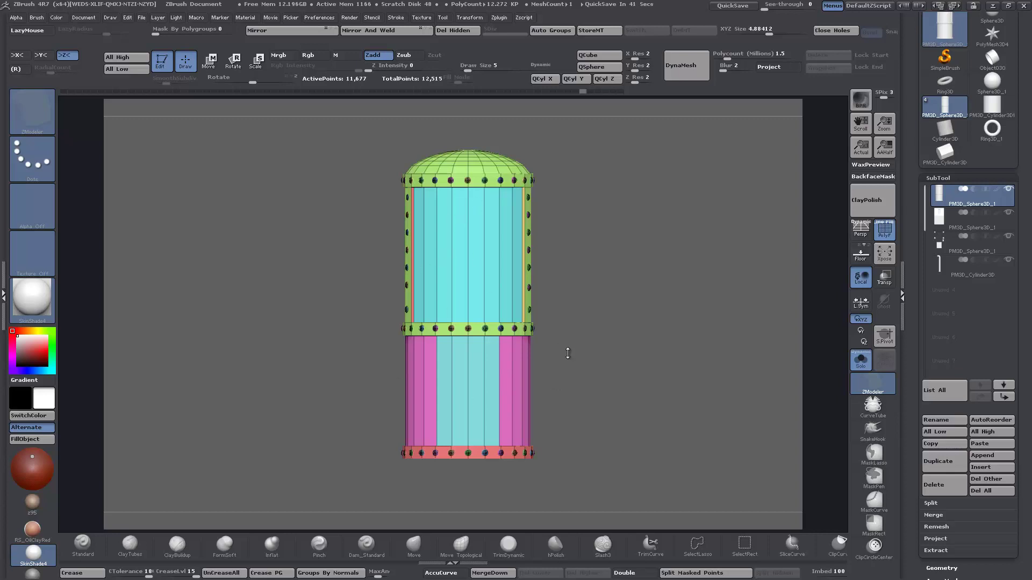
- Auto-group the riveted tank mesh and split the rivets from its body into a separate subtool
left_click_drag(579, 219, 659, 361)
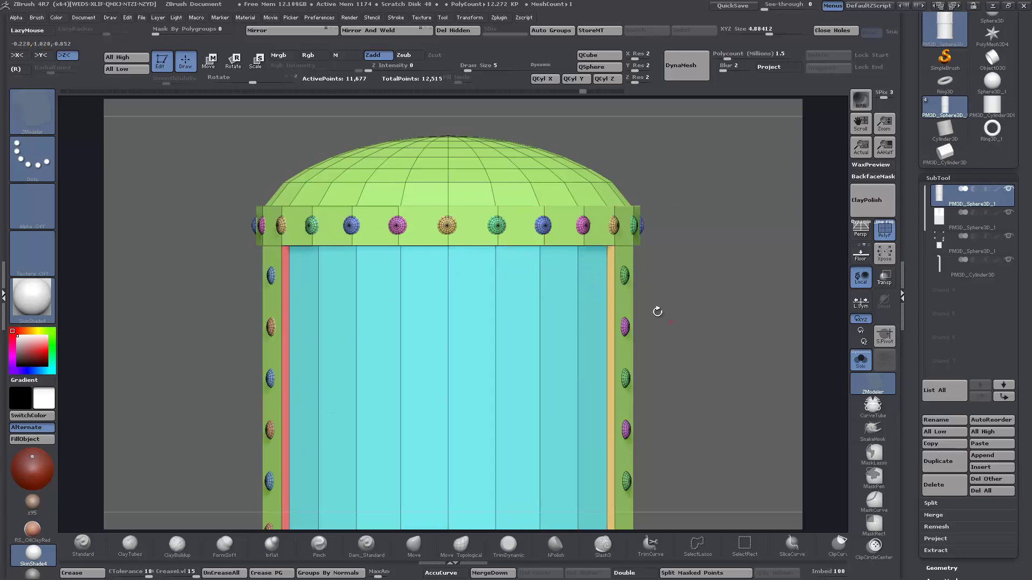
left_click(553, 31)
left_click_drag(411, 168, 483, 170, "ctrl+shift")
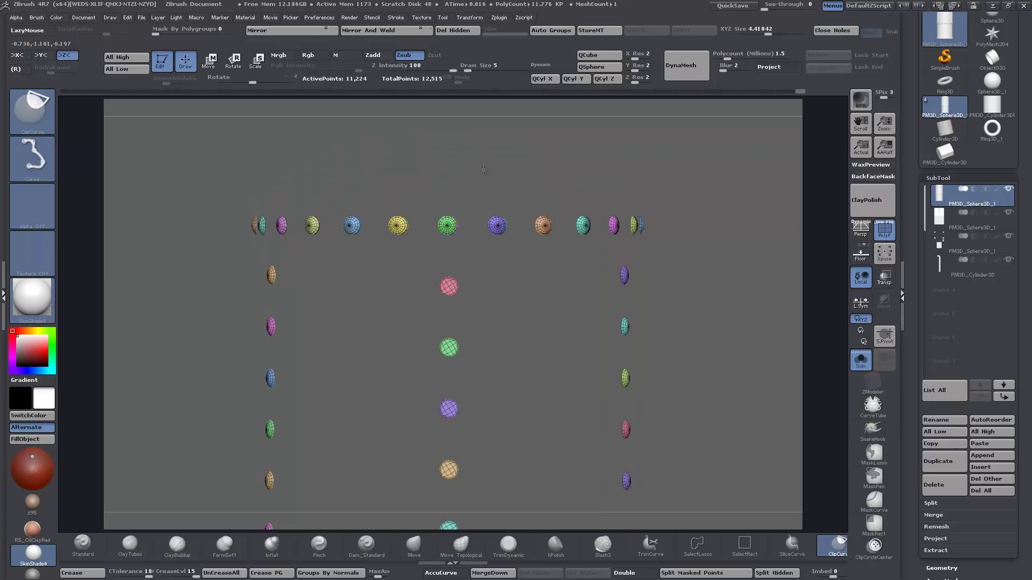
key("ctrl+z")
left_click(483, 170, "ctrl+shift")
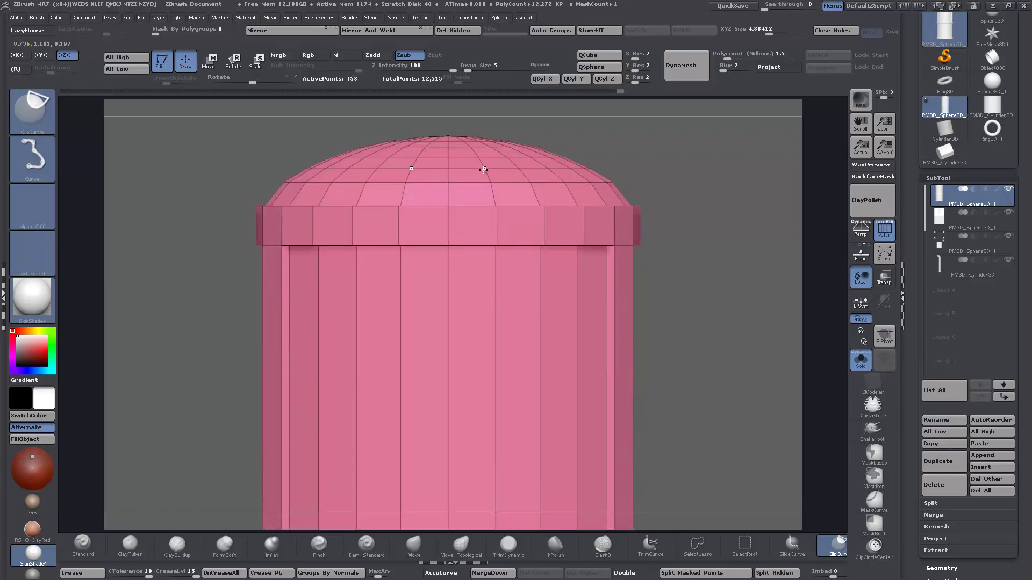
left_click(872, 383)
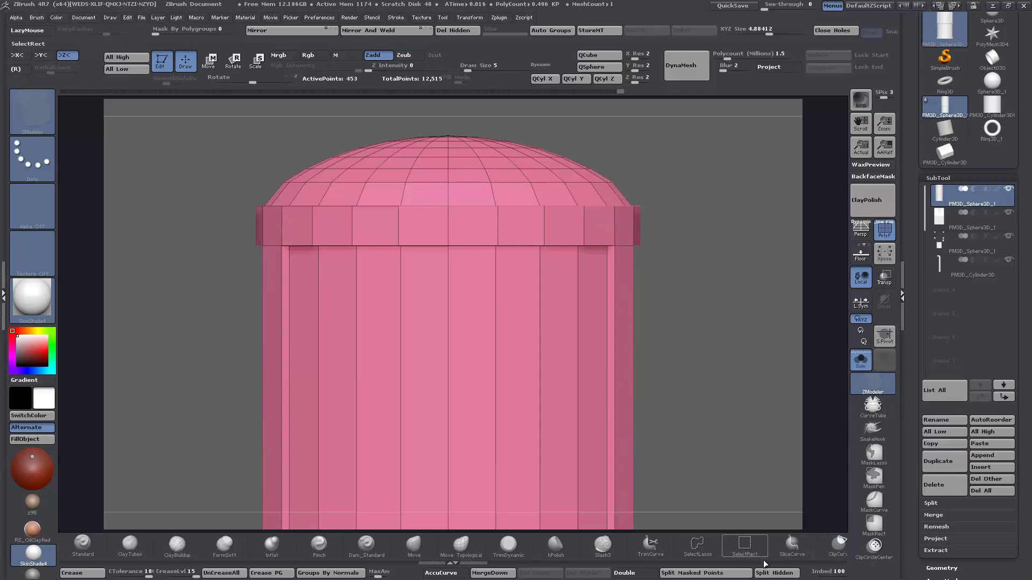
left_click(776, 573)
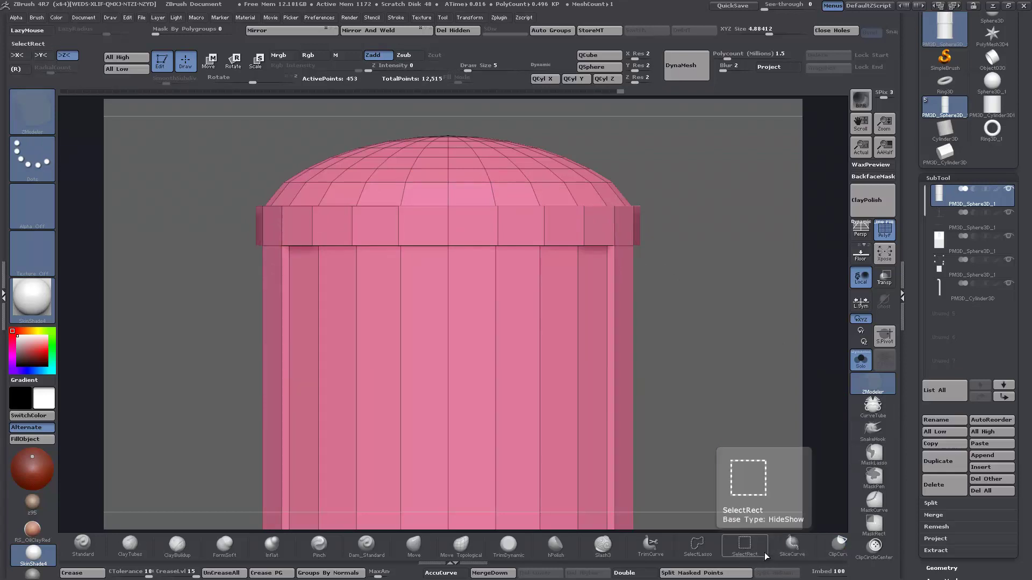
- Turn off solo mode to display all subtools of the model together
left_click(864, 378)
left_click(860, 359)
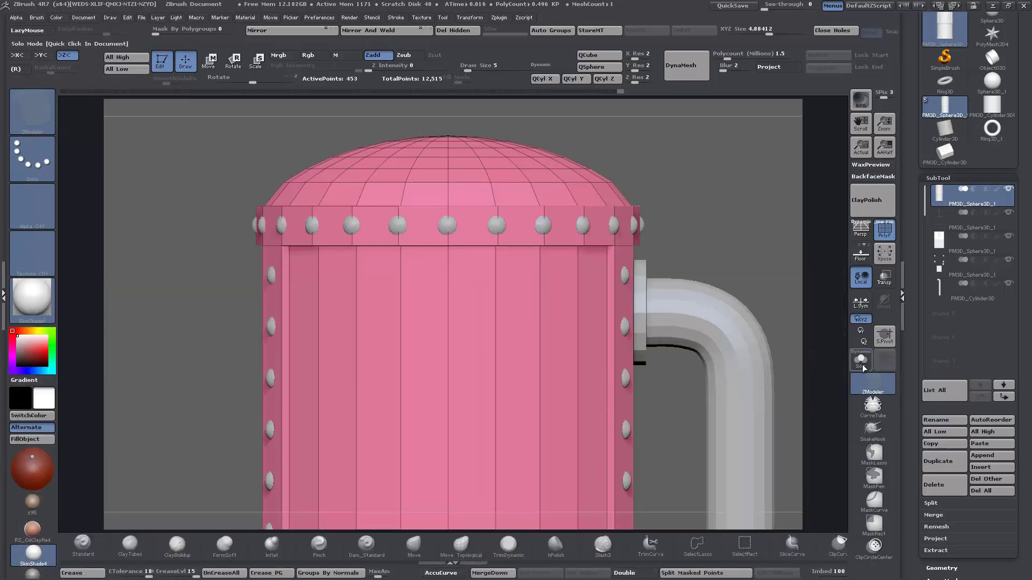
left_click_drag(669, 255, 697, 309, "alt")
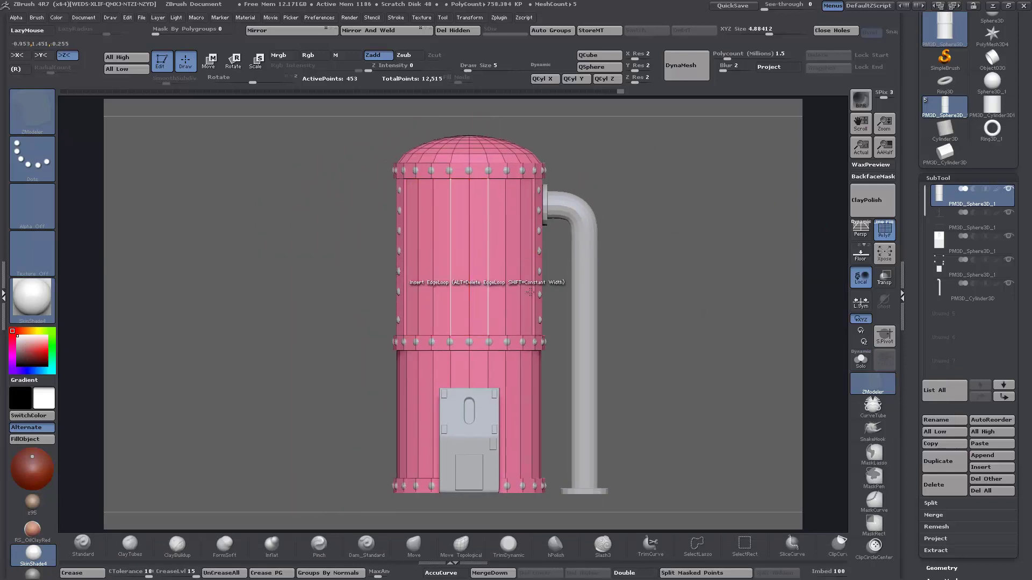
left_click_drag(696, 380, 663, 376)
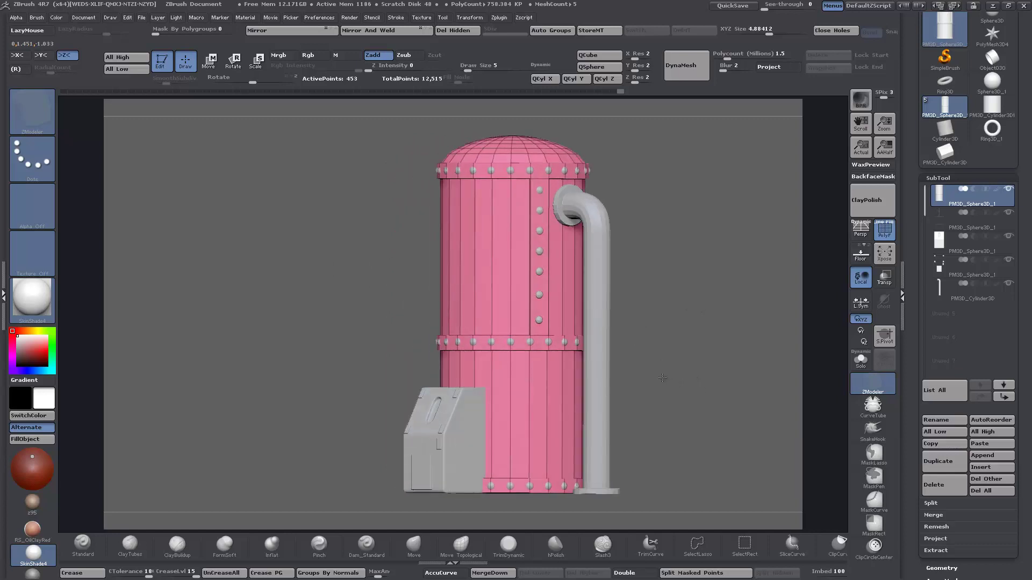
- Select the subtool holding the small plates on the front box and preview it with dynamic subdivision
left_click(944, 247)
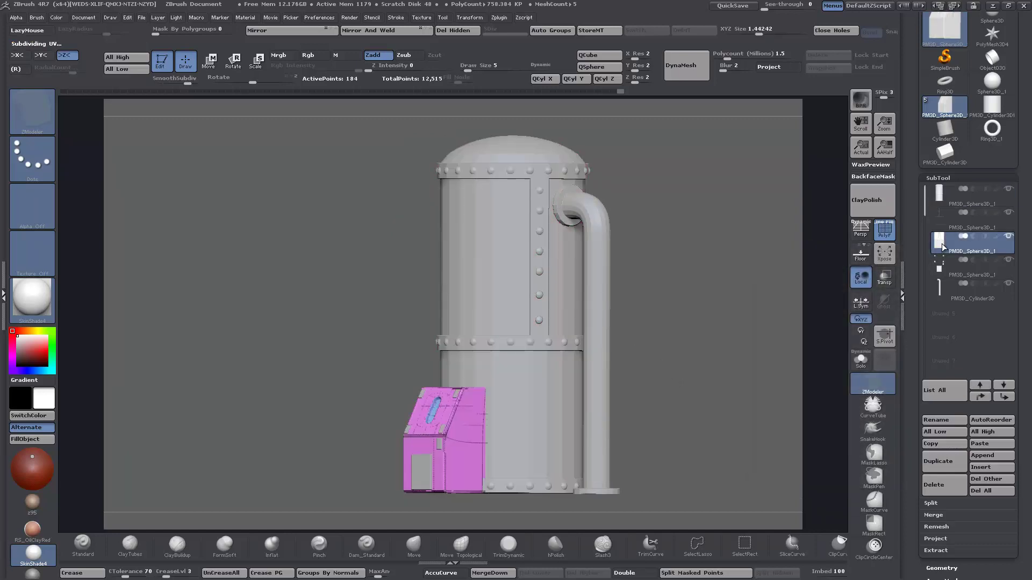
left_click_drag(723, 387, 696, 394)
left_click(872, 384)
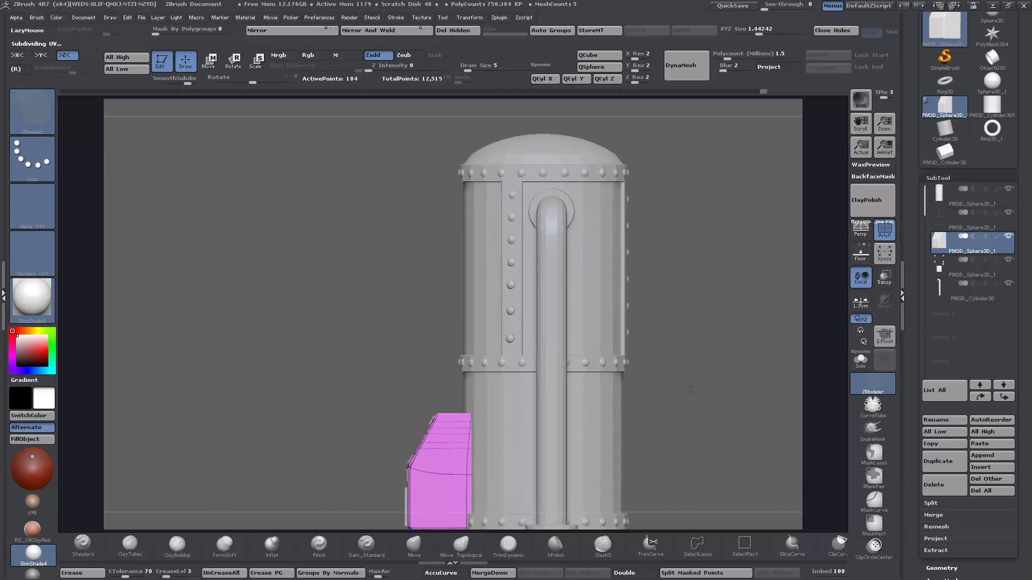
left_click_drag(249, 443, 306, 275)
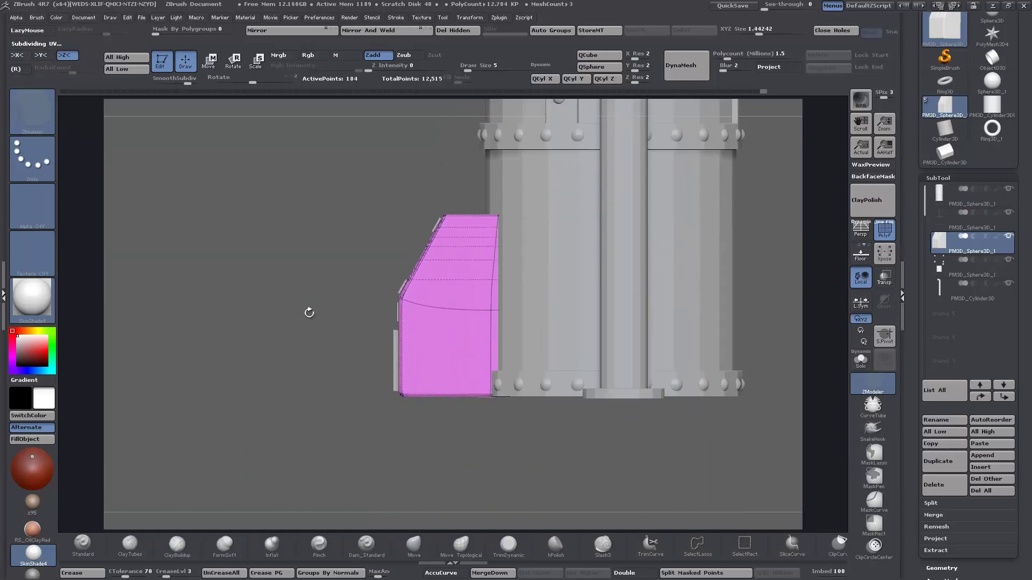
left_click_drag(323, 317, 399, 156, "alt")
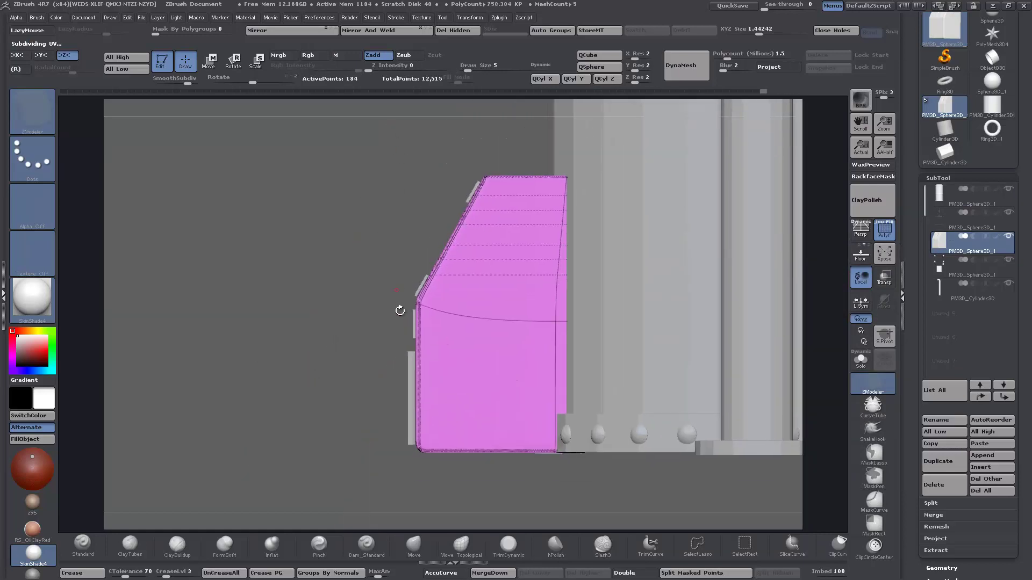
left_click(409, 371, "alt")
left_click_drag(409, 372, 397, 182)
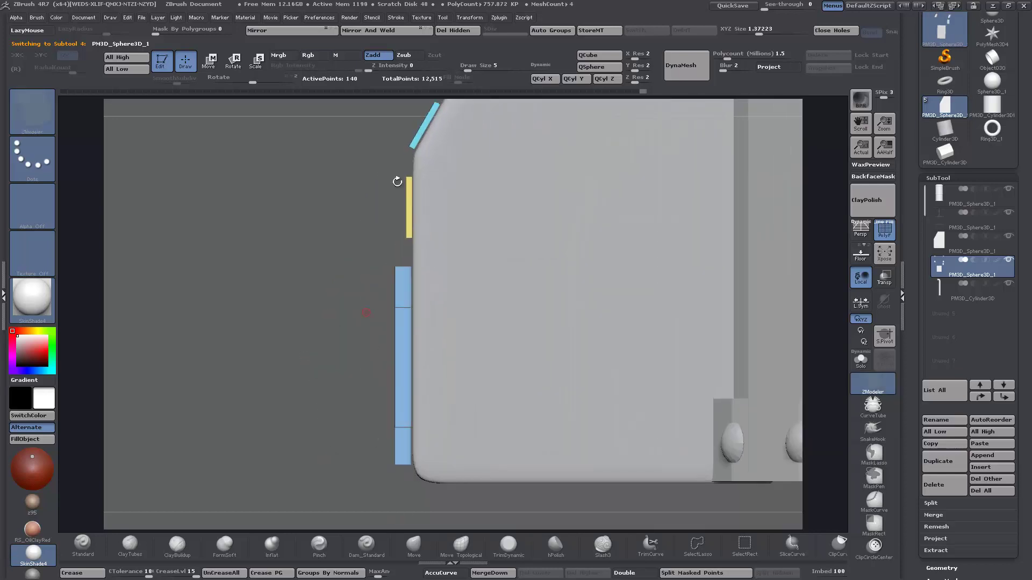
left_click_drag(363, 232, 323, 433, "alt")
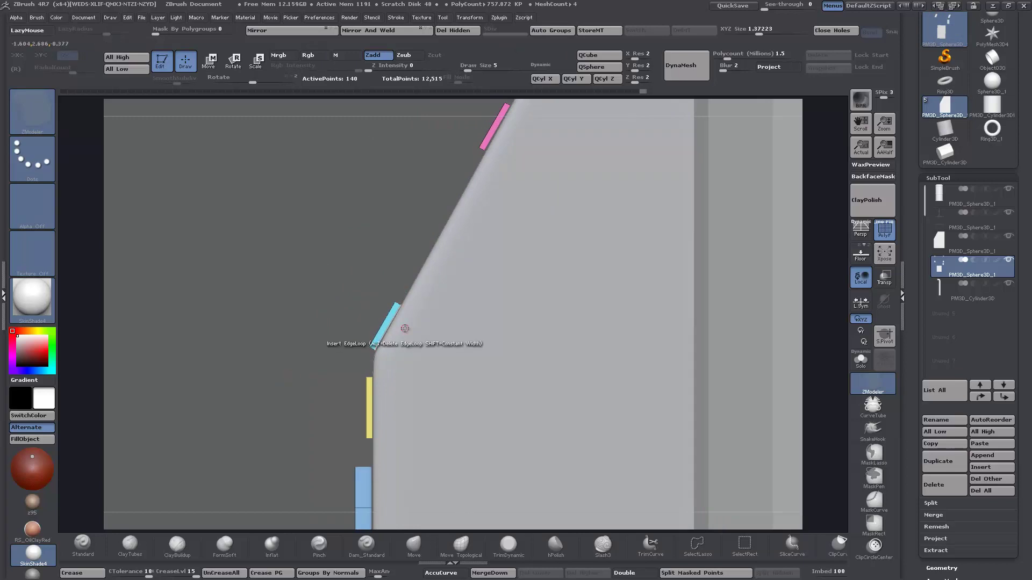
left_click_drag(375, 267, 286, 357, "alt")
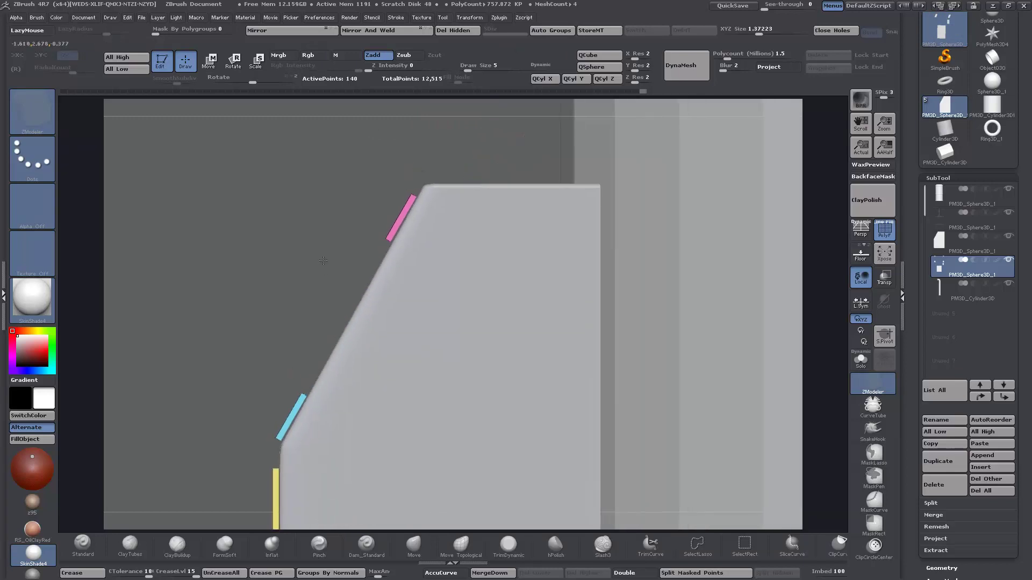
left_click_drag(323, 261, 307, 280)
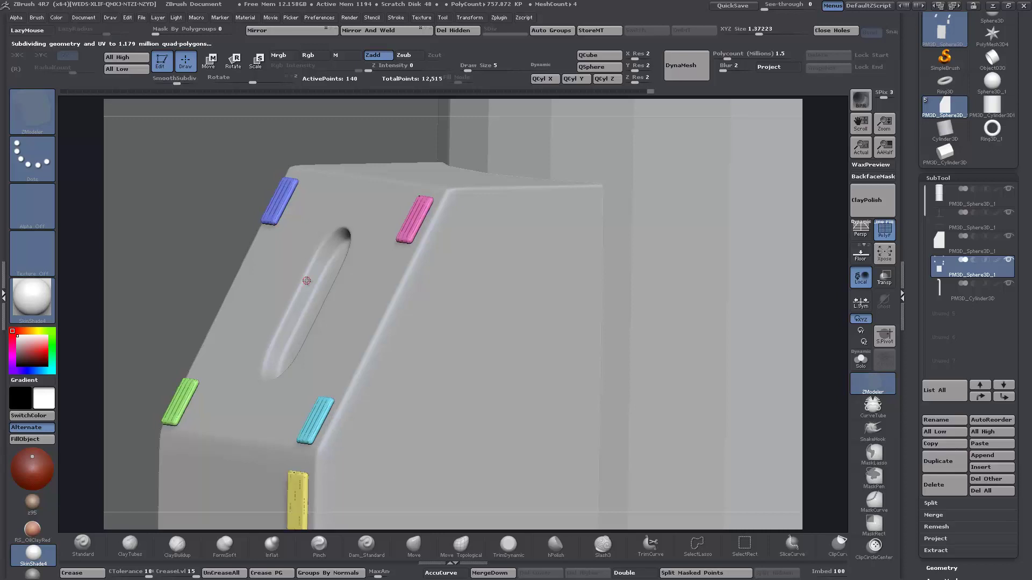
left_click_drag(177, 227, 236, 205, "alt")
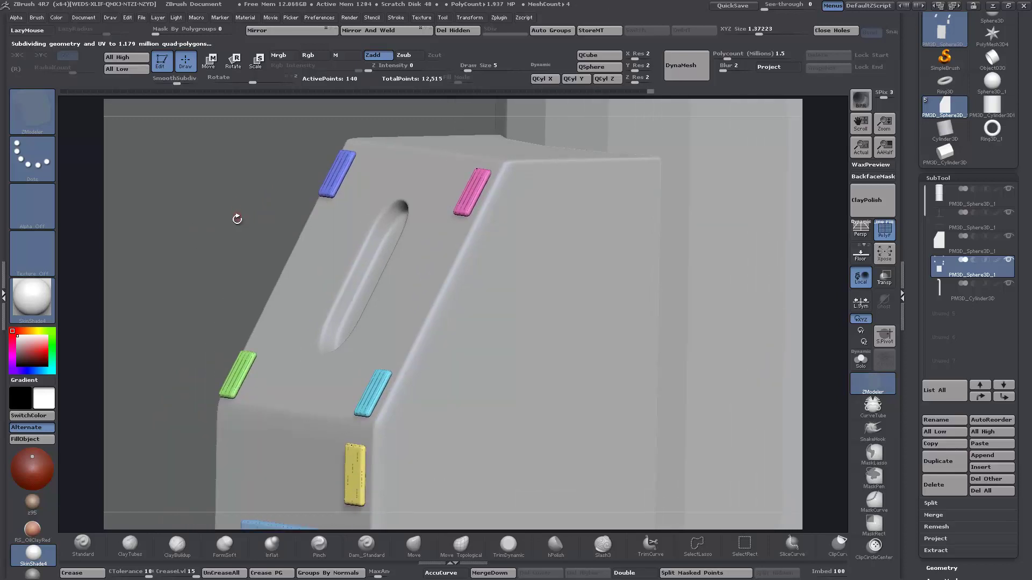
- Hide the polyframe and examine how the smoothed plates sit against the front box
left_click(883, 230)
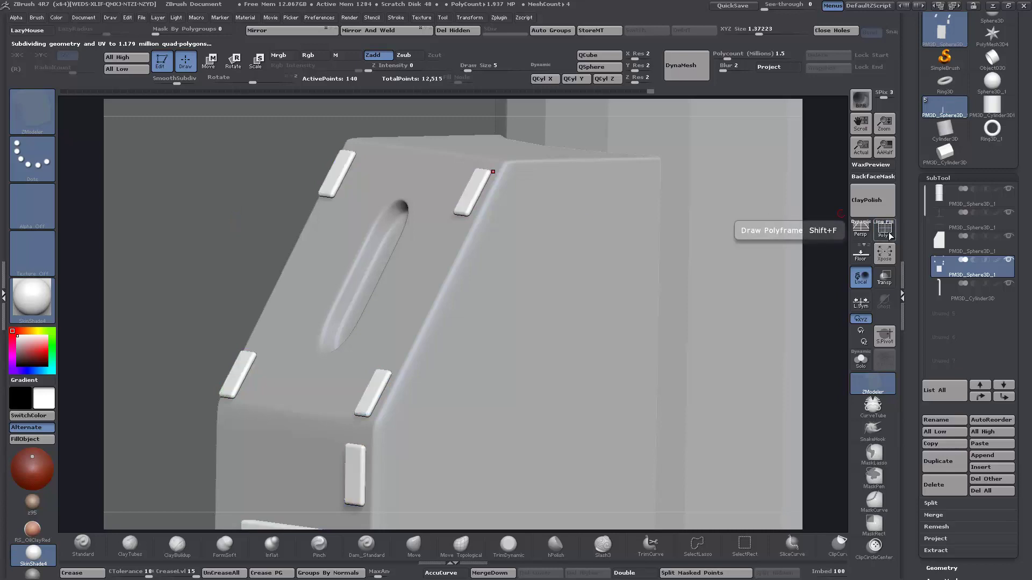
left_click_drag(219, 244, 315, 315)
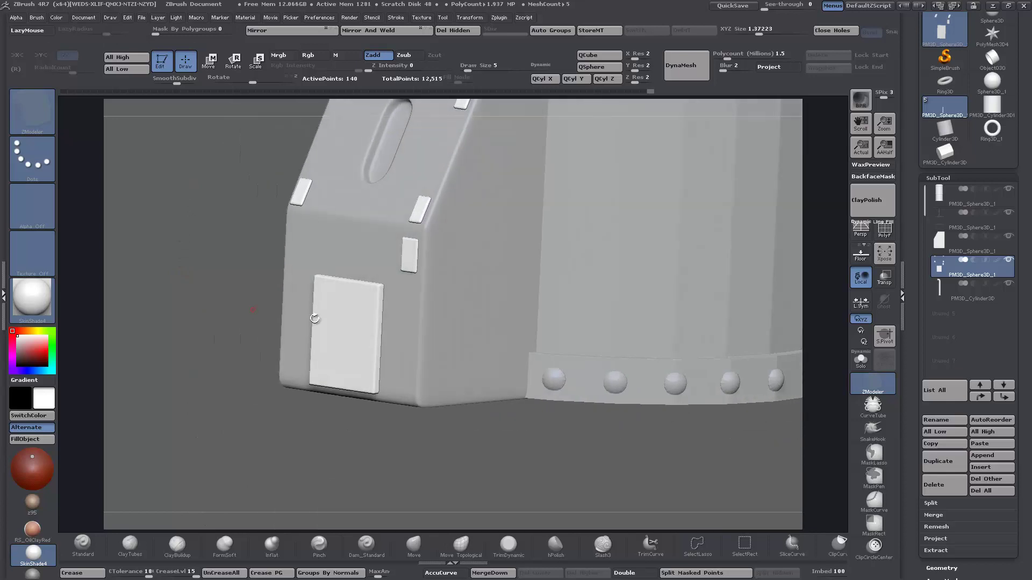
left_click_drag(240, 196, 341, 291)
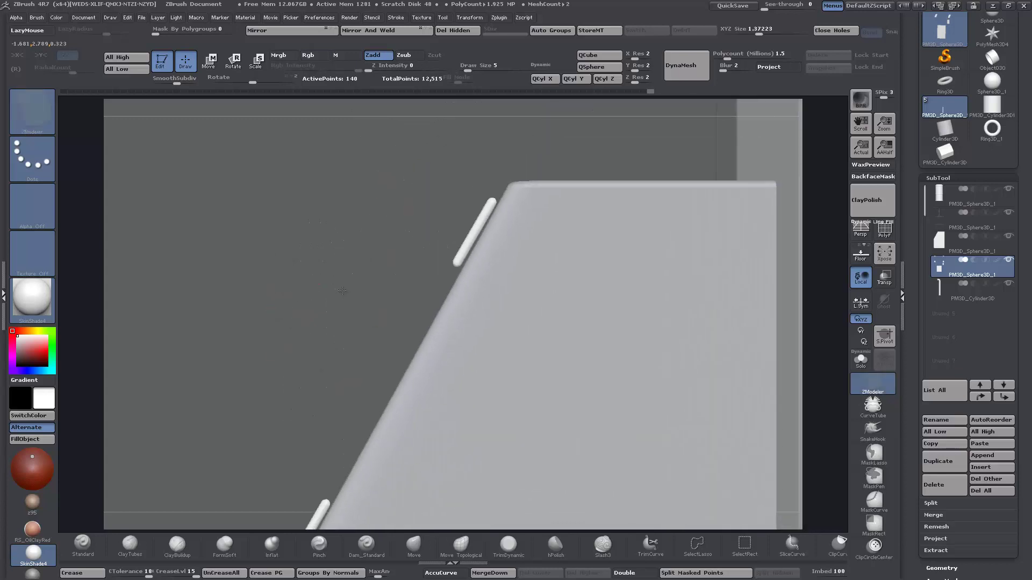
- Mask the lower front plates and move the sloped-face plates closer to the box's slanted surface
key("w")
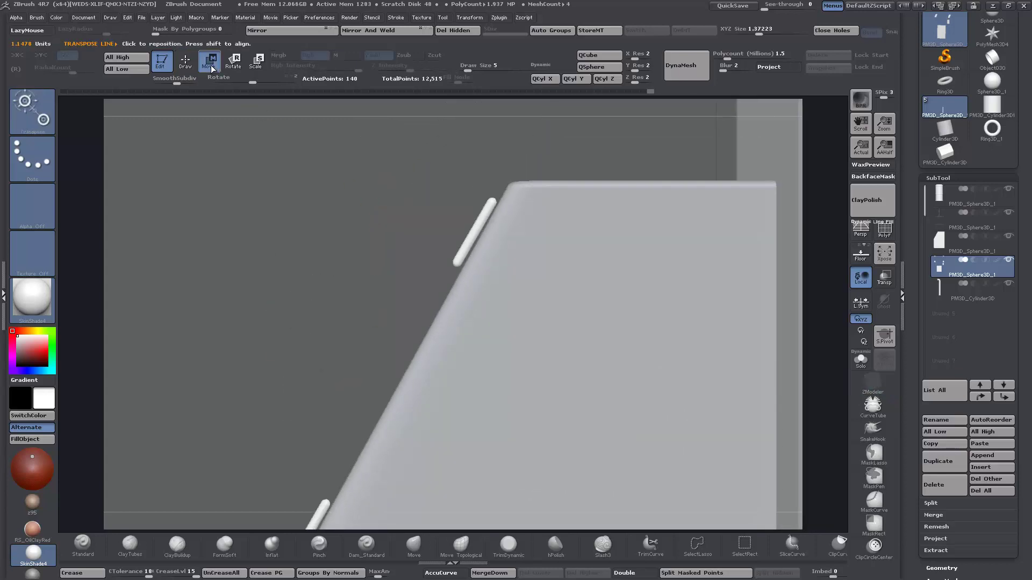
left_click(884, 231)
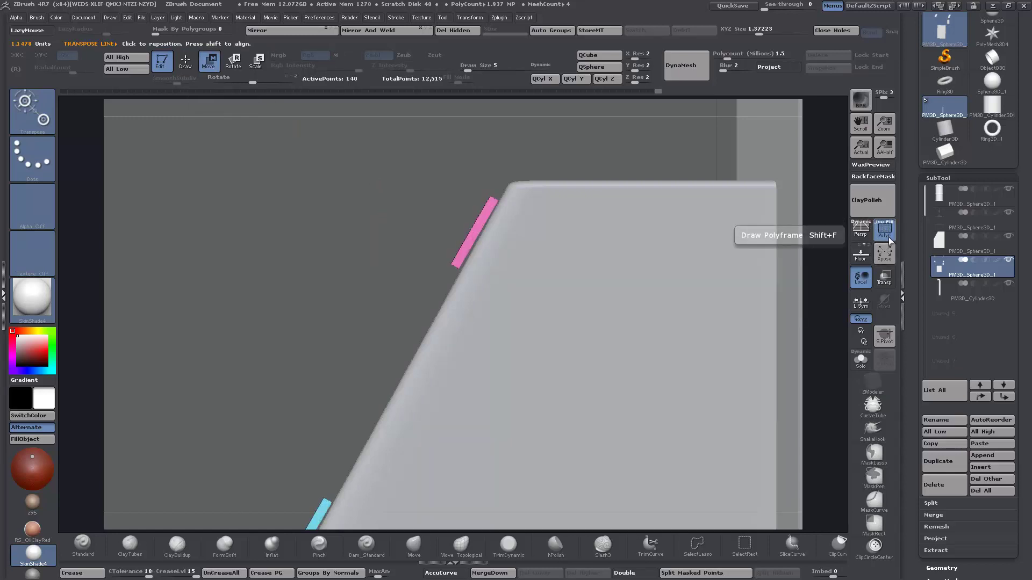
left_click_drag(307, 372, 321, 242)
left_click_drag(239, 152, 541, 421, "ctrl")
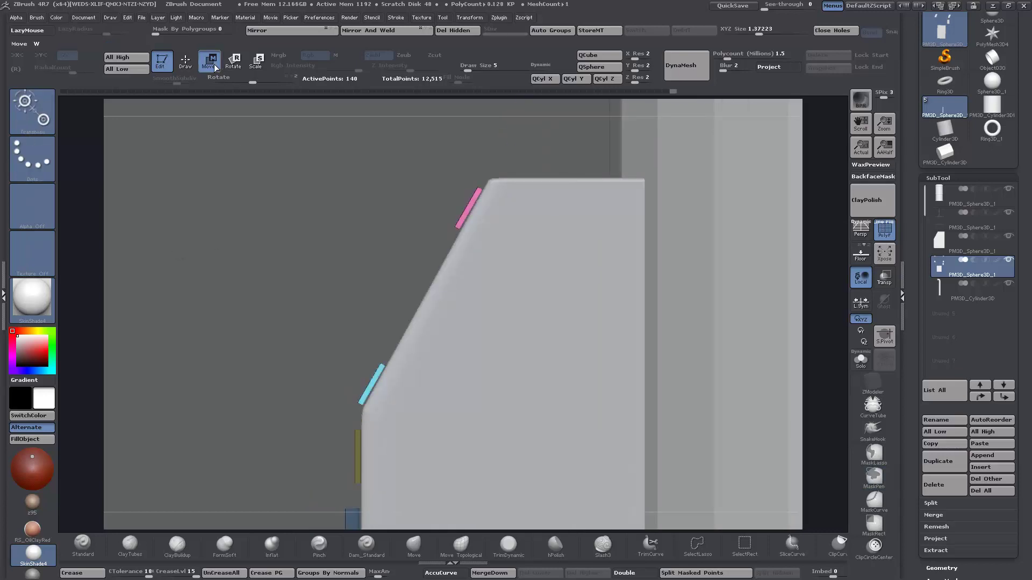
left_click_drag(463, 218, 624, 290)
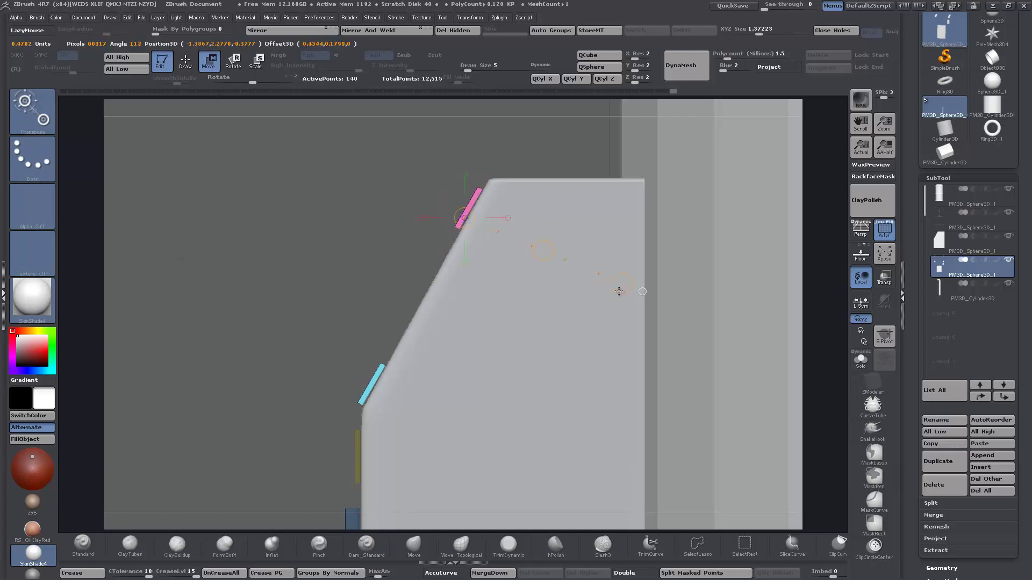
left_click_drag(543, 249, 546, 252)
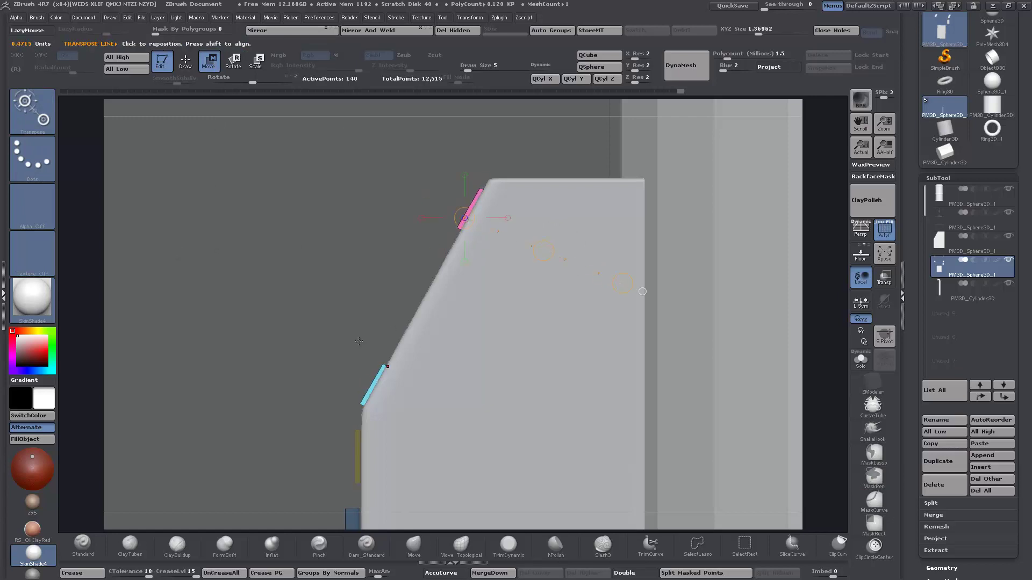
- Invert the mask and move the large panel and the small plate above it against the box's vertical front face
left_click_drag(267, 383, 303, 180, "alt")
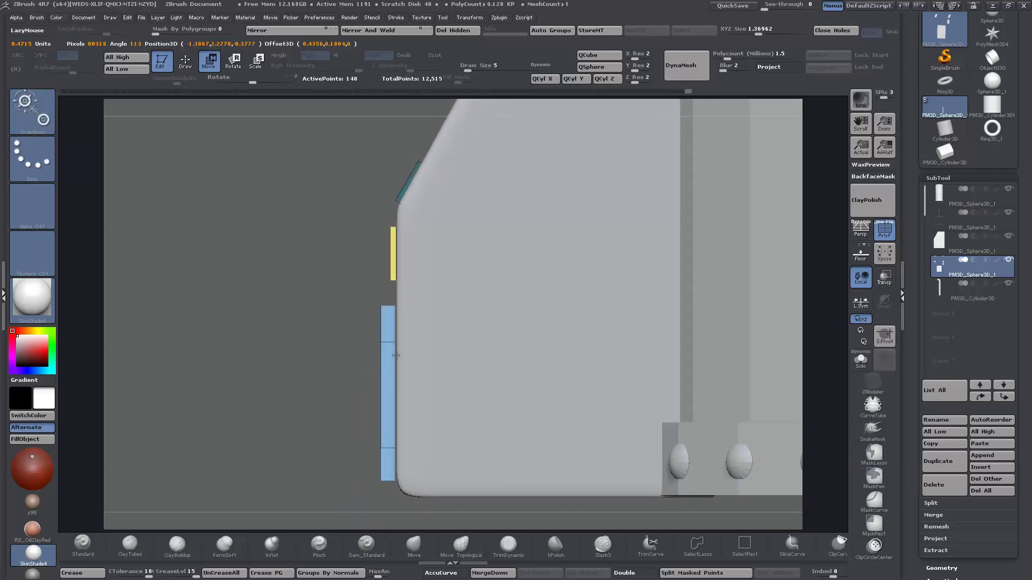
left_click_drag(394, 356, 586, 356)
left_click(477, 355)
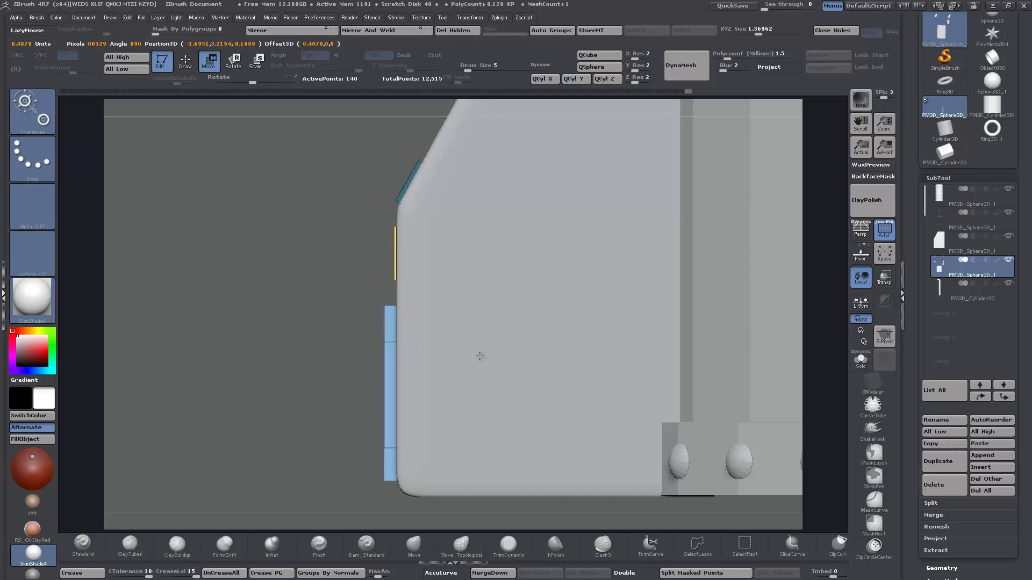
left_click_drag(392, 357, 565, 355)
left_click_drag(226, 355, 161, 379)
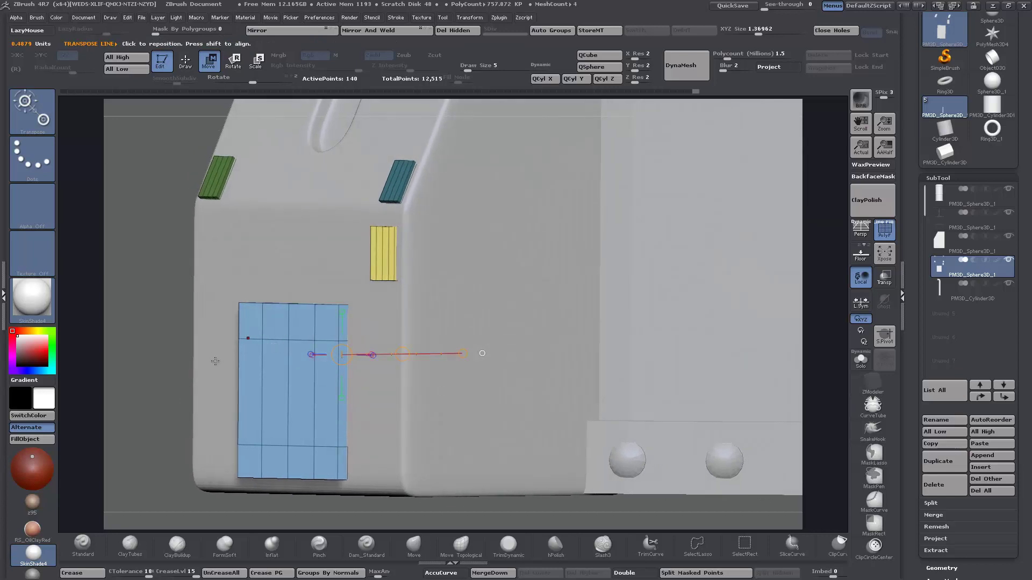
left_click_drag(318, 344, 454, 344)
- Turn on dynamic subdivision for the plates and save the file
key("ctrl+d")
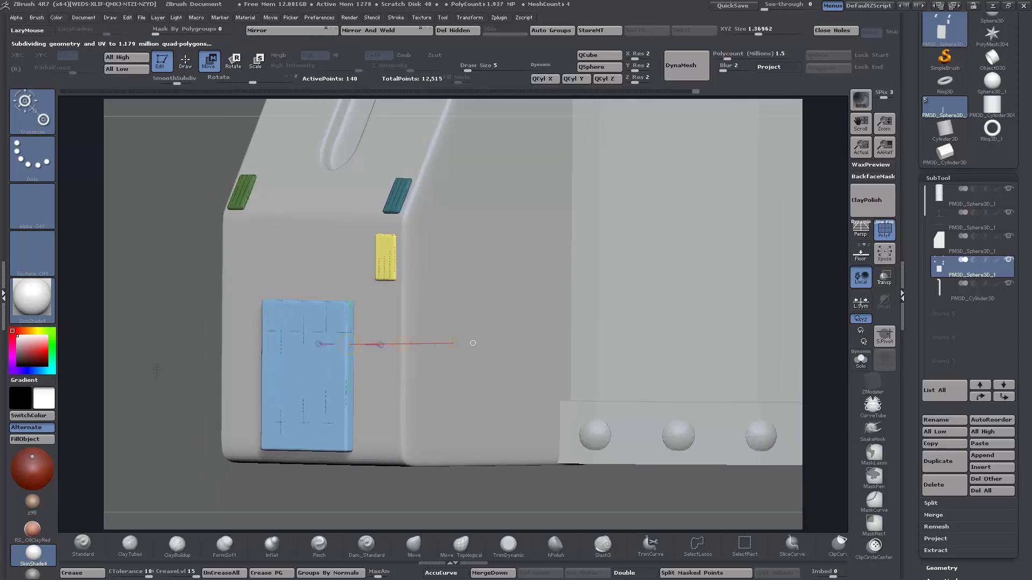
left_click_drag(165, 378, 175, 414)
left_click_drag(911, 439, 937, 304)
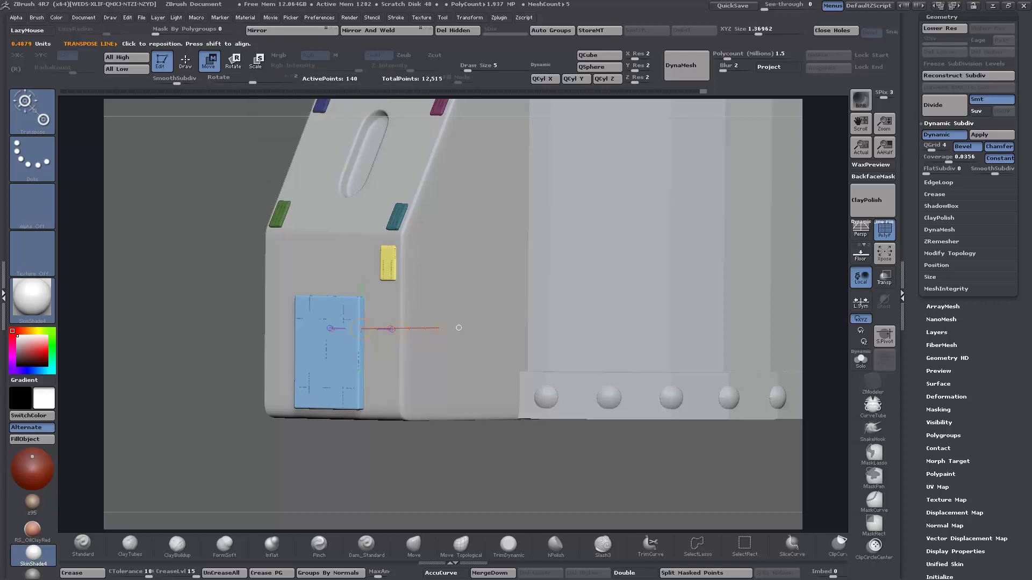
key("ctrl+s")
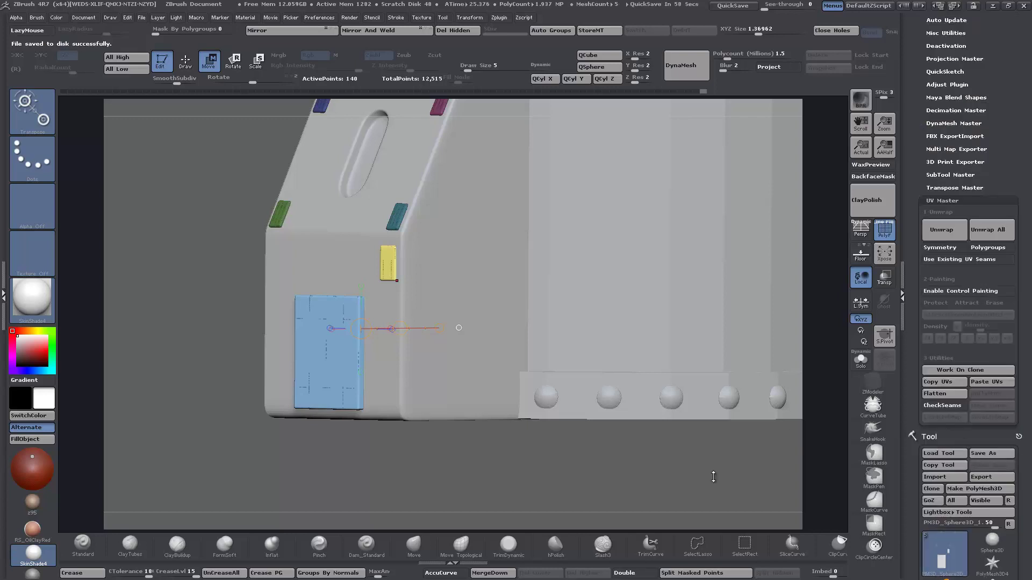
mouse_move(709, 477)
left_mouse_down()
mouse_move(719, 473)
mouse_move(716, 482)
left_mouse_up()
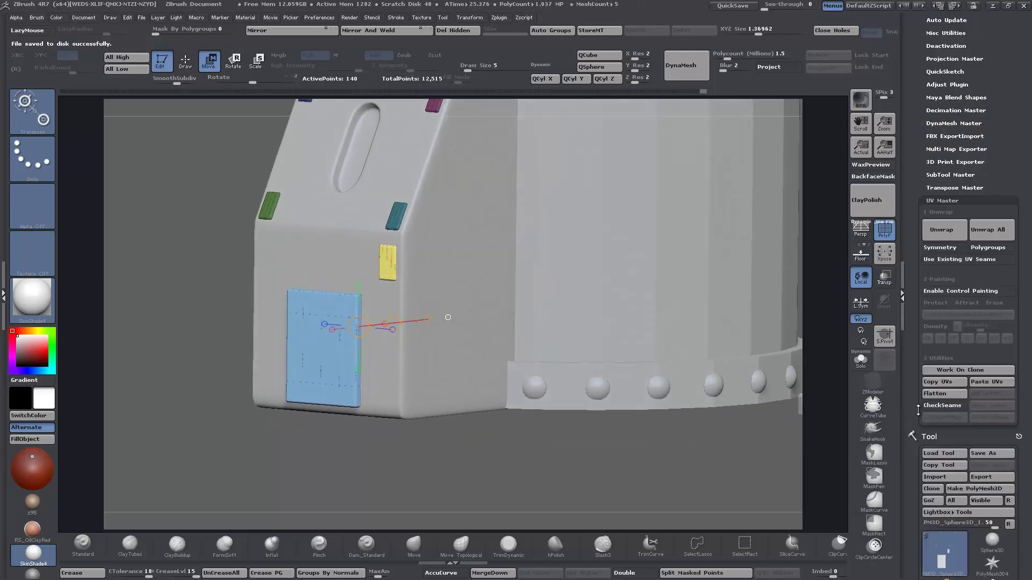
- Apply the dynamic subdivision to the plates' mesh as real geometry
left_click_drag(907, 421, 899, 277)
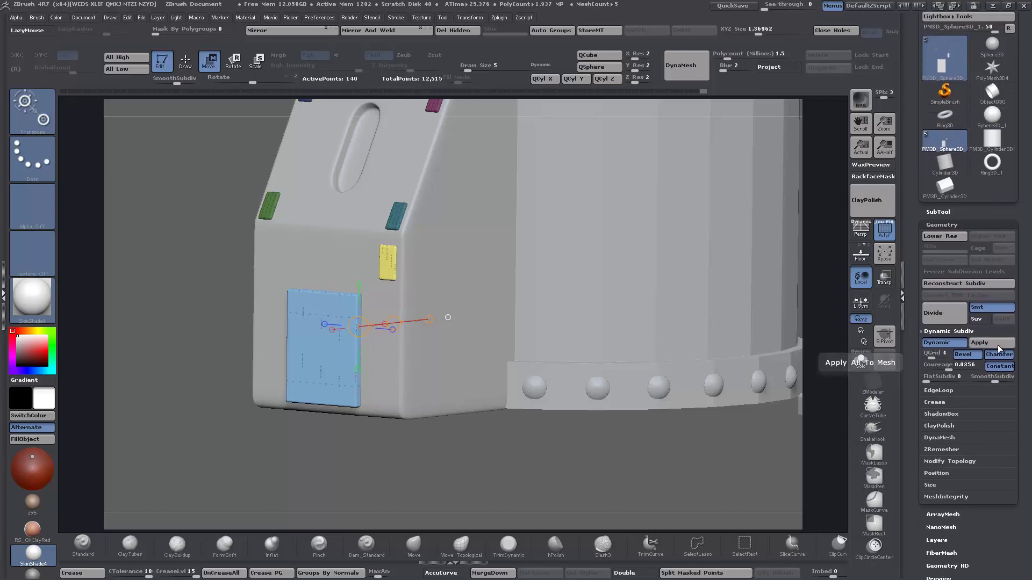
left_click(998, 348)
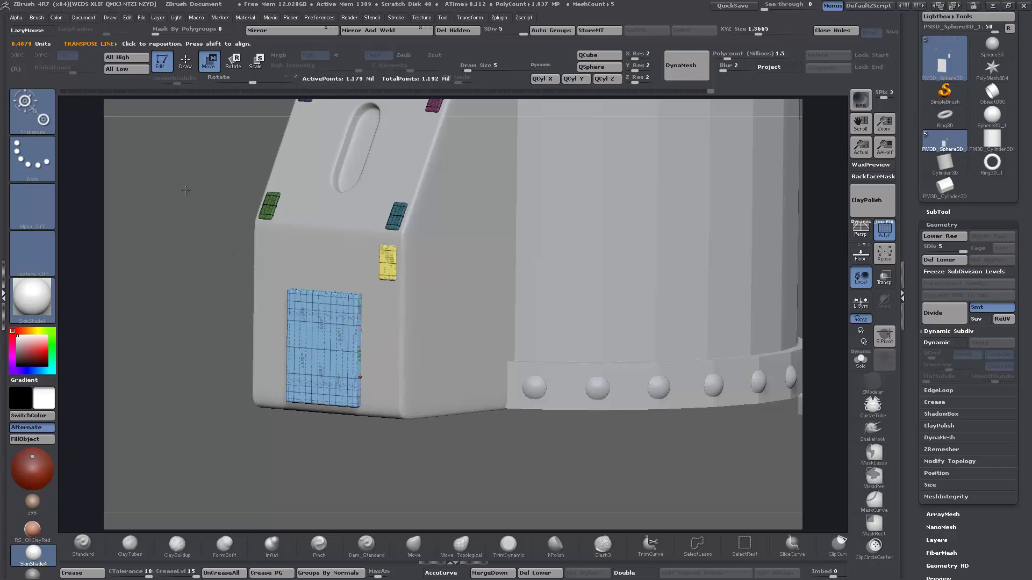
left_click_drag(286, 122, 293, 216, "alt")
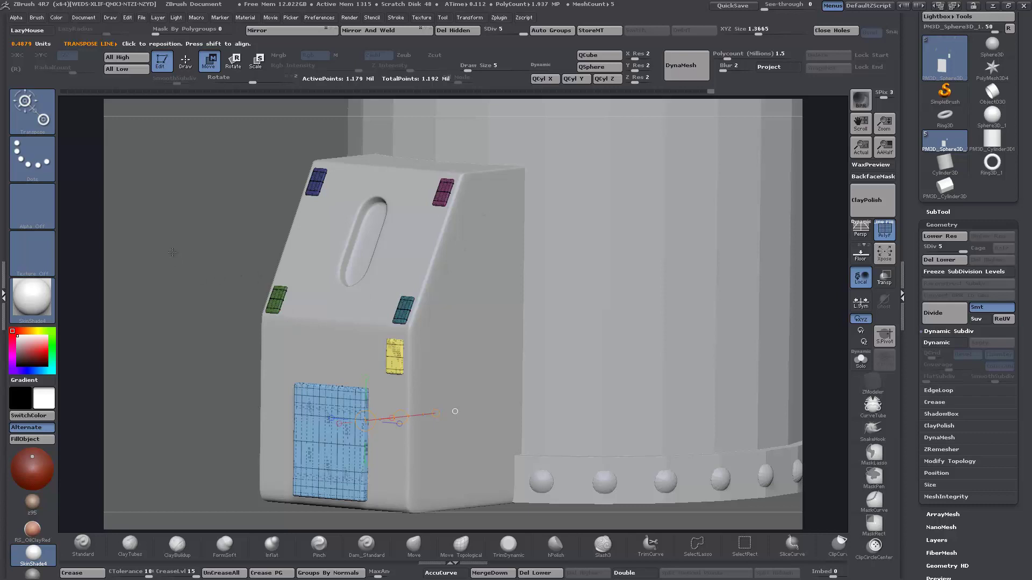
- Hide the wireframe display and clear the mask from the small plates
left_click(885, 230)
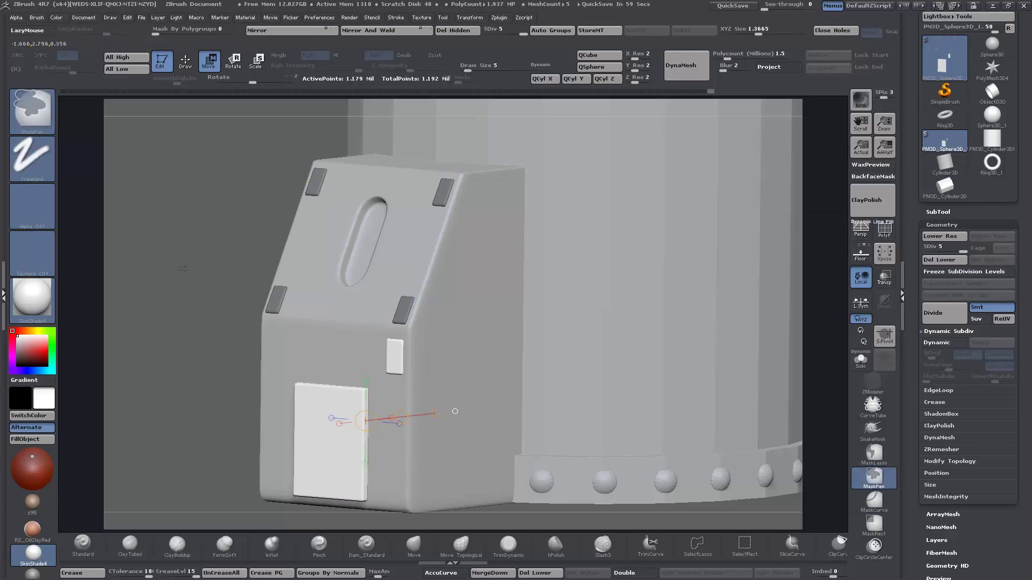
left_click_drag(185, 265, 196, 305, "ctrl")
left_click_drag(209, 250, 302, 342, "alt")
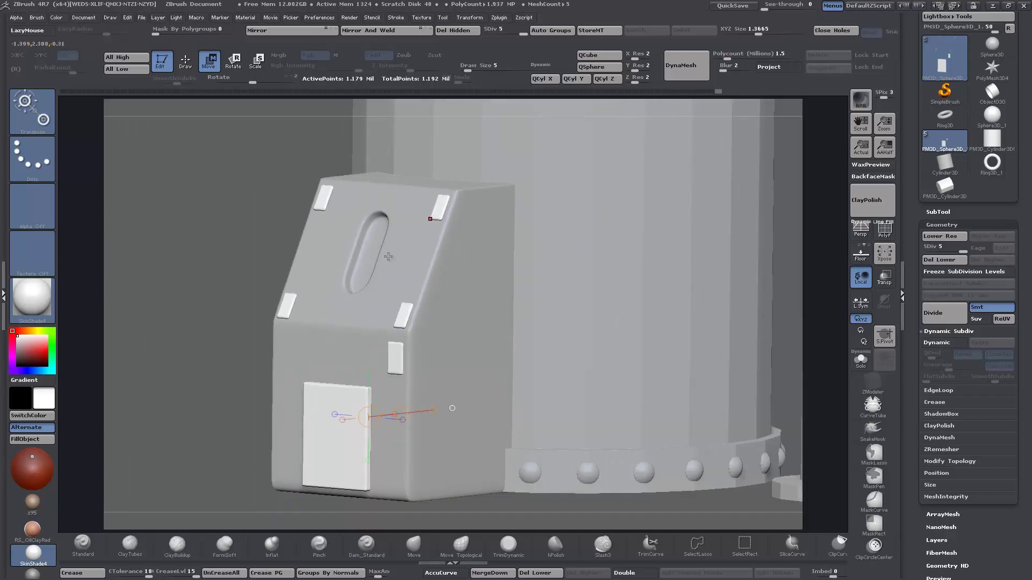
left_click_drag(335, 238, 259, 192)
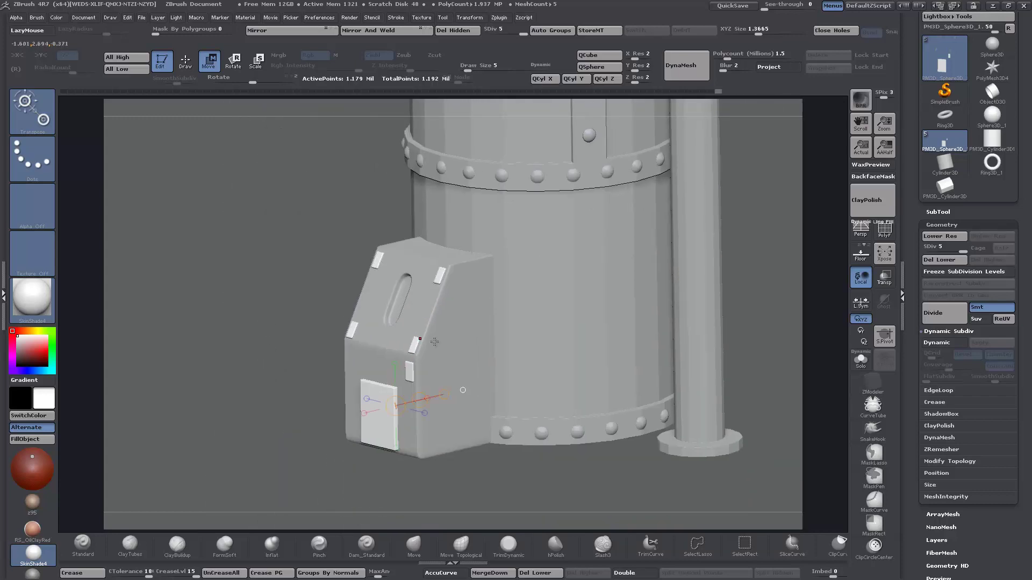
- Turn on dynamic subdivision for the slanted box and apply it to the mesh as real geometry
key("d")
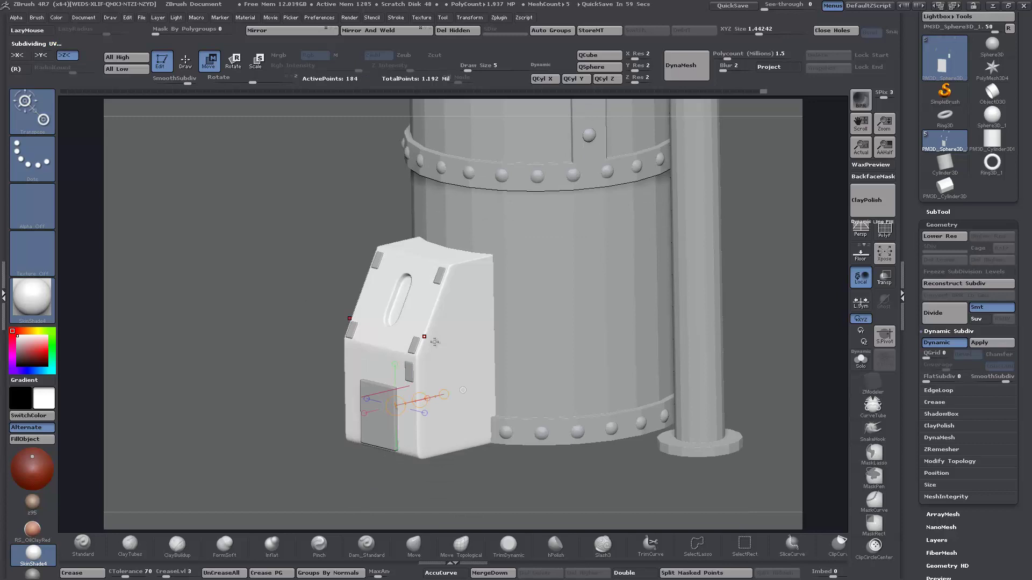
left_click(884, 231)
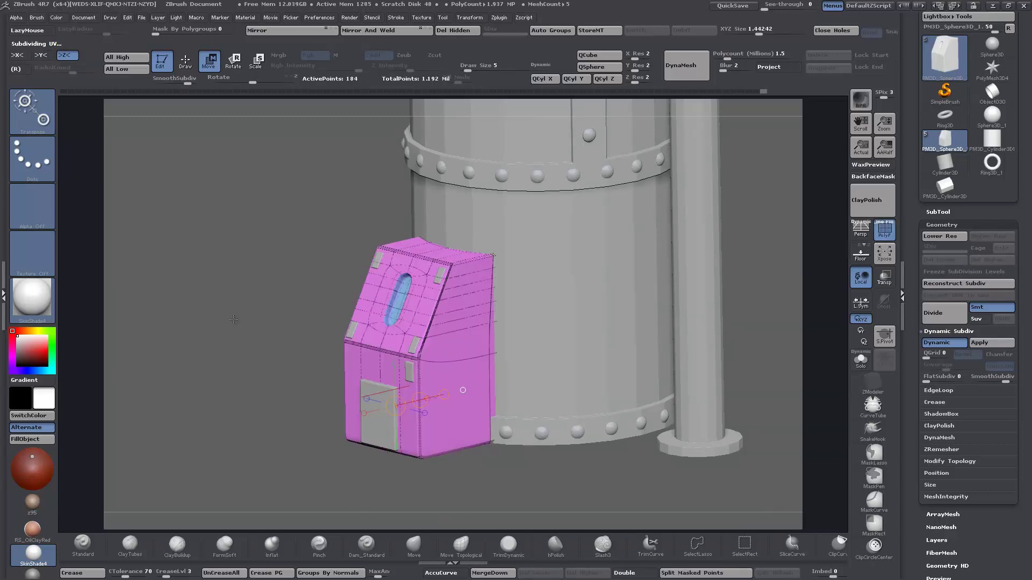
key("f")
left_click(890, 238)
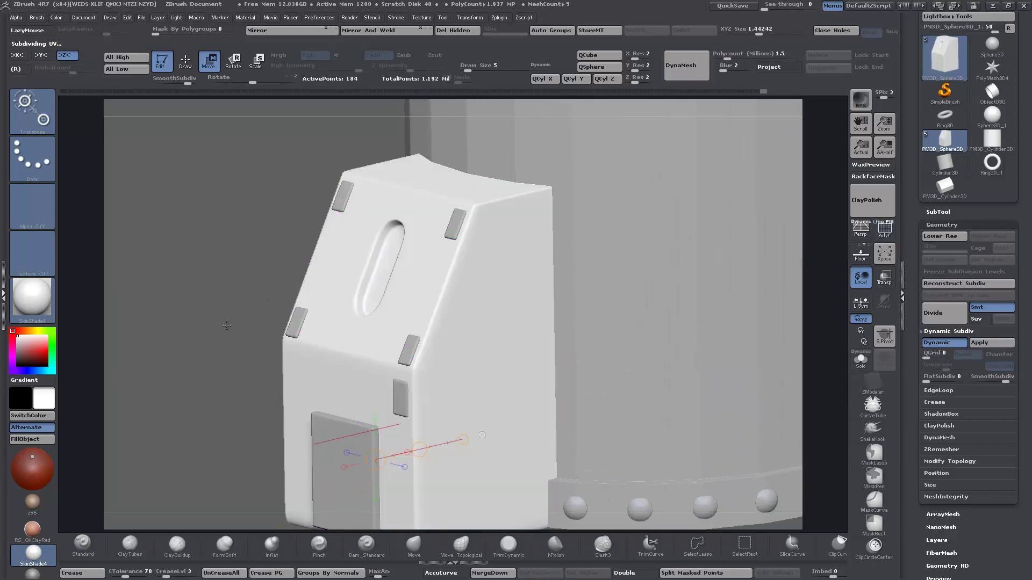
left_click_drag(827, 252, 186, 295)
left_click_drag(186, 295, 208, 316)
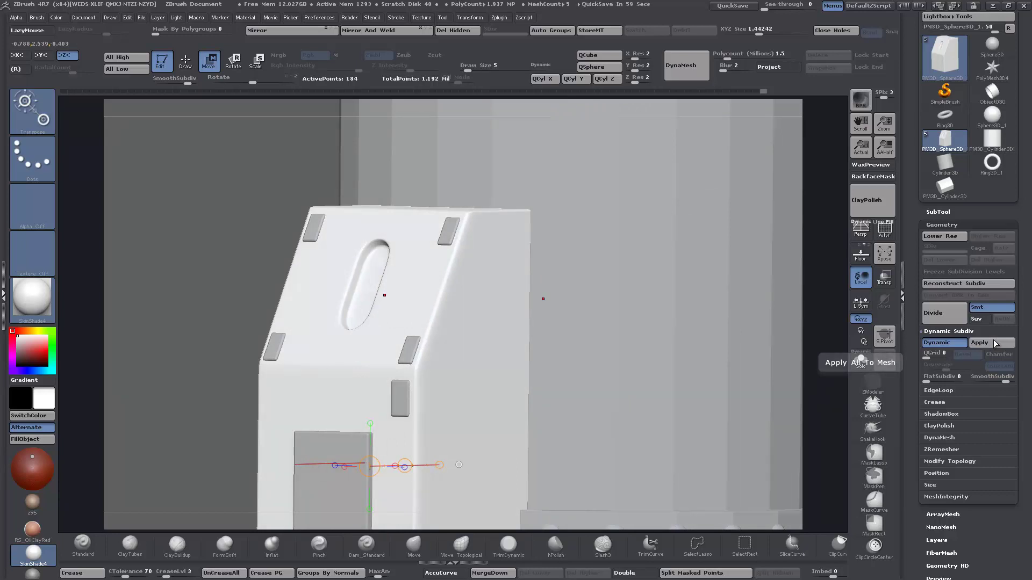
left_click(993, 345)
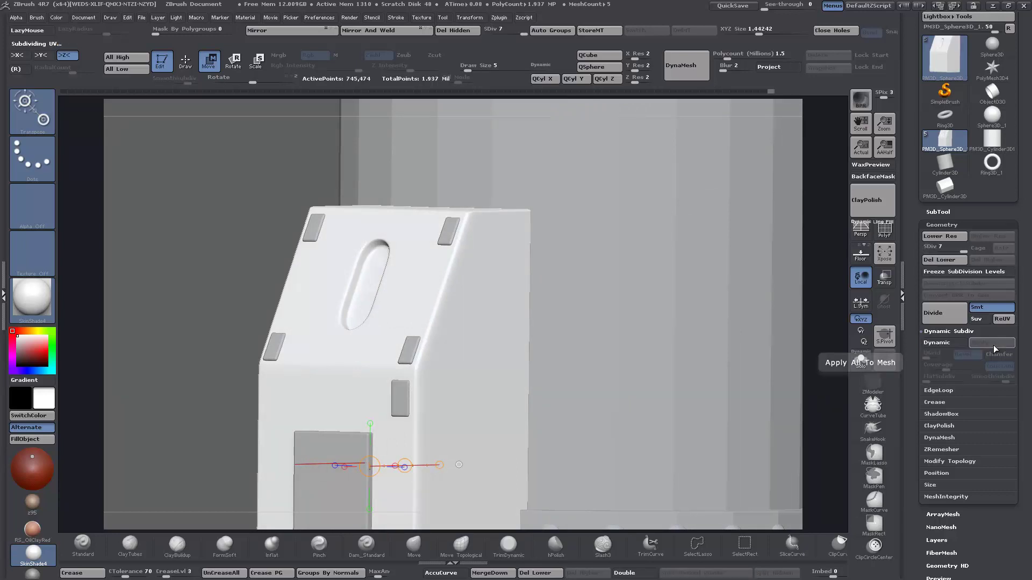
left_click_drag(222, 378, 210, 314, "alt")
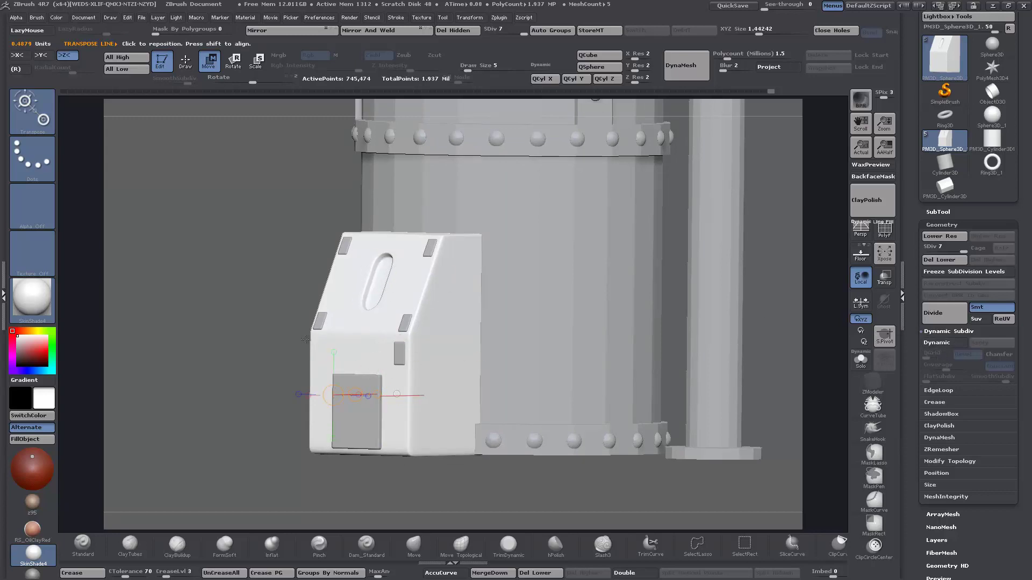
left_click(319, 321, "alt")
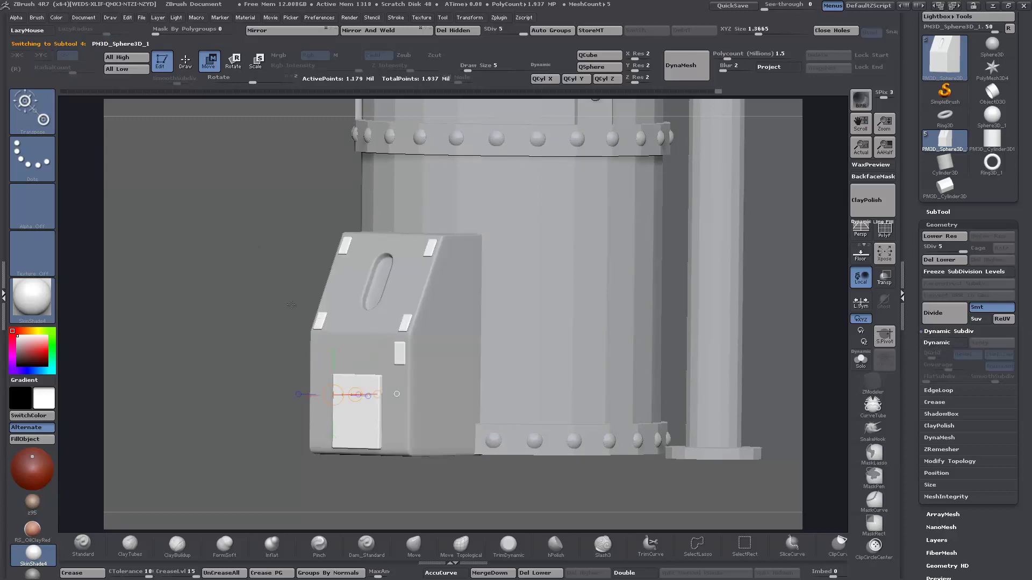
left_click(347, 281, "alt")
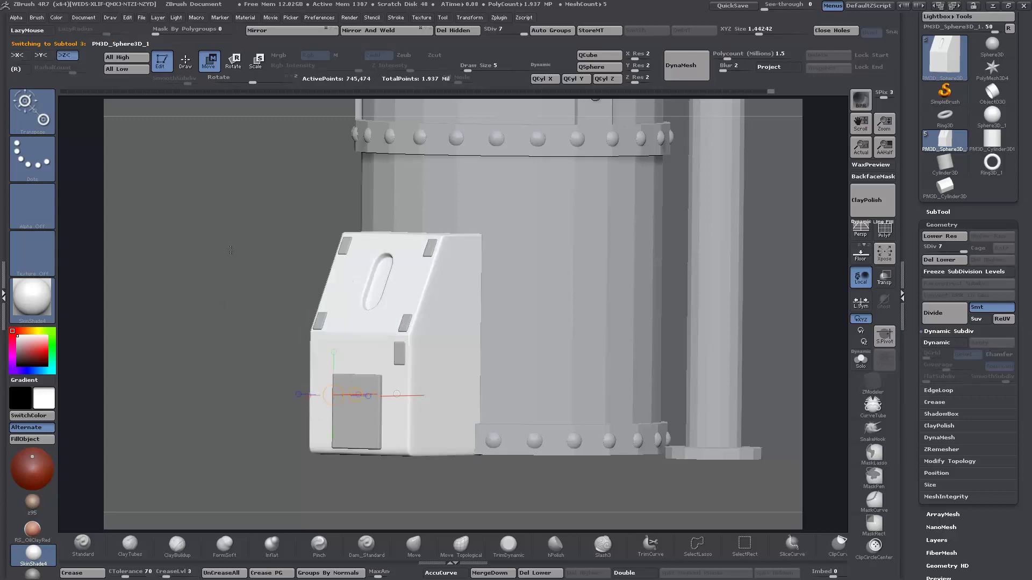
- Select the main tank body, set its crease level to 3 and crease its edges
left_click_drag(217, 276, 199, 359, "alt")
left_click(495, 264, "alt")
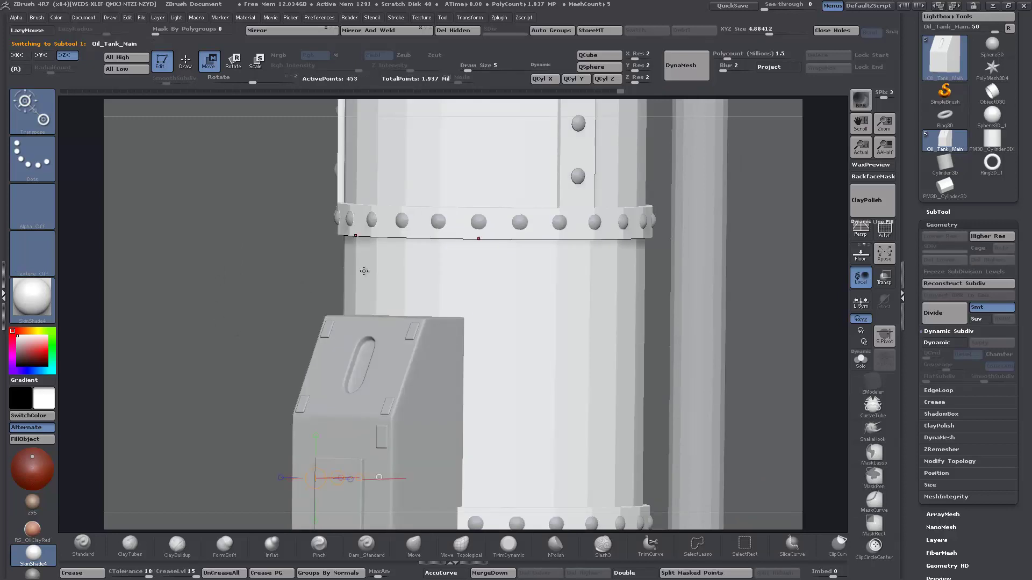
mouse_move(272, 312)
left_mouse_down("alt")
mouse_move(275, 260)
mouse_move(304, 274)
mouse_move(307, 298)
mouse_move(284, 306)
mouse_move(284, 326)
left_mouse_up("alt")
left_click(884, 232)
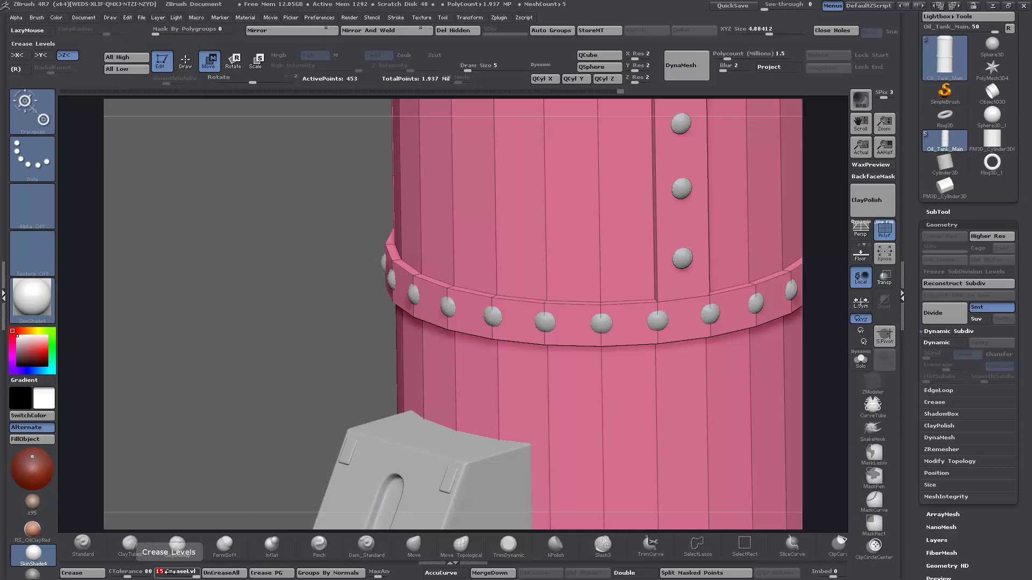
type("3")
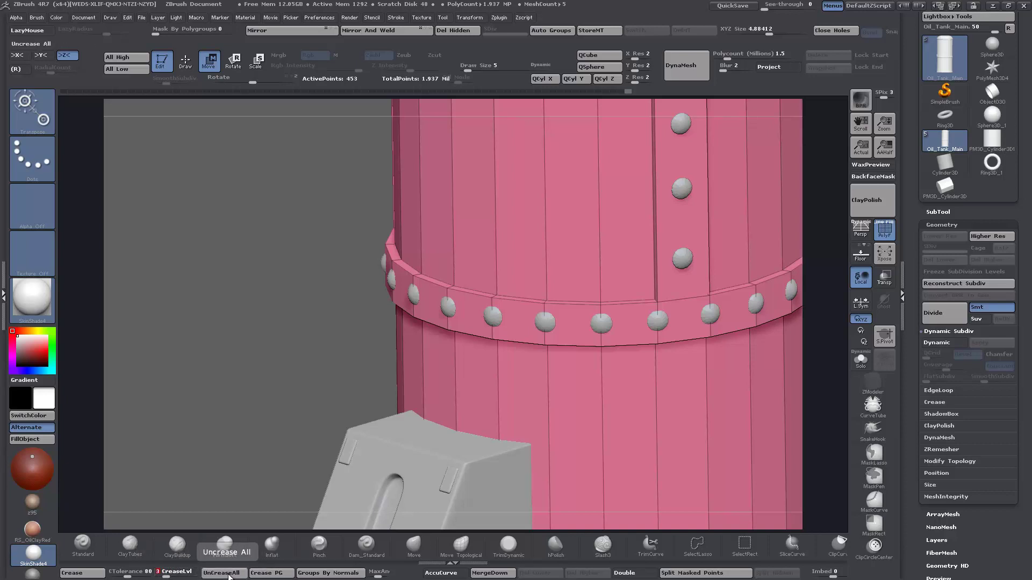
left_click(83, 573)
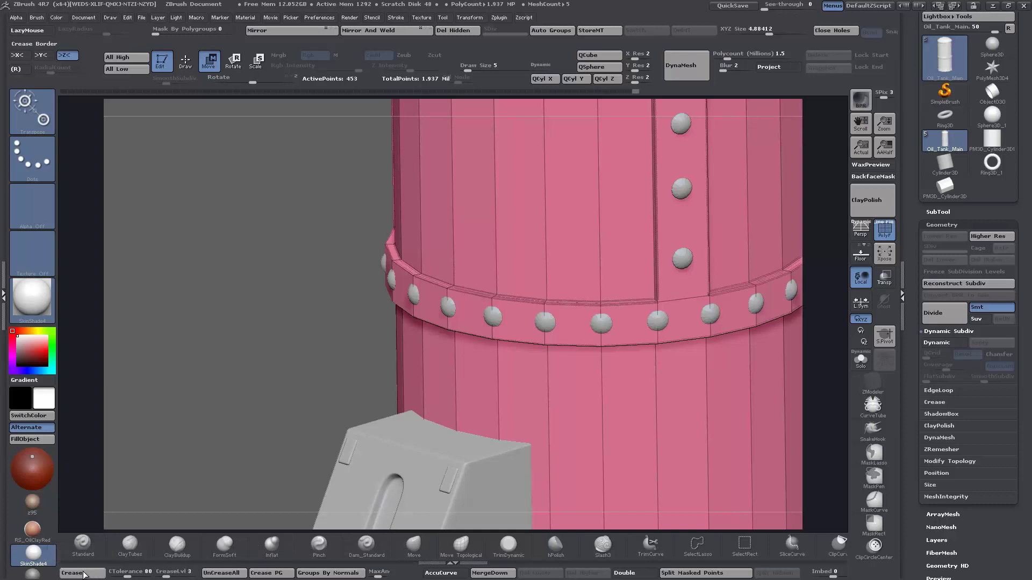
- Turn on dynamic subdivision for the creased tank with smooth subdivision level 5 and hide the wireframe
left_click_drag(270, 314, 262, 135, "alt")
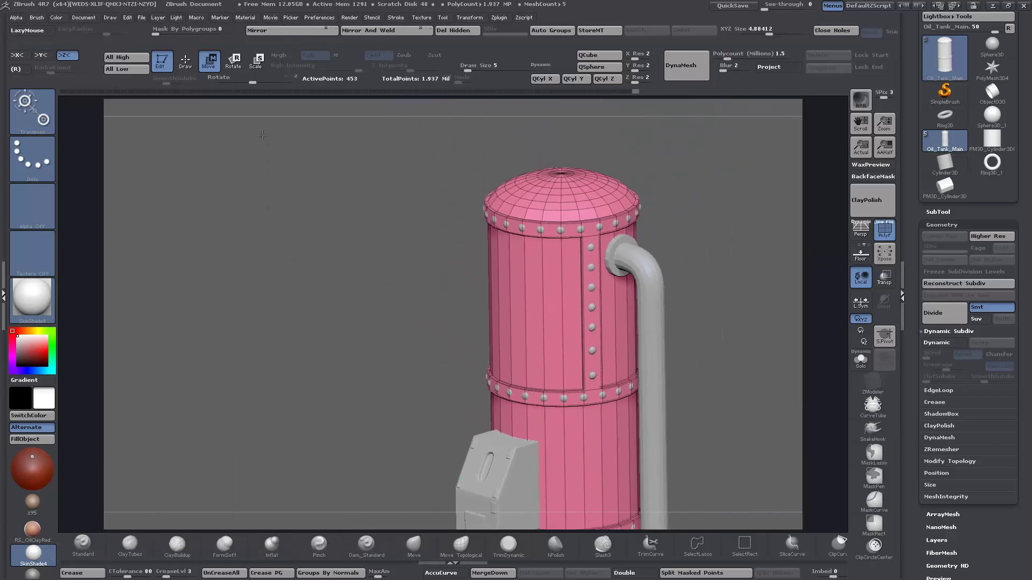
key("d")
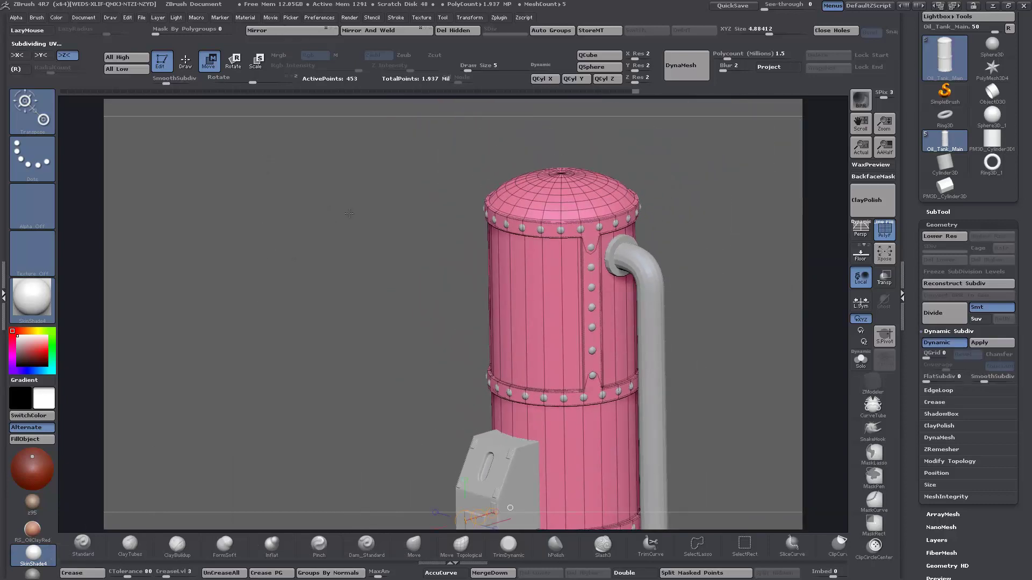
left_click(884, 229)
left_click_drag(392, 368, 375, 338)
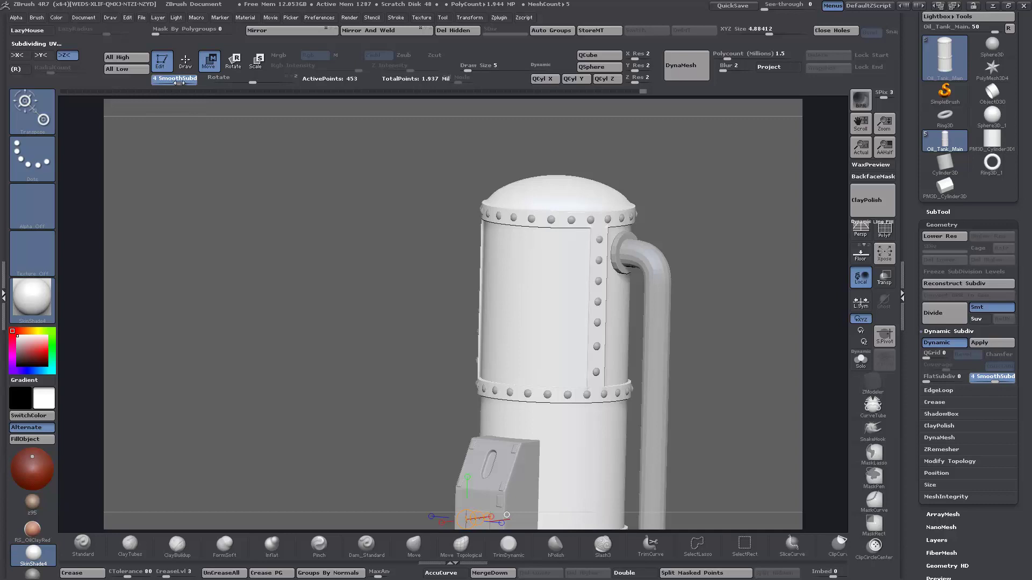
left_click_drag(338, 262, 329, 317)
left_click_drag(301, 269, 280, 364)
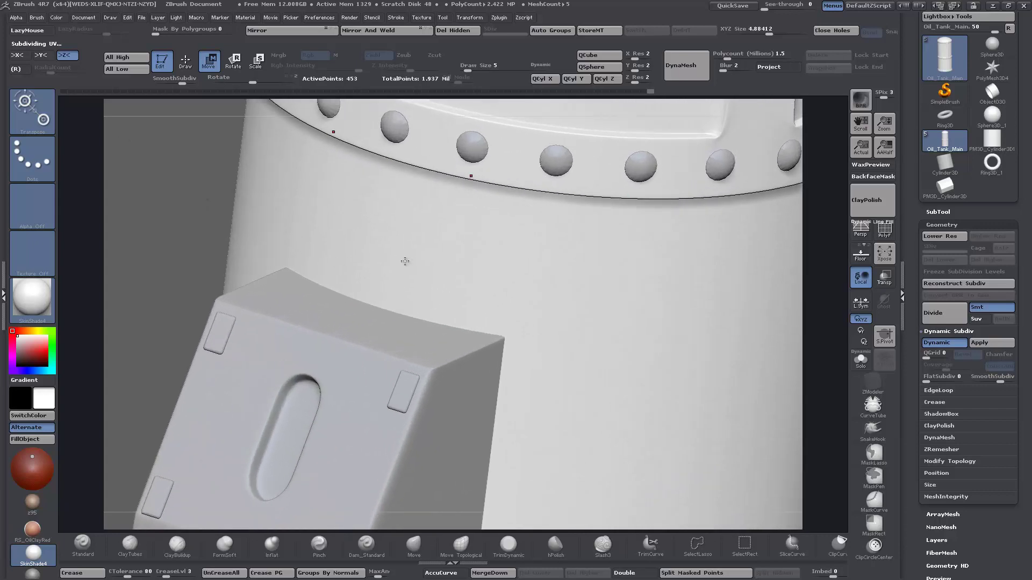
- Turn off the tank's dynamic subdivision and insert horizontal ZModeler edge loops near the top and bottom of its upper panel section
left_click(885, 231)
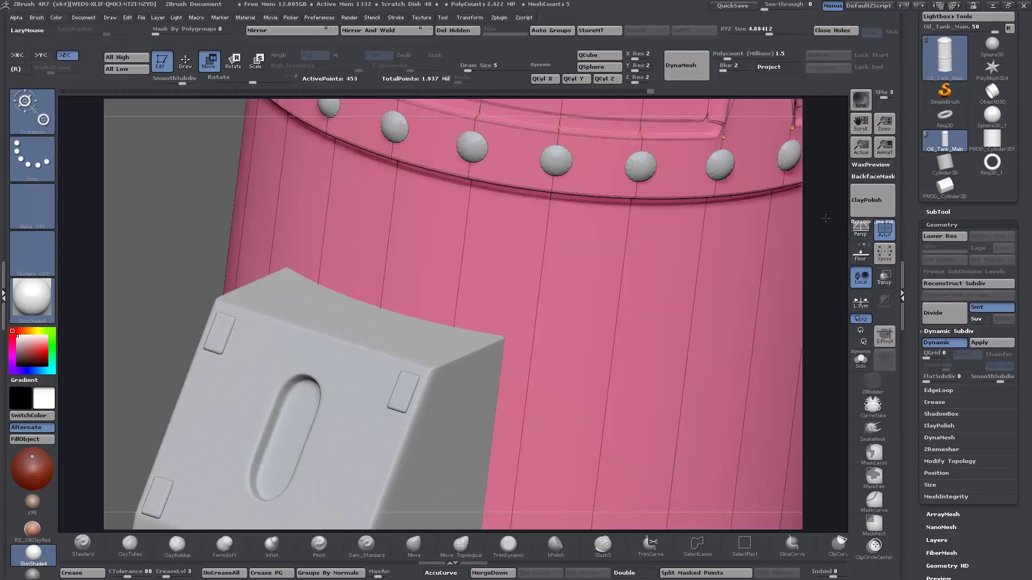
left_click_drag(825, 218, 685, 281)
key("shift+d")
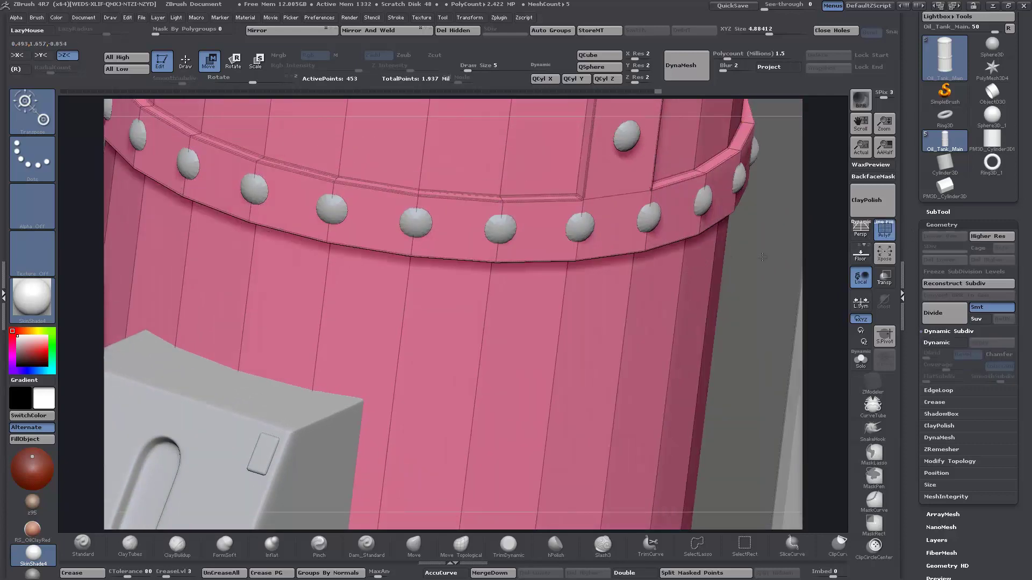
left_click_drag(762, 257, 734, 309)
left_click_drag(715, 377, 698, 302, "alt")
left_click_drag(622, 395, 675, 341, "alt")
left_click_drag(680, 251, 737, 307, "alt")
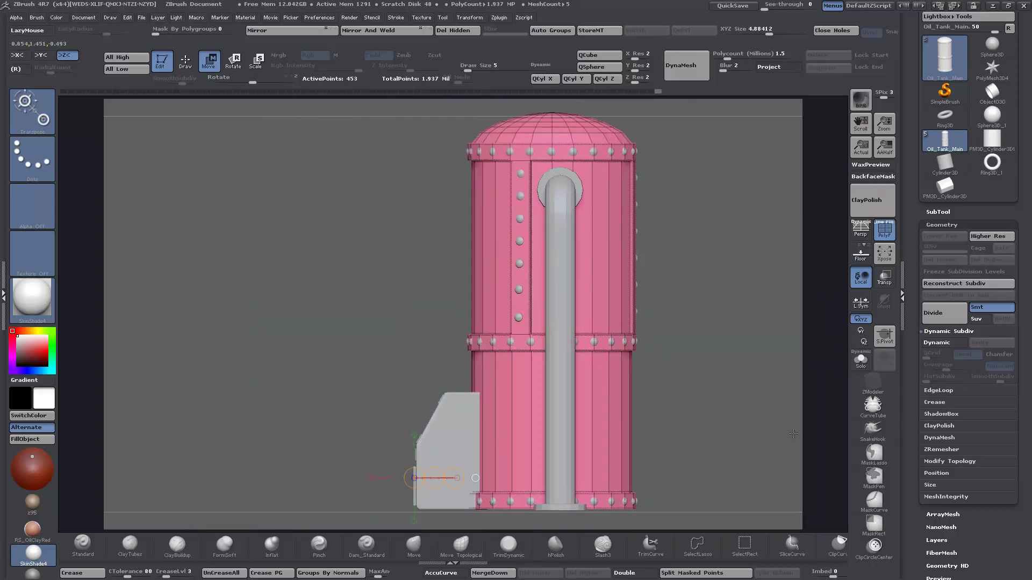
left_click(860, 386)
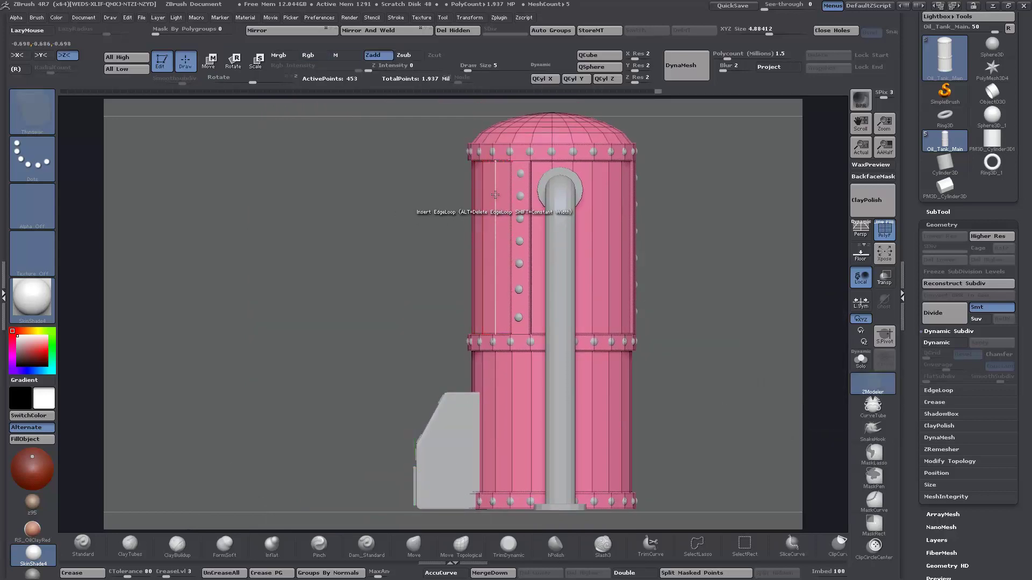
left_click(494, 175)
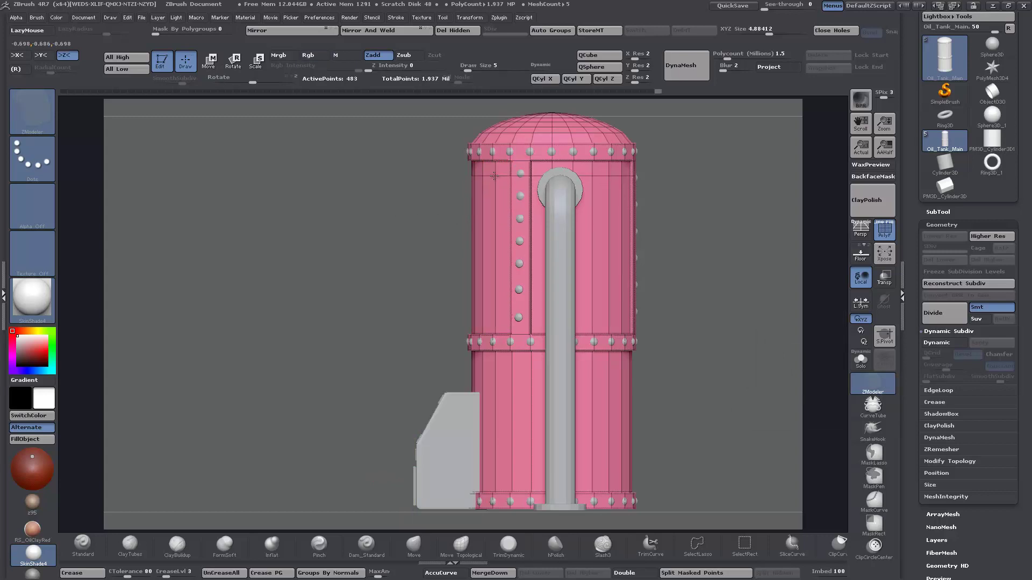
left_click(494, 309)
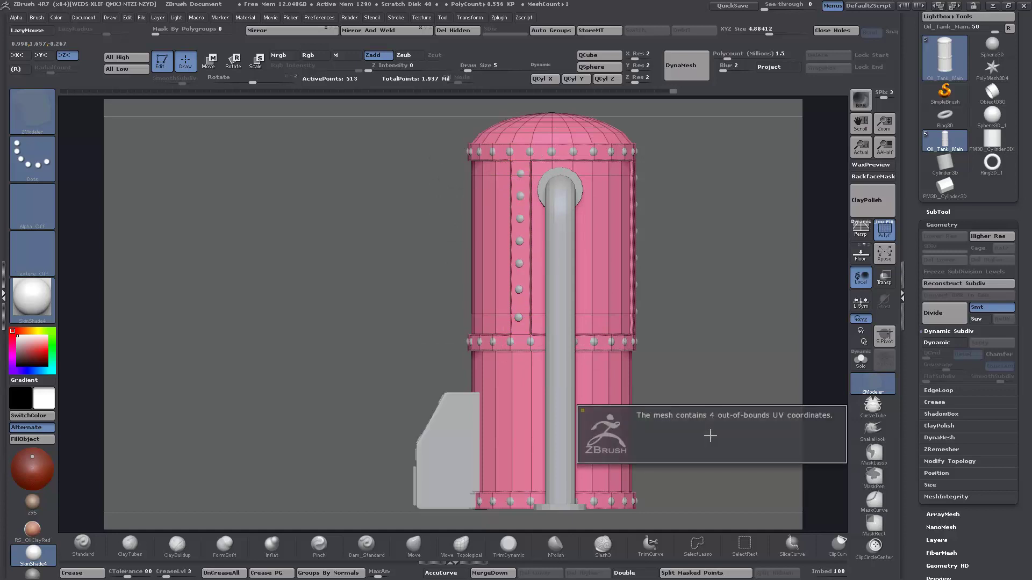
- Delete the UV map of the main tank mesh and turn its dynamic subdivision back on
left_click_drag(716, 329, 709, 330)
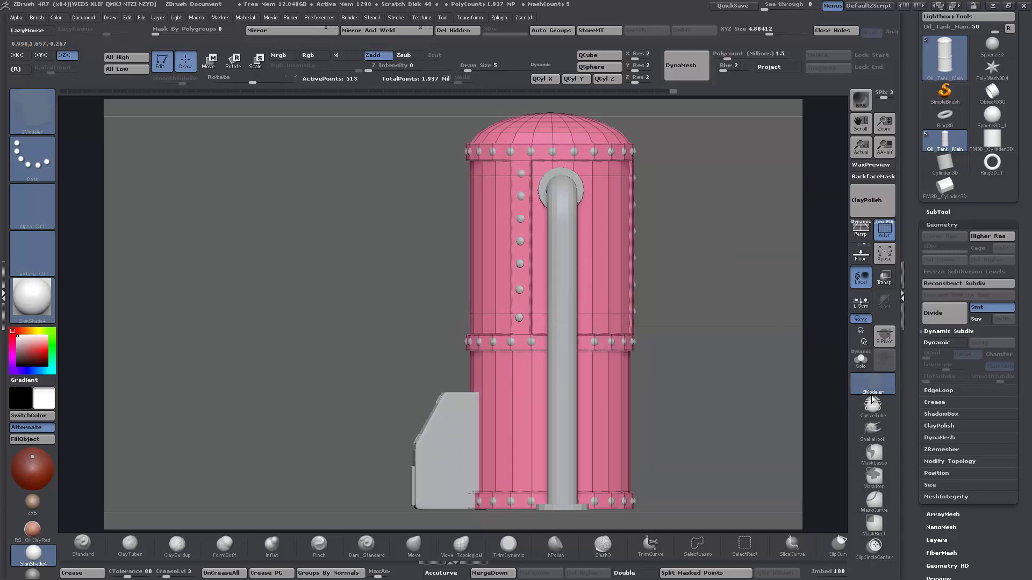
left_click_drag(917, 443, 923, 364)
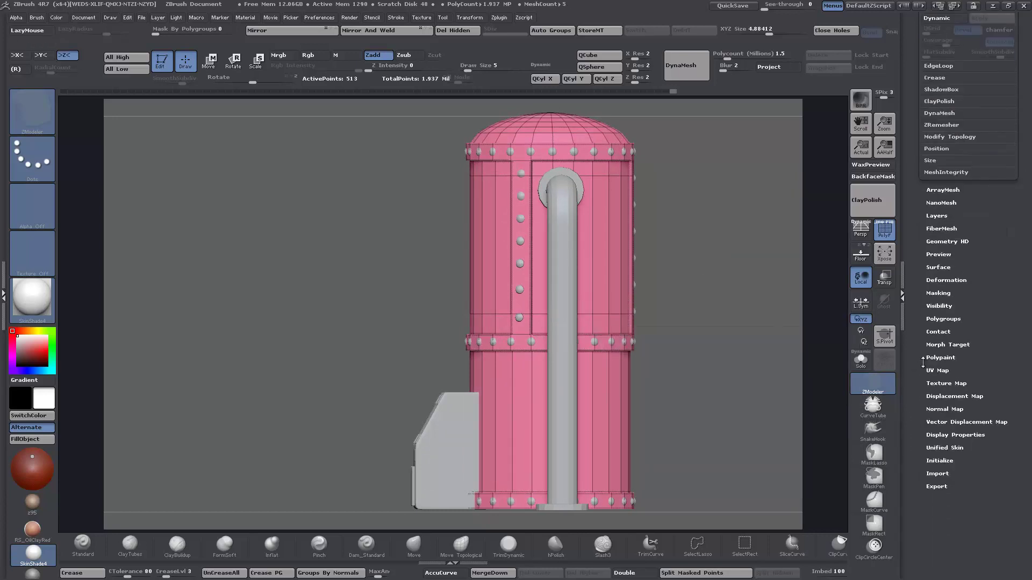
left_click(936, 371)
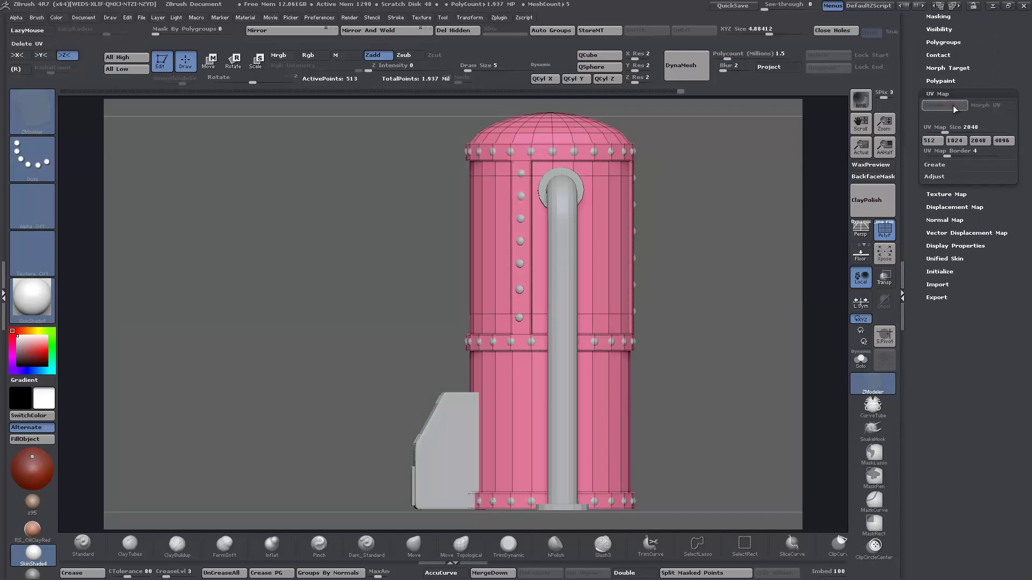
left_click_drag(916, 135, 919, 225)
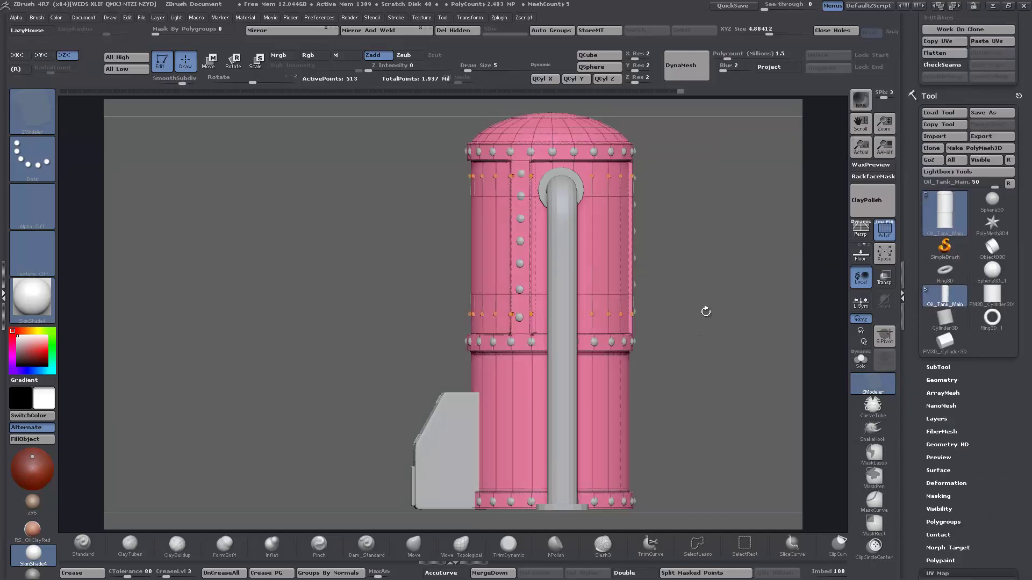
- Hide the wireframe, set the tank's crease level to 2 and check the edges around the riveted band
left_click_drag(685, 353, 763, 339)
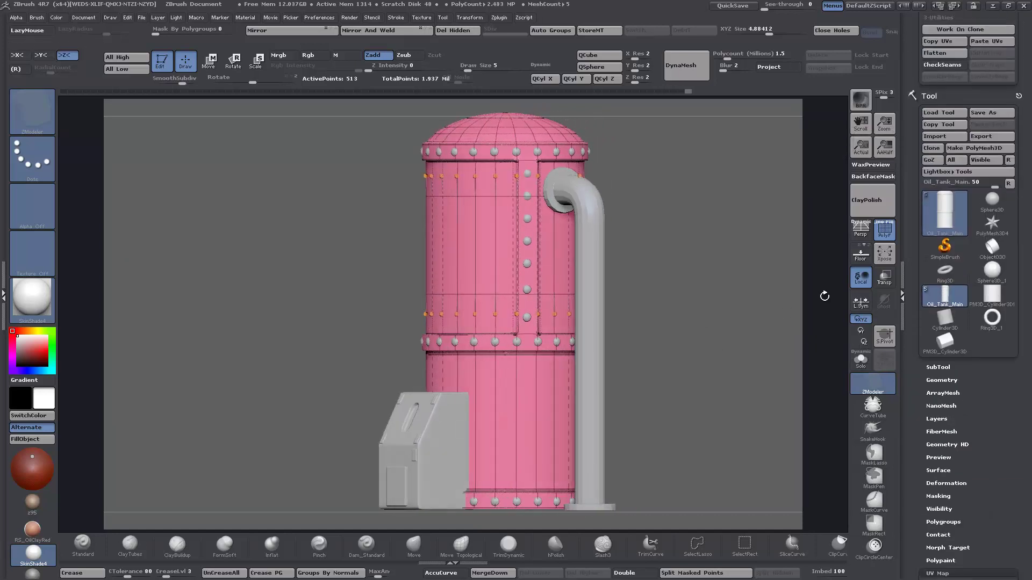
left_click(885, 230)
right_click_drag(389, 281, 516, 333, "alt")
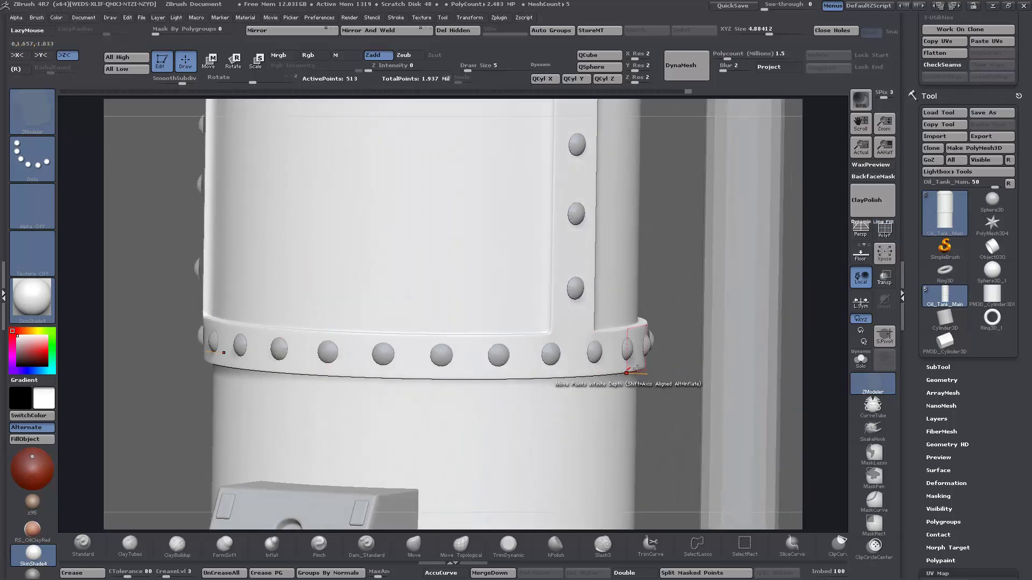
right_click_drag(836, 365, 671, 409)
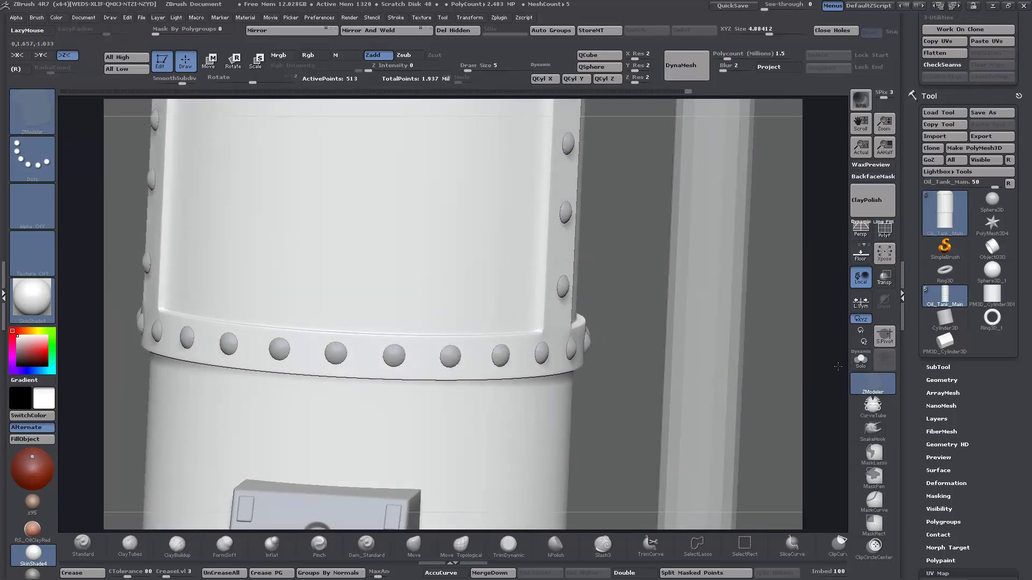
left_click_drag(166, 576, 162, 576)
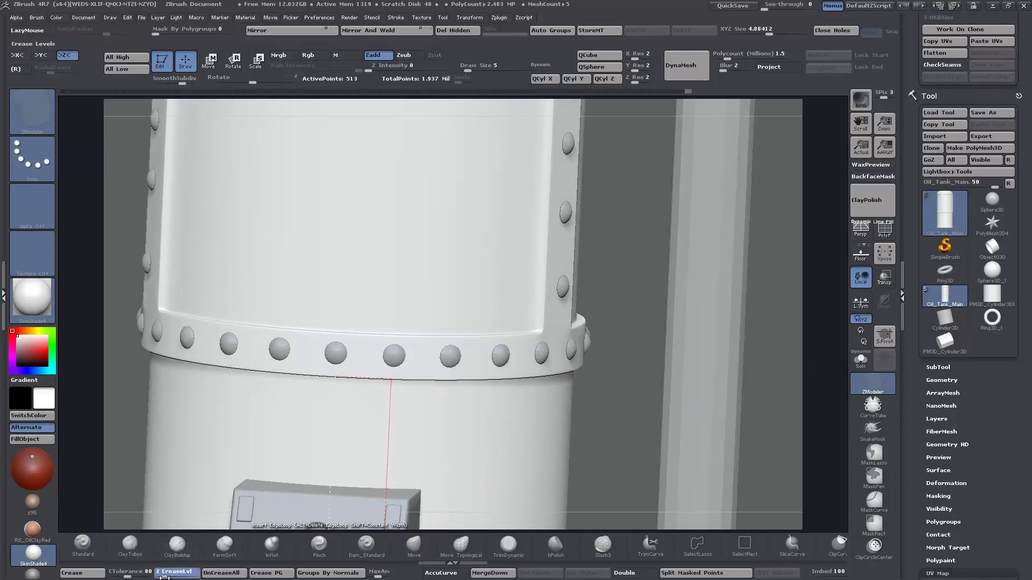
right_click_drag(773, 440, 63, 118)
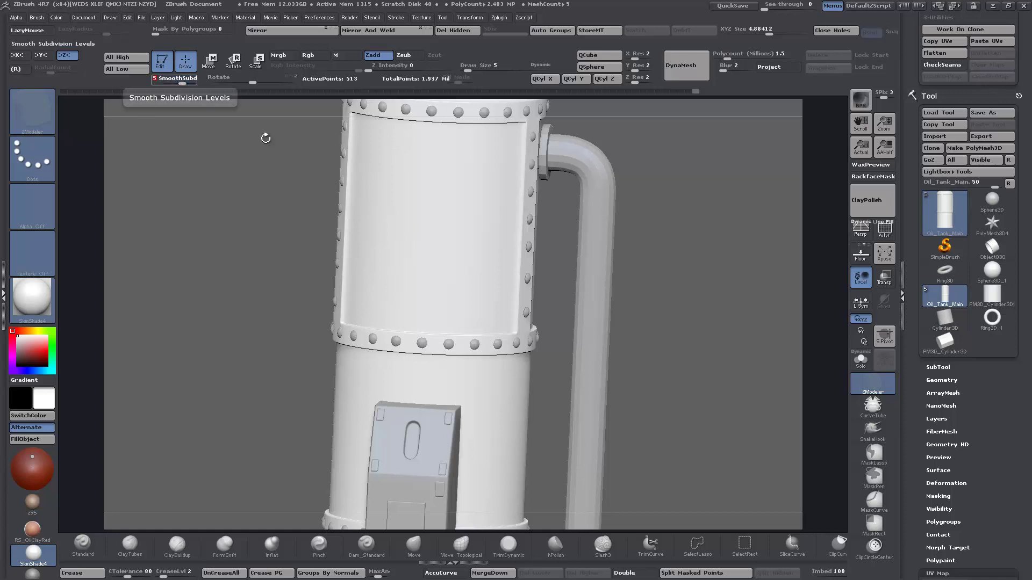
left_click_drag(658, 292, 679, 259)
left_click_drag(268, 371, 317, 433, "alt")
left_click_drag(674, 372, 693, 403)
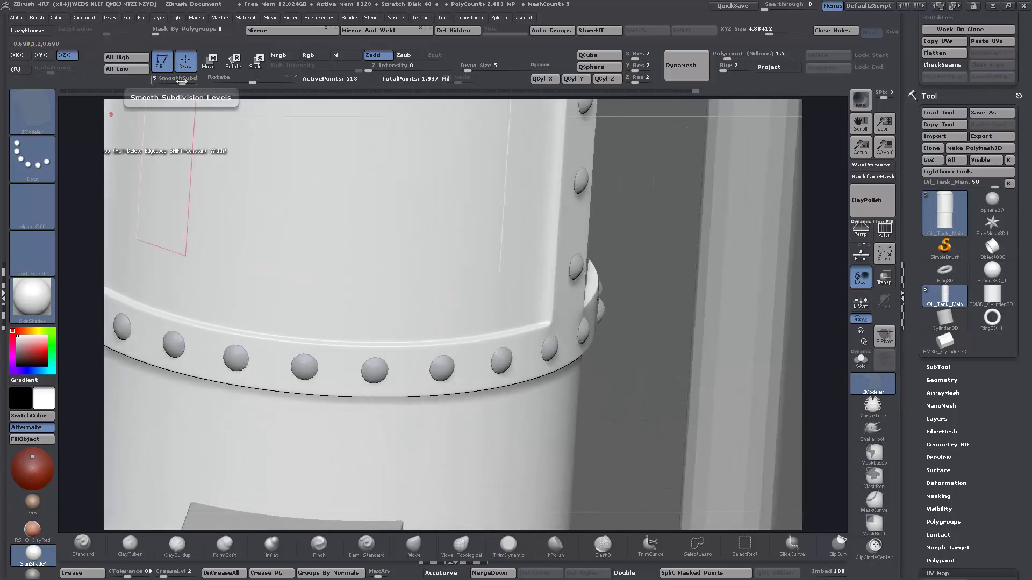
- Refresh the tank's dynamic subdivision by switching it off and on, and check the riveted bands up to the domed cap
key("shift+d")
key("d")
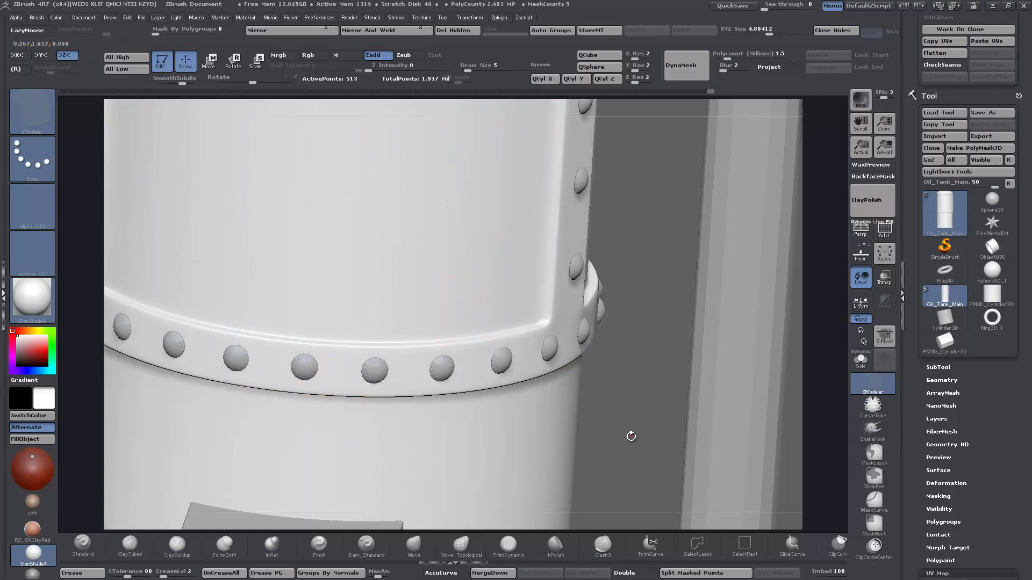
left_click_drag(628, 433, 730, 416)
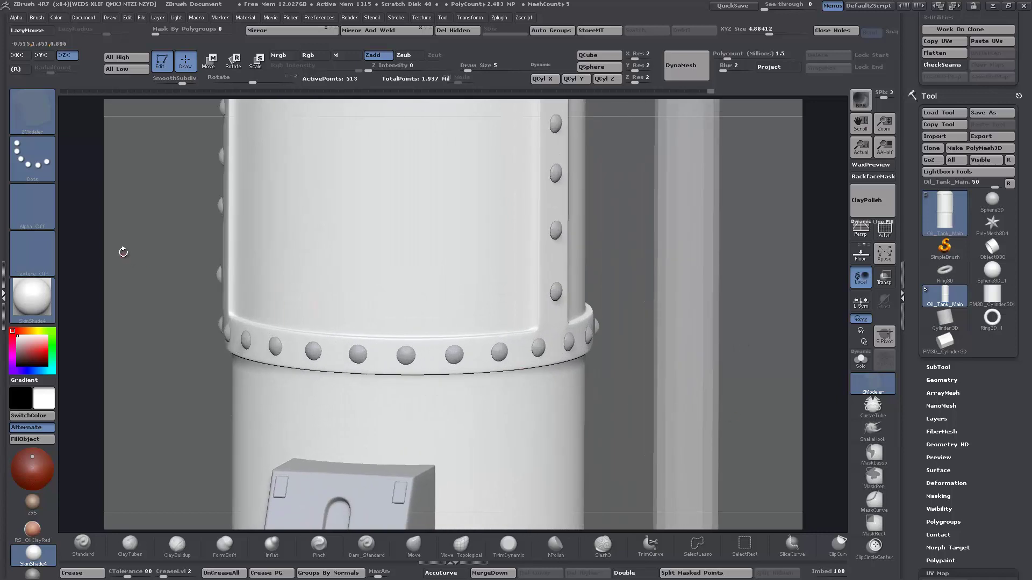
left_click_drag(177, 218, 203, 445, "alt")
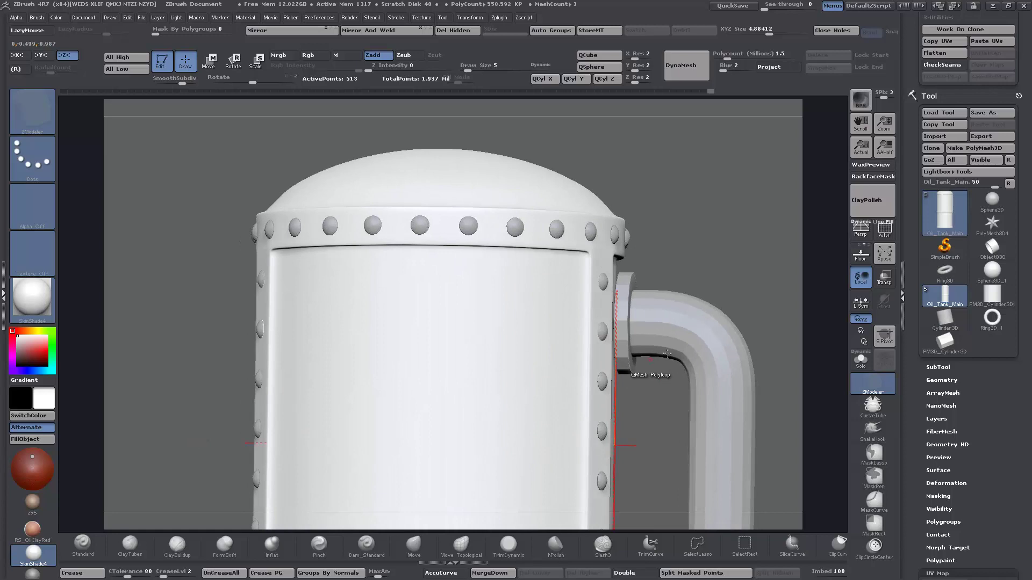
- Show the wireframe and slide the vertical edge beside the recessed upper panel using ZModeler Slide with EdgeLoop Partial as target
left_click(884, 231)
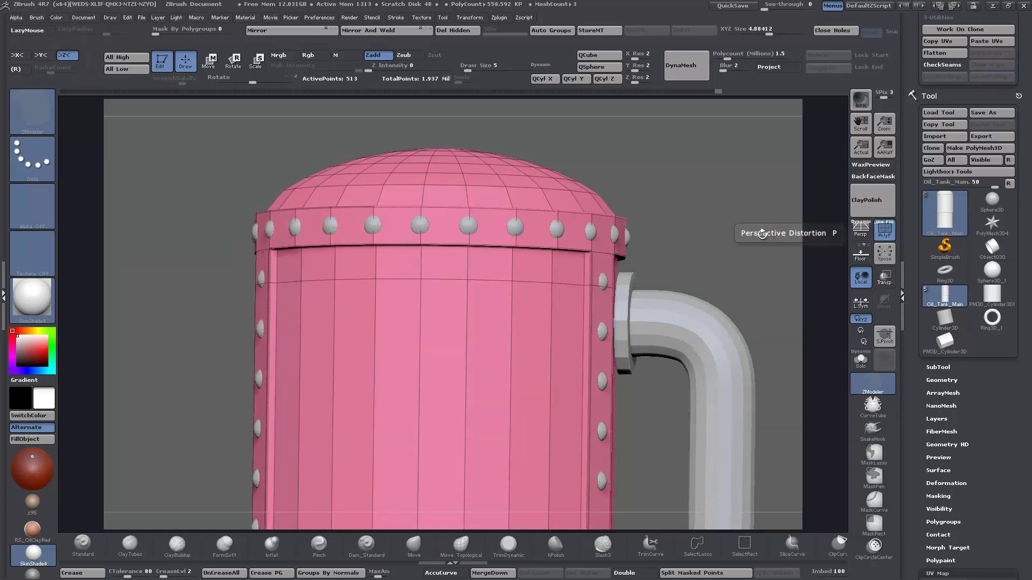
left_click_drag(728, 239, 684, 198)
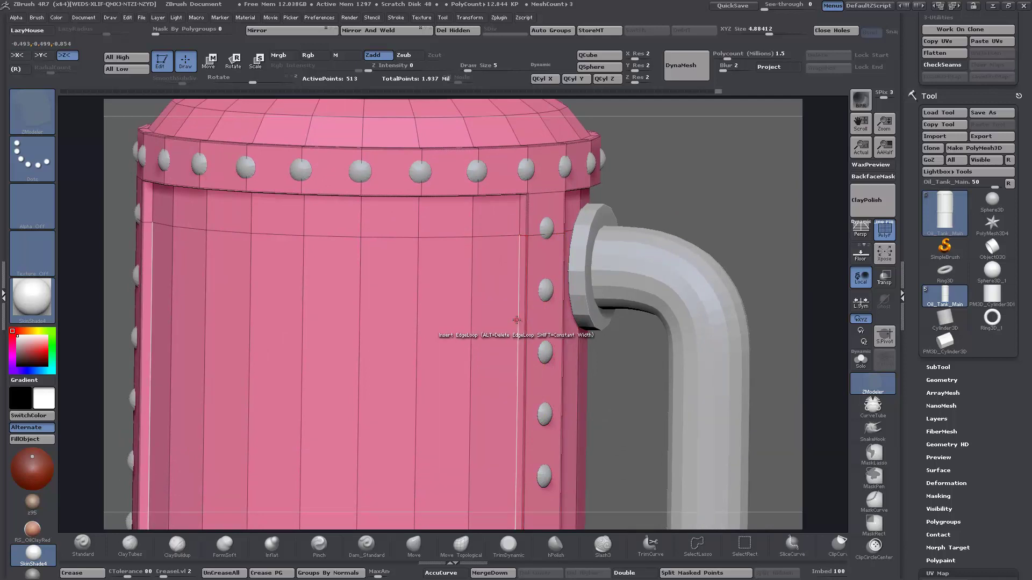
key("space")
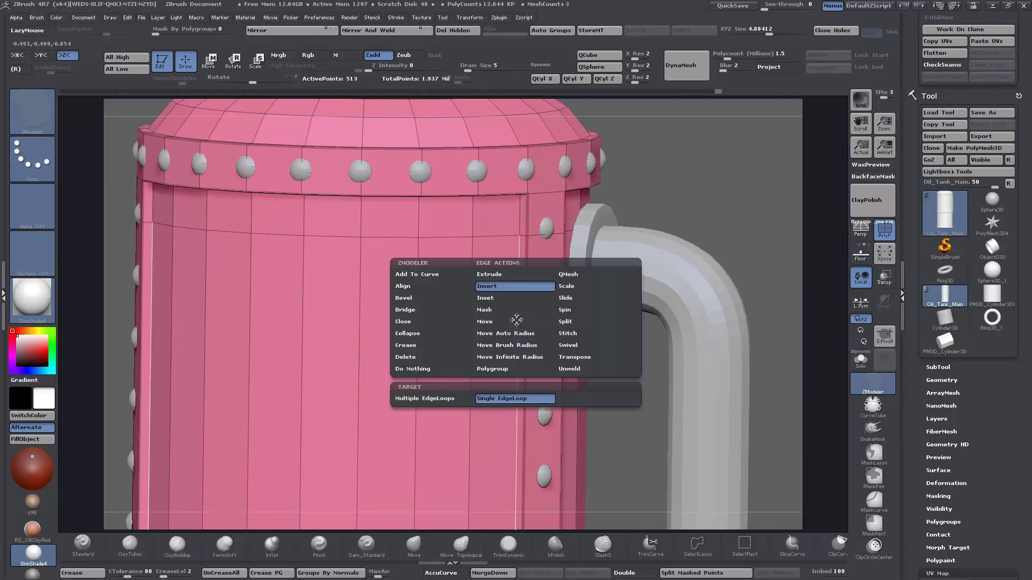
left_click(564, 300)
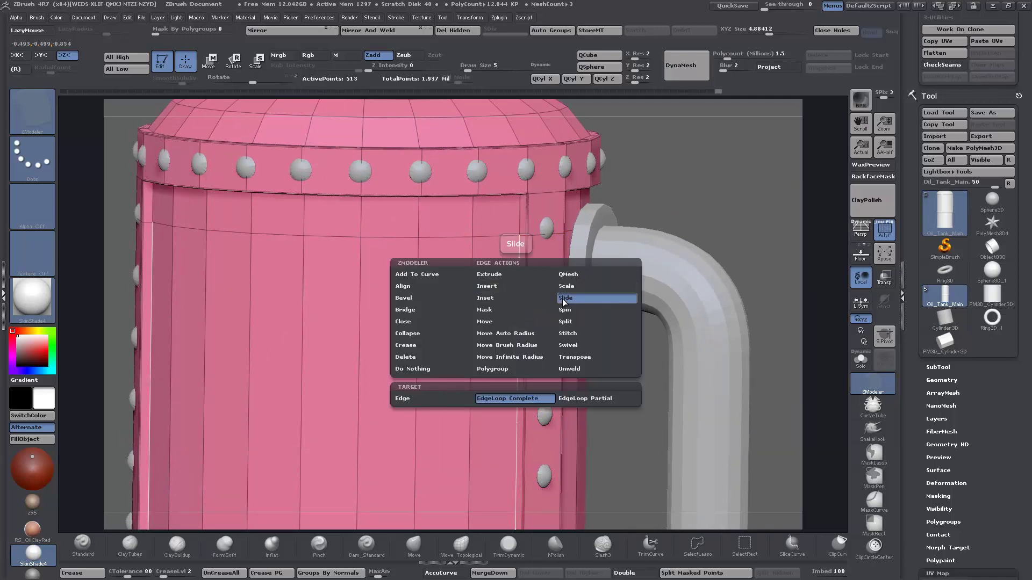
left_click(584, 398)
left_click_drag(514, 367, 512, 367)
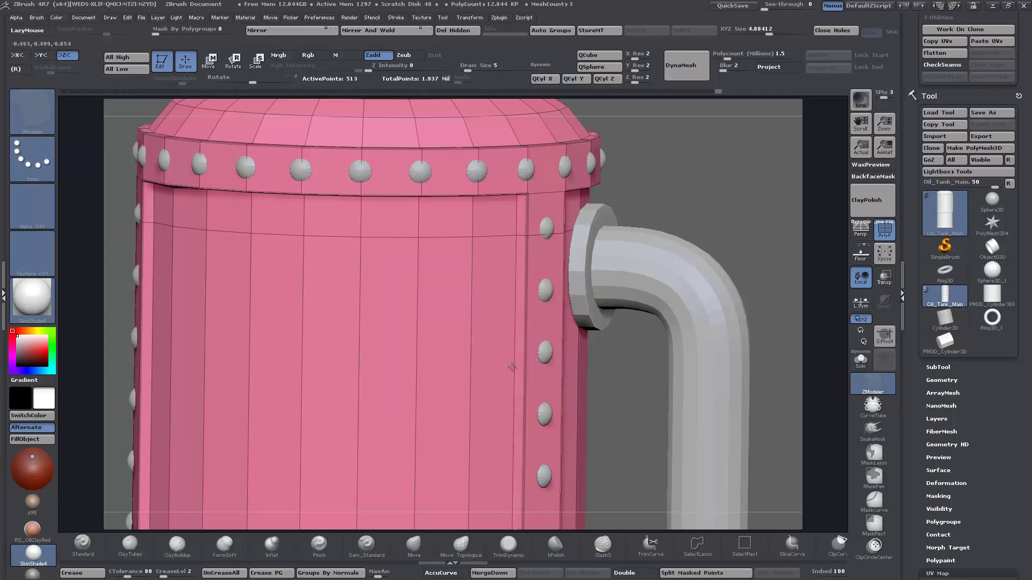
- Turn dynamic subdivision back on, hide the wireframe and check the smoothed border of the upper panel
left_click_drag(791, 260, 789, 263)
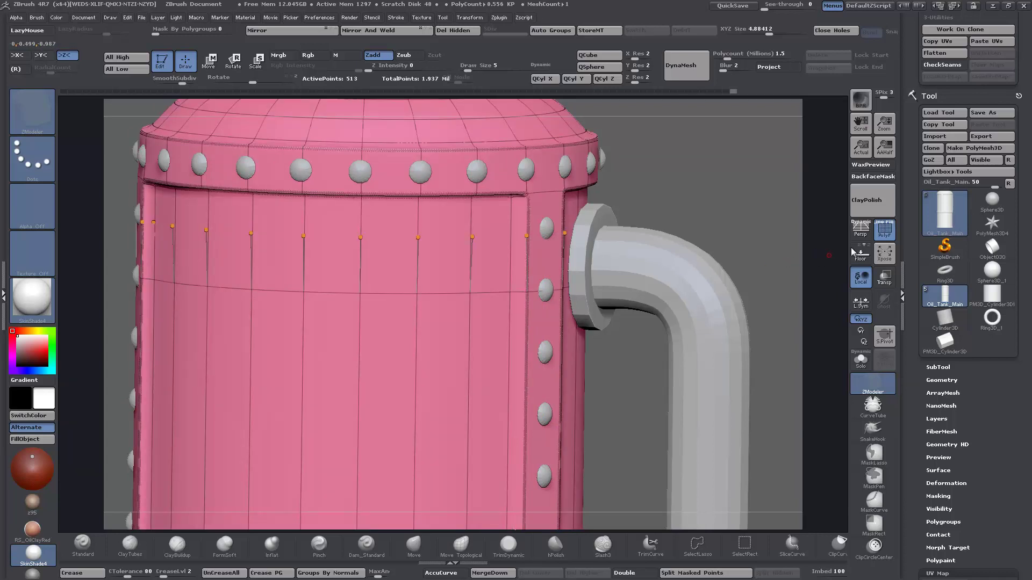
left_click(885, 235)
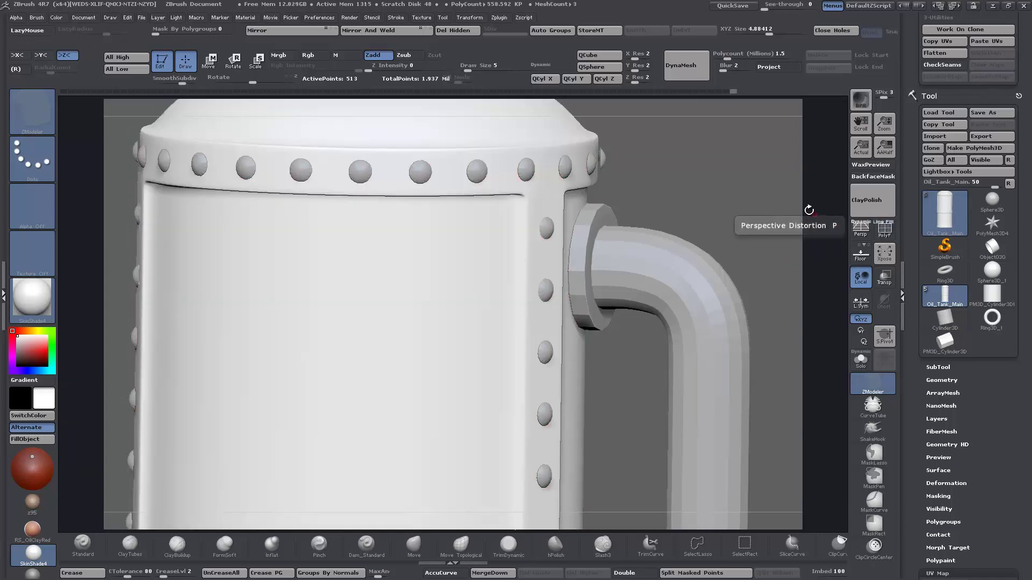
left_click_drag(800, 211, 767, 246, "alt")
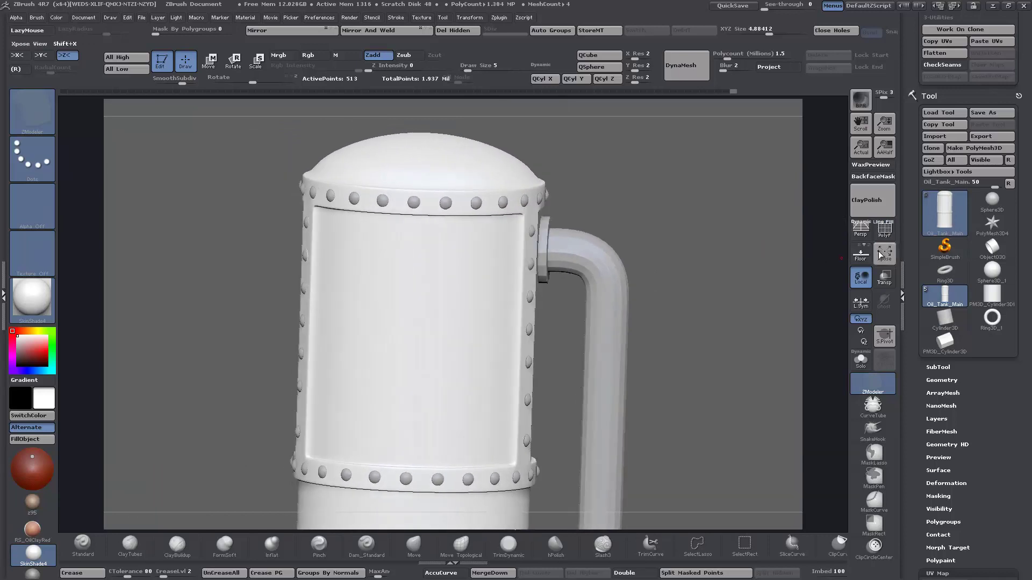
- Return to the unsmoothed wireframe and slide the vertical support edges beside the recessed panels around the tank
left_click(885, 233)
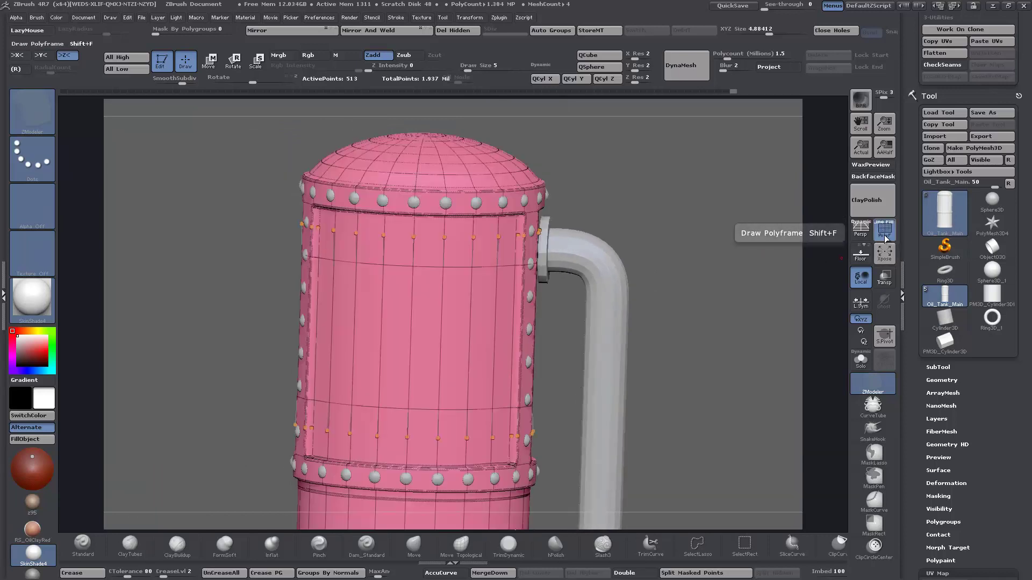
left_click_drag(293, 304, 301, 335)
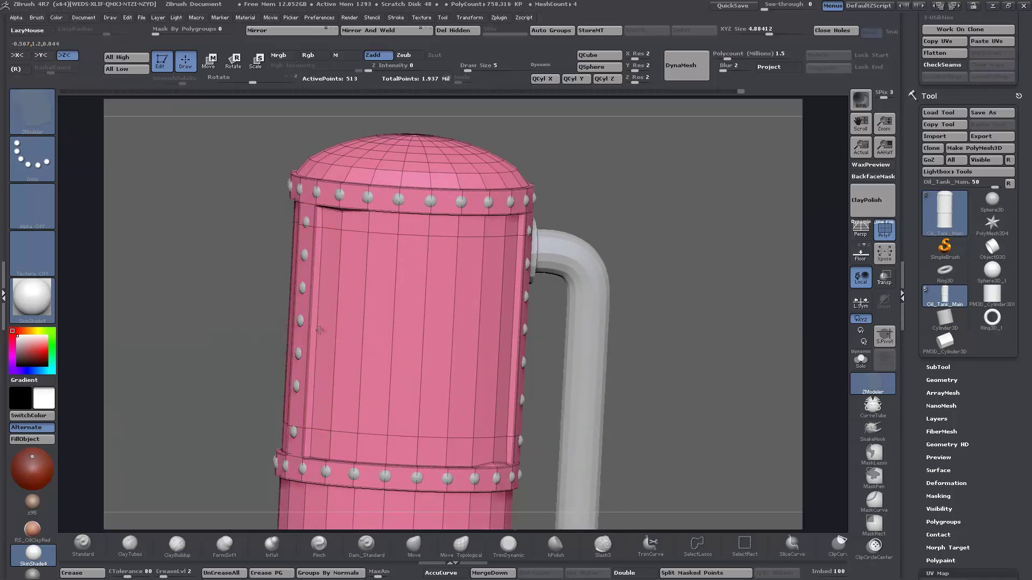
mouse_move(268, 329)
left_mouse_down()
mouse_move(233, 298)
mouse_move(256, 285)
mouse_move(276, 294)
left_mouse_up()
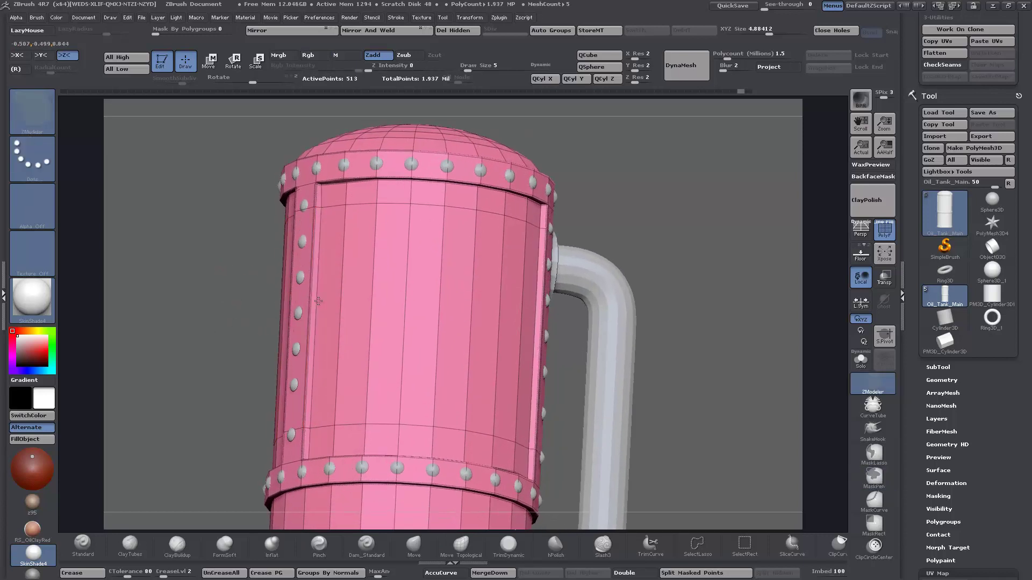
key("x")
key("x")
left_click_drag(261, 311, 307, 322)
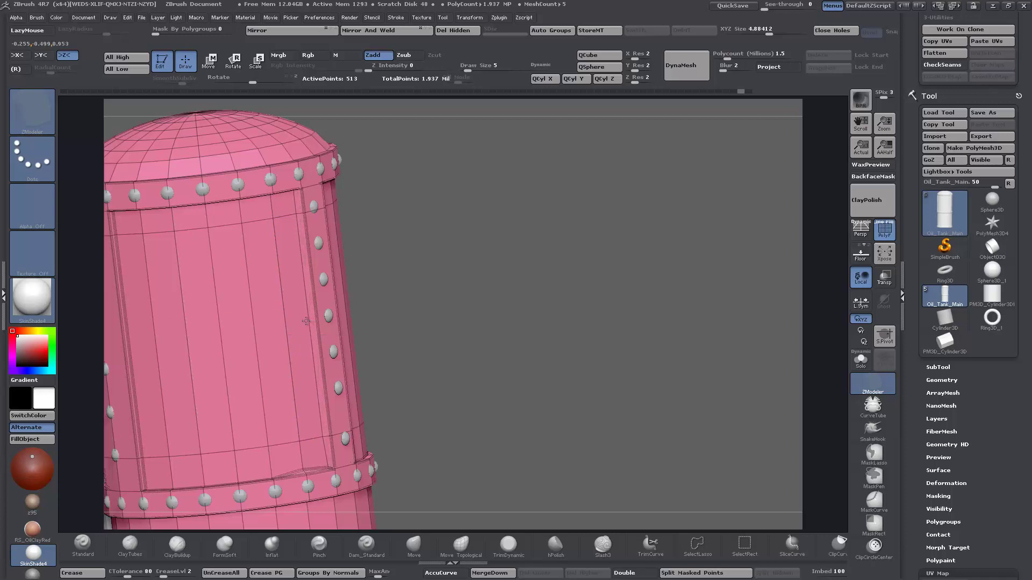
left_click_drag(473, 387, 505, 358)
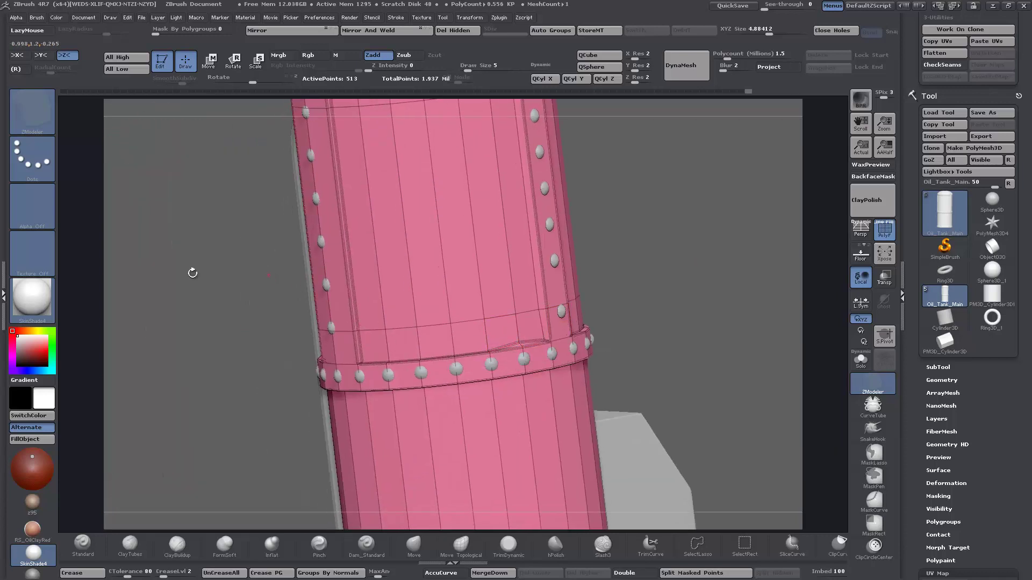
left_click_drag(192, 273, 160, 344)
left_click_drag(171, 353, 209, 341)
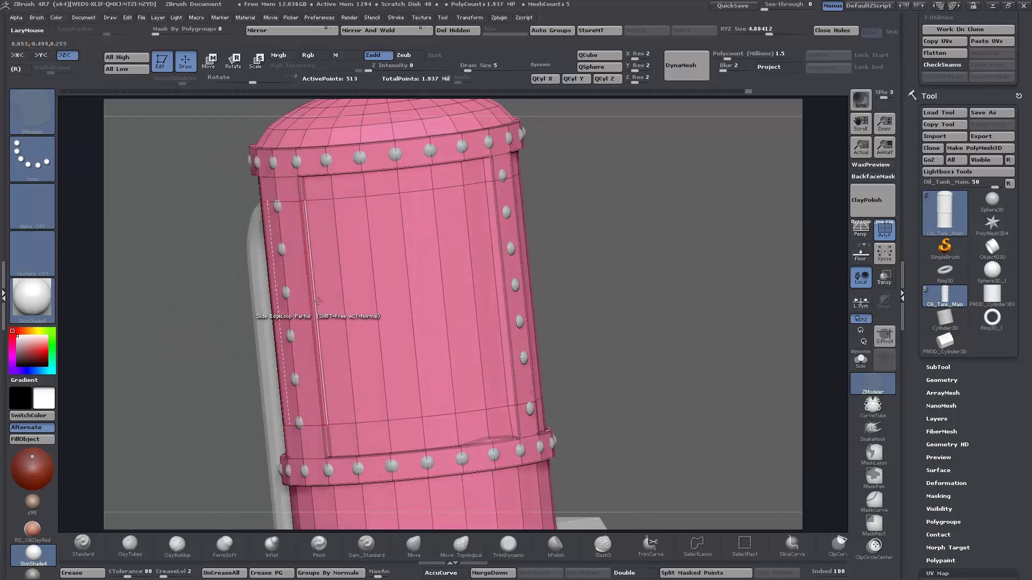
mouse_move(185, 361)
left_mouse_down()
mouse_move(235, 366)
mouse_move(236, 375)
mouse_move(178, 378)
left_mouse_up()
key("f")
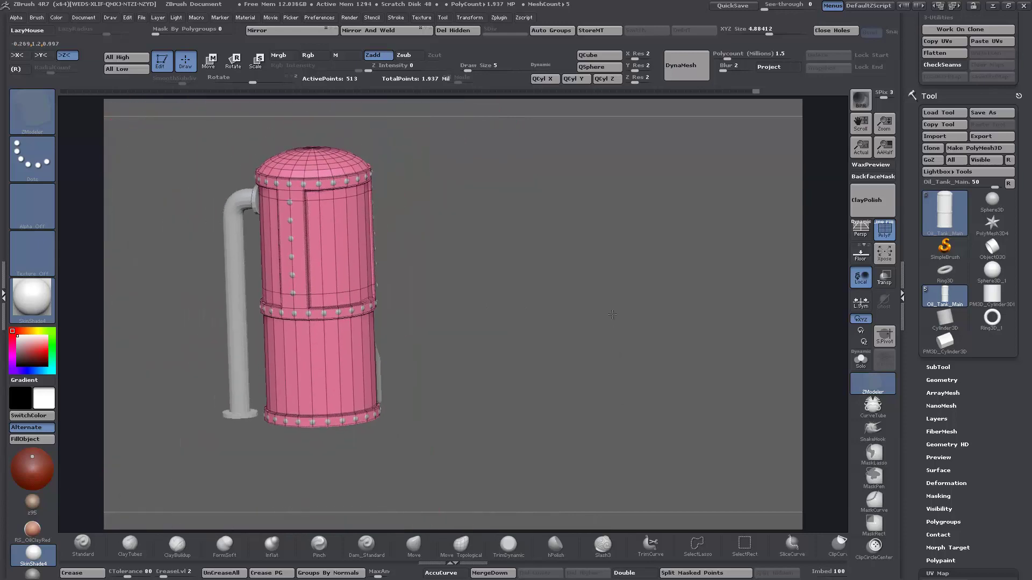
- Slide the partial edge loops along the top and bottom borders of the recessed panels around the tank
left_click_drag(609, 436, 590, 352)
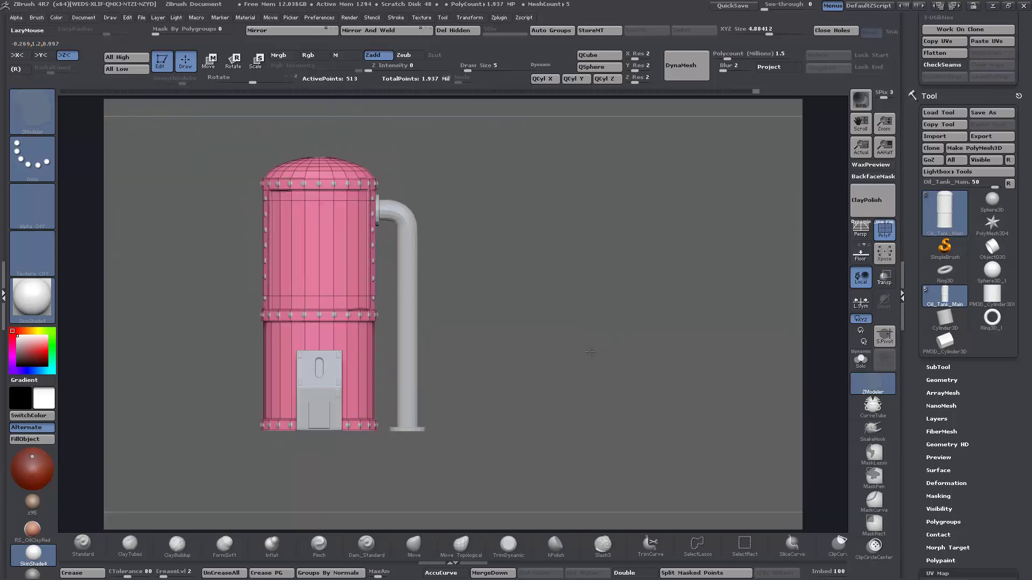
left_click_drag(610, 316, 532, 322, "alt")
left_click_drag(685, 345, 546, 374, "alt")
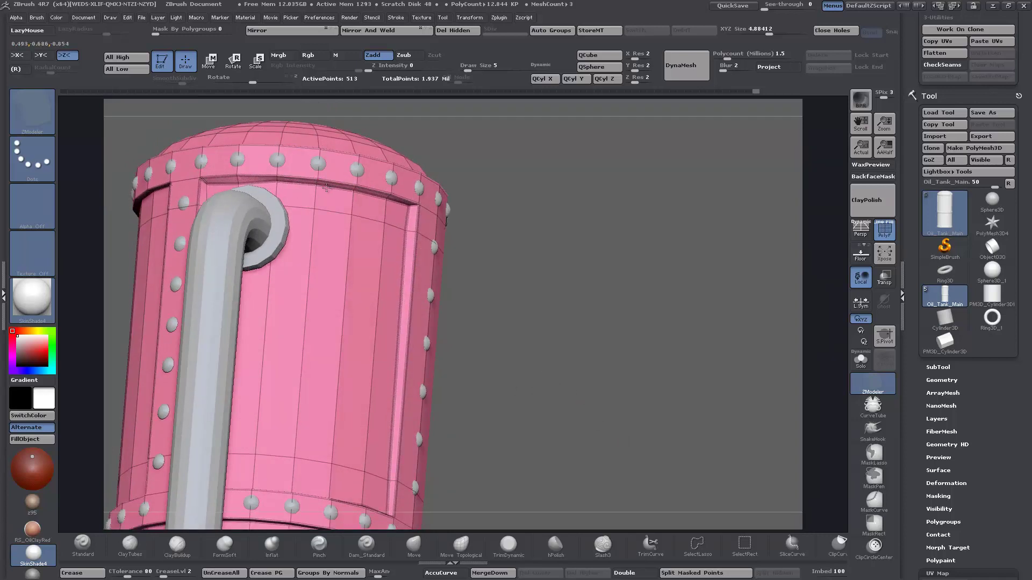
left_click_drag(559, 334, 514, 197)
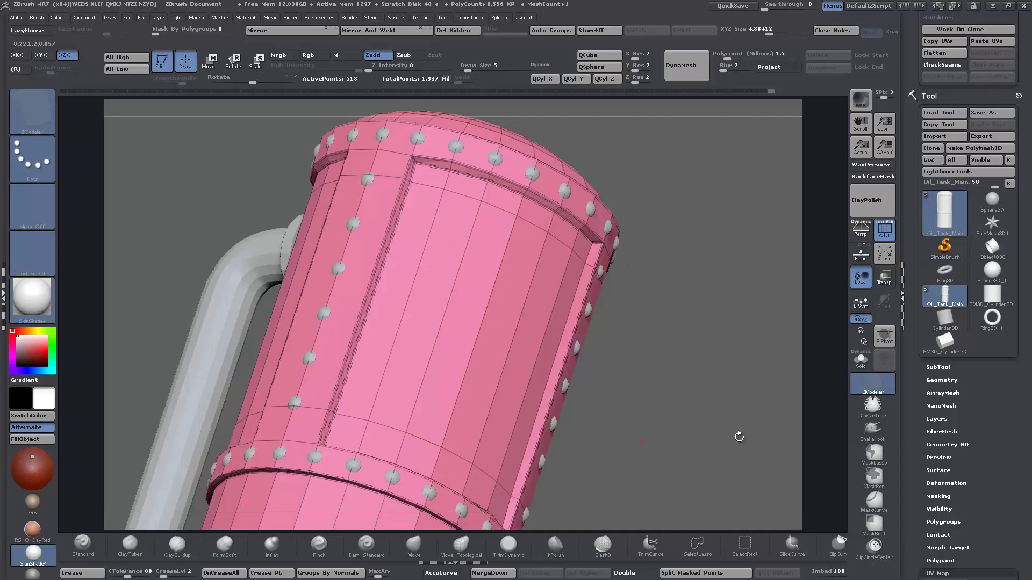
left_click_drag(739, 437, 727, 382)
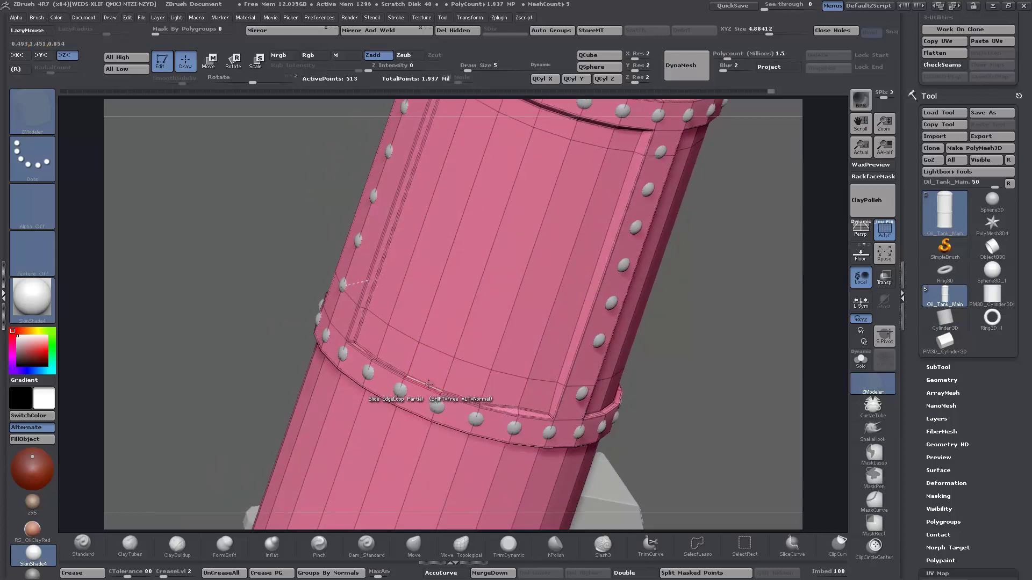
left_click_drag(697, 433, 598, 408)
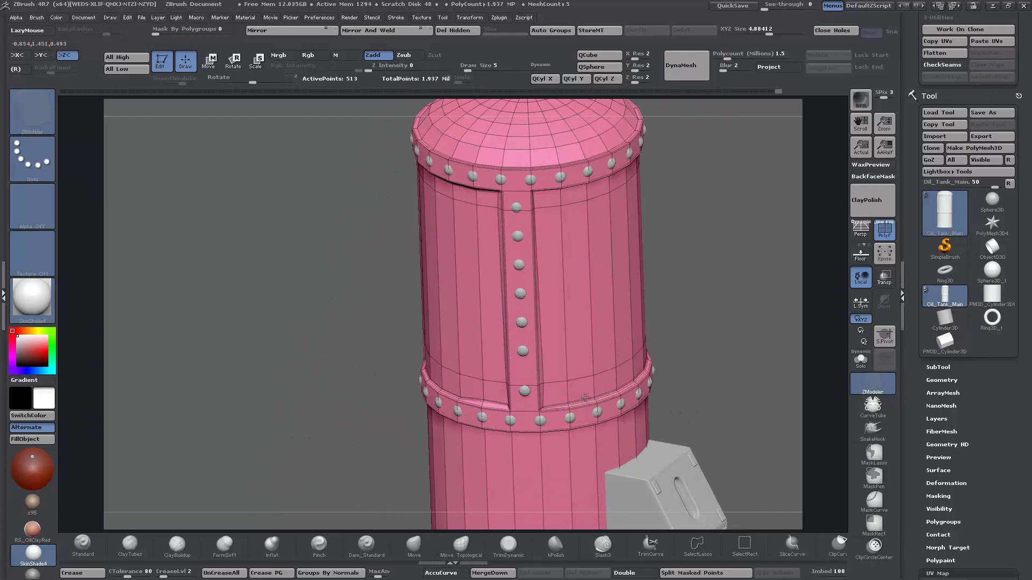
left_click_drag(705, 410, 534, 260)
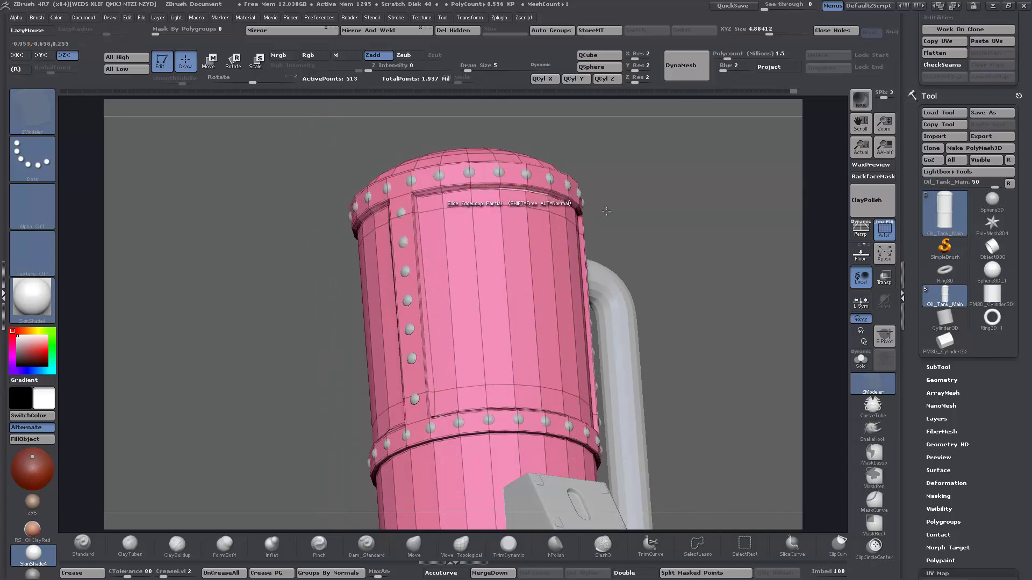
left_click_drag(606, 212, 416, 237)
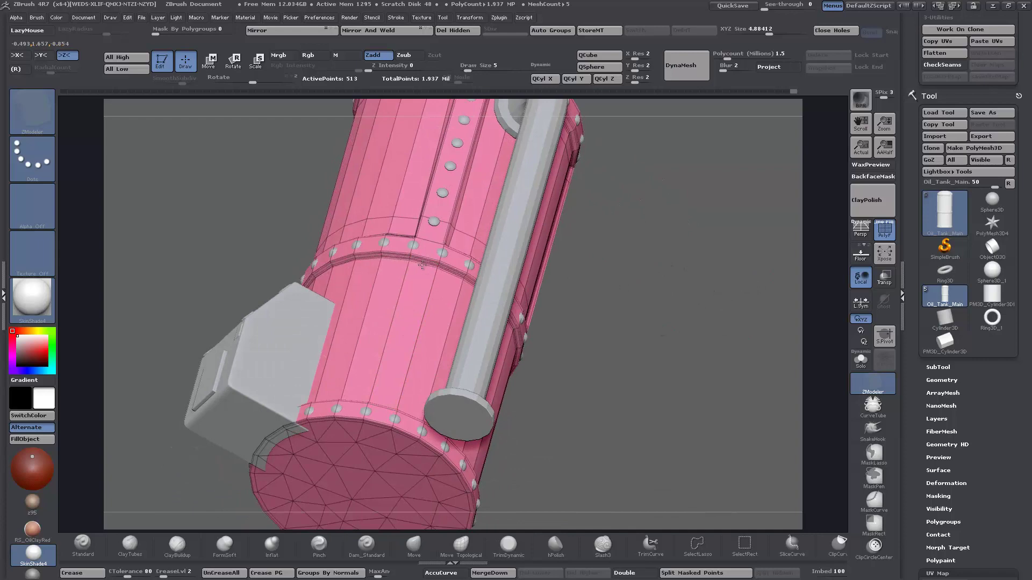
left_click_drag(709, 346, 397, 454)
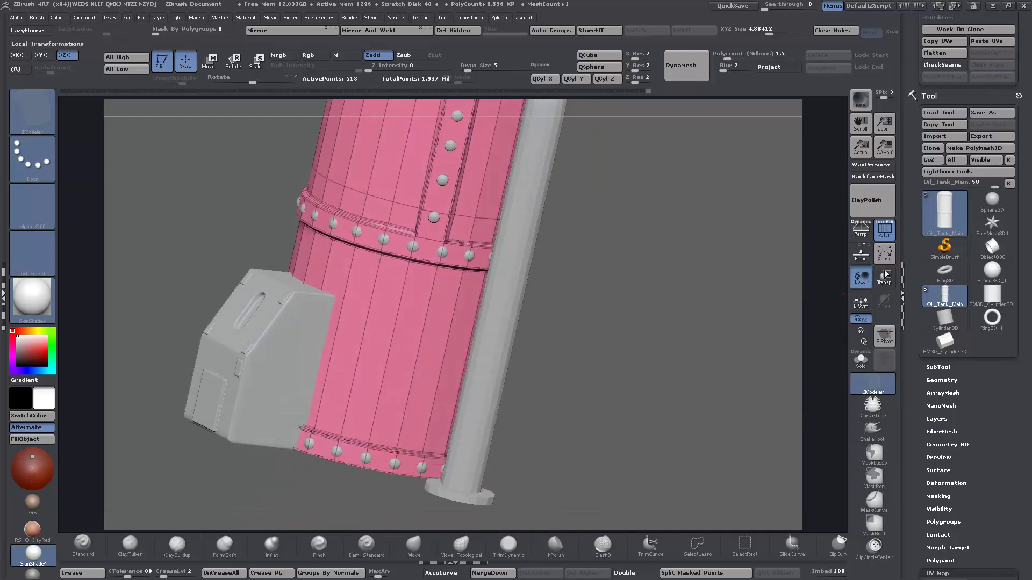
- Hide the wireframe, preview the tank with dynamic subdivision and save the project
left_click(884, 230)
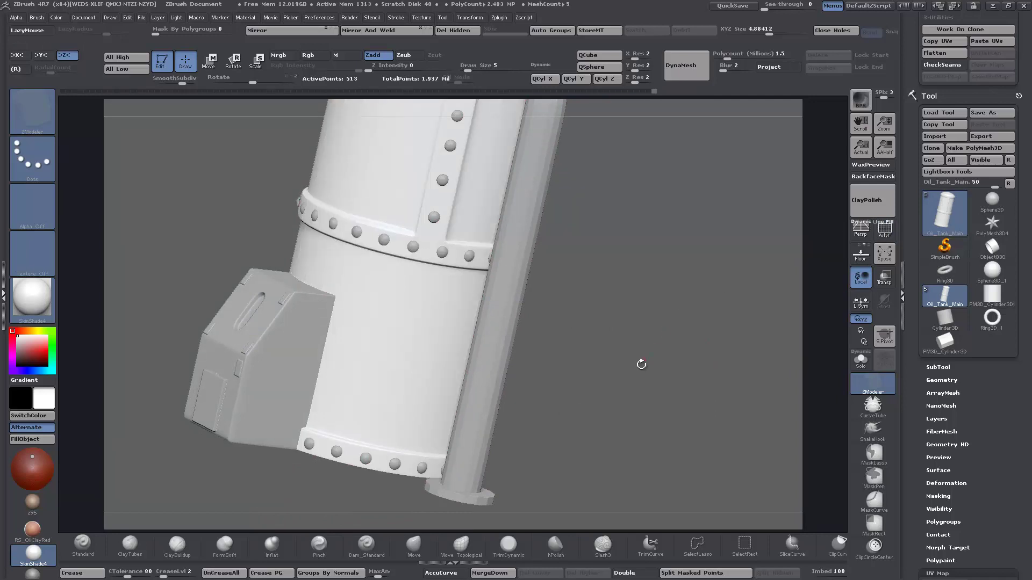
left_click_drag(641, 364, 638, 331)
left_click_drag(581, 361, 458, 398)
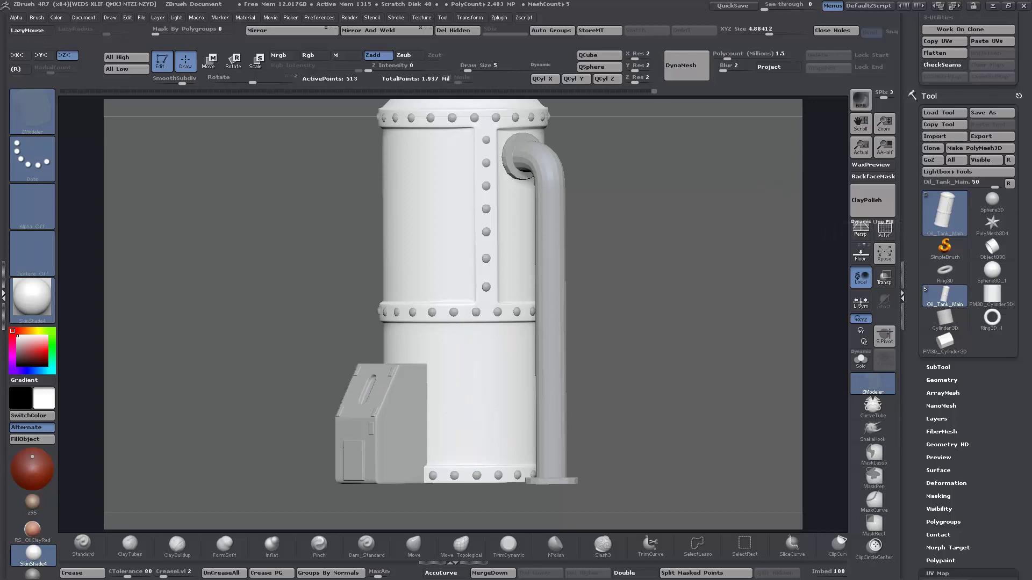
key("ctrl+s")
- Duplicate the Oil_Tank_Main subtool
left_click_drag(232, 311, 221, 277)
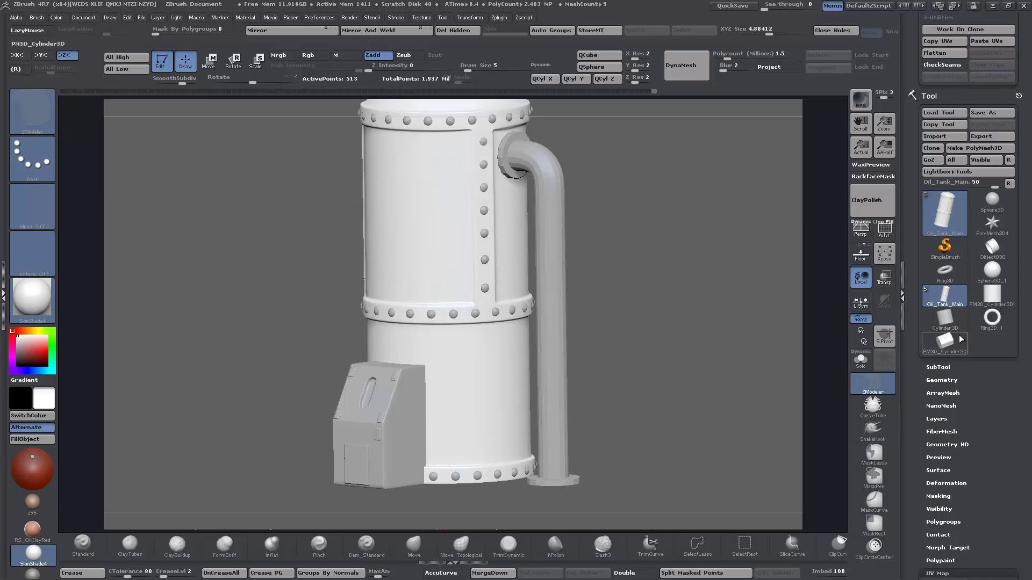
left_click(934, 367)
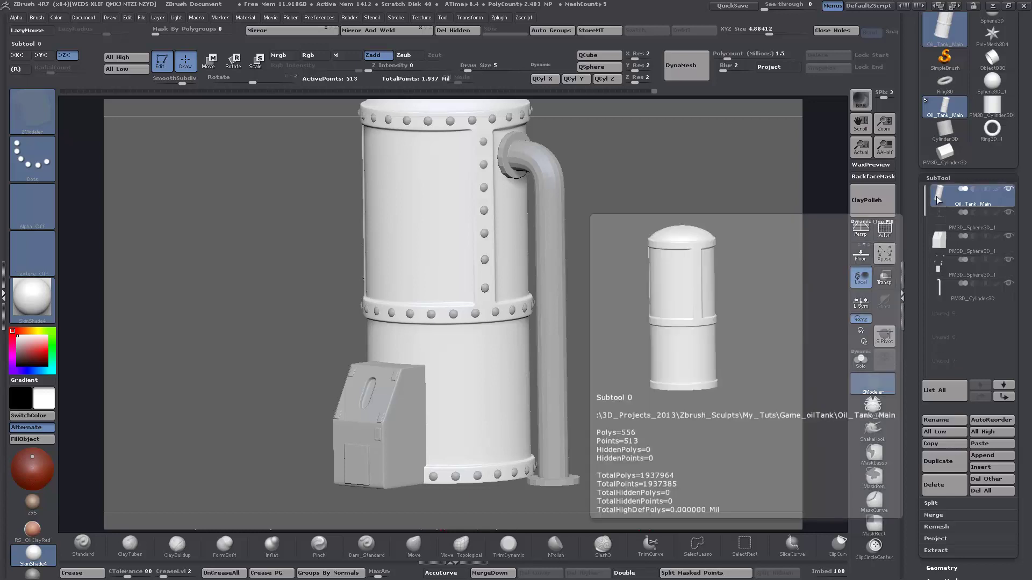
left_click(944, 465)
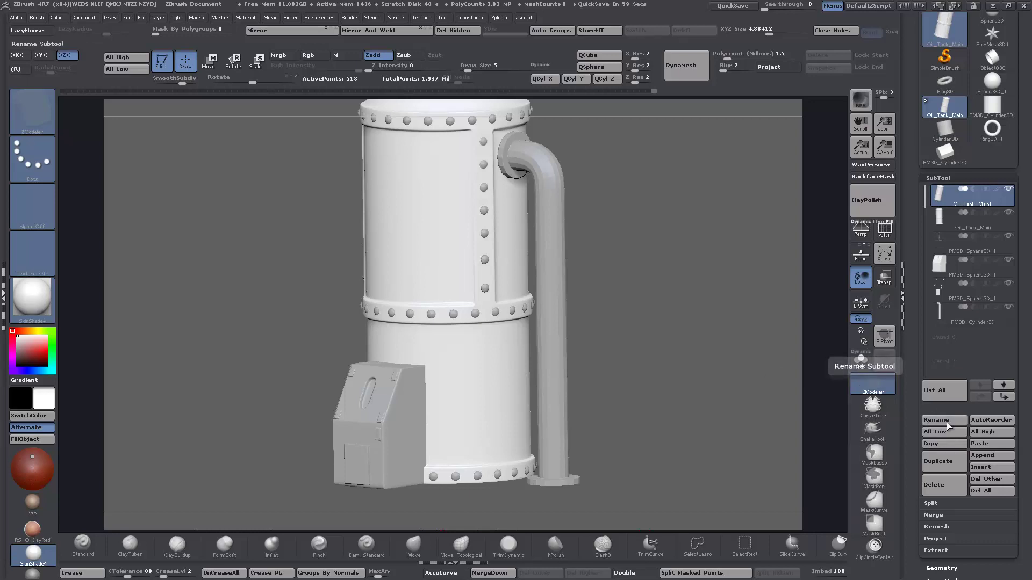
- Rename the selected tank copy to Oil_Tank_Retopo
left_click(947, 426)
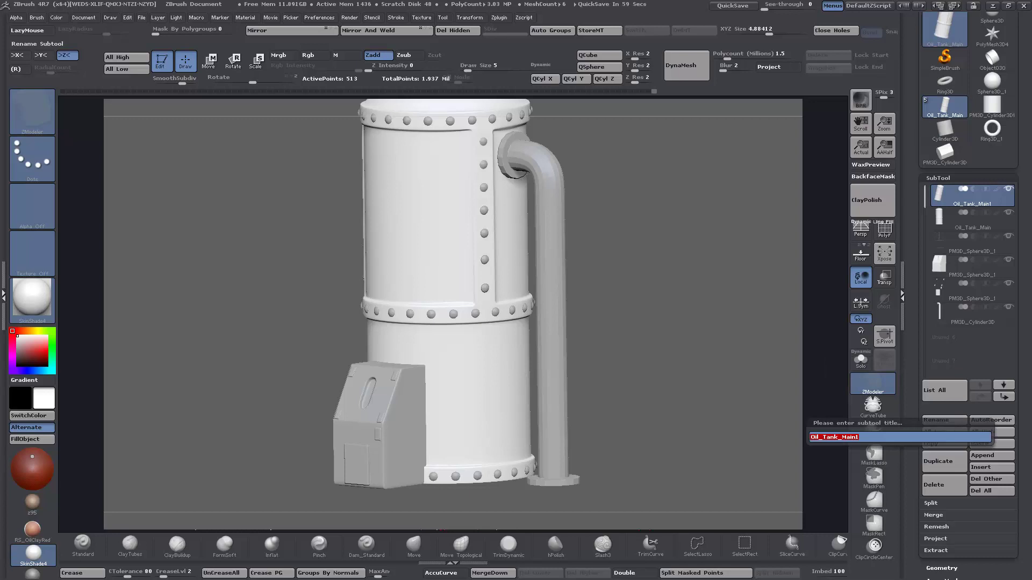
key("Right")
key("BackSpace")
key("BackSpace")
key("BackSpace")
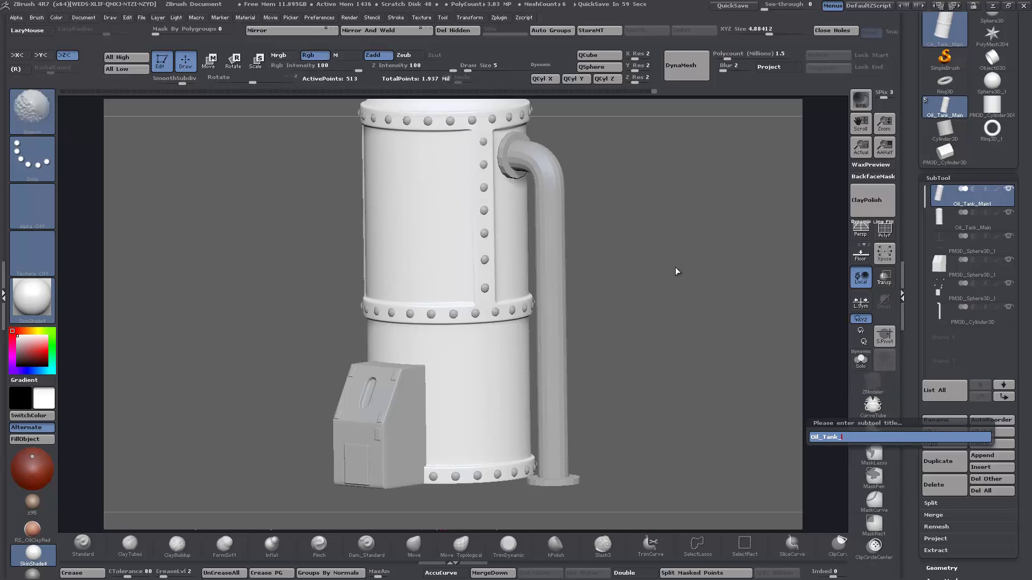
type("Re")
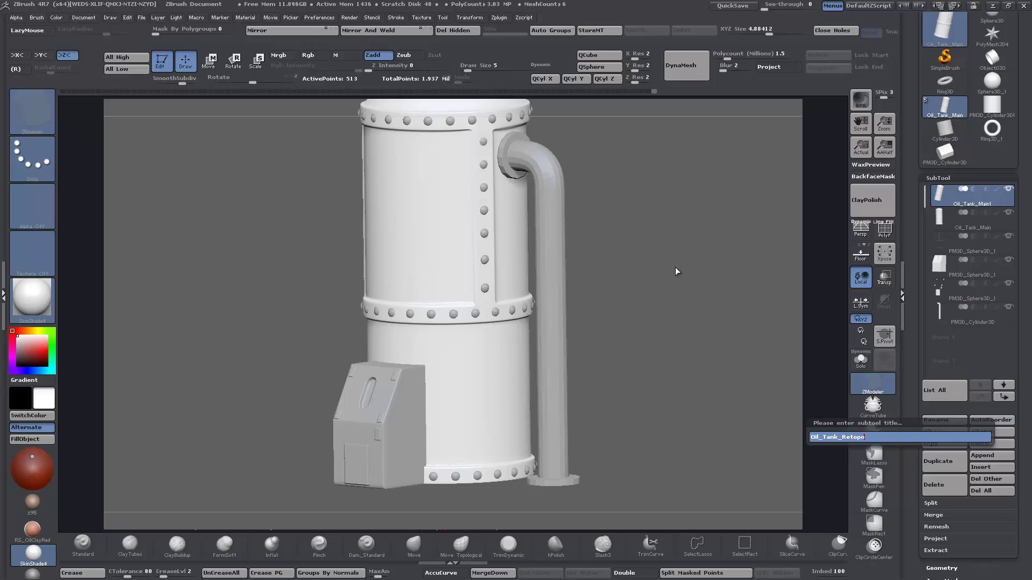
type("topo")
key("Return")
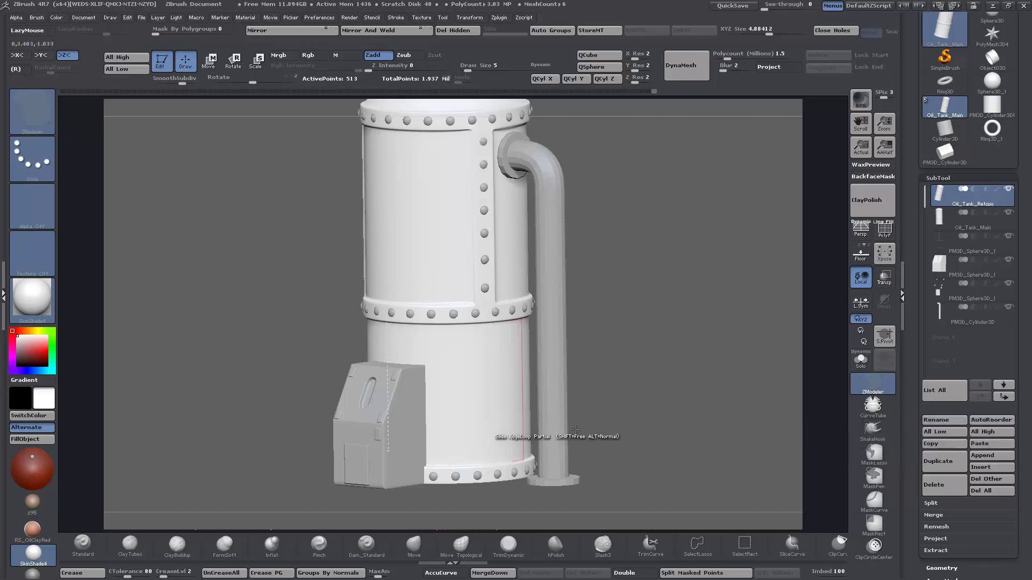
- Move the Oil_Tank_Retopo subtool to the end of the subtool list and duplicate the electrical box subtool
left_click(1003, 397, "shift")
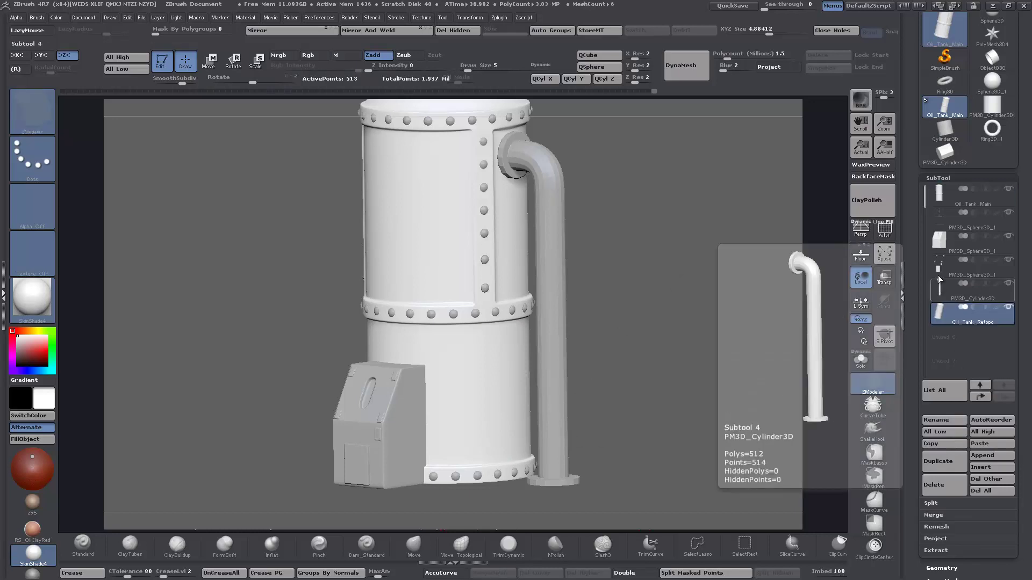
left_click(940, 245)
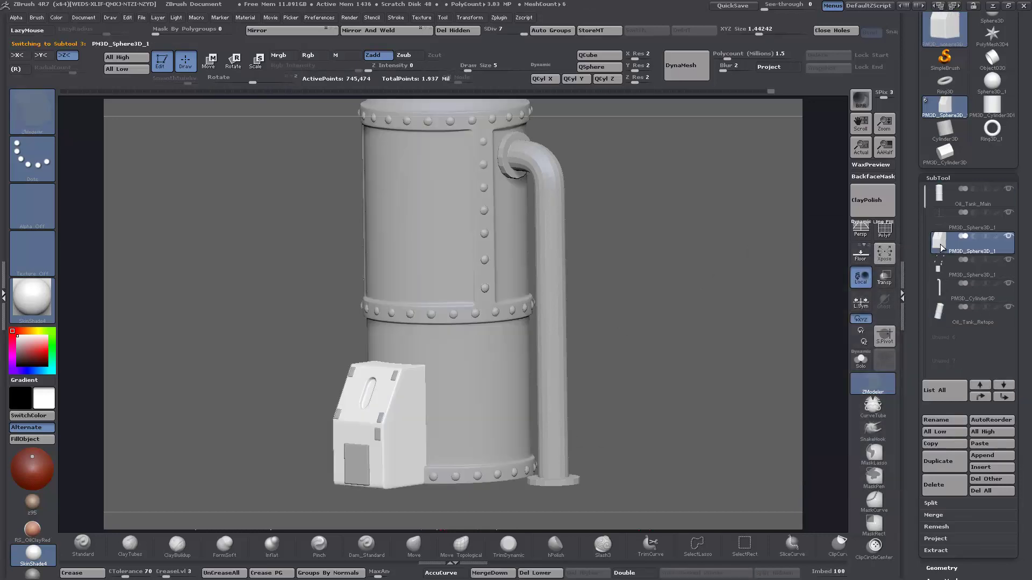
left_click(942, 454)
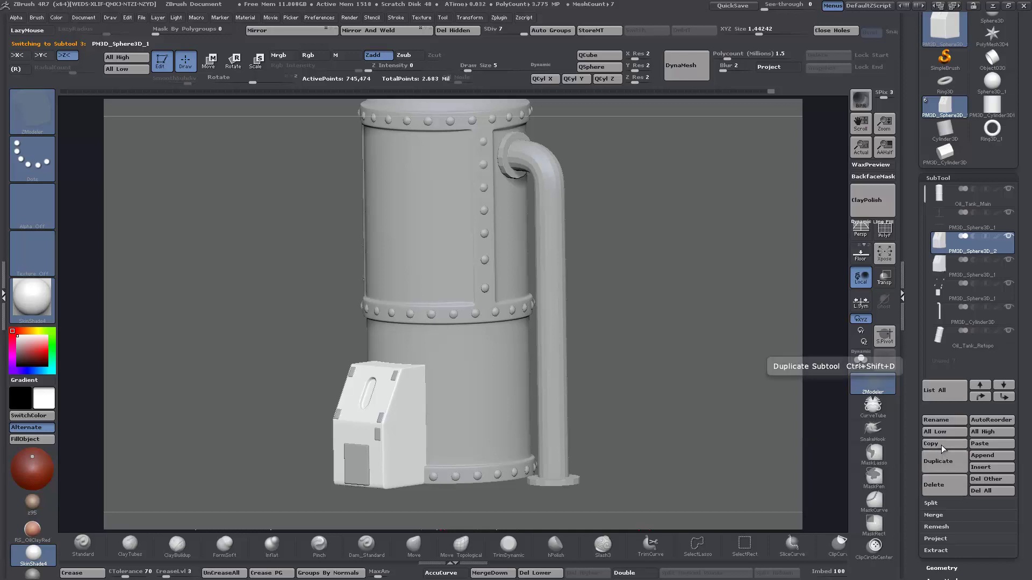
- Rename the electrical box copy ElecBox Retopo and move it to the end of the subtool list
left_click(936, 418)
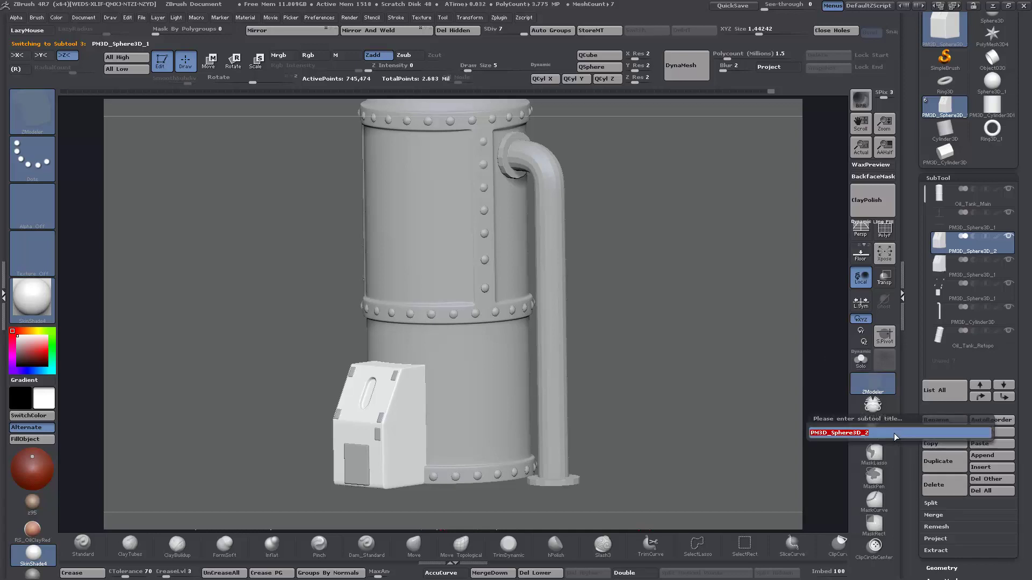
type("Elec")
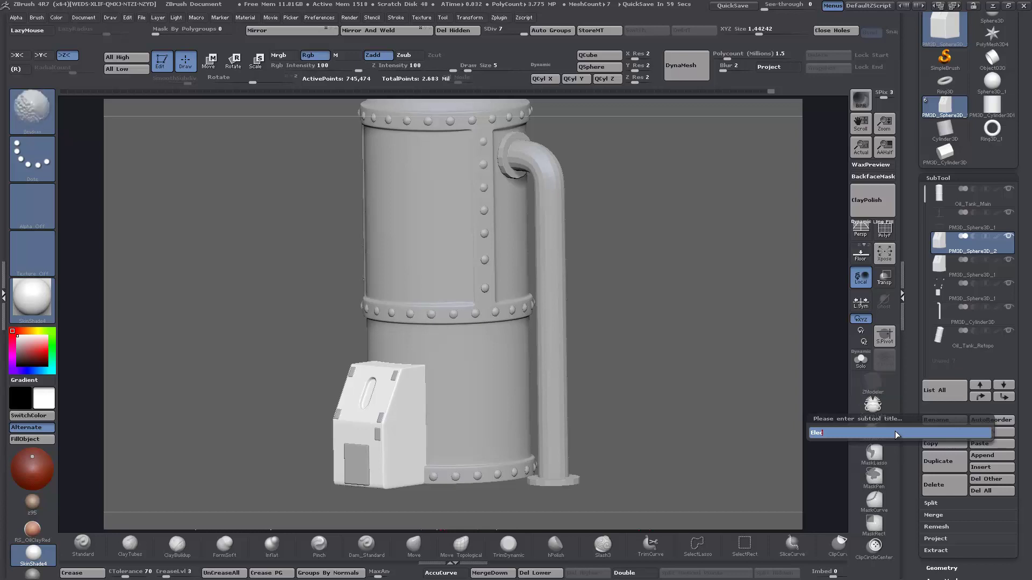
type("t")
type("ox")
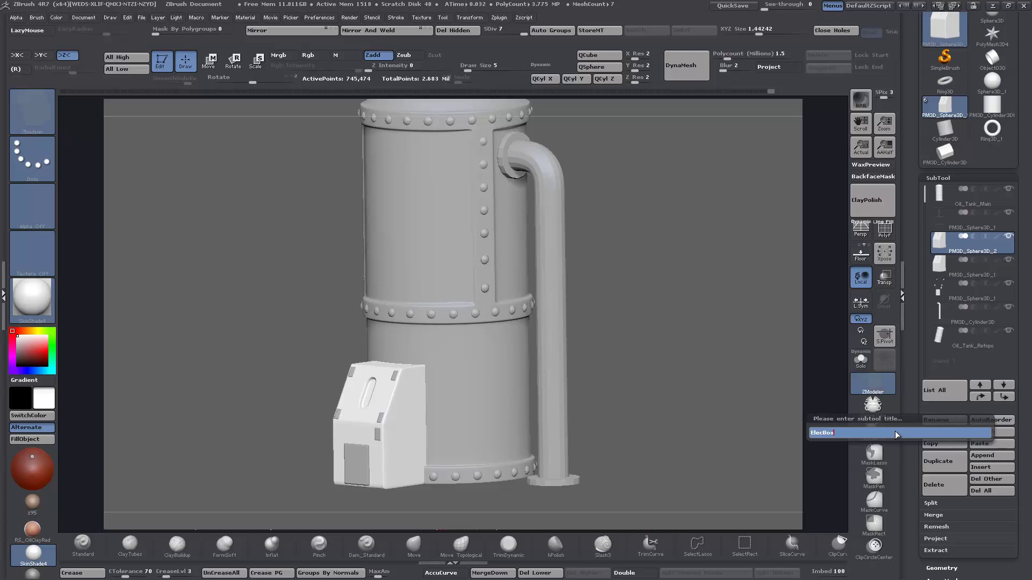
type(" R")
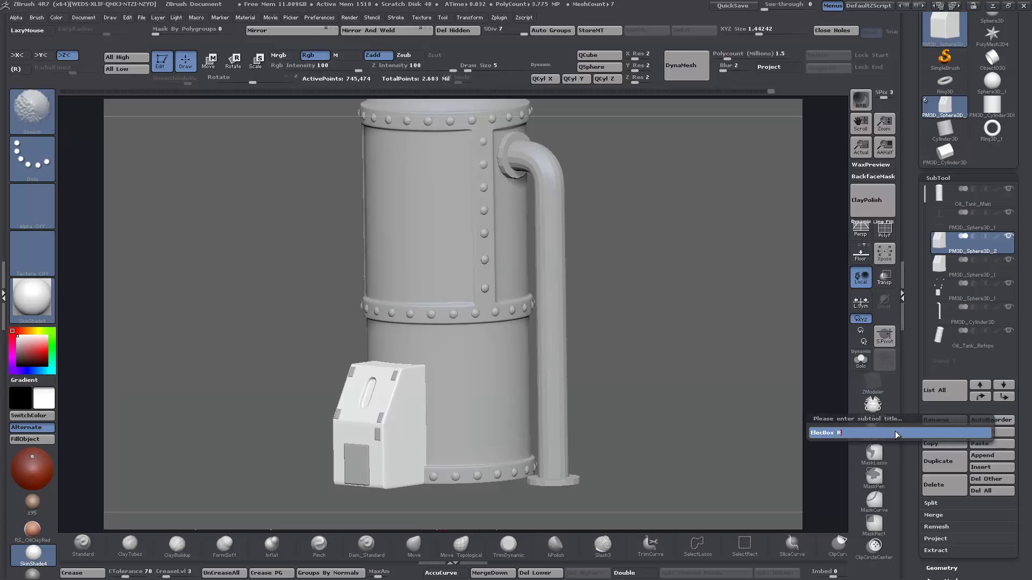
type("etopo")
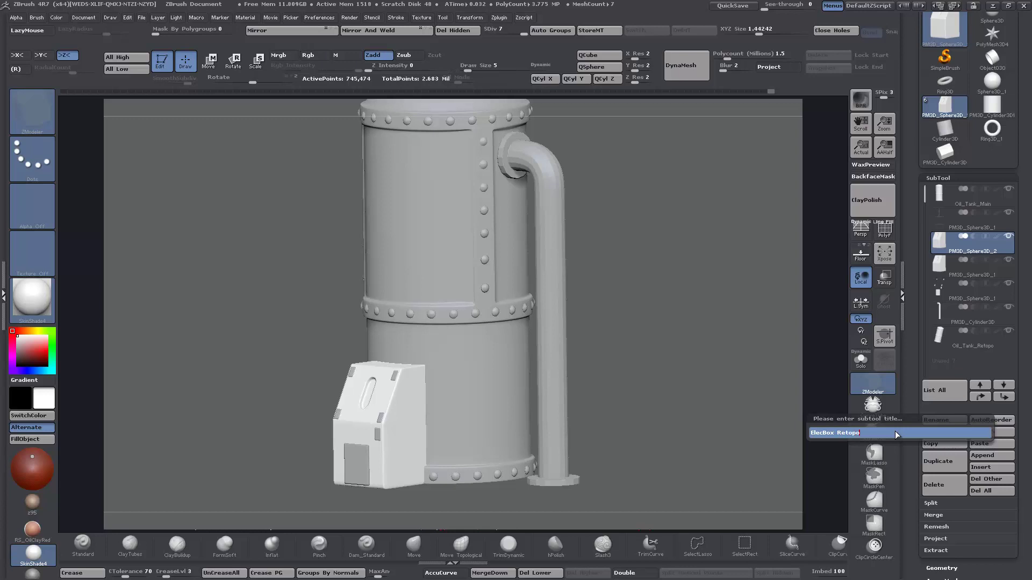
key("Return")
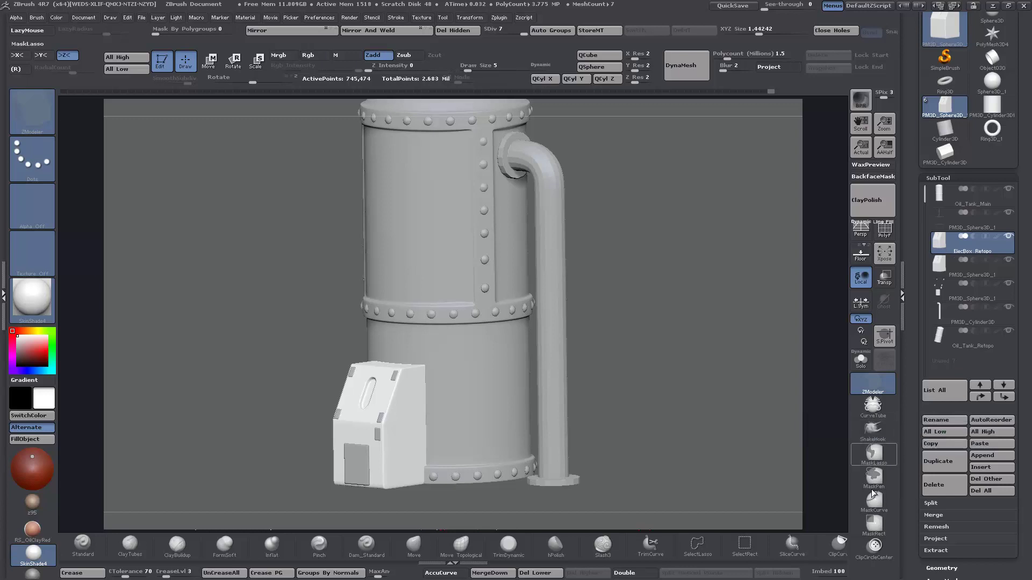
left_click(1002, 398, "shift")
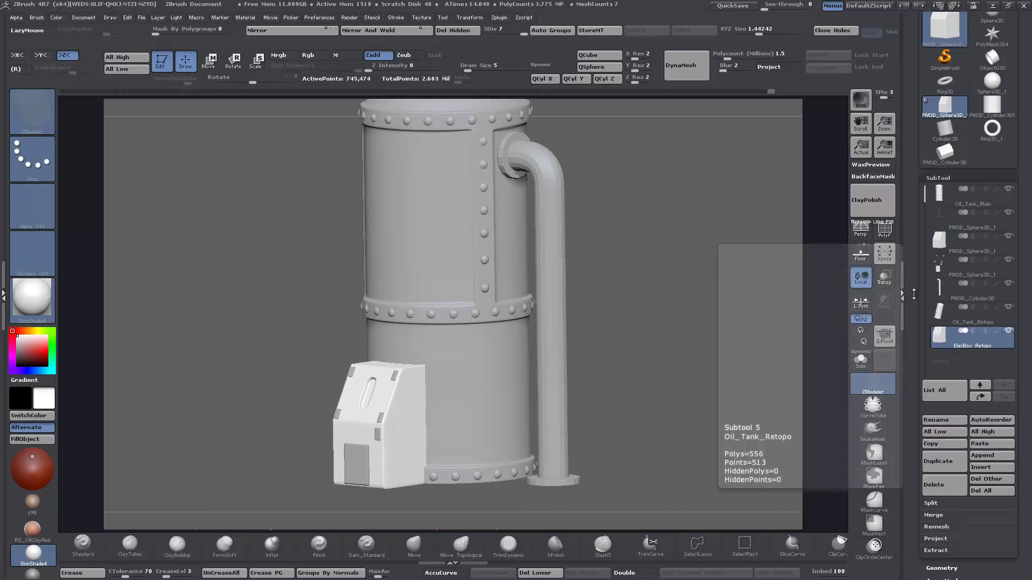
- Reorder the subtools so the original electrical box directly follows Oil_Tank_Main and the rivets come last
mouse_move(943, 241)
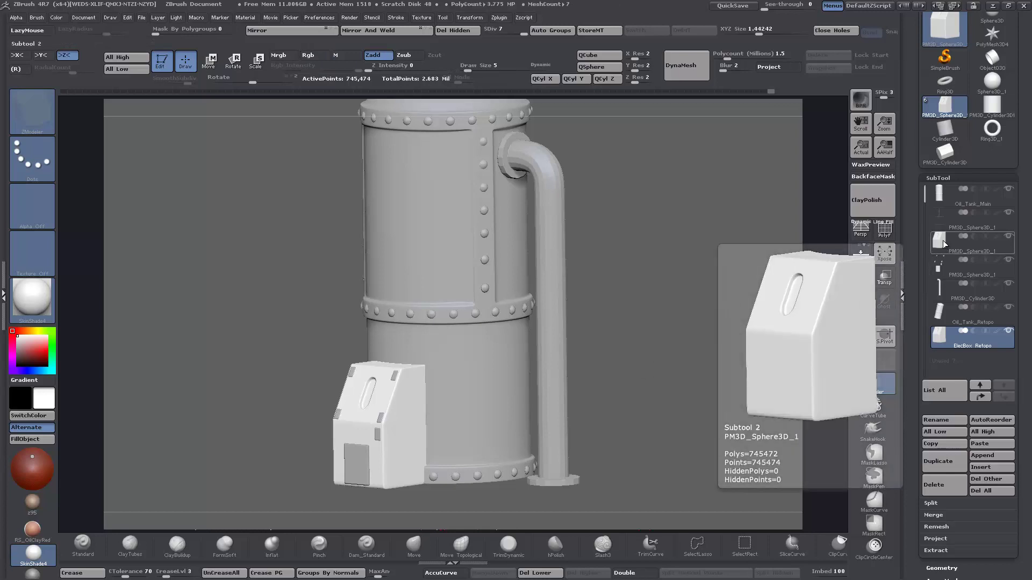
left_click(943, 241)
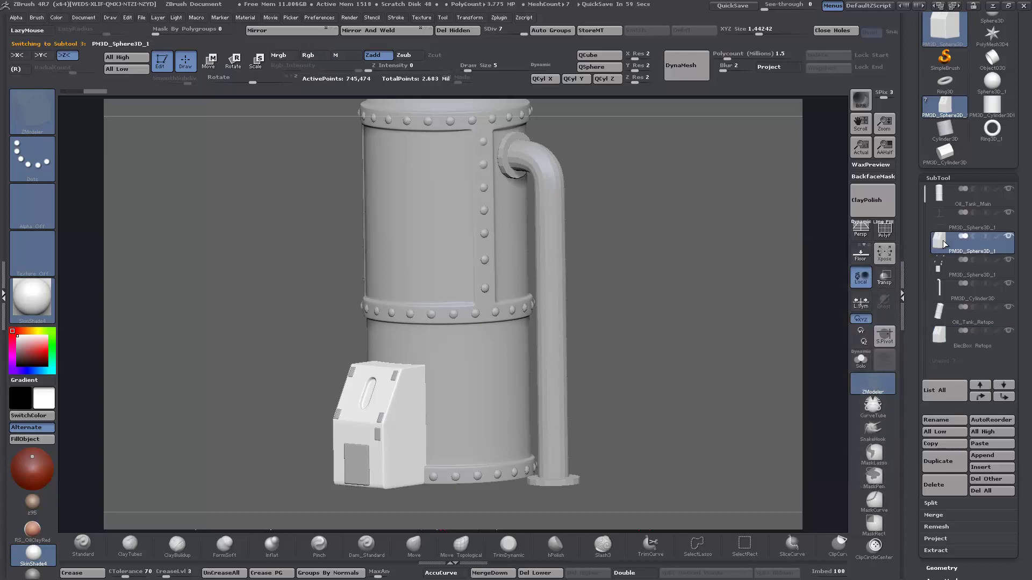
left_click(985, 385)
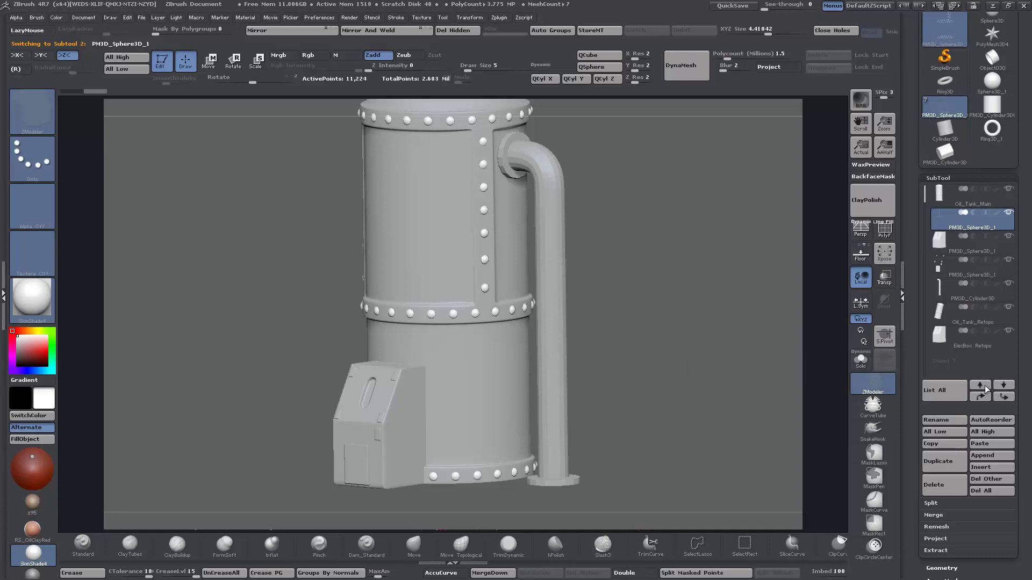
left_click(939, 242)
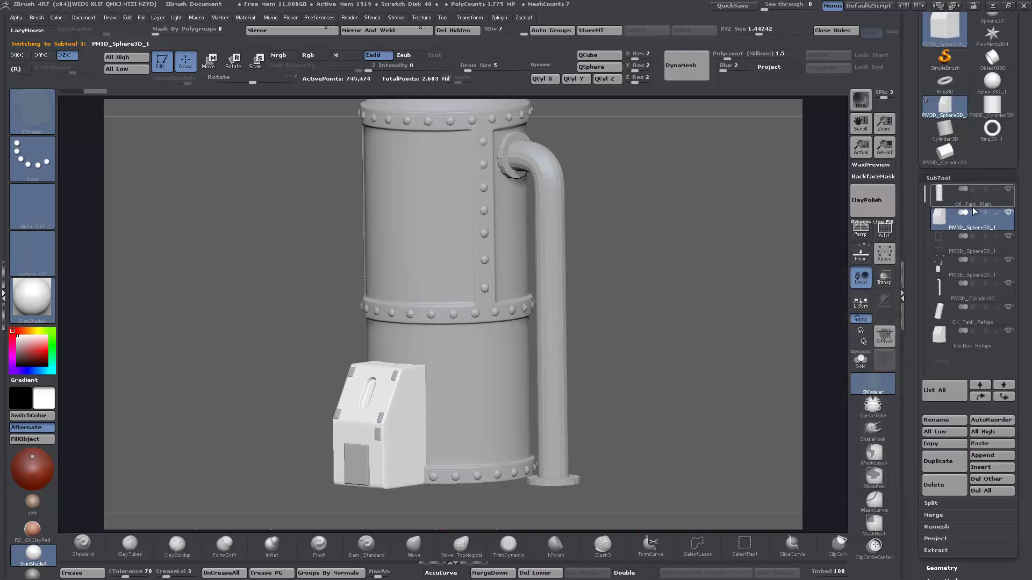
key("space")
left_click_drag(615, 267, 622, 271)
mouse_move(944, 249)
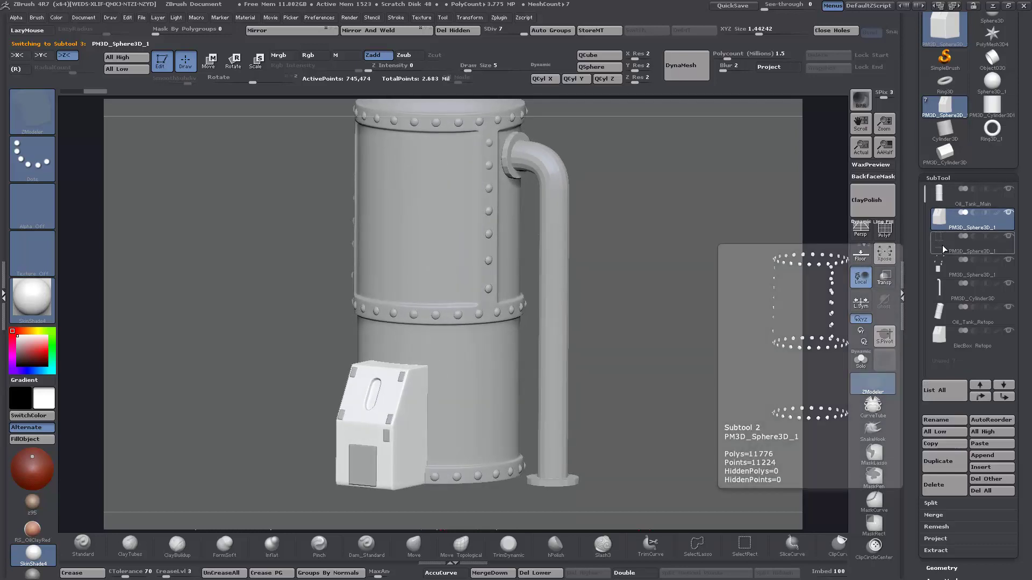
left_click(940, 248)
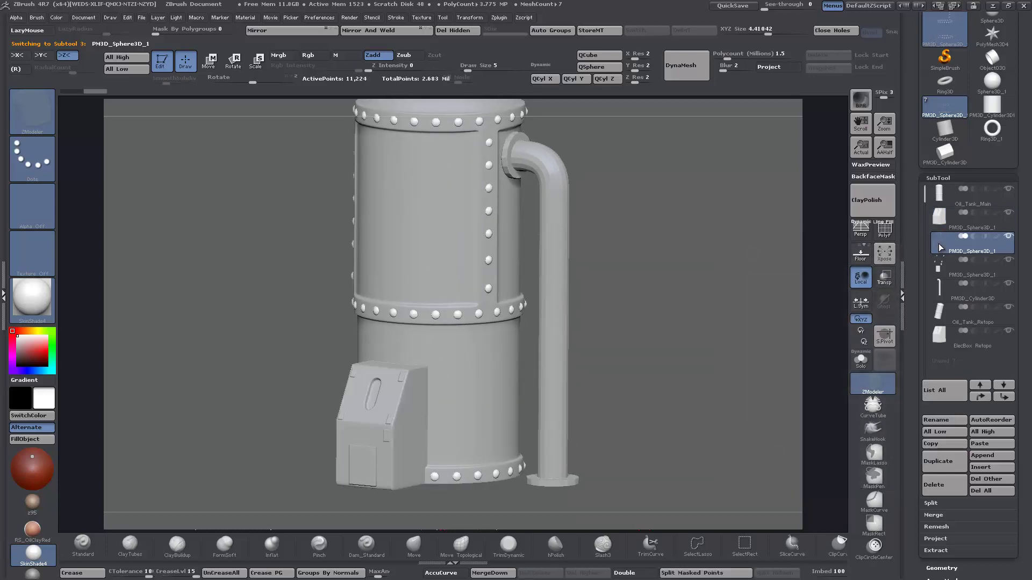
left_click(1003, 397, "shift")
mouse_move(937, 243)
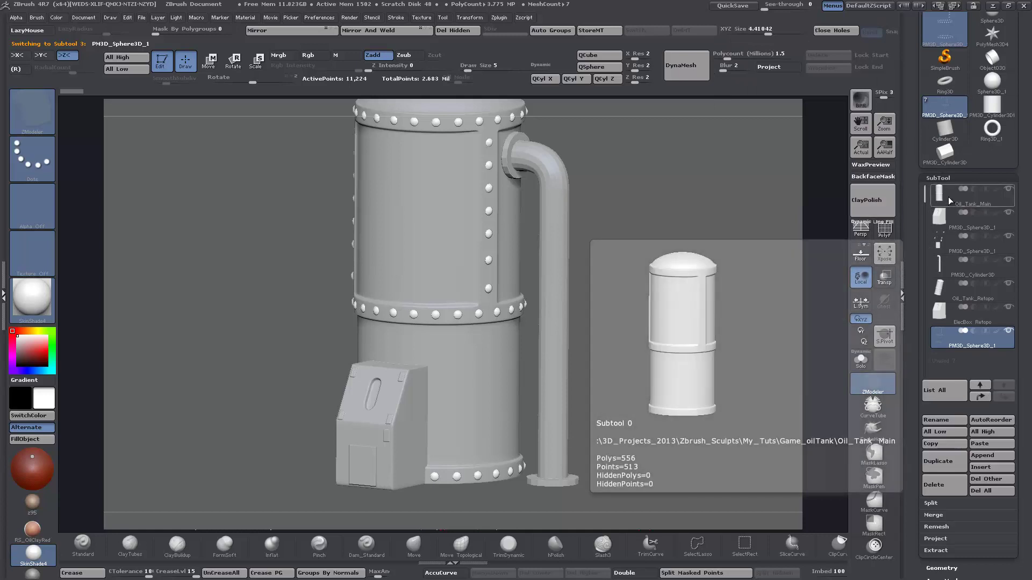
- Hide the rivets, pipe, box details and retopo copies, leaving only Oil_Tank_Main and the original electrical box visible
left_click_drag(647, 321, 659, 331)
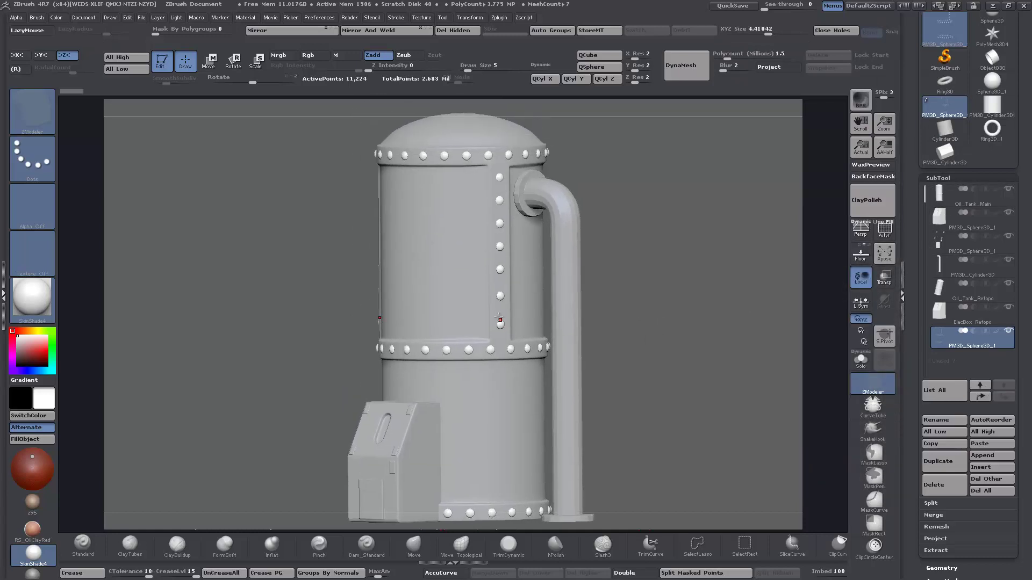
left_click_drag(609, 297, 628, 291)
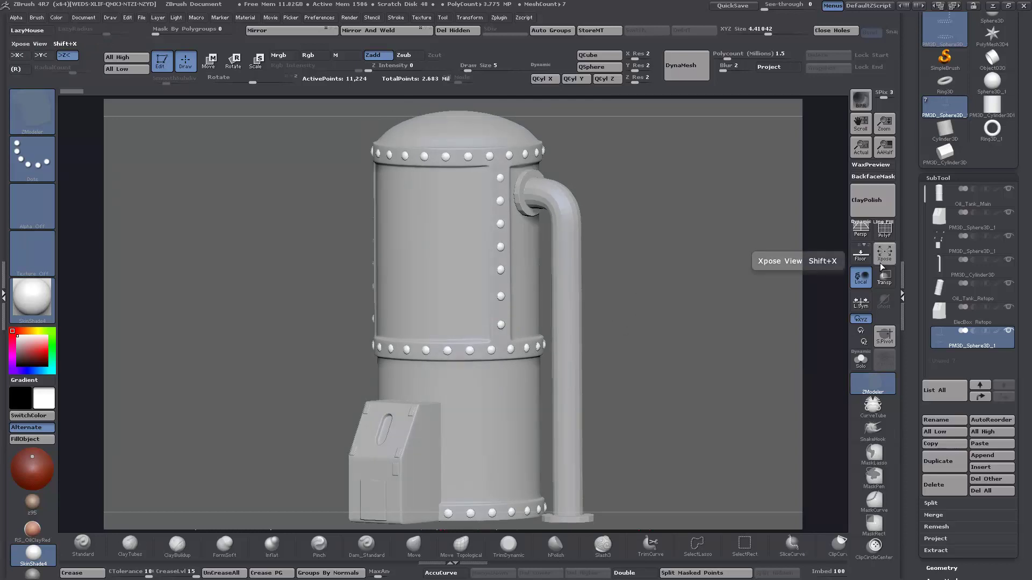
left_click(1009, 262)
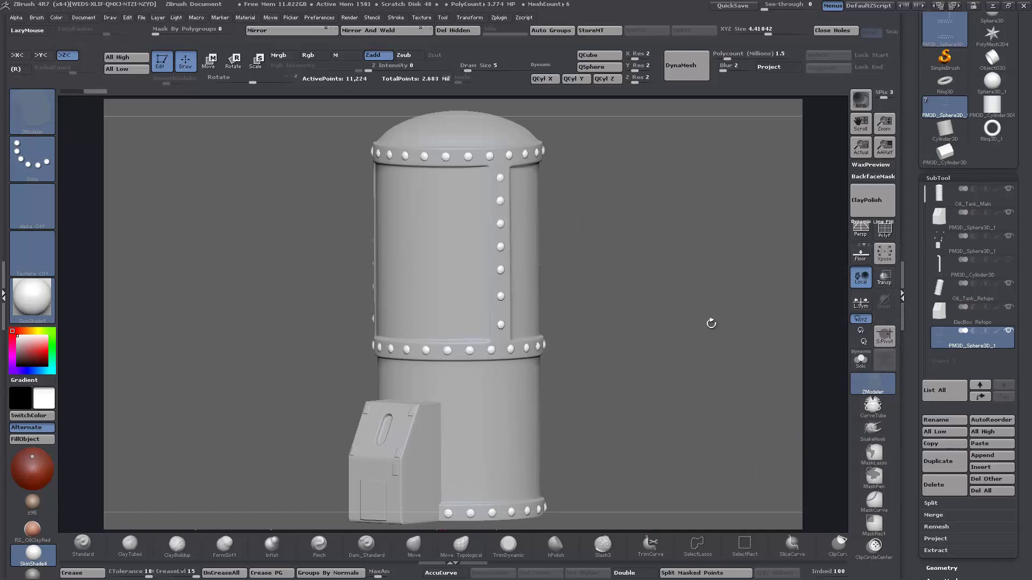
left_click(1009, 334, "shift")
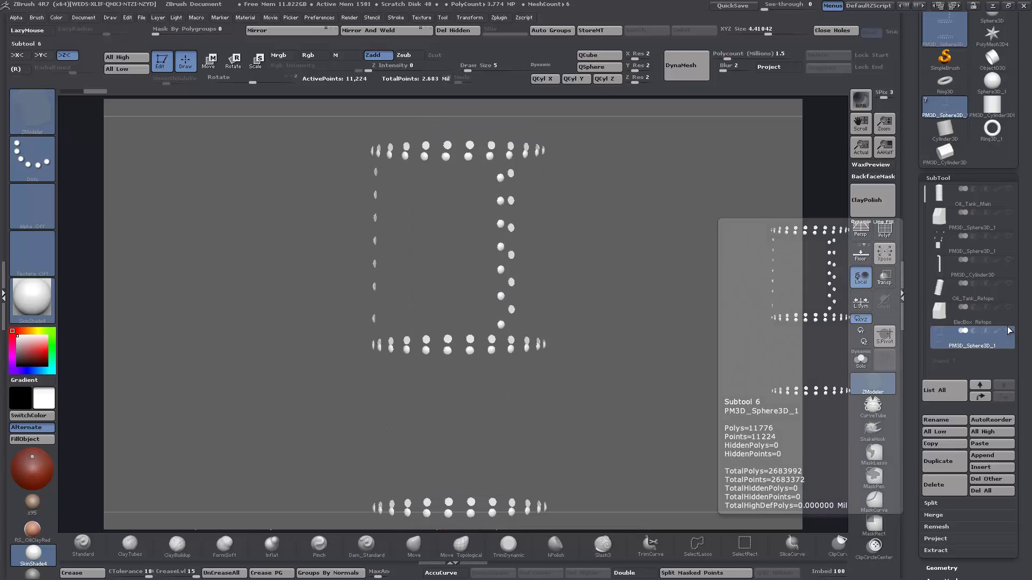
left_click(988, 198)
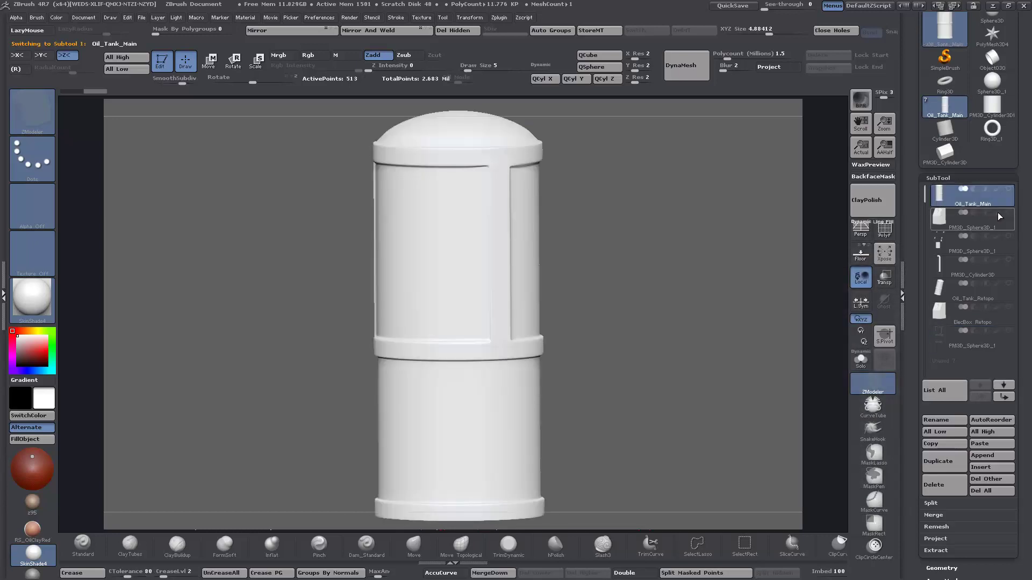
left_click(1009, 213)
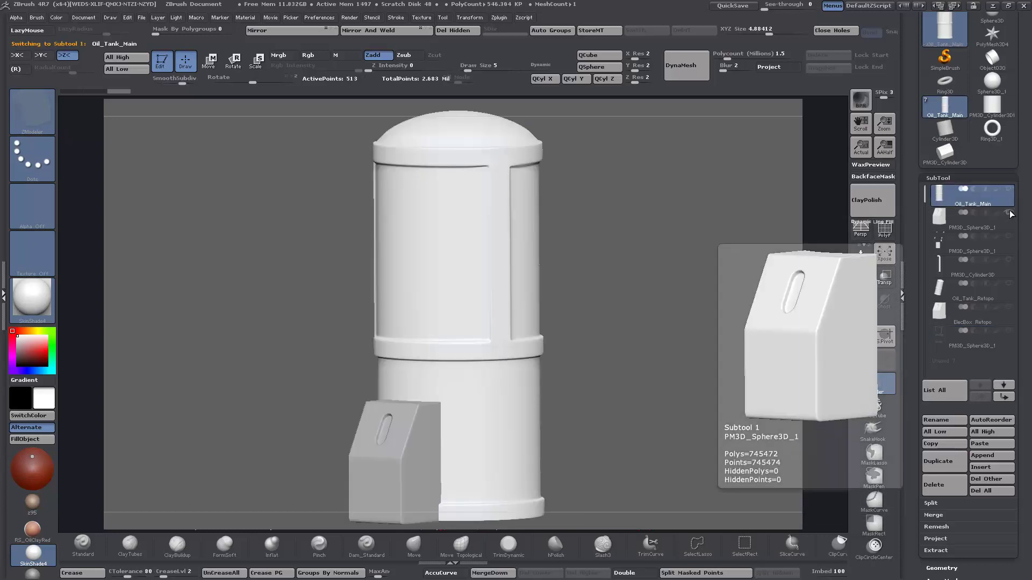
left_click(1008, 189, "shift")
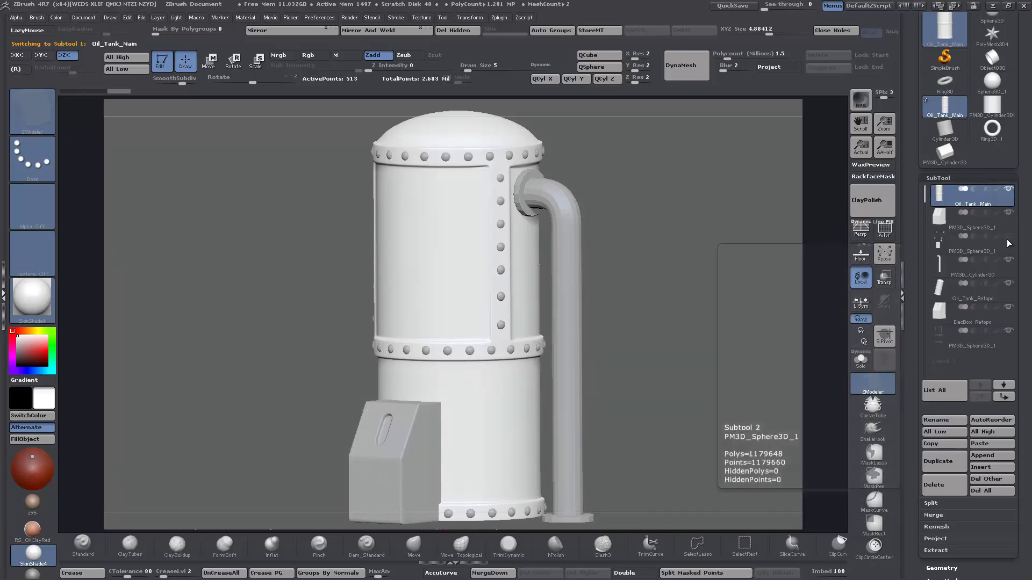
left_click(1008, 260)
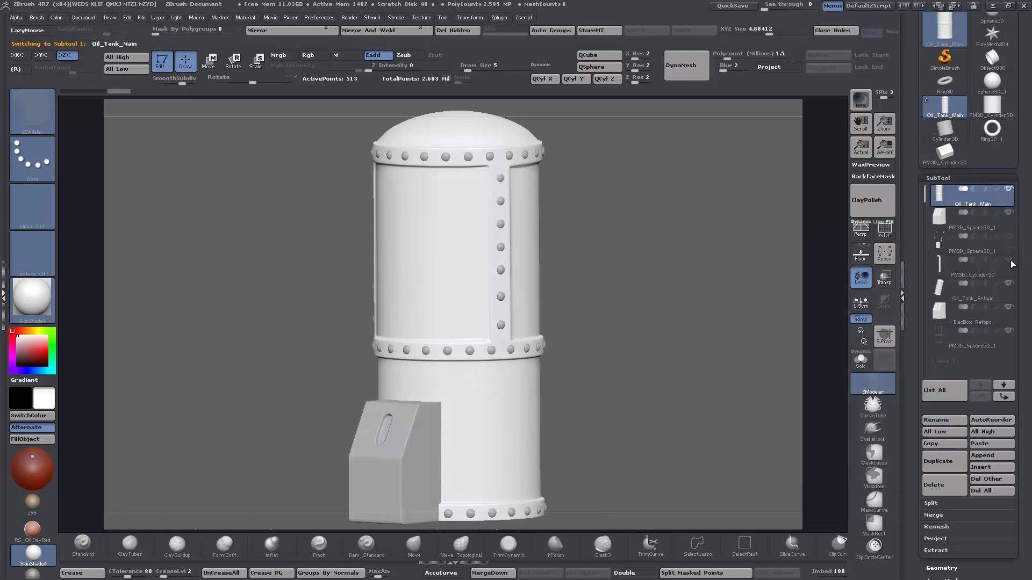
left_click(1008, 331)
left_click_drag(670, 356, 636, 337)
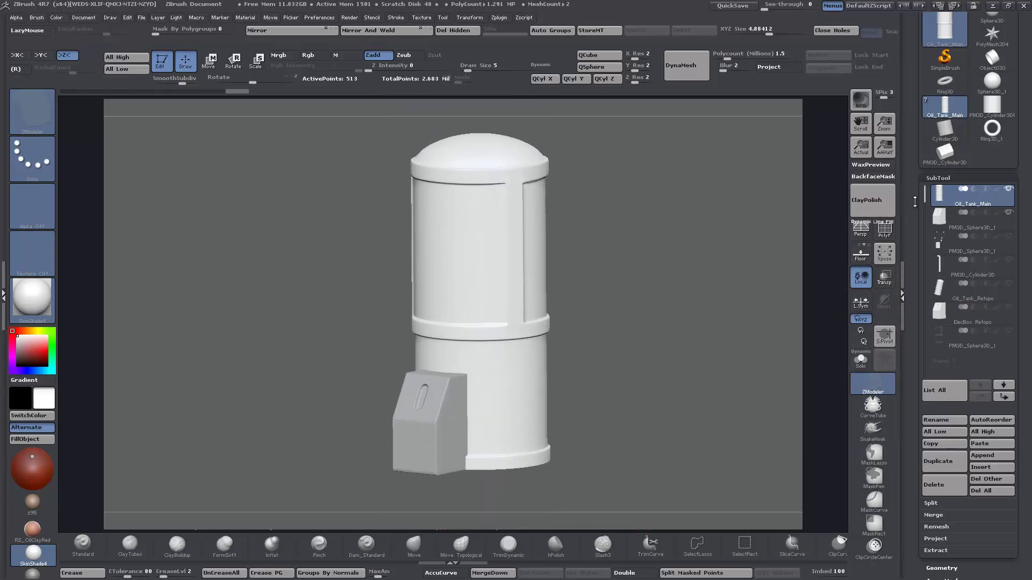
- Apply the dynamic subdivision of Oil_Tank_Main to convert it into real subdivision levels
mouse_move(942, 192)
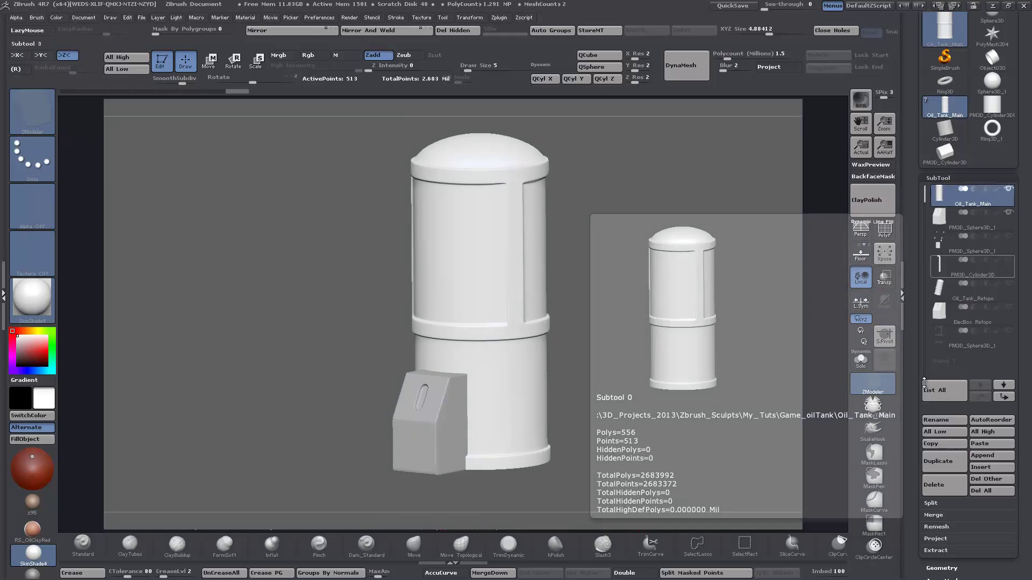
scroll(922, 363, "down", 5)
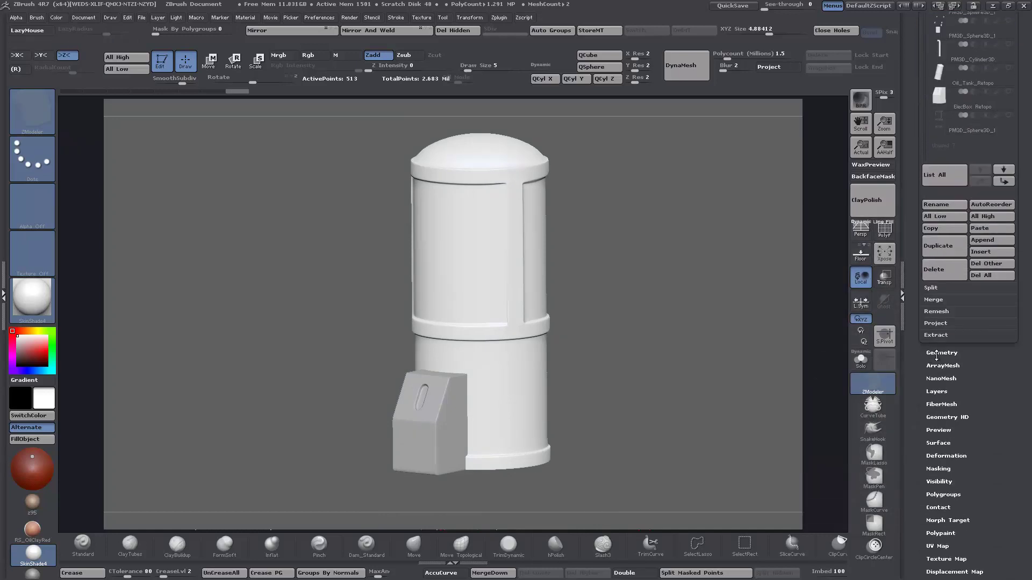
left_click(938, 353)
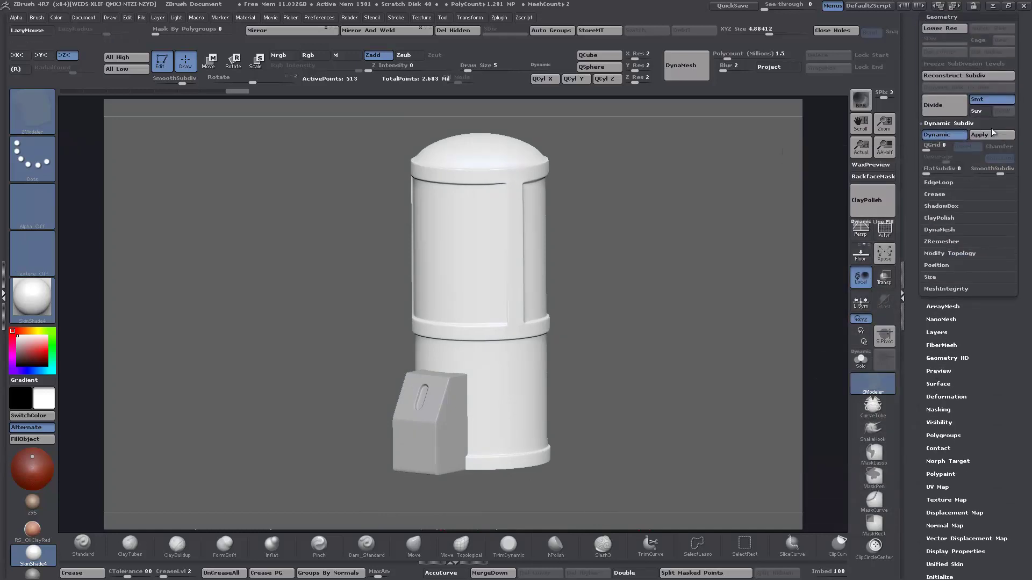
left_click(989, 135)
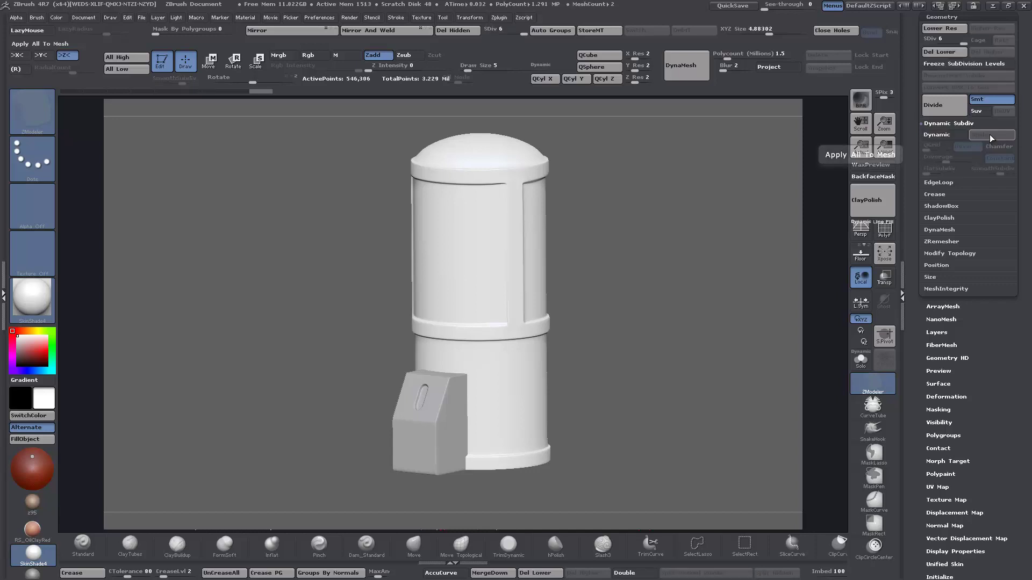
left_click_drag(626, 311, 653, 294)
- Make the electrical box details subtool visible alongside Oil_Tank_Main and the original electrical box
scroll(906, 149, "up", 5)
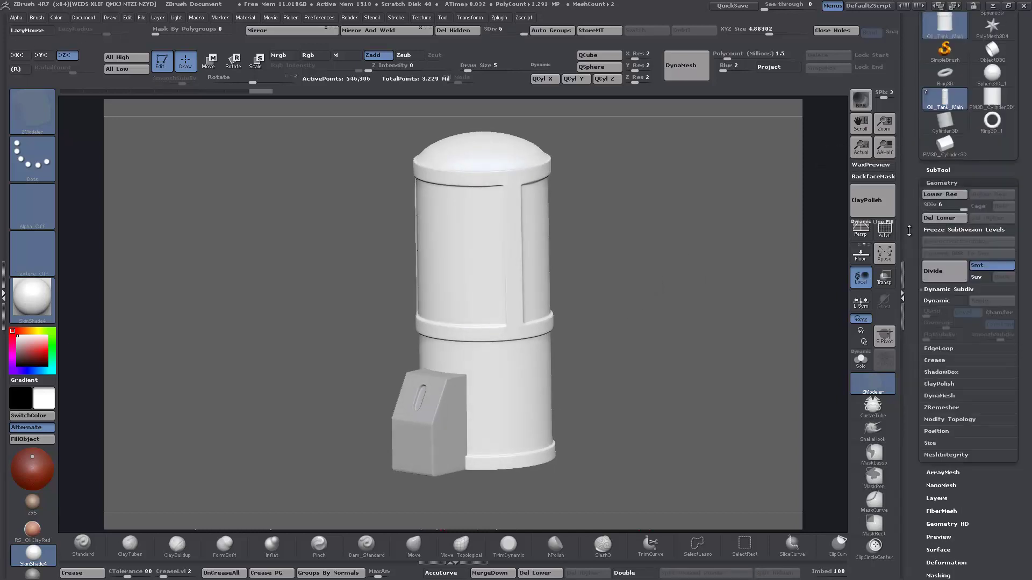
scroll(908, 263, "up", 5)
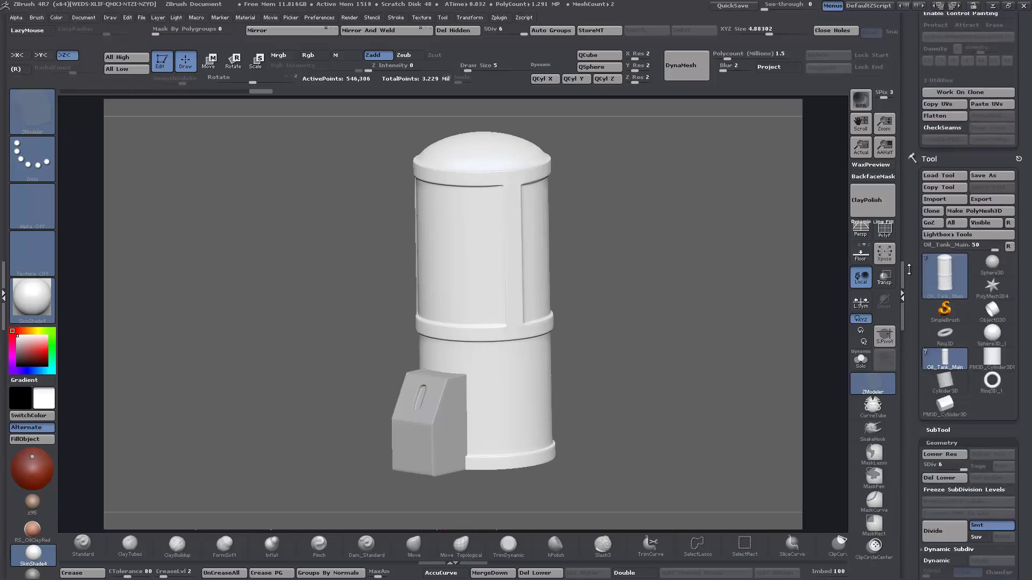
left_click_drag(598, 222, 636, 196)
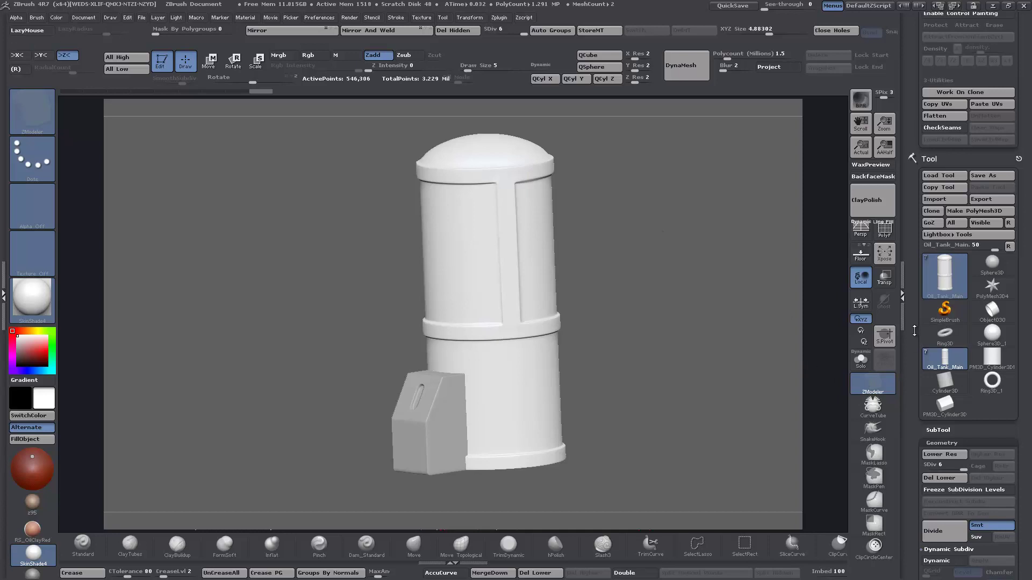
left_click_drag(914, 328, 914, 269)
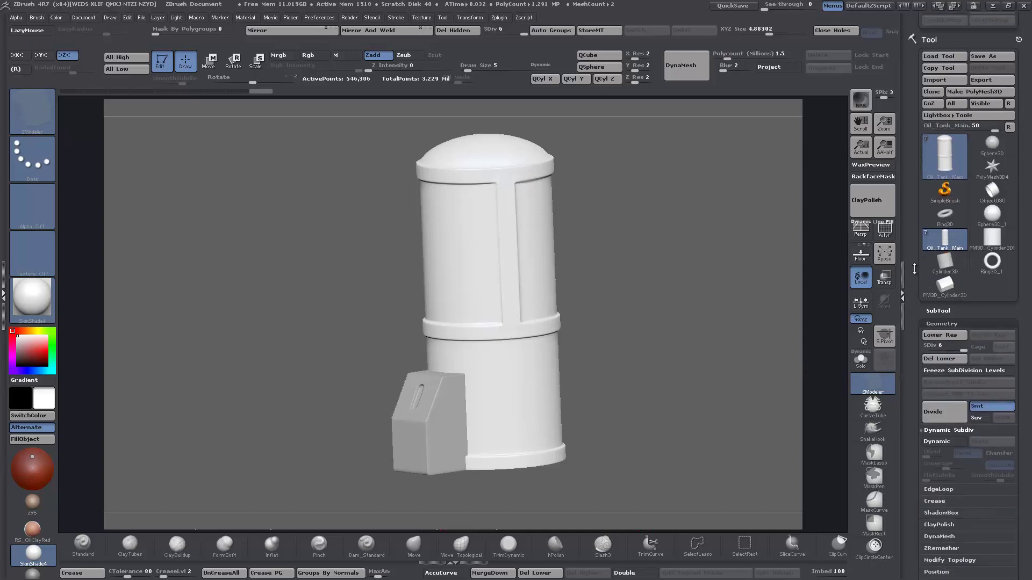
left_click(937, 309)
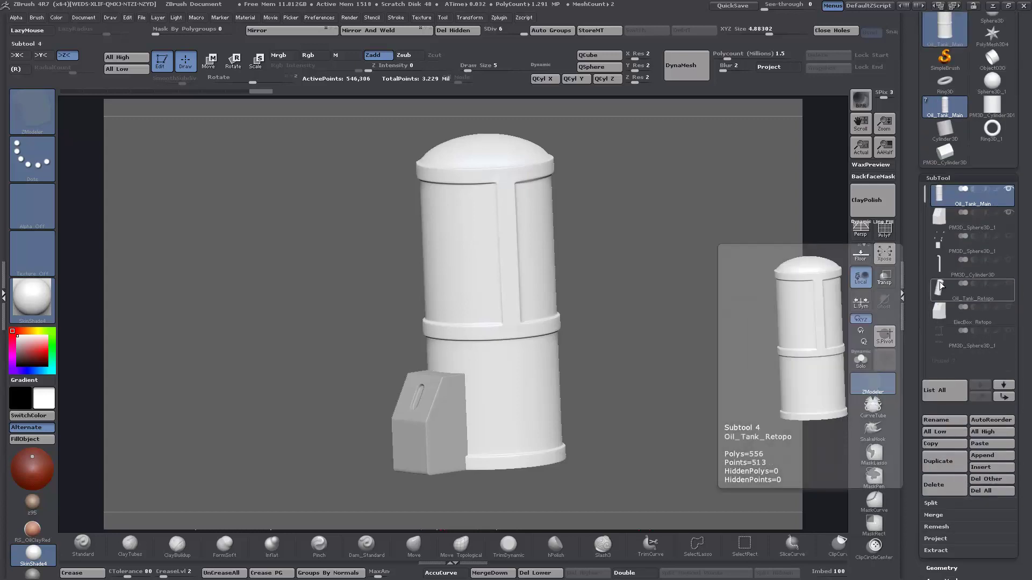
left_click(1008, 236)
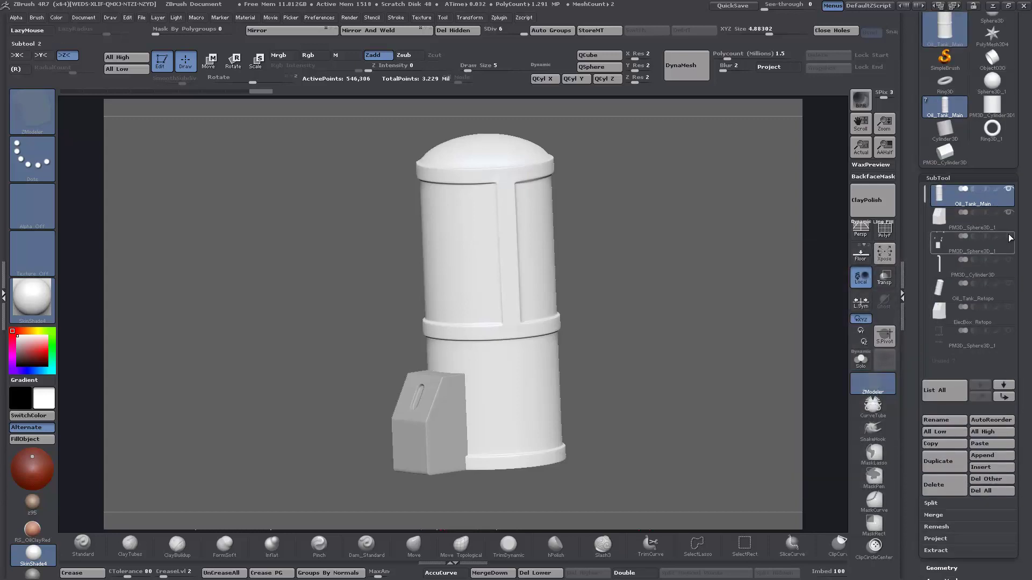
left_click_drag(684, 359, 725, 343)
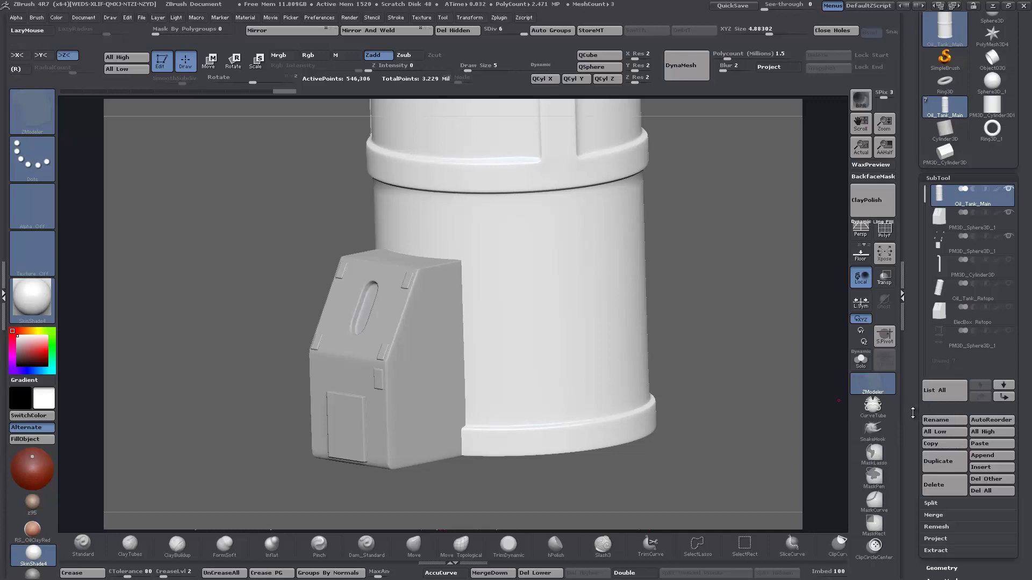
- Merge the electrical box and its details into Oil_Tank_Main with two MergeDown operations
left_click(933, 515)
left_click(947, 526)
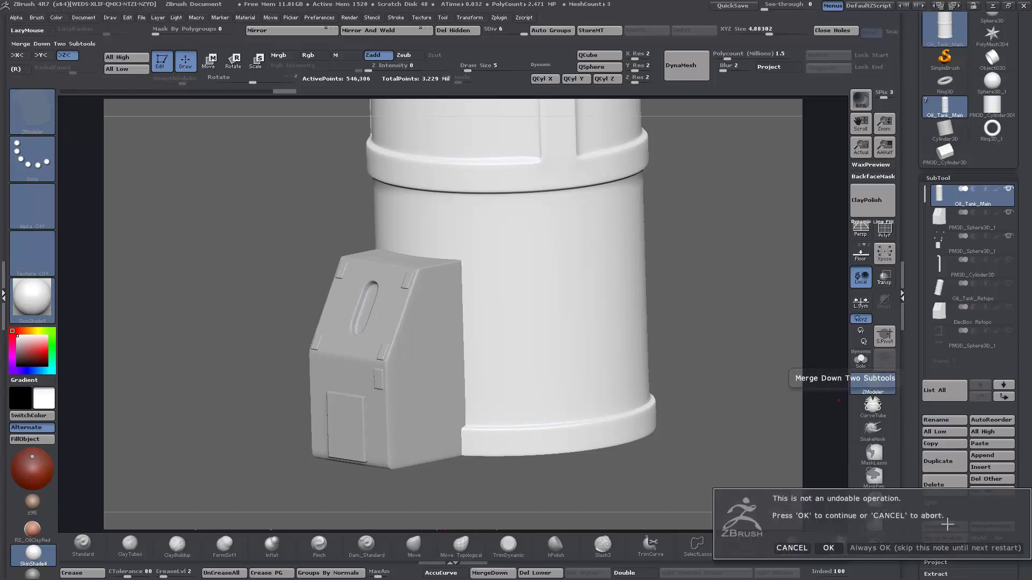
left_click(828, 548)
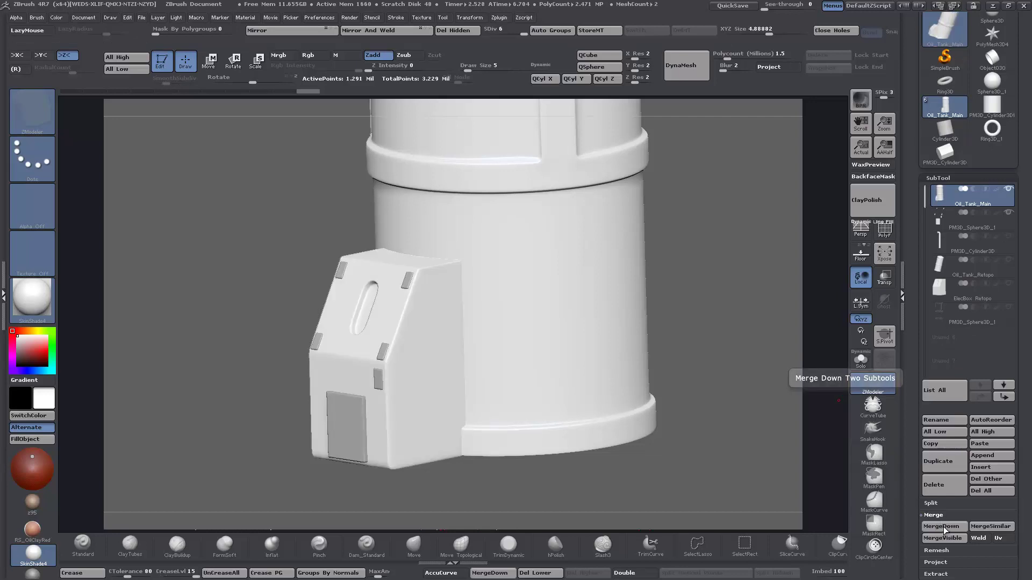
left_click(942, 526)
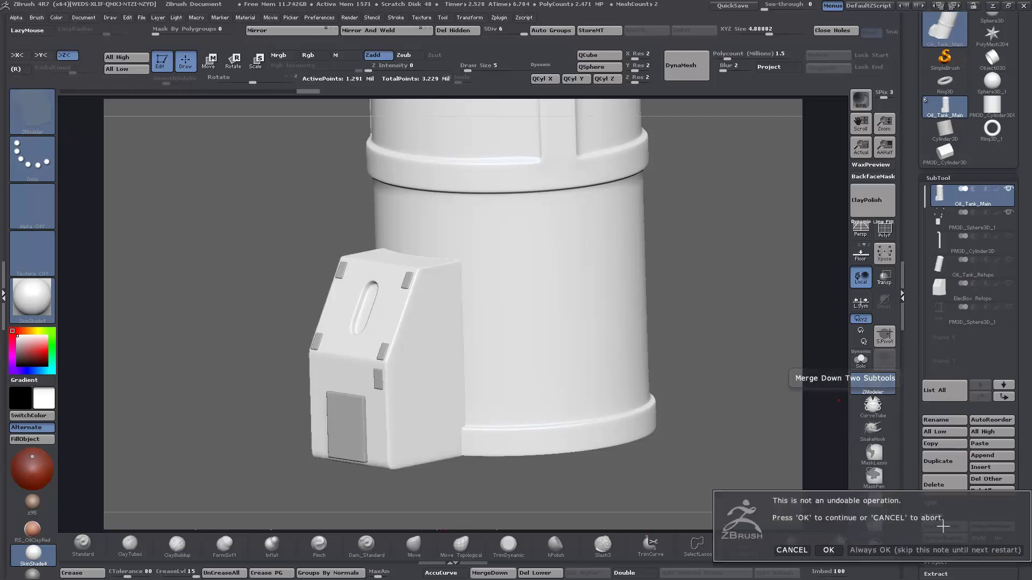
left_click(828, 550)
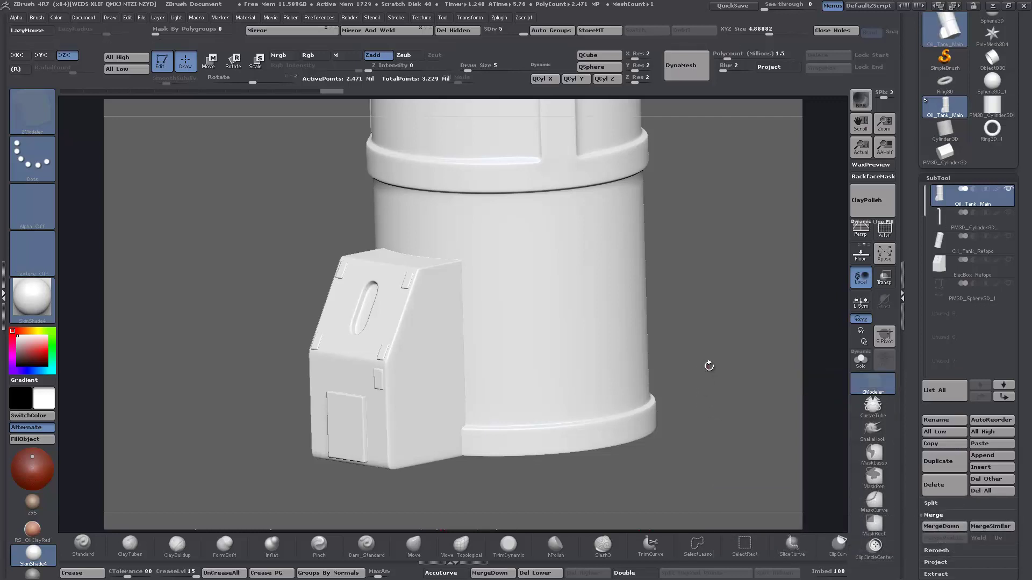
left_click_drag(711, 366, 646, 324)
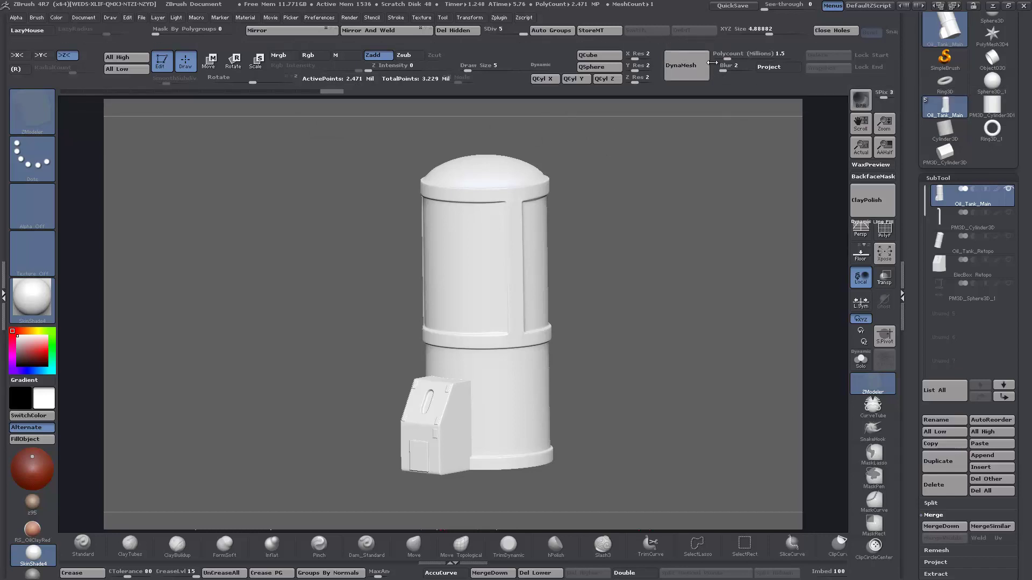
scroll(934, 363, "down", 5)
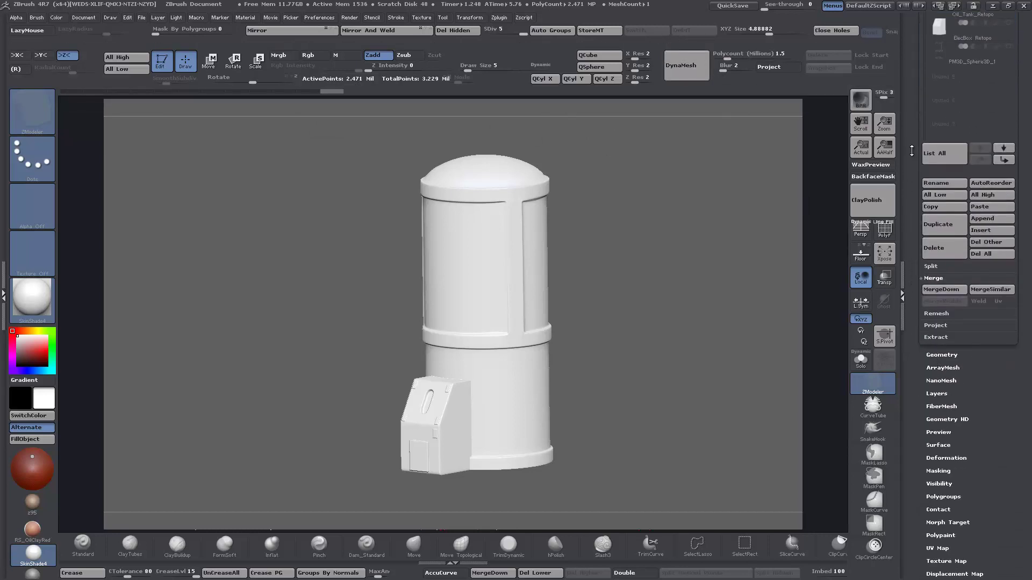
scroll(912, 151, "up", 5)
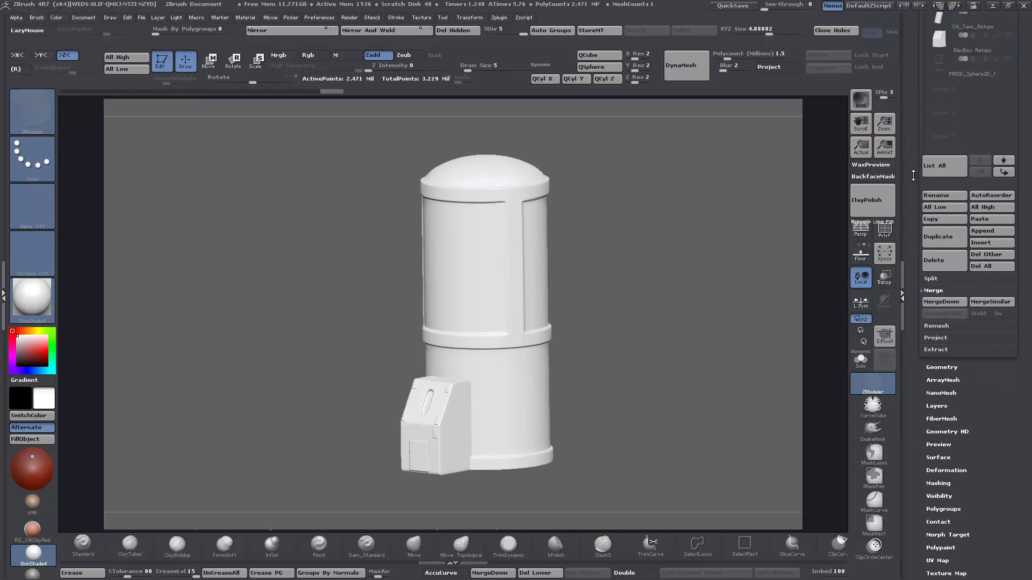
left_click(696, 63)
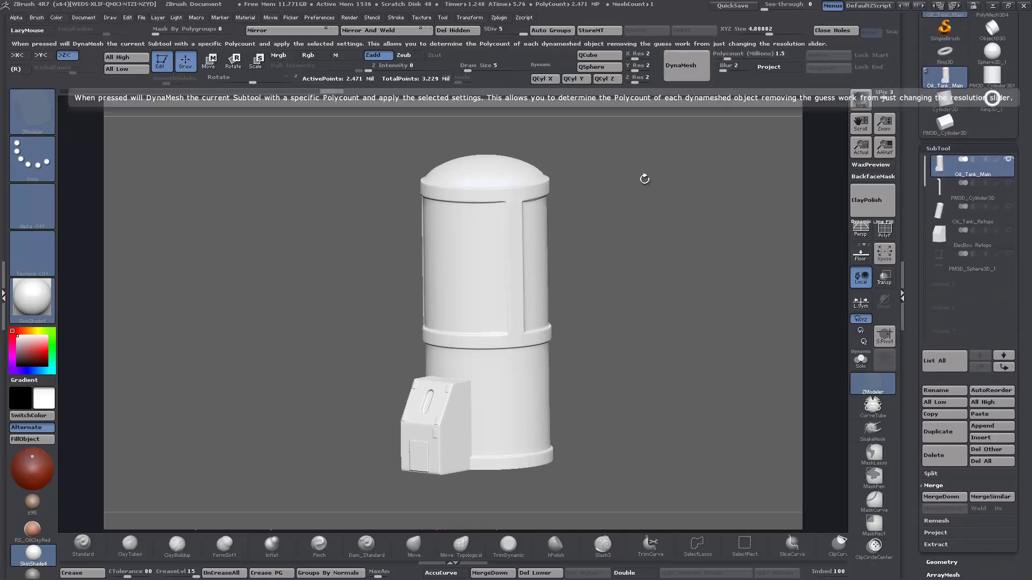
mouse_move(640, 302)
left_mouse_down("shift")
mouse_move(663, 324)
mouse_move(672, 307)
mouse_move(657, 309)
left_mouse_up("shift")
key("b")
key("z")
key("m")
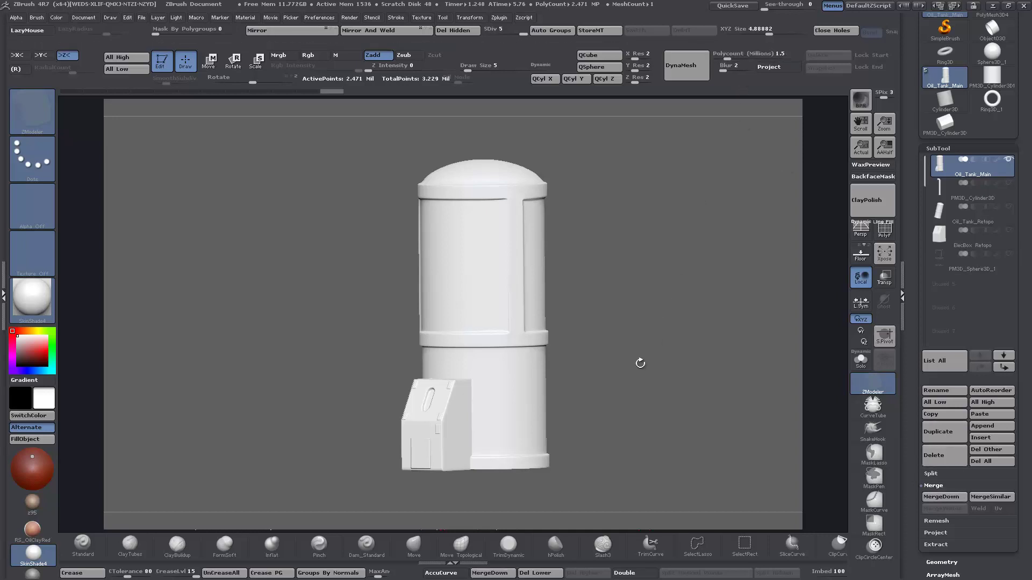
left_click_drag(638, 362, 649, 336, "alt")
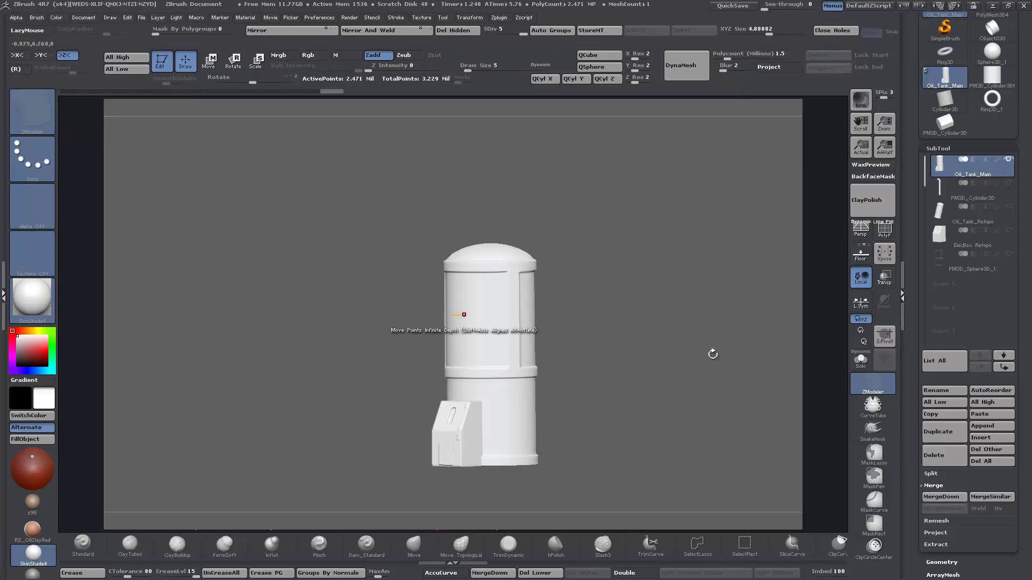
mouse_move(670, 299)
left_mouse_down("alt")
mouse_move(654, 291)
mouse_move(672, 318)
left_mouse_up("alt")
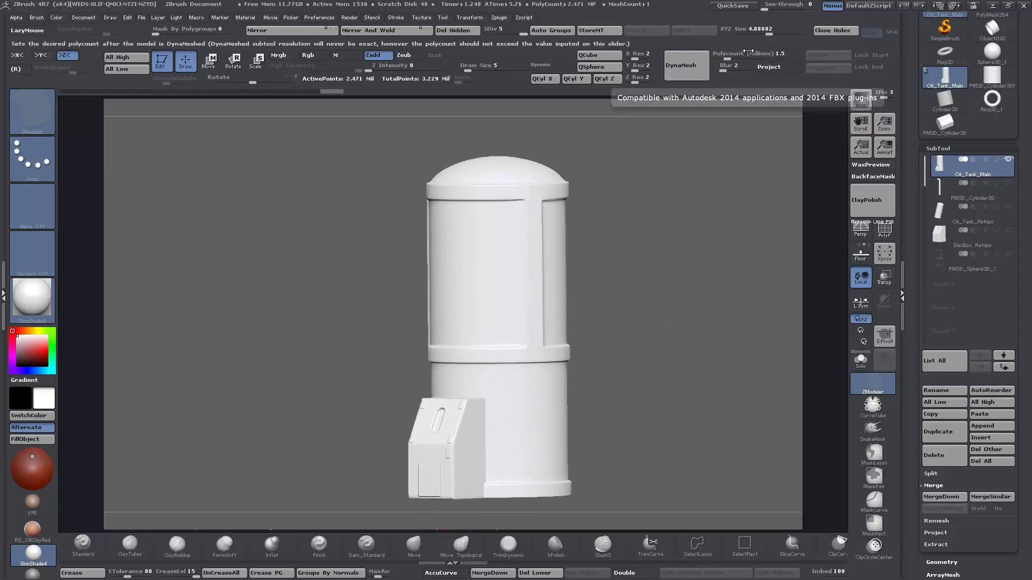
- DynaMesh the merged Oil_Tank_Main with a polycount of 2.5 million, Project enabled and Blur 0, and check its wireframe
left_click(781, 53)
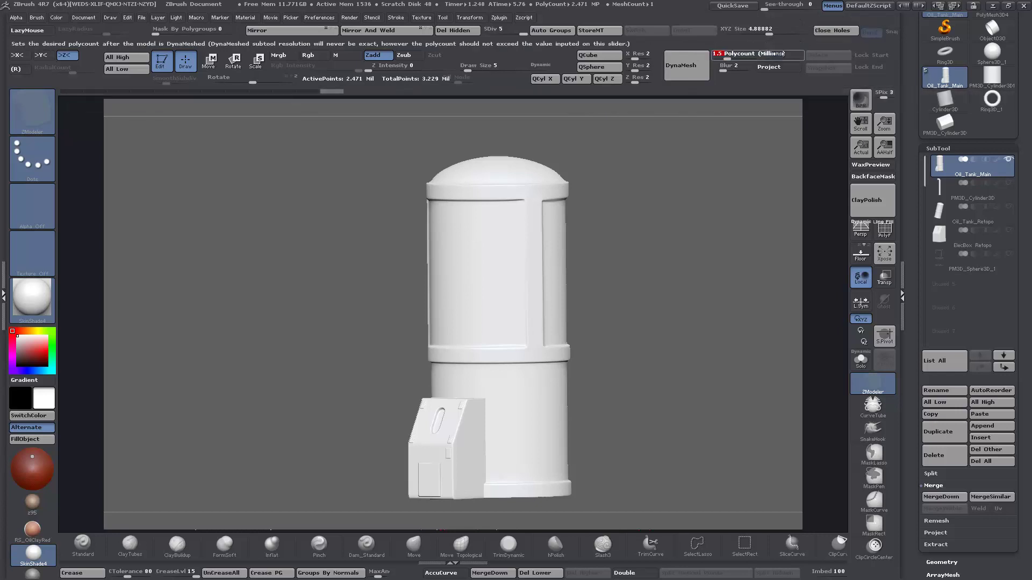
type("2")
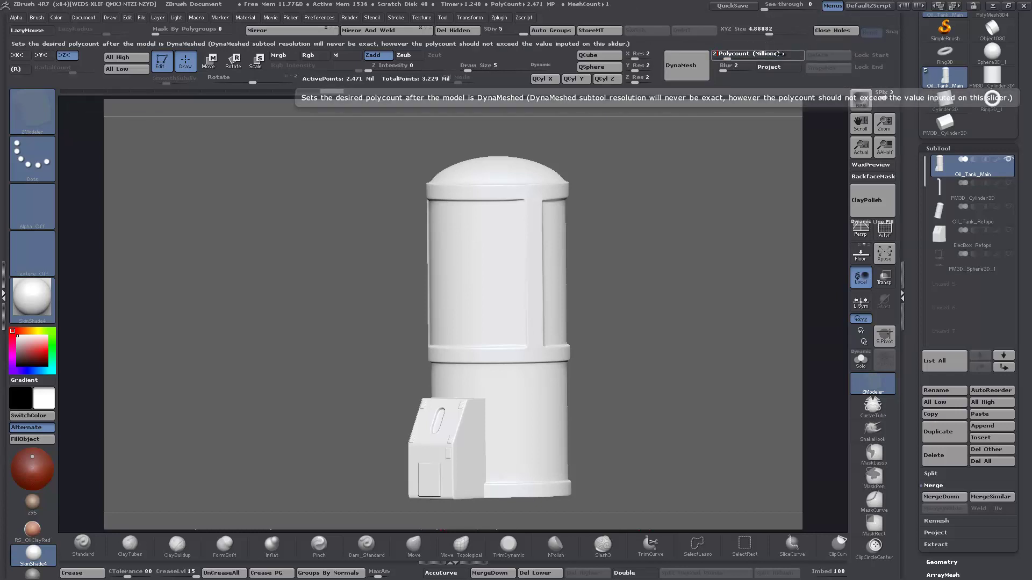
type(".5")
key("Return")
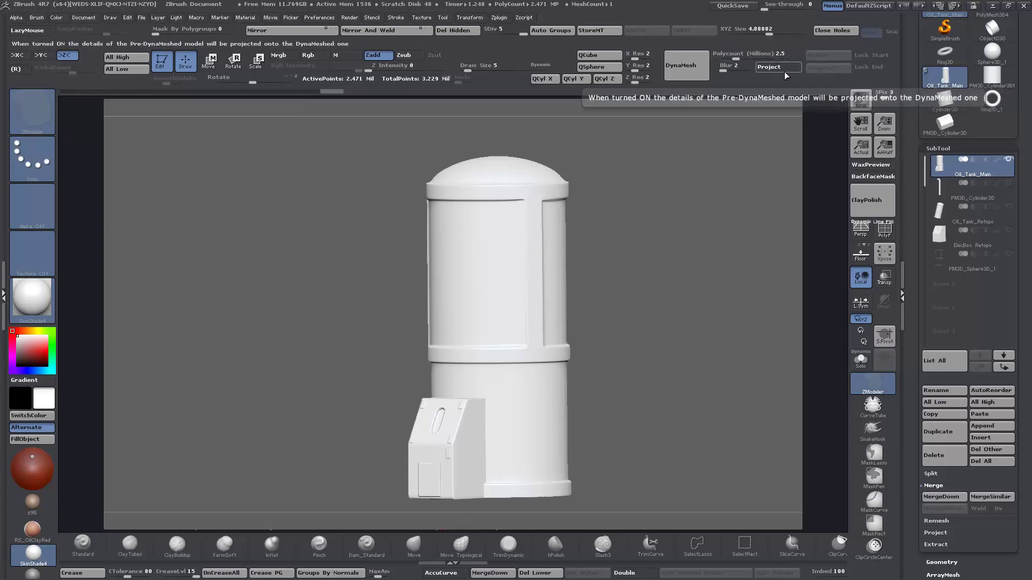
left_click(779, 67)
type("0")
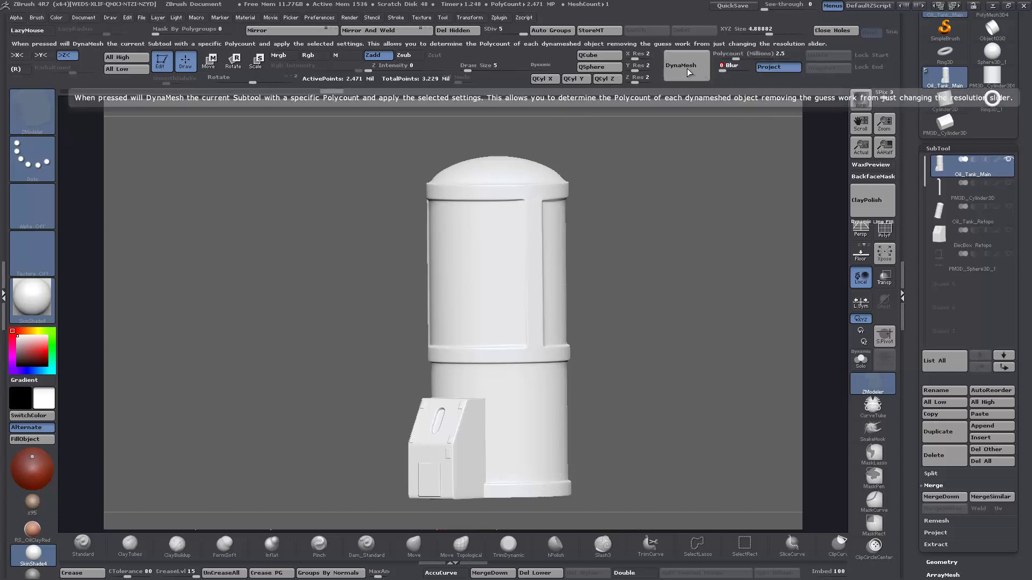
left_click(686, 68)
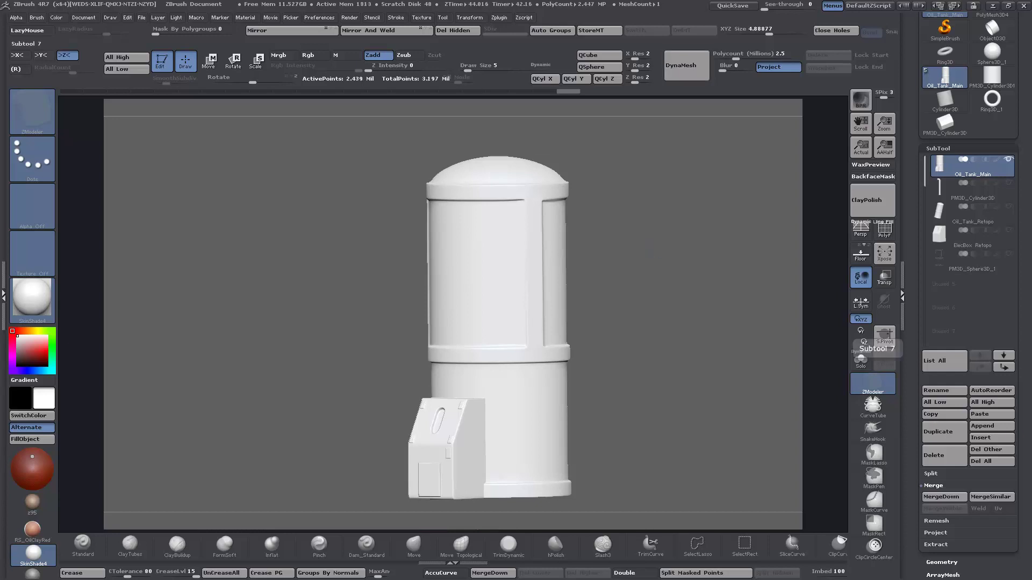
mouse_move(646, 334)
left_mouse_down()
mouse_move(675, 365)
mouse_move(656, 352)
left_mouse_up()
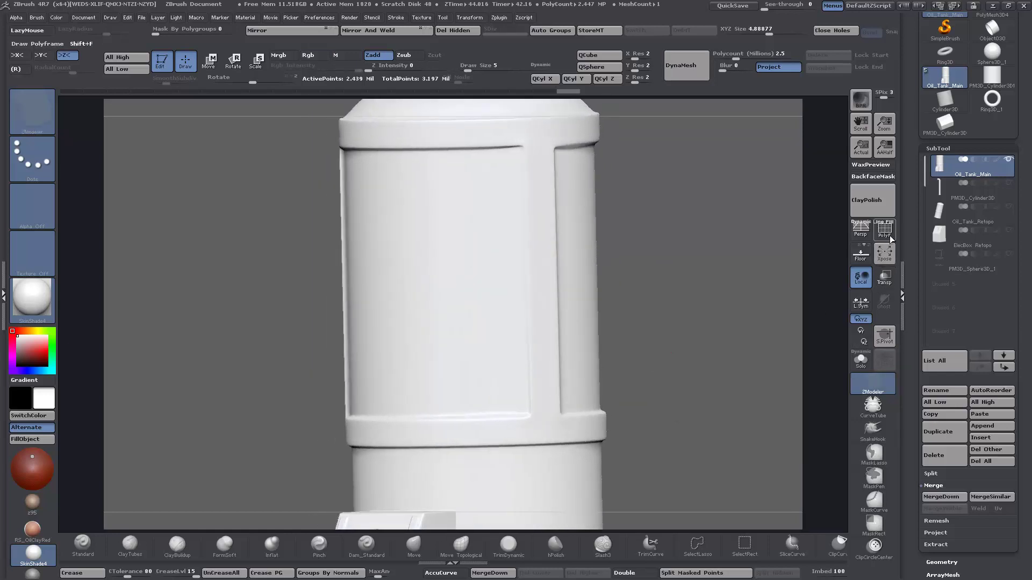
left_click(889, 235)
left_click(888, 236)
left_click_drag(736, 360, 652, 366, "alt")
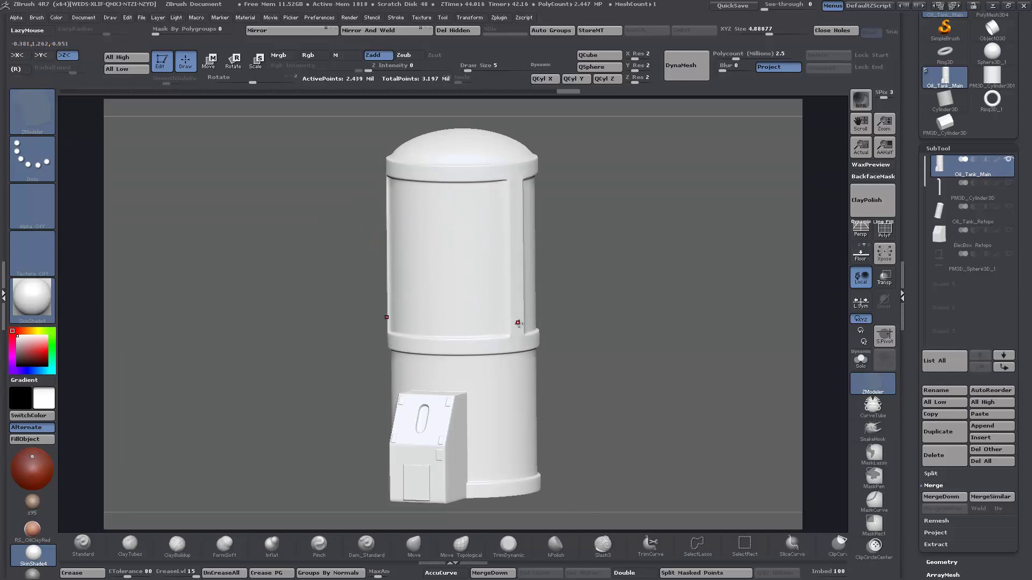
- Choose the hPolish brush, turn symmetry off and enlarge the draw size to 166
left_click(555, 545)
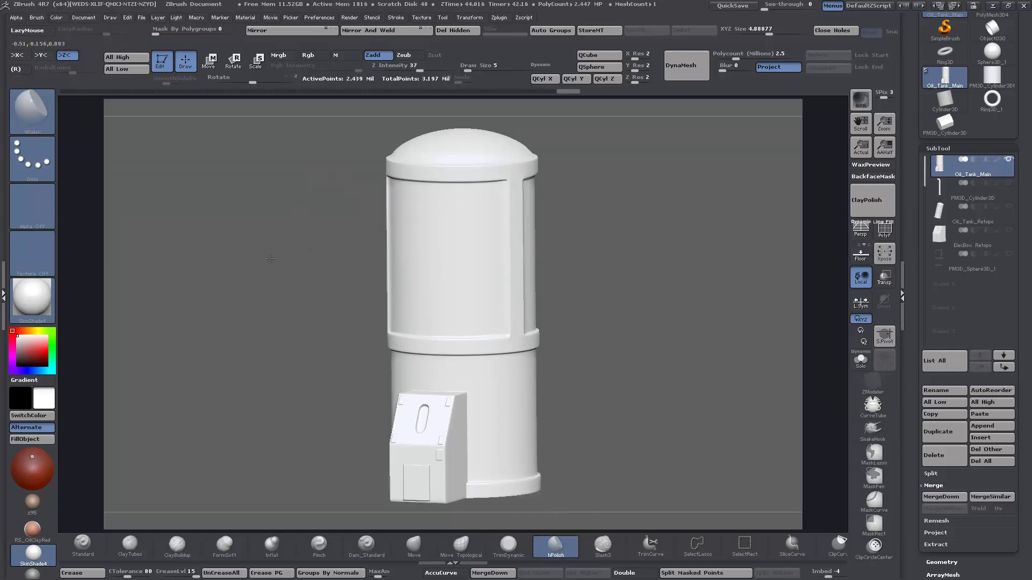
left_click_drag(270, 258, 270, 253)
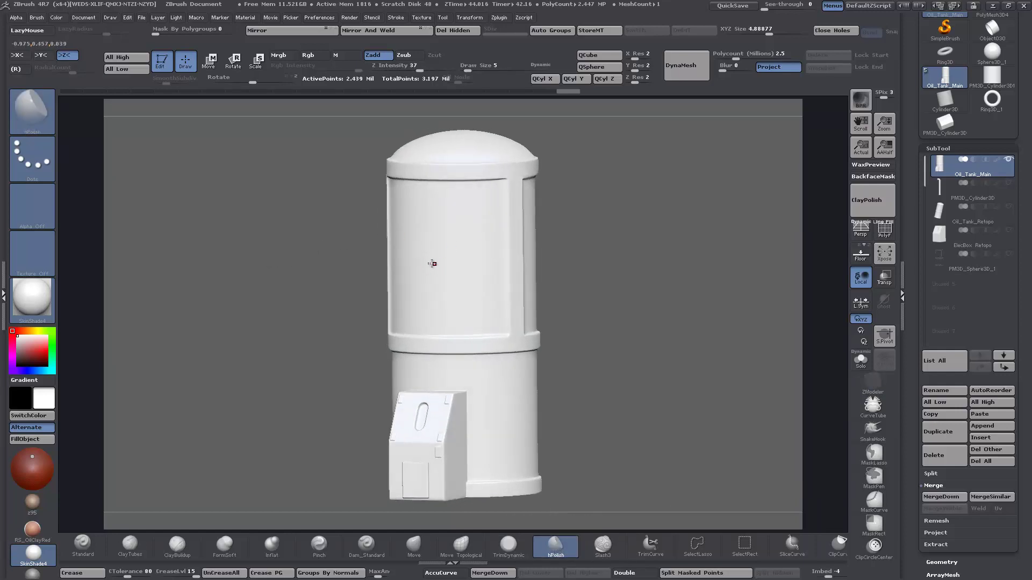
key("bracketleft")
key("x")
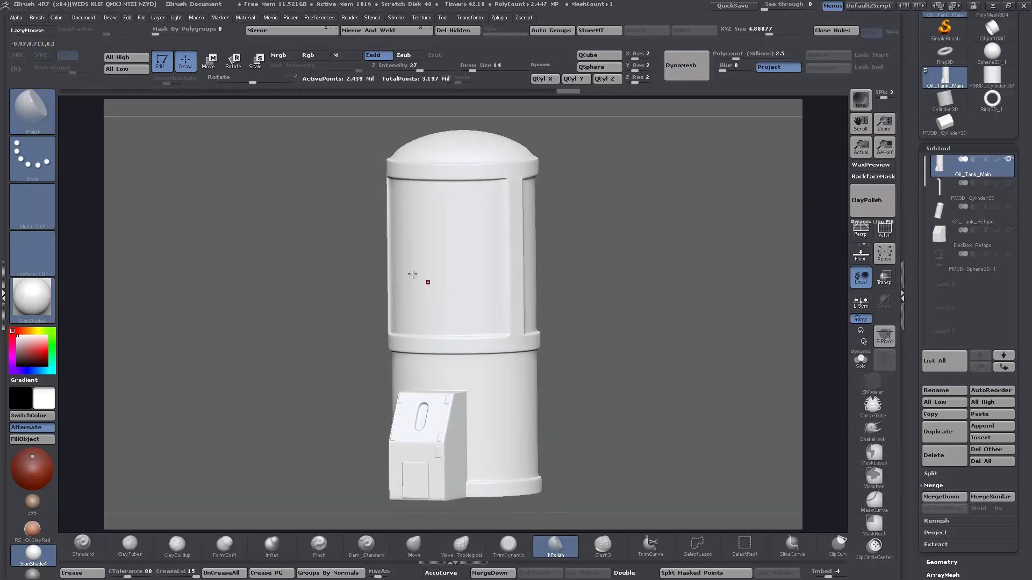
key("bracketright")
key("bracketright")
key("bracketright")
key("bracketright")
key("bracketright")
key("bracketright")
key("bracketright")
key("bracketright")
key("bracketright")
key("bracketright")
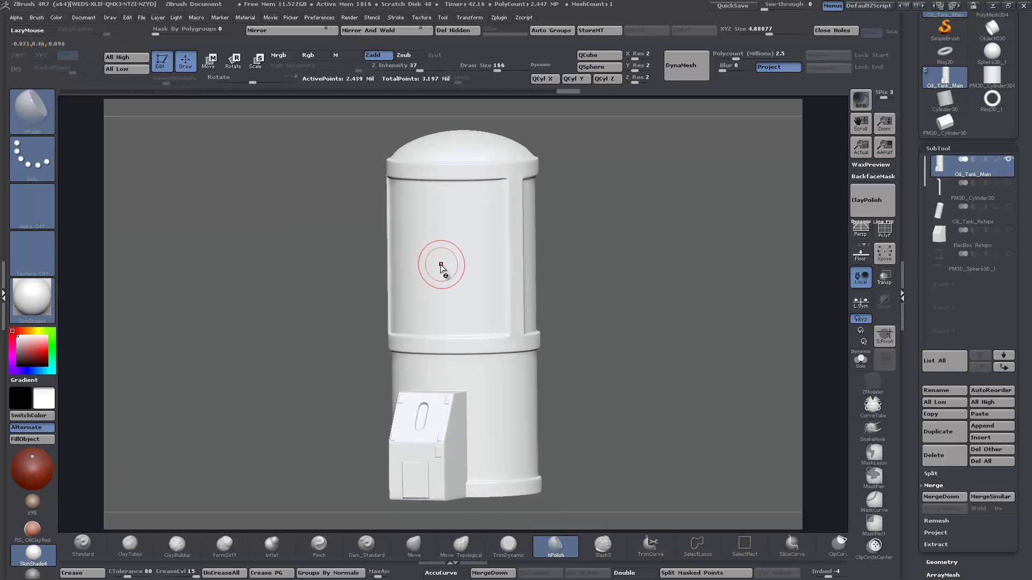
- Switch the display material to MatCap Gray
mouse_move(327, 295)
left_mouse_down()
mouse_move(320, 291)
mouse_move(325, 301)
left_mouse_up()
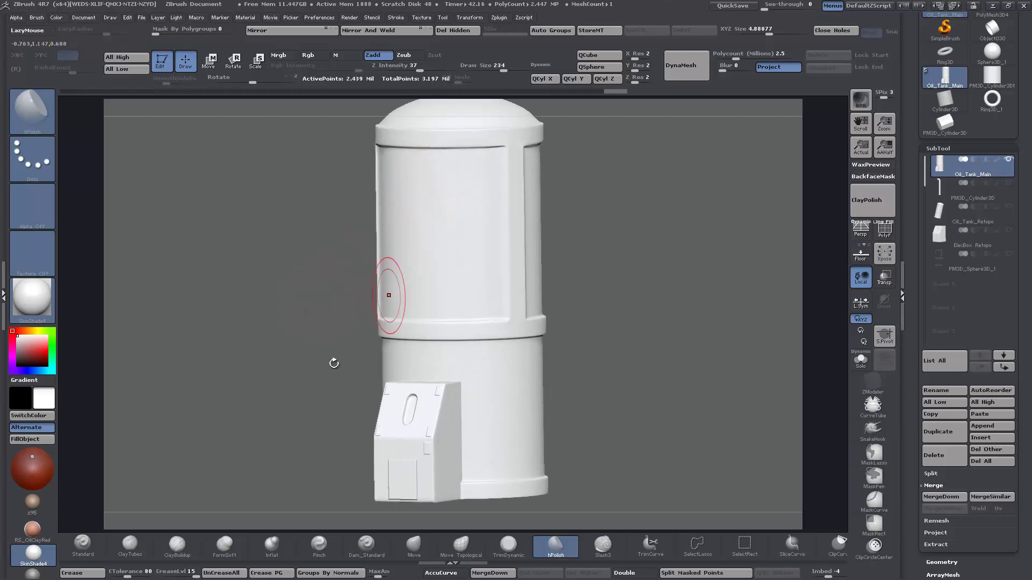
left_click(32, 573)
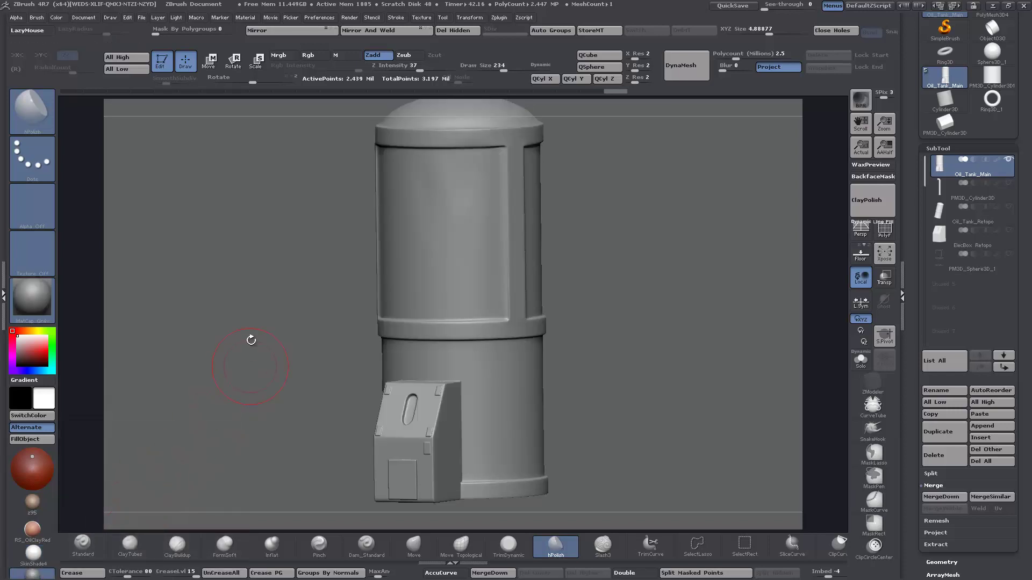
left_click_drag(248, 341, 268, 311)
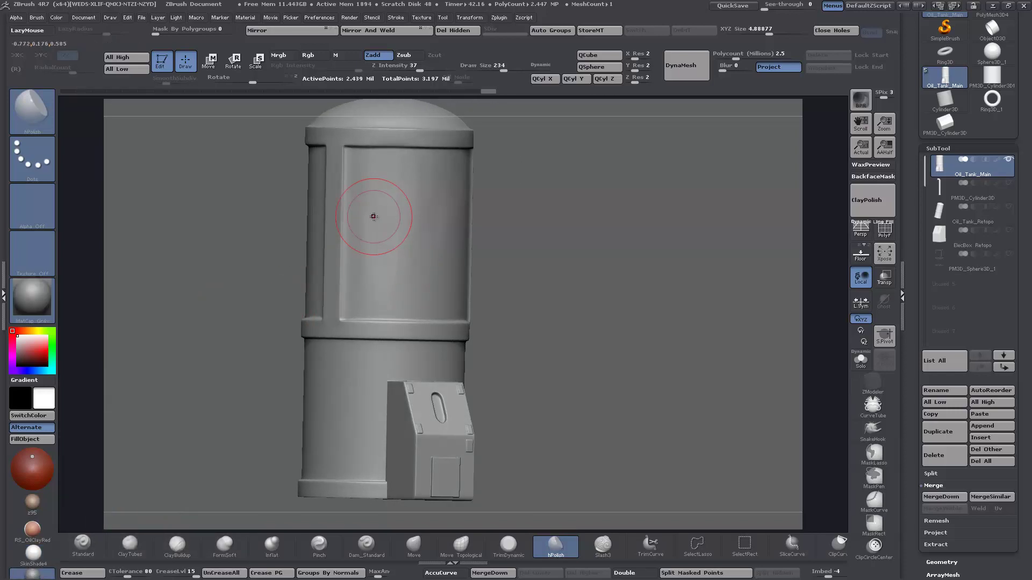
- Set the hPolish draw size to 186 and undo the last change on the tank
key("ctrl")
key("bracketleft")
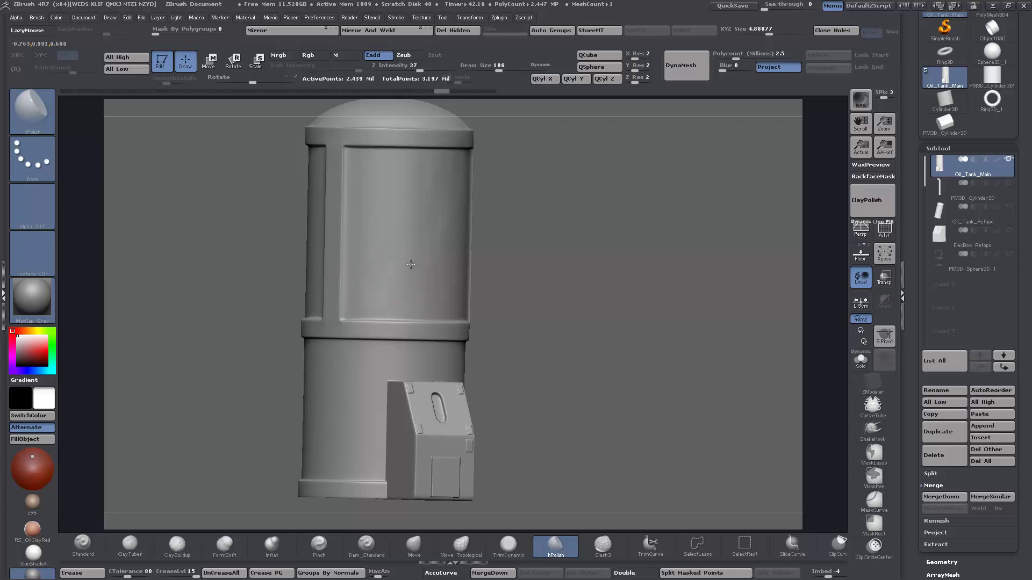
left_click_drag(545, 291, 506, 304)
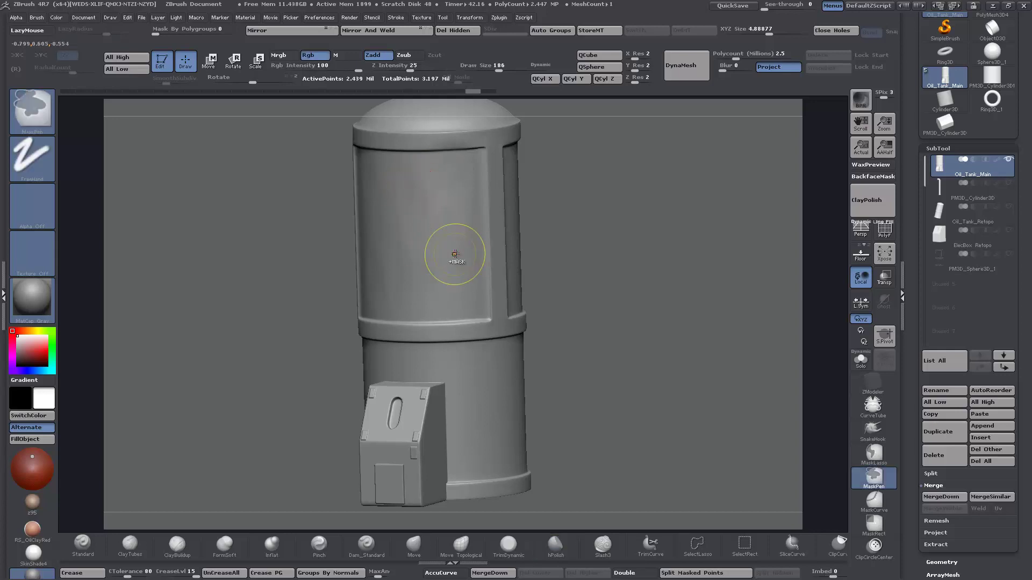
key("ctrl+z")
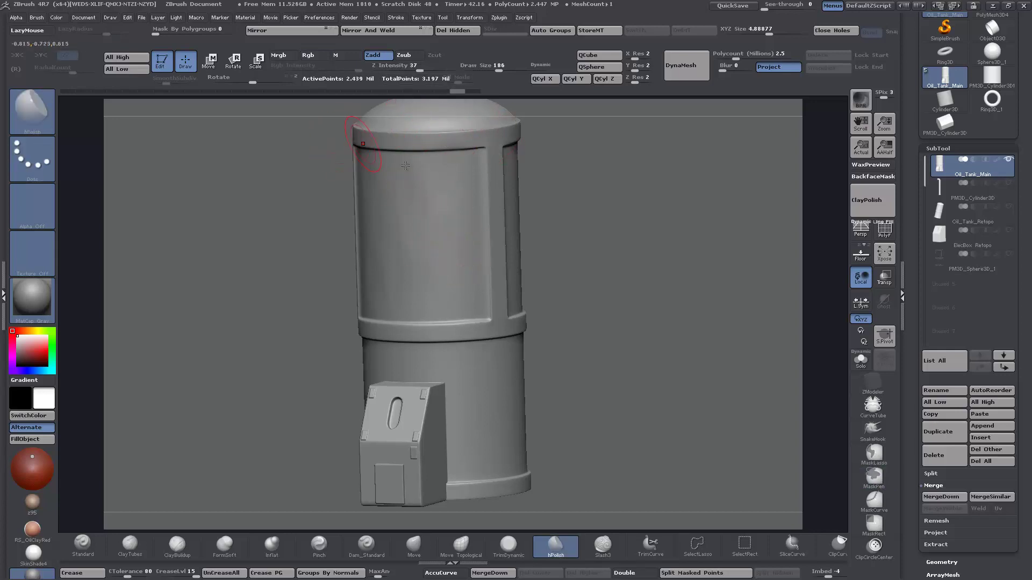
- Polish the tank's upper panel and the lower cylinder wall around to the back with hPolish at draw size 186
left_click_drag(450, 202, 437, 300)
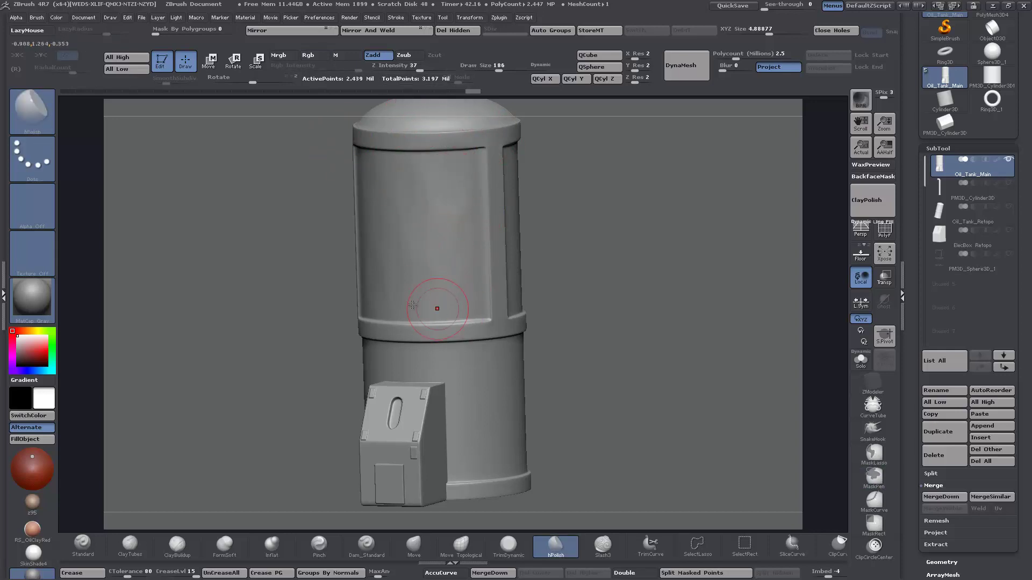
mouse_move(226, 339)
left_mouse_down()
mouse_move(288, 338)
mouse_move(359, 357)
left_mouse_up()
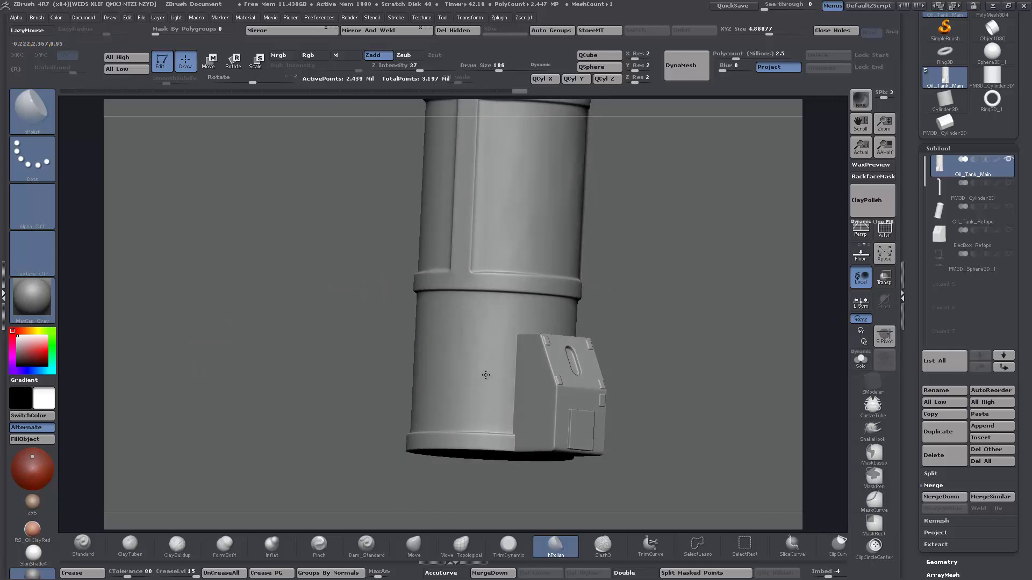
left_click_drag(444, 328, 450, 345)
left_click_drag(274, 382, 366, 393)
left_click_drag(416, 330, 416, 338)
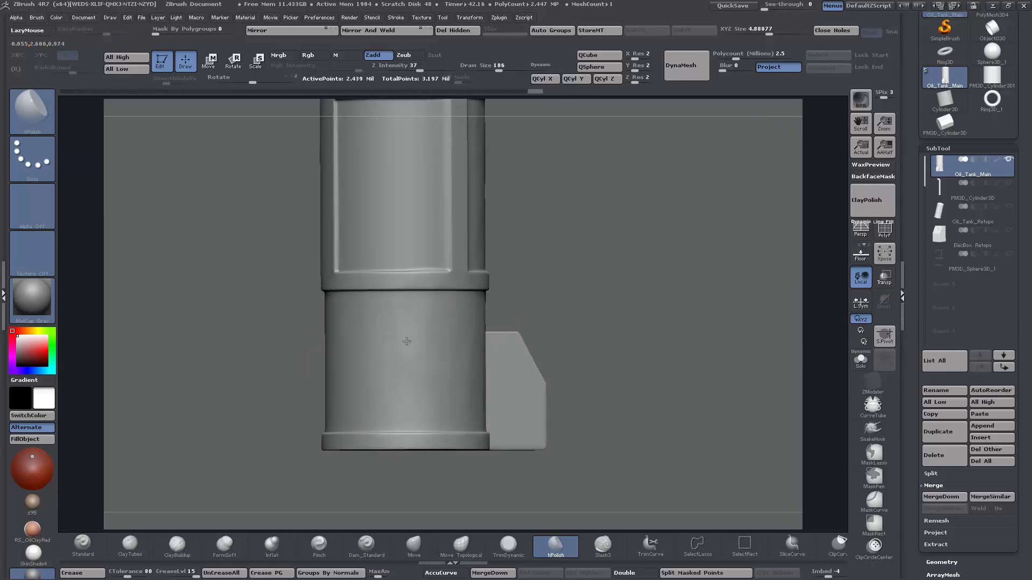
left_click_drag(406, 341, 402, 359)
left_click_drag(236, 406, 325, 409)
left_click_drag(368, 399, 373, 405)
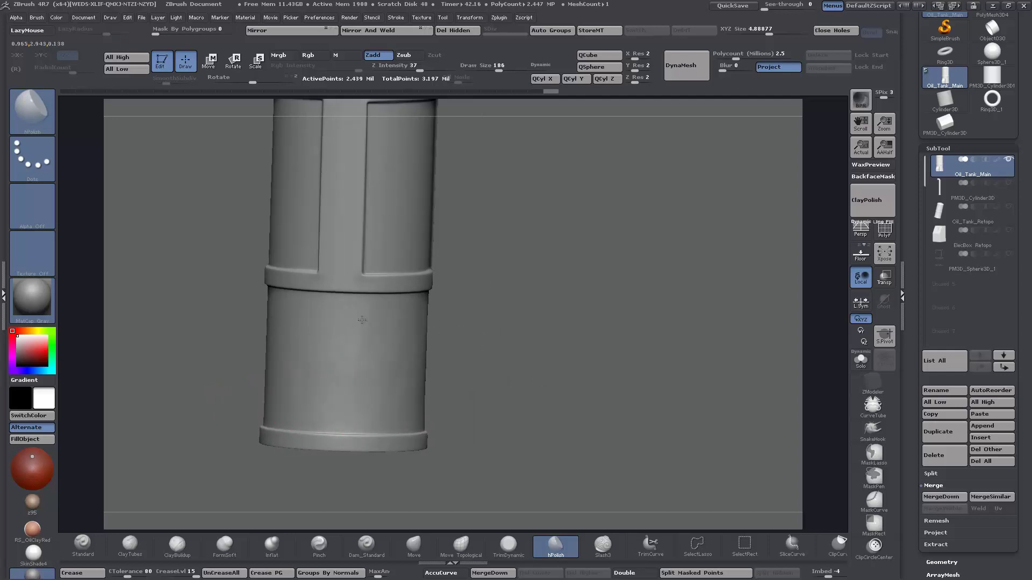
left_click_drag(362, 320, 361, 332)
- Smooth the lower cylinder wall on the opposite side of the electrical box with hPolish strokes
left_click_drag(529, 338, 565, 370, "alt")
mouse_move(596, 417)
left_mouse_down("alt")
mouse_move(551, 379)
mouse_move(582, 393)
left_mouse_up("alt")
left_click_drag(498, 371, 534, 396, "alt")
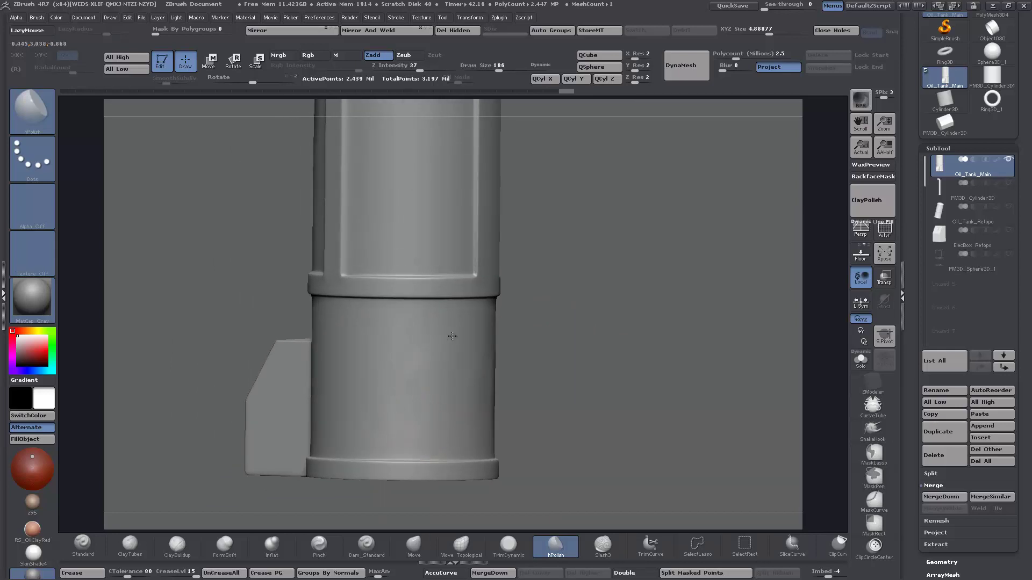
mouse_move(452, 336)
left_mouse_down()
mouse_move(422, 375)
mouse_move(370, 339)
mouse_move(338, 336)
left_mouse_up()
left_click(336, 375)
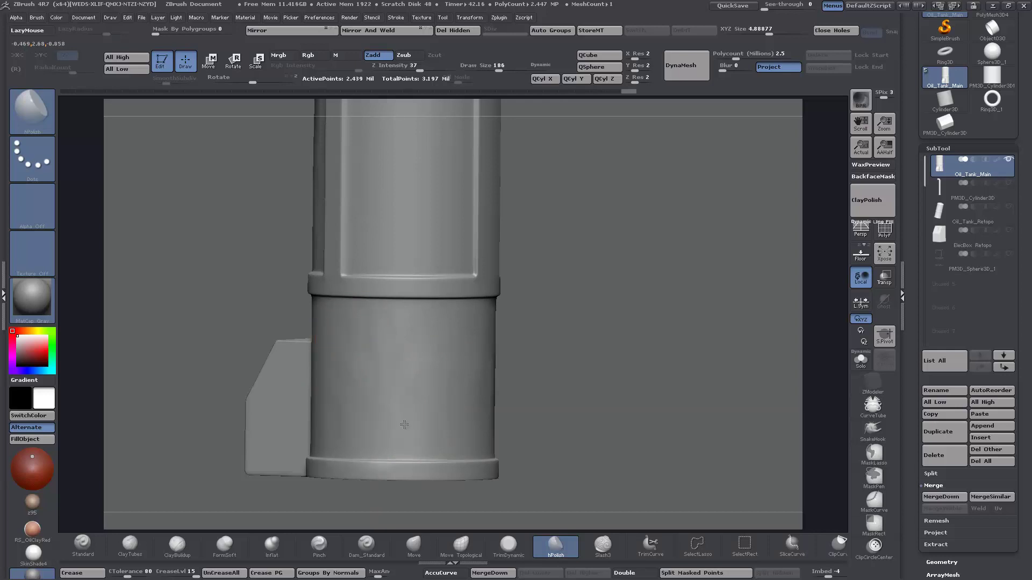
mouse_move(405, 426)
left_mouse_down()
mouse_move(525, 438)
mouse_move(578, 425)
mouse_move(483, 408)
left_mouse_up()
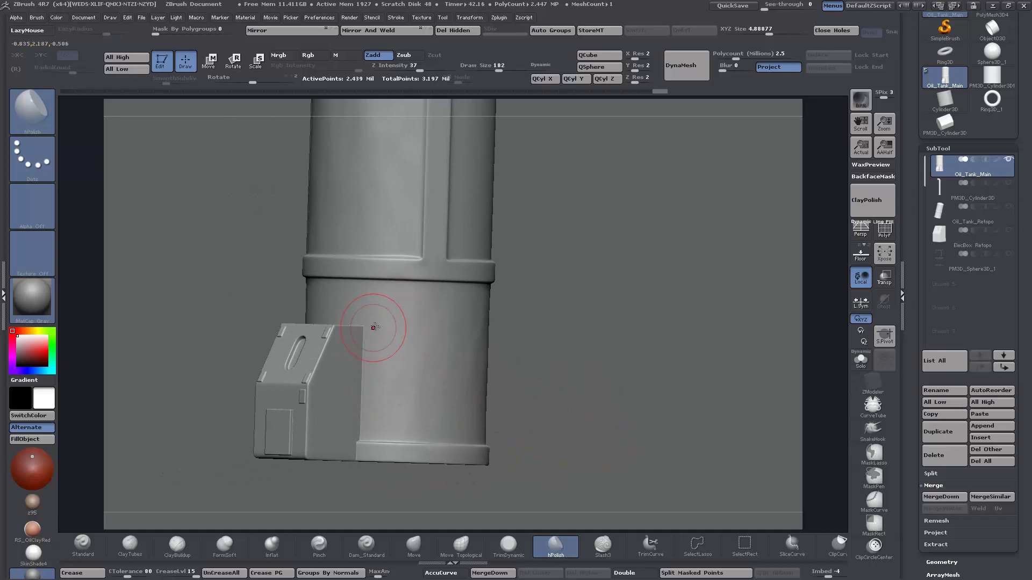
- Undo the stroke beside the electrical box and polish the wall around the box with draw sizes reduced to 130 and 106
left_click_drag(369, 323, 380, 317)
key("ctrl+z")
key("bracketleft")
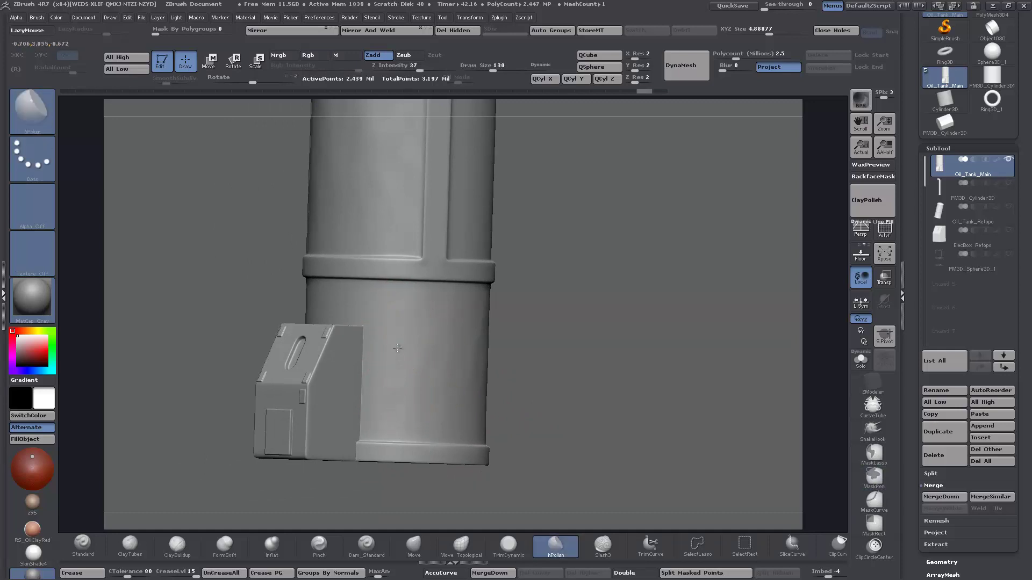
left_click_drag(367, 306, 354, 308)
left_click_drag(180, 316, 231, 313)
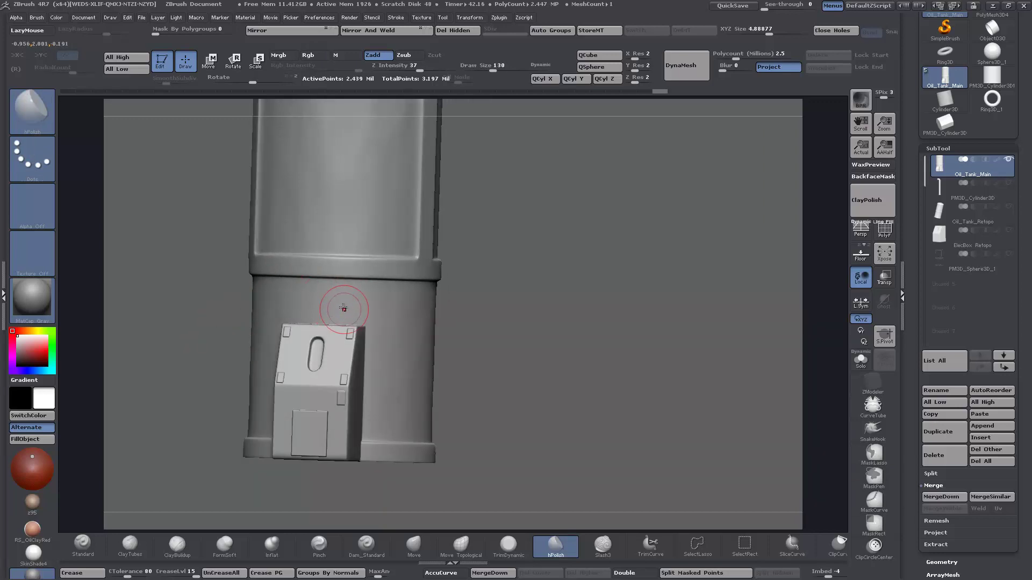
key("bracketleft")
mouse_move(343, 309)
left_mouse_down()
mouse_move(361, 304)
mouse_move(347, 301)
left_mouse_up()
key("bracketleft")
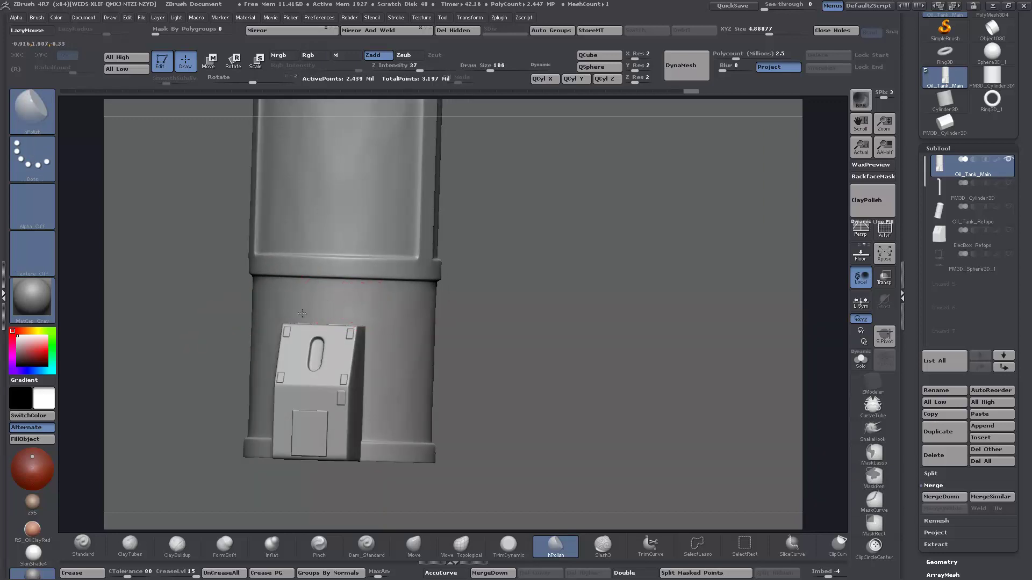
- Polish the recessed upper panels around the tank with hPolish at draw sizes from 114 to 126
left_click_drag(473, 343, 583, 339)
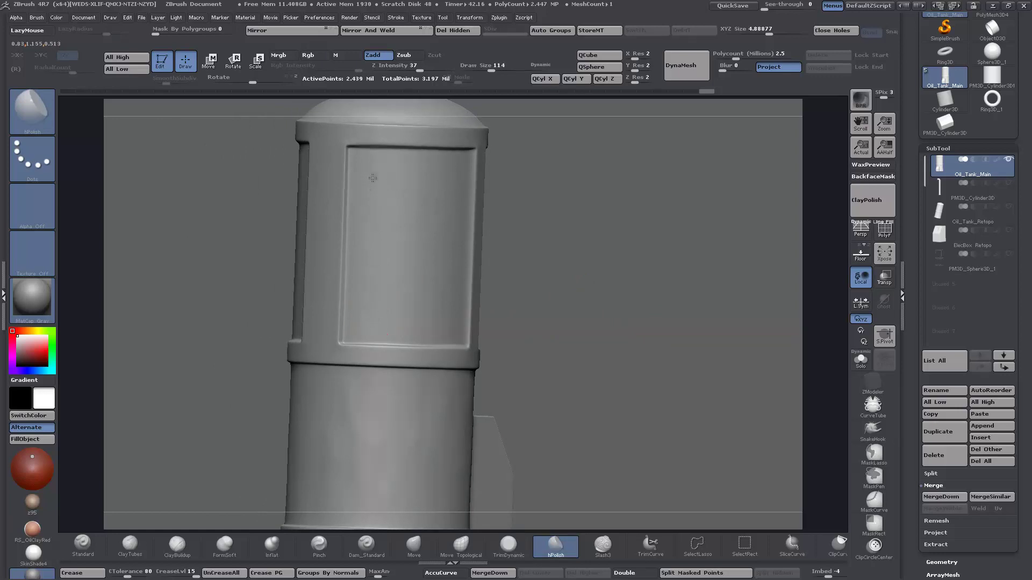
left_click_drag(410, 268, 406, 249)
left_click_drag(555, 337, 491, 329)
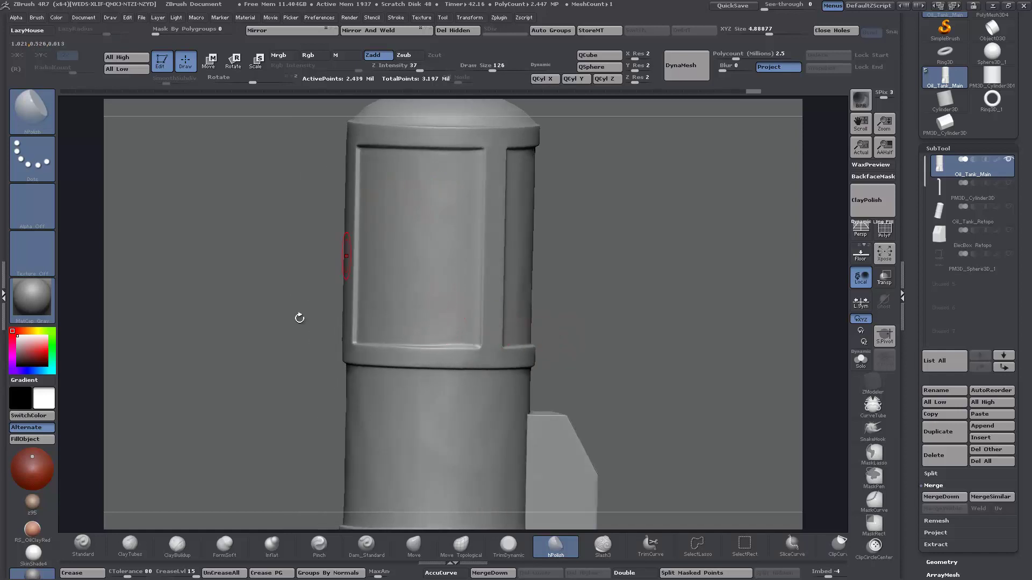
left_click_drag(299, 318, 357, 281)
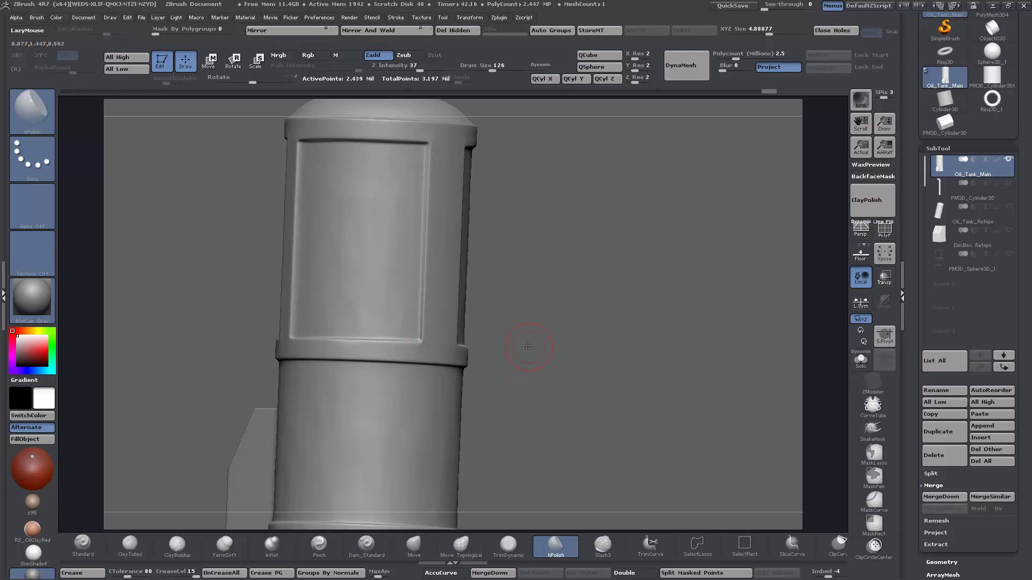
left_click_drag(527, 350, 391, 341)
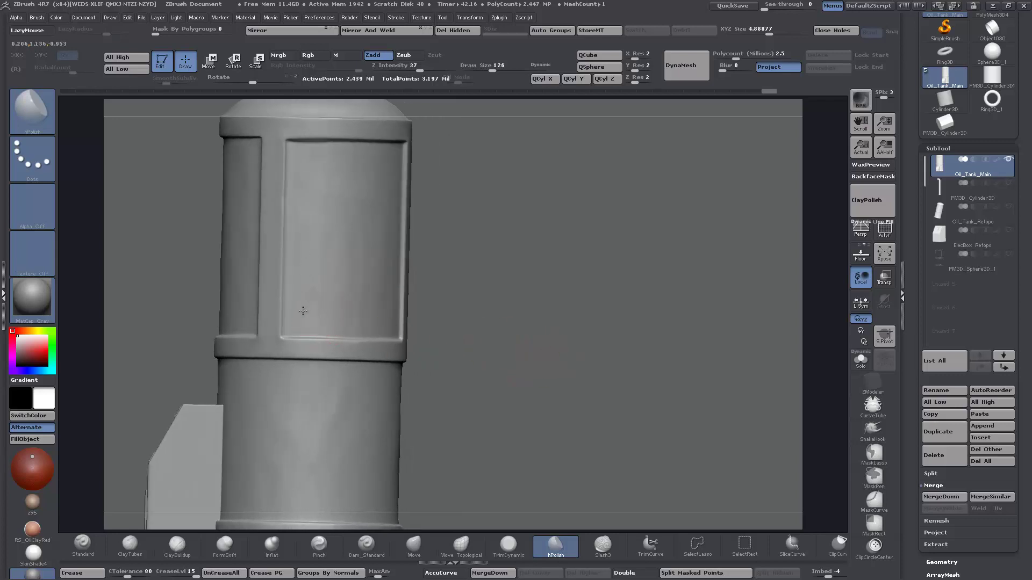
left_click_drag(341, 299, 392, 206)
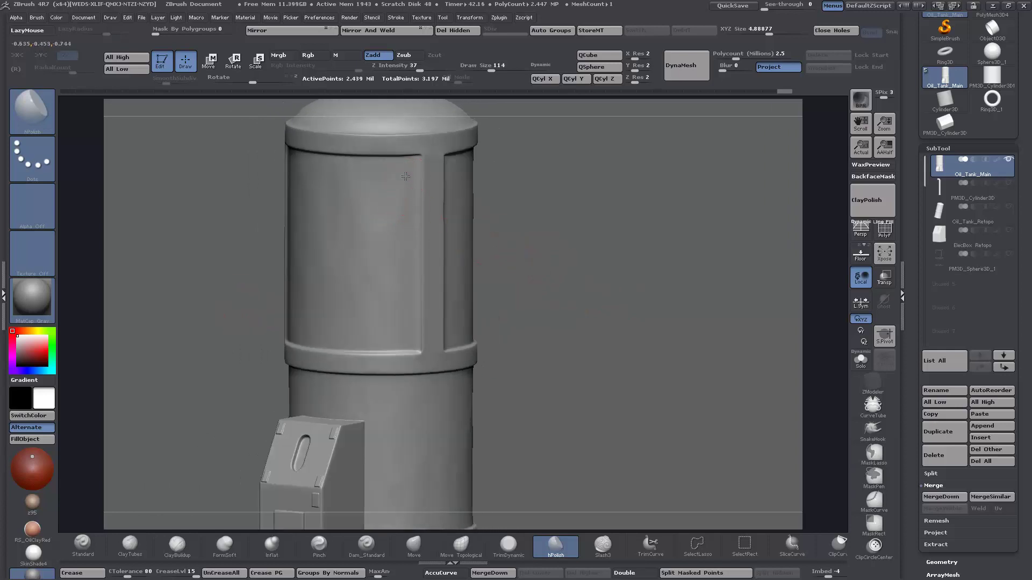
- Polish the domed cap of the tank with hPolish, enlarging the draw size to 154 and 202
left_click_drag(570, 293, 426, 276)
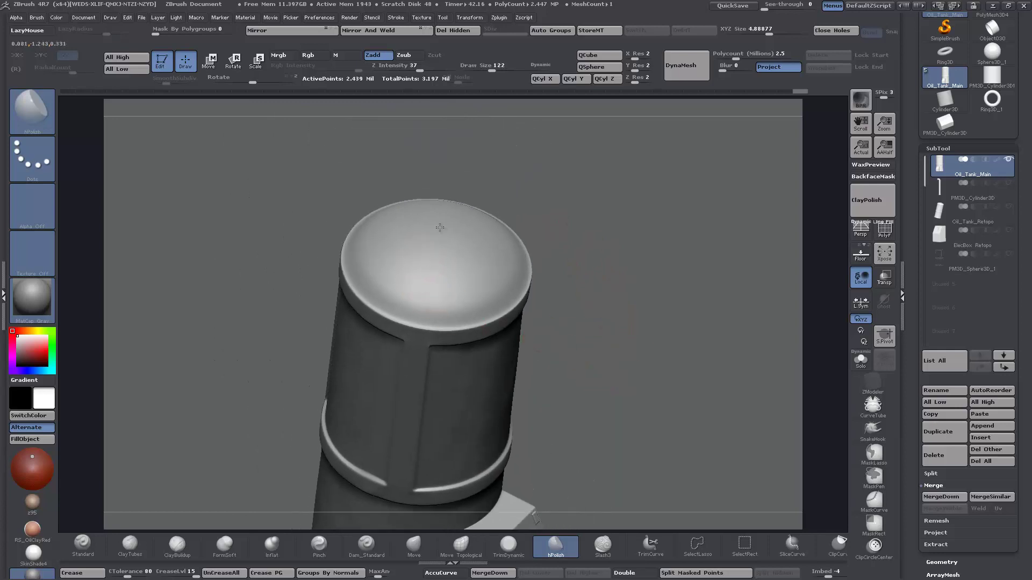
left_click_drag(405, 301, 449, 281)
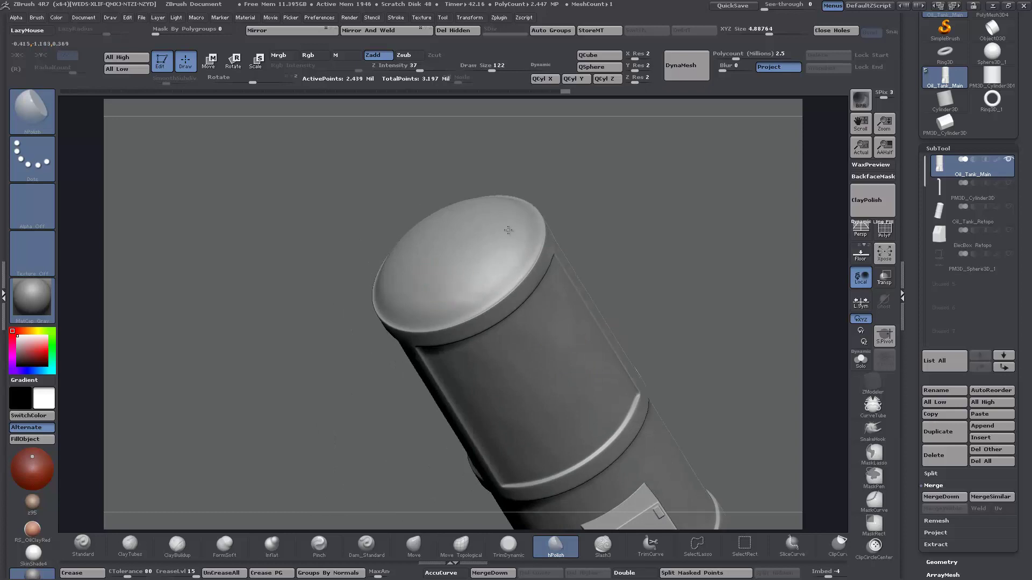
key("bracketright")
left_click_drag(274, 321, 429, 282)
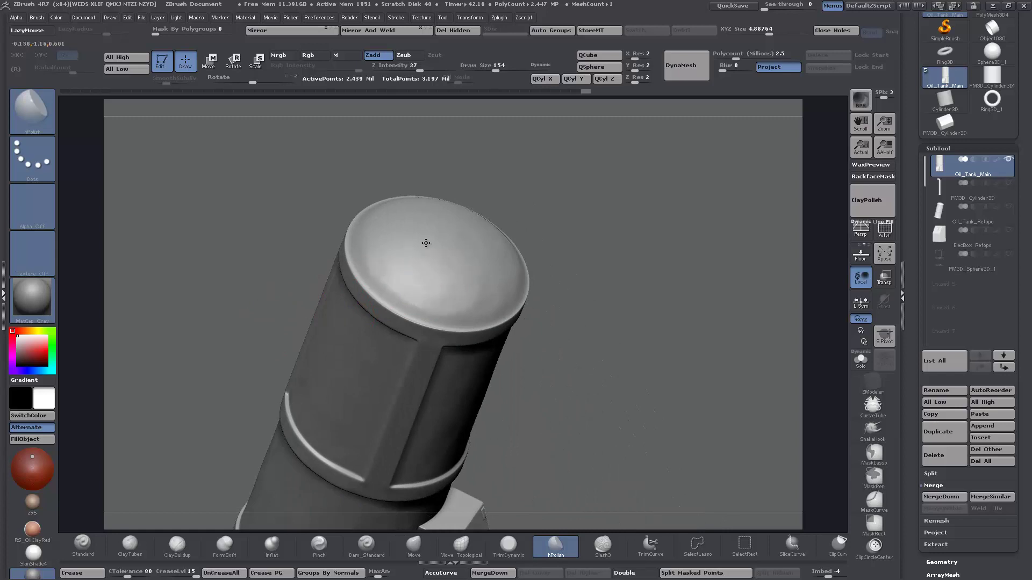
mouse_move(374, 219)
left_mouse_down()
mouse_move(382, 252)
mouse_move(382, 239)
left_mouse_up()
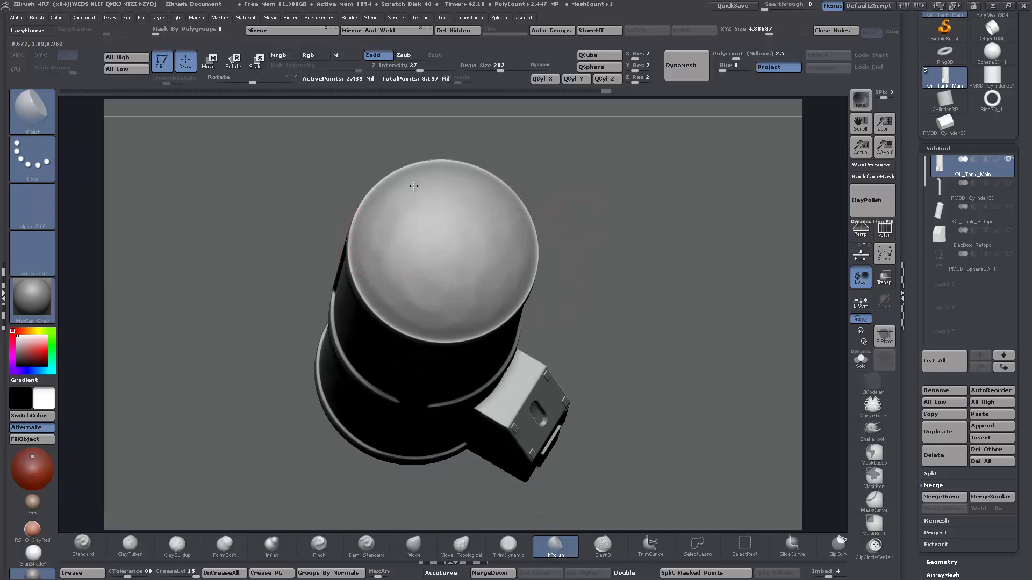
left_click_drag(447, 182, 465, 210)
- Choose the TrimDynamic brush and reduce its draw size to 26 for the edges of an upper recessed panel
mouse_move(610, 311)
left_mouse_down()
mouse_move(622, 258)
mouse_move(601, 302)
mouse_move(591, 376)
mouse_move(623, 430)
mouse_move(609, 491)
left_mouse_up()
left_click(508, 545)
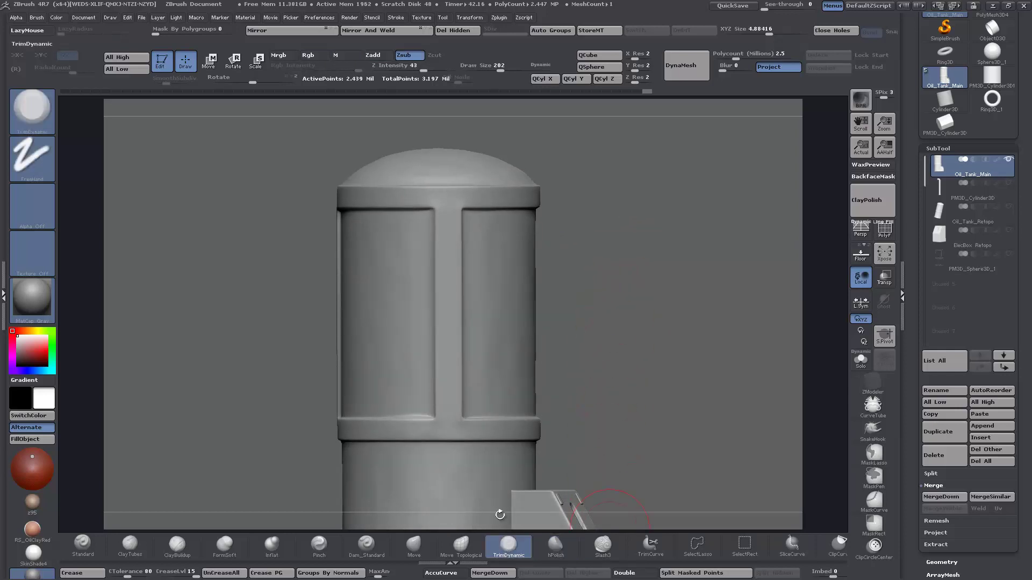
mouse_move(580, 376)
left_mouse_down()
mouse_move(587, 326)
mouse_move(629, 386)
mouse_move(635, 329)
left_mouse_up()
key("bracketleft")
key("bracketleft")
key("bracketleft")
key("bracketleft")
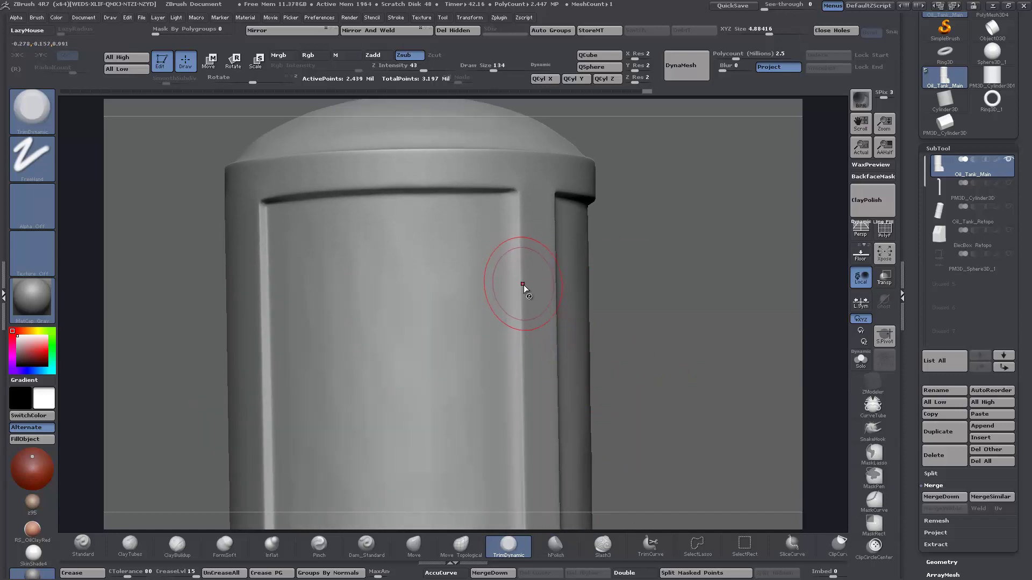
key("bracketleft")
key("bracketleft")
- Trim one long vertical edge of the upper recessed panel down to its lower corner, enlarging the draw size to 34
left_click_drag(633, 387, 638, 325, "alt")
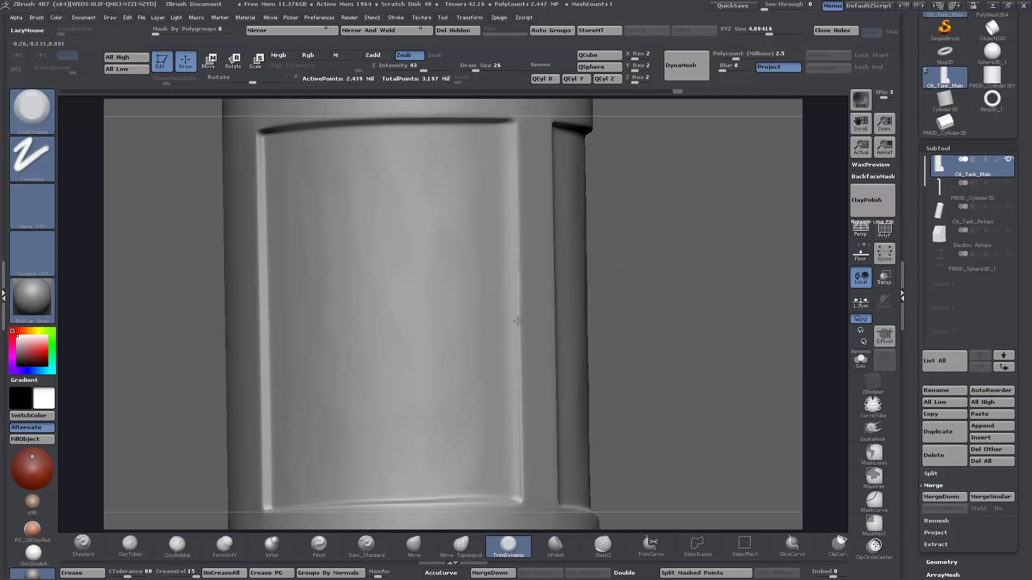
left_click_drag(635, 379, 546, 302, "alt")
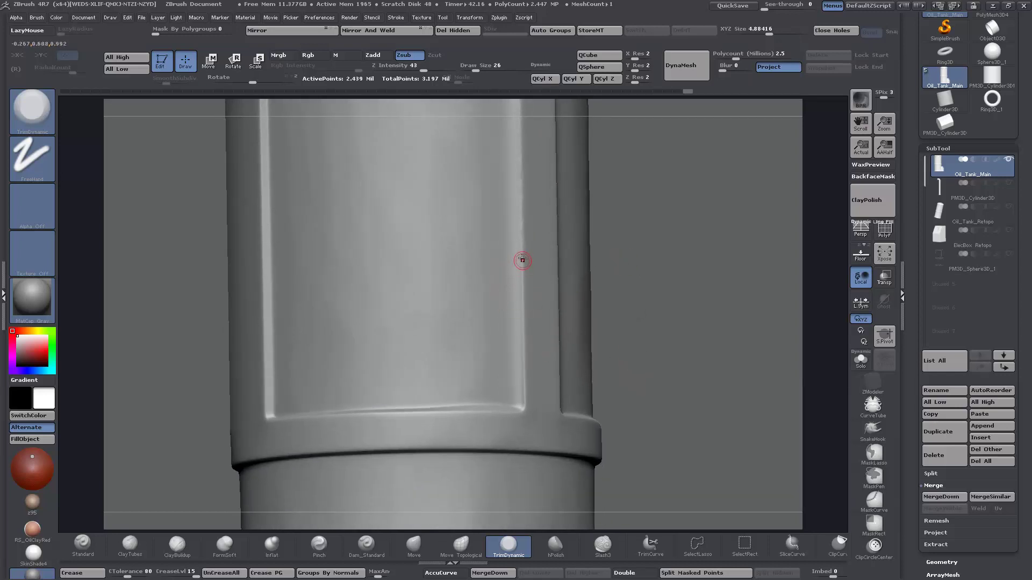
key("]")
left_click_drag(523, 260, 521, 248)
right_click_drag(536, 385, 514, 380)
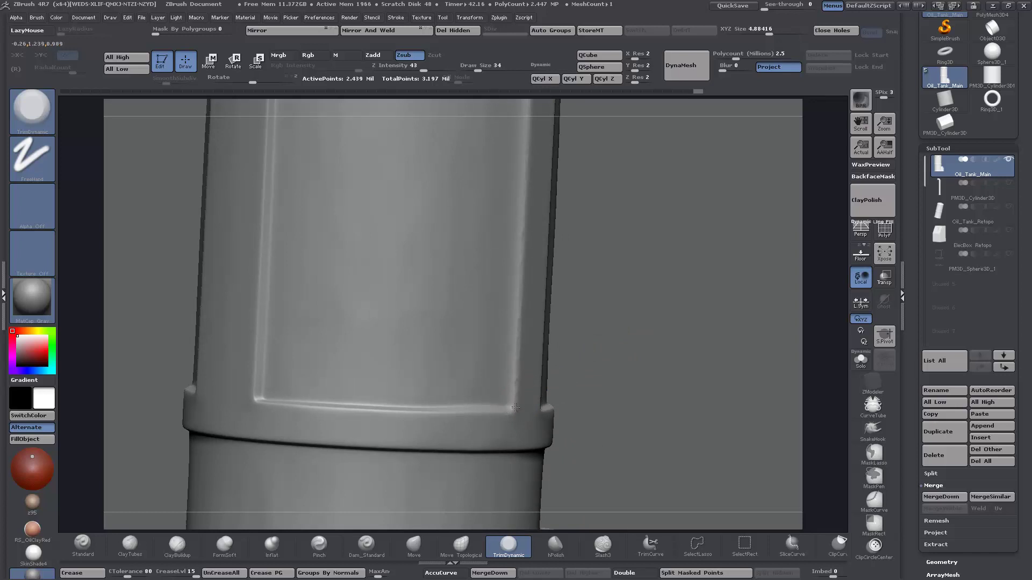
- Trim the lower corner and the middle band's upper edge on another recessed panel with TrimDynamic at draw size 34
right_click_drag(614, 417, 557, 428)
left_click_drag(275, 428, 202, 395)
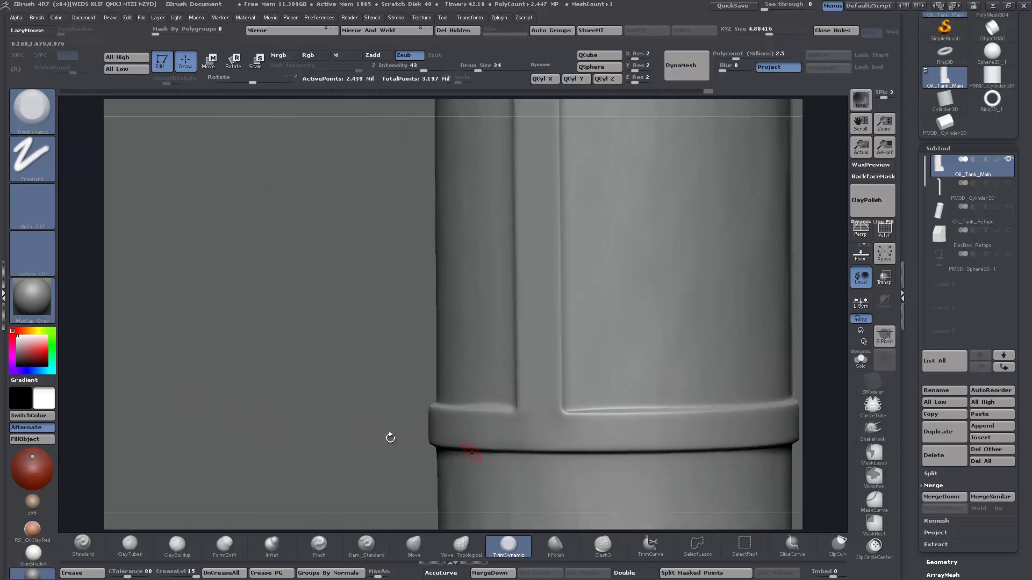
left_click_drag(391, 433, 290, 394)
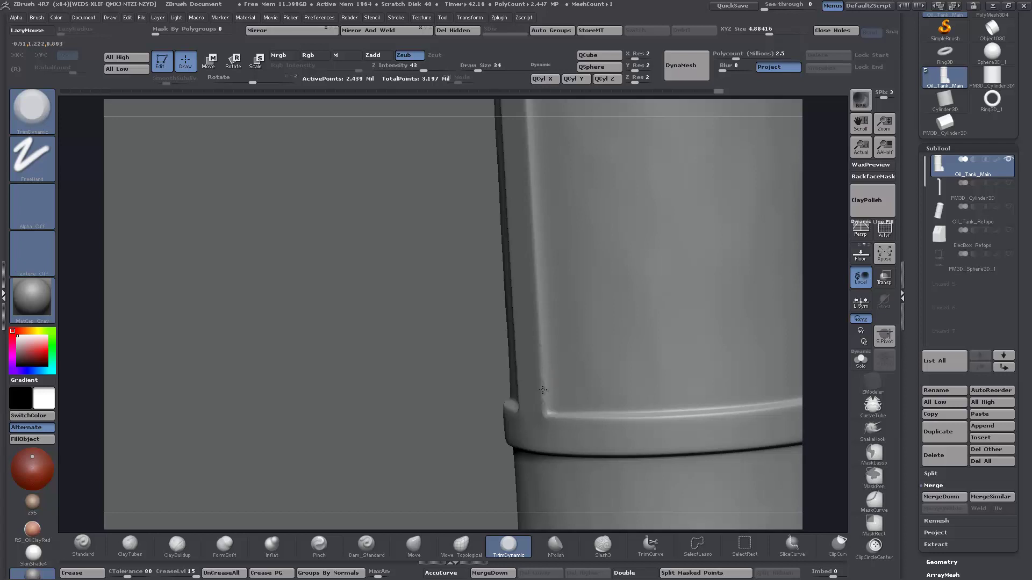
left_click_drag(357, 403, 422, 428)
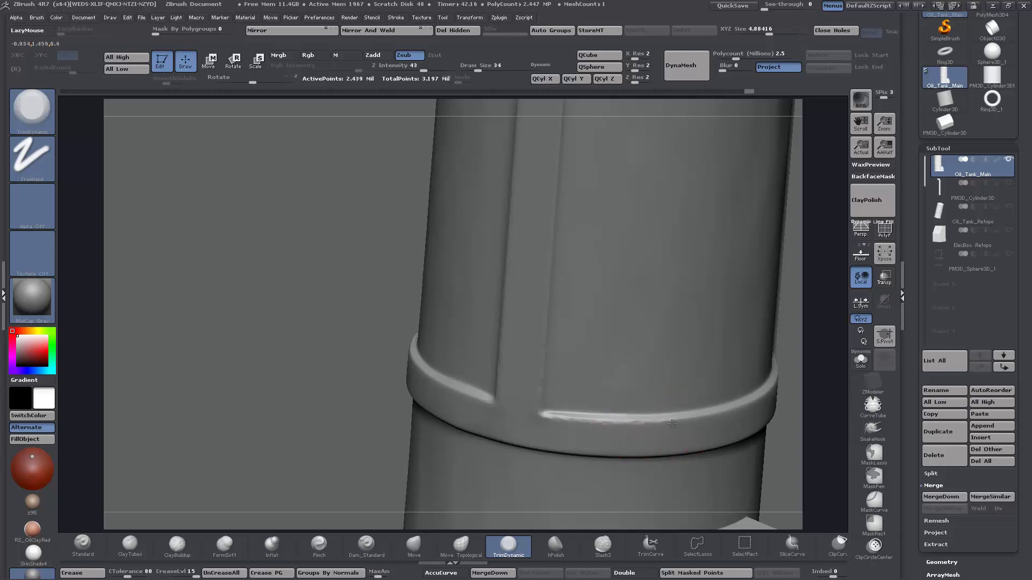
- Trim that panel's vertical edge from the middle band up towards the cap, enlarging the draw size to 46
left_click_drag(230, 396, 493, 371)
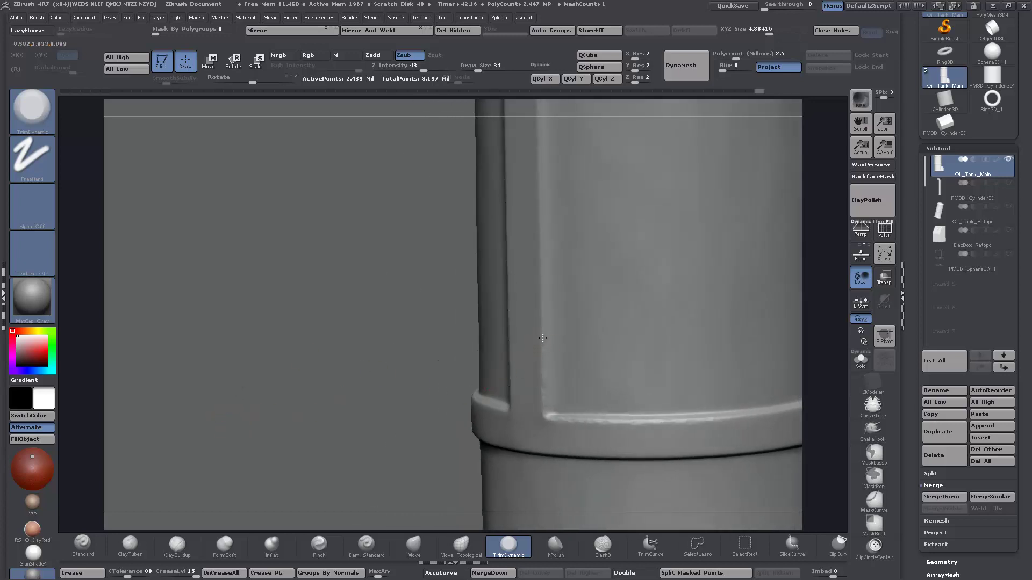
left_click_drag(540, 265, 540, 213)
key("]")
left_click_drag(302, 291, 315, 390, "alt")
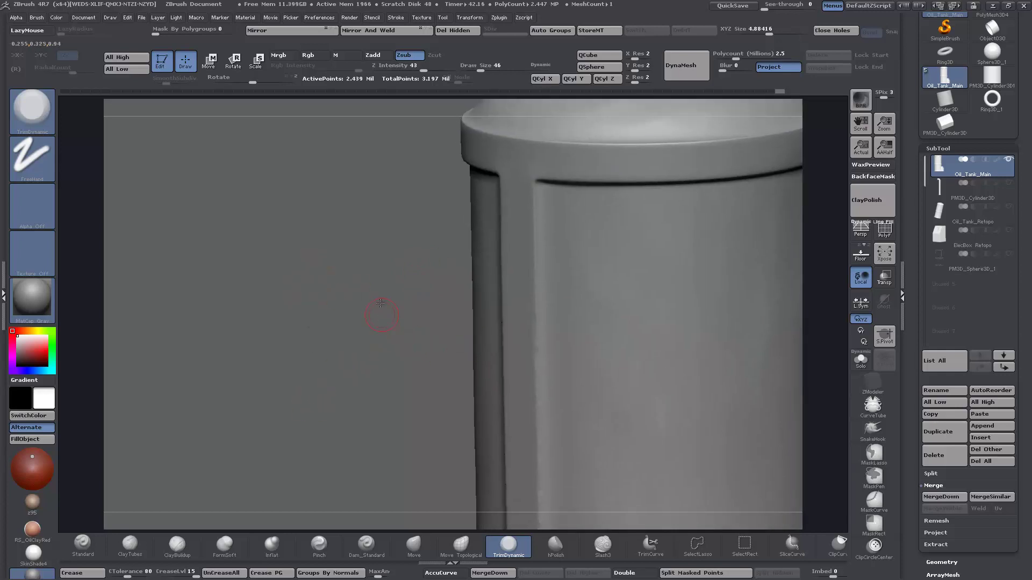
left_click_drag(385, 302, 408, 296)
left_click_drag(536, 337, 535, 301)
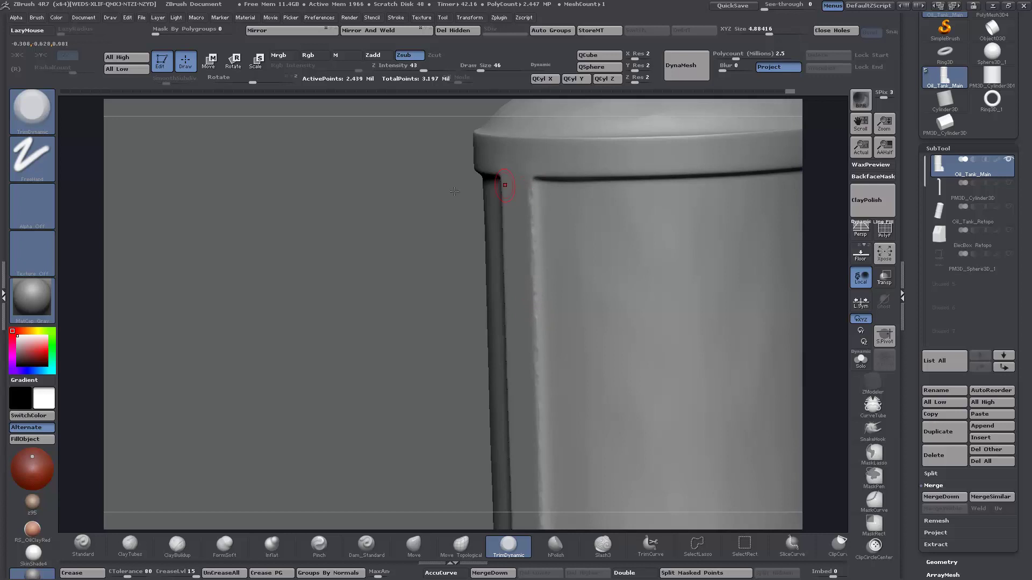
- Undo the last trim stroke, retrim the panel's upper vertical edge and top corner, and check the edges around the tank
left_click_drag(387, 274, 427, 298)
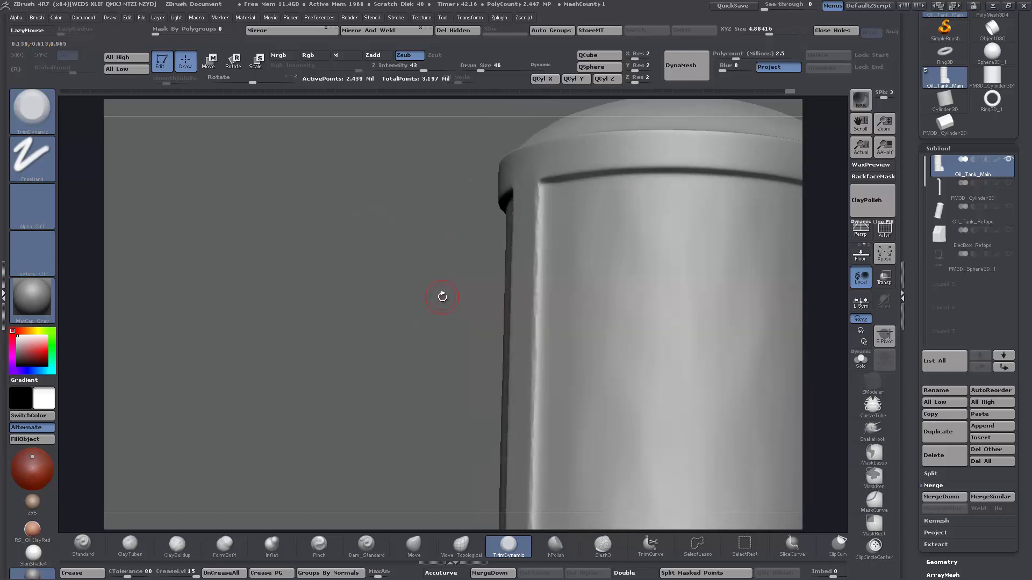
key("ctrl+z")
left_click_drag(536, 307, 536, 260)
left_click_drag(537, 207, 546, 178)
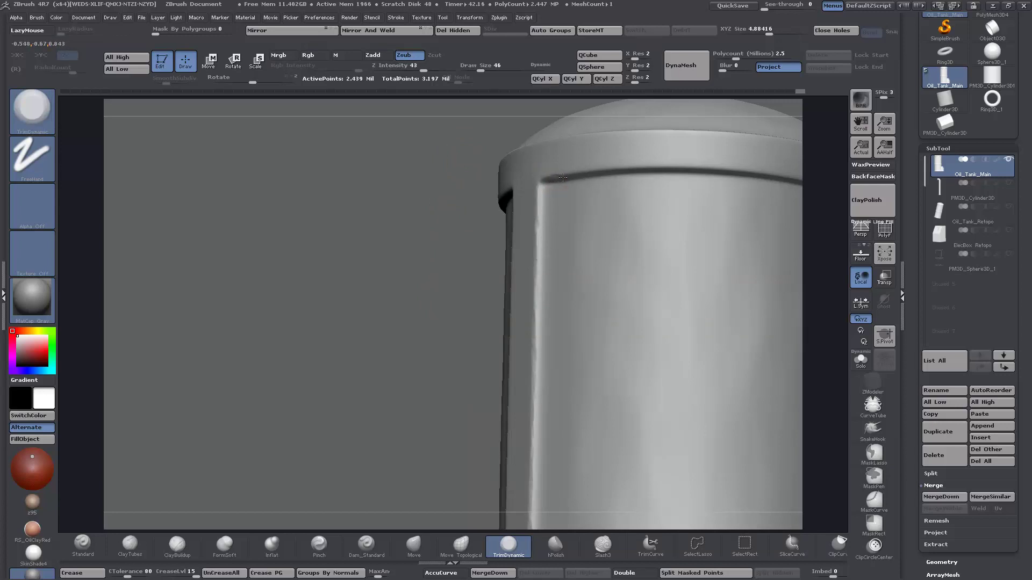
left_click_drag(451, 242, 425, 457)
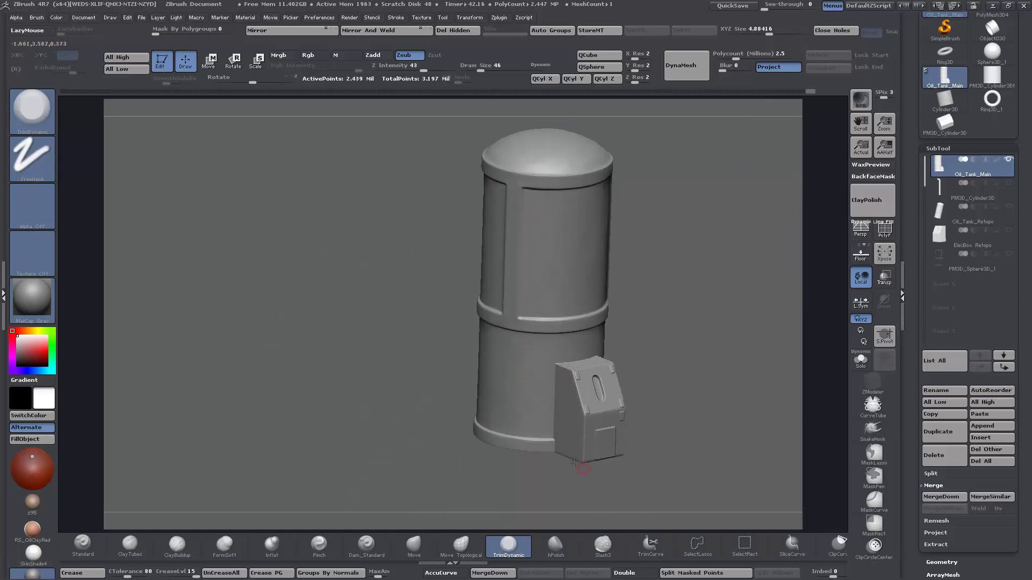
left_click_drag(375, 356, 478, 331)
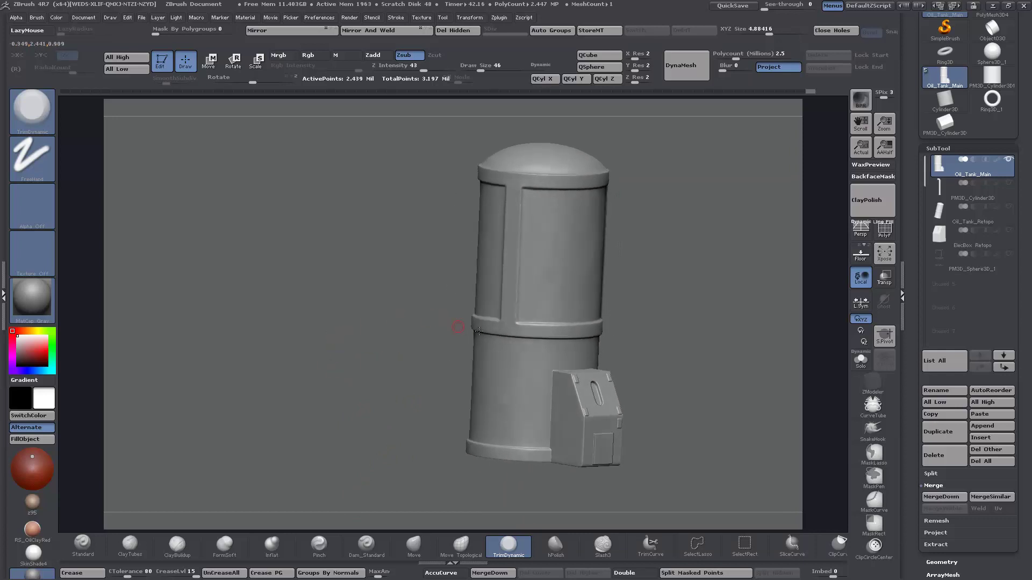
left_click_drag(294, 373, 363, 381, "alt")
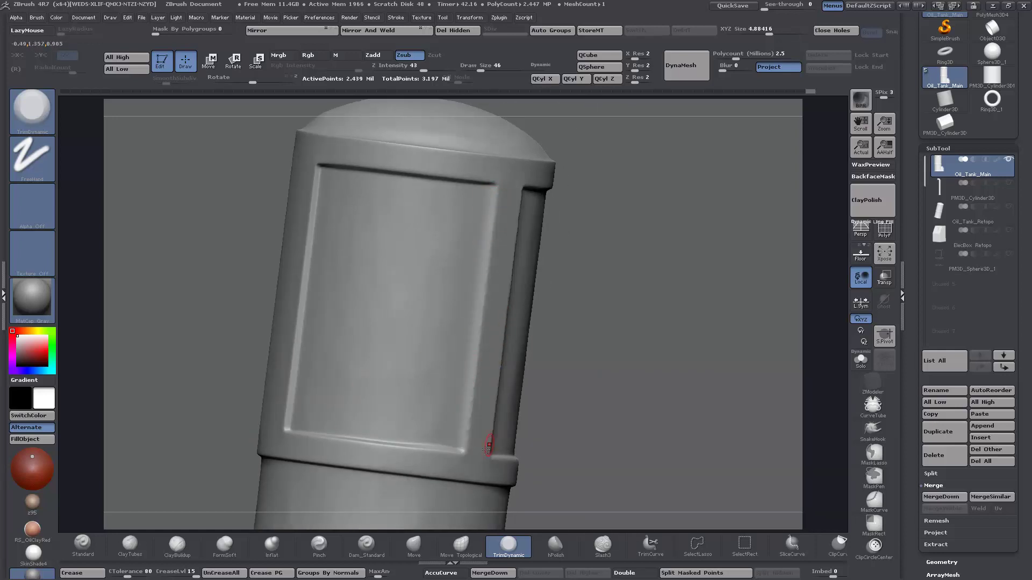
- Trim the vertical edge of the neighbouring upper panel just below the cap with TrimDynamic, reducing the draw size to 30
left_click_drag(709, 426, 504, 364)
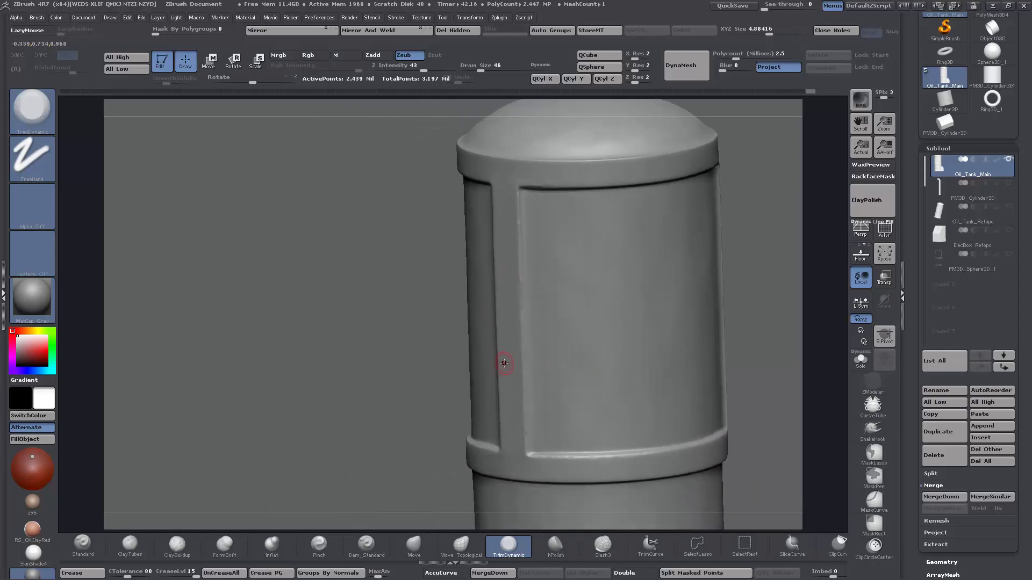
key("ctrl")
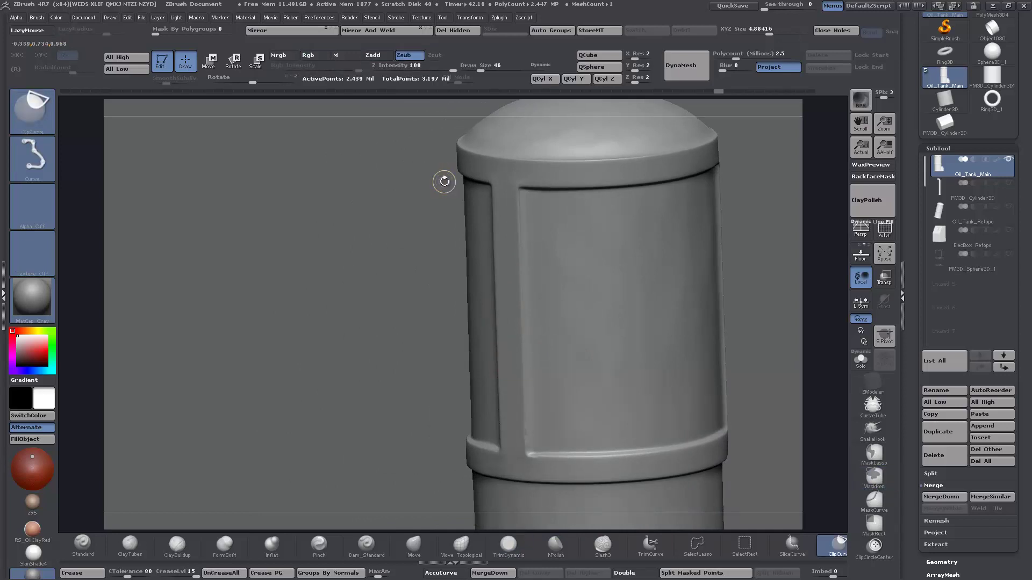
left_click_drag(222, 276, 253, 342)
key("[")
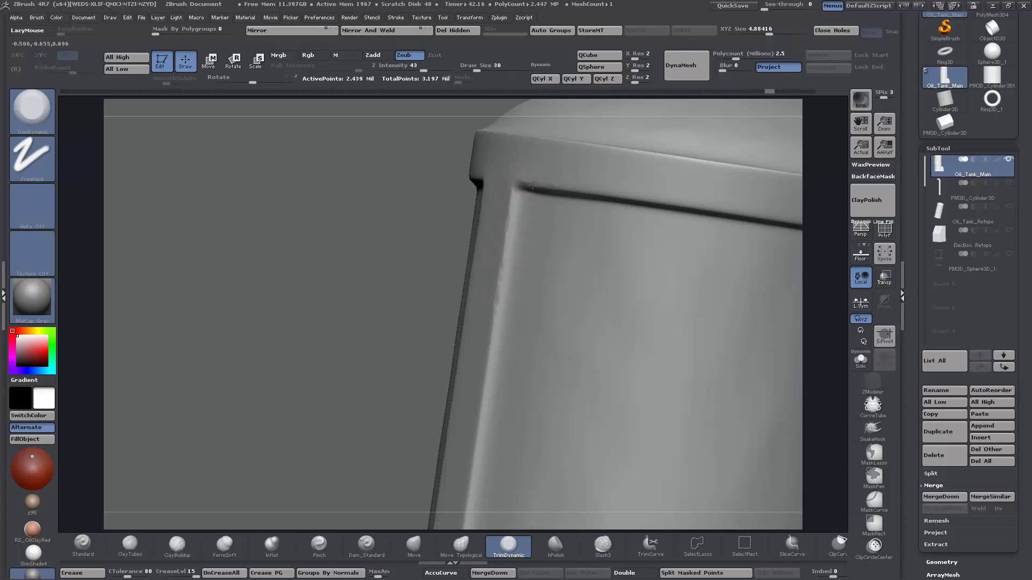
left_click_drag(275, 328, 327, 319)
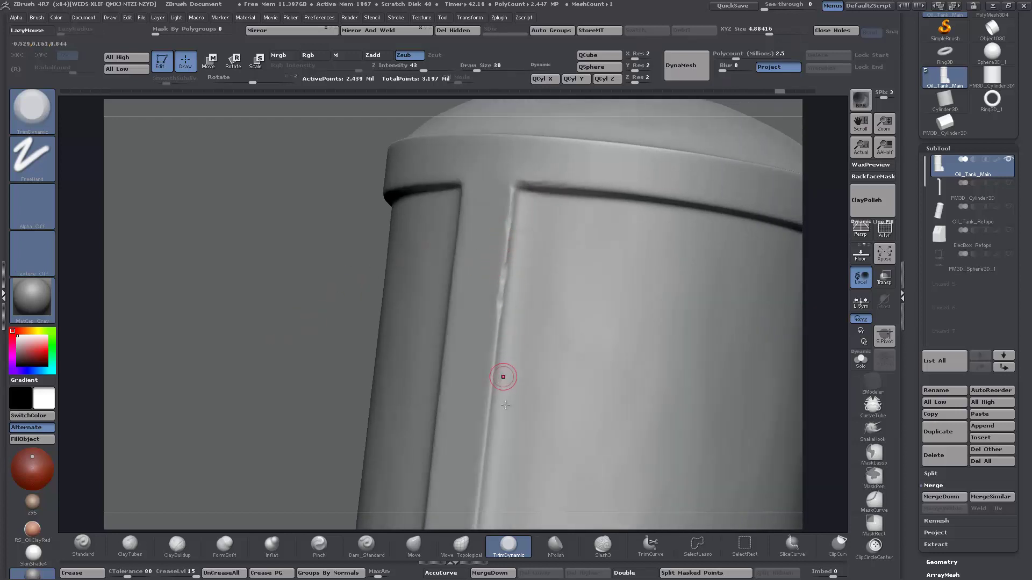
mouse_move(254, 386)
left_mouse_down("alt")
mouse_move(254, 296)
mouse_move(251, 383)
mouse_move(228, 397)
mouse_move(245, 408)
mouse_move(287, 390)
left_mouse_up("alt")
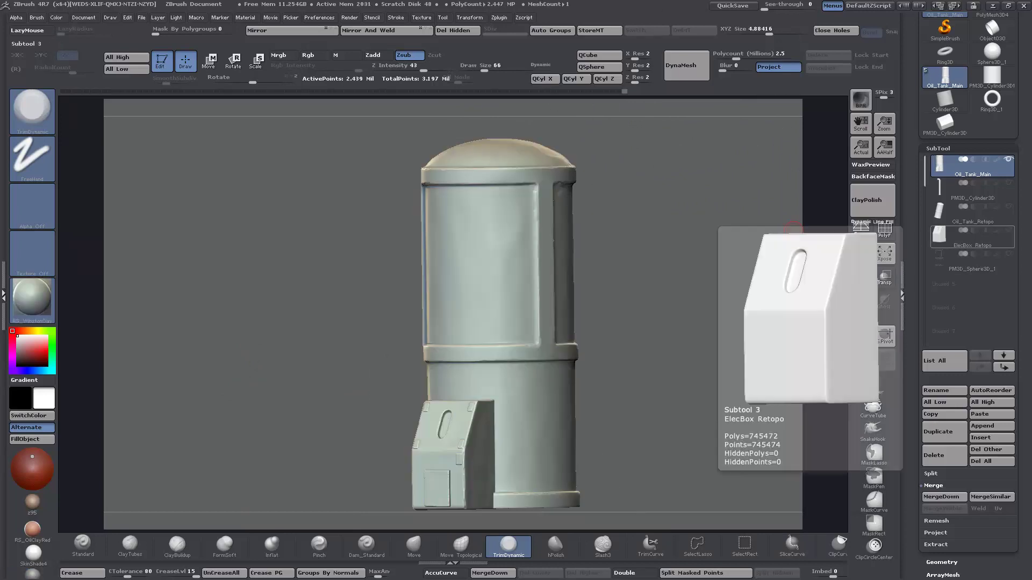
- Examine the electrical box and its joint with the tank from several sides, comparing close-up and full views
left_click_drag(277, 317, 412, 471)
mouse_move(286, 424)
left_mouse_down()
mouse_move(304, 375)
mouse_move(303, 461)
mouse_move(288, 403)
mouse_move(294, 343)
mouse_move(311, 366)
mouse_move(368, 379)
left_mouse_up()
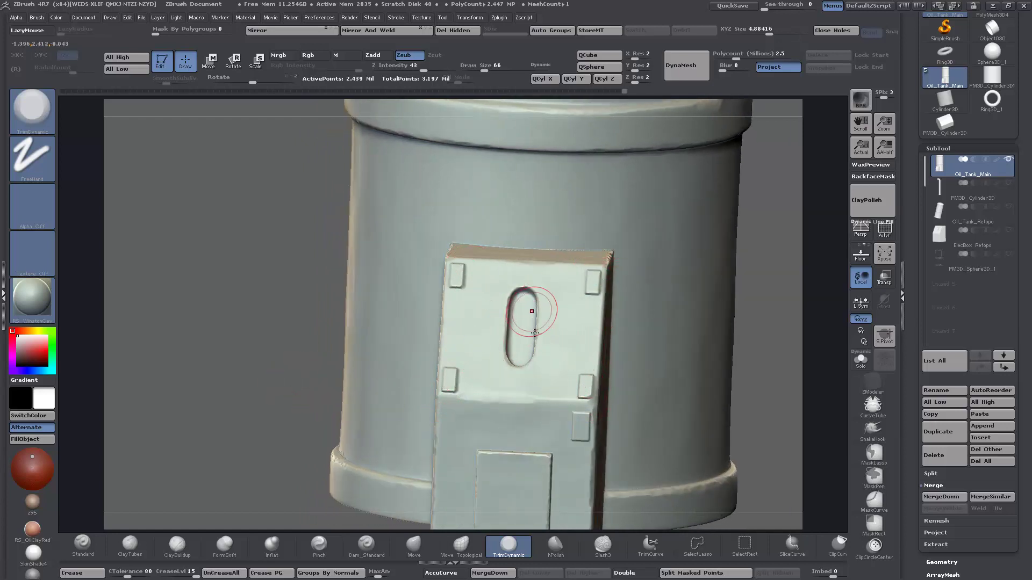
left_click_drag(306, 380, 286, 337)
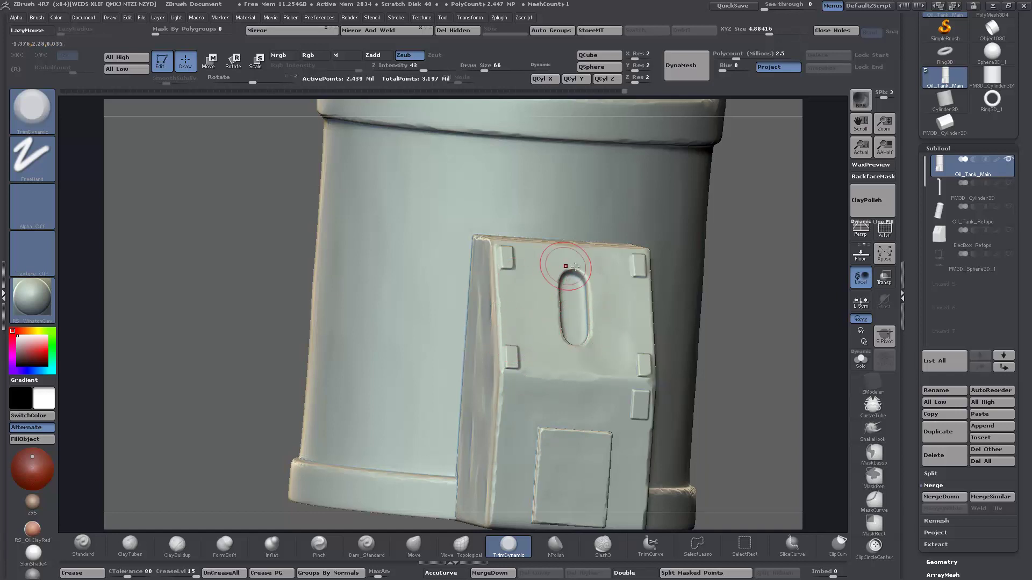
left_click_drag(237, 274, 238, 270)
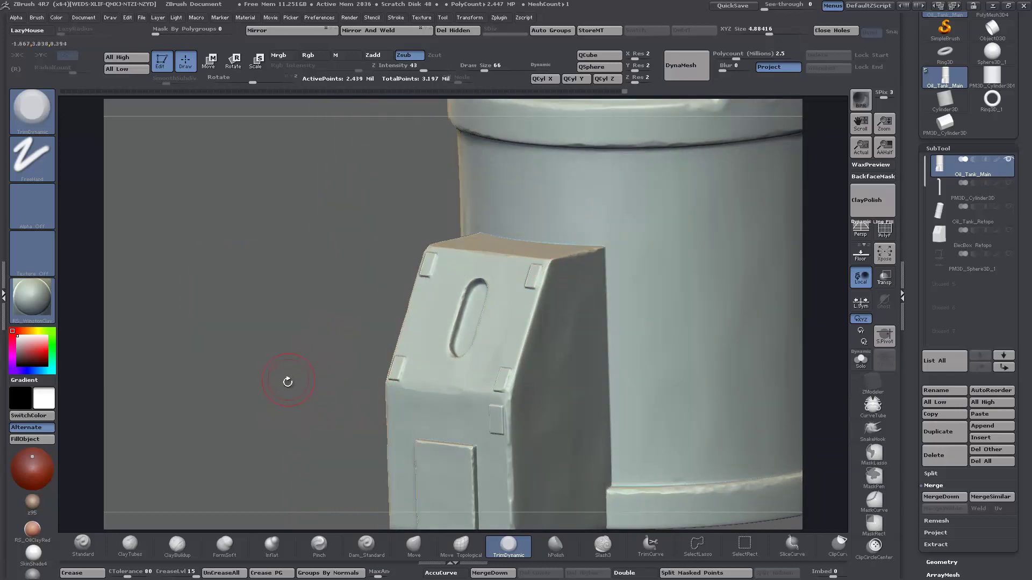
left_click_drag(279, 384, 235, 394)
left_click_drag(260, 350, 281, 389)
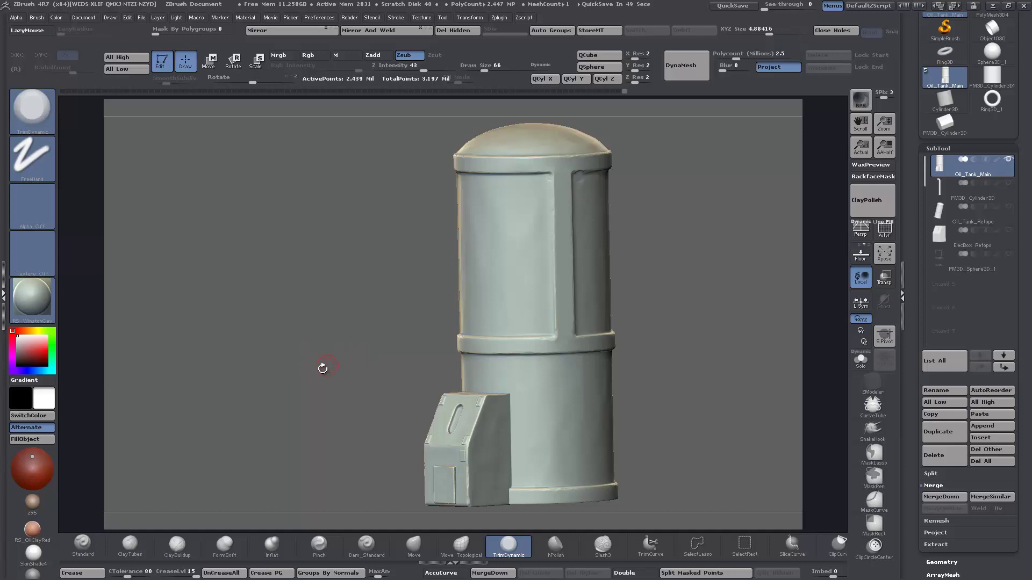
left_click_drag(323, 368, 299, 157)
left_click_drag(251, 359, 207, 300)
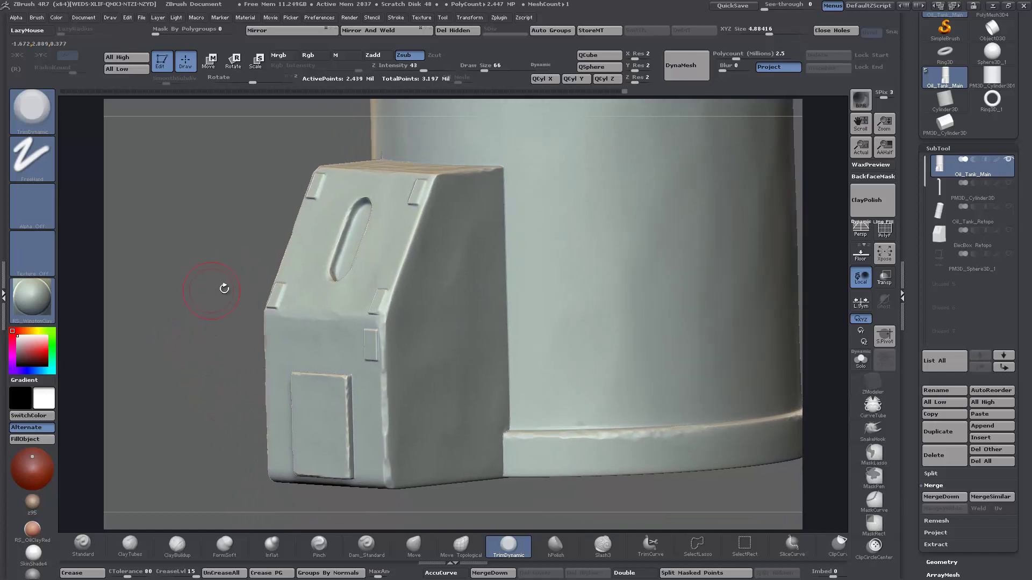
- Try a weld bead down the vertical joint between the electrical box and the tank with WeldingBrush at draw size 42
left_click(3, 295)
left_click(40, 504)
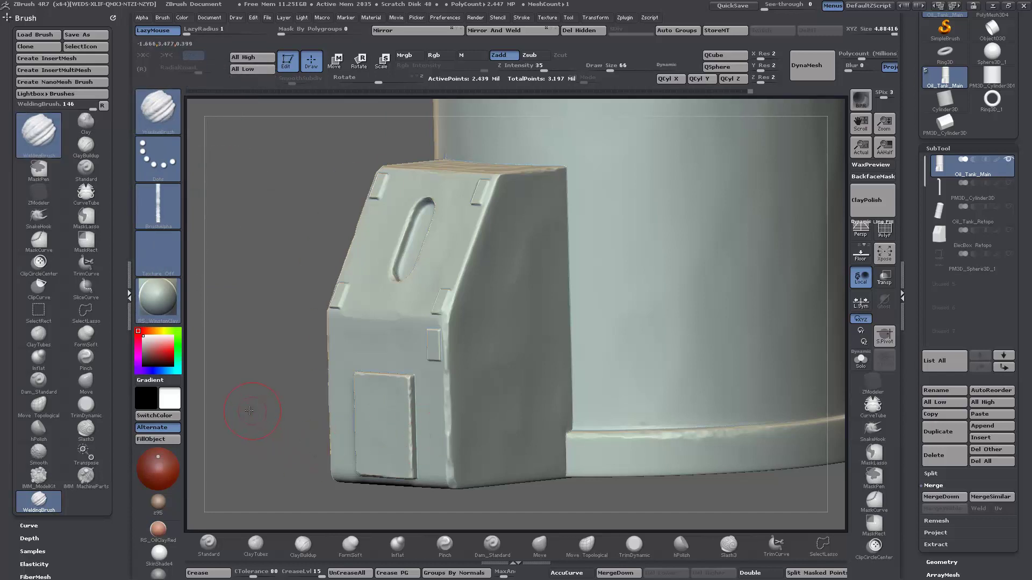
left_click_drag(260, 420, 240, 419)
key("bracketleft")
key("bracketleft")
key("bracketleft")
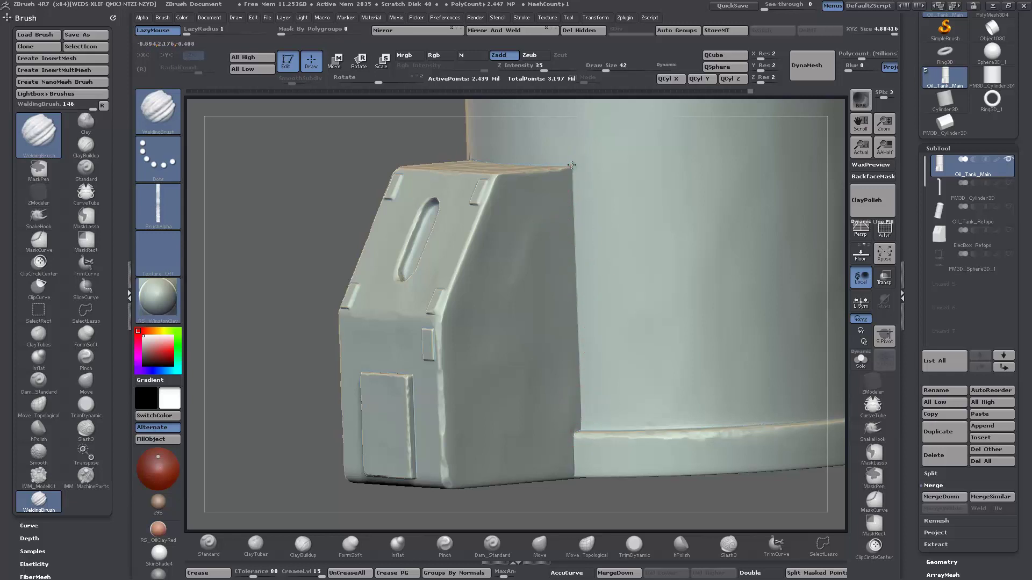
mouse_move(574, 171)
left_mouse_down()
mouse_move(583, 419)
mouse_move(571, 441)
left_mouse_up()
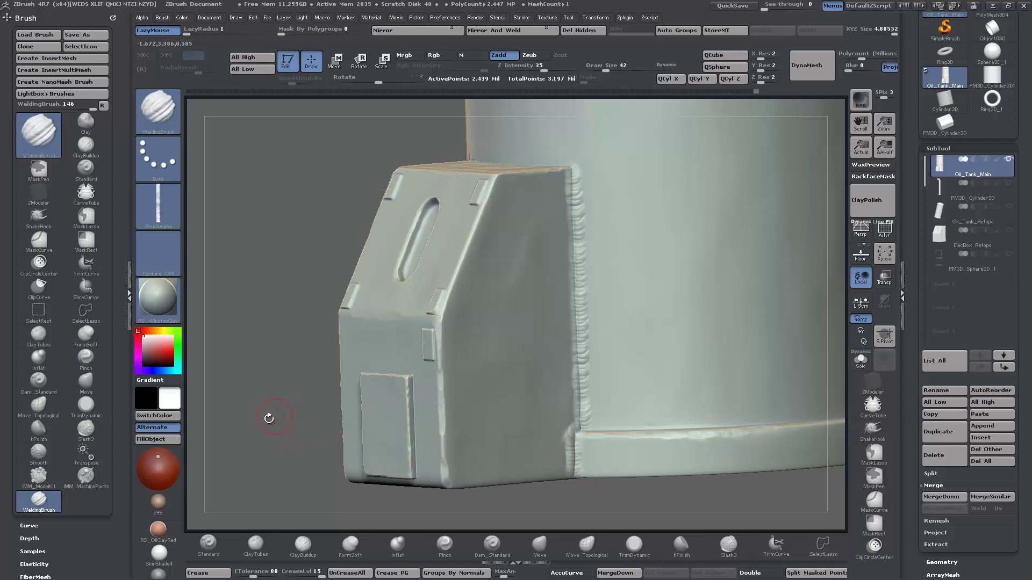
- Check the weld bead against the whole tank and up close, and undo it
left_click_drag(269, 417, 370, 371)
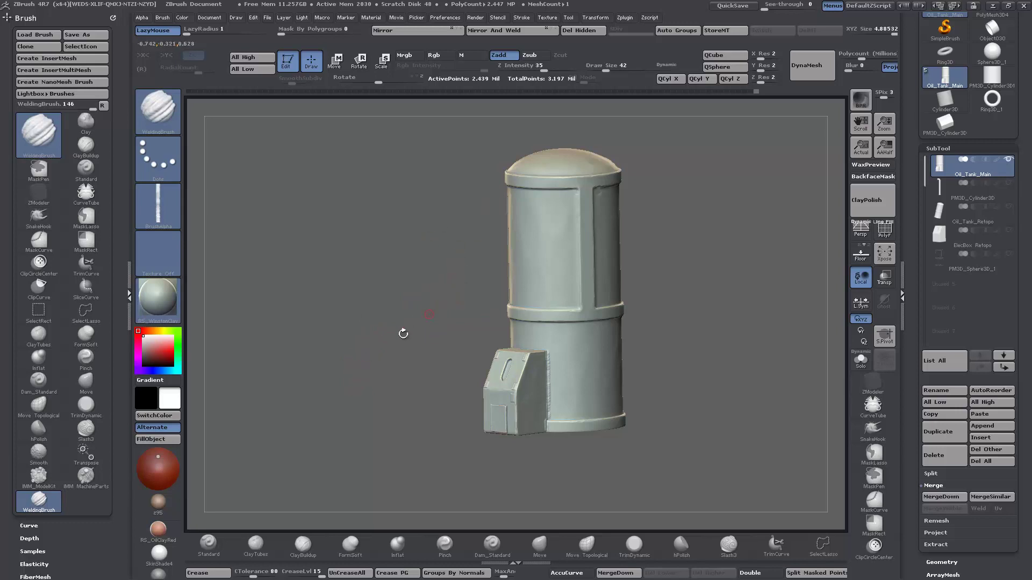
left_click_drag(356, 395, 336, 311, "alt")
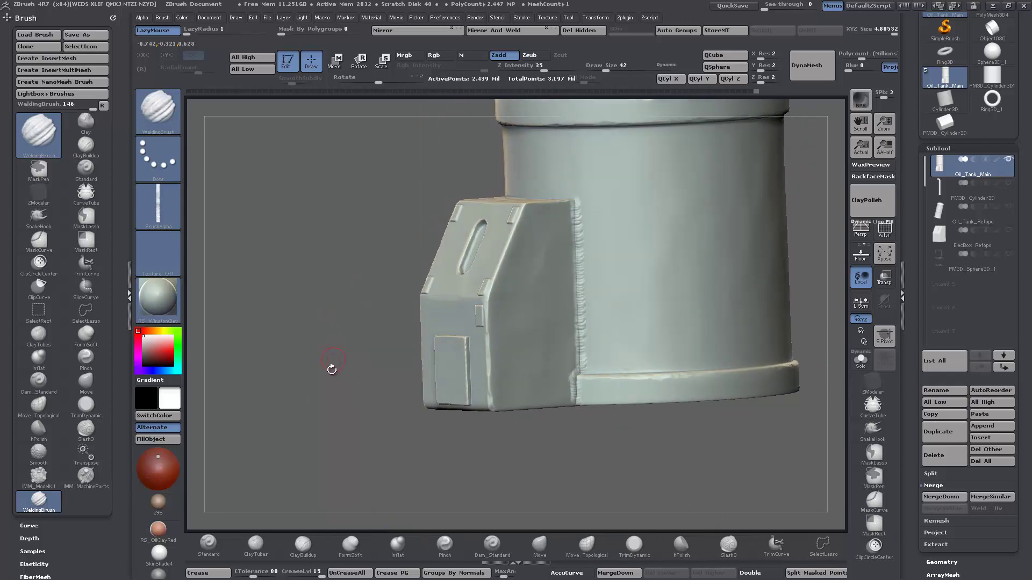
left_click_drag(332, 369, 338, 437, "alt")
key("ctrl")
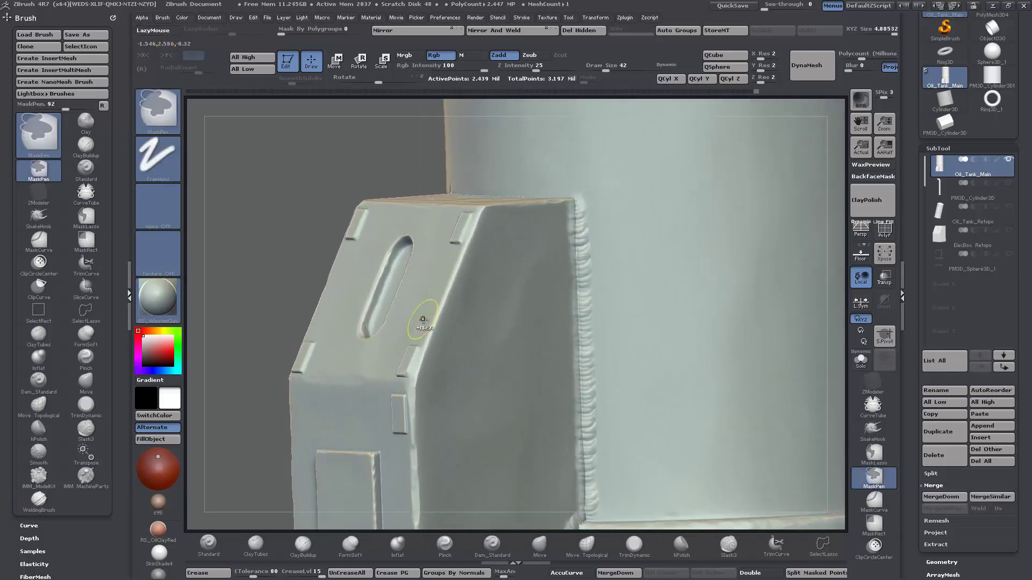
key("ctrl+z")
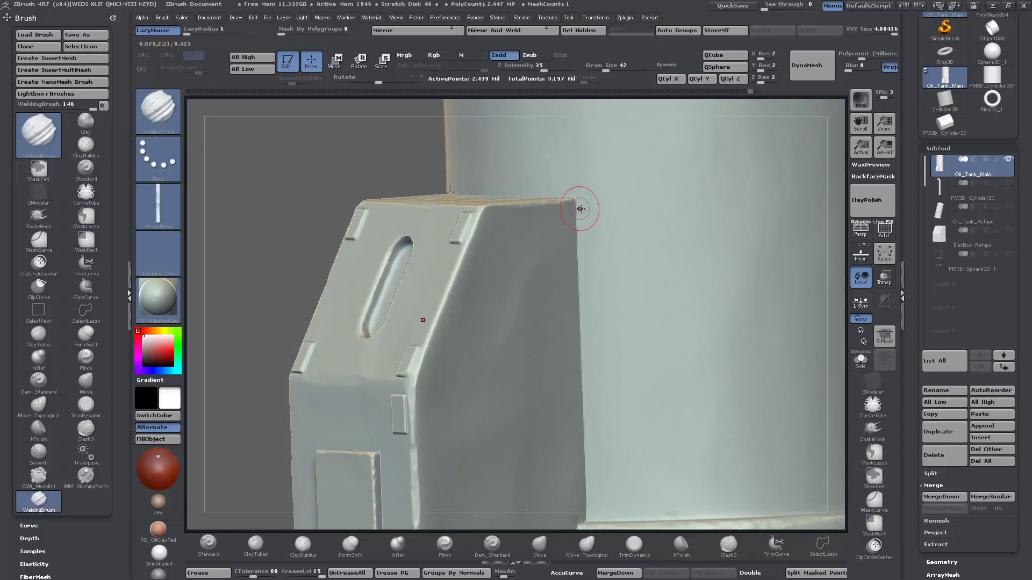
- Try narrower weld beads down the box's vertical joint with WeldingBrush at draw size 30, undoing each attempt
key("bracketleft")
left_click_drag(581, 218, 584, 233)
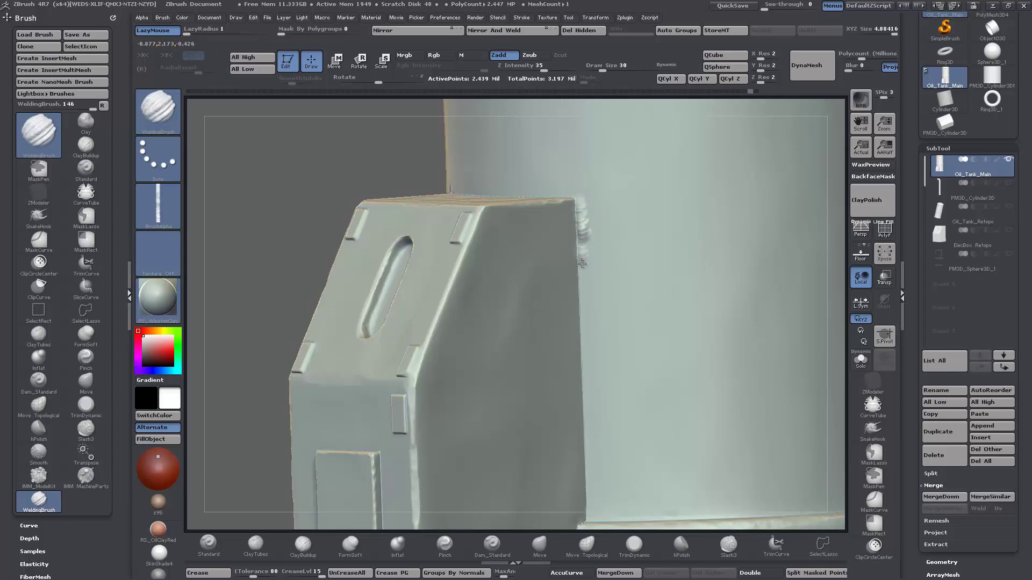
left_click_drag(585, 308, 587, 338)
right_click_drag(415, 240, 555, 236)
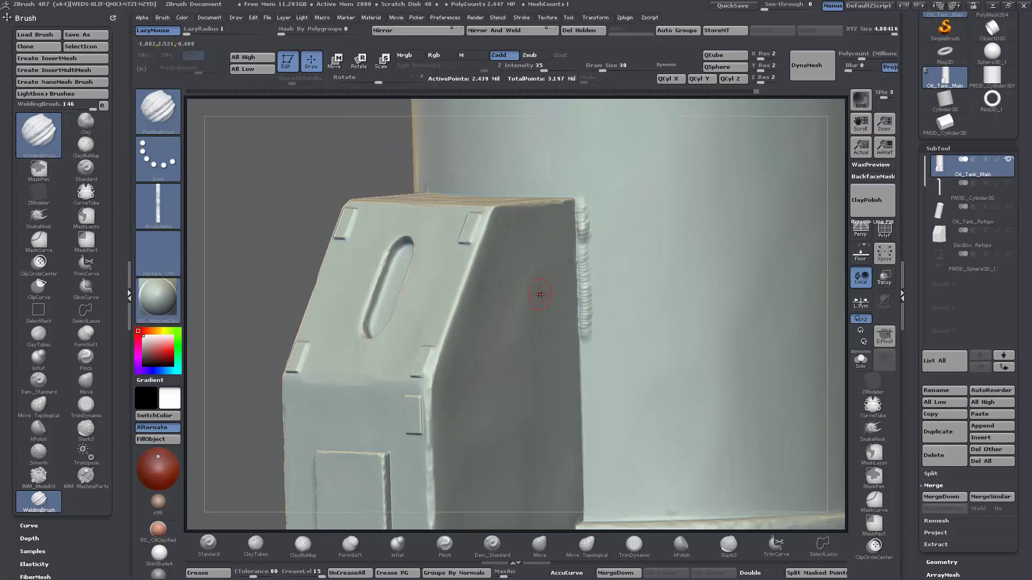
key("ctrl+z")
right_click_drag(260, 174, 520, 177)
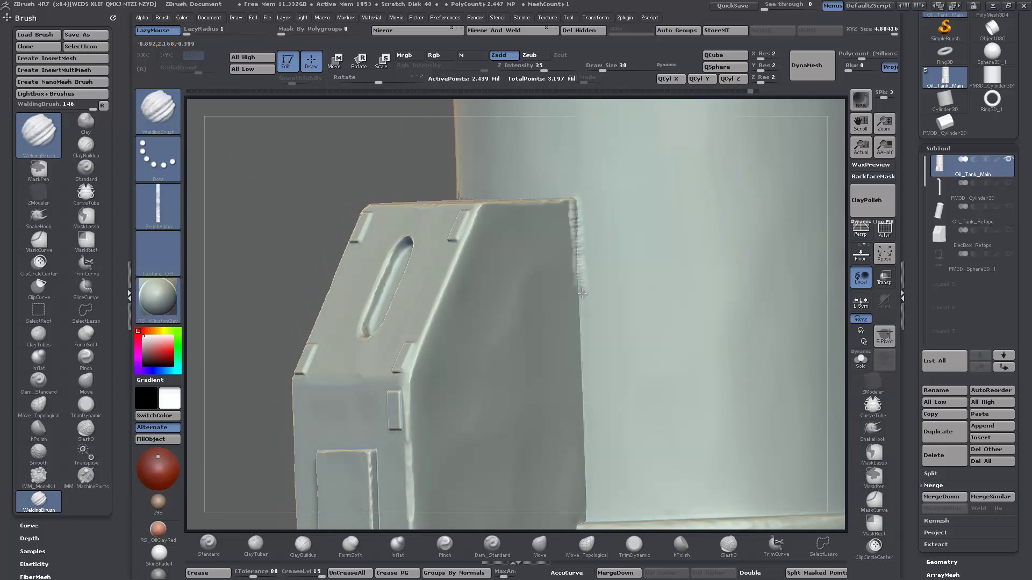
left_click_drag(582, 293, 591, 316)
key("ctrl+z")
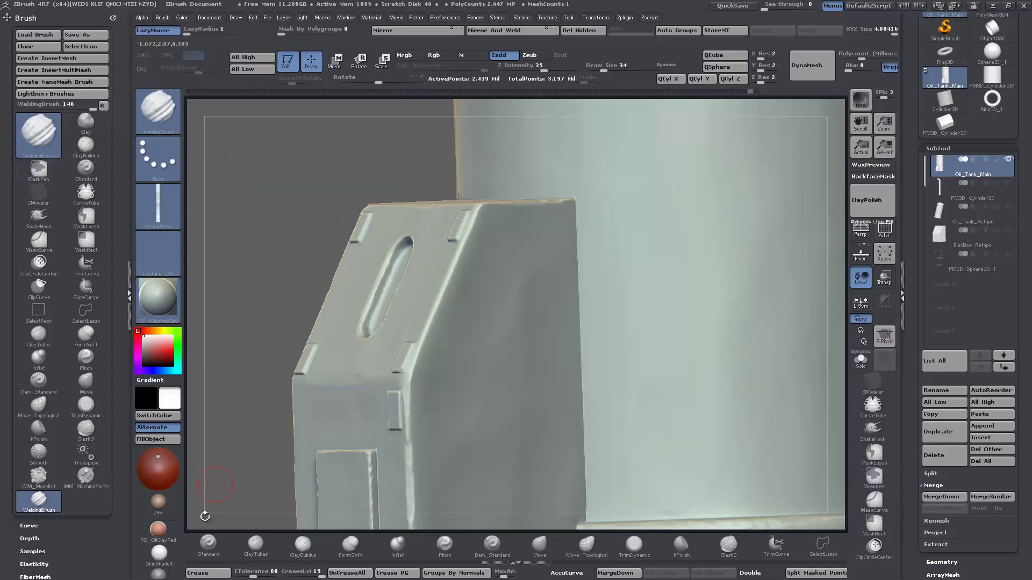
- Build up a thin strip of clay down the box's vertical joint with ClayTubes at draw size 22
left_click(208, 544)
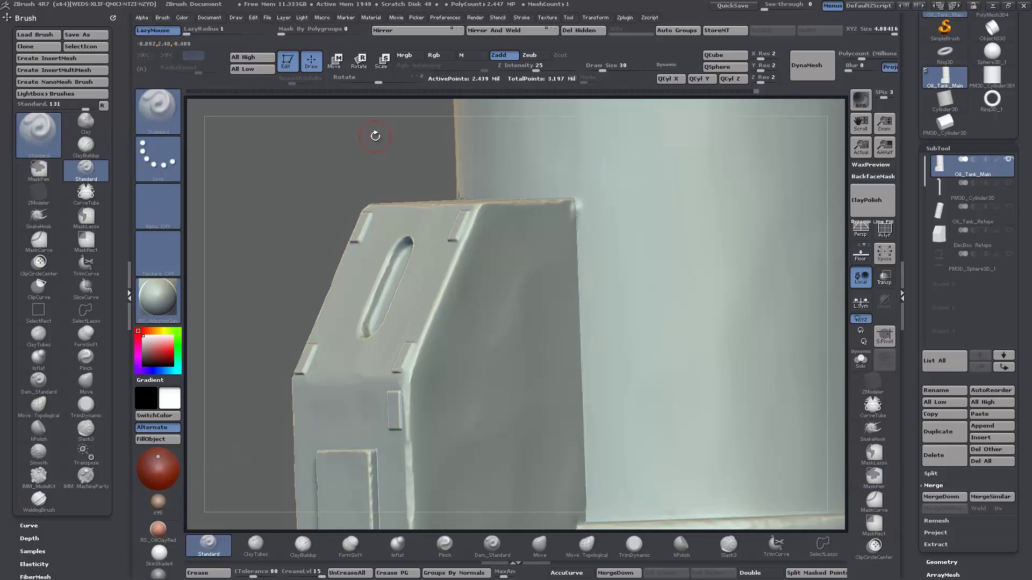
left_click(254, 547)
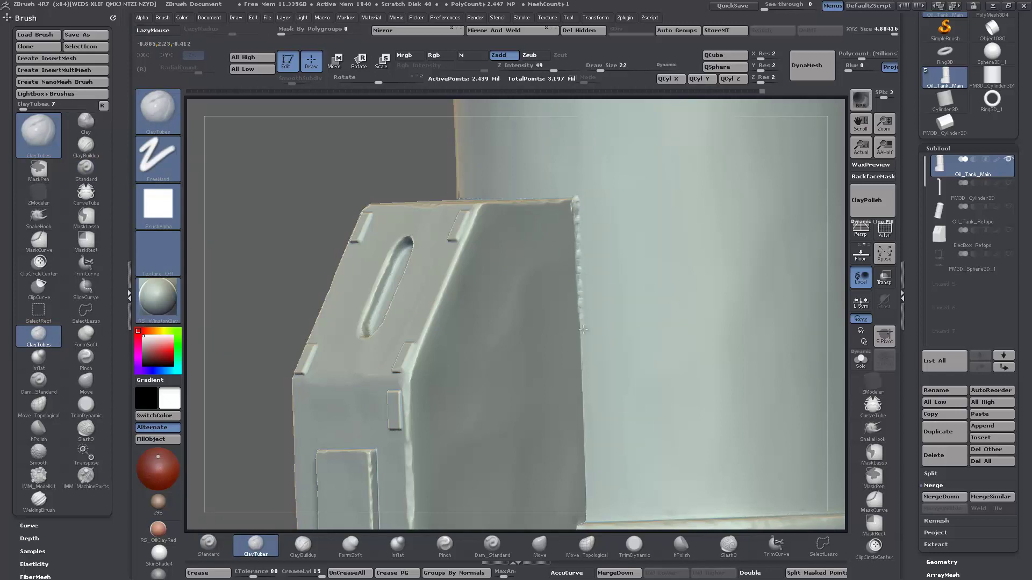
left_click_drag(584, 346, 584, 352)
left_click_drag(285, 296, 291, 257, "alt")
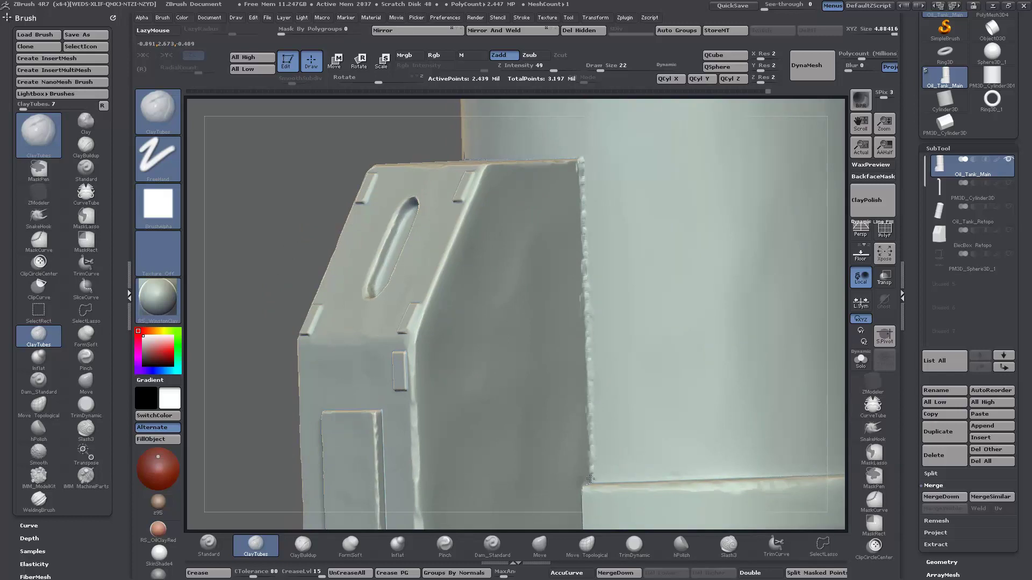
- Run a weld bead over the clay strip from the box's upper corner to the base ring with WeldingBrush at draw size 34
left_click(39, 500)
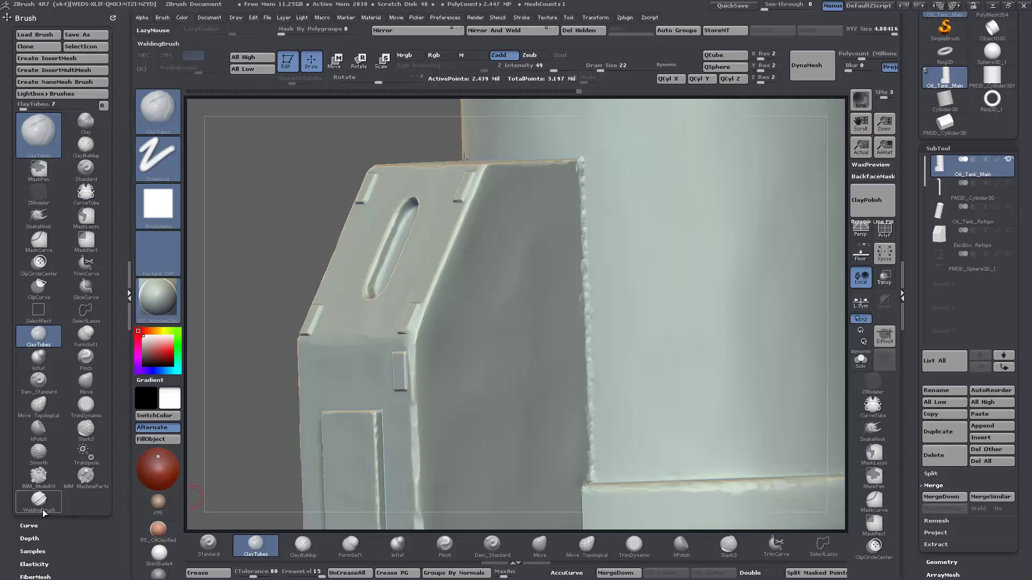
key("]")
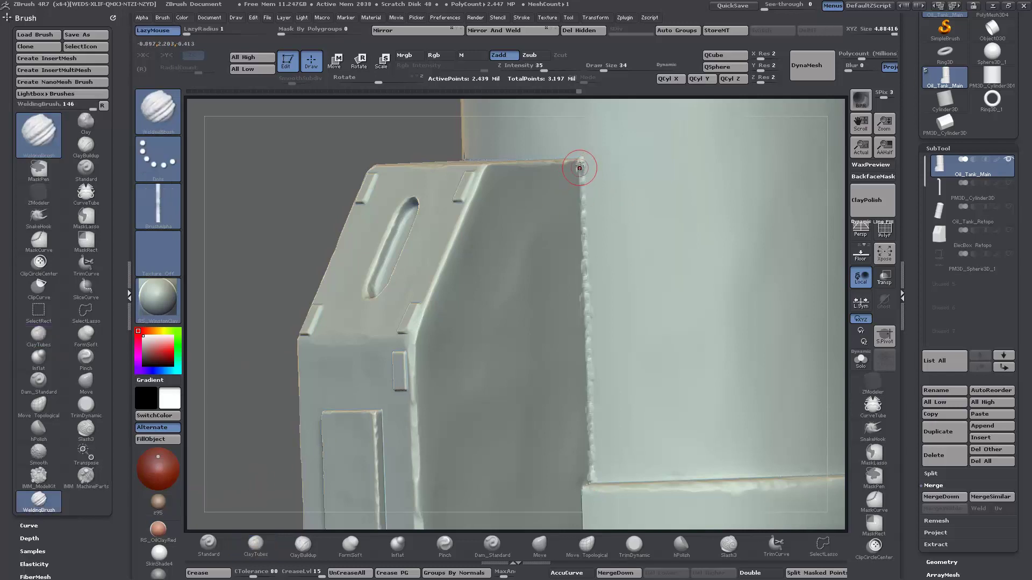
left_click_drag(580, 162, 590, 461)
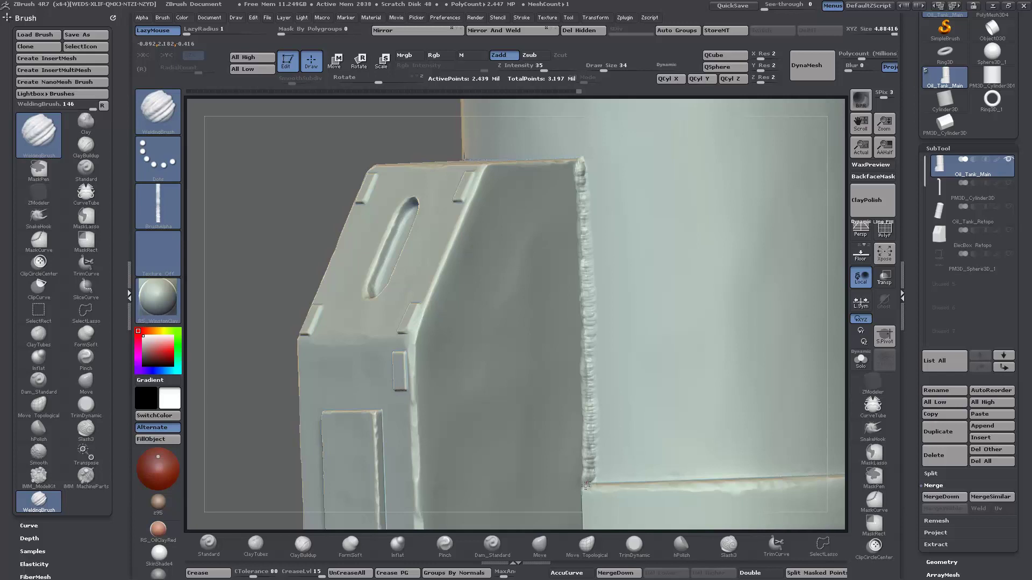
- Fill the joint between the box and the base ring with ClayTubes, and extend the weld bead down over it at draw size 34
left_click_drag(290, 272, 541, 293)
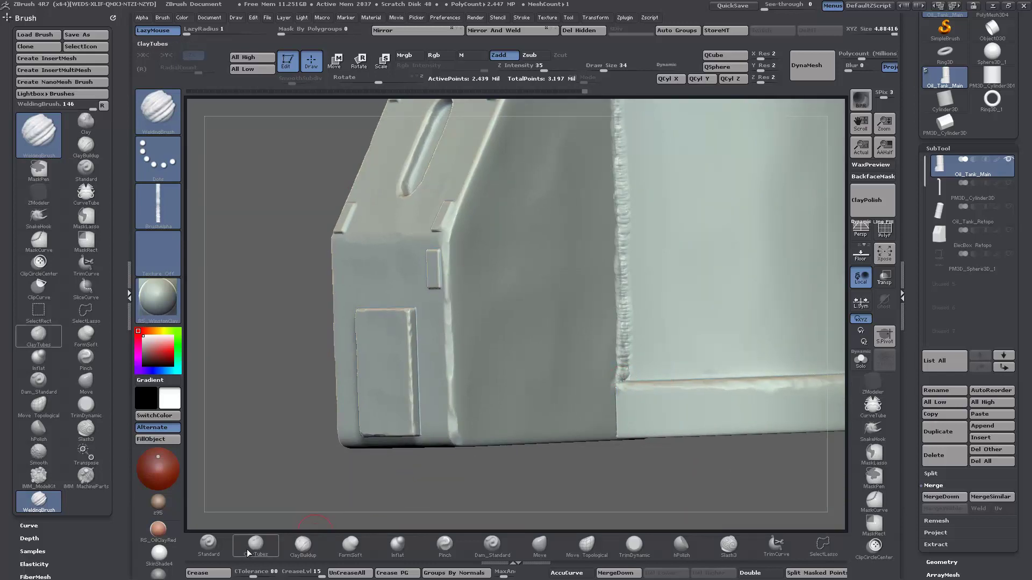
left_click(248, 553)
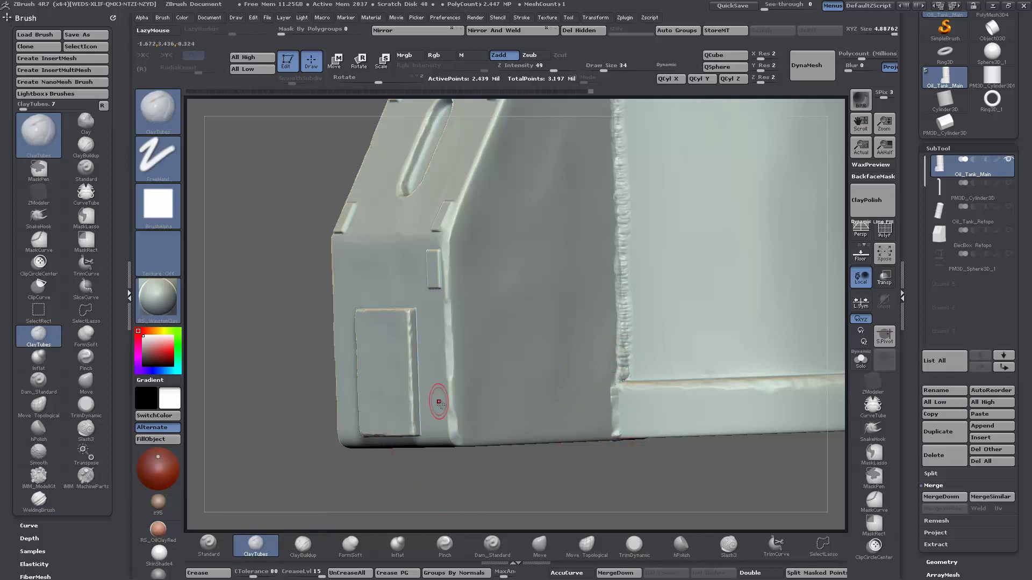
left_click(38, 500)
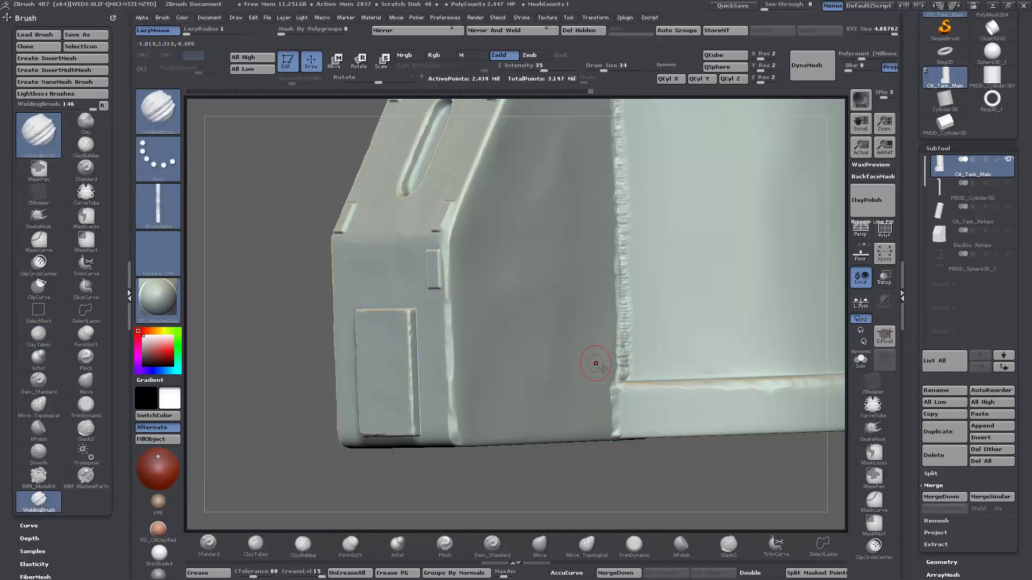
left_click_drag(615, 382, 616, 430)
- Build up clay along the curved joint between the box's top face and the tank with ClayBuildup, and smooth it
left_click_drag(641, 497, 458, 398)
left_click_drag(358, 343, 325, 392)
mouse_move(333, 220)
left_mouse_down("alt")
mouse_move(354, 333)
mouse_move(370, 348)
left_mouse_up("alt")
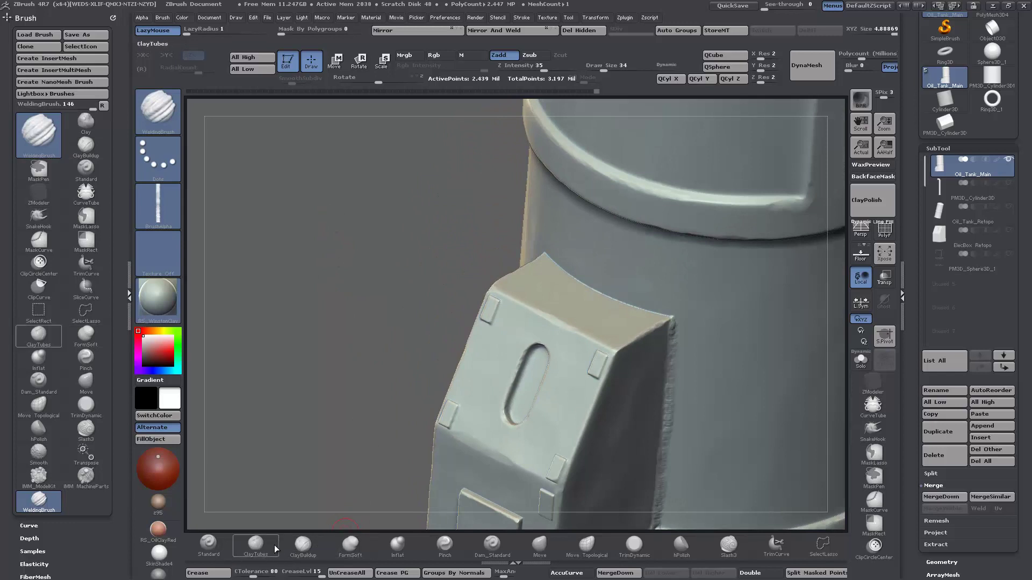
left_click(303, 546)
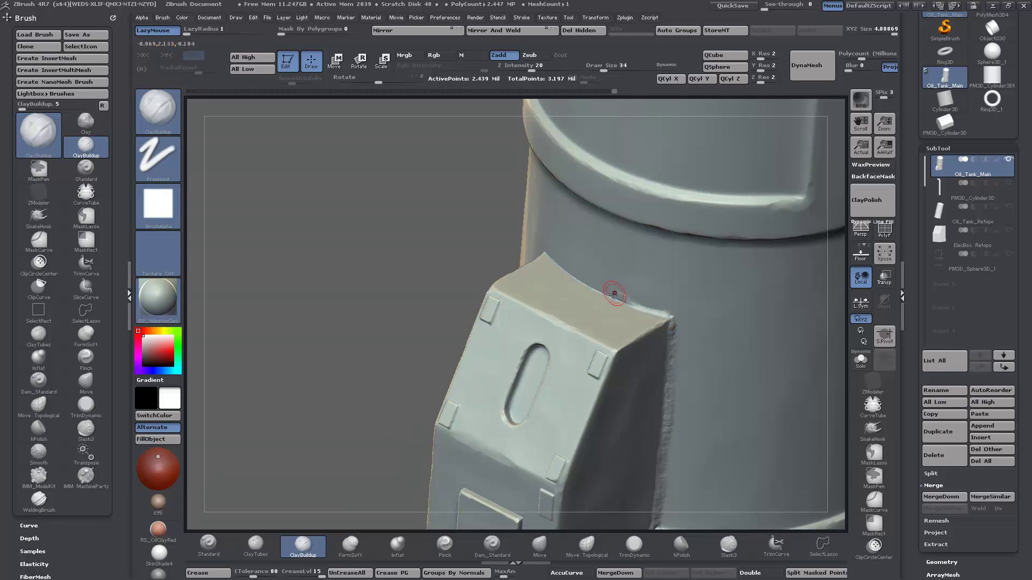
key("ctrl")
left_click_drag(299, 311, 306, 375)
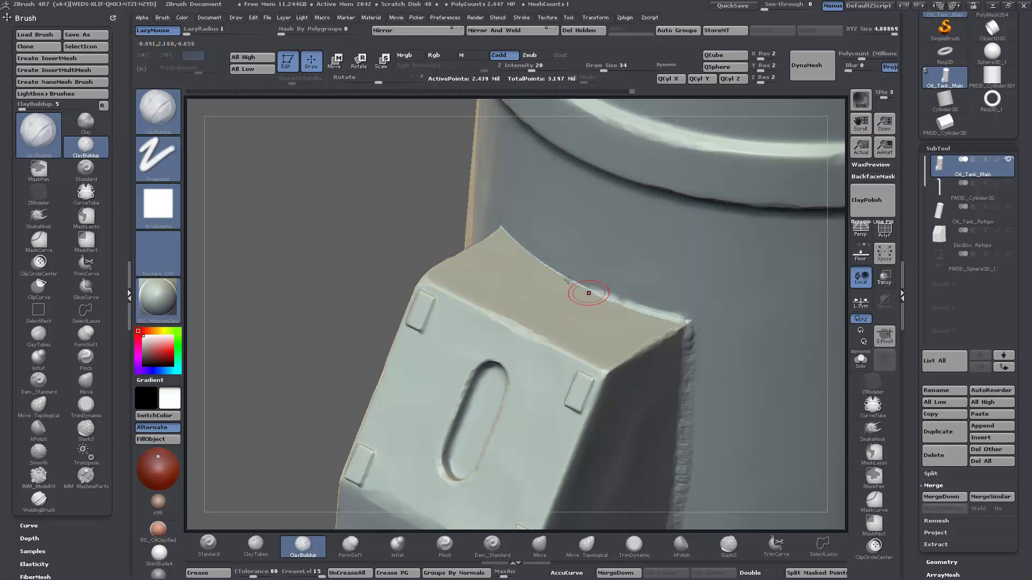
key("shift")
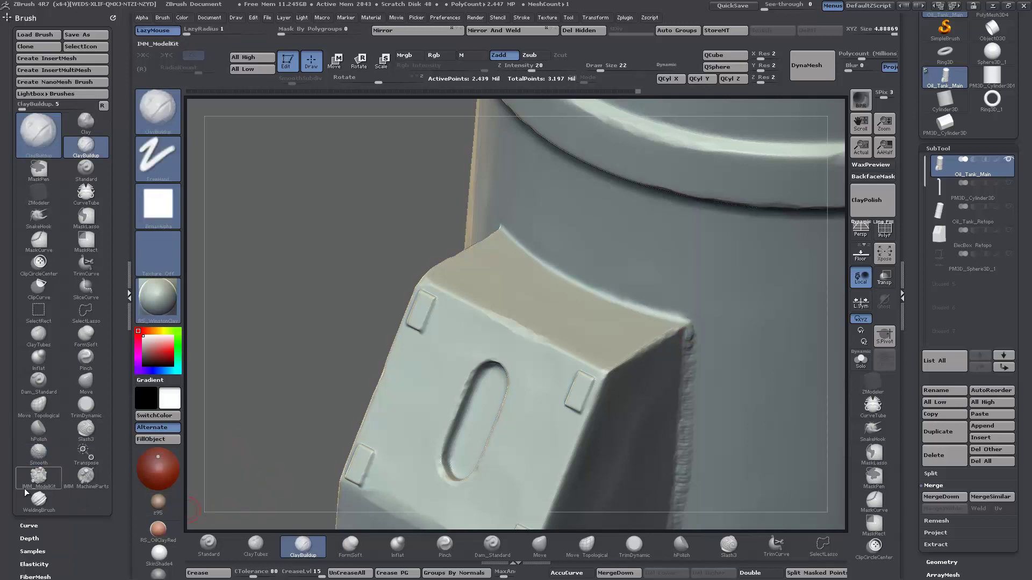
- Run a weld bead with WeldingBrush along the curved joint between the electrical box's top face and the tank
left_click(32, 500)
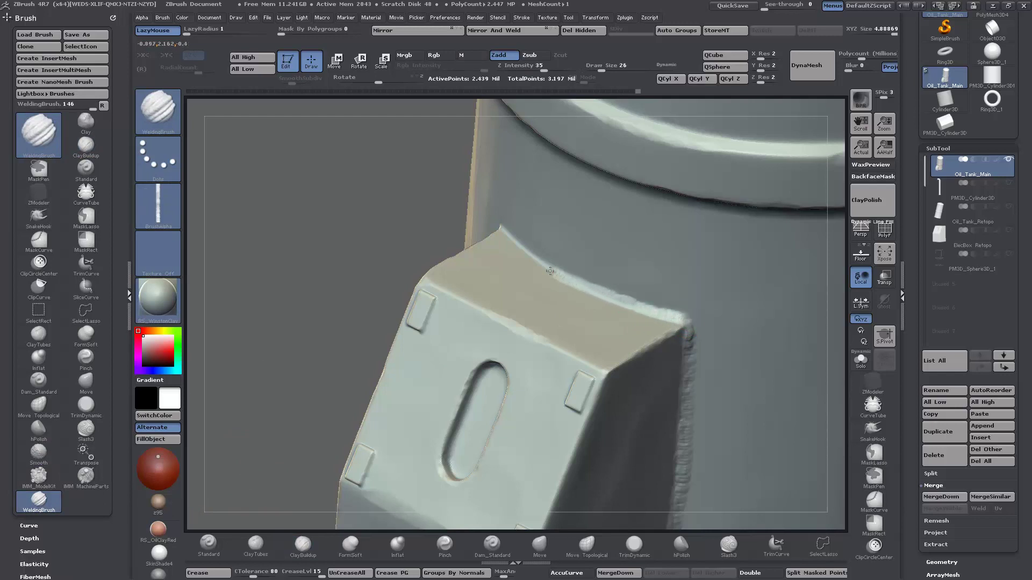
left_click_drag(197, 266, 265, 372)
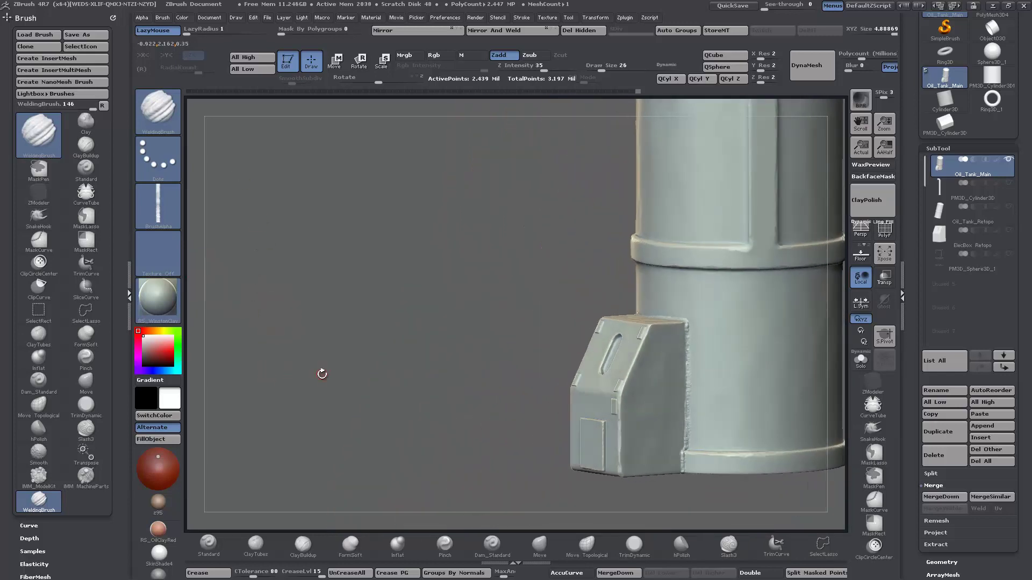
left_click_drag(560, 430, 304, 344)
key("ctrl")
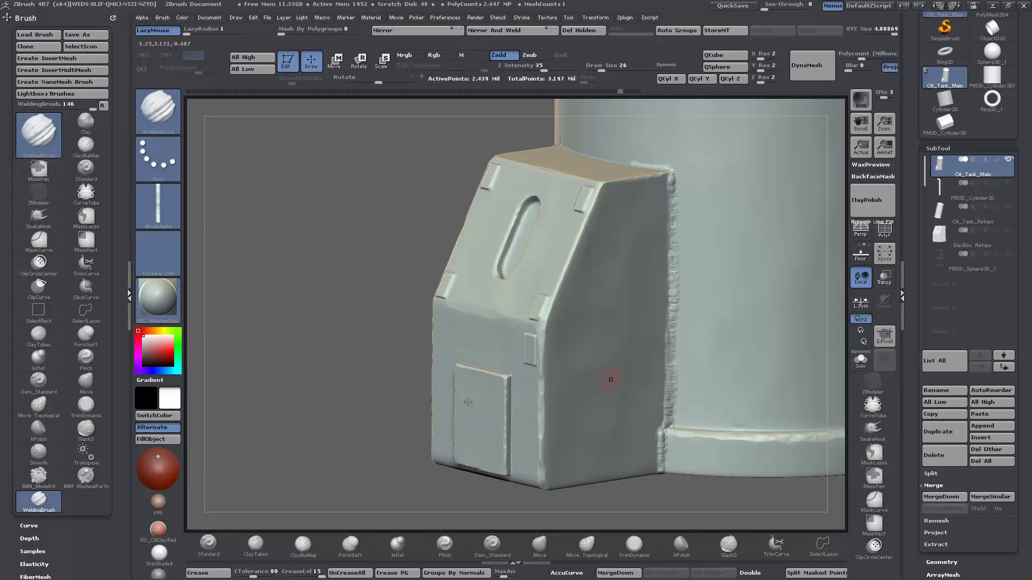
left_click_drag(290, 327, 377, 263)
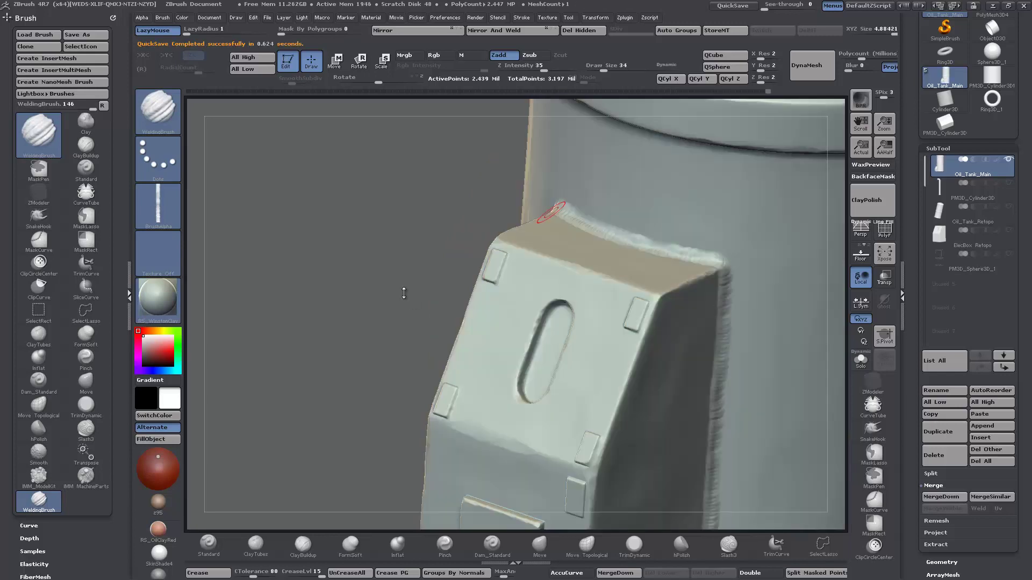
left_click_drag(296, 256, 379, 323)
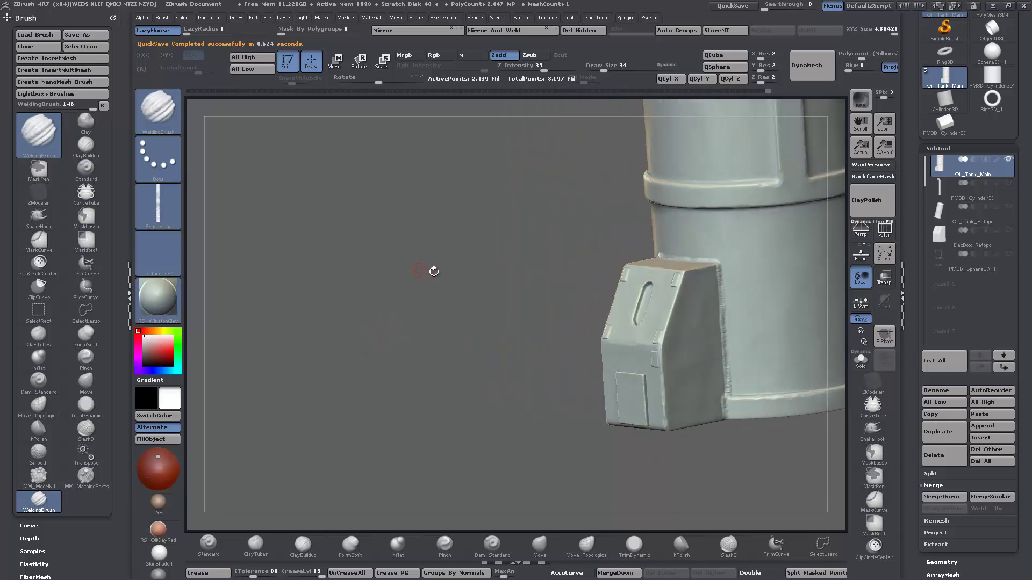
- Try a weld bead along the rim where the domed cap meets the upper ring with WeldingBrush at draw size 42
left_click_drag(419, 271, 591, 421)
left_click_drag(451, 383, 692, 320)
left_click_drag(484, 252, 430, 344)
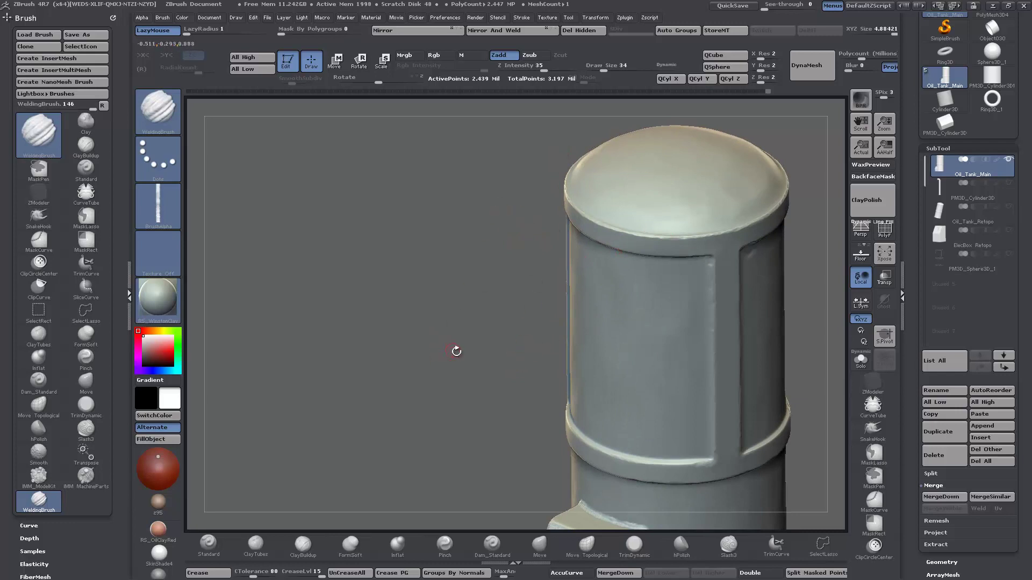
left_click_drag(430, 370, 543, 352, "alt")
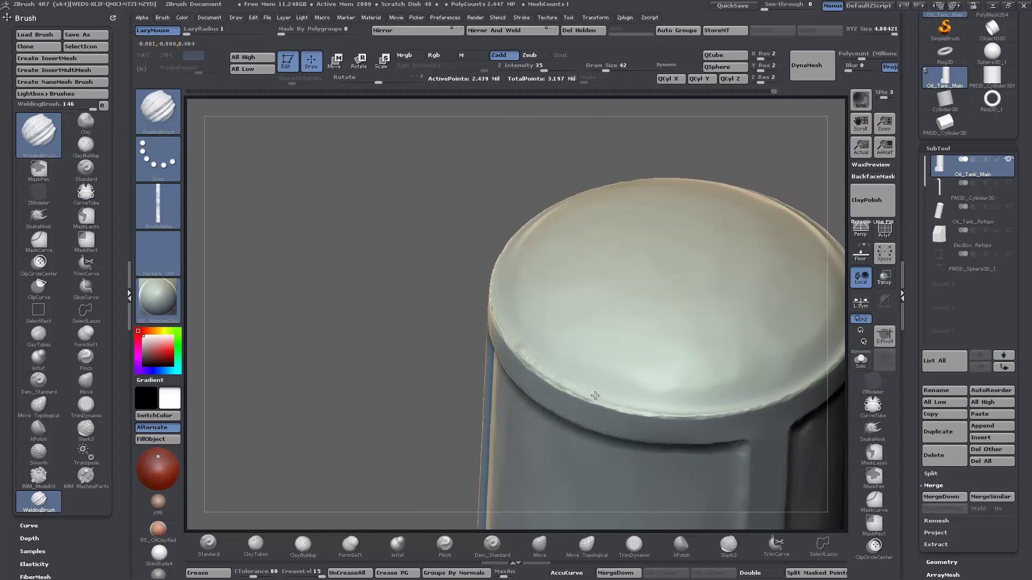
left_click_drag(387, 323, 274, 308)
mouse_move(320, 339)
left_mouse_down()
mouse_move(315, 371)
mouse_move(425, 362)
left_mouse_up()
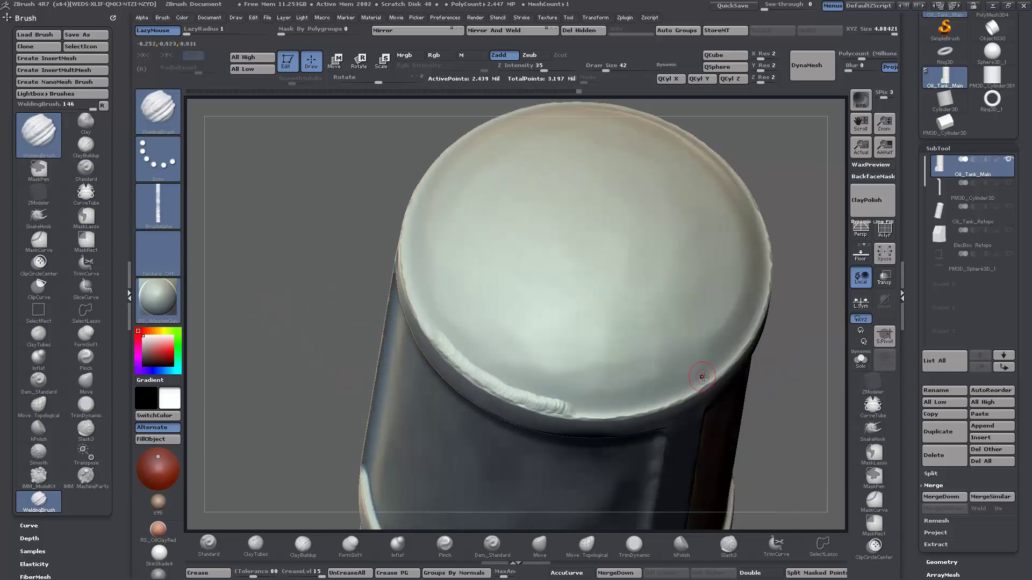
key("ctrl+z")
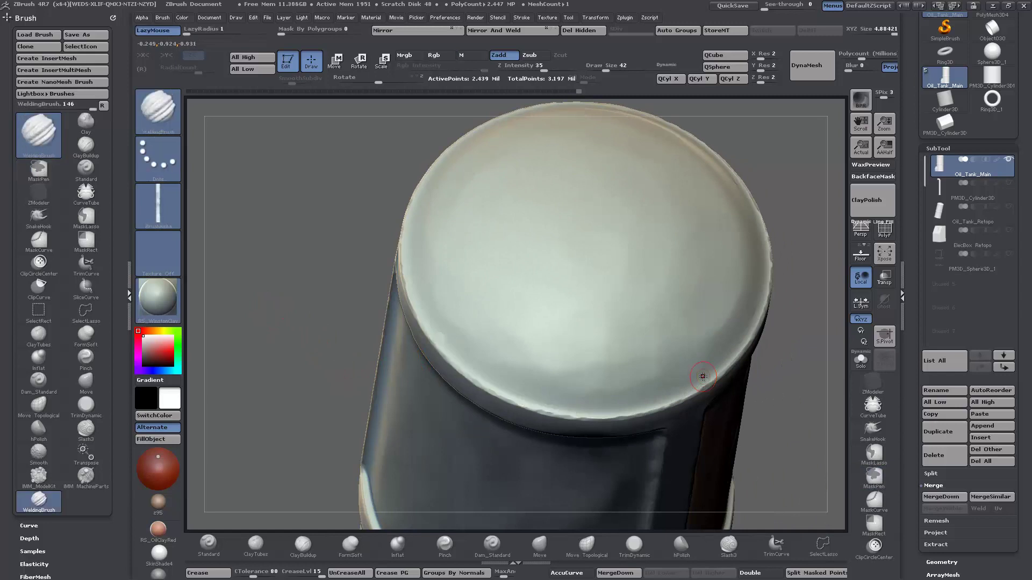
- Turn on symmetry and run weld beads around the domed cap's rim with WeldingBrush at draw size 42
key("x")
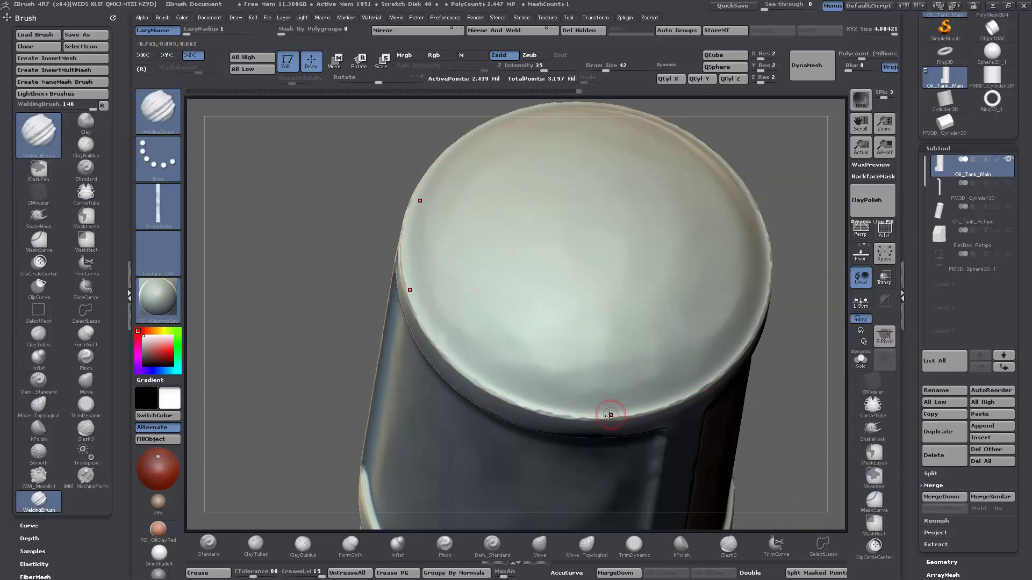
mouse_move(574, 413)
left_mouse_down()
mouse_move(664, 402)
mouse_move(729, 362)
left_mouse_up()
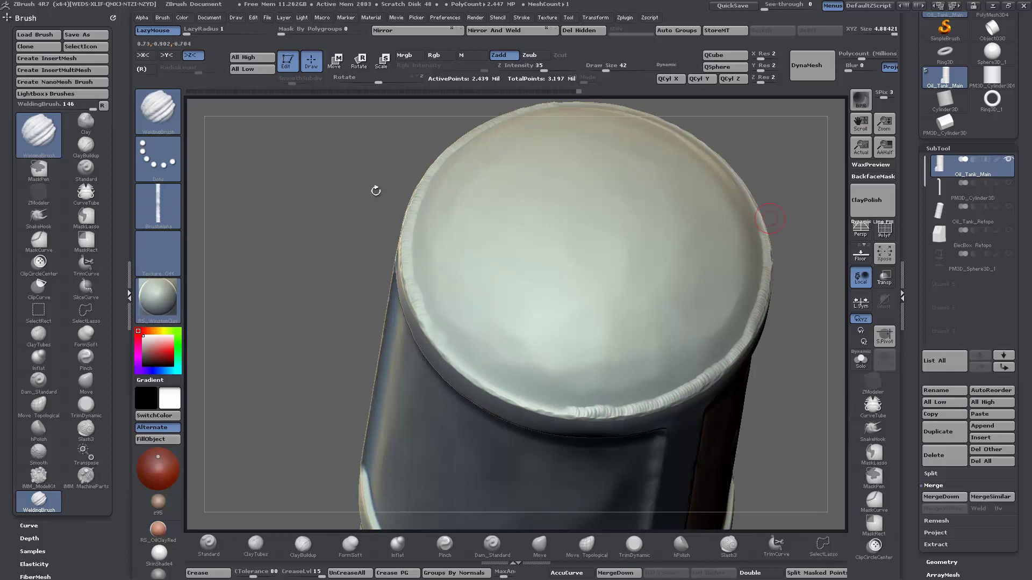
left_click_drag(376, 191, 755, 309)
left_click_drag(785, 172, 762, 276)
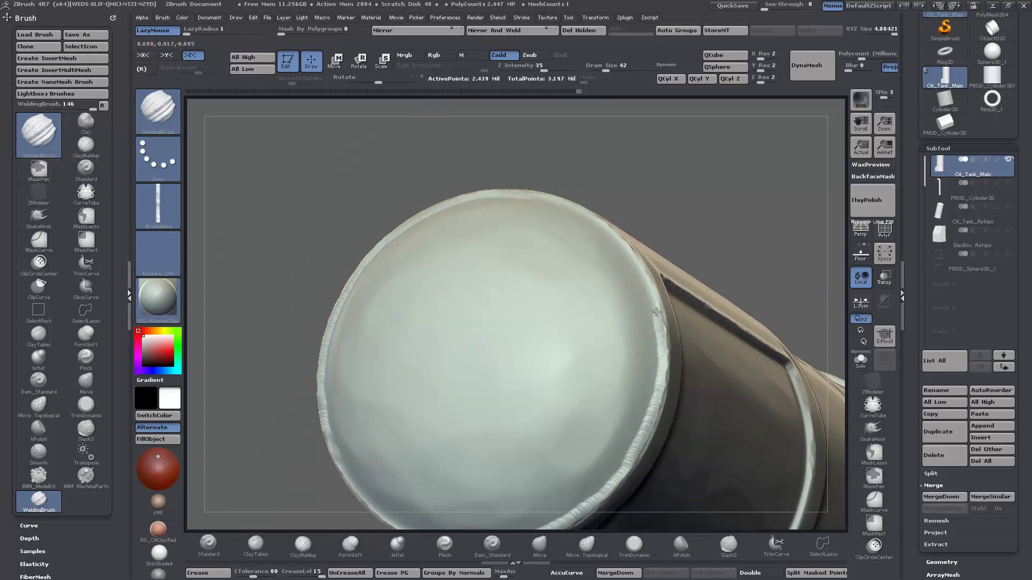
- Turn off symmetry and fill the remaining gaps in the weld bead around the domed cap's rim
left_click_drag(640, 182, 723, 196)
key("x")
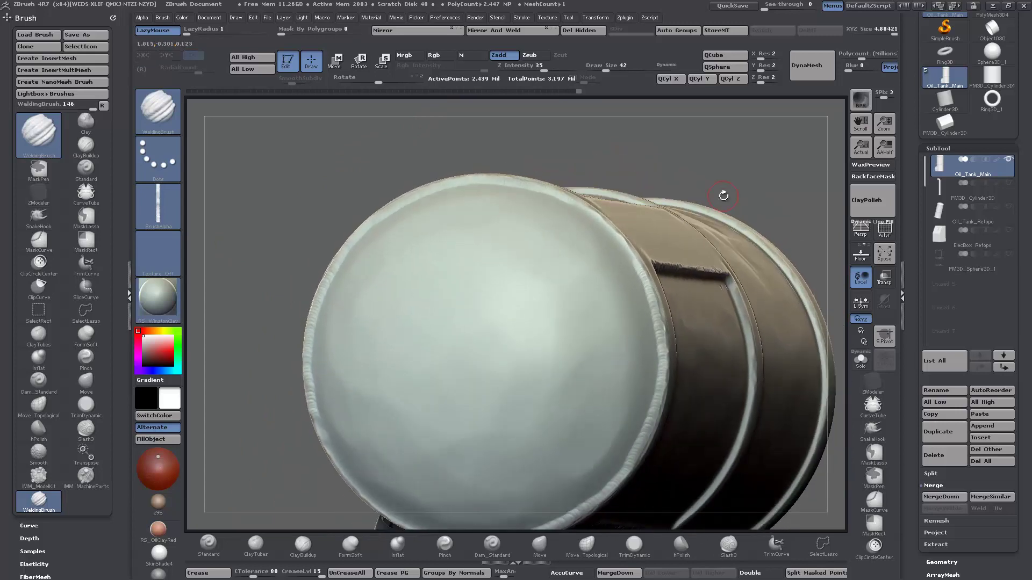
left_click_drag(572, 135, 594, 211)
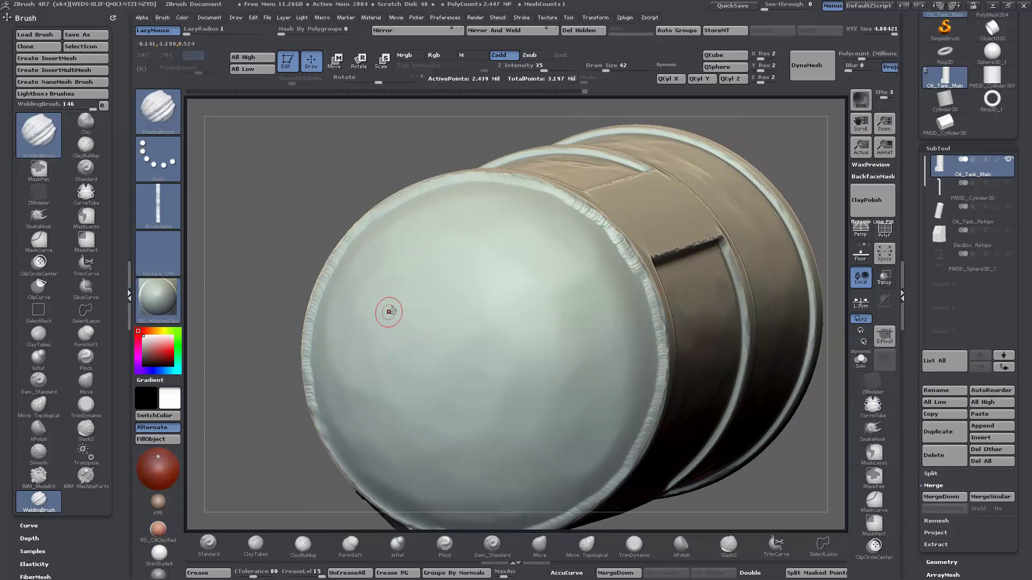
left_click_drag(387, 306, 457, 291)
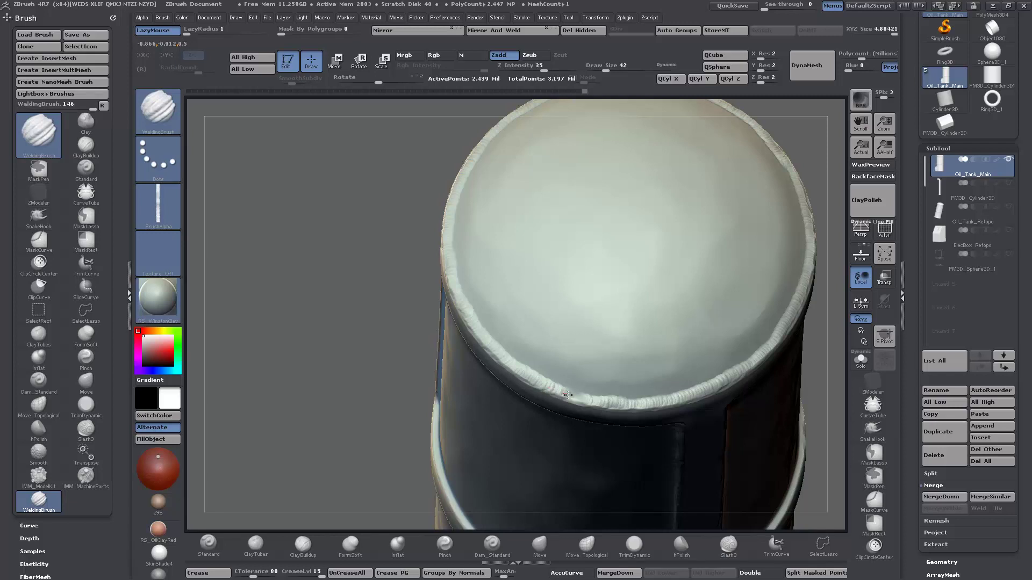
left_click_drag(568, 395, 604, 410)
- Carve a seam between a vertical strip's base and the middle ring with Dam_Standard, and run a weld bead over it with WeldingBrush
key("f")
left_click_drag(311, 403, 688, 441)
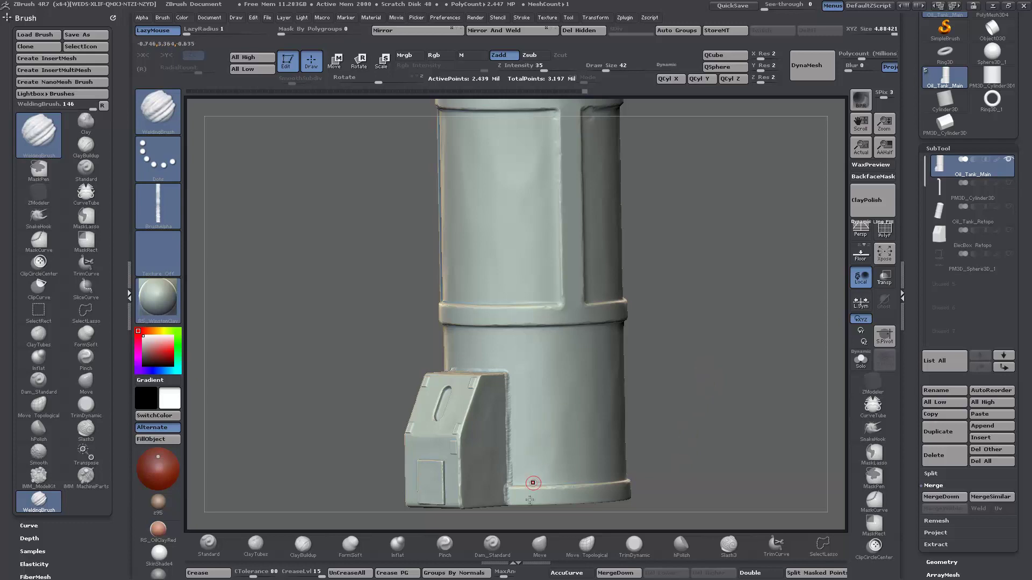
left_click(495, 540)
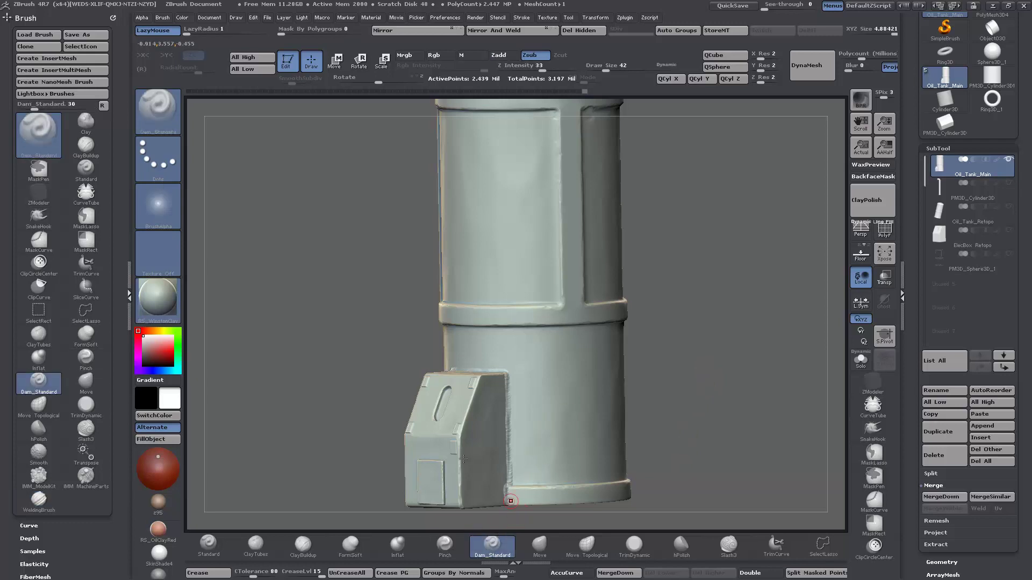
left_click_drag(346, 376, 288, 359)
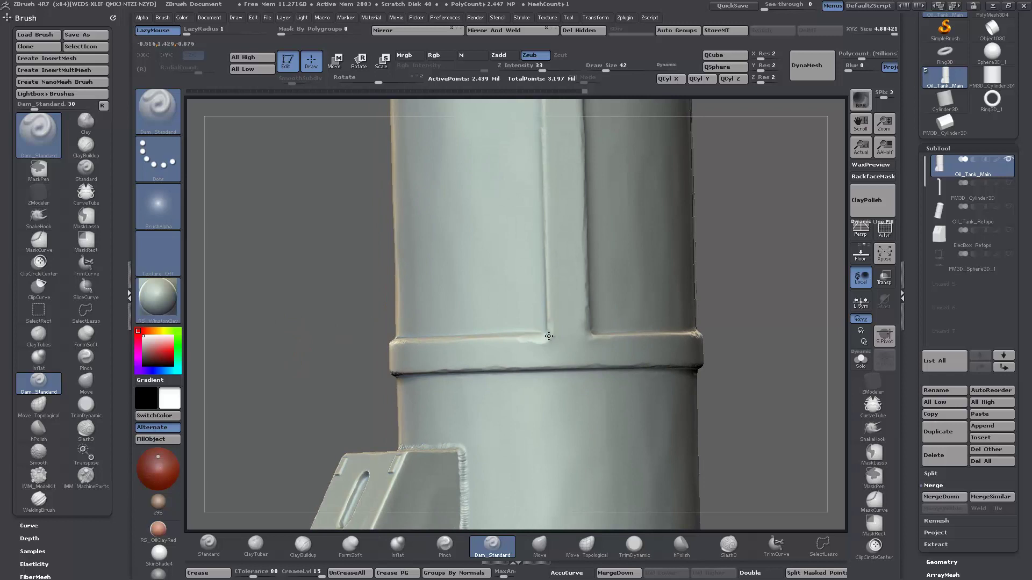
left_click_drag(632, 312, 539, 331)
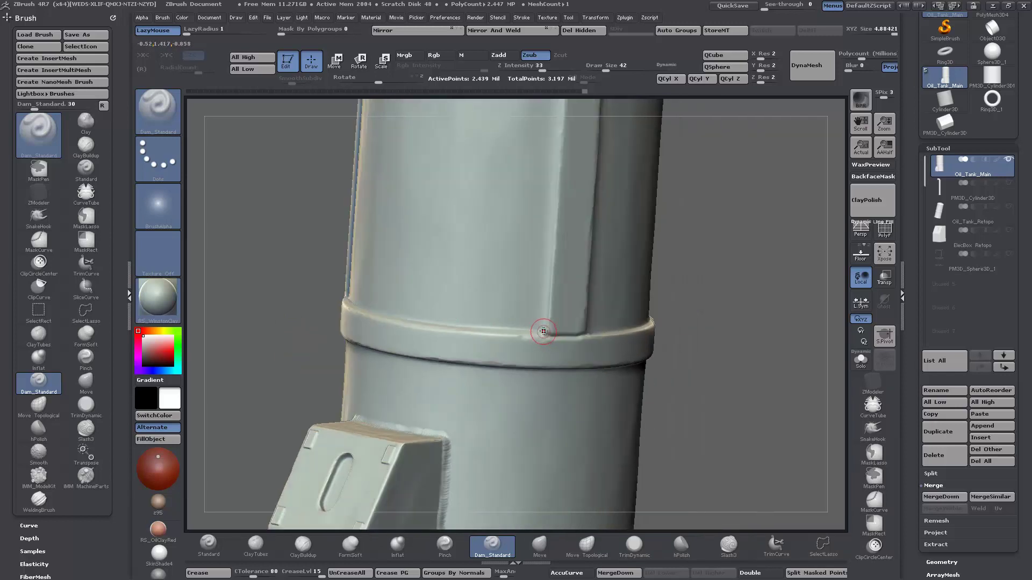
left_click_drag(749, 397, 702, 396)
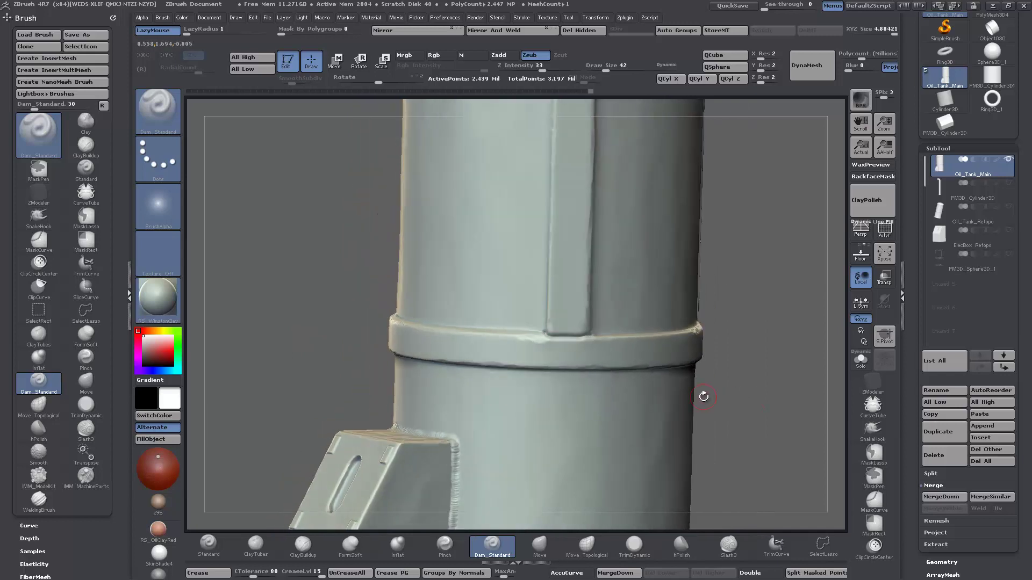
left_click(48, 509)
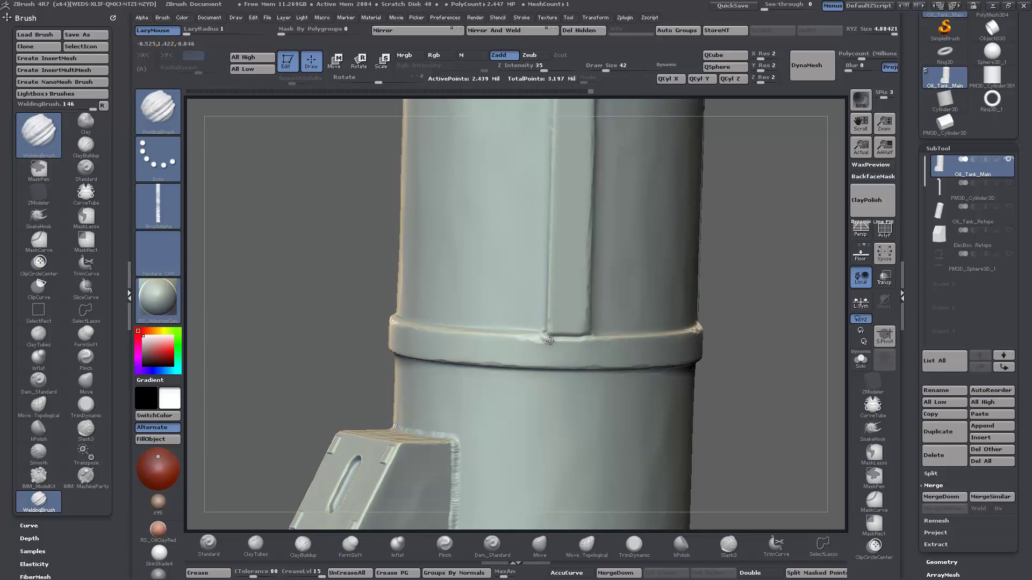
left_click_drag(793, 370, 758, 360)
- Carve a seam where the same strip's top meets the upper ring with Dam_Standard, and cover it with a WeldingBrush bead
left_click_drag(274, 299, 408, 484)
left_click(491, 546)
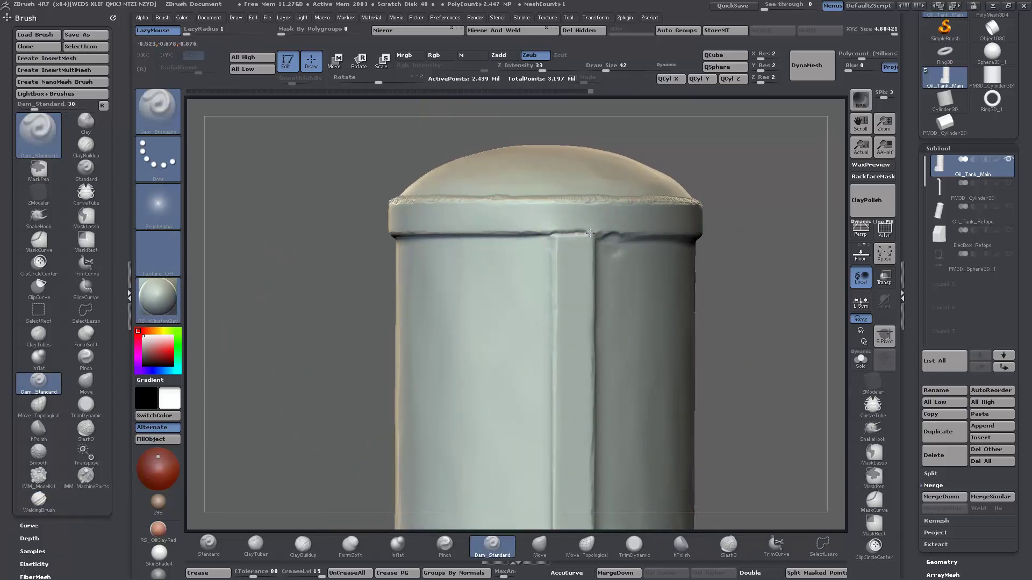
left_click(38, 500)
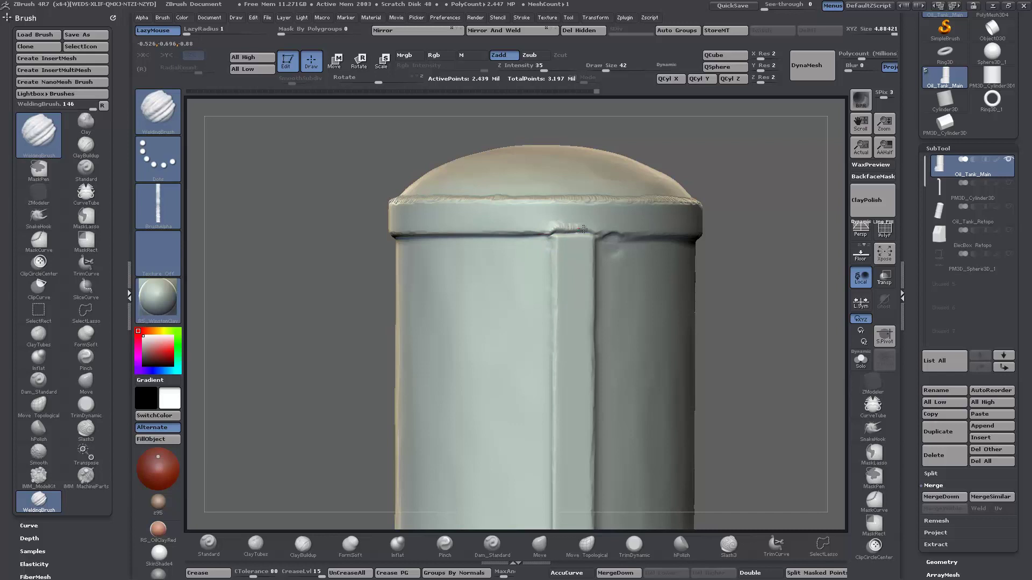
- Carve a seam across the base of another vertical strip where it meets the middle ring with Dam_Standard
left_click_drag(271, 385, 444, 430)
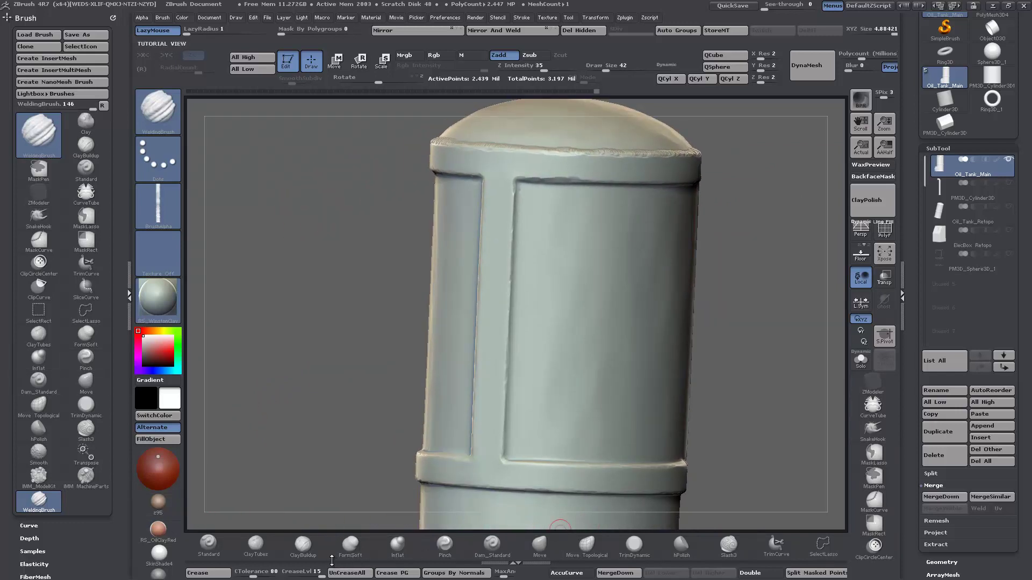
left_click(492, 545)
left_click_drag(332, 410, 343, 426)
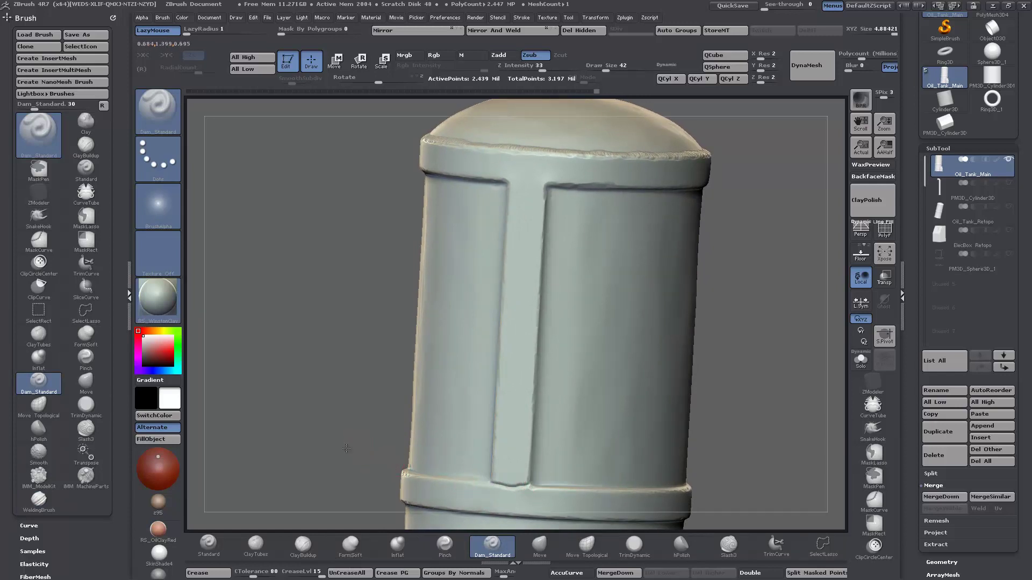
left_click_drag(392, 472, 345, 444)
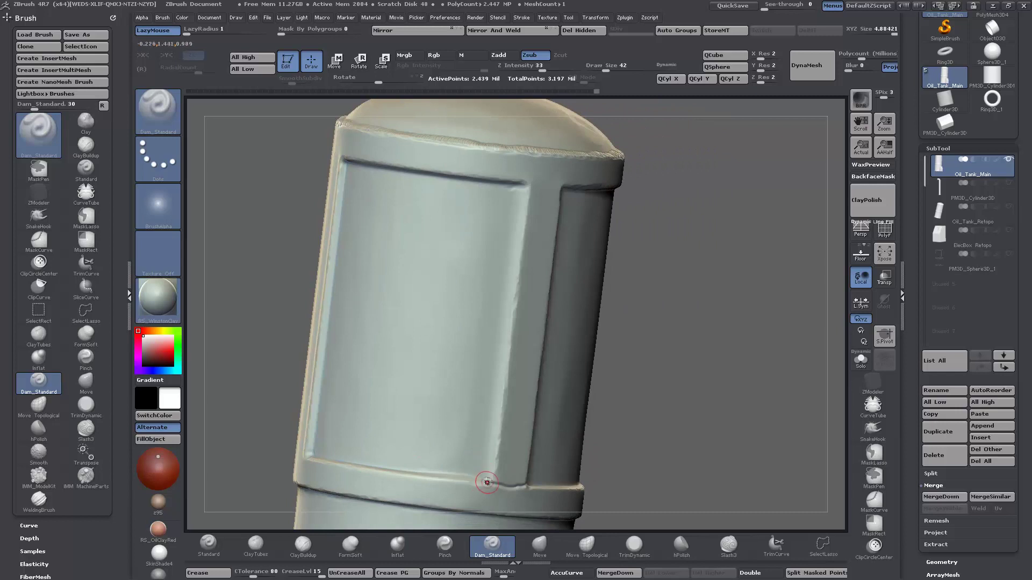
left_click_drag(674, 462, 671, 470)
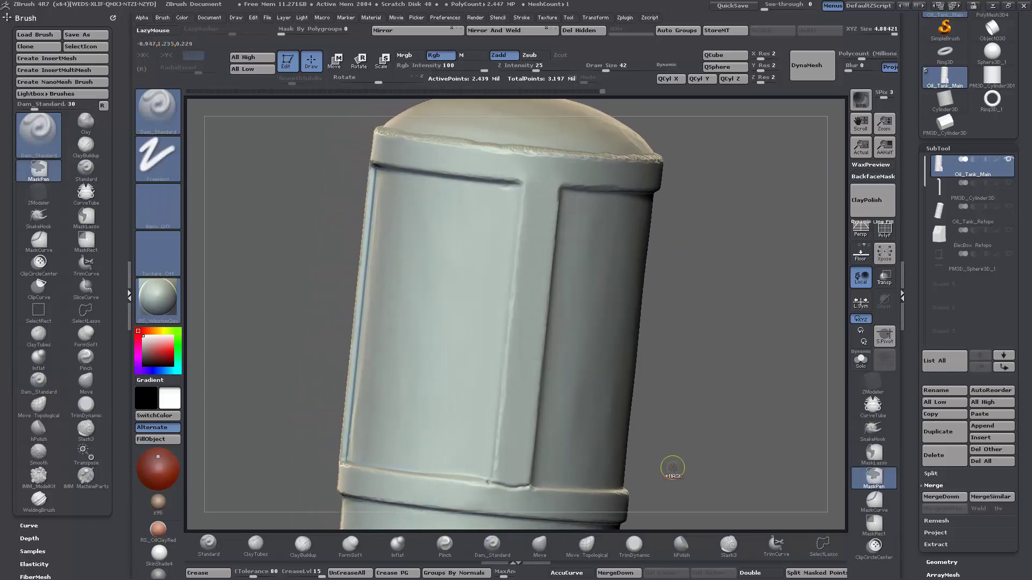
left_click_drag(268, 337, 312, 371)
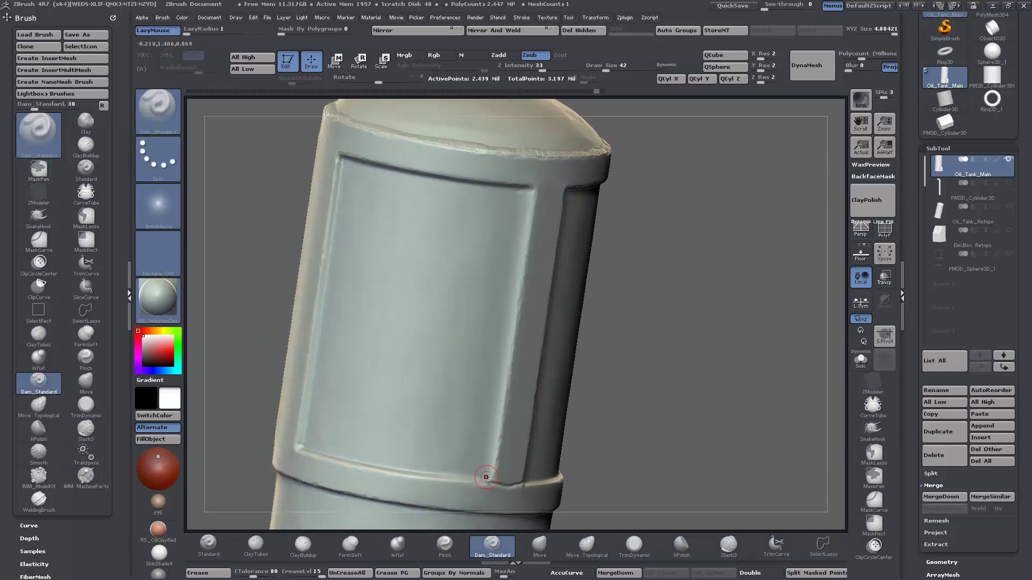
left_click_drag(665, 461, 610, 465)
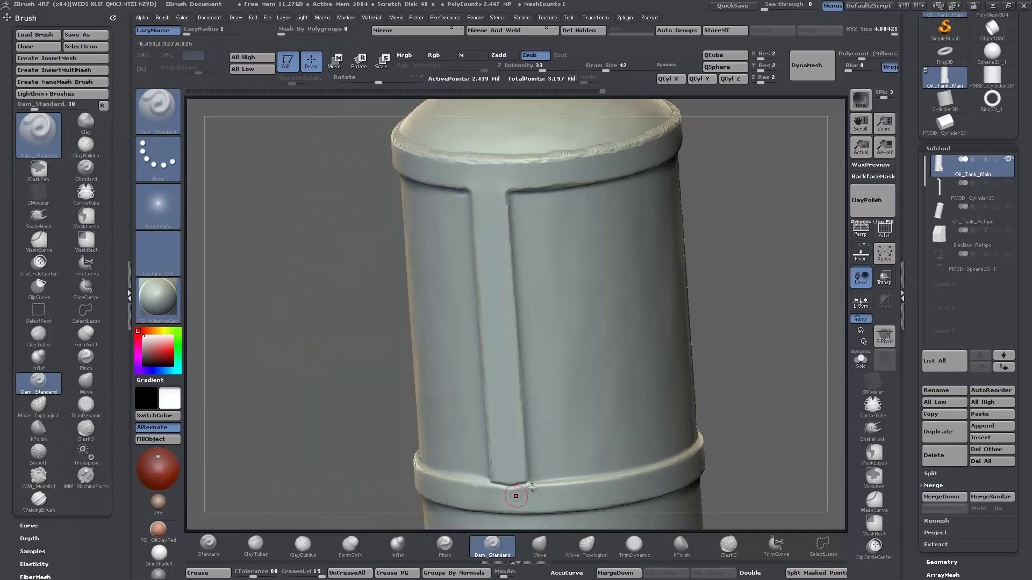
- Carve a matching Dam_Standard seam across the top of that strip where it meets the upper ring
left_click_drag(223, 449, 268, 328)
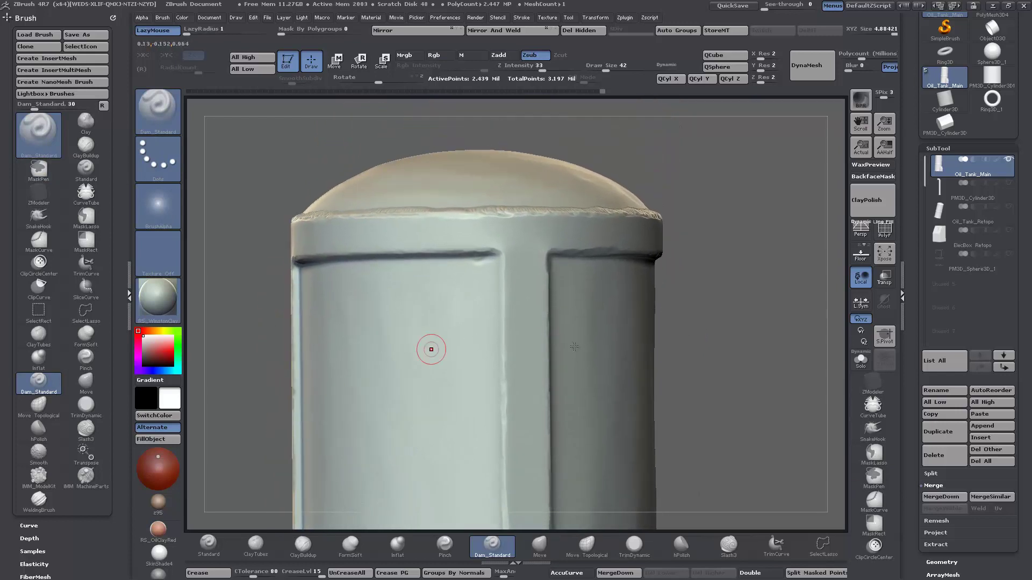
left_click_drag(231, 185, 255, 212)
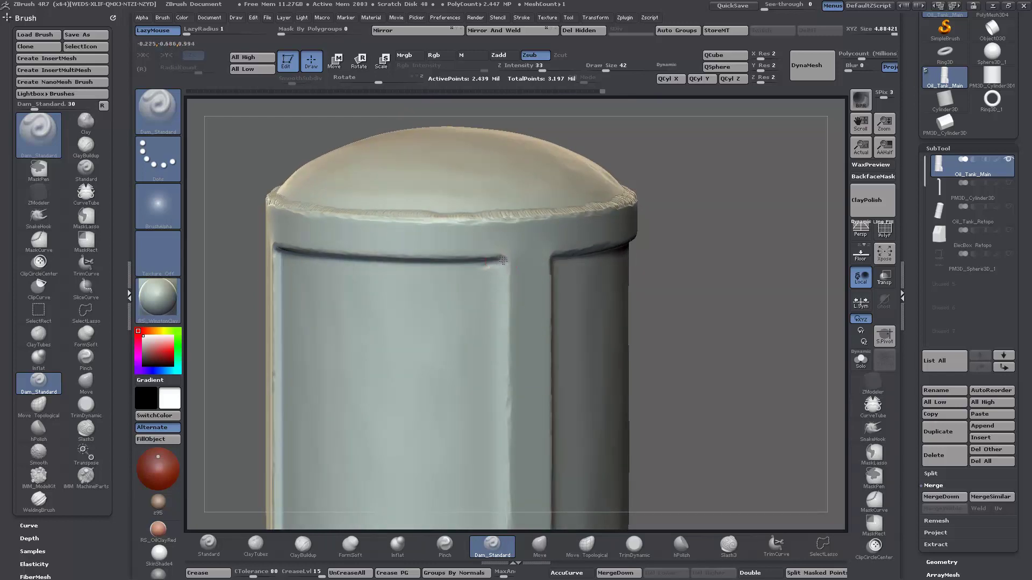
left_click_drag(539, 254, 549, 254)
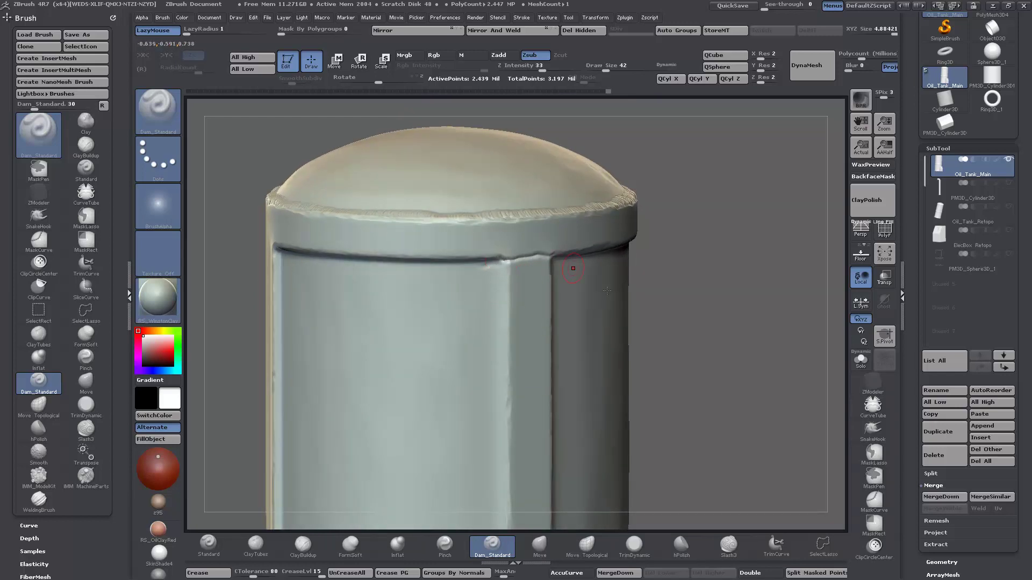
left_click_drag(768, 379, 676, 364)
left_click_drag(541, 258, 544, 256)
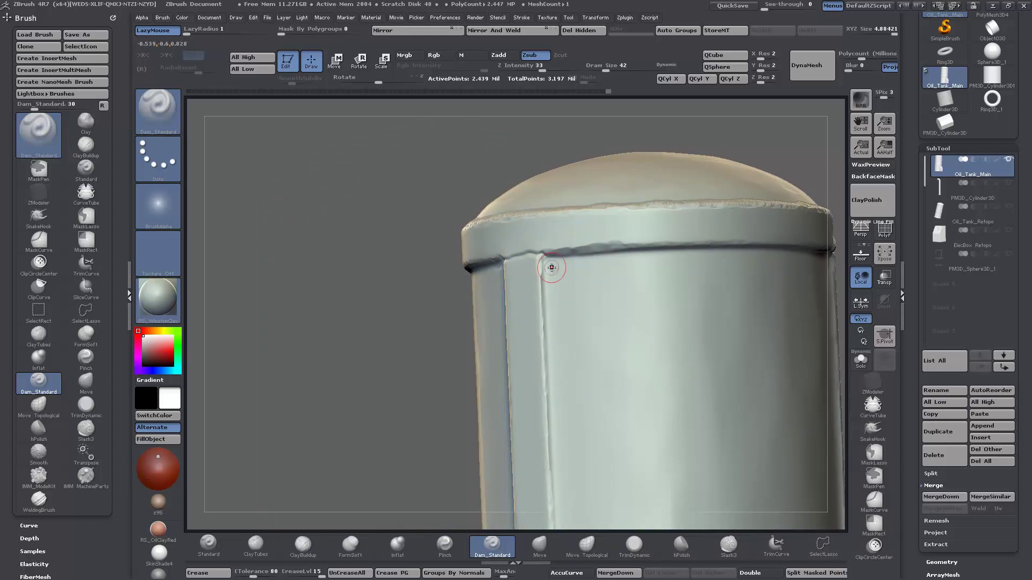
- Carve Dam_Standard seams across the top and base of the next vertical strip where it meets the upper and middle rings
left_click_drag(328, 411, 331, 334, "alt")
left_click_drag(334, 392, 273, 392)
mouse_move(623, 380)
left_mouse_down("alt")
mouse_move(649, 424)
mouse_move(690, 279)
left_mouse_up("alt")
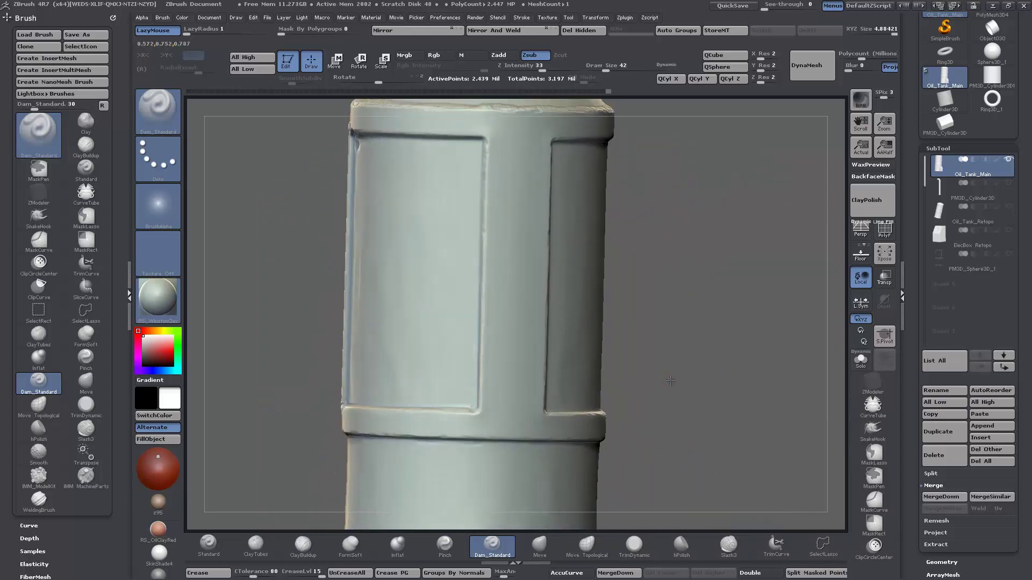
left_click_drag(670, 380, 664, 415)
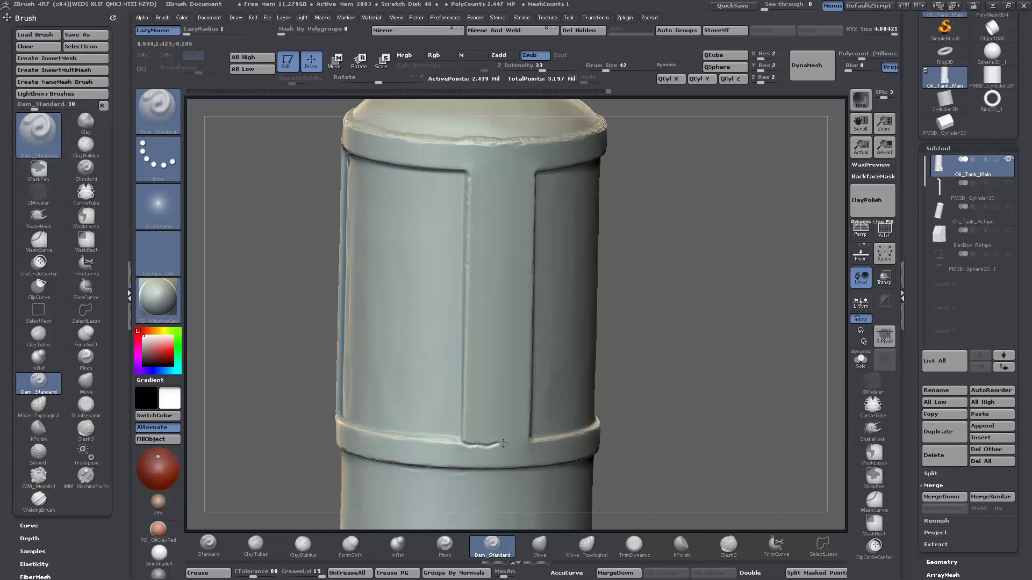
mouse_move(698, 423)
left_mouse_down()
mouse_move(687, 388)
mouse_move(711, 380)
left_mouse_up()
key("ctrl+z")
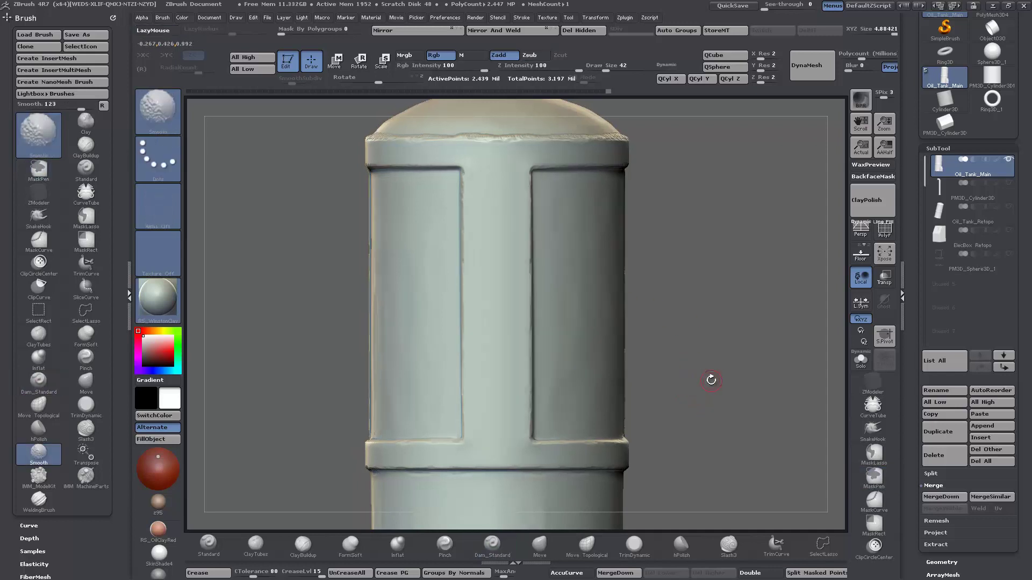
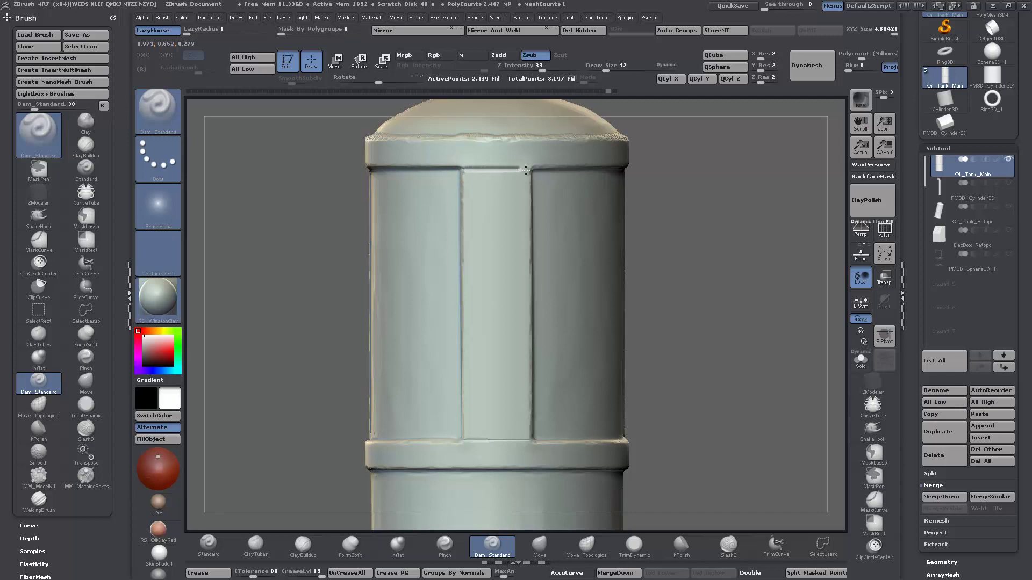
left_click_drag(714, 417, 728, 288, "alt")
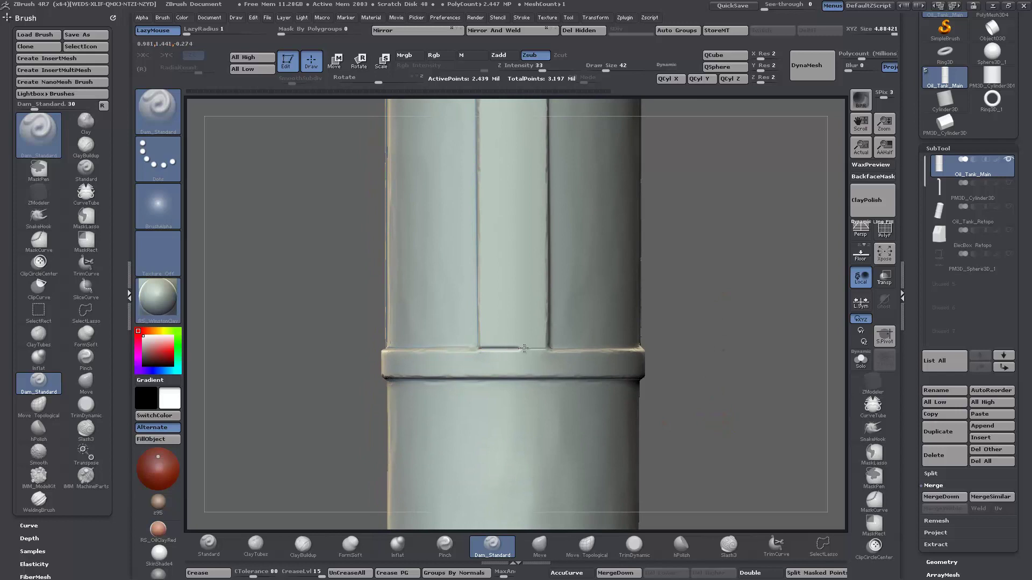
mouse_move(746, 405)
left_mouse_down("alt")
mouse_move(707, 319)
mouse_move(721, 355)
mouse_move(740, 364)
mouse_move(725, 395)
mouse_move(656, 388)
mouse_move(698, 442)
mouse_move(698, 429)
mouse_move(715, 423)
mouse_move(709, 353)
mouse_move(712, 396)
left_mouse_up("alt")
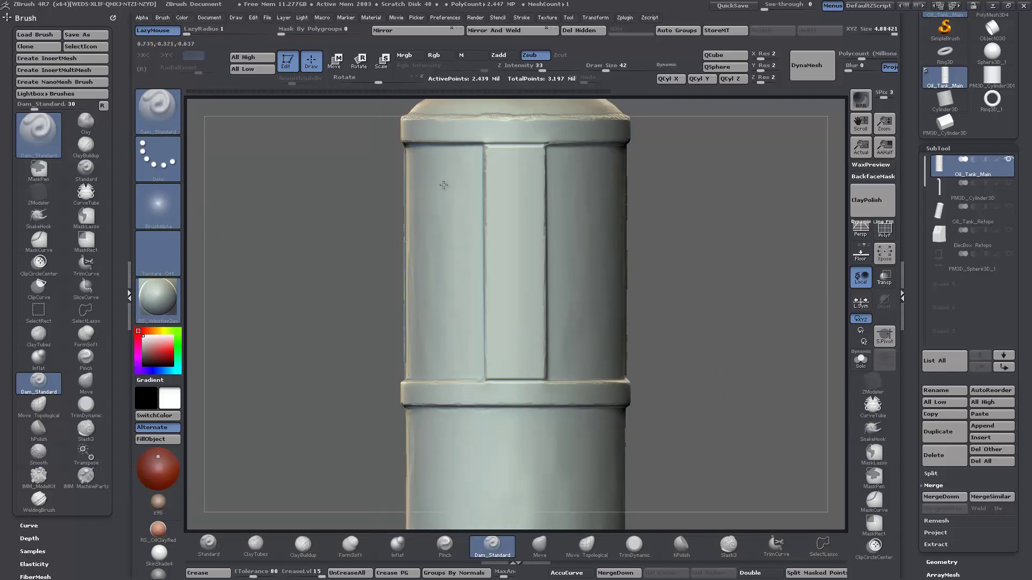
left_click_drag(443, 253, 443, 342)
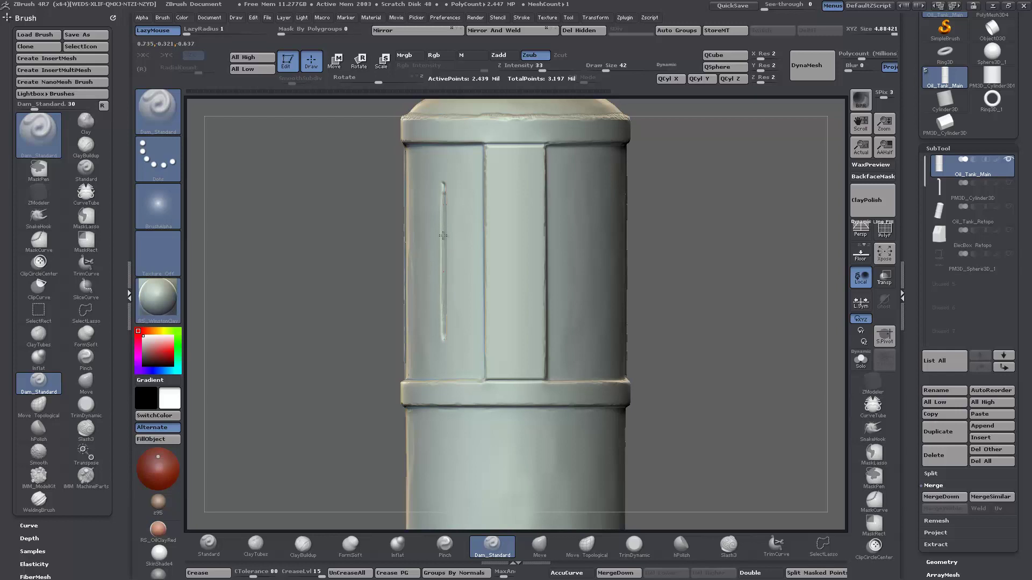
key("ctrl+z")
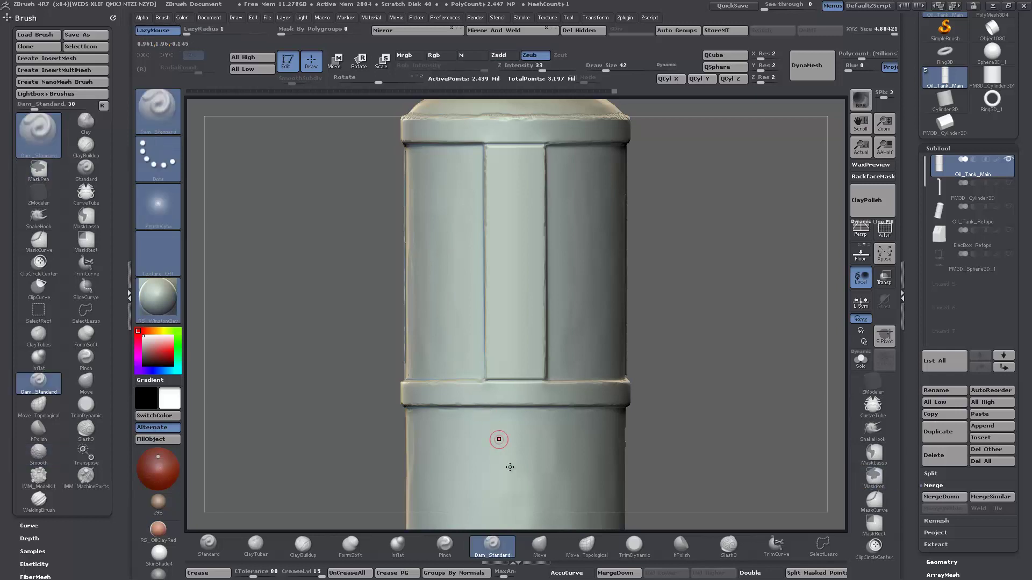
- Nudge the top edge of that strip slightly upward with the Move brush at draw size 82
key("bracketright")
key("bracketright")
key("bracketright")
key("bracketright")
left_click(539, 545)
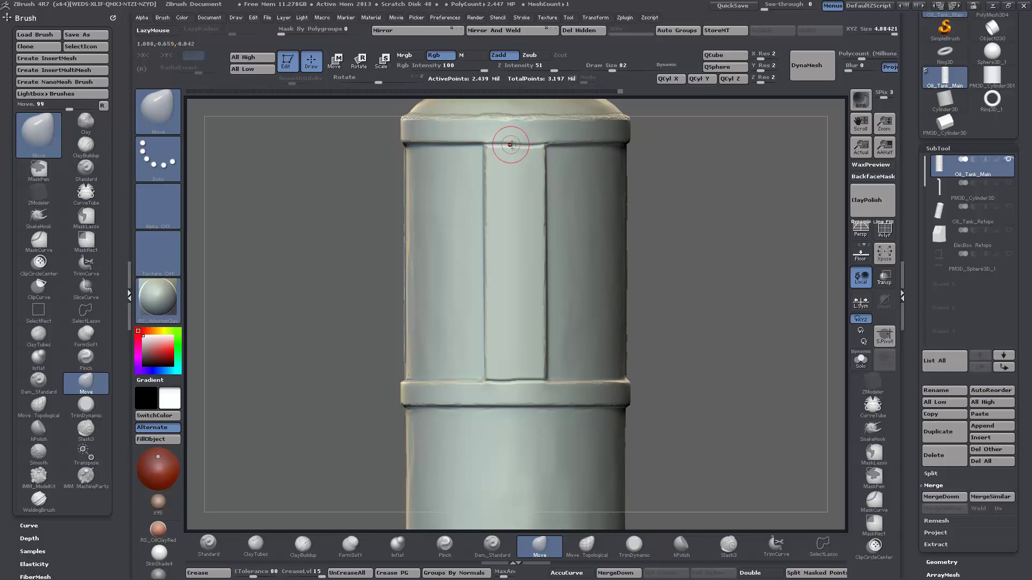
left_click_drag(510, 145, 509, 141)
- Run WeldingBrush beads at draw size 46 over the seams at the strip's base and top
left_click_drag(316, 385, 327, 249, "alt")
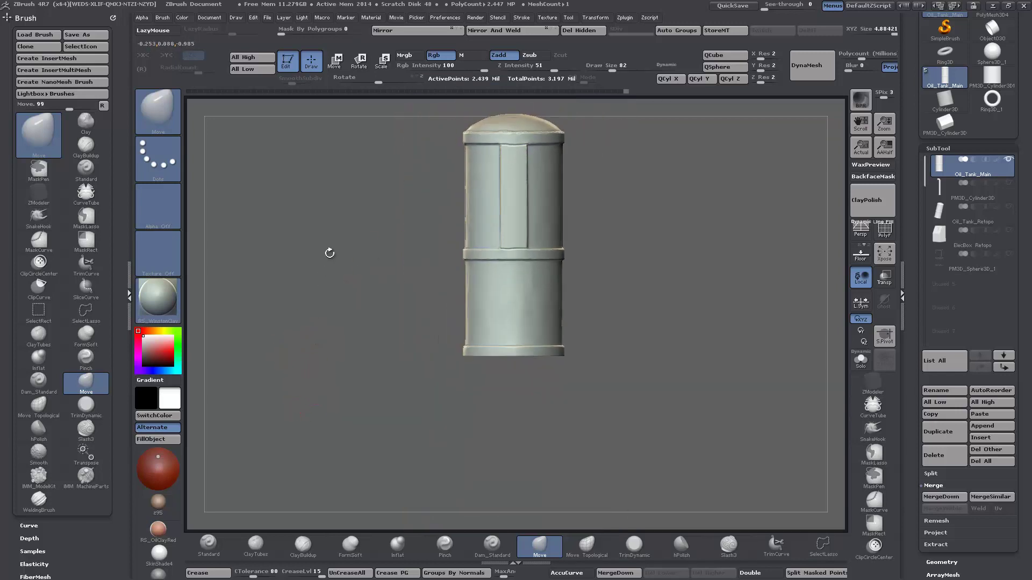
left_click_drag(329, 322, 334, 353)
left_click(37, 499)
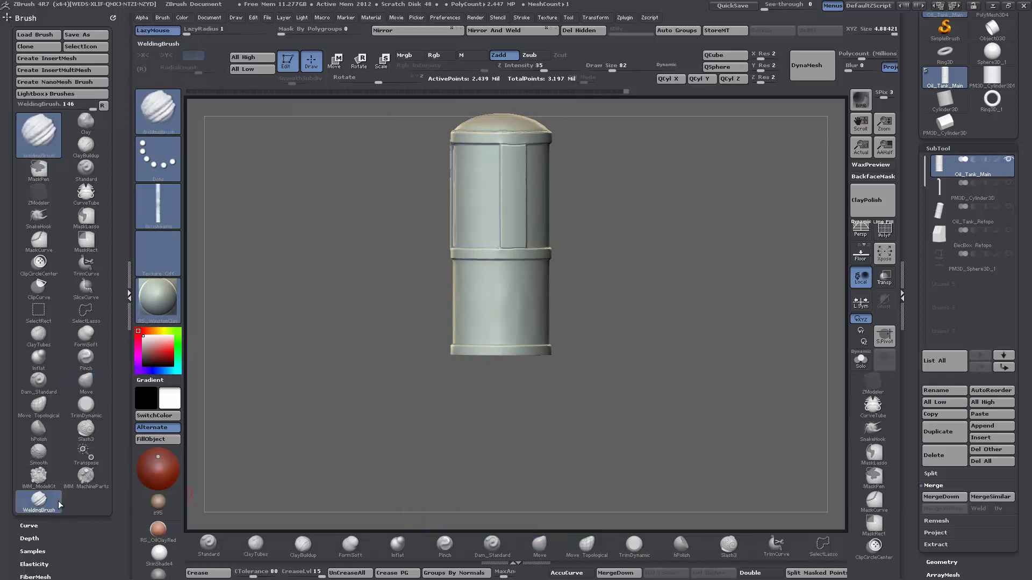
left_click_drag(415, 379, 403, 495, "alt")
left_click_drag(716, 270, 697, 357)
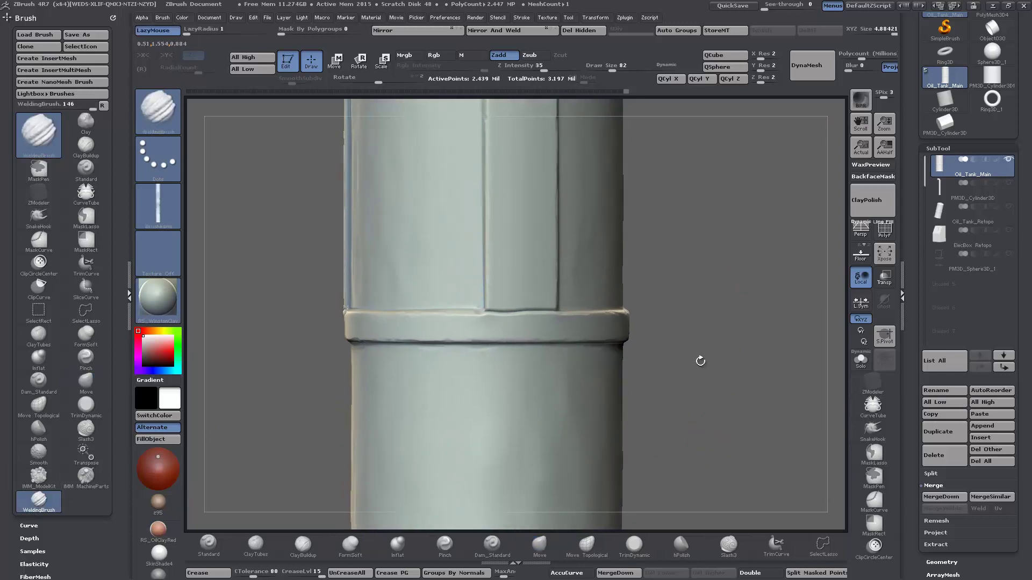
key("bracketleft")
key("bracketleft")
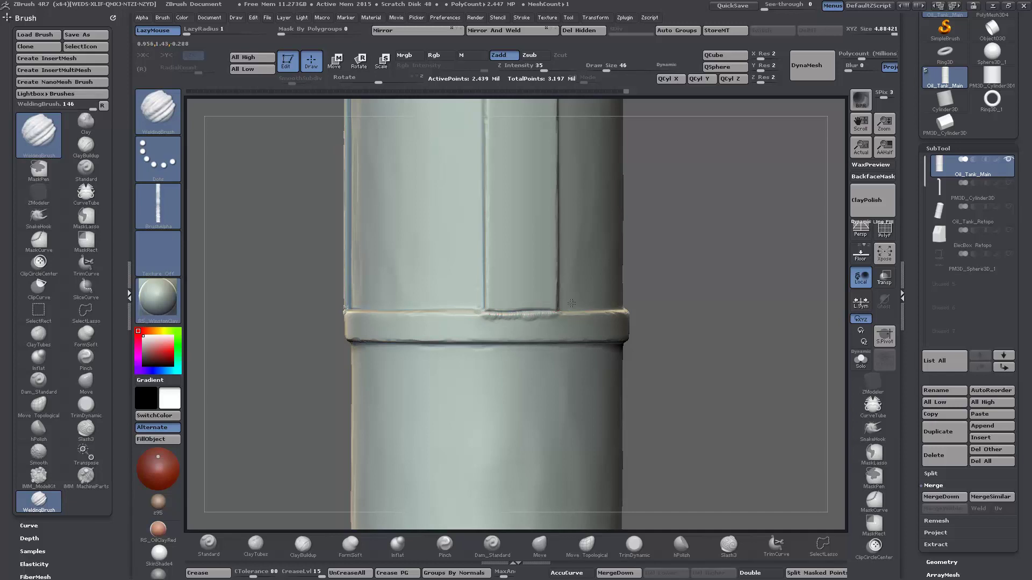
left_click_drag(729, 290, 603, 329, "alt")
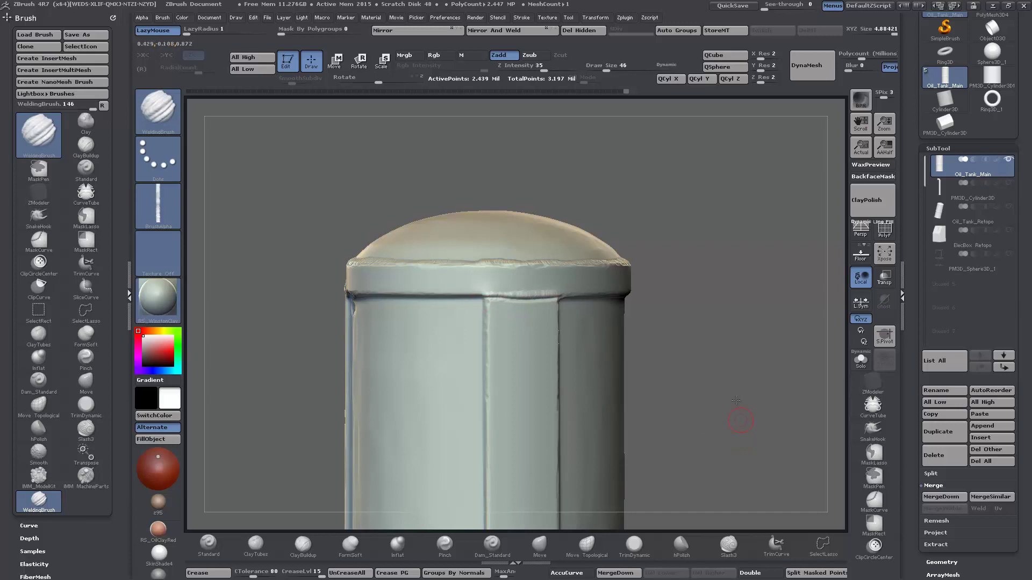
- Try a WeldingBrush bead at draw size 18 along the edge of a small raised tab on the electrical box, and undo it
left_click_drag(736, 400, 642, 376, "alt")
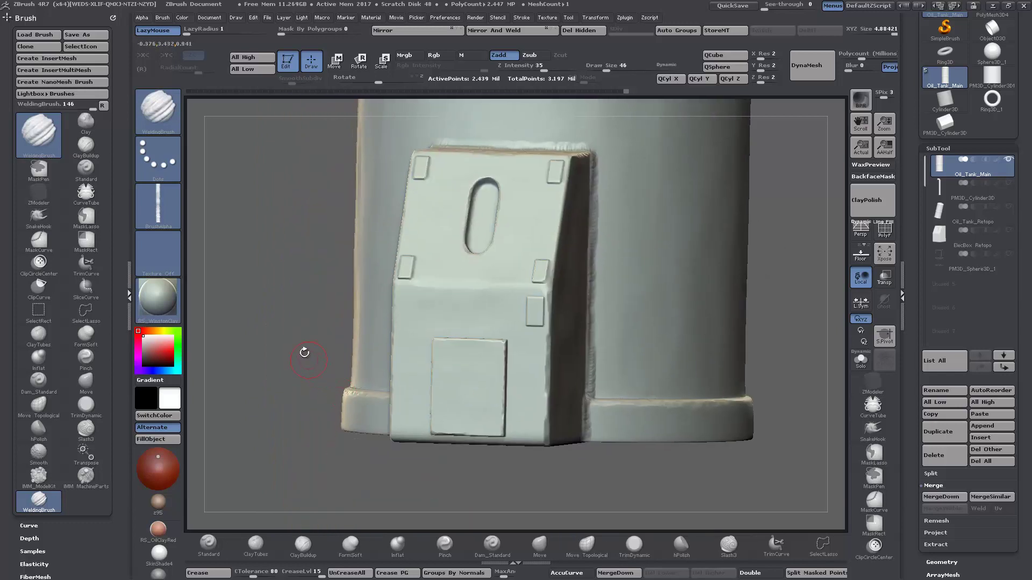
left_click_drag(304, 352, 396, 350)
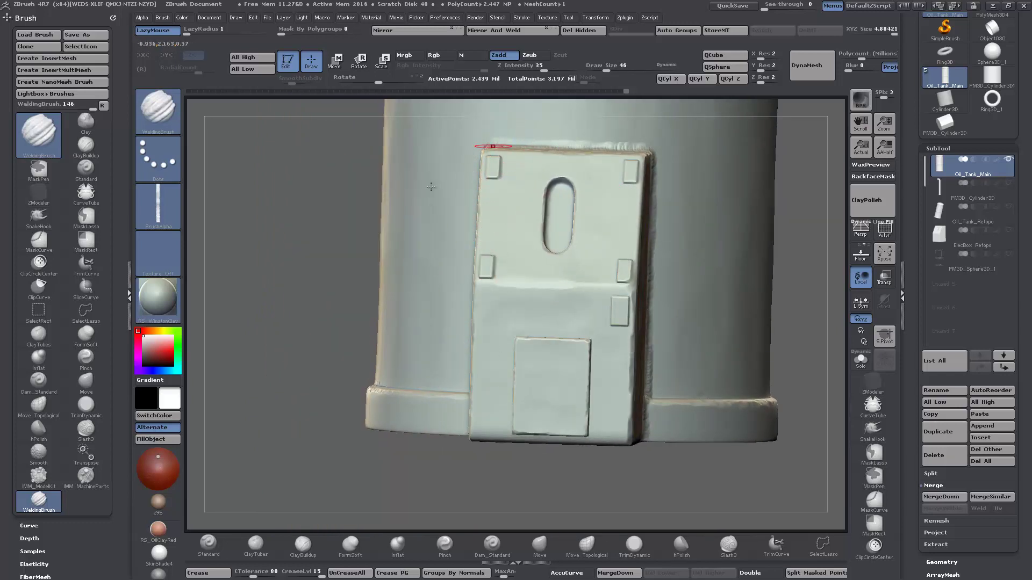
left_click_drag(350, 286, 421, 267)
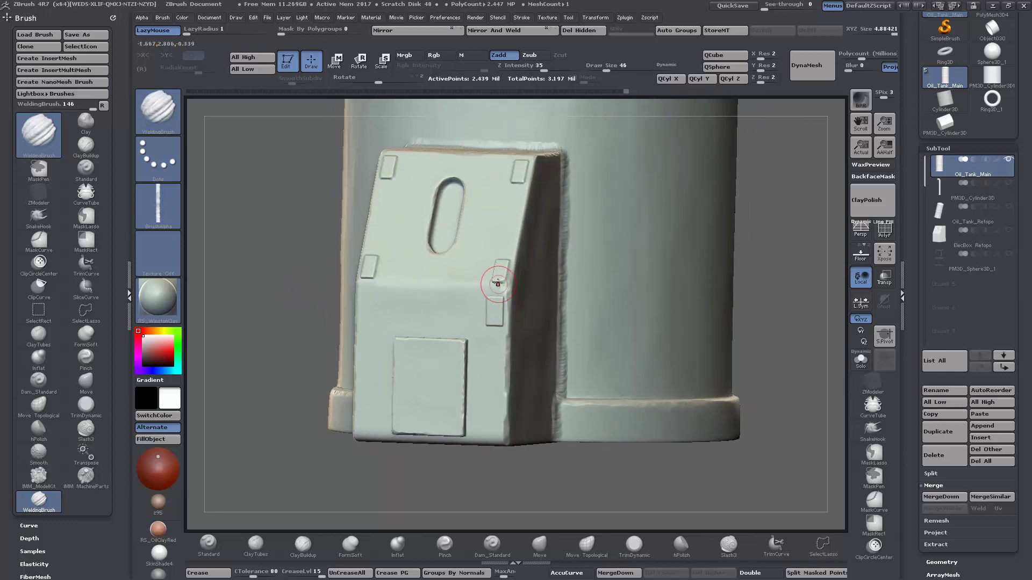
left_click_drag(498, 285, 495, 275, "shift")
mouse_move(518, 280)
right_mouse_down()
mouse_move(500, 288)
mouse_move(505, 265)
right_mouse_up()
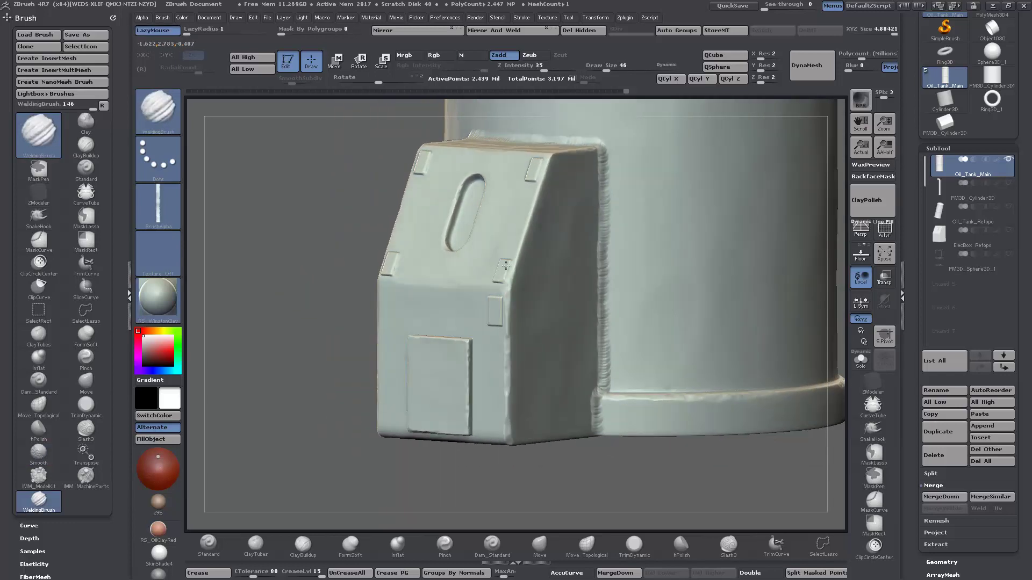
mouse_move(264, 277)
left_mouse_down()
mouse_move(269, 328)
mouse_move(282, 323)
mouse_move(303, 469)
left_mouse_up()
key("bracketleft")
key("bracketleft")
key("bracketleft")
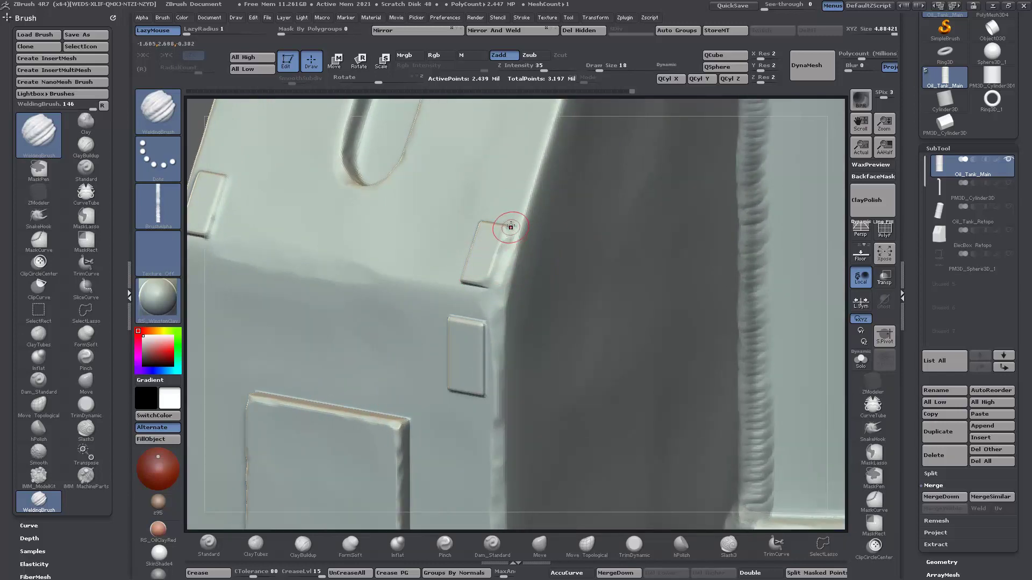
left_click_drag(510, 227, 491, 290)
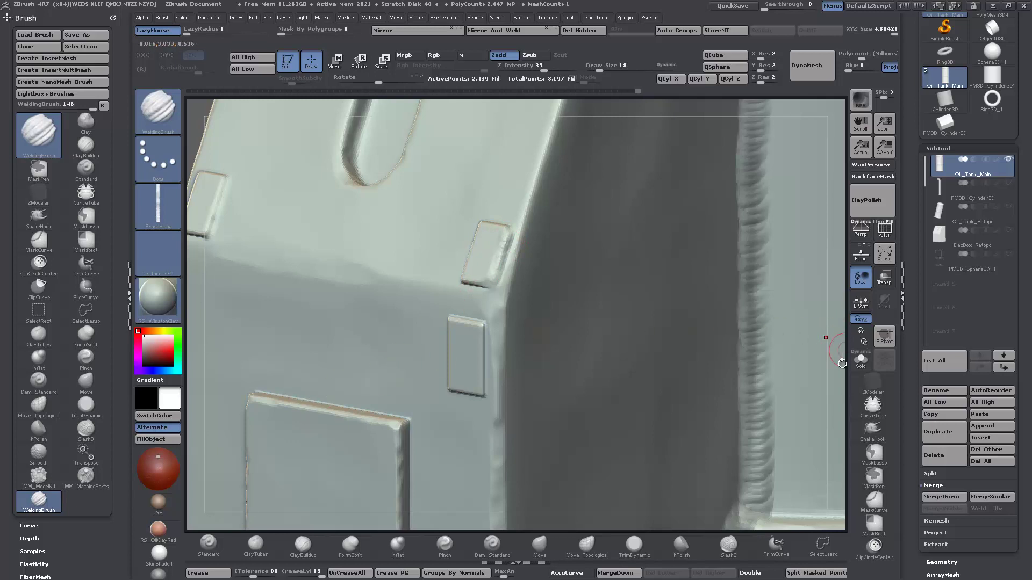
right_click_drag(499, 314, 483, 174, "alt")
left_click_drag(324, 232, 304, 381)
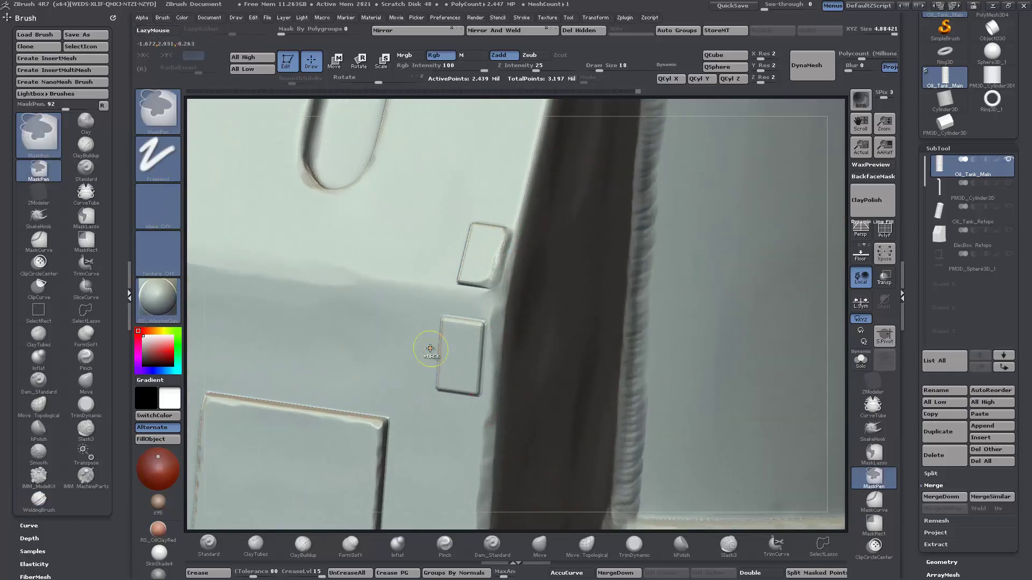
key("ctrl")
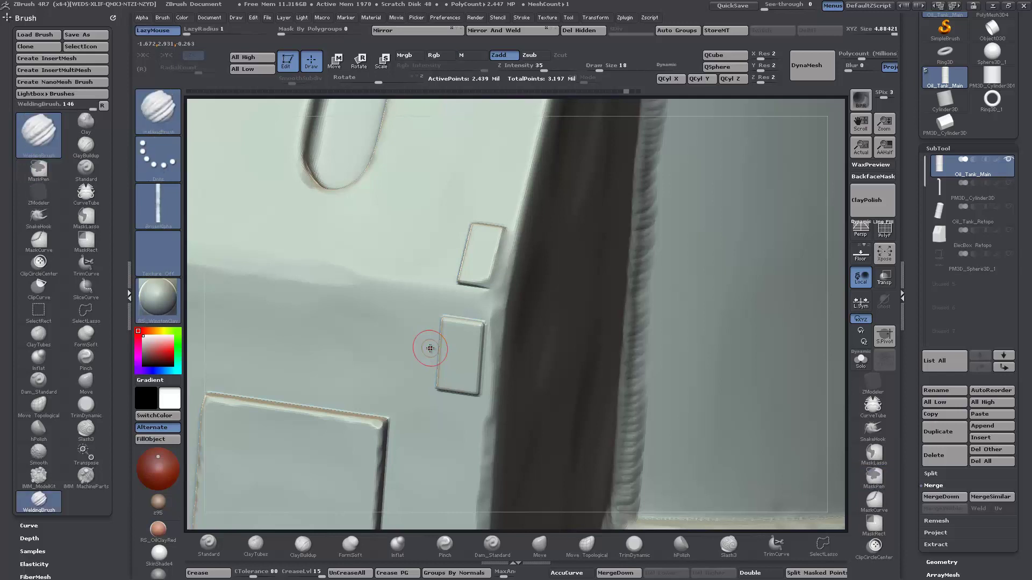
- Set up the Standard brush with the DragRect stroke and no alpha
mouse_move(835, 400)
left_mouse_down()
mouse_move(836, 341)
mouse_move(587, 306)
mouse_move(370, 394)
mouse_move(352, 386)
mouse_move(376, 384)
left_mouse_up()
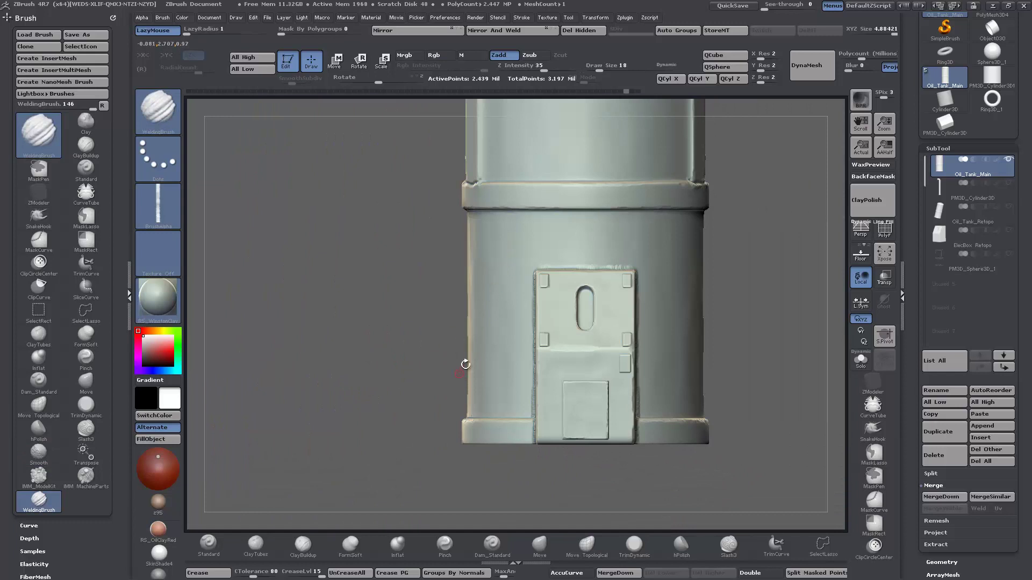
left_click_drag(376, 387, 417, 393, "alt")
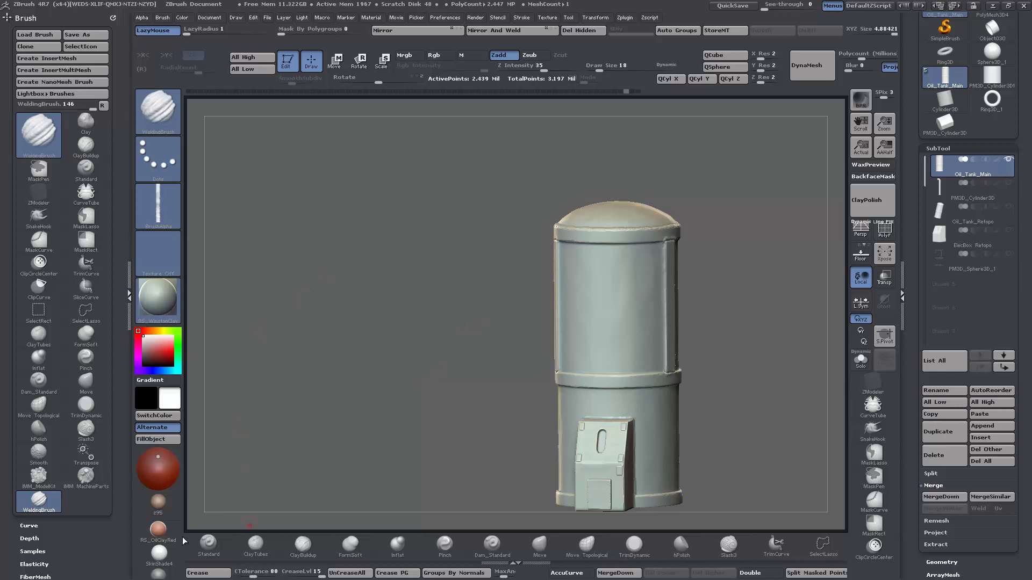
left_click(209, 544)
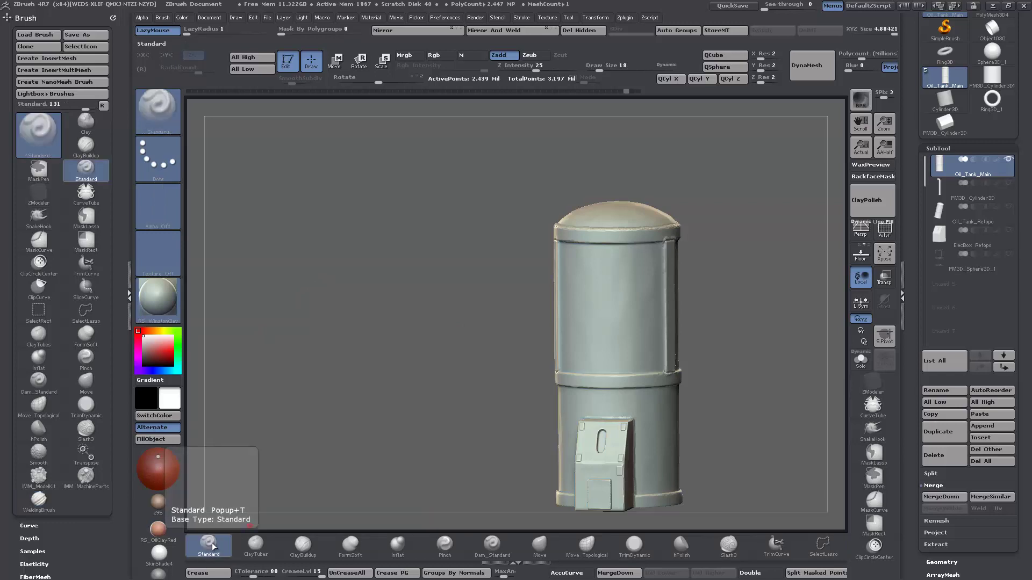
left_click(152, 160)
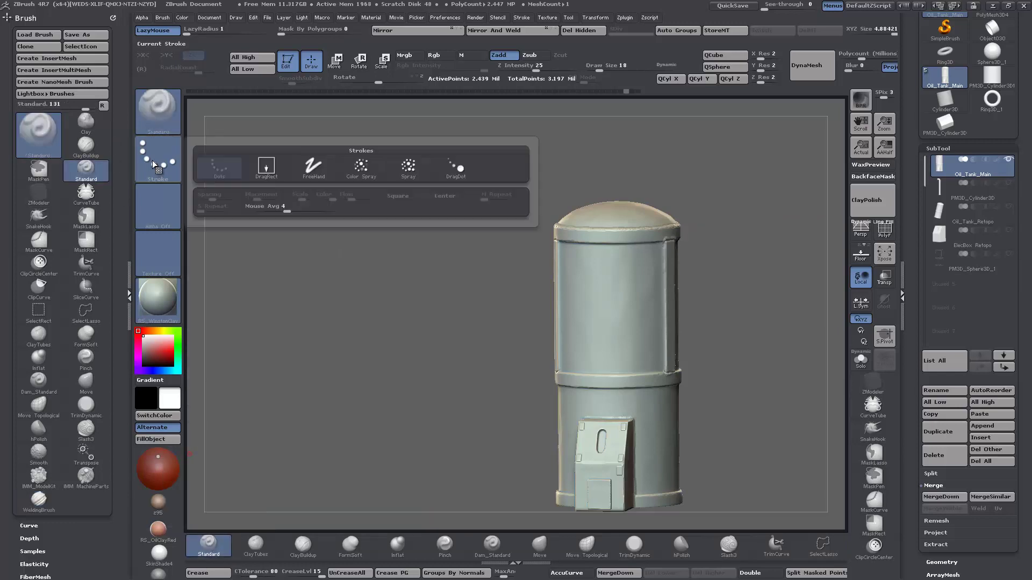
left_click(268, 168)
left_click(178, 209)
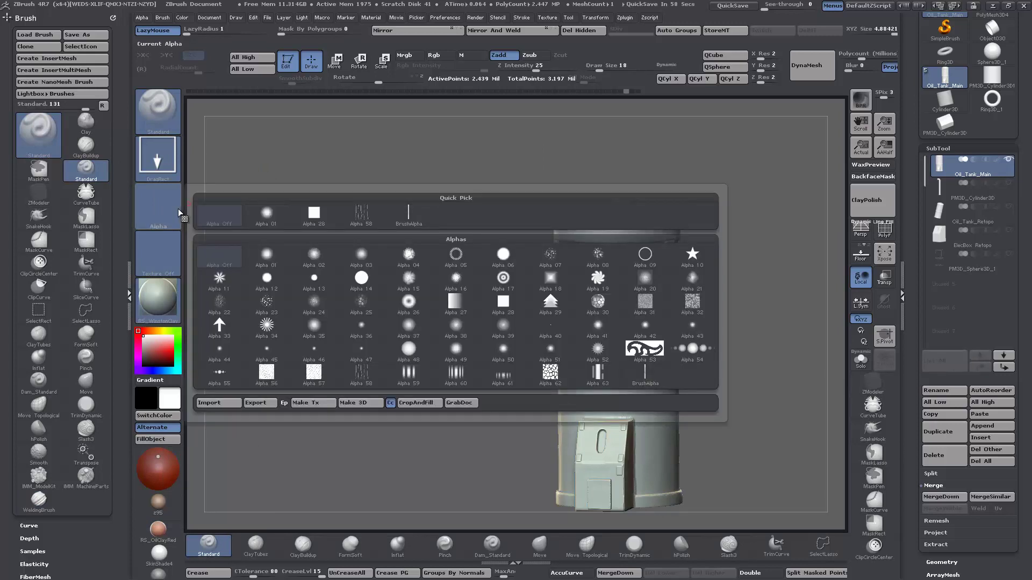
left_click(219, 215)
- Load the XMD_Crack5_D brush from the XMD folder of the brush library
key("comma")
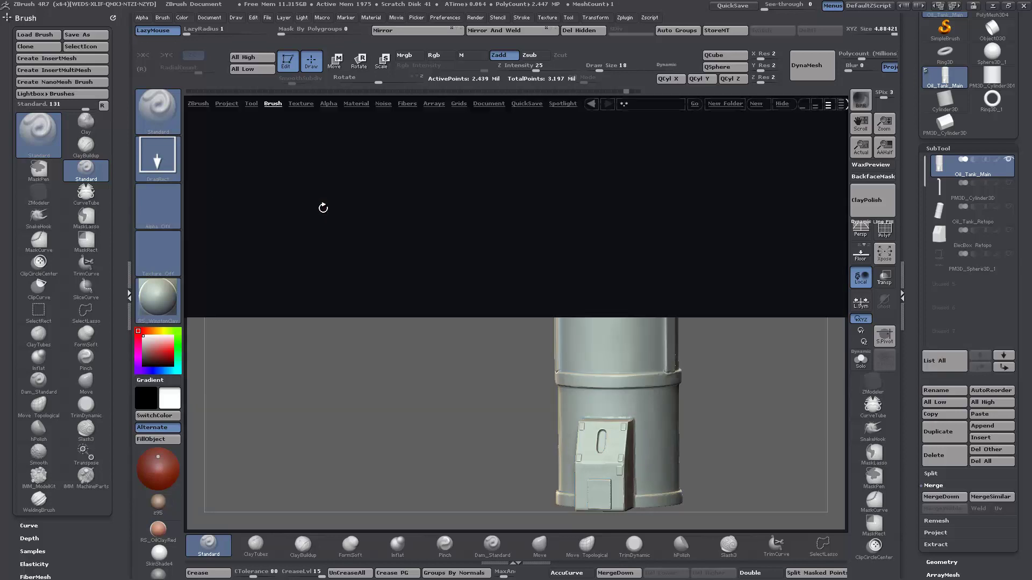
left_click(213, 144)
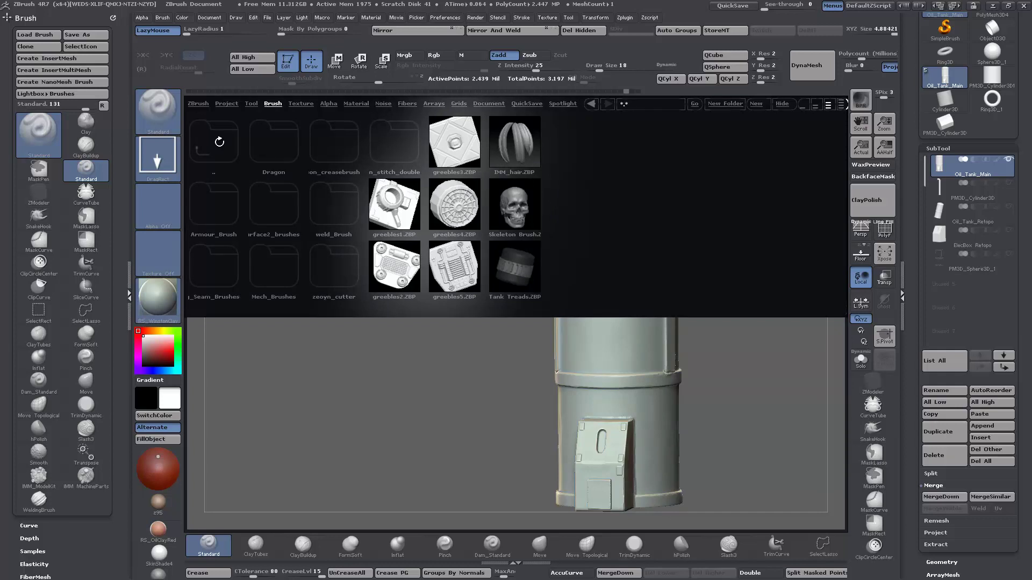
left_click(219, 143)
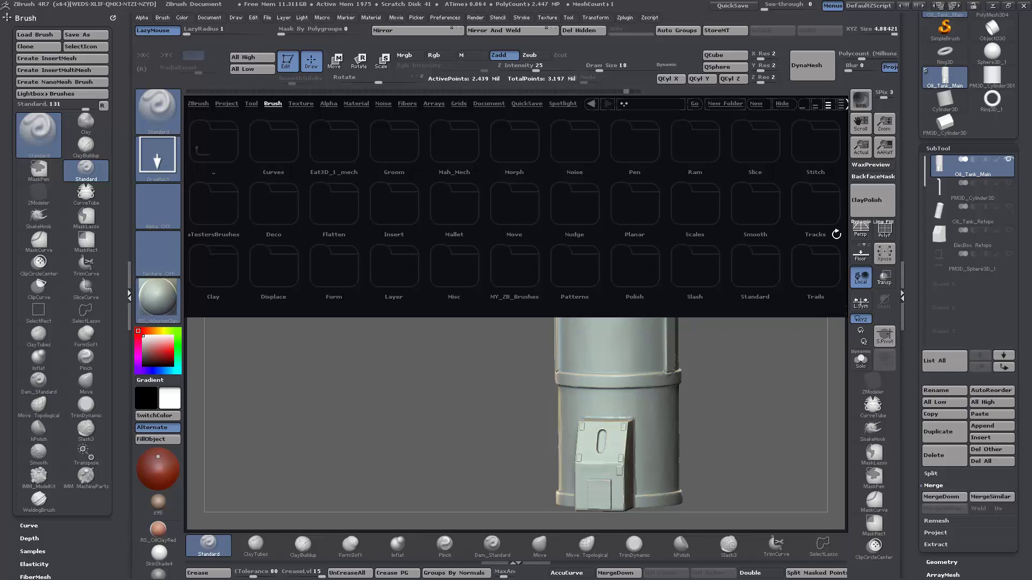
left_click_drag(789, 171, 261, 294)
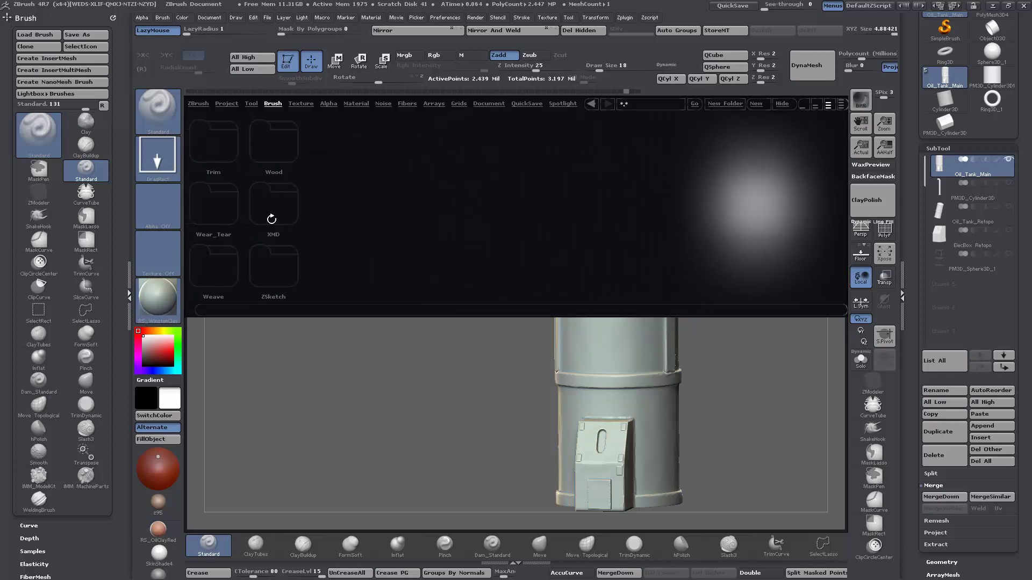
left_click(273, 203)
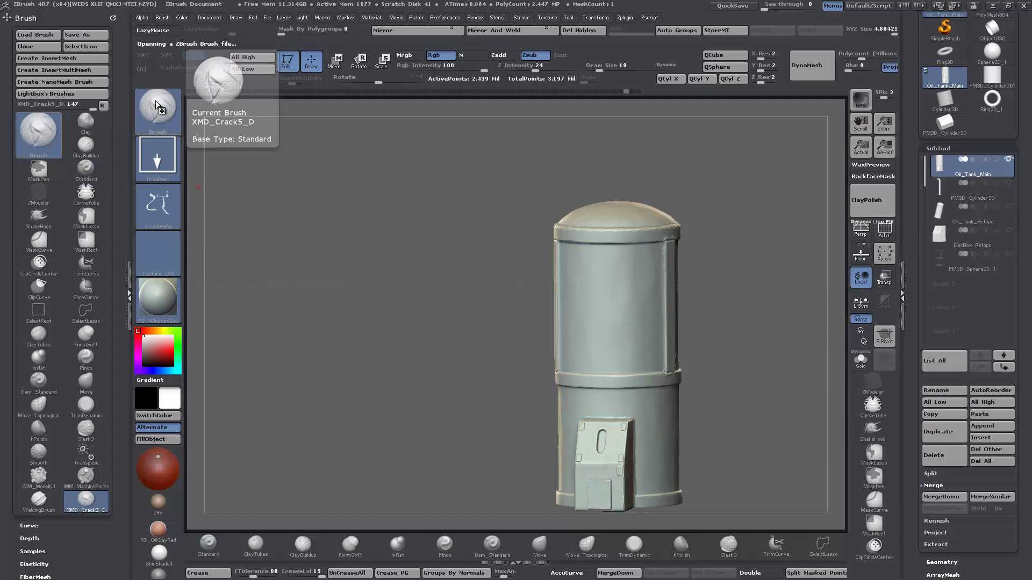
scroll(82, 436, "down", 7)
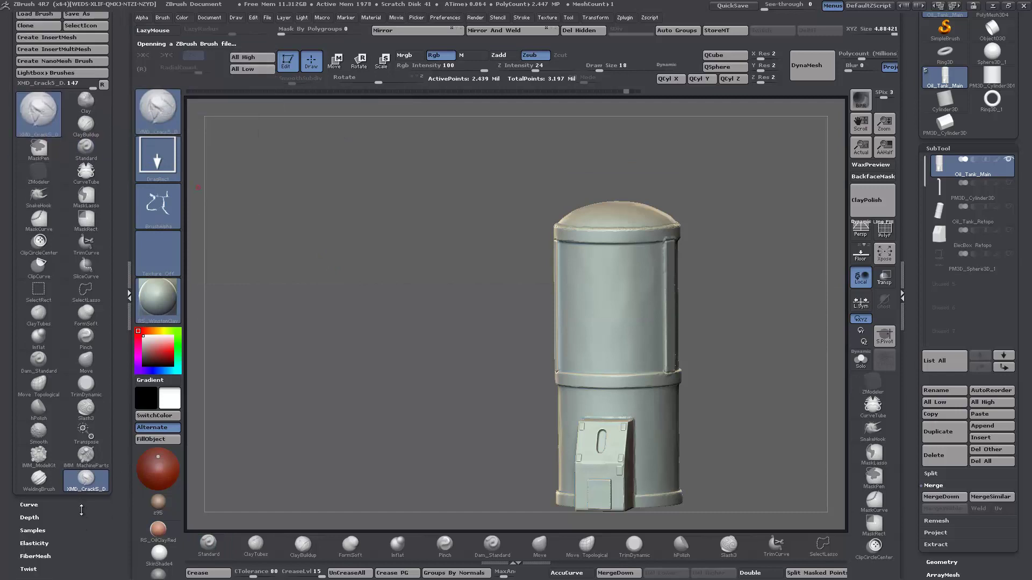
scroll(82, 438, "up", 1)
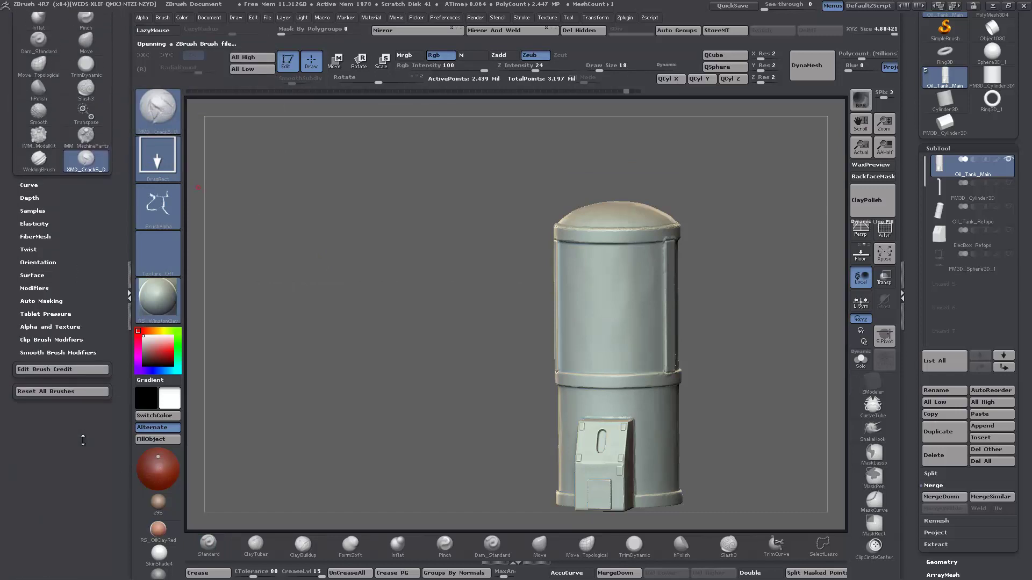
left_click(63, 370)
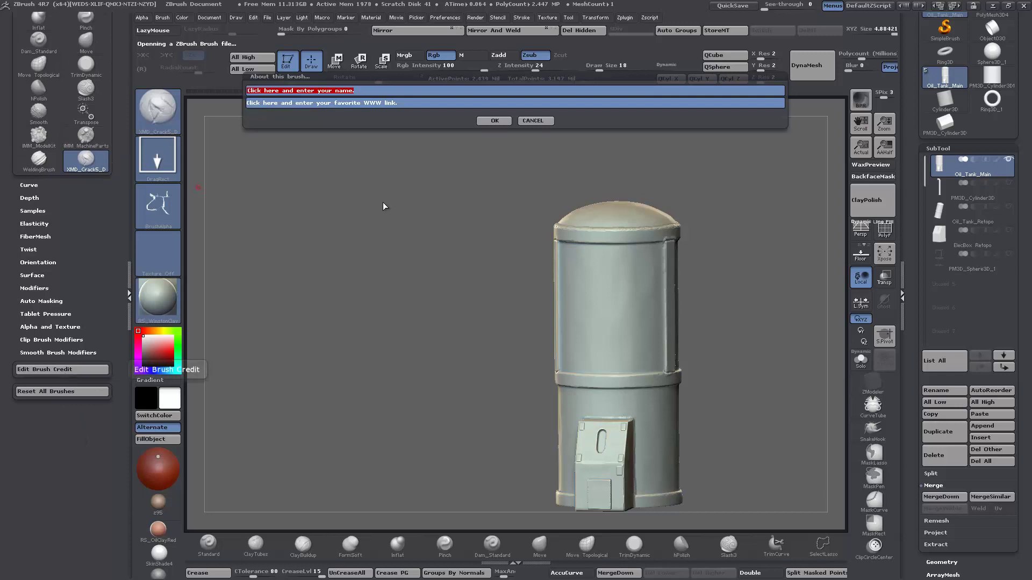
left_click(532, 121)
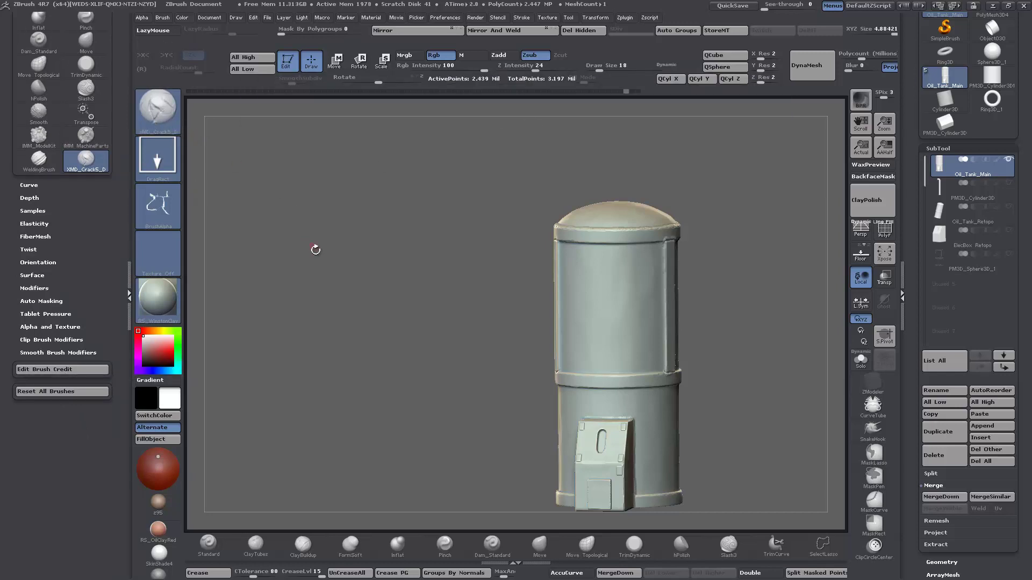
- Try an XMD_Crack5_D stamp on the upper wall of the tank, and undo it
left_click_drag(431, 334, 431, 336)
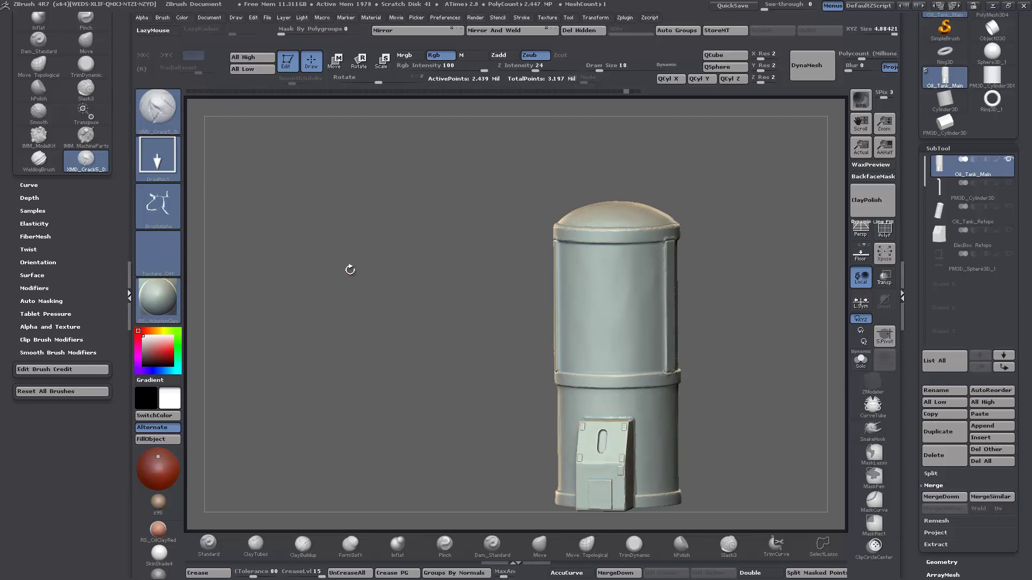
left_click_drag(350, 270, 359, 314, "alt")
left_click_drag(314, 264, 272, 373, "alt")
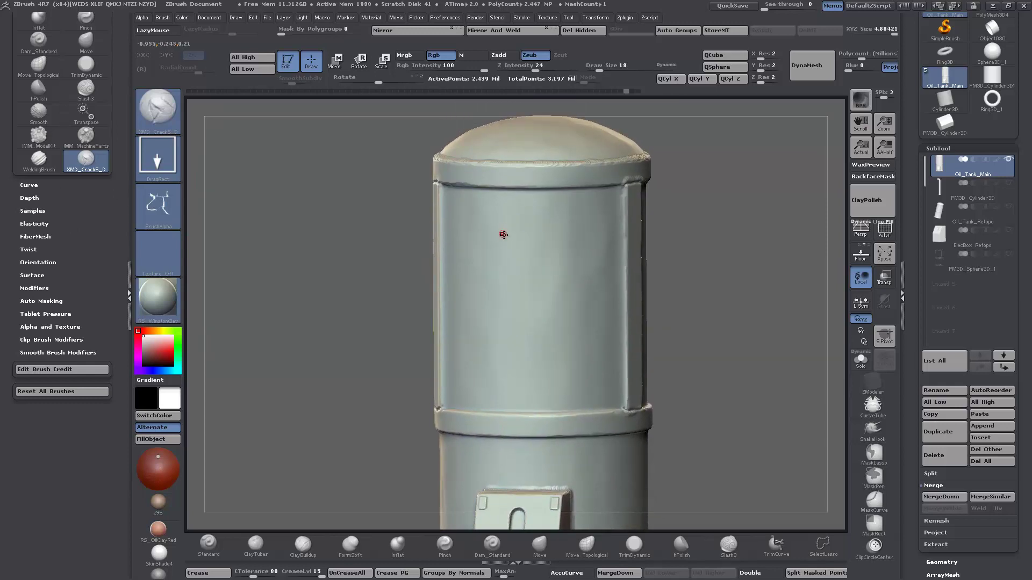
left_click_drag(517, 254, 546, 311)
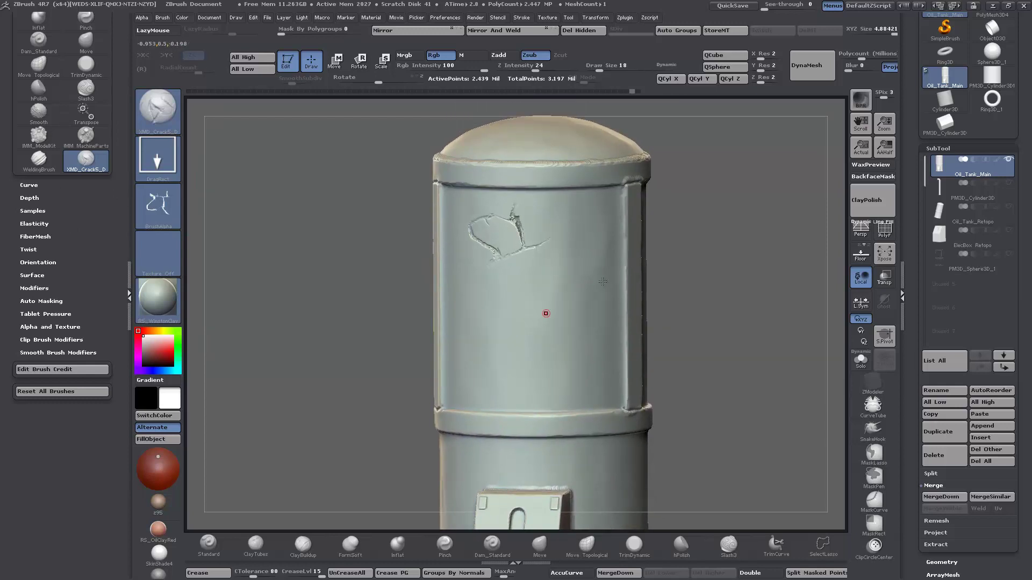
key("ctrl+z")
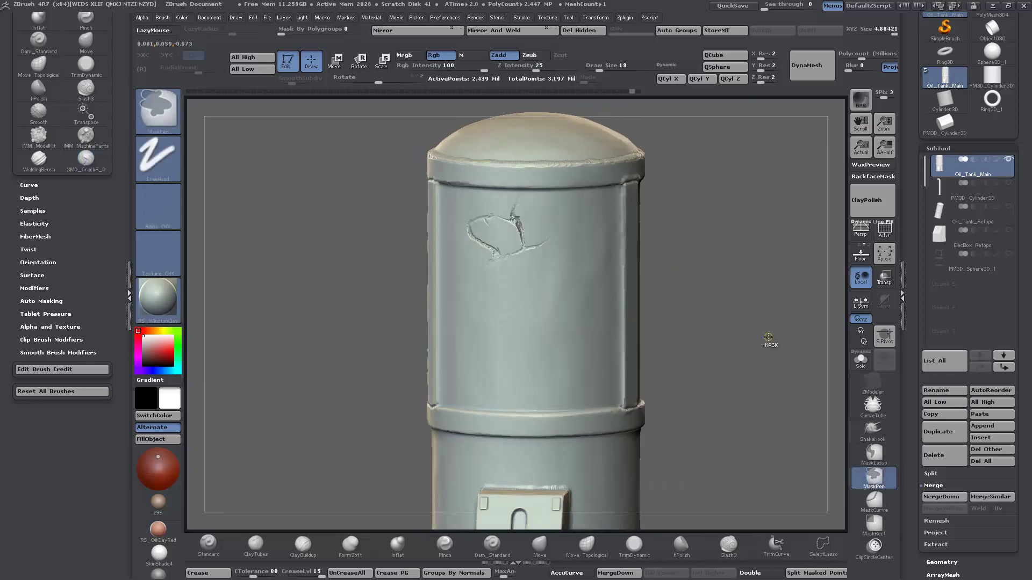
key("ctrl+z")
- Try an XMD_Crack5_D stamp low on the tank wall beside the electrical box, and undo it
mouse_move(742, 373)
left_mouse_down("alt")
mouse_move(734, 281)
mouse_move(699, 151)
left_mouse_up("alt")
left_click_drag(714, 313, 698, 320)
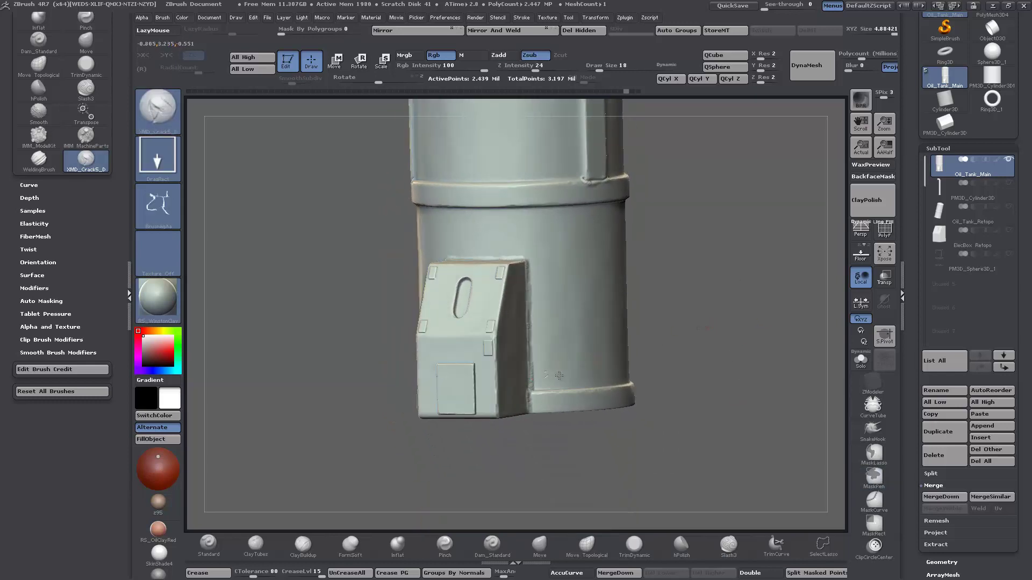
left_click_drag(568, 376, 559, 384)
left_click_drag(663, 364, 765, 340)
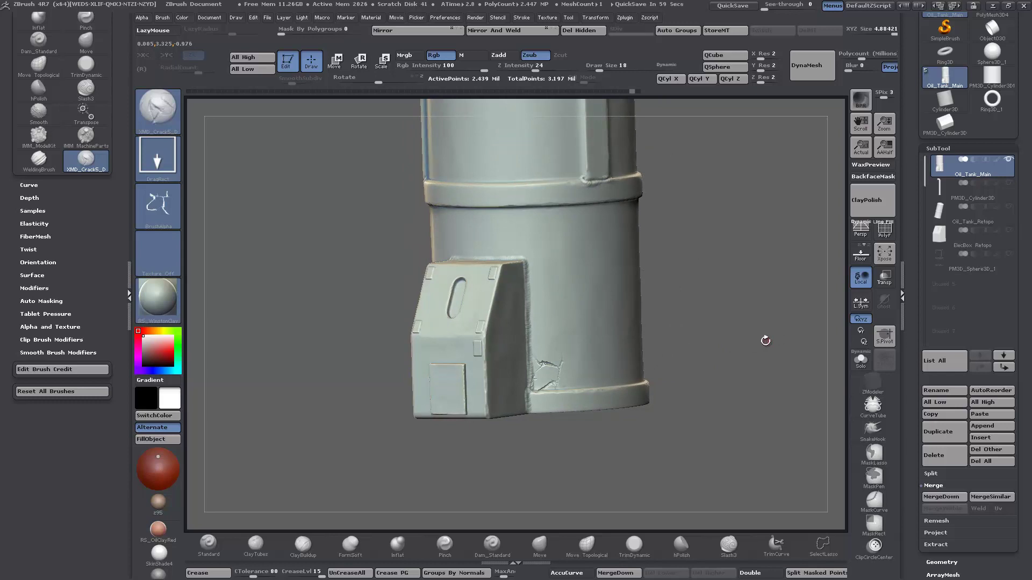
left_click_drag(707, 346, 711, 347)
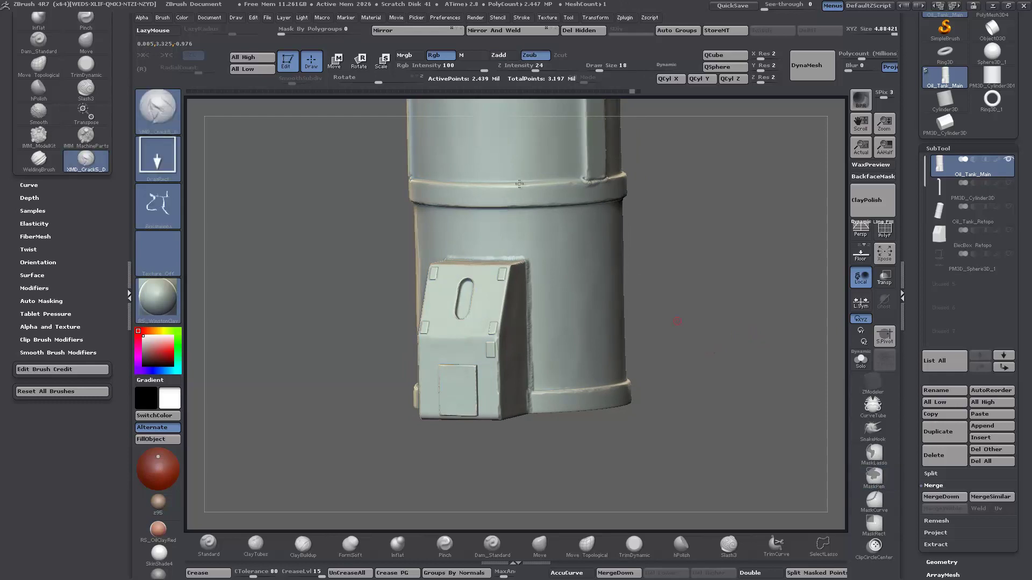
- Set the Z Intensity to 9 and stamp a crack low on the tank wall beside the electrical box
left_click(530, 69)
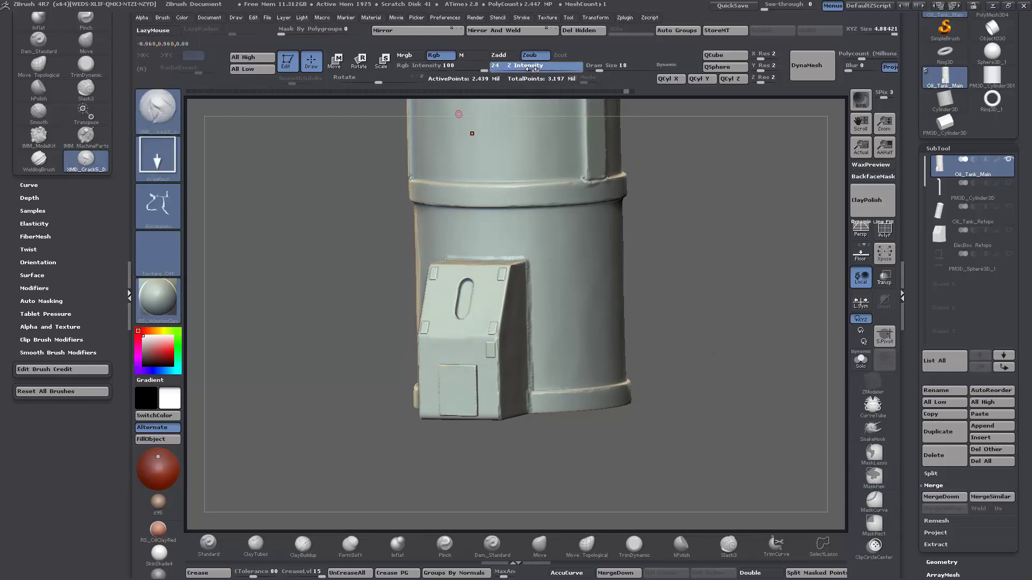
left_click_drag(519, 70, 514, 70)
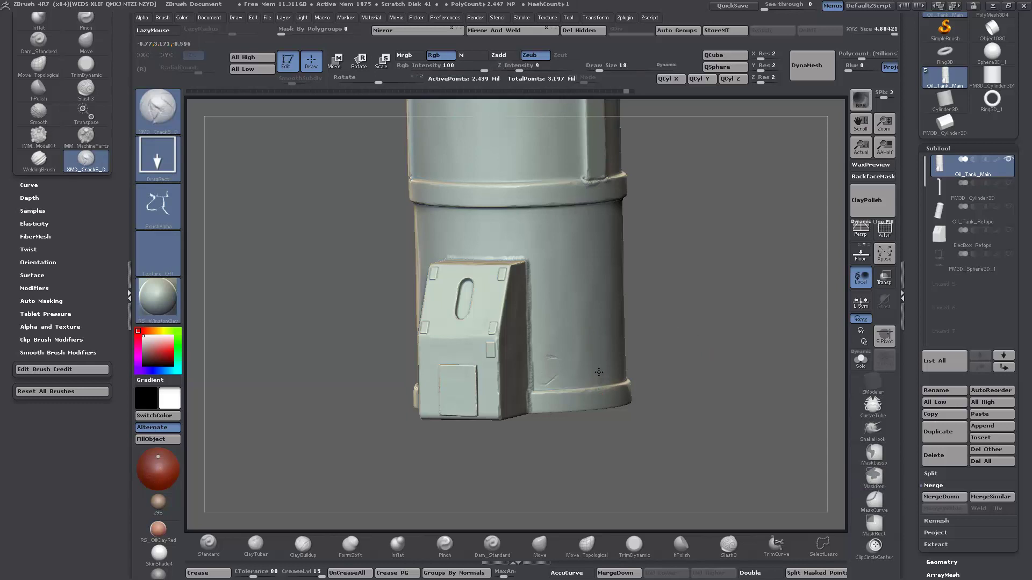
left_click_drag(724, 361, 458, 322)
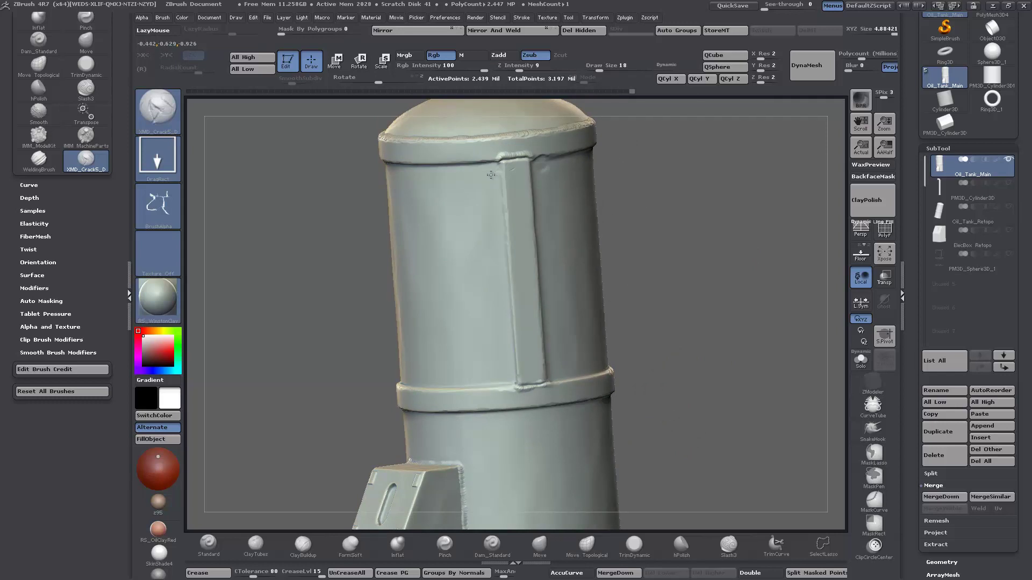
- Stamp XMD_Crack5_D just below the tank's upper band, beside the top of the vertical strip
left_click_drag(706, 299, 736, 246)
left_click_drag(635, 380, 674, 425)
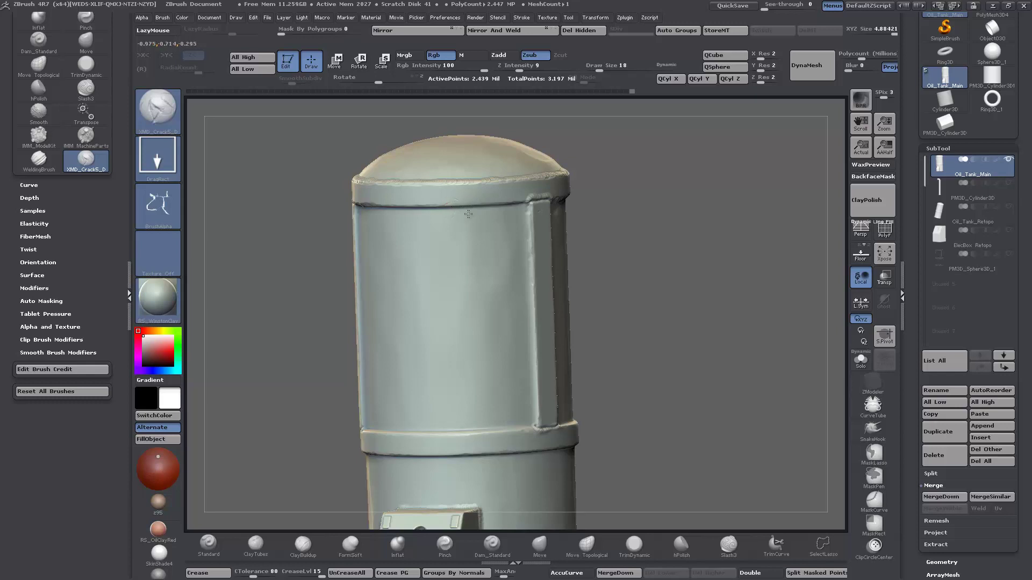
left_click_drag(453, 246, 539, 253)
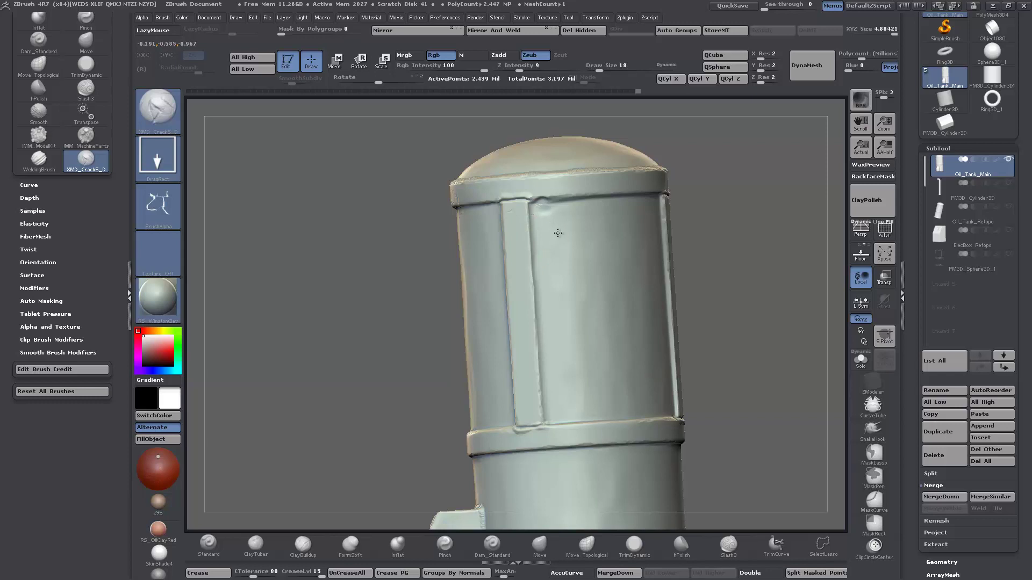
left_click_drag(543, 212, 566, 211)
- Stamp XMD_Crack5_D on the lower tank wall just below the middle band, around the side from the electrical box
left_click_drag(695, 307, 633, 314)
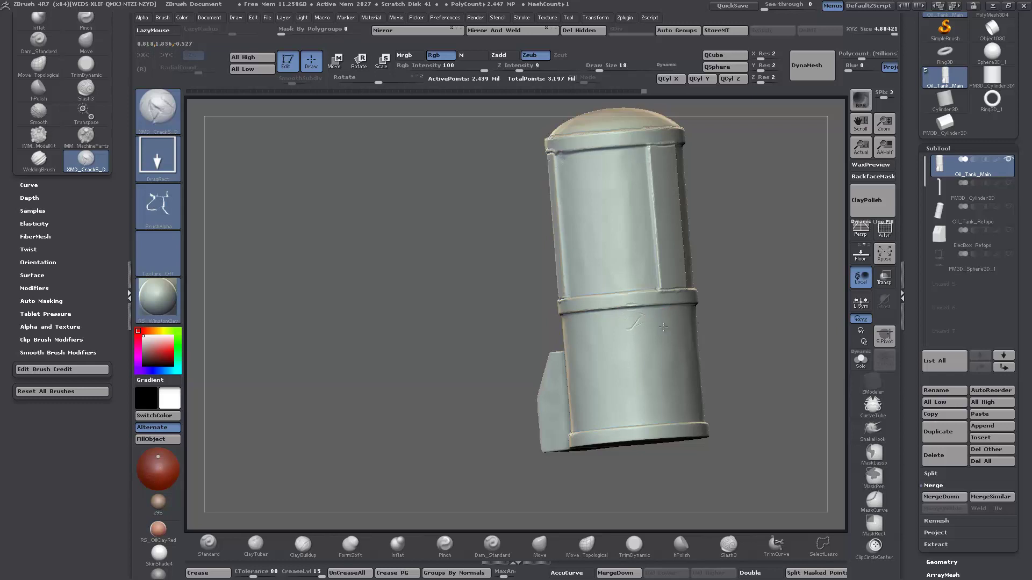
left_click_drag(638, 346, 572, 320)
mouse_move(637, 317)
left_mouse_down()
mouse_move(640, 333)
mouse_move(645, 325)
mouse_move(636, 335)
left_mouse_up()
- Examine the crack detail on the tank from several sides
mouse_move(763, 342)
left_mouse_down()
mouse_move(760, 356)
mouse_move(749, 346)
mouse_move(767, 346)
mouse_move(758, 350)
mouse_move(766, 357)
left_mouse_up()
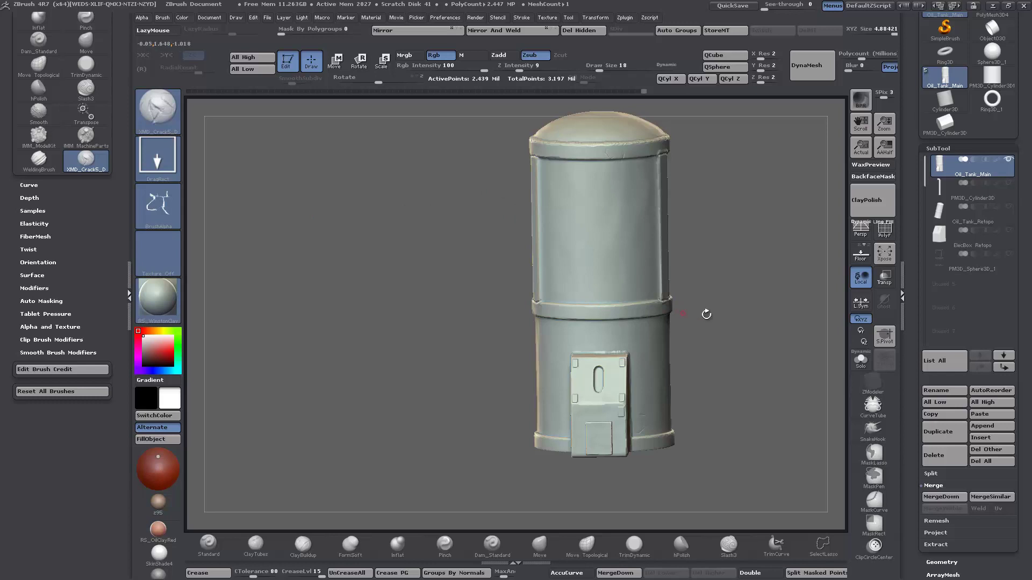
left_click_drag(743, 314, 741, 310)
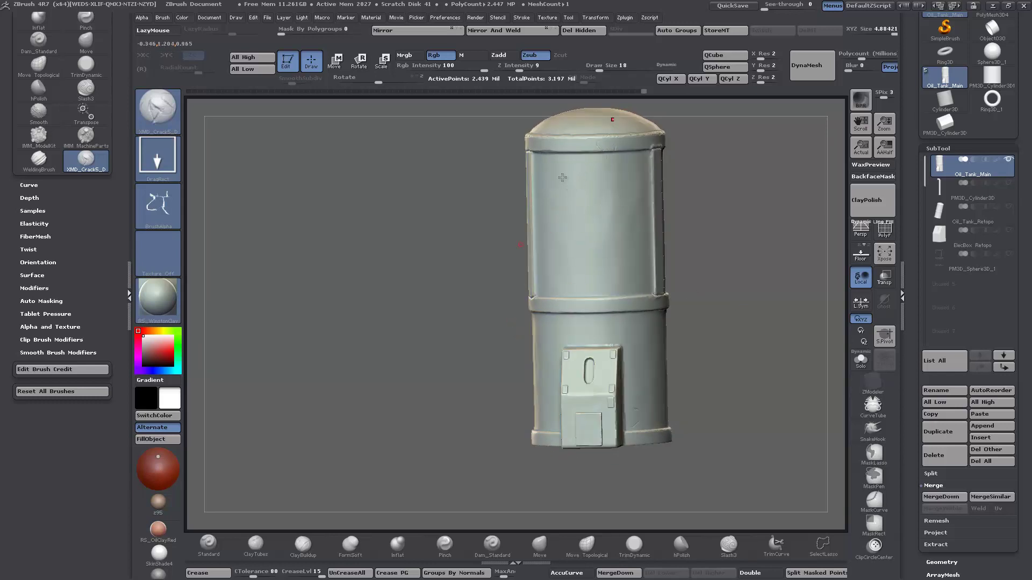
left_click_drag(731, 334, 693, 312)
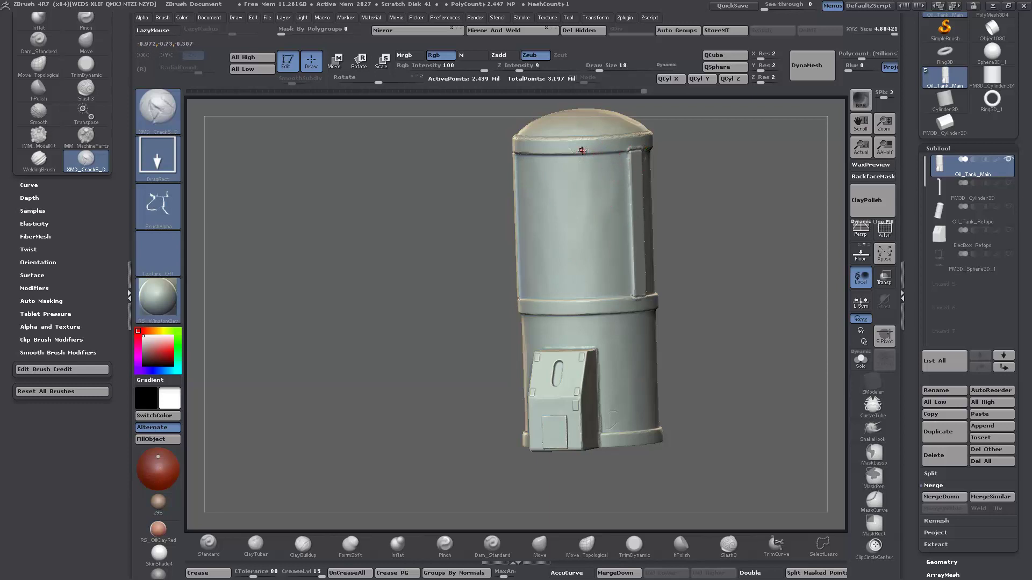
left_click_drag(400, 321, 416, 321)
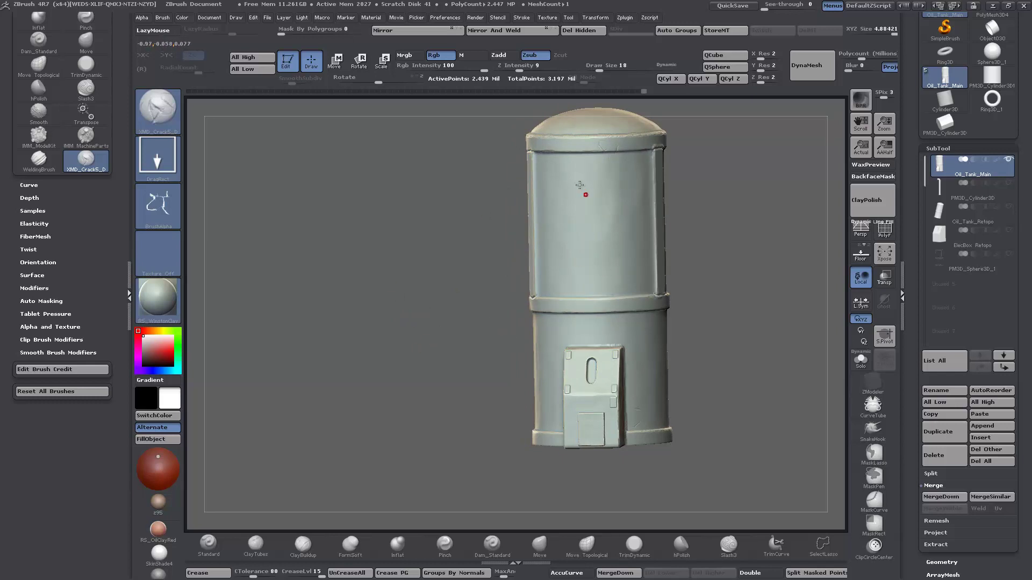
left_click_drag(771, 309, 555, 329)
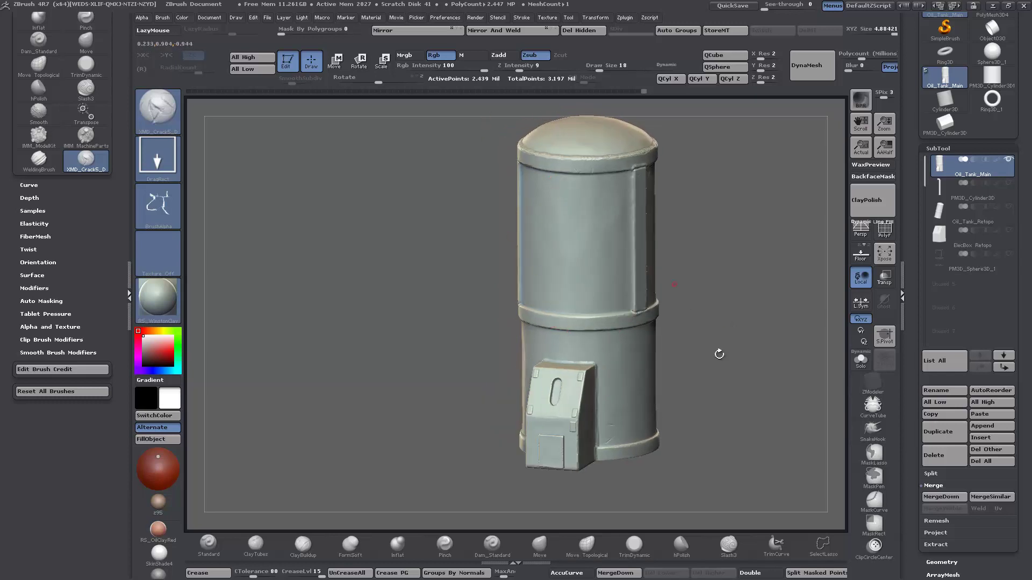
left_click_drag(719, 338, 500, 320)
left_click_drag(612, 280, 545, 276)
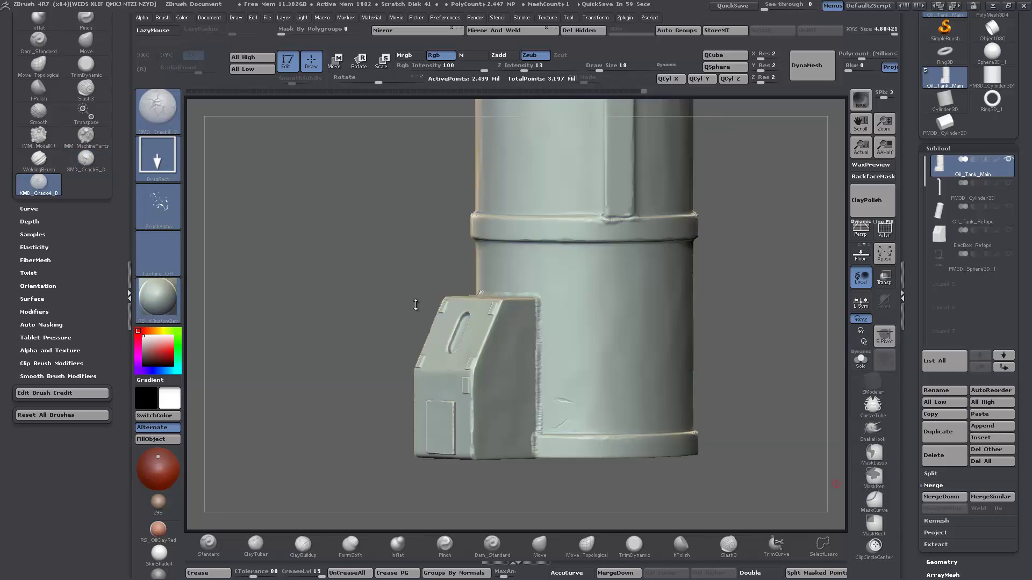
- Add a new sculpting layer to the Oil_Tank_Main subtool
mouse_move(414, 301)
left_mouse_down()
mouse_move(395, 297)
mouse_move(516, 296)
mouse_move(797, 341)
left_mouse_up()
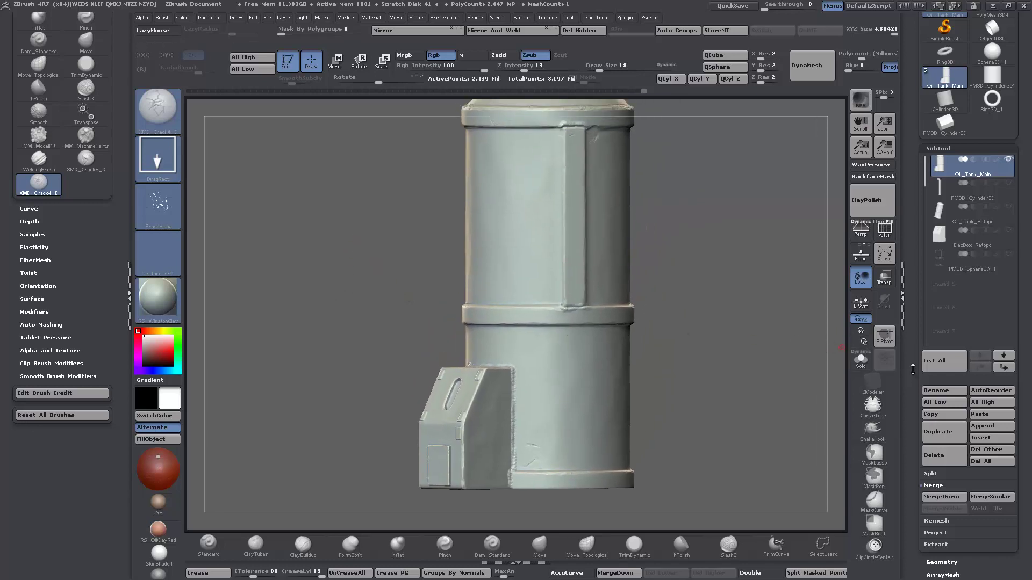
left_click_drag(913, 377, 912, 286)
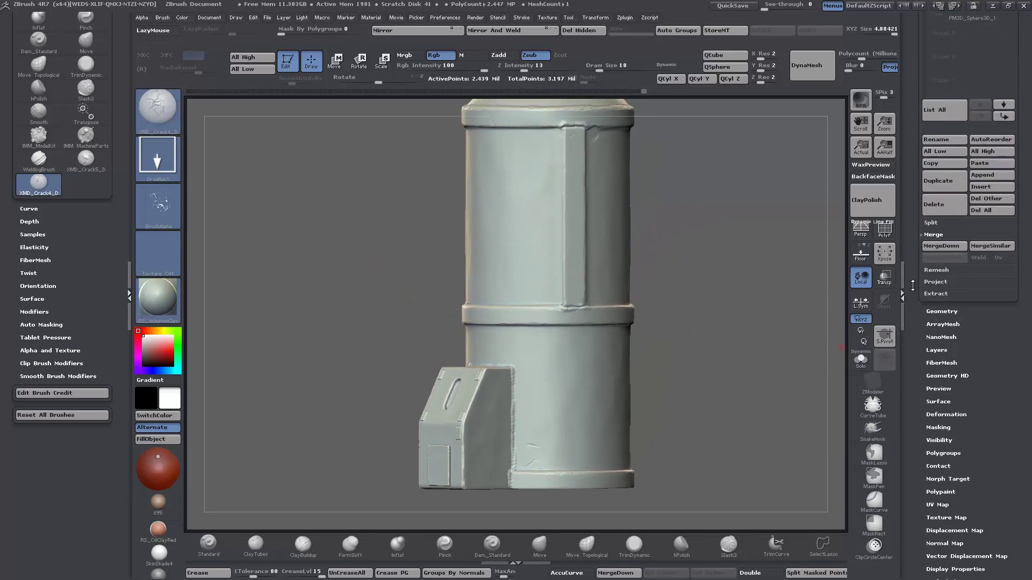
left_click(935, 349)
left_click_drag(913, 141, 913, 199)
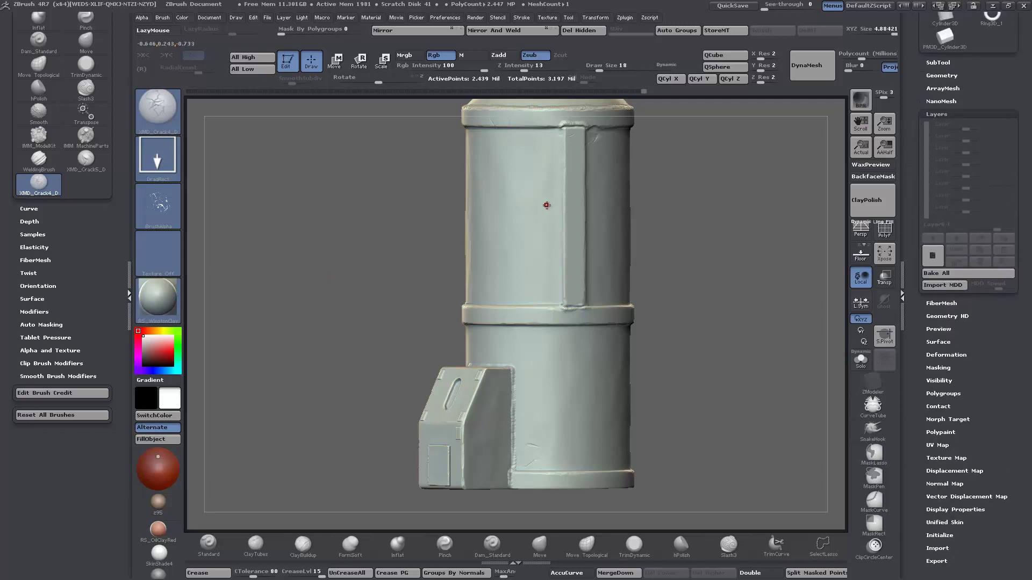
left_click(936, 261)
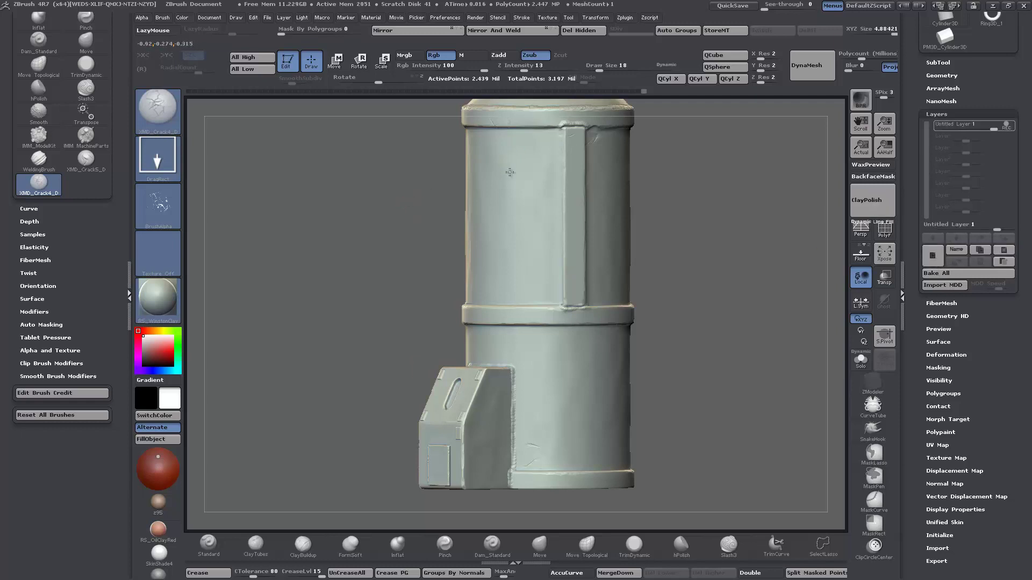
- Stamp crack details onto the upper and lower sections of the tank body with the crack brush at draw size 18
left_click_drag(521, 209, 522, 215)
left_click_drag(528, 256, 491, 292)
mouse_move(570, 346)
left_mouse_down()
mouse_move(553, 408)
mouse_move(578, 415)
left_mouse_up()
left_click_drag(486, 212, 490, 229)
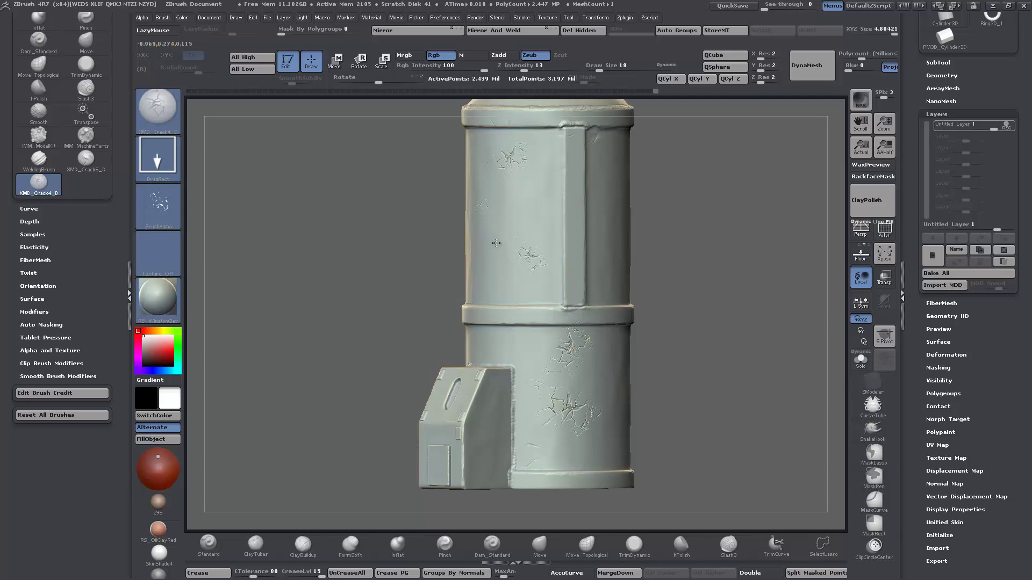
- Reduce the crack layer's intensity to 0.47474 and bake all layers
left_click_drag(733, 253, 742, 256)
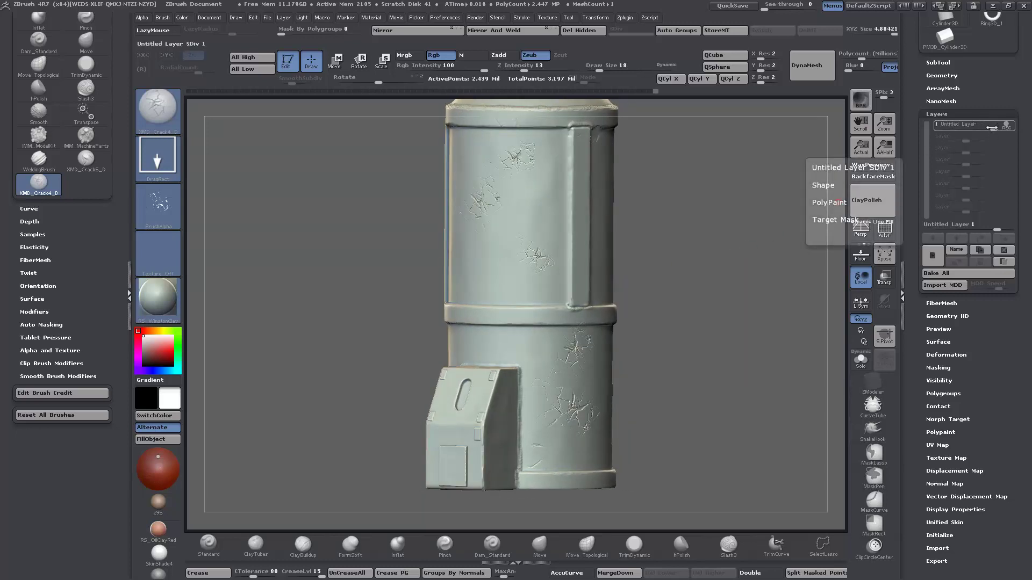
mouse_move(978, 129)
left_mouse_down()
mouse_move(969, 130)
mouse_move(980, 129)
left_mouse_up()
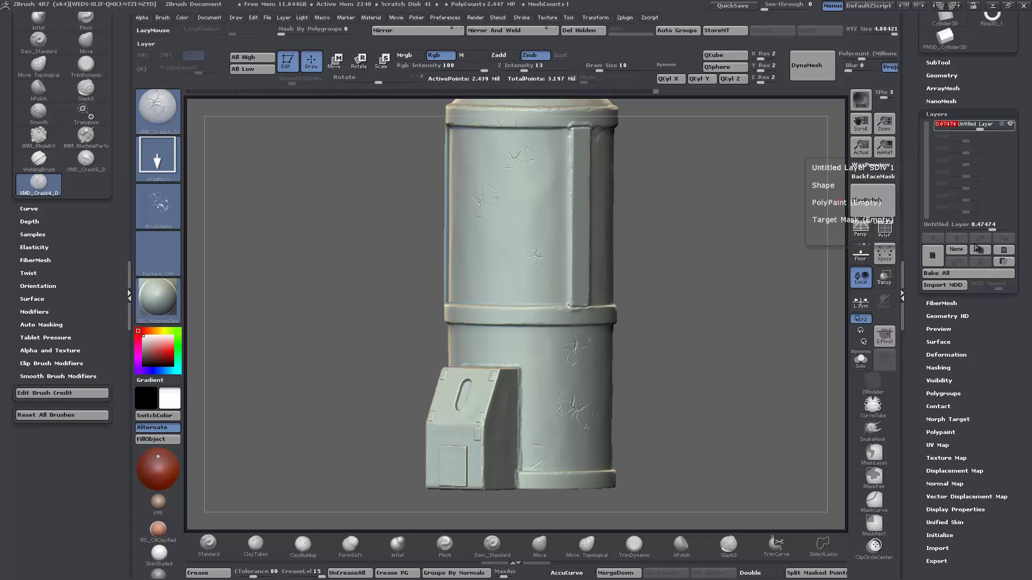
left_click(965, 274)
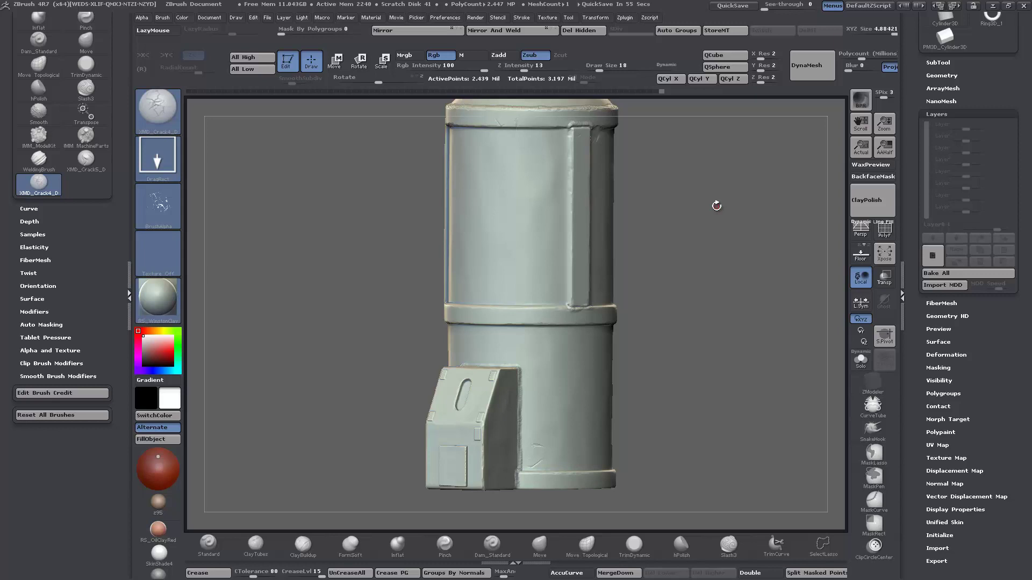
- Store a morph target for the tank and add a new sculpting layer
left_click(129, 294)
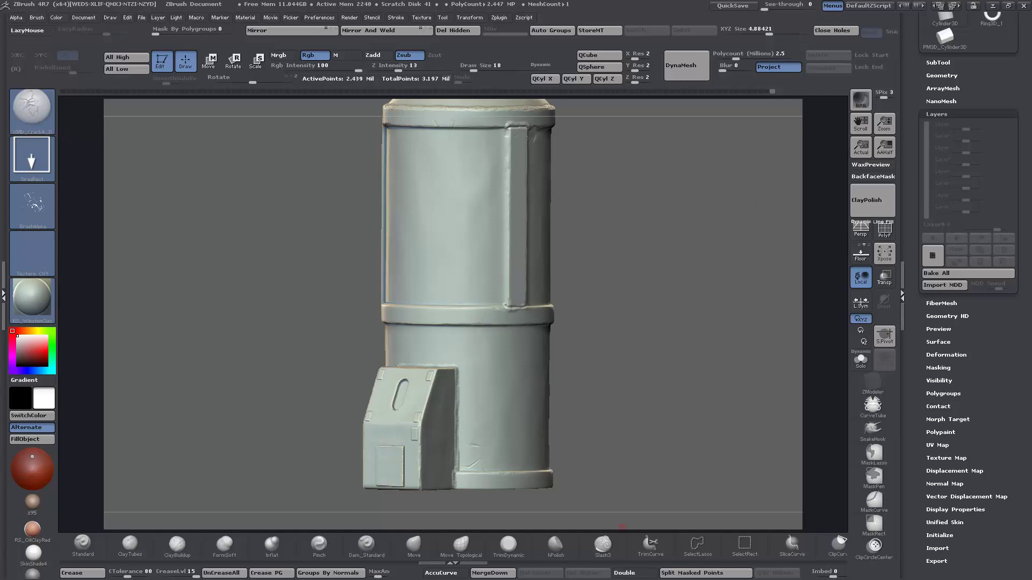
left_click_drag(658, 246, 605, 101)
left_click(592, 31)
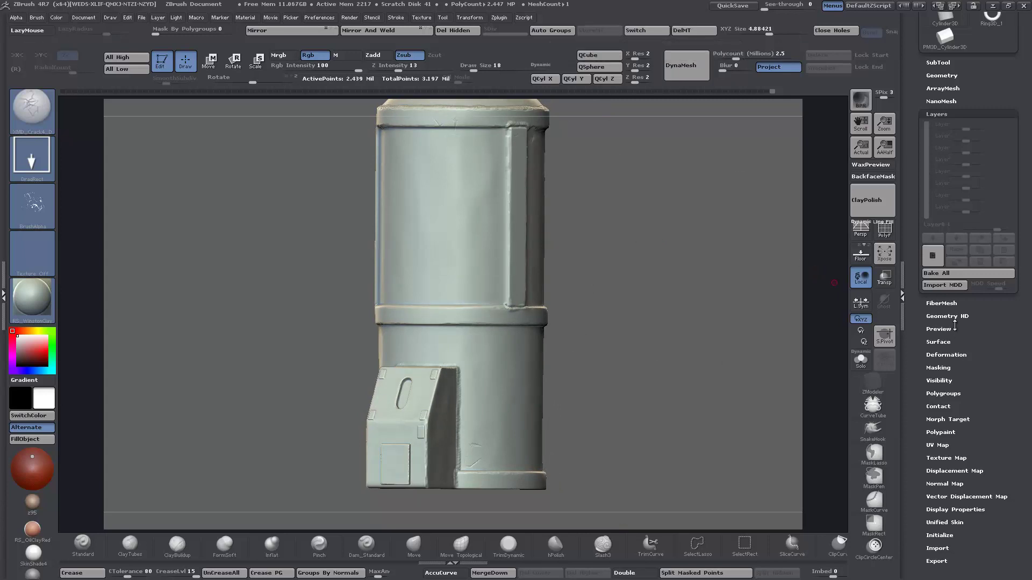
left_click(933, 256)
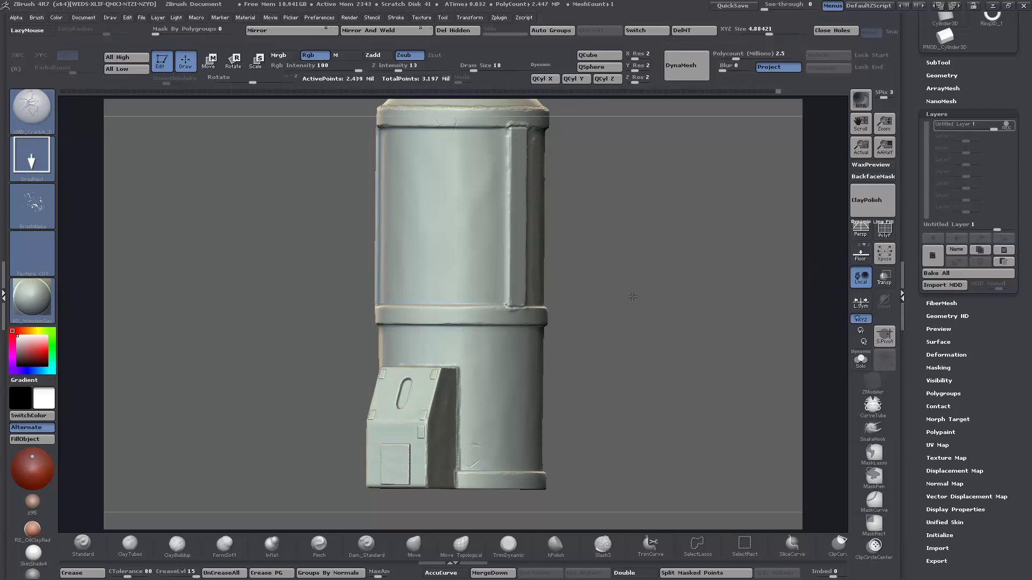
- Stamp several crack patches across the tank's upper section, above the electrical box, on the new layer
mouse_move(632, 296)
left_mouse_down()
mouse_move(642, 293)
mouse_move(616, 293)
left_mouse_up()
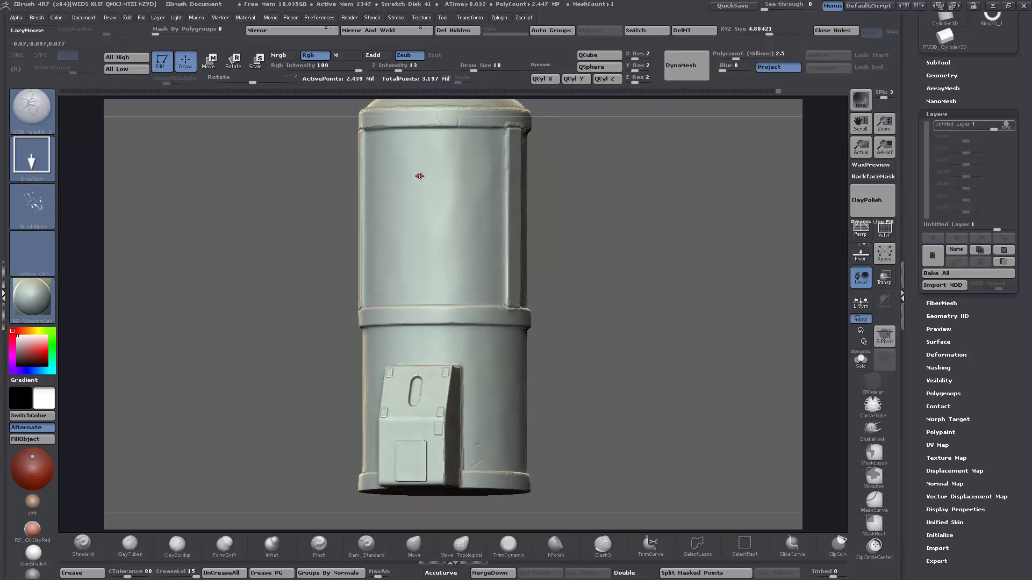
left_click_drag(483, 233, 440, 274)
left_click_drag(424, 221, 402, 287)
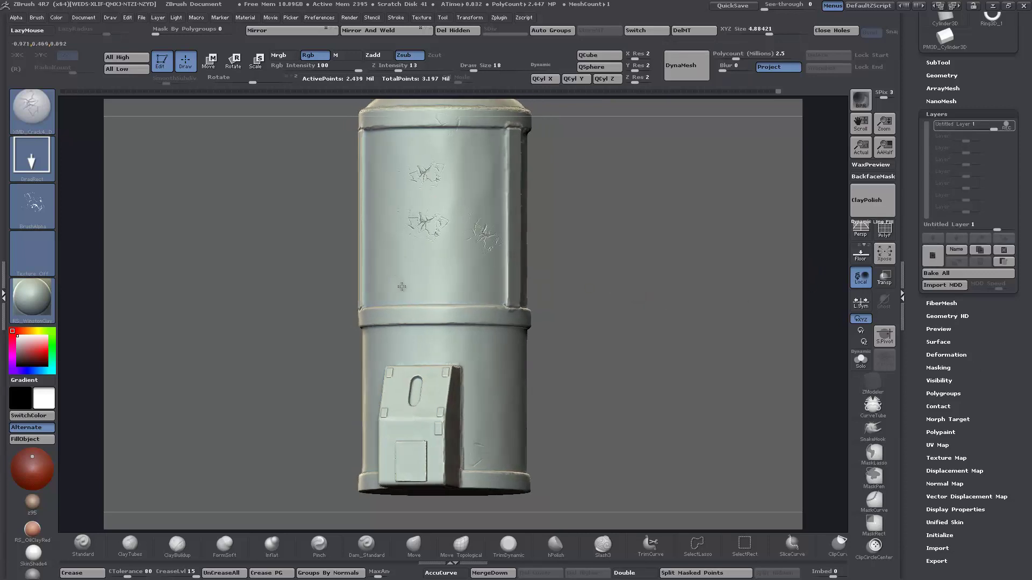
- Erase the two upper crack patches with the Morph brush at draw size 175
mouse_move(631, 285)
left_mouse_down("alt")
mouse_move(640, 279)
mouse_move(639, 315)
mouse_move(637, 303)
left_mouse_up("alt")
key("b")
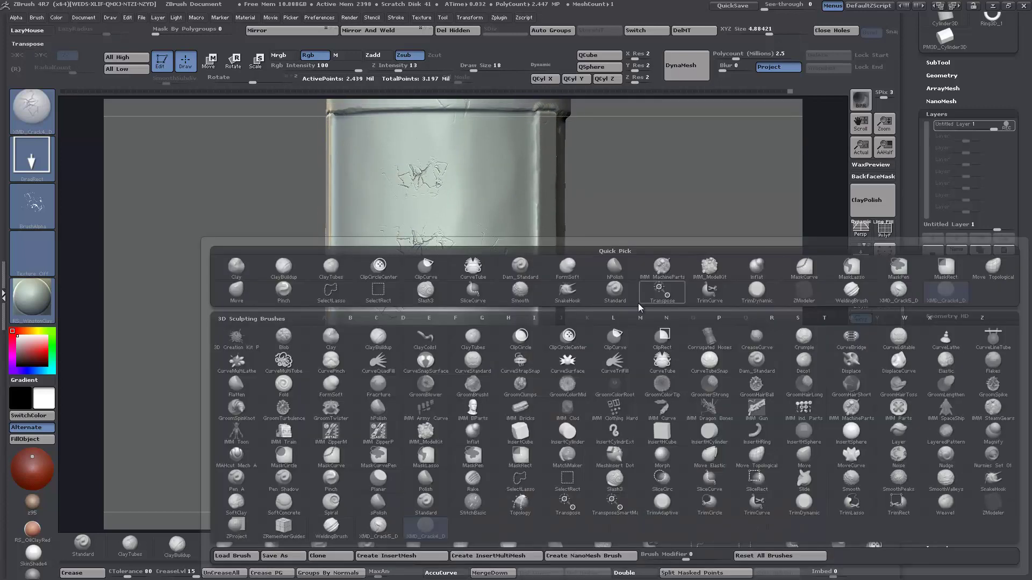
key("m")
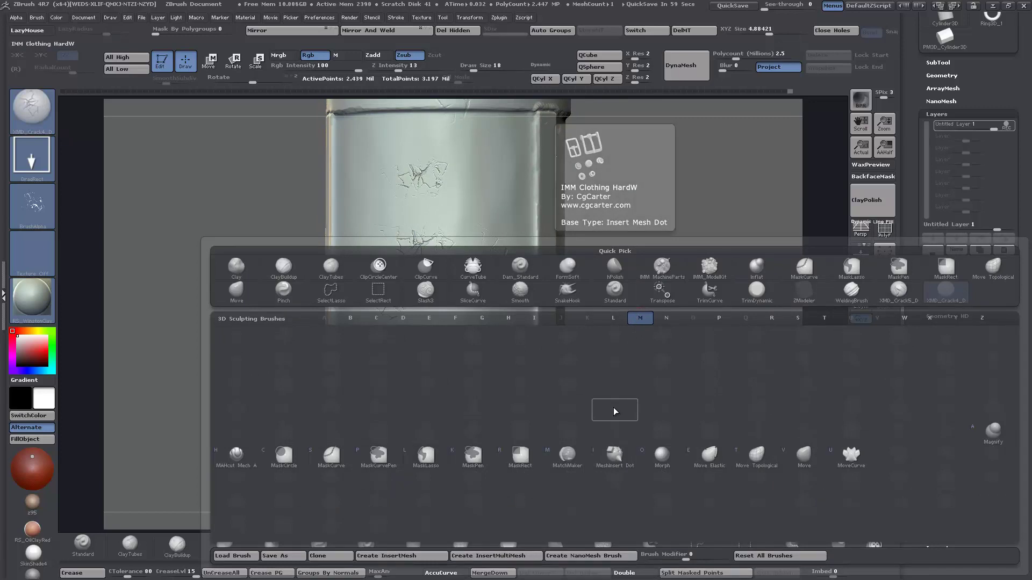
left_click(661, 454)
left_click_drag(661, 344, 649, 375, "alt")
key("space")
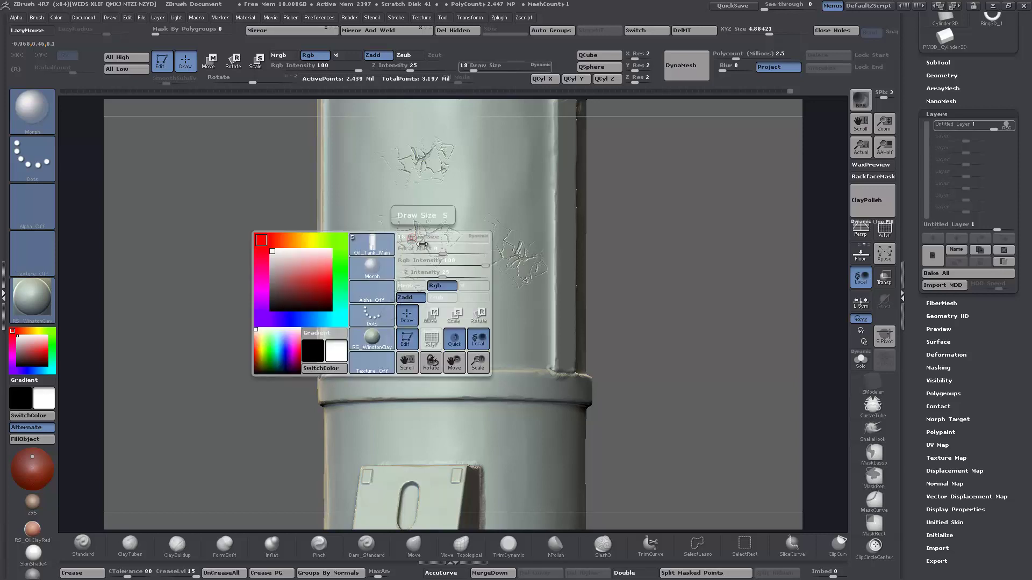
mouse_move(414, 237)
left_mouse_down()
mouse_move(433, 235)
mouse_move(416, 226)
left_mouse_up()
left_click_drag(416, 190, 421, 220)
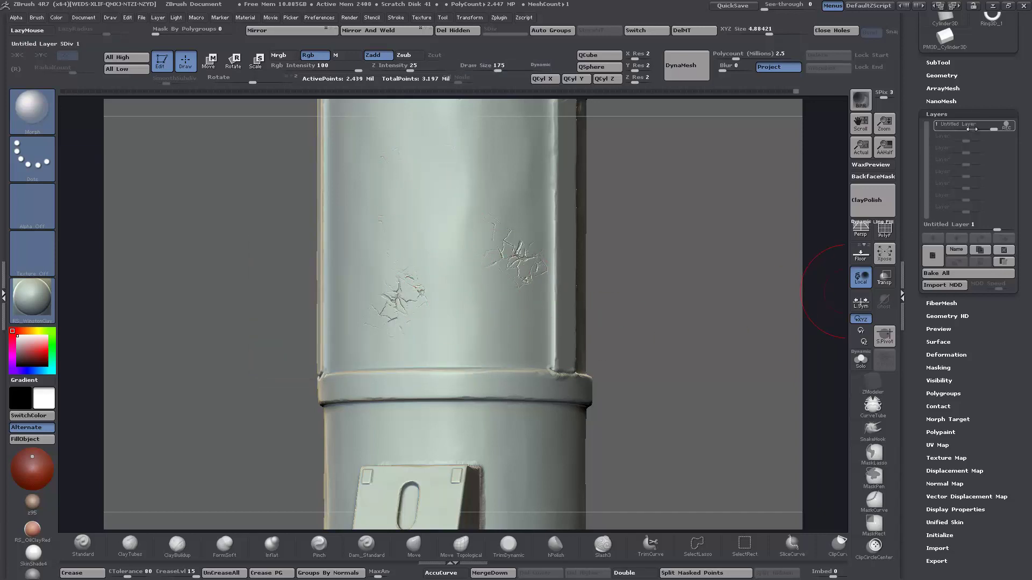
- Lower the crack layer's intensity to 0.45454
mouse_move(992, 129)
left_mouse_down()
mouse_move(954, 129)
mouse_move(979, 129)
left_mouse_up()
left_click_drag(685, 274, 651, 346, "alt")
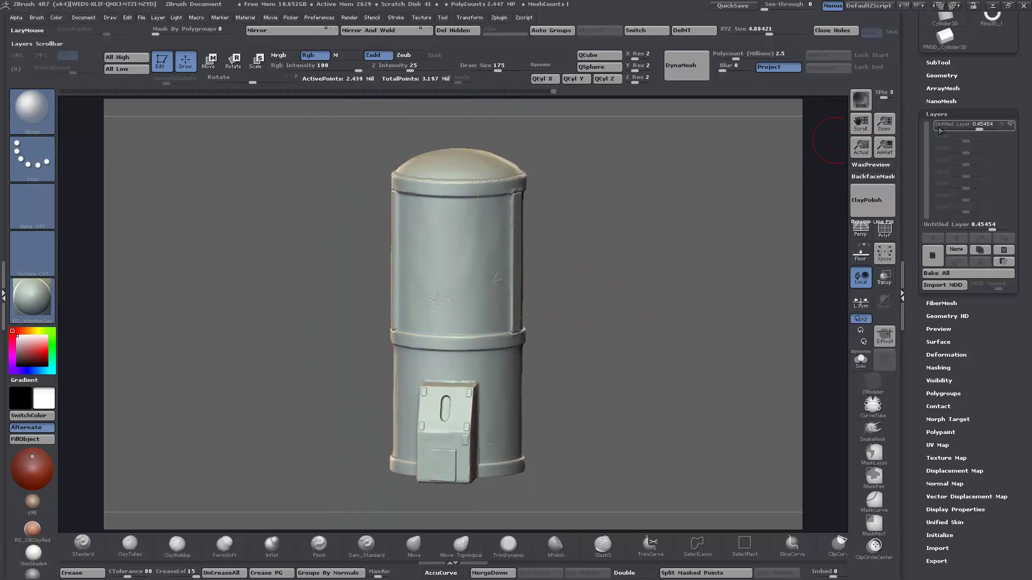
left_click_drag(644, 363, 640, 358)
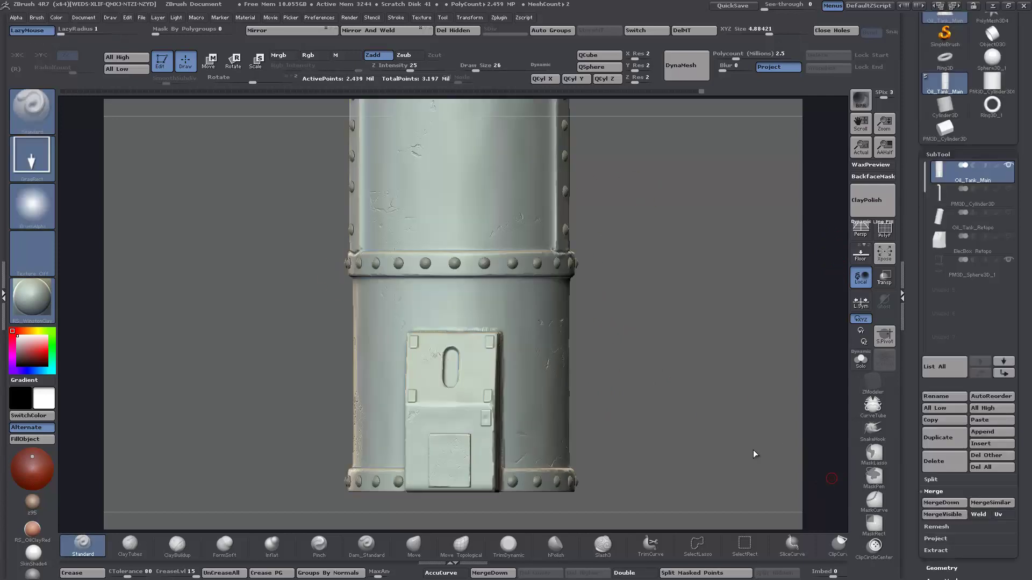
- Soften the crack cluster on the riveted tank's upper panel with the Morph brush at Z Intensity 14
left_click_drag(669, 433, 575, 391)
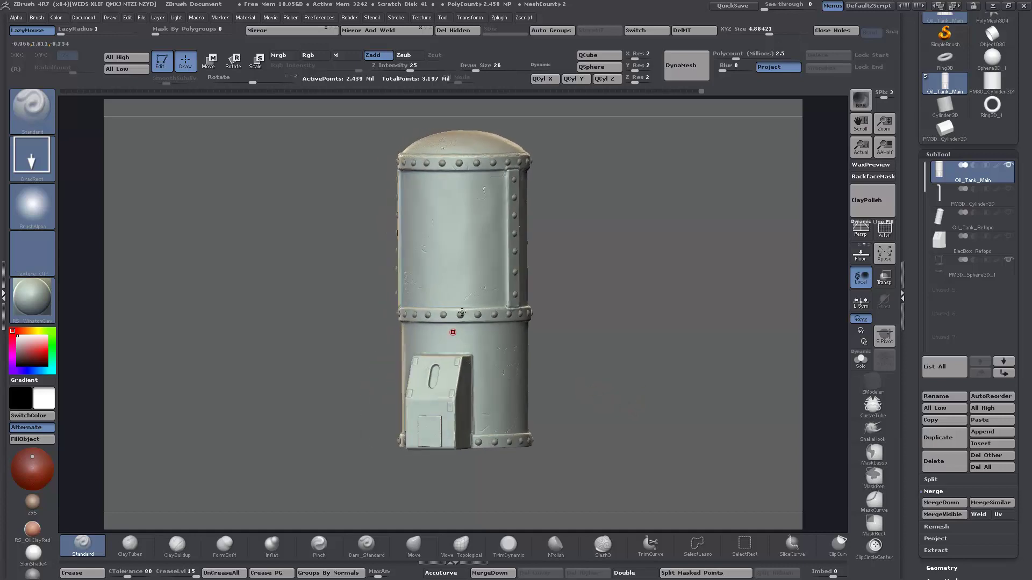
left_click_drag(636, 426, 668, 424)
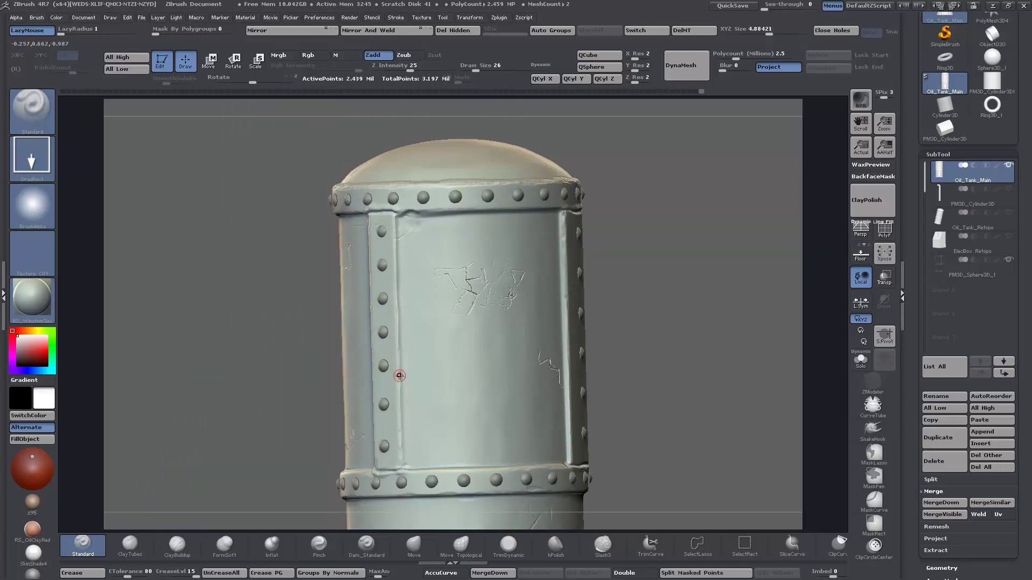
key("b")
key("m")
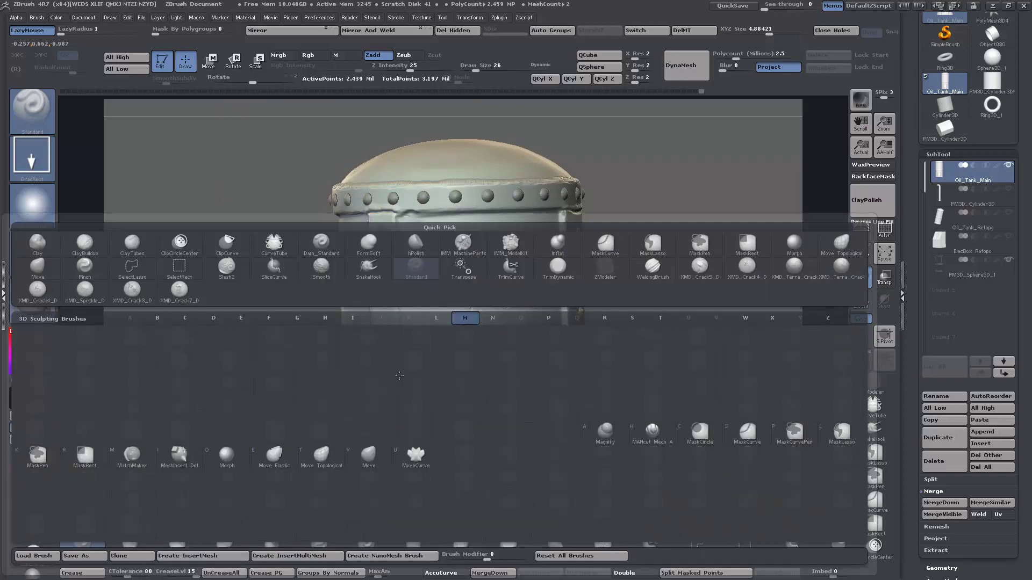
left_click(217, 452)
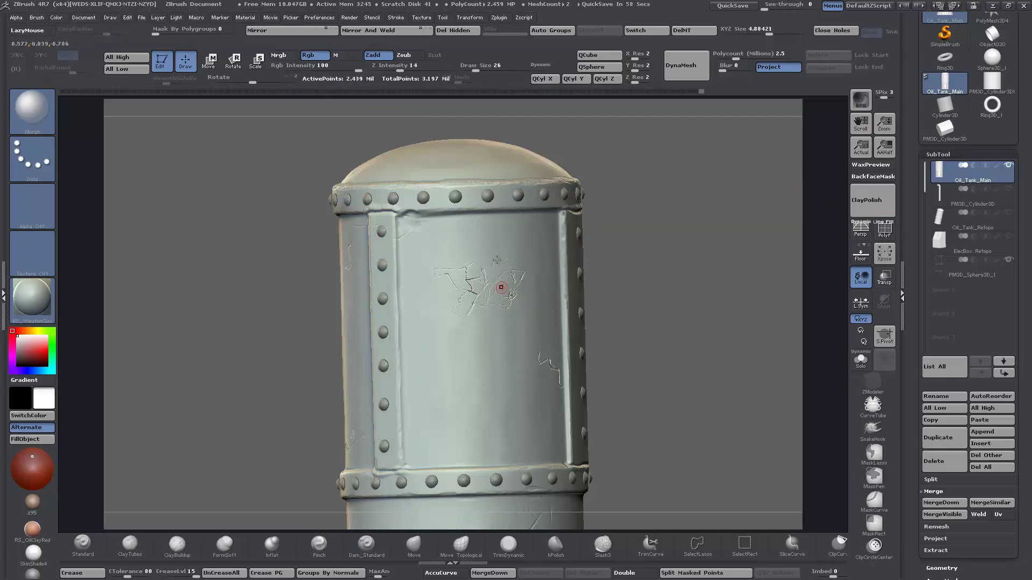
left_click_drag(661, 250, 454, 226, "alt")
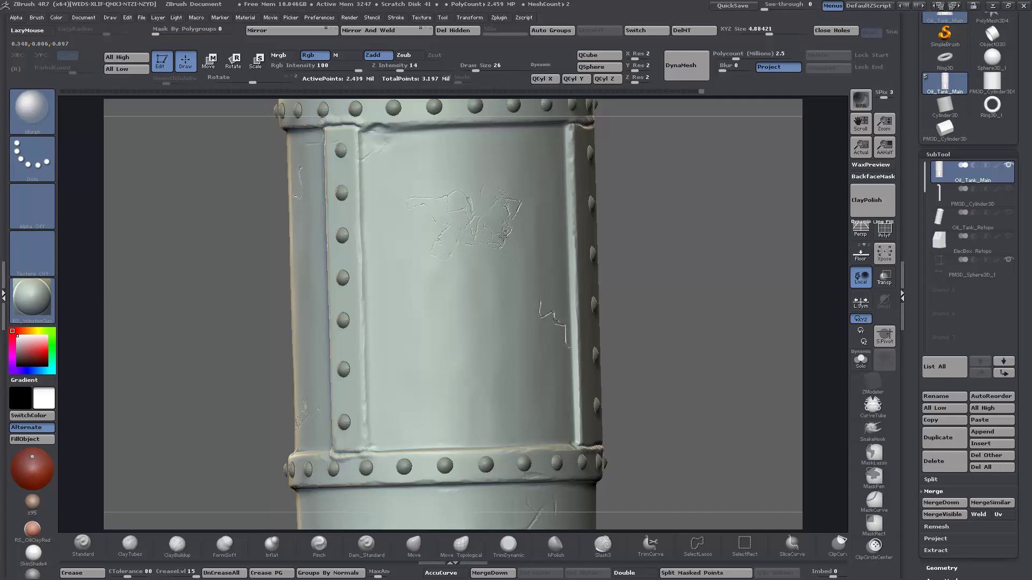
left_click_drag(609, 217, 766, 297, "alt")
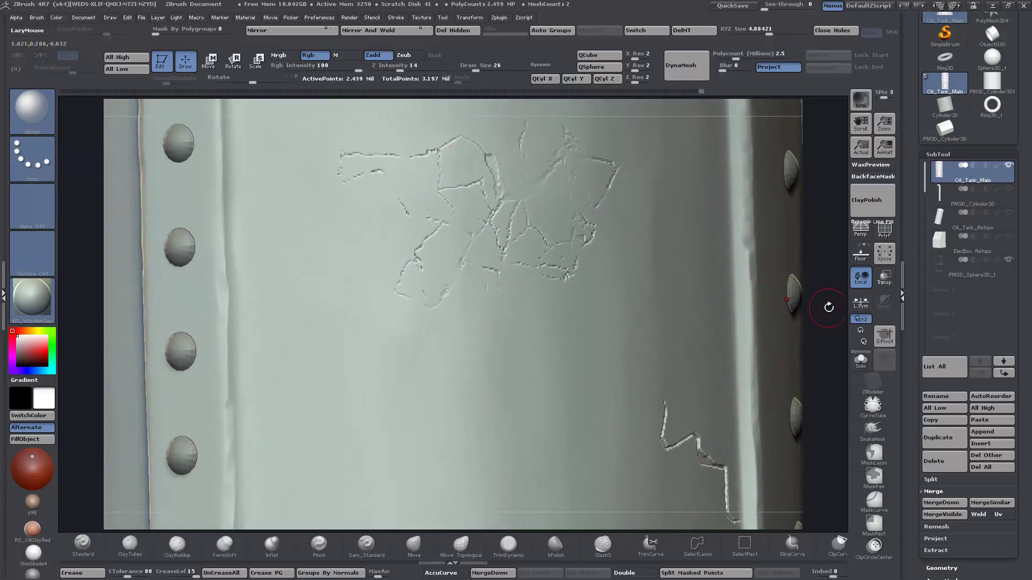
- Smooth the zigzag crack beside the vertical riveted strip
left_click_drag(828, 307, 694, 306, "alt")
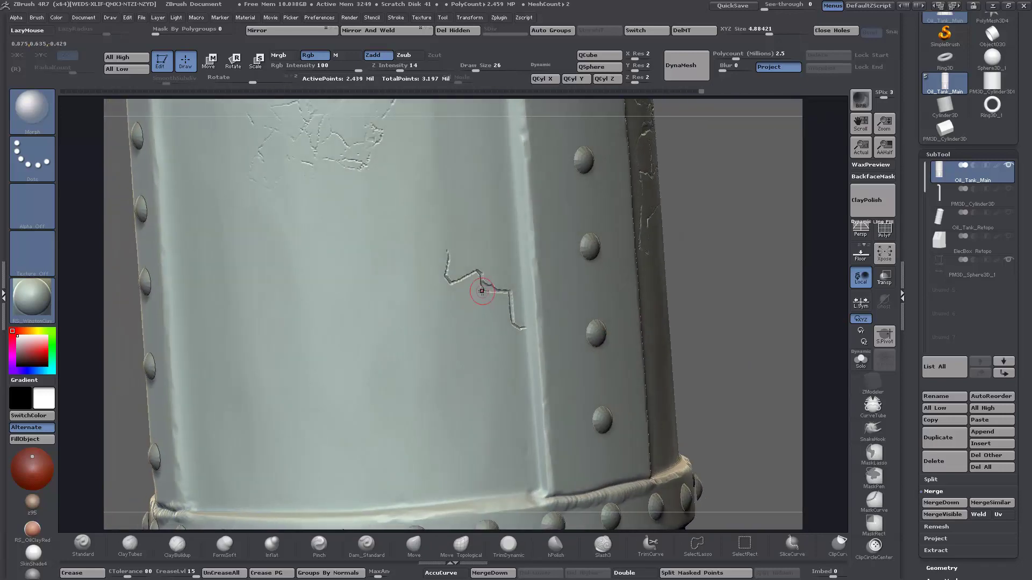
left_click_drag(514, 331, 483, 277, "shift")
- Examine the crack damage around the tank body, the dome and the electrical box from several sides
left_click_drag(748, 357, 505, 329)
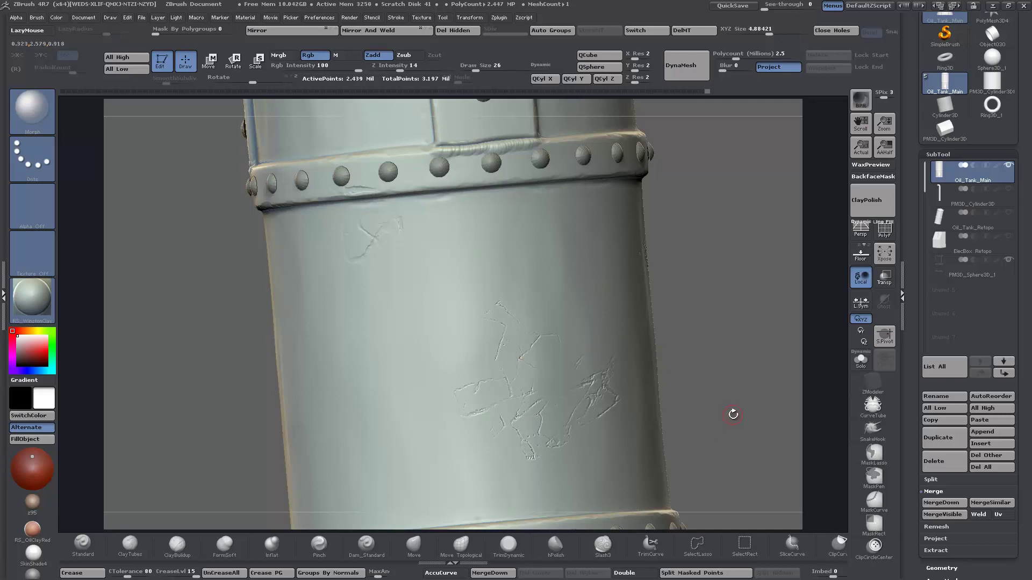
left_click_drag(732, 415, 647, 332)
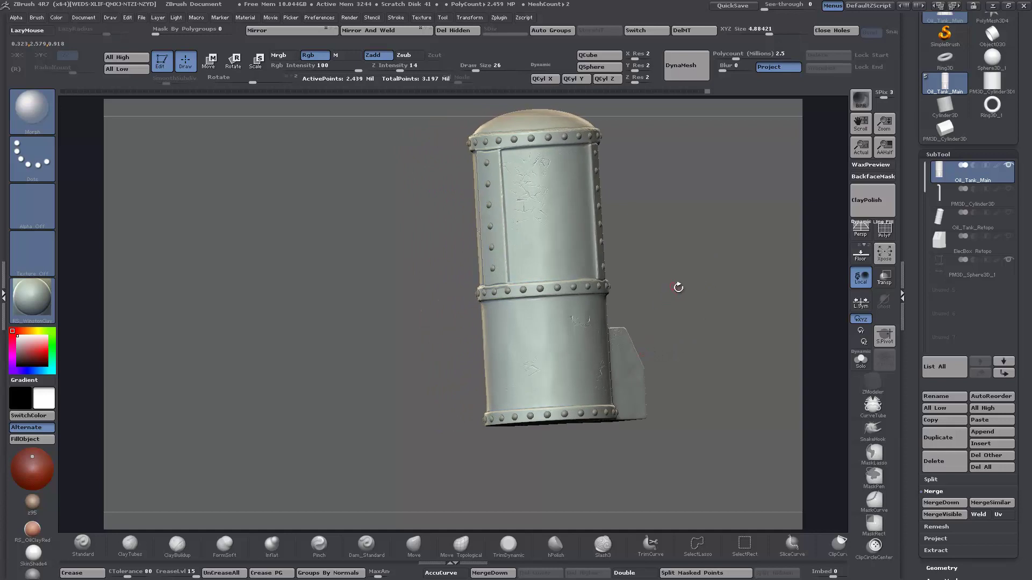
left_click_drag(713, 330, 625, 331)
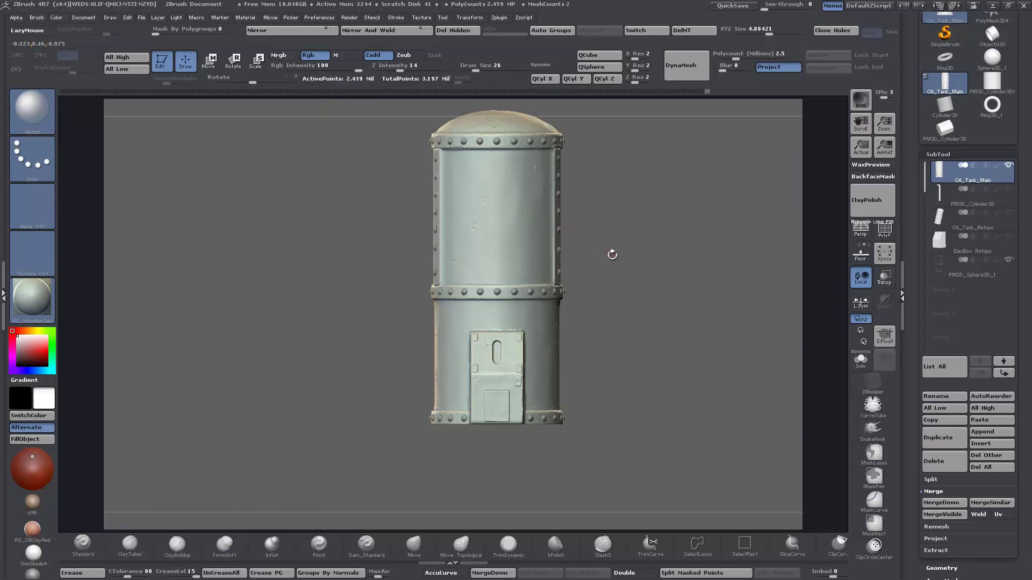
left_click_drag(612, 254, 640, 309, "alt")
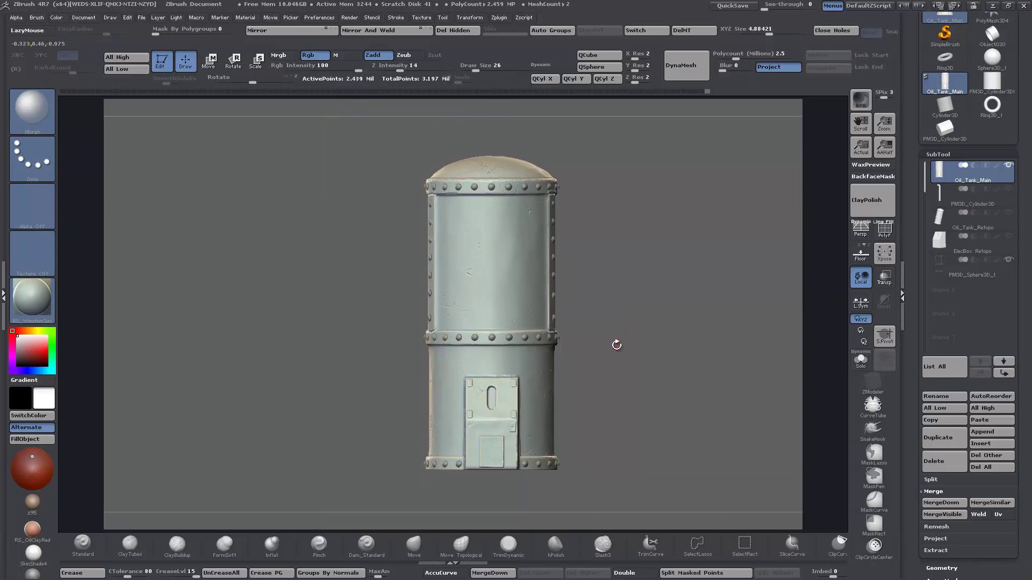
left_click_drag(616, 345, 504, 230, "alt")
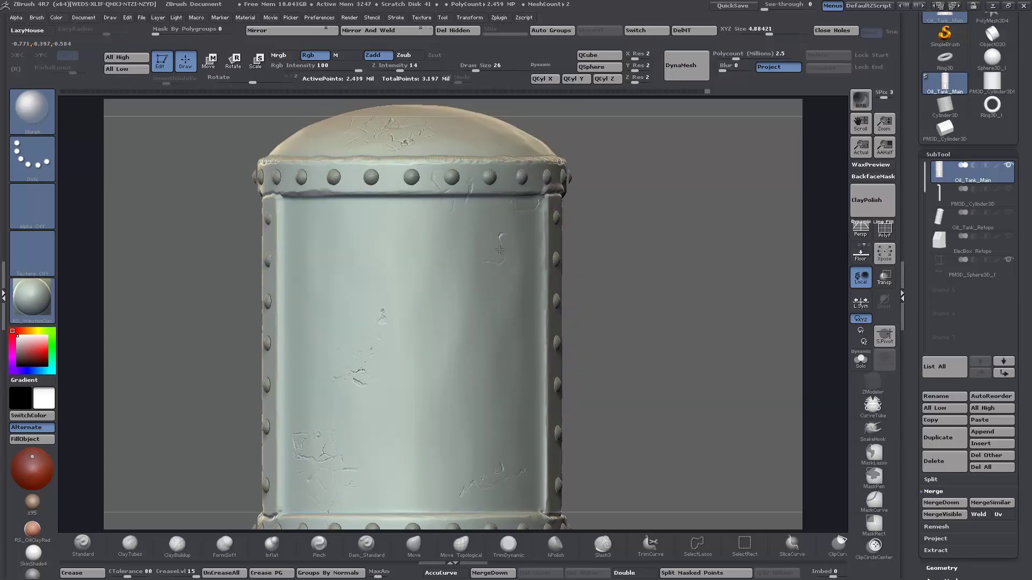
left_click_drag(692, 323, 611, 356, "alt")
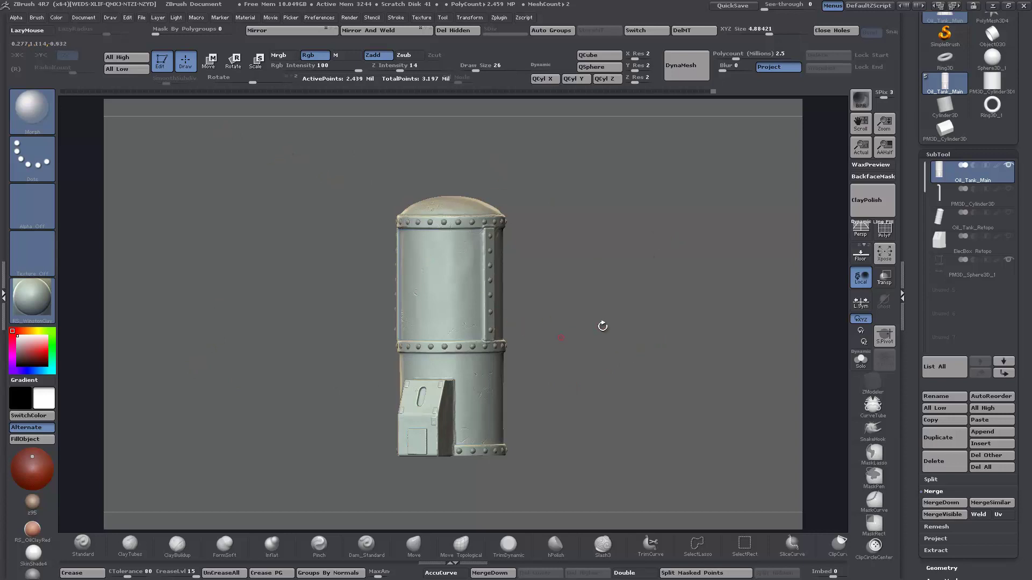
left_click_drag(602, 327, 680, 306)
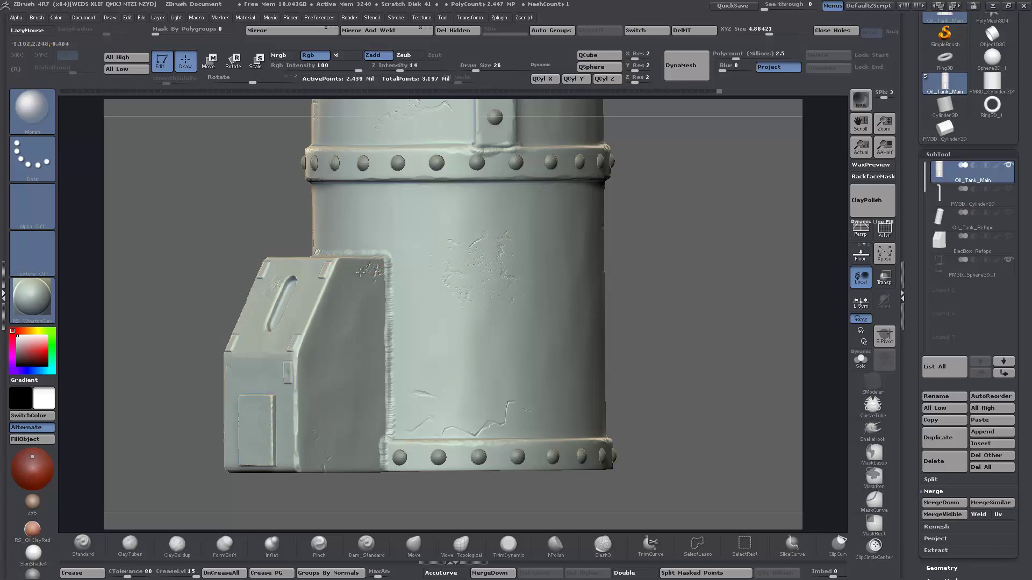
mouse_move(685, 367)
left_mouse_down()
mouse_move(688, 345)
mouse_move(633, 255)
mouse_move(663, 387)
mouse_move(633, 368)
mouse_move(613, 408)
mouse_move(634, 453)
mouse_move(677, 349)
left_mouse_up()
left_click_drag(705, 286, 612, 304)
- Stamp a round detail onto the small rectangular plate of the electrical box using the Standard brush with Alpha 14
left_click(75, 556)
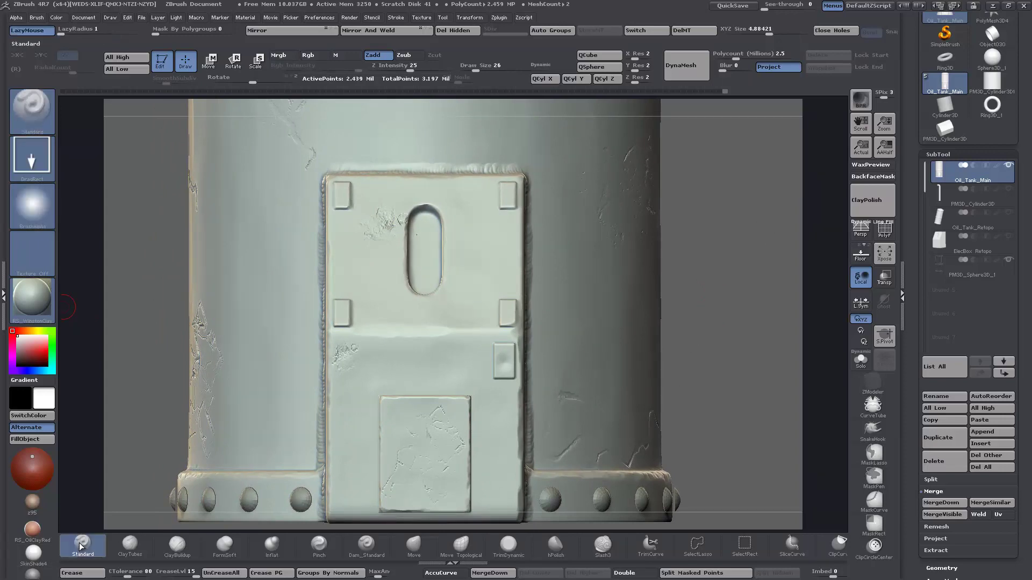
left_click(32, 215)
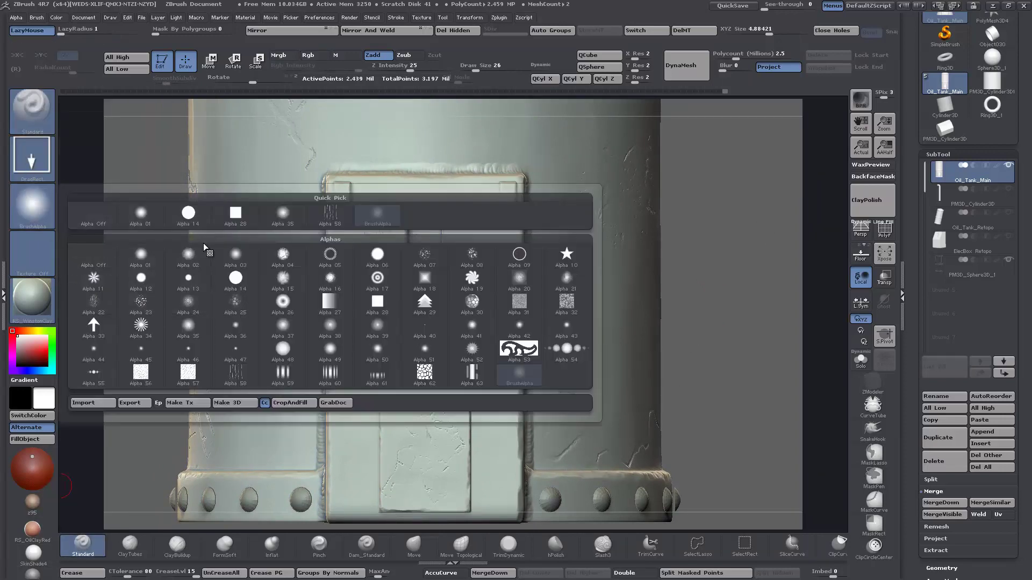
left_click(235, 278)
left_click_drag(716, 306, 733, 258)
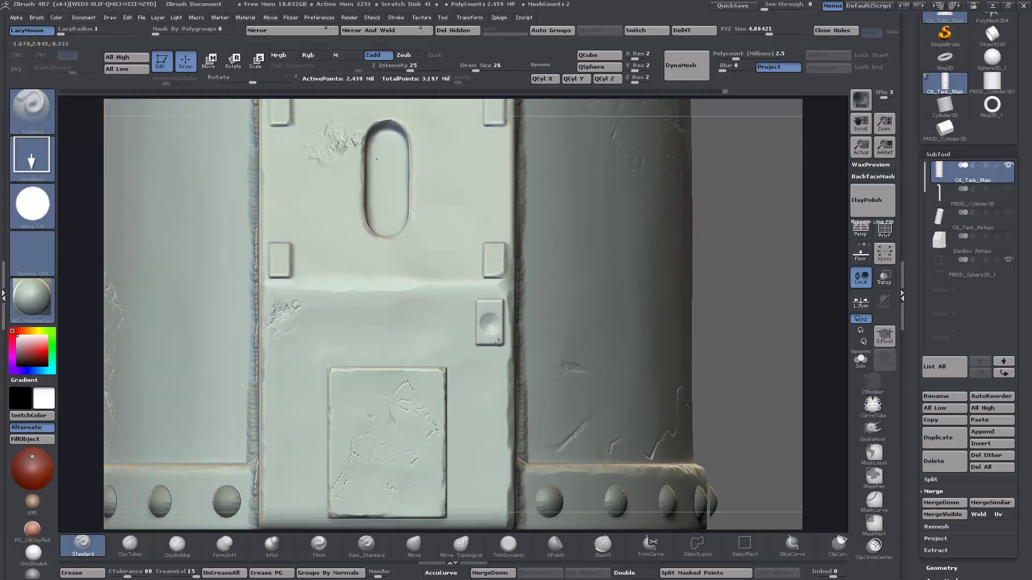
left_click_drag(499, 341, 496, 333)
- Load the IMM ModelKit insert brush and choose the cross-slotted Fasteners_24 screw head
left_click_drag(748, 350, 401, 288)
key("b")
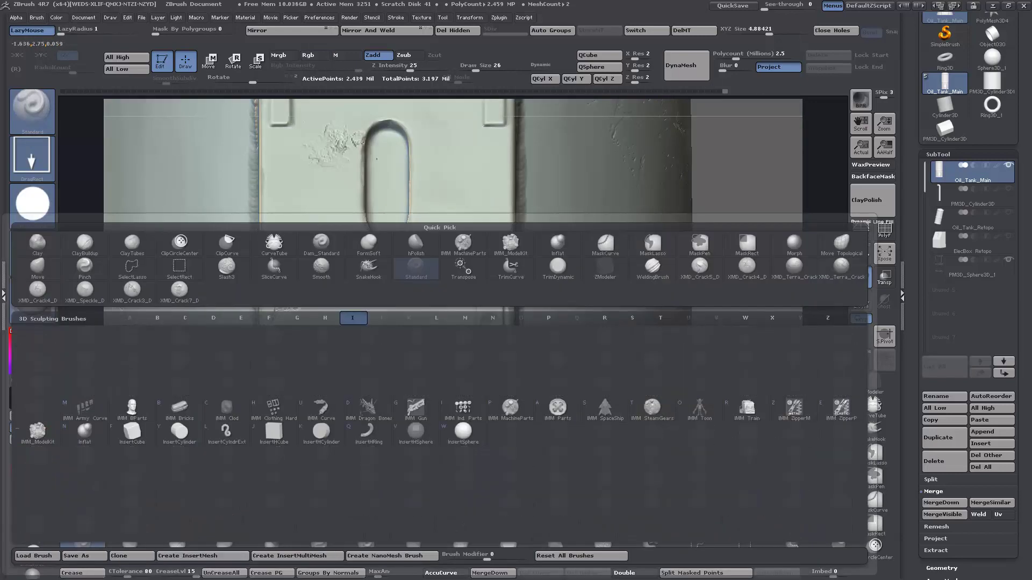
left_click(35, 436)
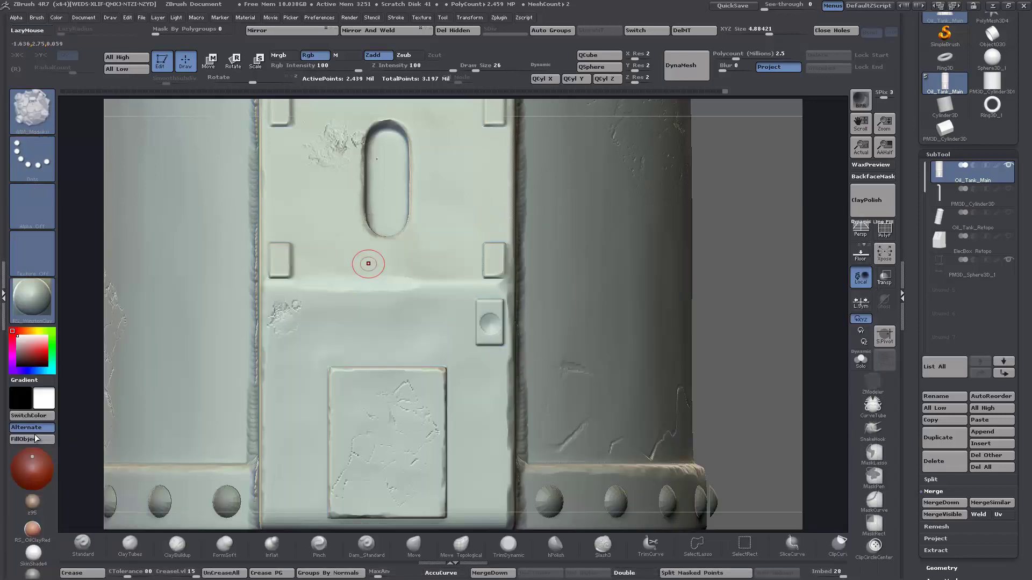
key("m")
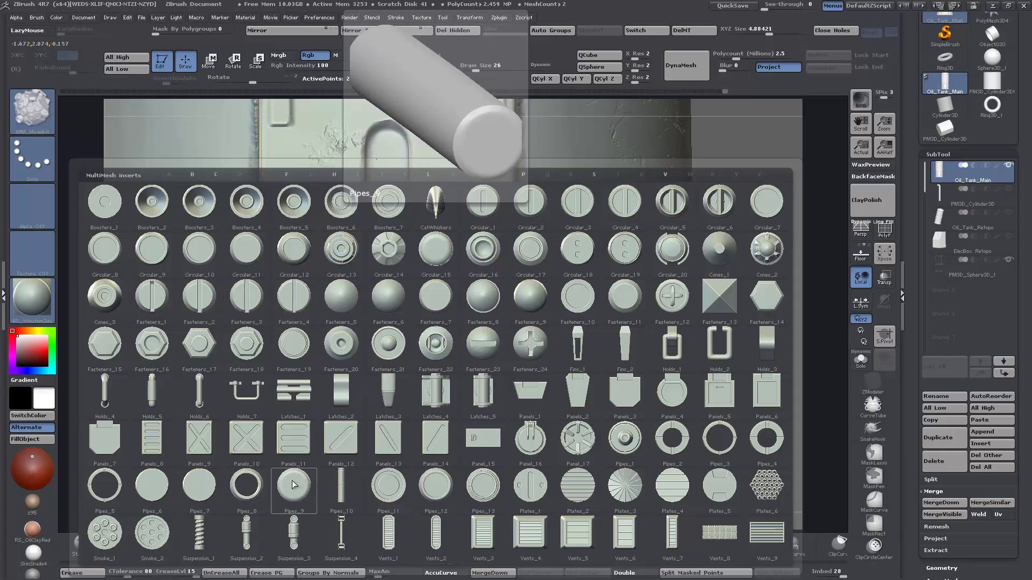
left_click(527, 351)
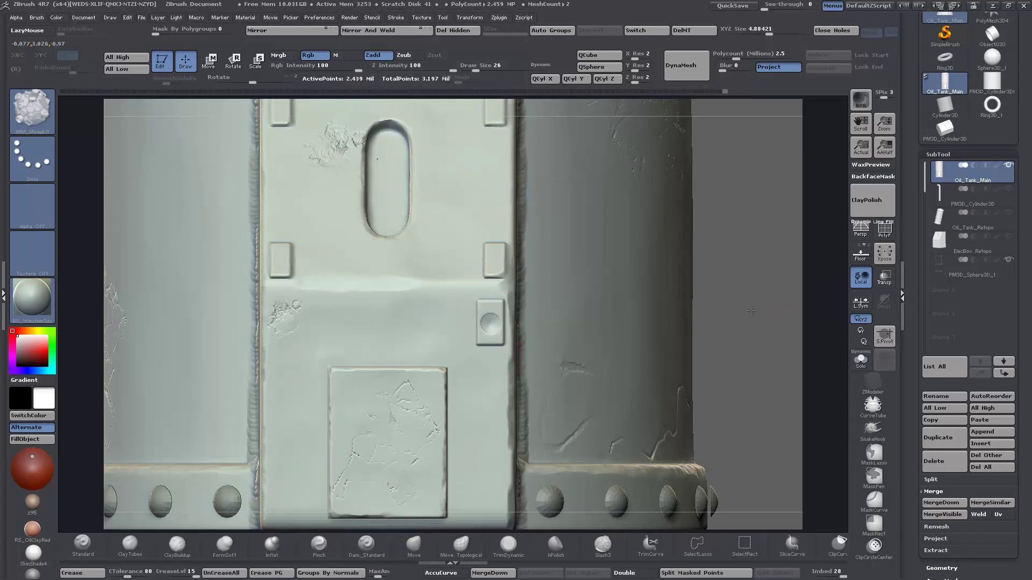
- Try to insert the screw head into the round recess of the electrical box's small plate at Draw Size 26
left_click_drag(749, 310, 761, 324, "alt")
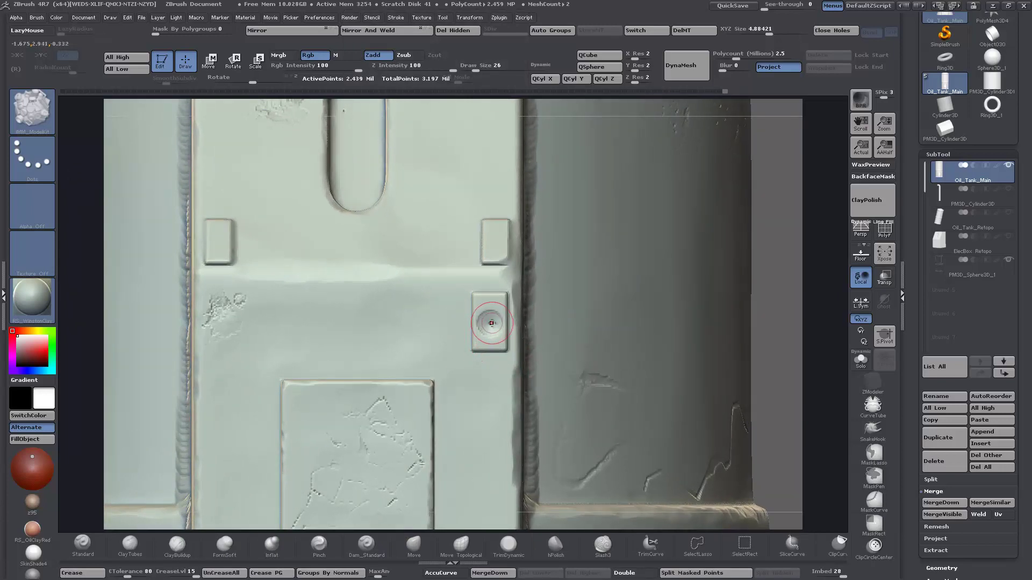
left_click_drag(492, 322, 493, 325)
key("ctrl+z")
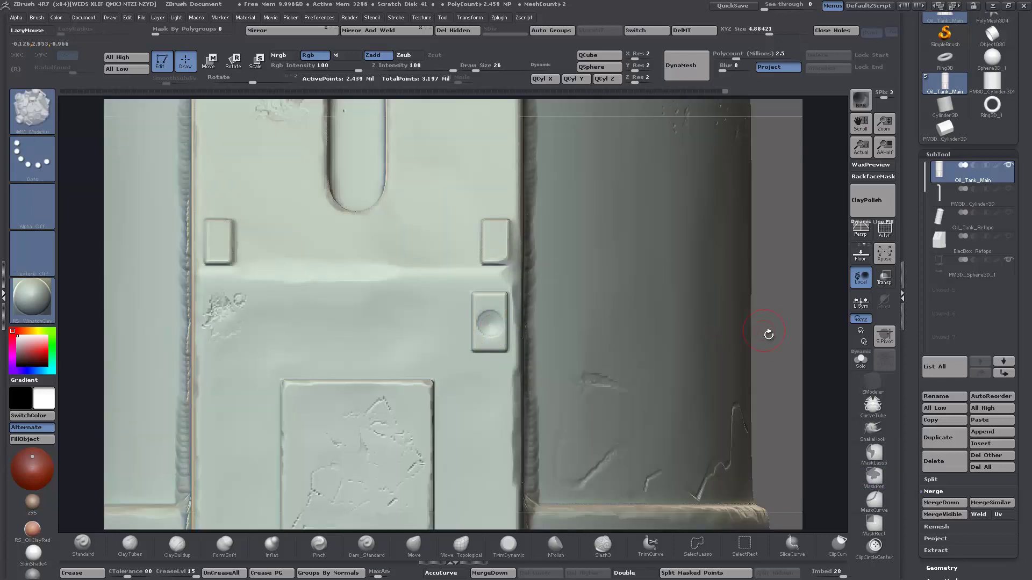
left_click_drag(768, 335, 768, 357)
left_click_drag(490, 322, 491, 323)
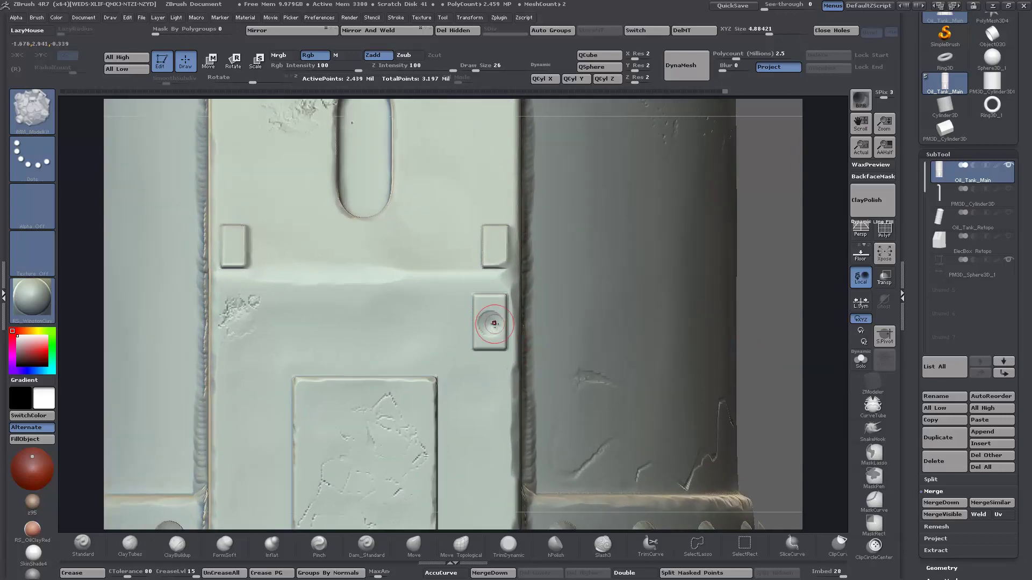
- Insert the Fasteners_24 screw head into the small plate's round recess at Draw Size 11
key("m")
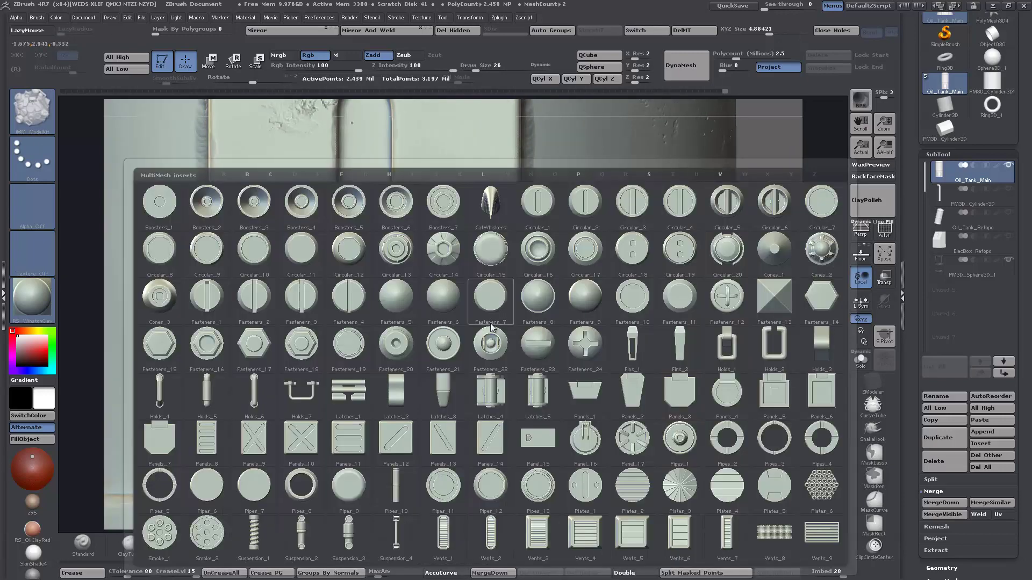
left_click(588, 346)
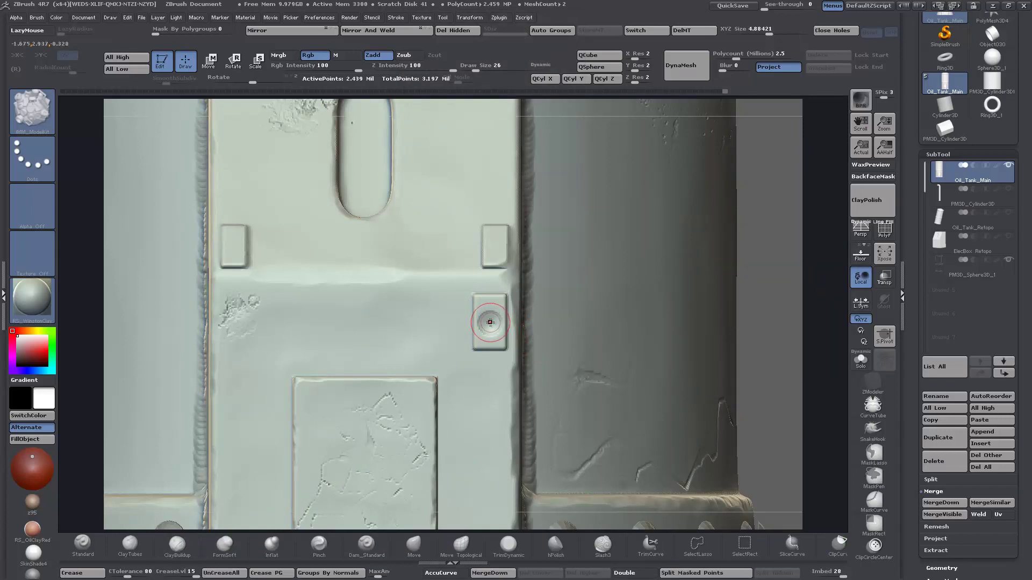
key("space")
left_click_drag(489, 322, 488, 328)
left_click_drag(490, 323, 493, 329)
left_click_drag(496, 335, 497, 335)
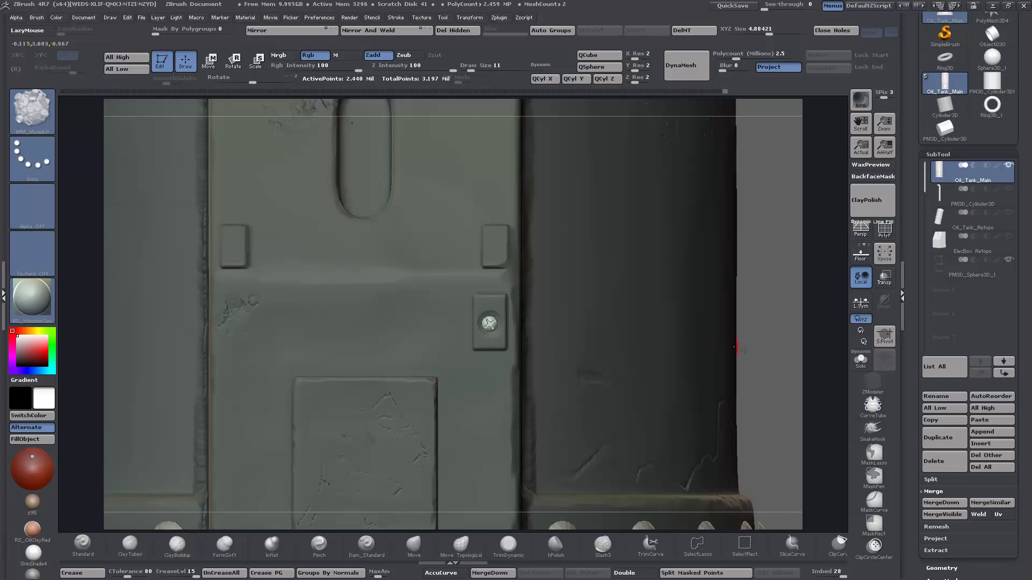
- Examine the inserted screw head and its surrounding mesh up close with the polyframe
mouse_move(772, 355)
left_mouse_down("alt")
mouse_move(768, 302)
mouse_move(726, 300)
mouse_move(786, 289)
mouse_move(890, 461)
mouse_move(748, 293)
mouse_move(835, 385)
mouse_move(837, 403)
left_mouse_up("alt")
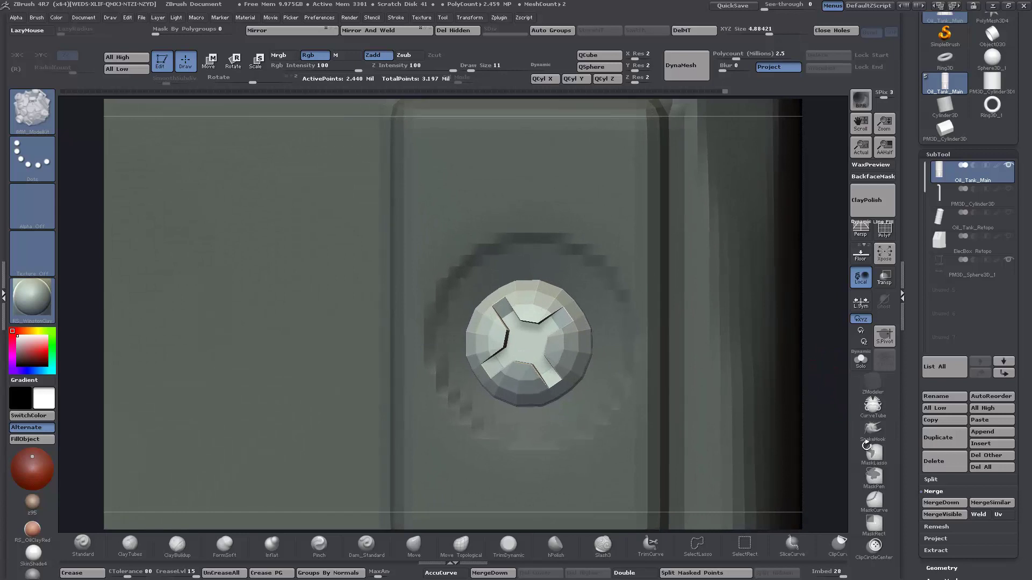
left_click(884, 231)
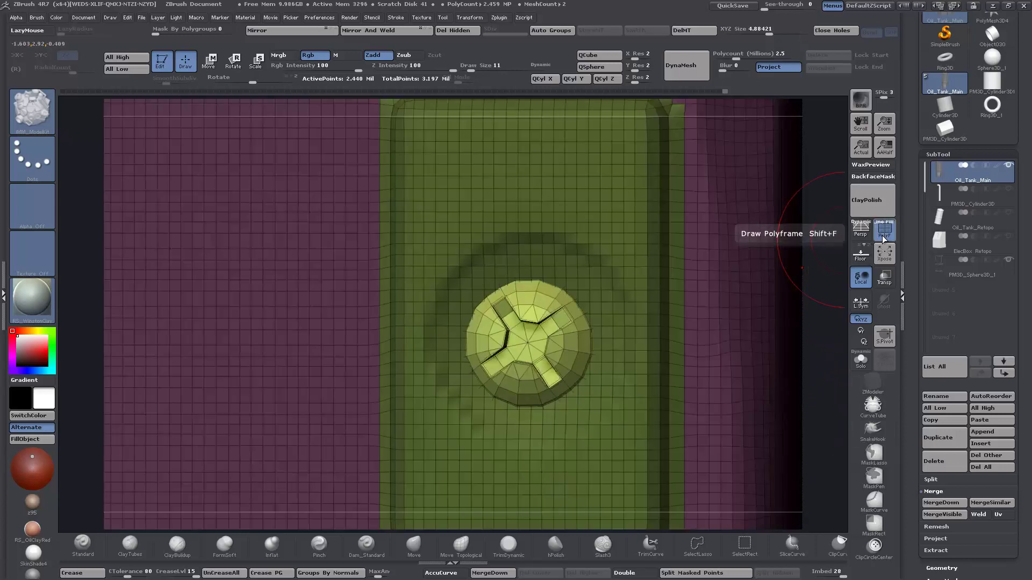
left_click(884, 232)
left_click_drag(833, 317, 769, 321, "alt")
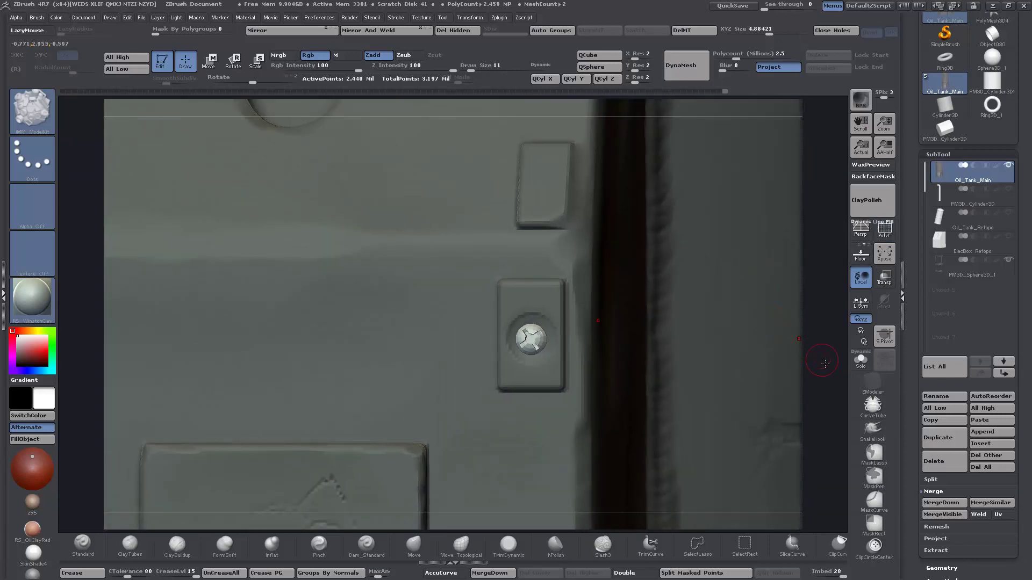
- Insert mirrored pairs of screw heads on the four small corner plates of the electrical box's upper face, using symmetry
left_click_drag(824, 363, 727, 355)
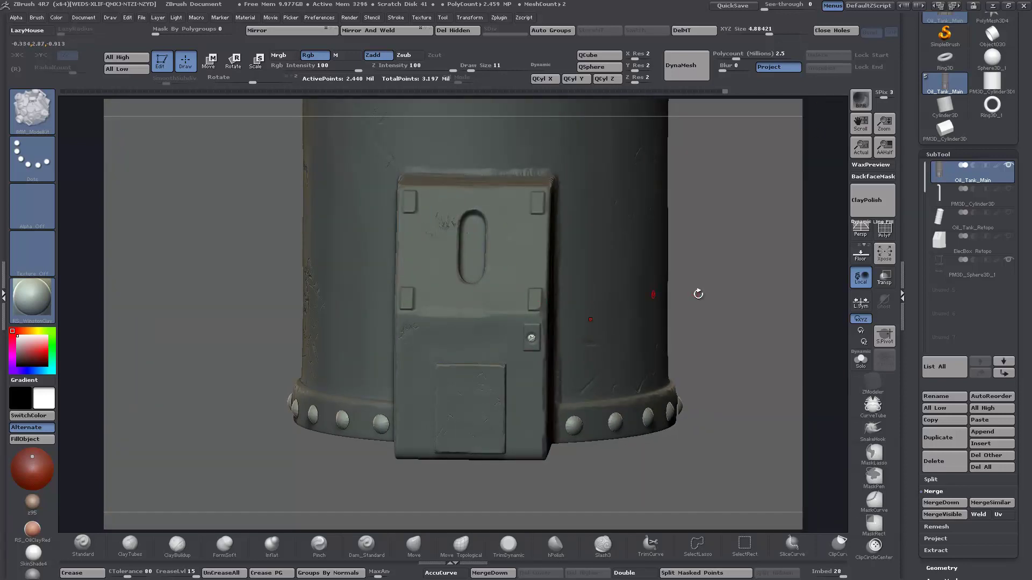
left_click_drag(712, 272, 763, 357)
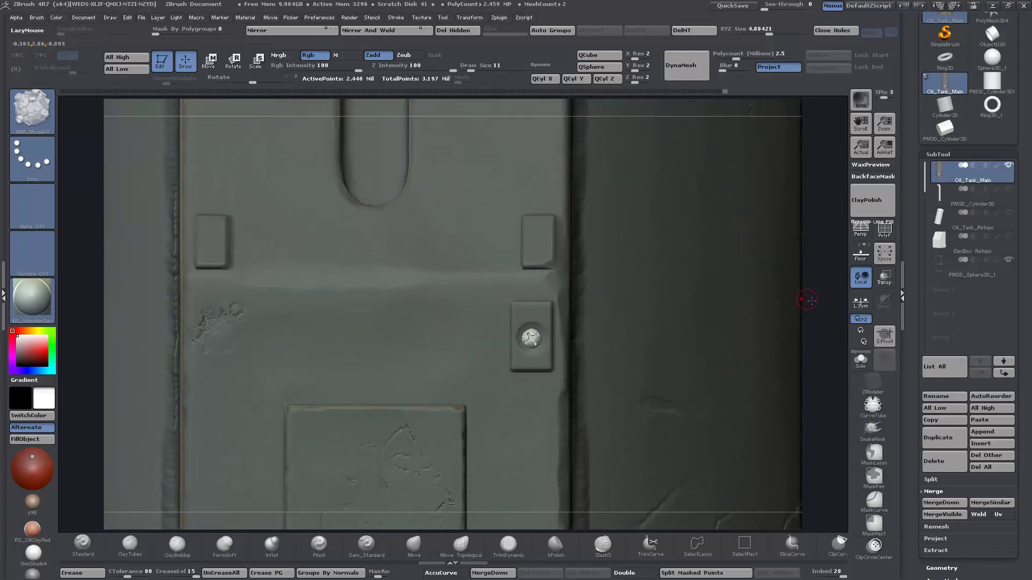
left_click_drag(815, 316, 817, 315)
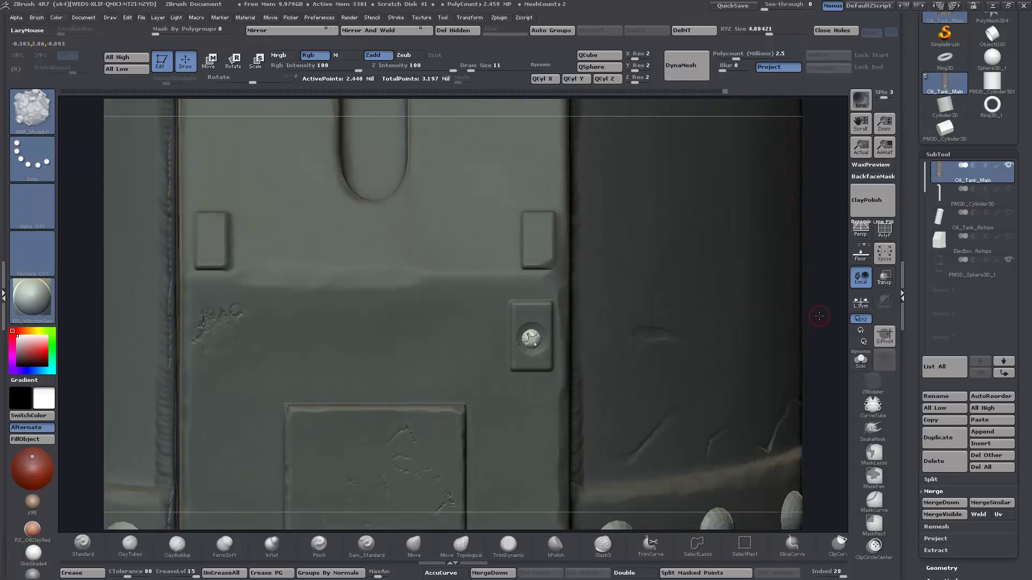
key("x")
left_click_drag(537, 239, 539, 248)
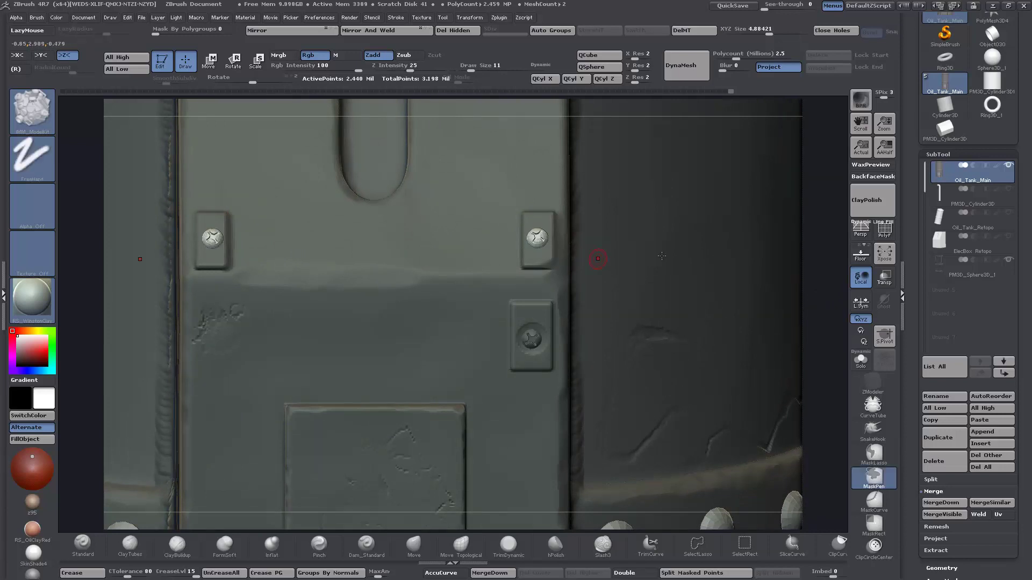
left_click_drag(823, 202, 814, 316, "alt")
left_click_drag(797, 492, 830, 317)
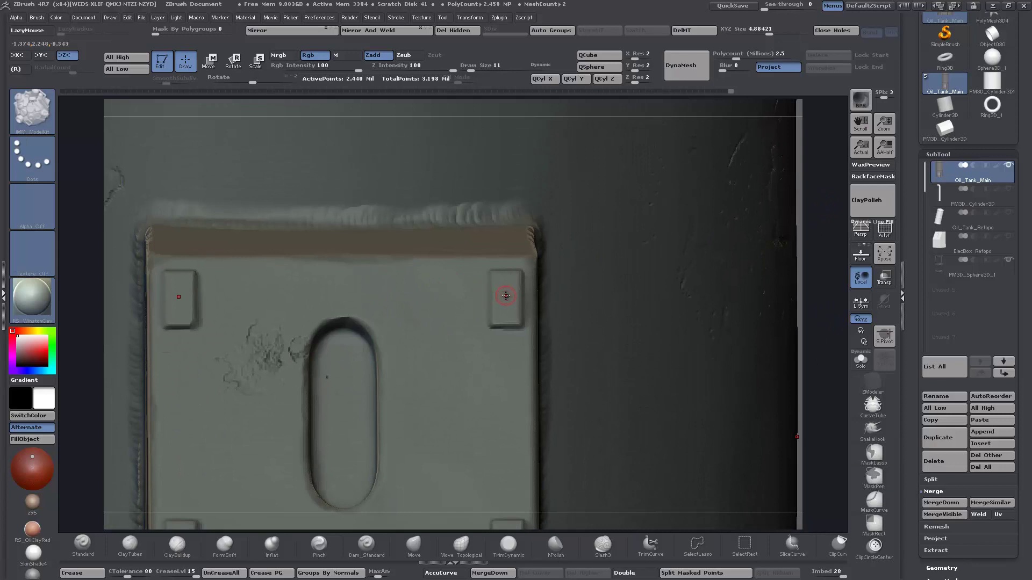
left_click_drag(506, 295, 515, 286)
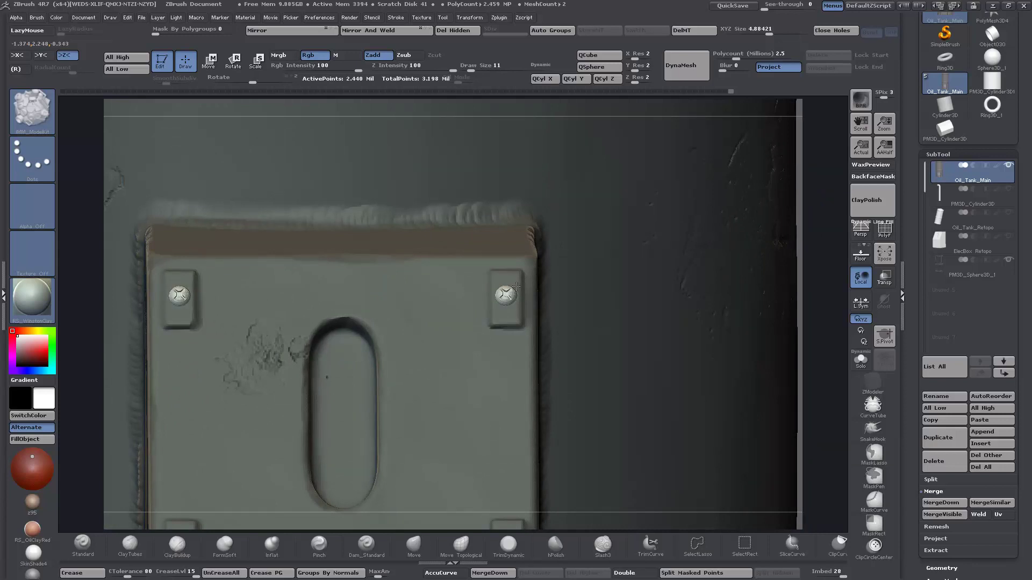
- Turn off symmetry and insert a screw head at each of the four corners of the electrical box's lower rectangular panel
left_click_drag(822, 380, 674, 344, "alt")
left_click_drag(667, 400, 655, 394)
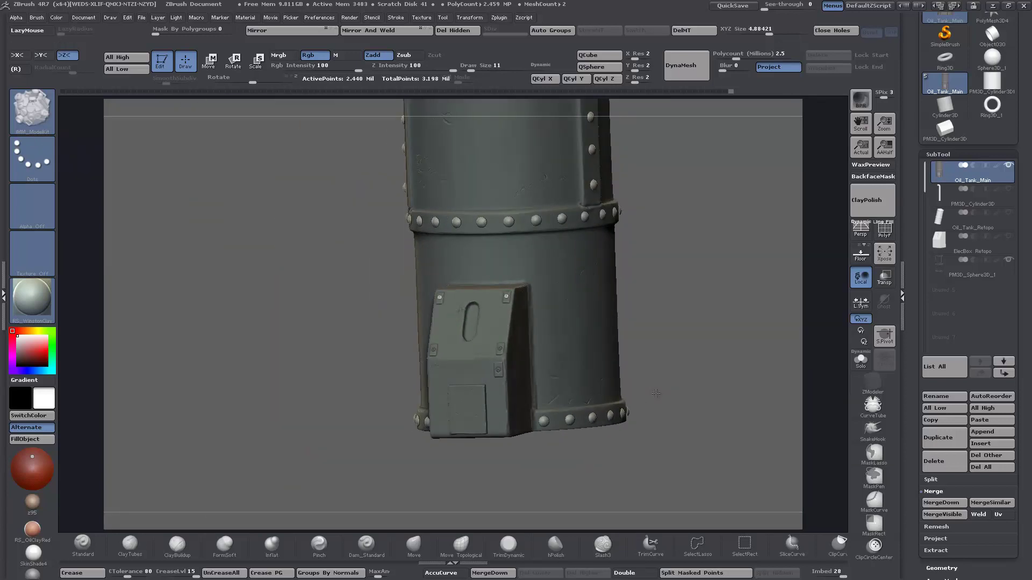
left_click_drag(553, 402, 357, 249, "shift")
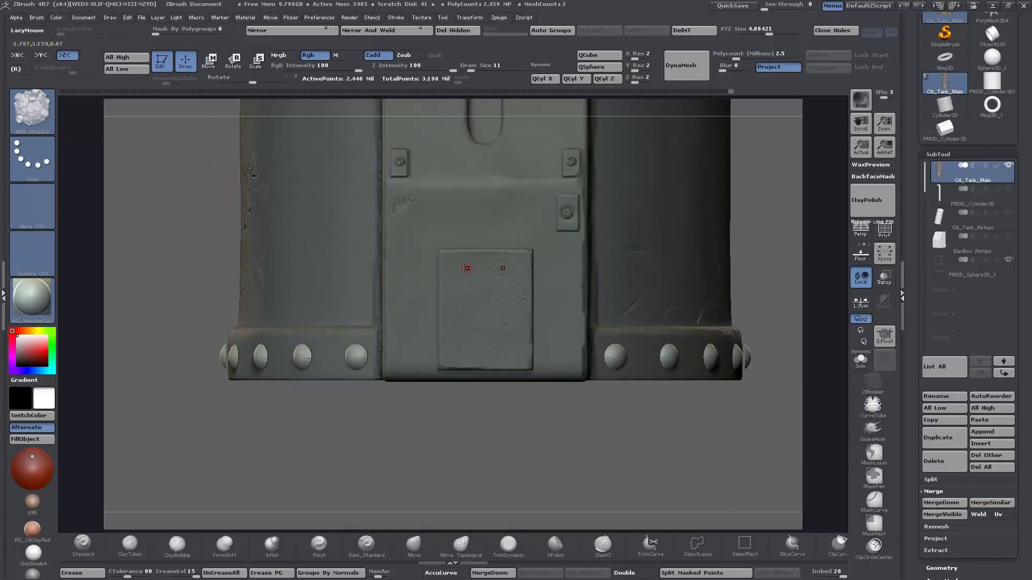
key("x")
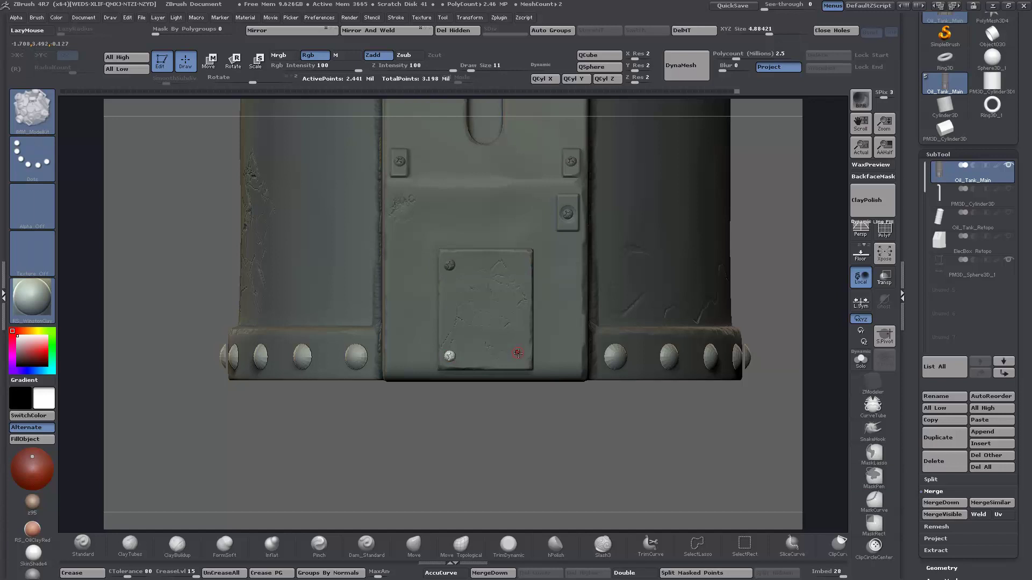
left_click(516, 357)
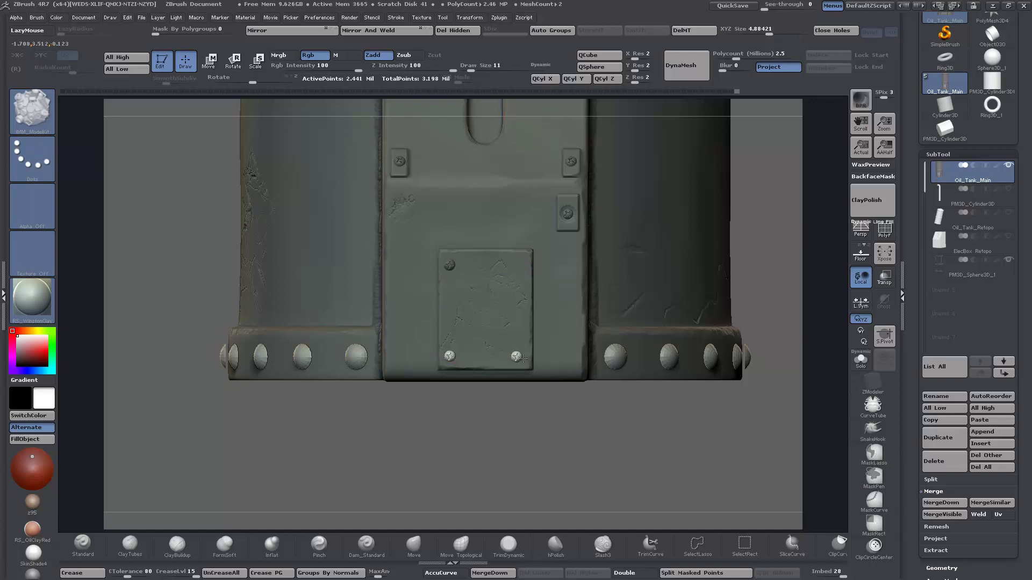
left_click(520, 263)
- Clear the mask from the tank body and review the electrical box with its inserted screws
mouse_move(617, 450)
left_mouse_down("alt")
mouse_move(698, 330)
mouse_move(596, 347)
left_mouse_up("alt")
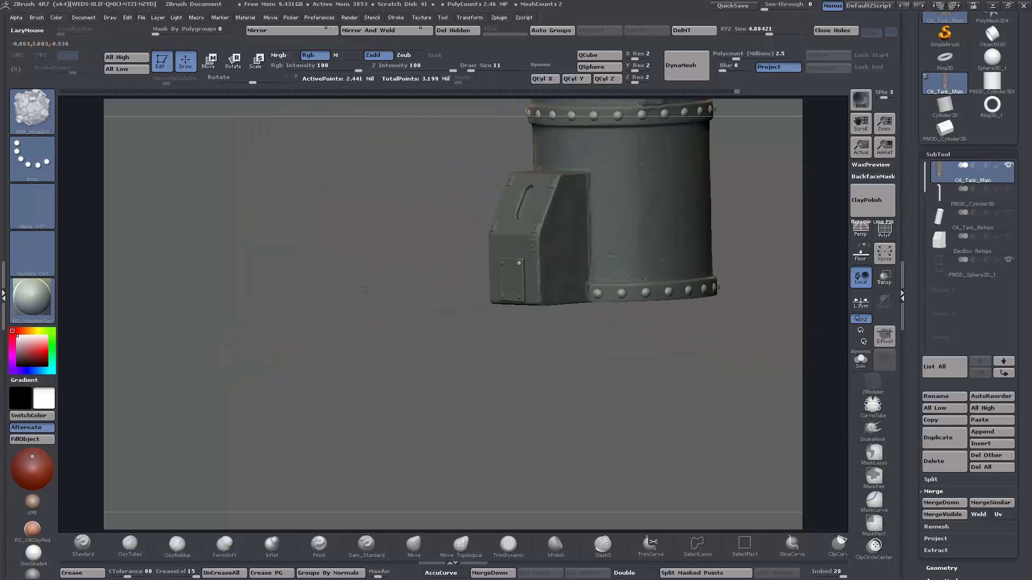
left_click_drag(321, 197, 289, 380, "alt")
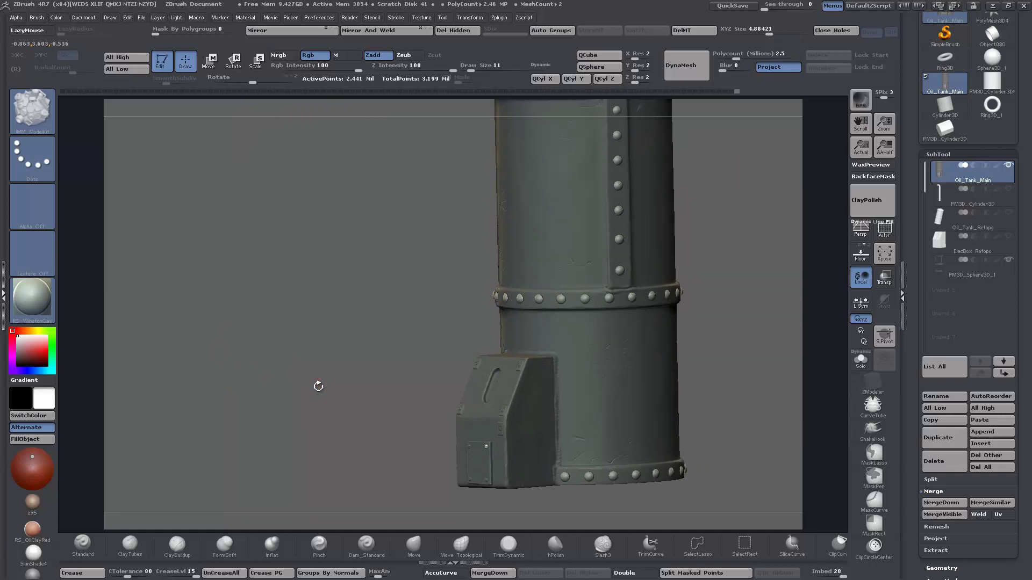
key("f")
key("ctrl")
left_click(299, 338, "ctrl")
mouse_move(282, 357)
left_mouse_down()
mouse_move(293, 358)
mouse_move(264, 385)
mouse_move(696, 321)
mouse_move(704, 287)
left_mouse_up()
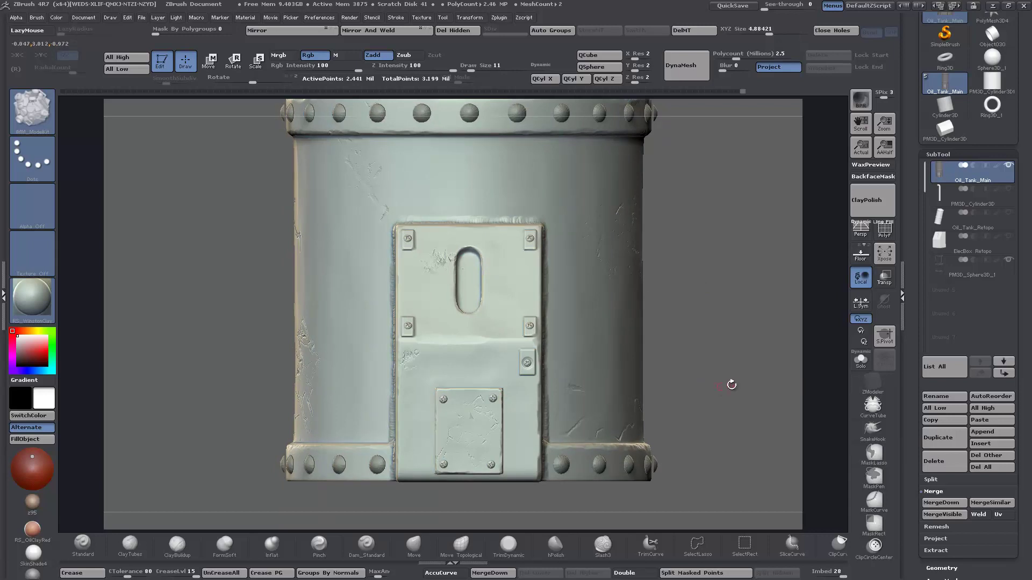
- Draw a straight tube diagonally across the lower rectangular panel with the CurveLineTube brush and delete its guide curve
left_click_drag(729, 382, 522, 325, "alt")
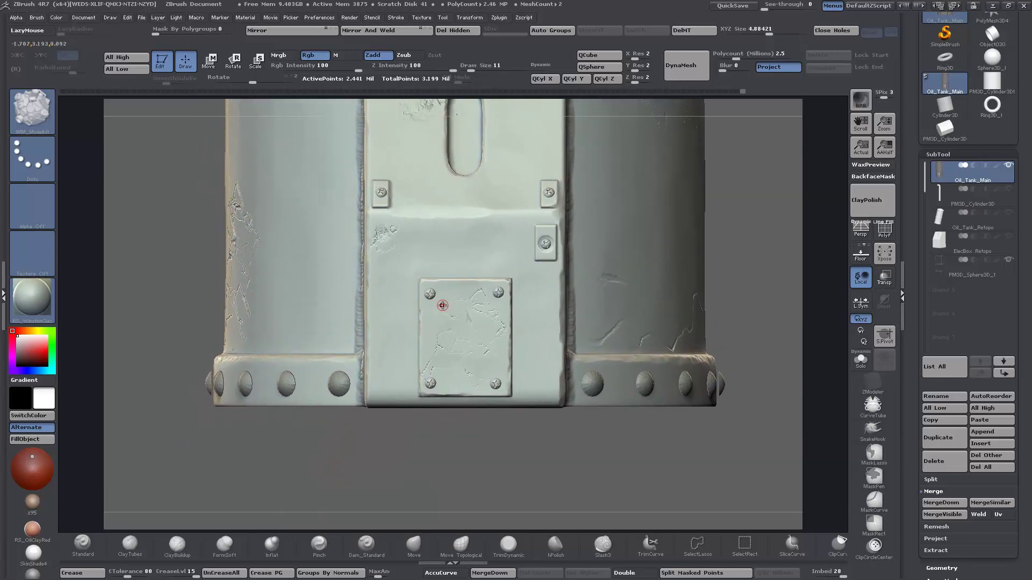
key("b")
key("c")
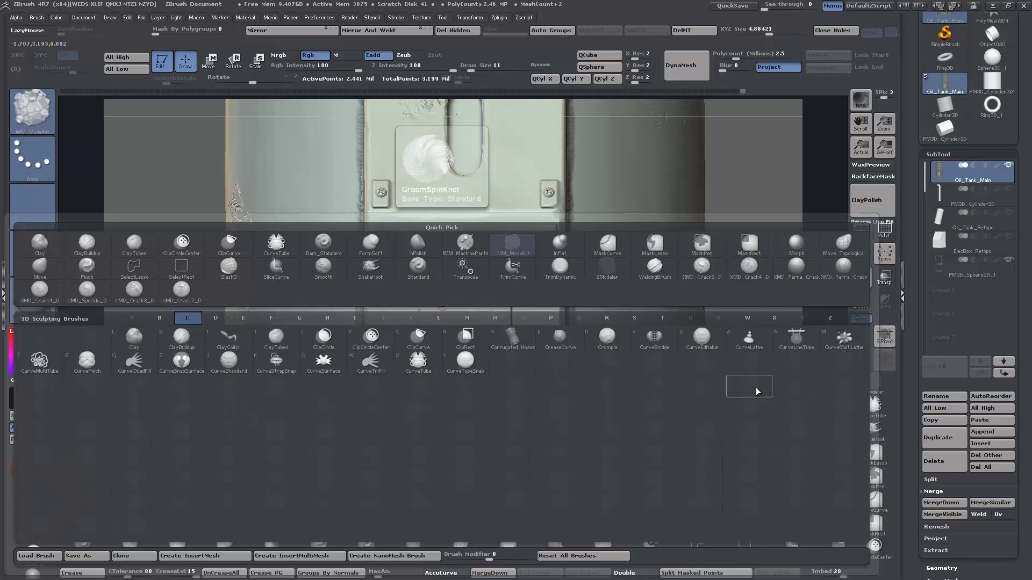
key("y")
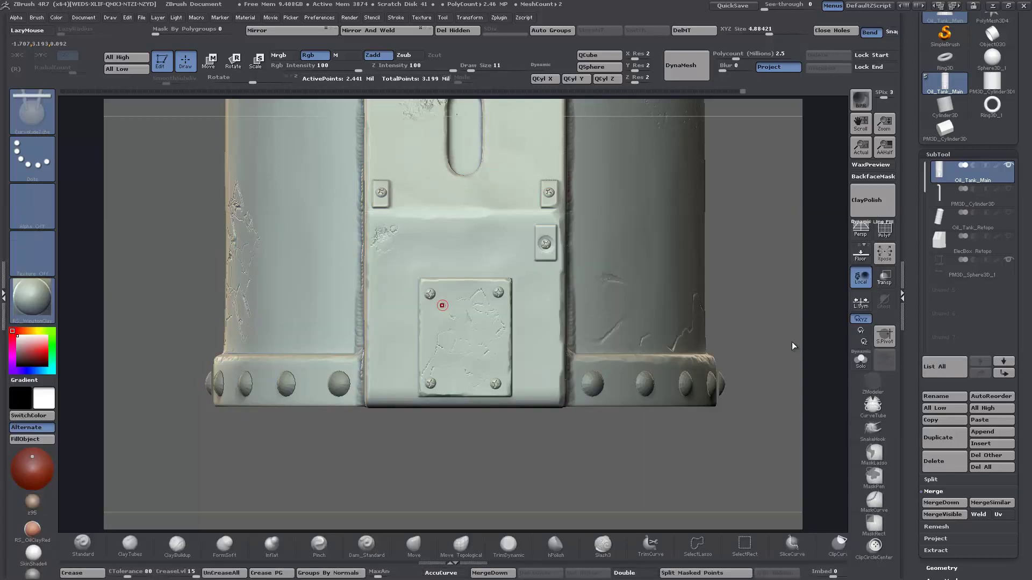
mouse_move(428, 289)
left_mouse_down()
mouse_move(490, 334)
mouse_move(474, 352)
mouse_move(479, 344)
left_mouse_up()
left_click_drag(758, 306, 776, 336, "alt")
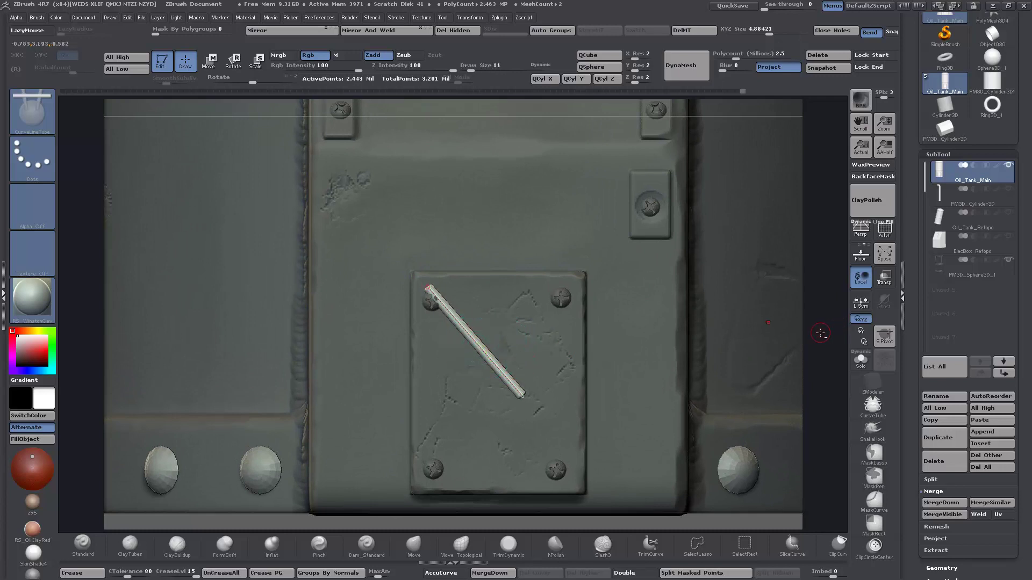
left_click_drag(821, 333, 834, 284, "alt")
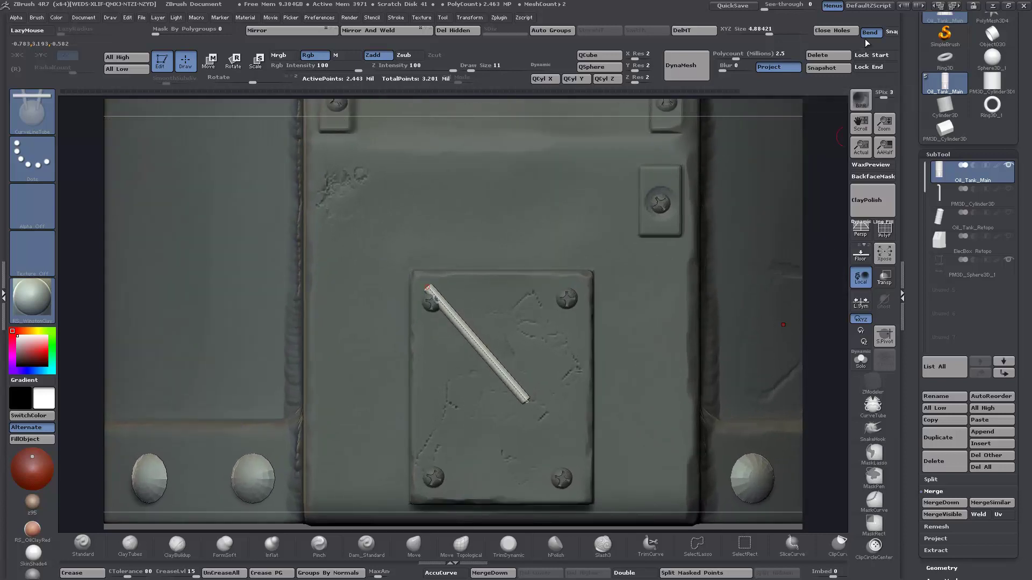
left_click(816, 55)
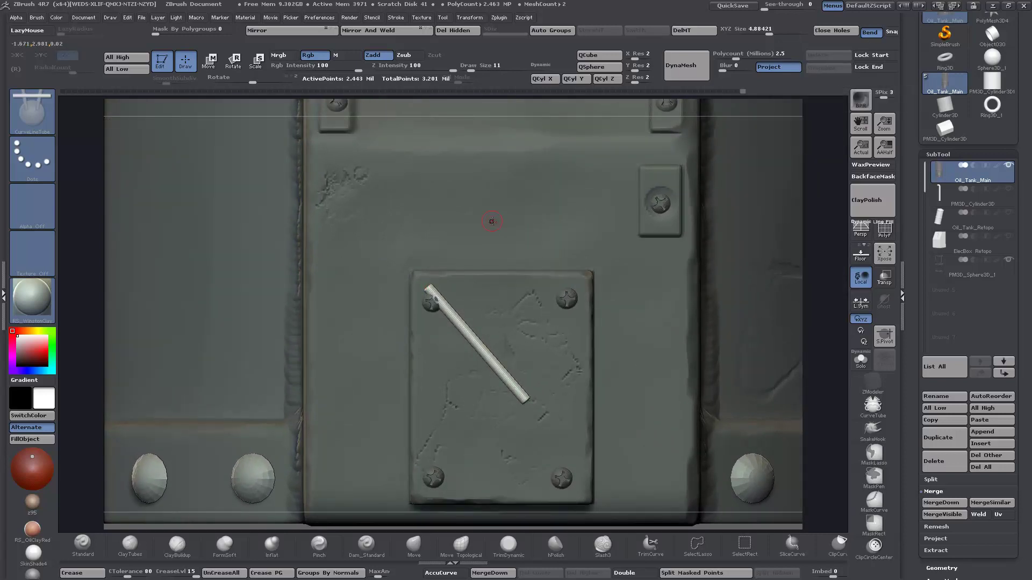
- Try to subdivide the unmasked diagonal tube on the lower panel
mouse_move(822, 322)
left_mouse_down("alt")
mouse_move(824, 379)
mouse_move(825, 291)
mouse_move(825, 307)
left_mouse_up("alt")
key("ctrl")
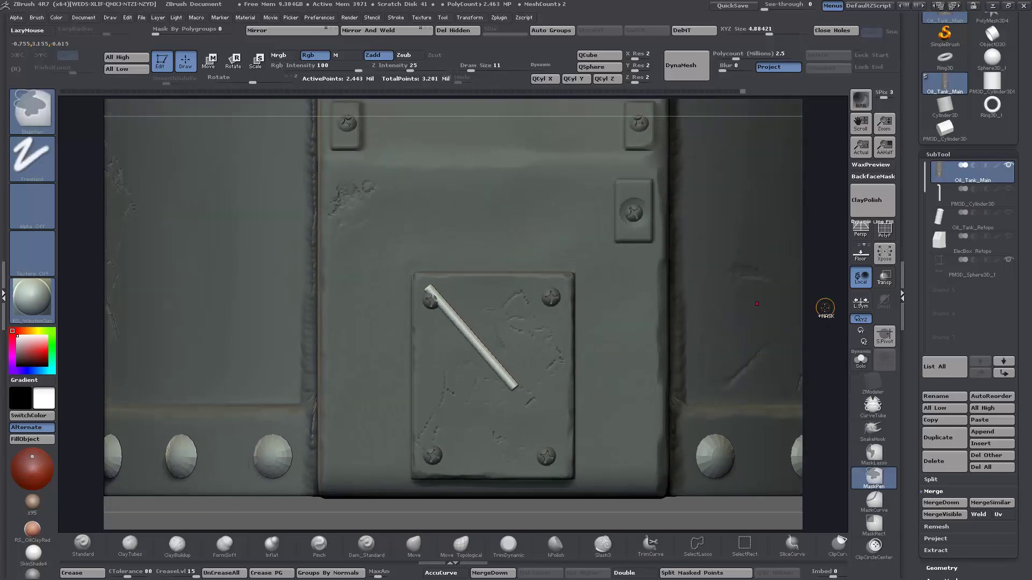
key("ctrl+d")
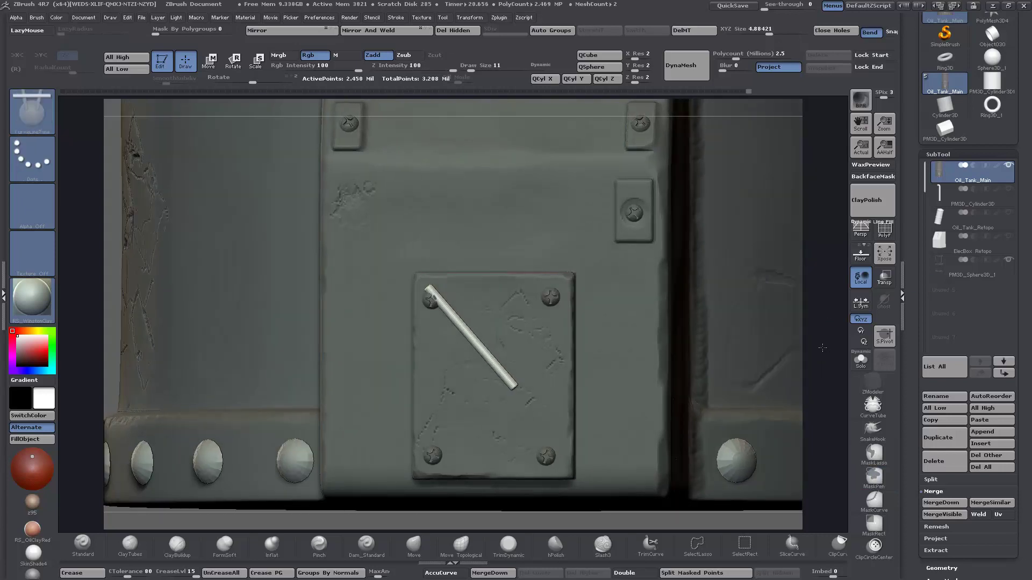
left_click_drag(818, 340, 820, 293, "alt")
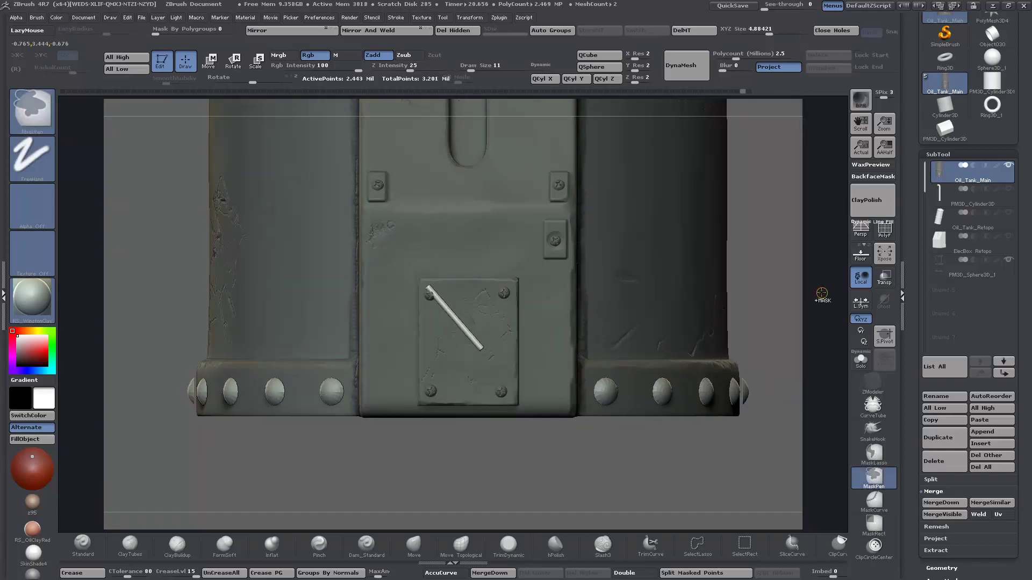
- Isolate the diagonal tube by its polygroup, invert the visibility, and split the hidden tube into its own subtool
left_click_drag(782, 302, 787, 264, "alt")
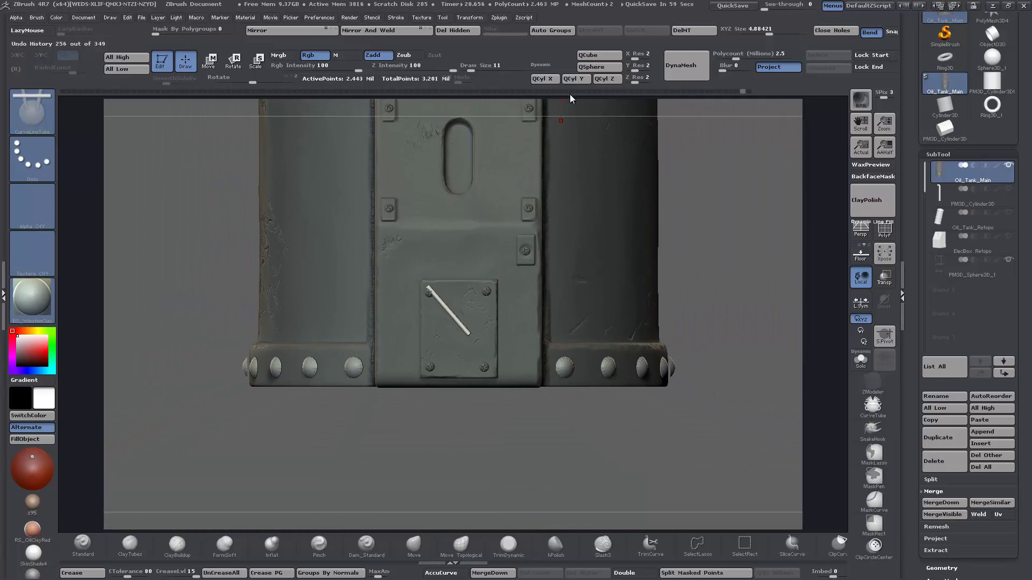
key("shift+f")
left_click_drag(756, 267, 774, 371, "alt")
left_click(466, 329, "ctrl+shift")
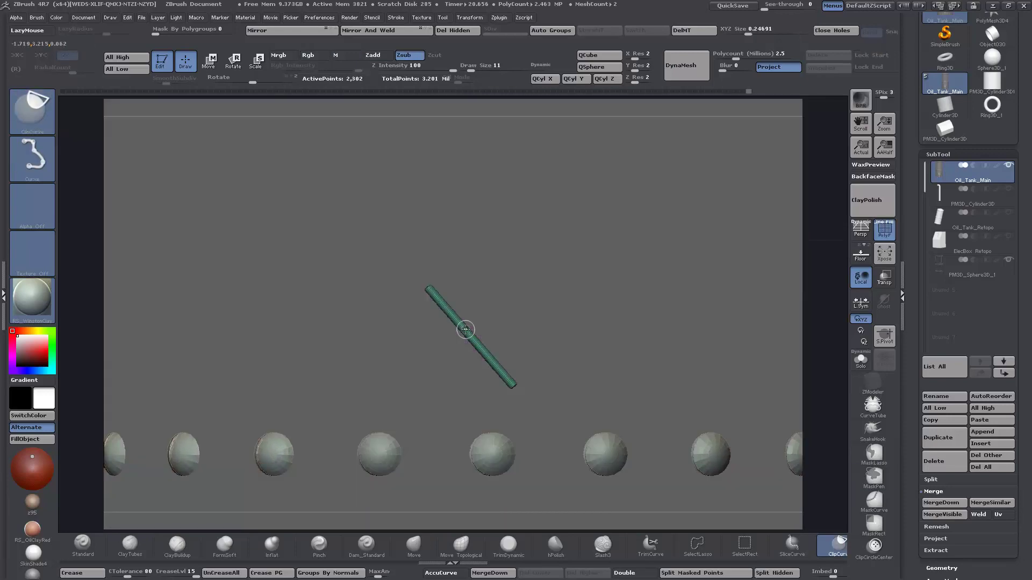
left_click(461, 329, "ctrl+shift")
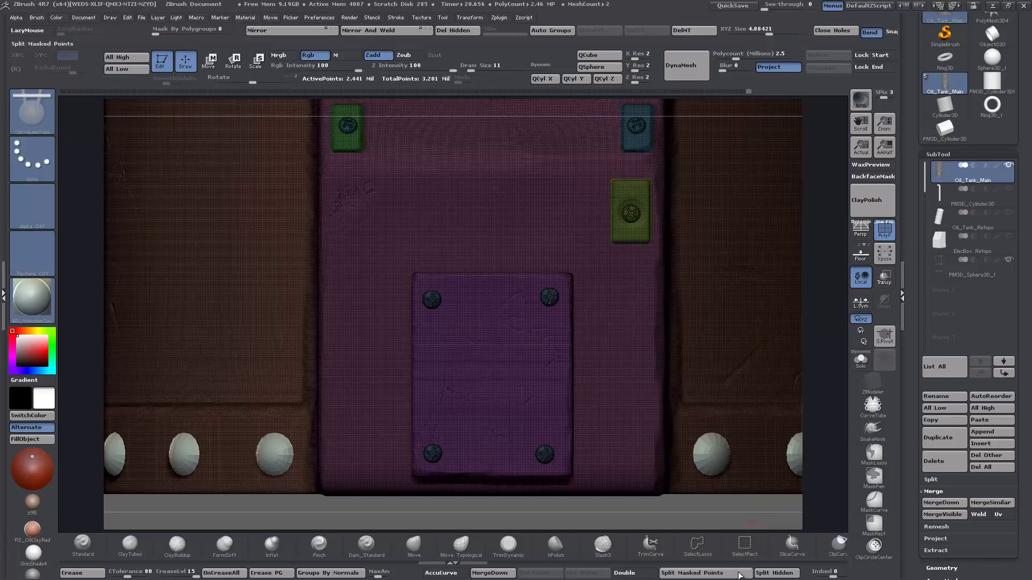
left_click(774, 573)
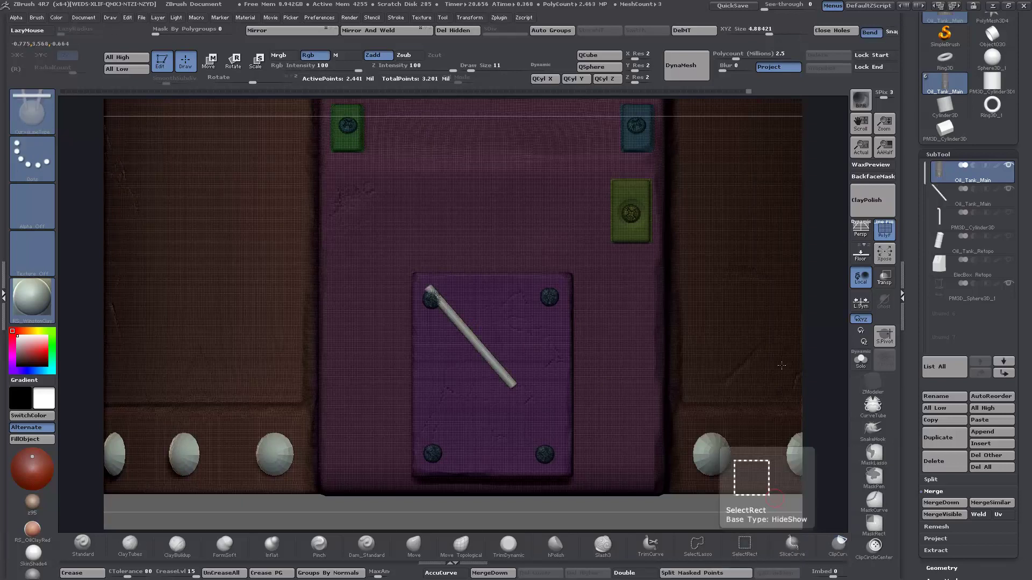
left_click(884, 230)
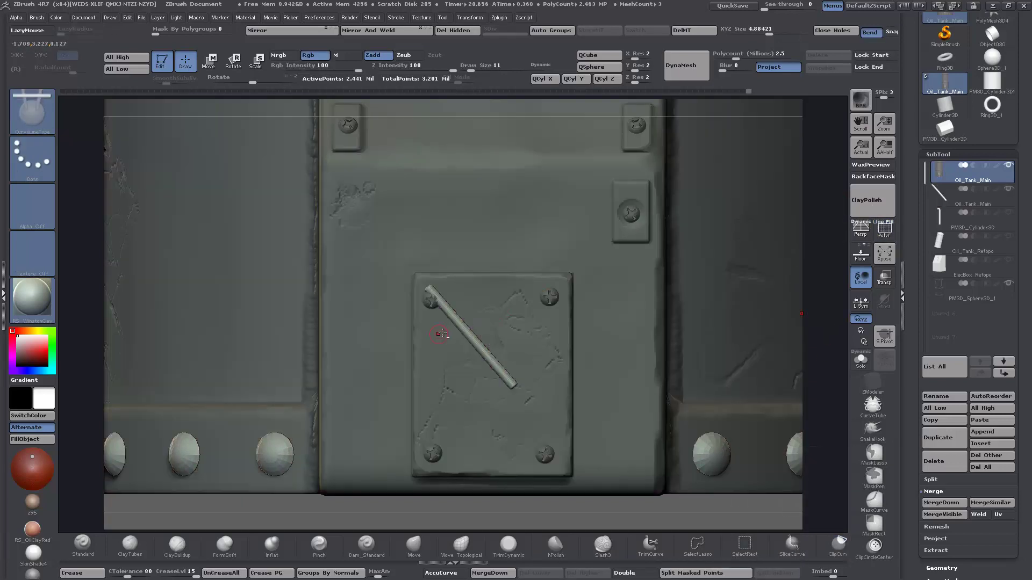
- Make the split-off diagonal tube the active subtool and subdivide it once
left_click(462, 327, "alt")
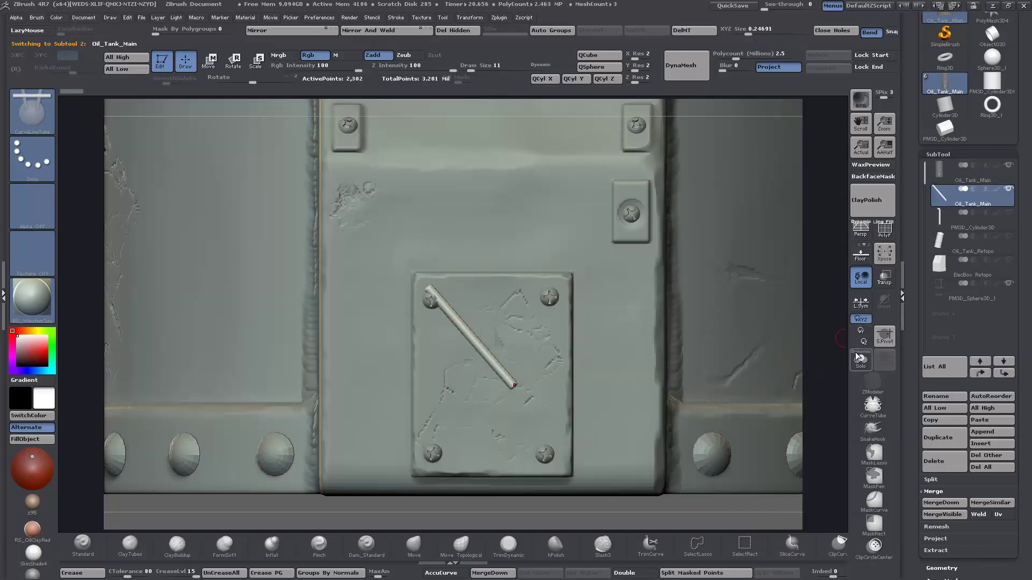
left_click(859, 361)
left_click(859, 363)
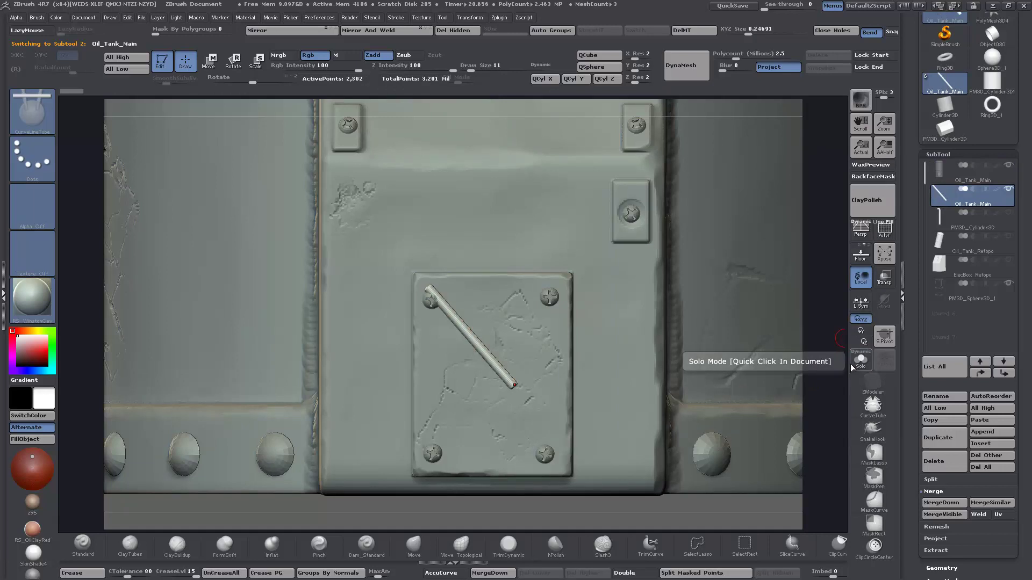
key("ctrl")
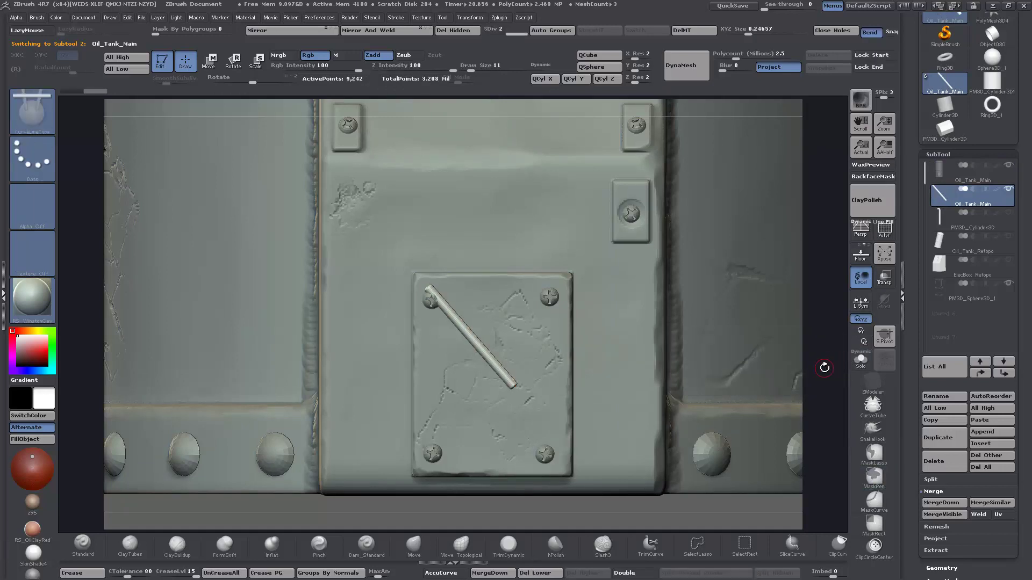
left_click_drag(824, 368, 822, 297, "alt")
- Move the diagonal tube sideways with a vertical transpose line so it is centred across the lower panel
key("w")
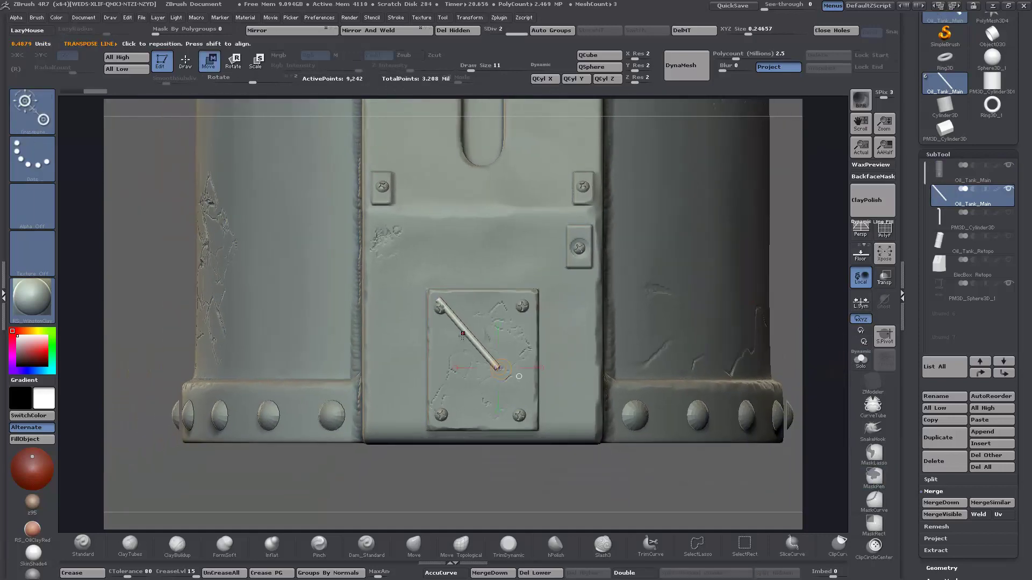
left_click_drag(462, 334, 465, 449)
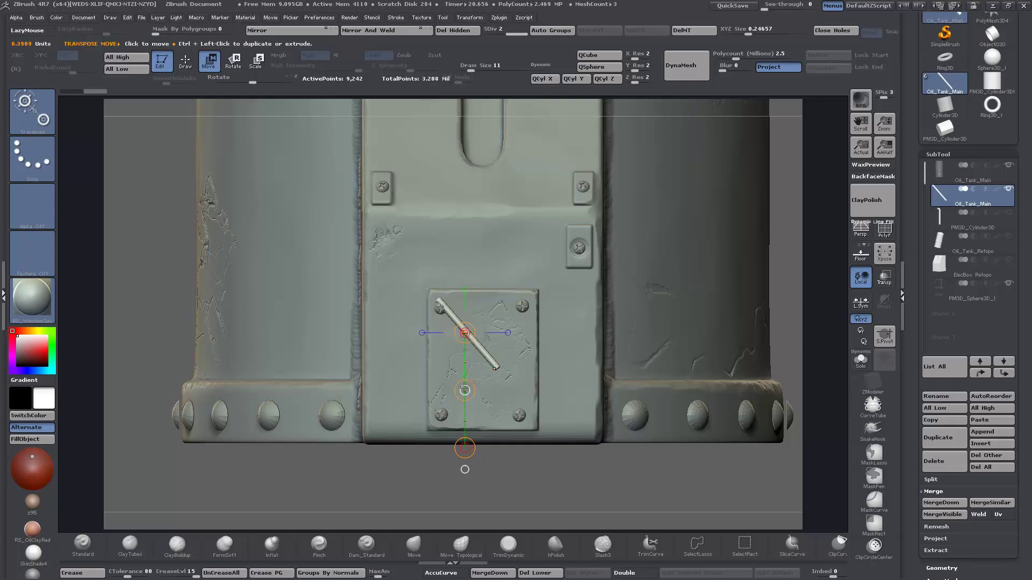
key("ctrl")
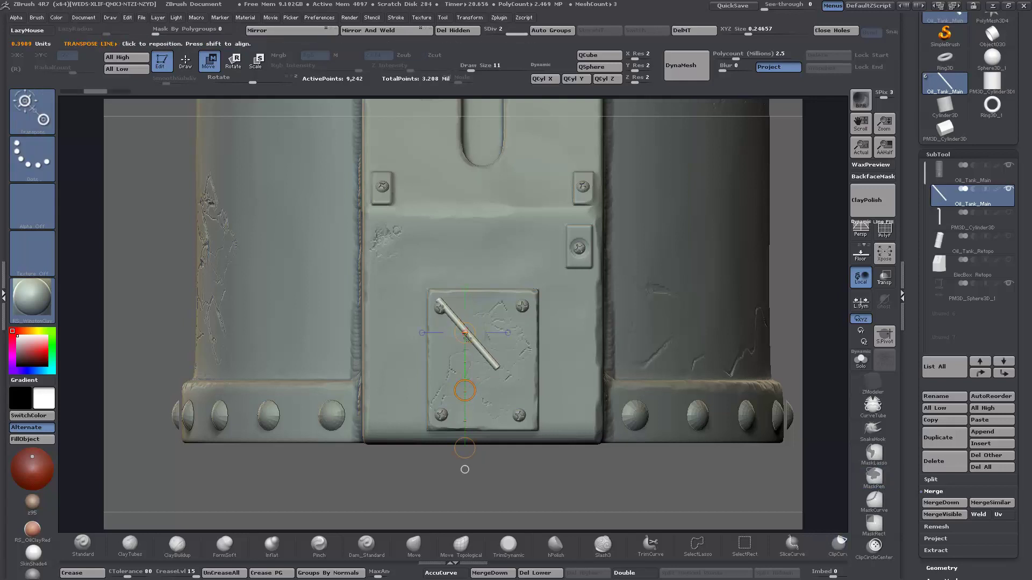
left_click_drag(811, 362, 815, 384, "alt")
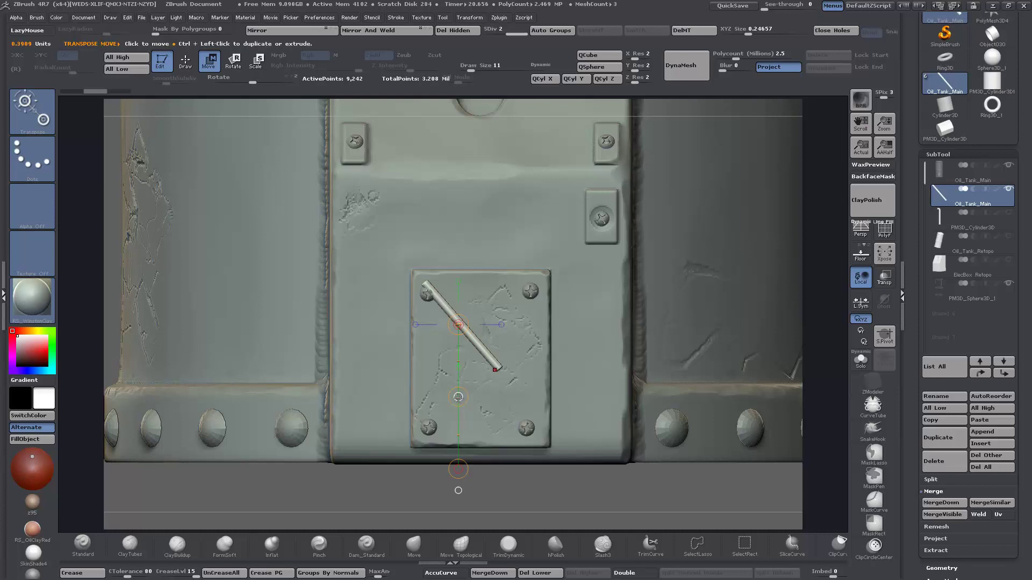
mouse_move(458, 397)
left_mouse_down()
mouse_move(474, 381)
mouse_move(476, 395)
left_mouse_up()
left_click_drag(823, 393, 840, 298, "alt")
left_click_drag(714, 334, 708, 373)
left_click(477, 324)
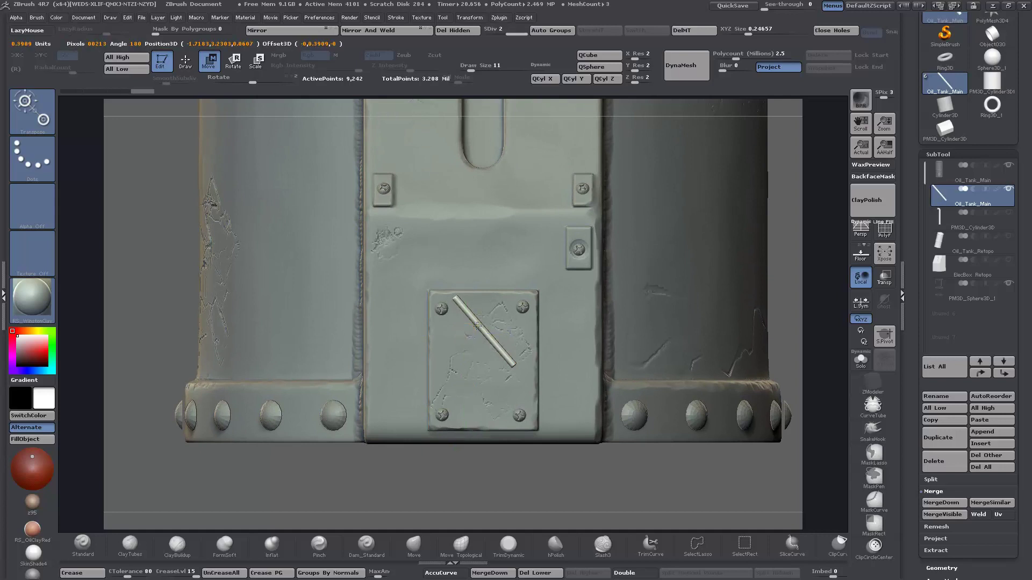
- Place a vertical transpose line from the tube's upper end and delete its lower subdivision level
left_click_drag(461, 303, 471, 411, "shift")
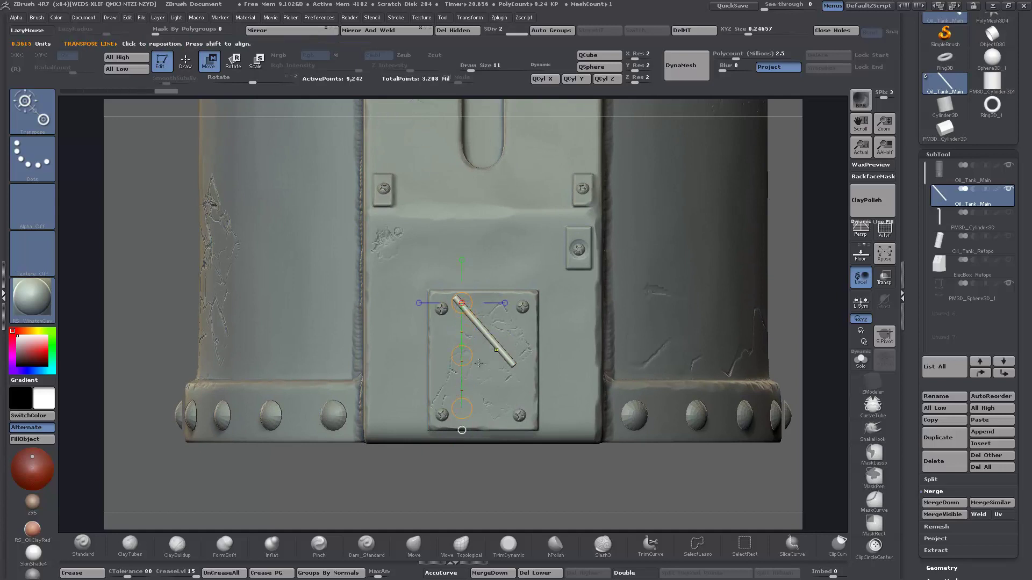
left_click_drag(462, 356, 465, 394)
key("ctrl+z")
left_click(535, 574)
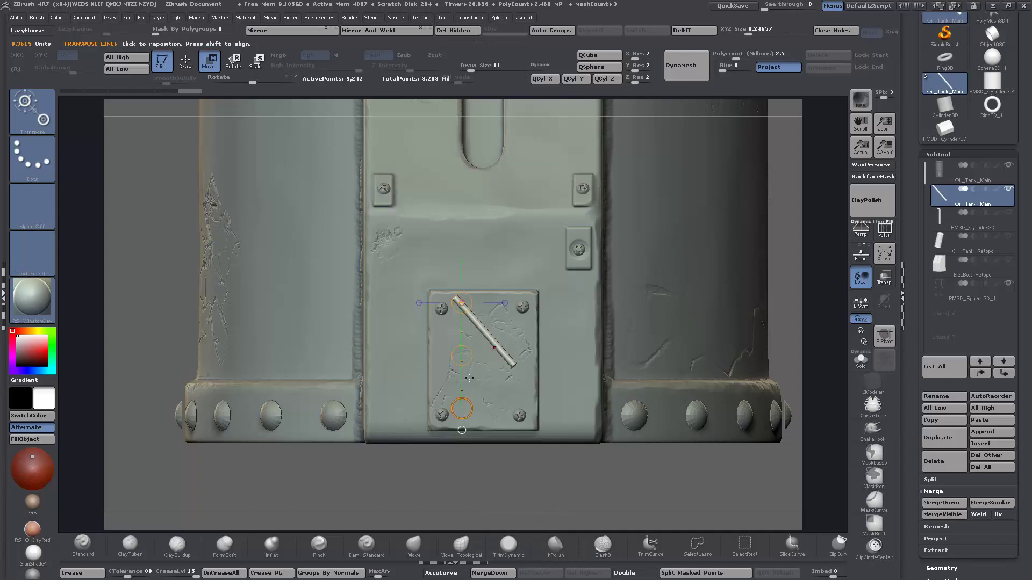
- Duplicate the tube downward into four evenly spaced parallel bars and move the set up over the oval slot
left_click_drag(462, 356, 462, 380, "ctrl")
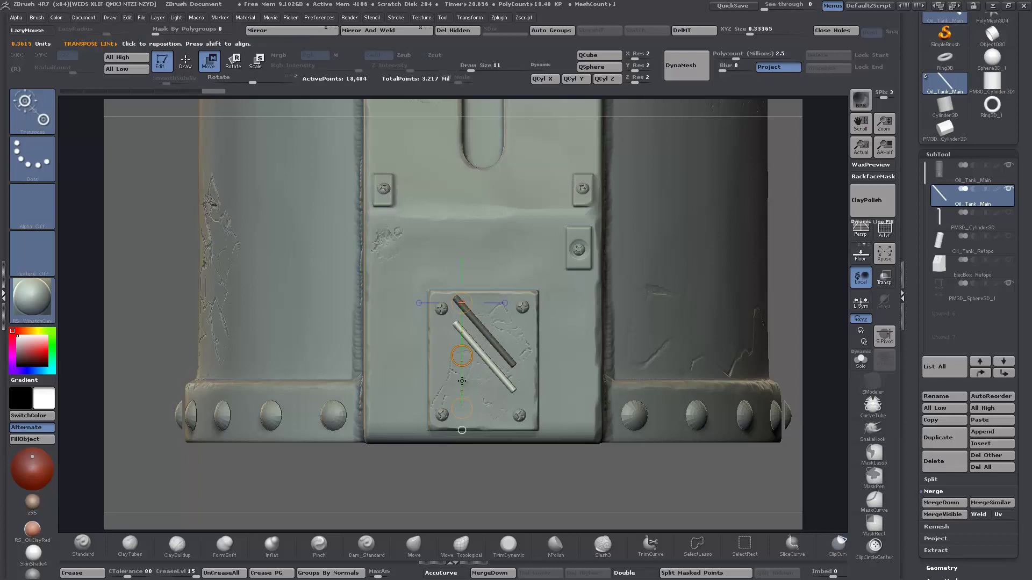
left_click_drag(461, 356, 461, 406, "ctrl")
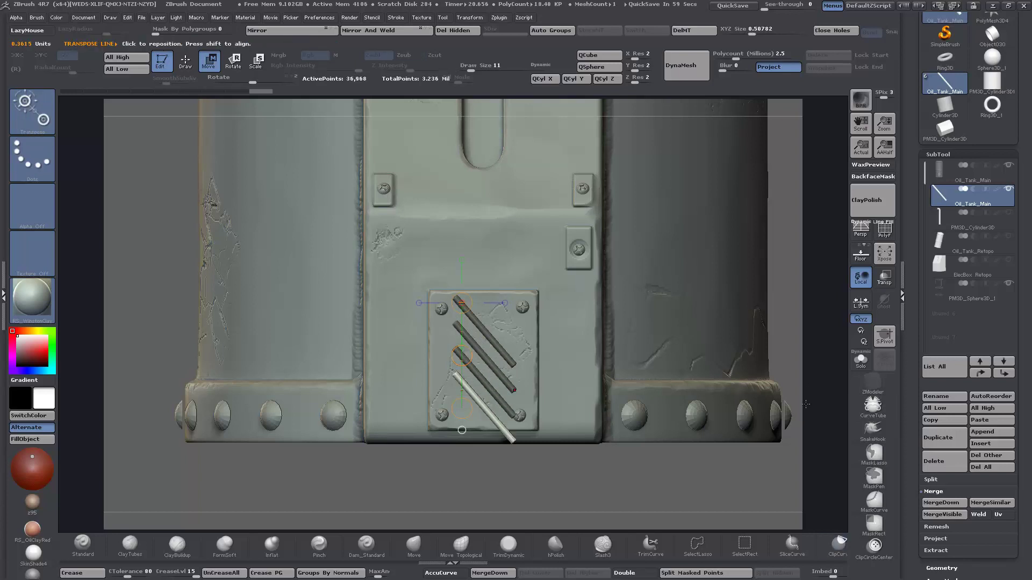
left_click_drag(820, 383, 666, 371, "alt")
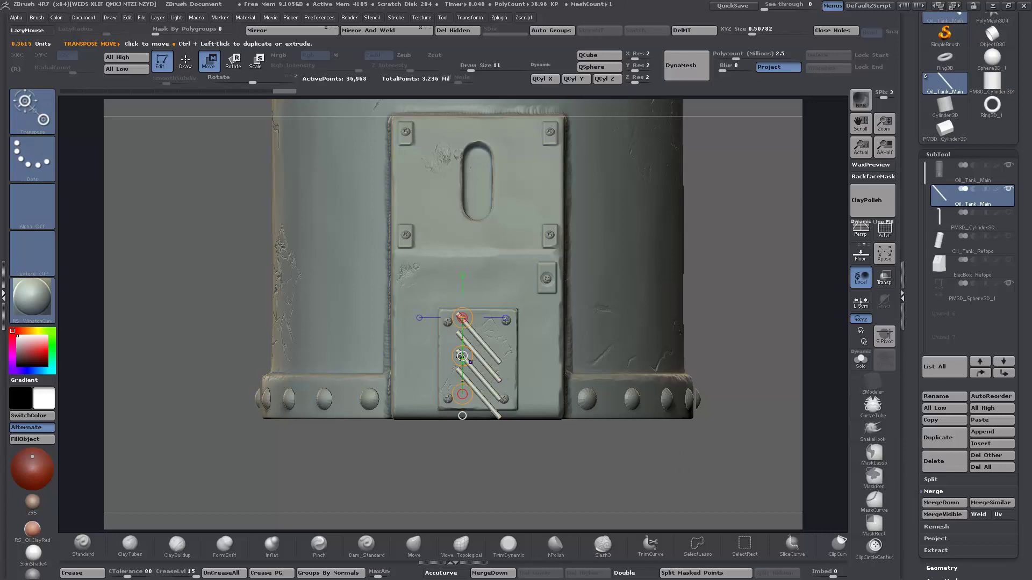
left_click_drag(462, 356, 460, 173)
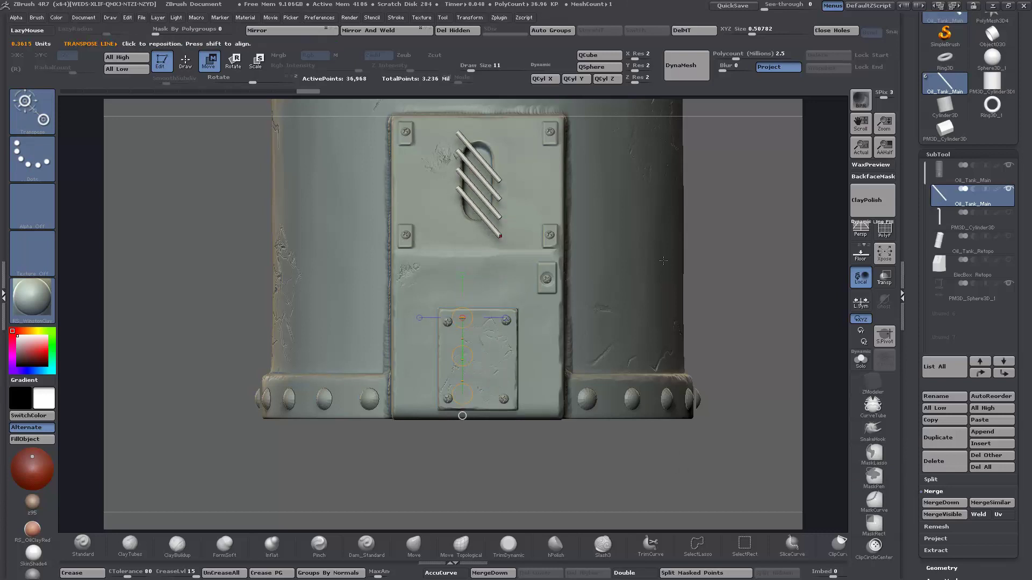
left_click_drag(769, 322, 742, 407, "alt")
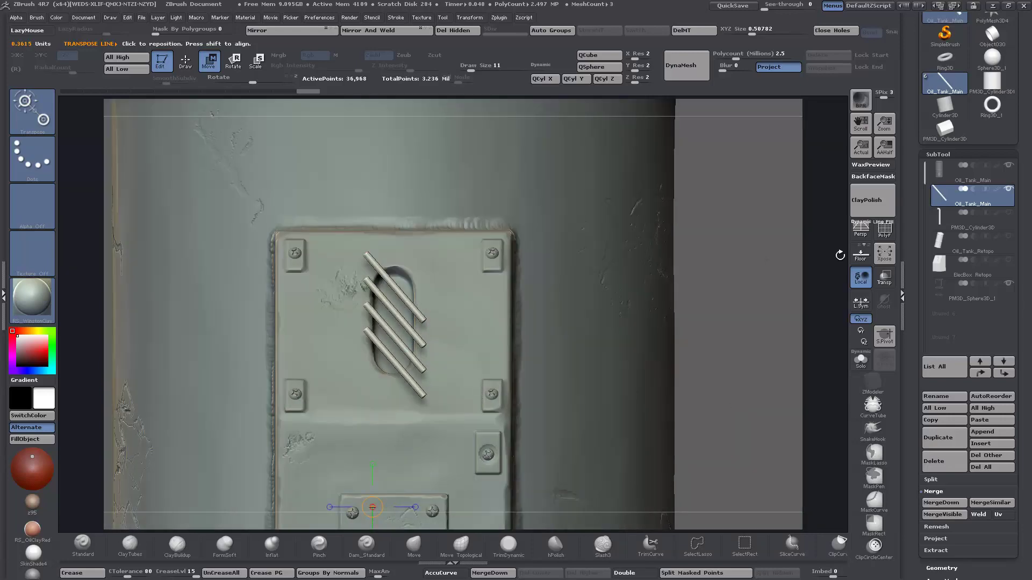
- Mirror a duplicate of the four bars to form a crisscross lattice and merge both sets into one subtool
left_click(943, 442)
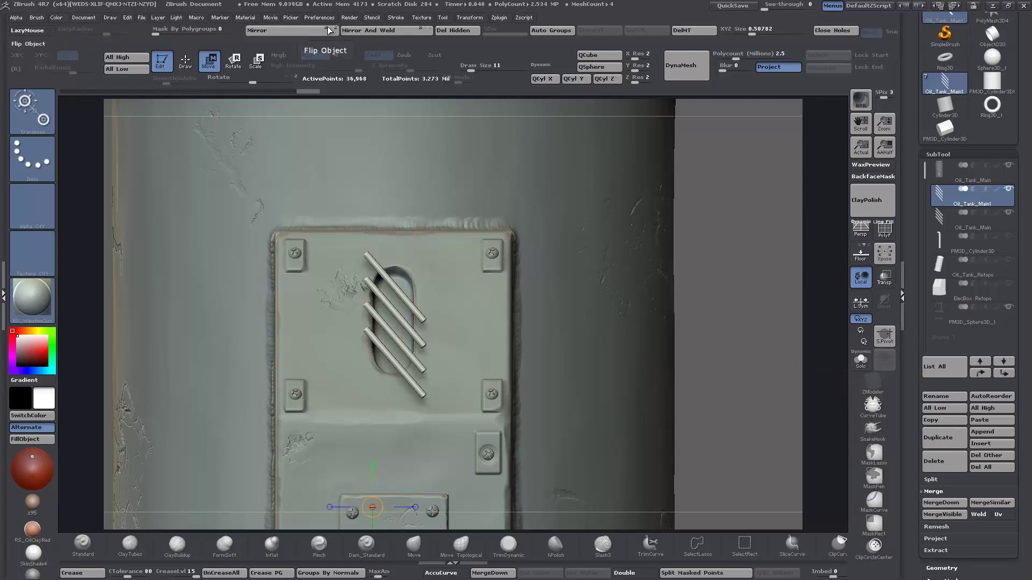
left_click(285, 30)
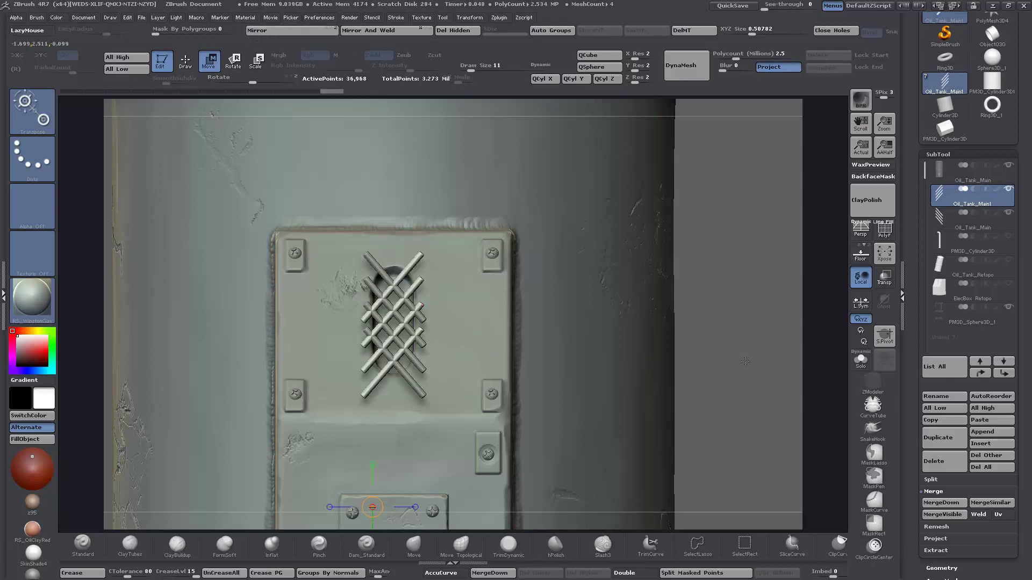
scroll(746, 357, "up", 2)
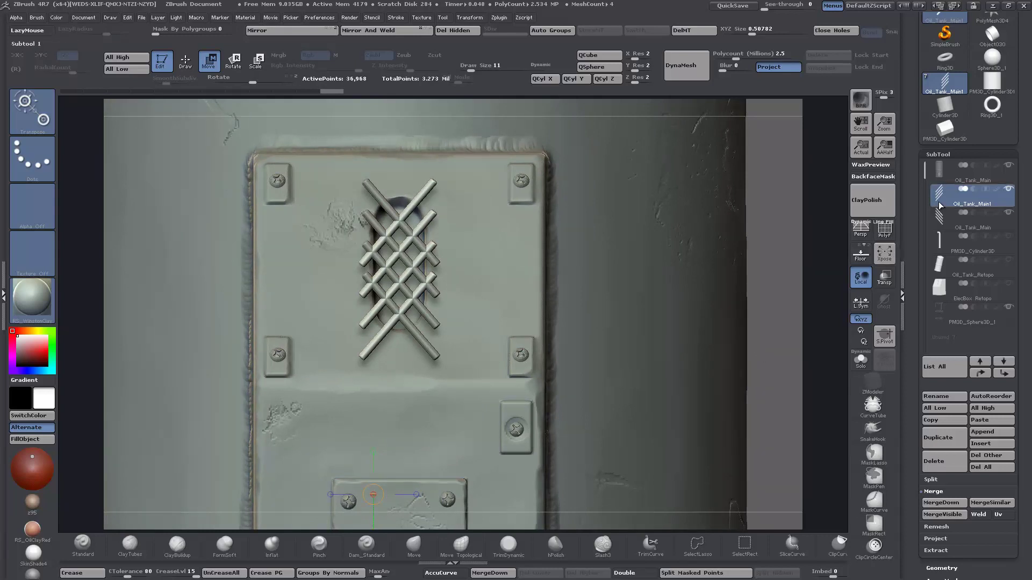
left_click(941, 503)
left_click(832, 525)
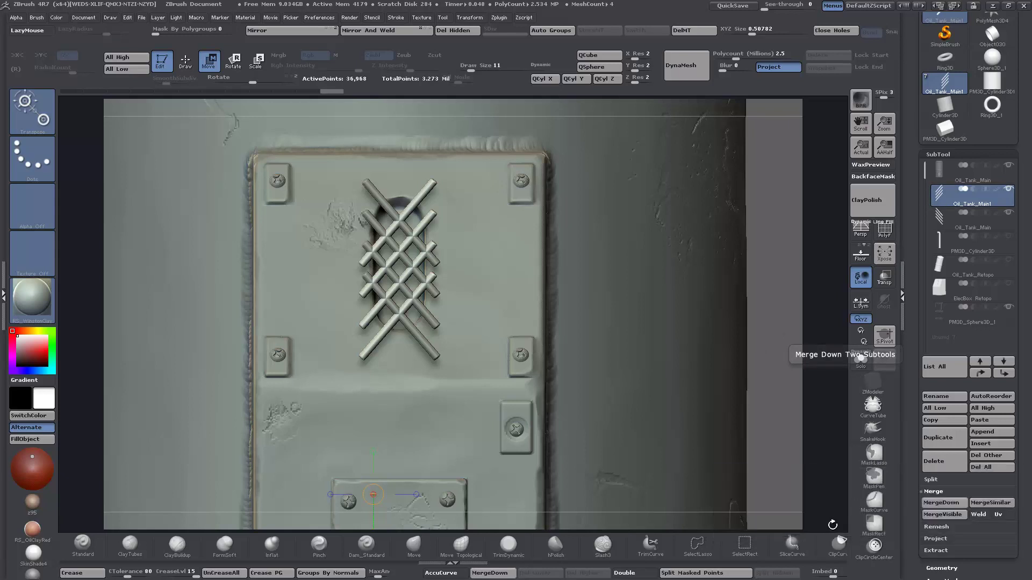
- Isolate the lattice with its polygroups displayed and give each bar its own polygroup
left_click(884, 230)
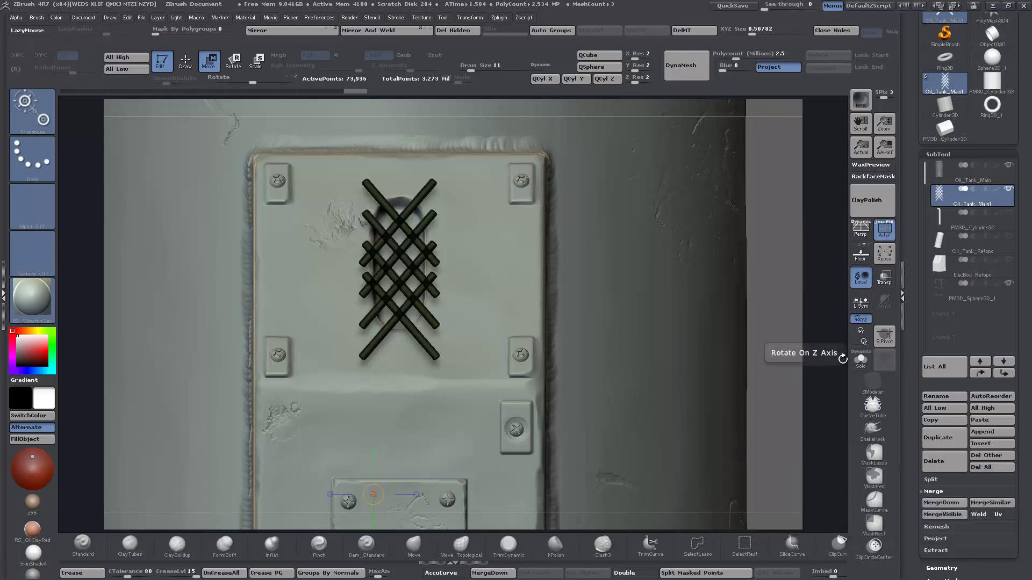
left_click(860, 360)
left_click_drag(559, 436, 566, 353, "alt")
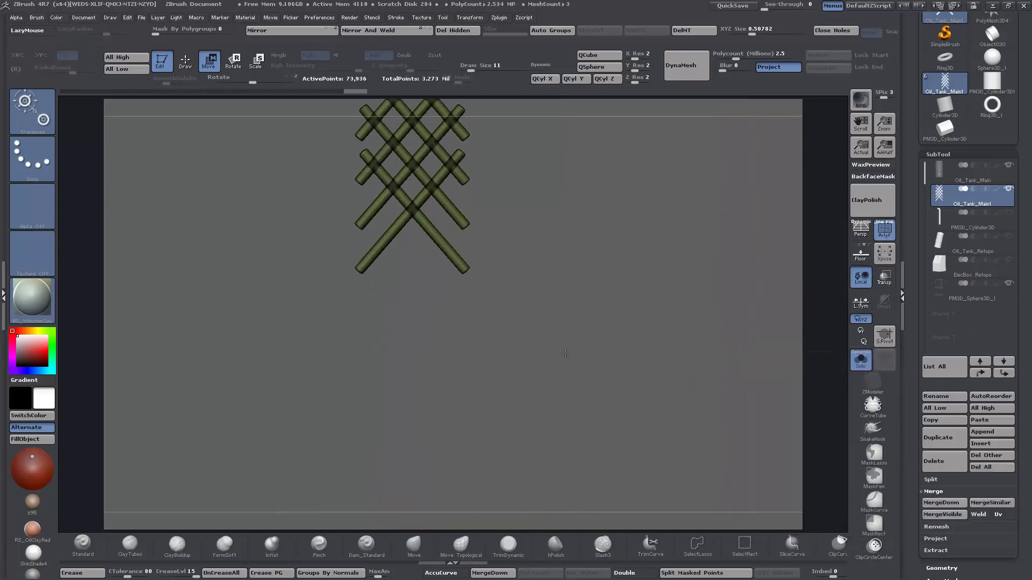
left_click_drag(490, 127, 550, 334, "alt")
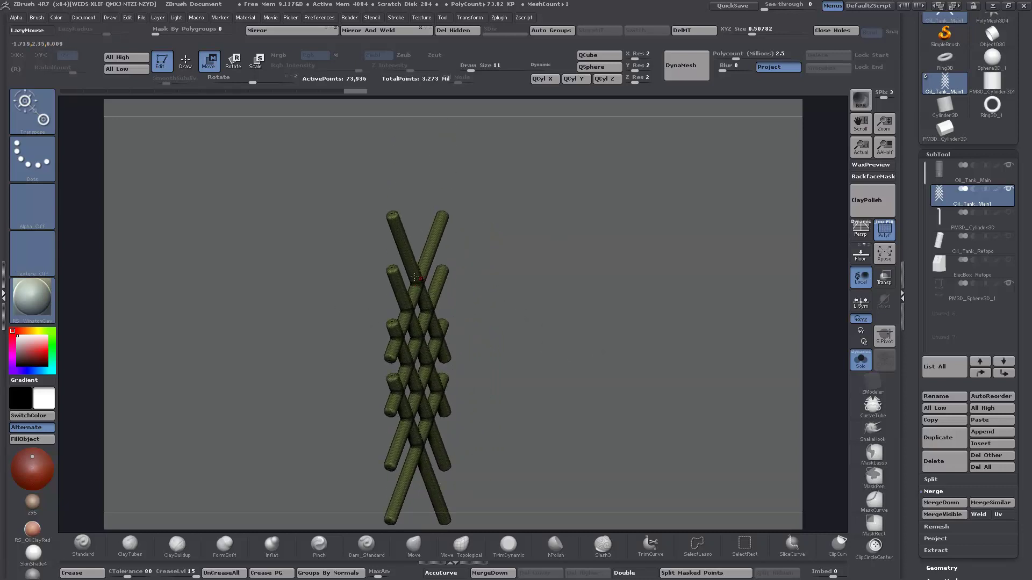
left_click_drag(561, 373, 553, 377, "shift")
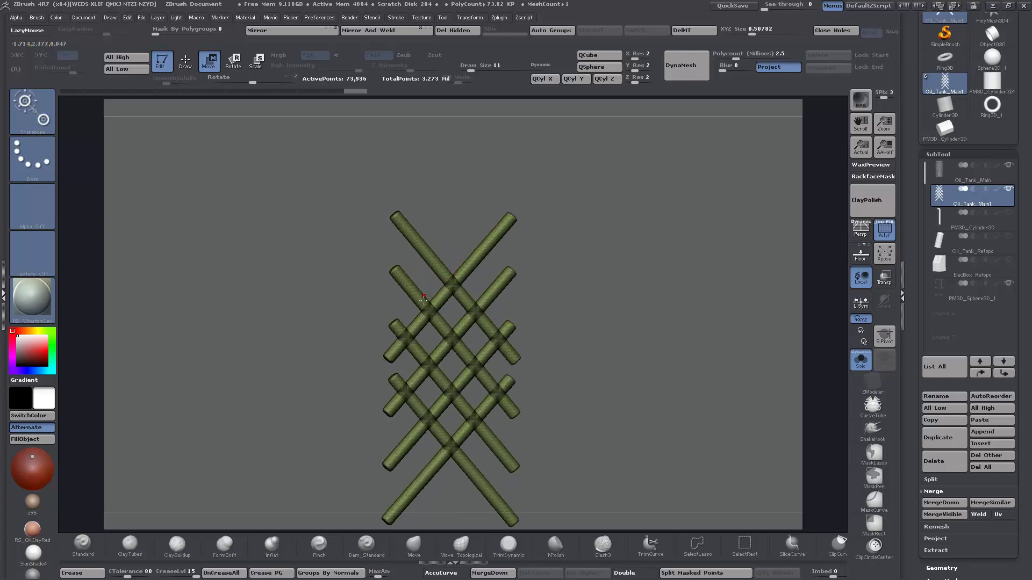
left_click_drag(678, 361, 719, 359)
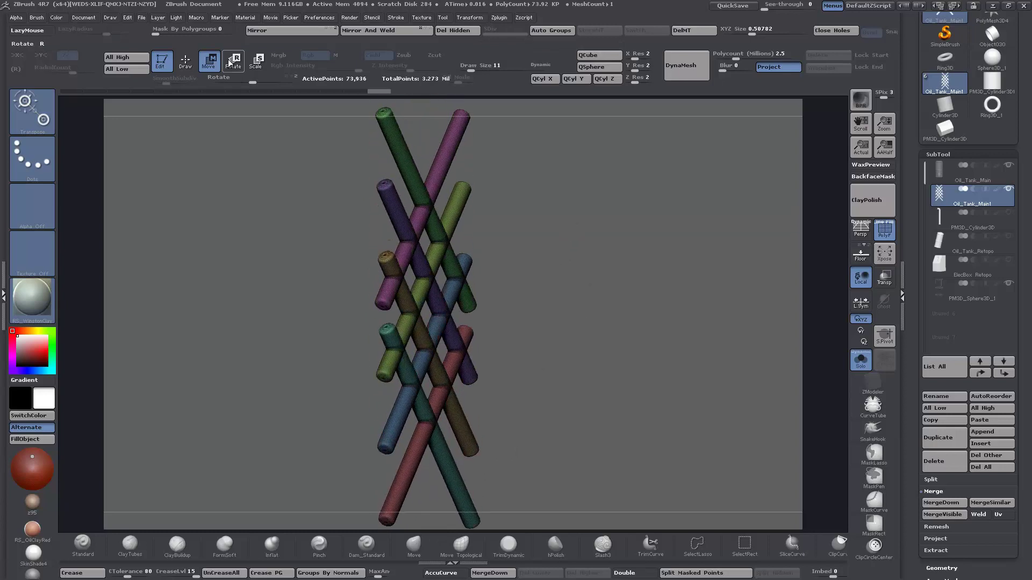
- Set Mask By Polygroups to 100 and choose the Move brush with a draw size of 24
left_click_drag(165, 30, 243, 31)
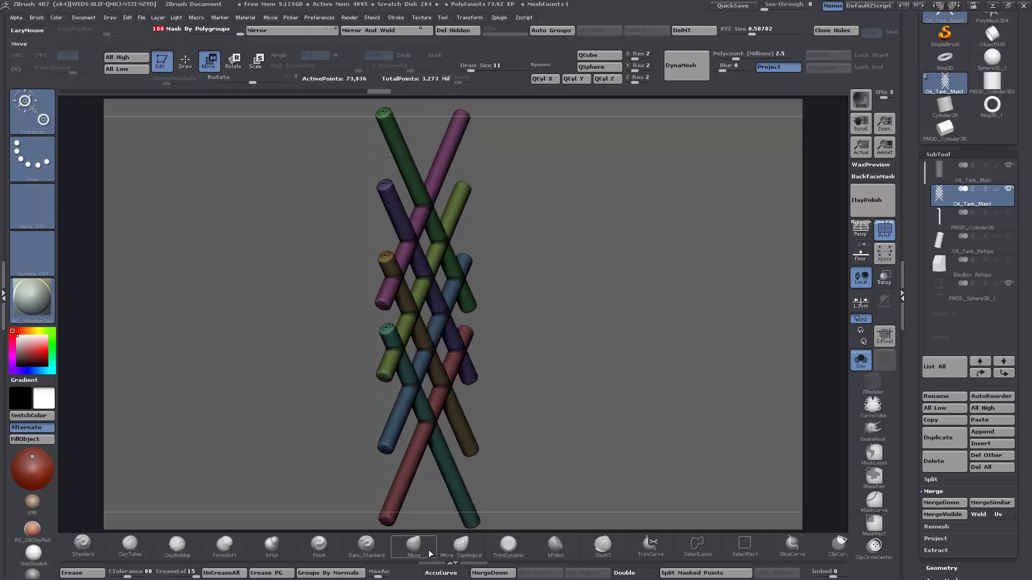
left_click(413, 545)
key("space")
left_click_drag(586, 299, 594, 301)
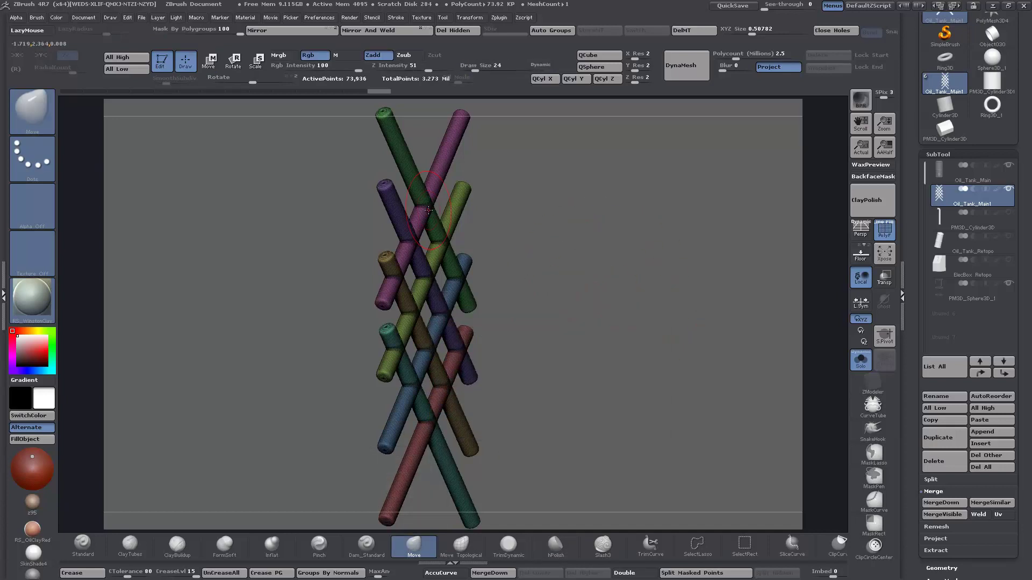
- Pull the pink bar out over the green bar at their crossing, enlarging the Move brush to draw size 56
left_click_drag(431, 209, 439, 210)
key("space")
left_click_drag(548, 252, 554, 252)
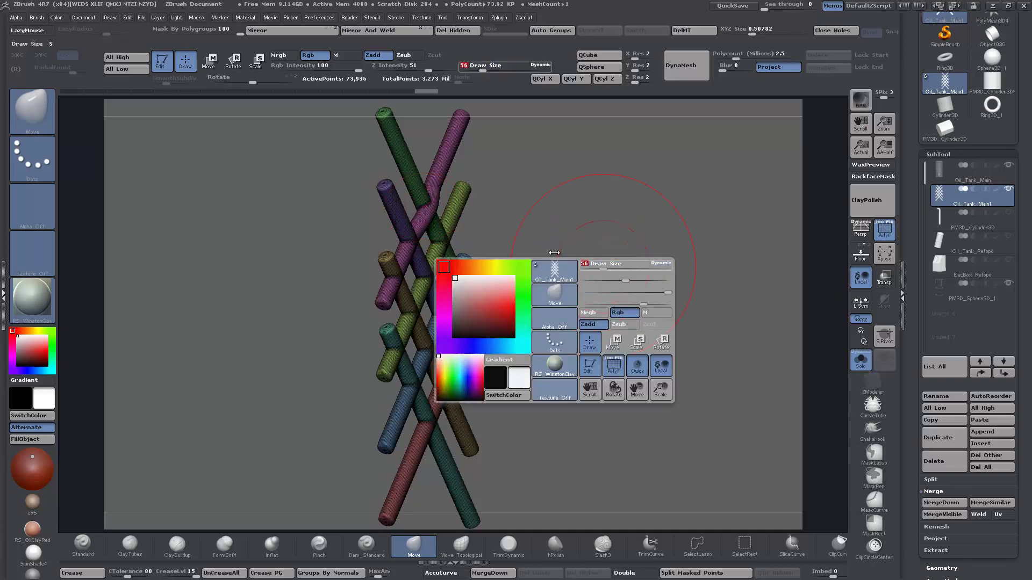
mouse_move(428, 202)
left_mouse_down()
mouse_move(419, 205)
mouse_move(436, 204)
left_mouse_up()
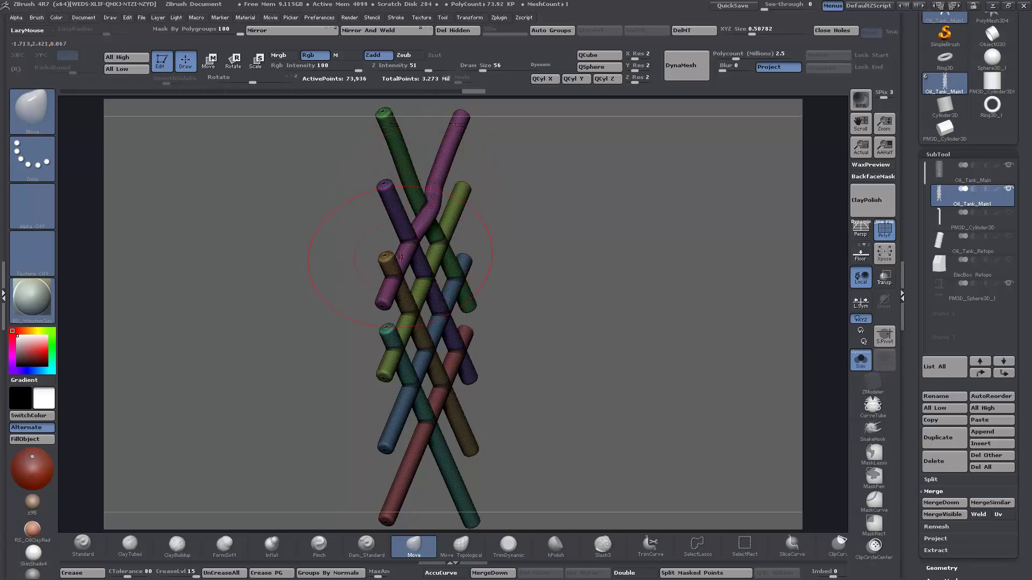
- Push the pink bar behind the purple bar and bend its lower end over the brown bar at draw size 30
mouse_move(410, 245)
left_mouse_down()
mouse_move(378, 266)
mouse_move(395, 274)
mouse_move(411, 256)
mouse_move(357, 277)
mouse_move(610, 347)
mouse_move(581, 332)
left_mouse_up()
key("space")
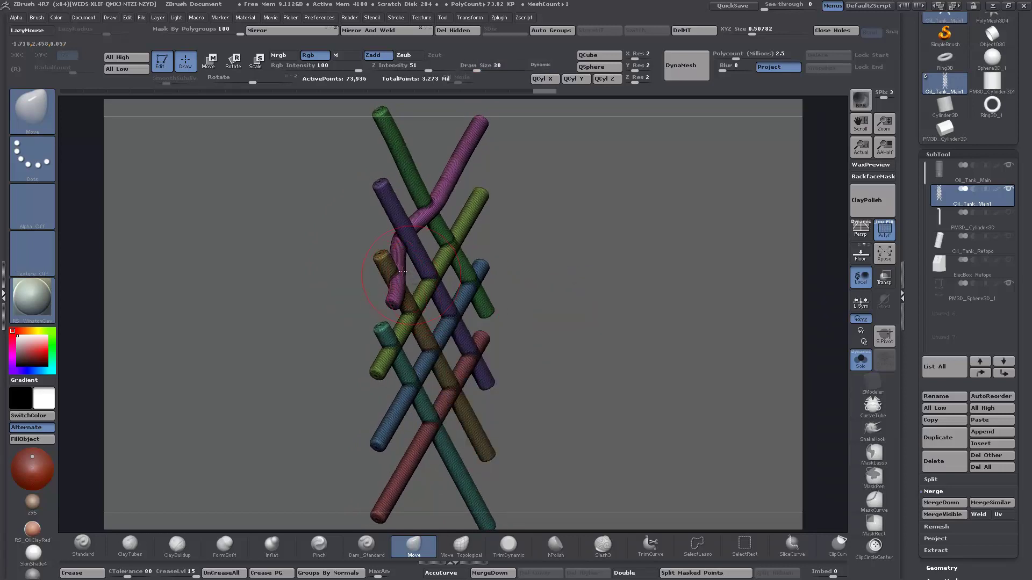
left_click_drag(401, 279, 406, 274)
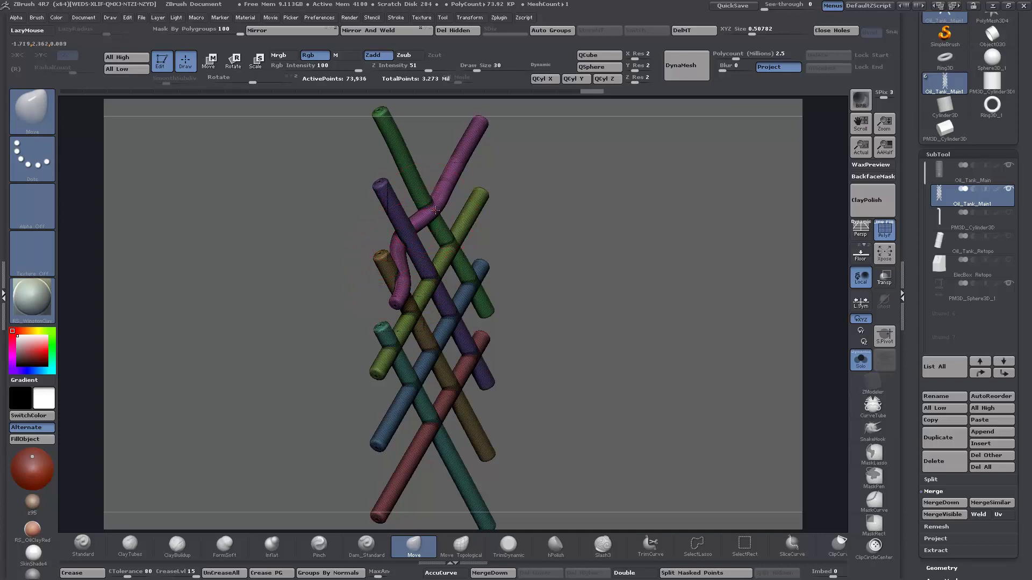
- Bend the yellow-green bar's upper part over the green bar and adjust the green bar near its crossing with the pink bar
left_click_drag(604, 352, 549, 340)
mouse_move(452, 239)
left_mouse_down()
mouse_move(471, 240)
mouse_move(491, 272)
left_mouse_up()
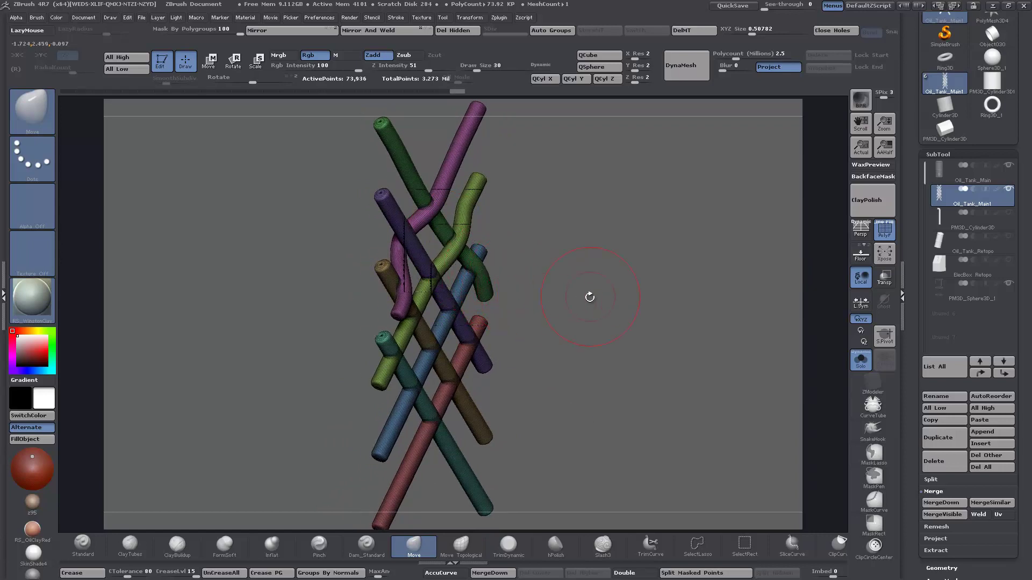
left_click_drag(590, 297, 581, 296)
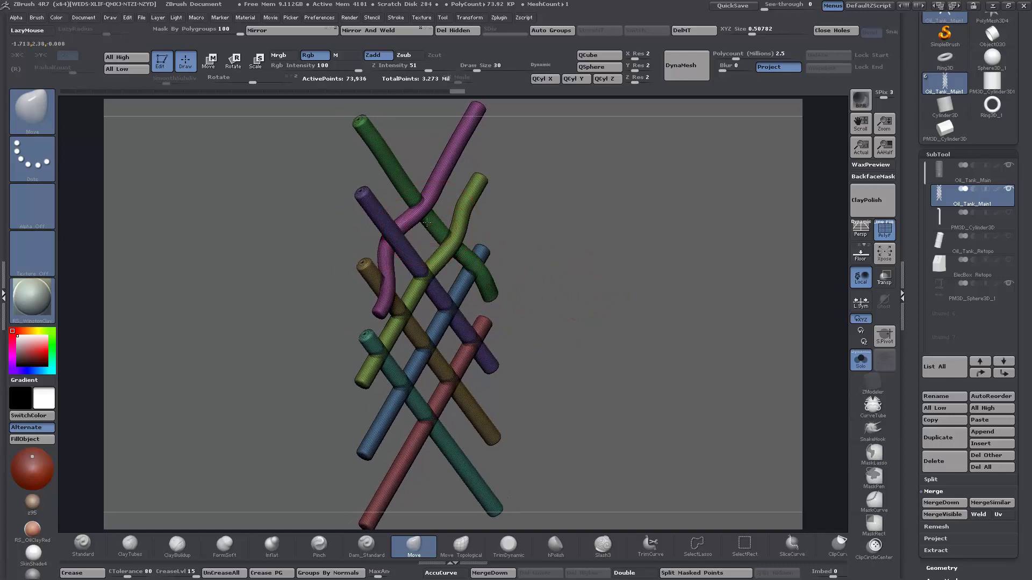
left_click_drag(426, 222, 422, 221)
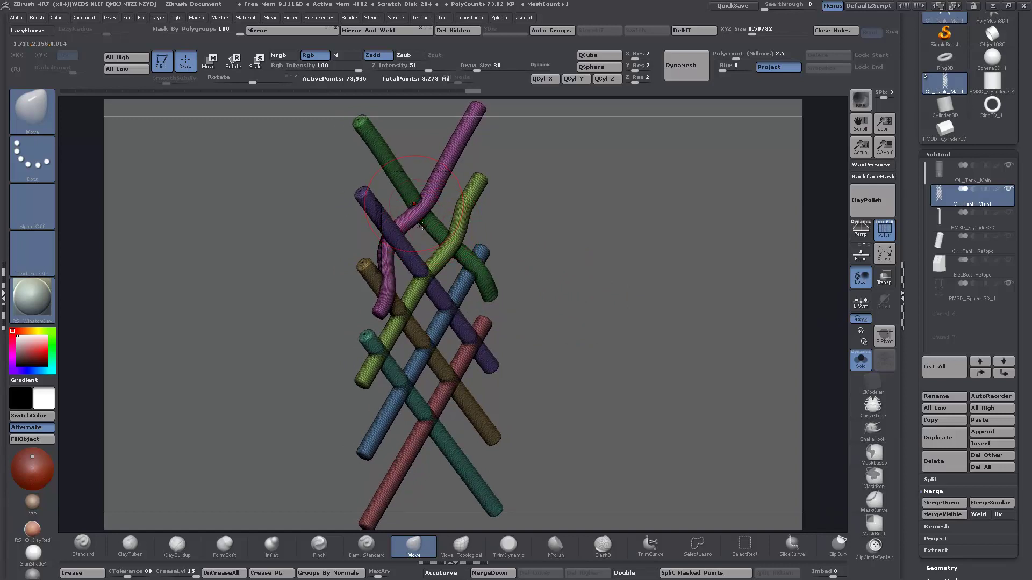
mouse_move(623, 313)
left_mouse_down()
mouse_move(595, 311)
mouse_move(613, 311)
left_mouse_up()
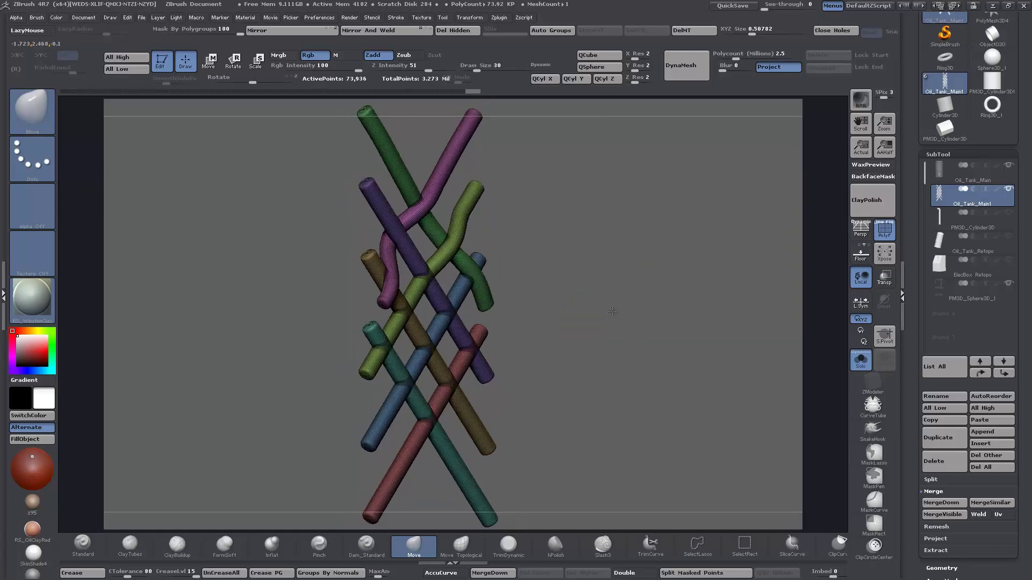
- Weave the yellow-green bar behind the purple bar and bend the blue bar at its teal and purple crossings
mouse_move(424, 279)
left_mouse_down()
mouse_move(392, 350)
mouse_move(365, 350)
left_mouse_up()
mouse_move(393, 385)
left_mouse_down()
mouse_move(431, 343)
mouse_move(439, 351)
left_mouse_up()
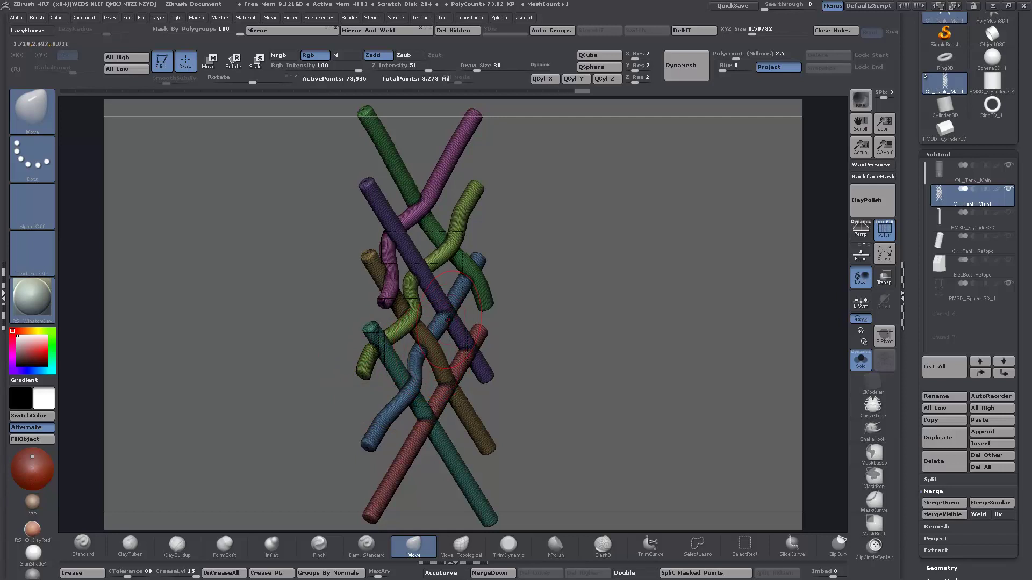
left_click_drag(435, 308, 451, 317)
left_click_drag(473, 264, 471, 275)
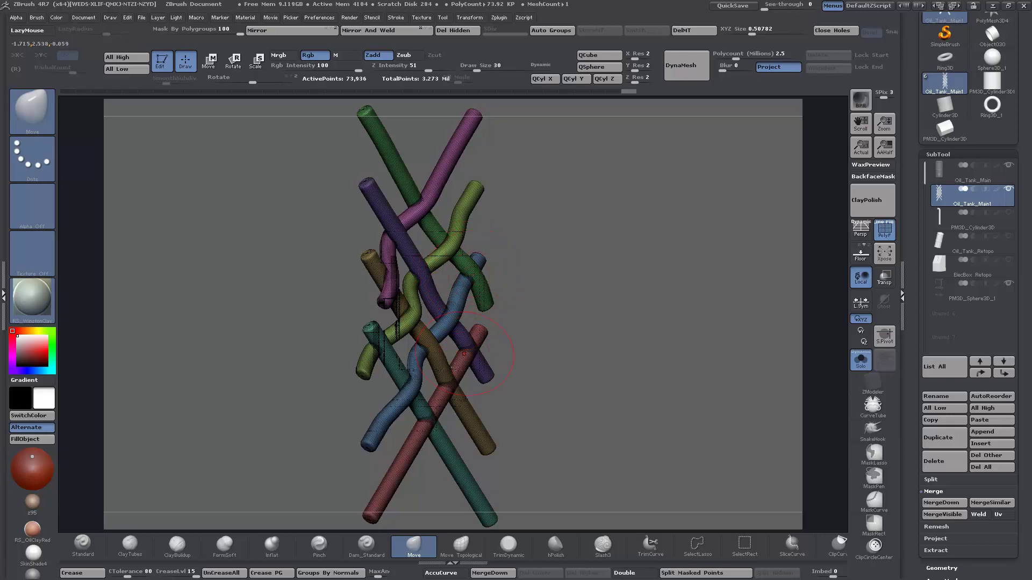
- Bend the red bar over the purple bar, behind the brown bar, and shape its crossing with the teal bar
left_click_drag(467, 352, 494, 348)
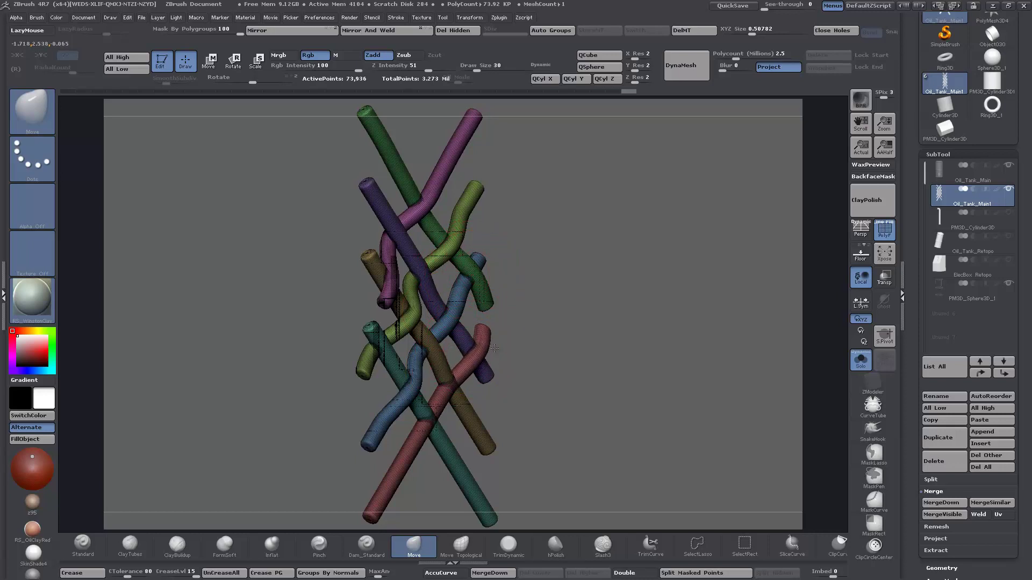
left_click_drag(454, 389, 438, 388)
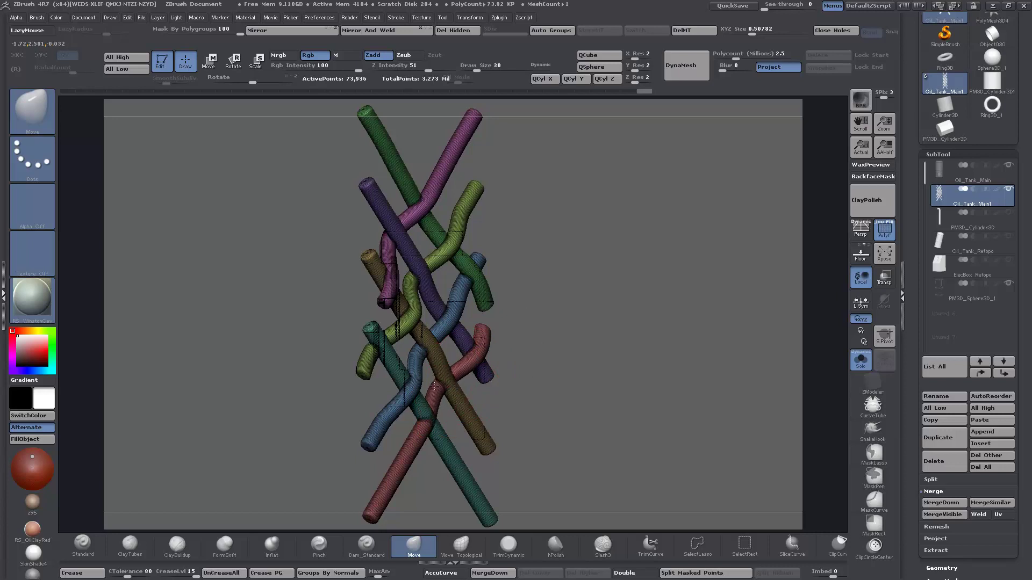
left_click_drag(425, 425, 445, 418)
left_click_drag(577, 420, 597, 427)
left_click_drag(621, 388, 802, 340, "alt")
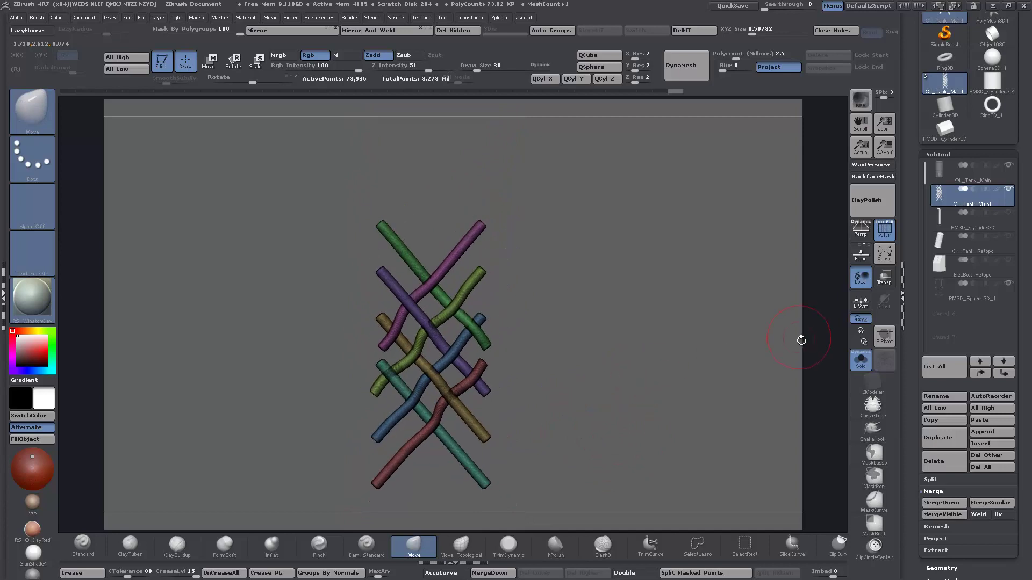
- Turn off Solo to show the other subtools and lay a Rotate transpose line along the lattice in side view
left_click(858, 362)
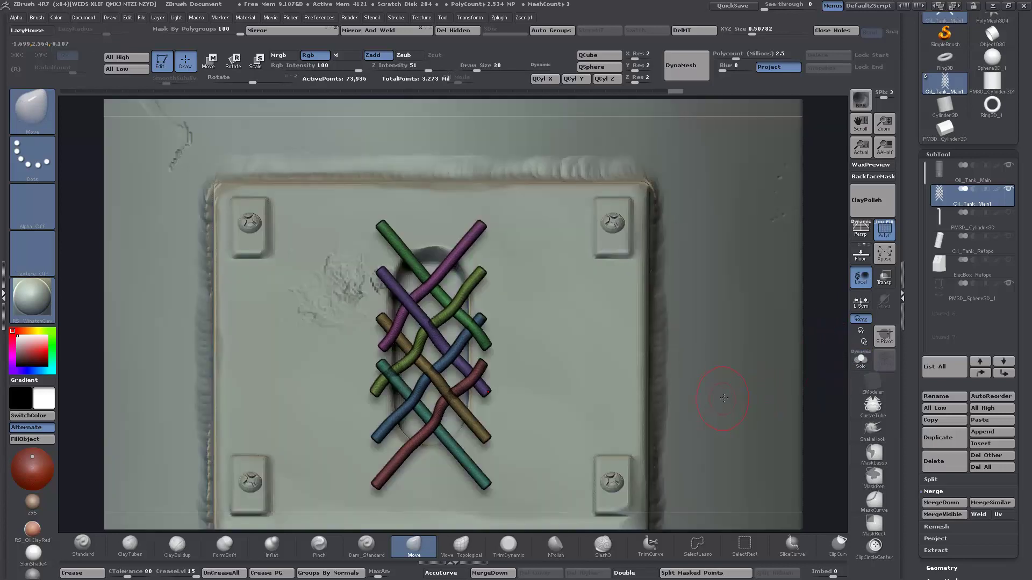
left_click_drag(826, 388, 781, 390)
left_click(232, 60)
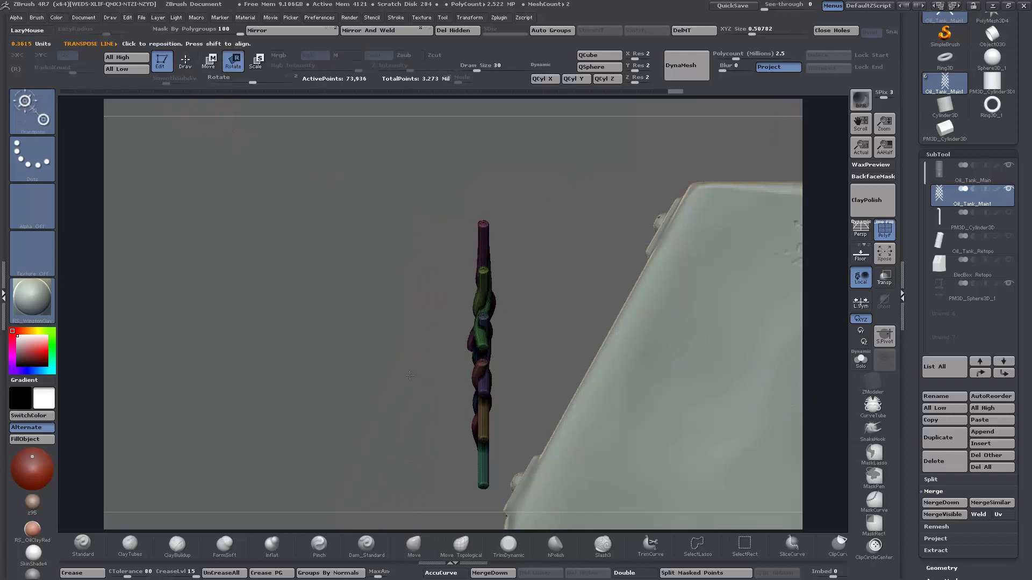
left_click_drag(487, 489, 536, 231)
- Try to tilt the lattice toward the box's sloped face and undo the rotation
key("ctrl+z")
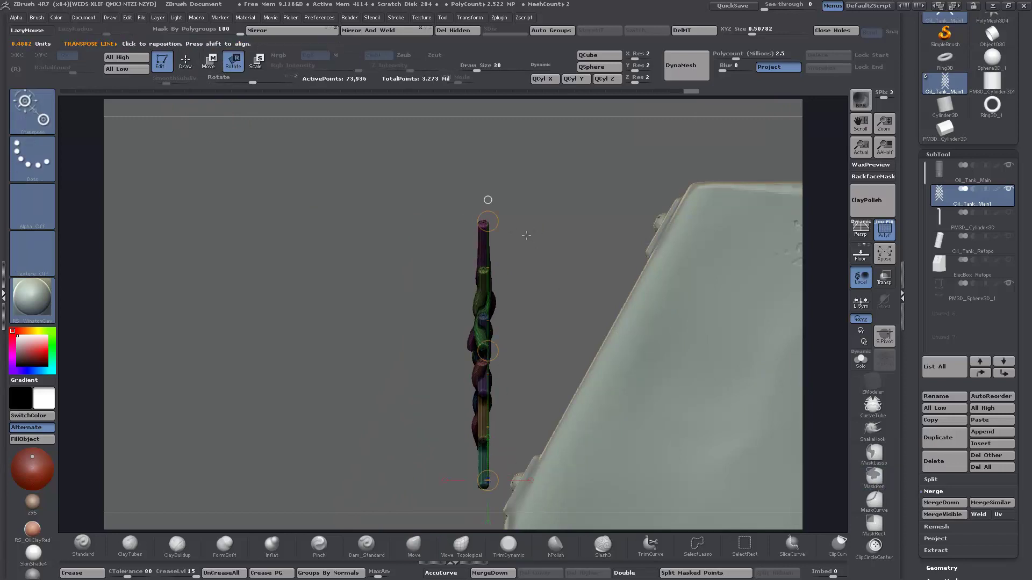
left_click_drag(488, 225, 531, 229)
key("ctrl+z")
- Set Mask By Polygroups to 0 and rotate the lattice to match the angle of the box's sloped face
mouse_move(283, 350)
left_mouse_down()
mouse_move(315, 351)
mouse_move(280, 349)
left_mouse_up()
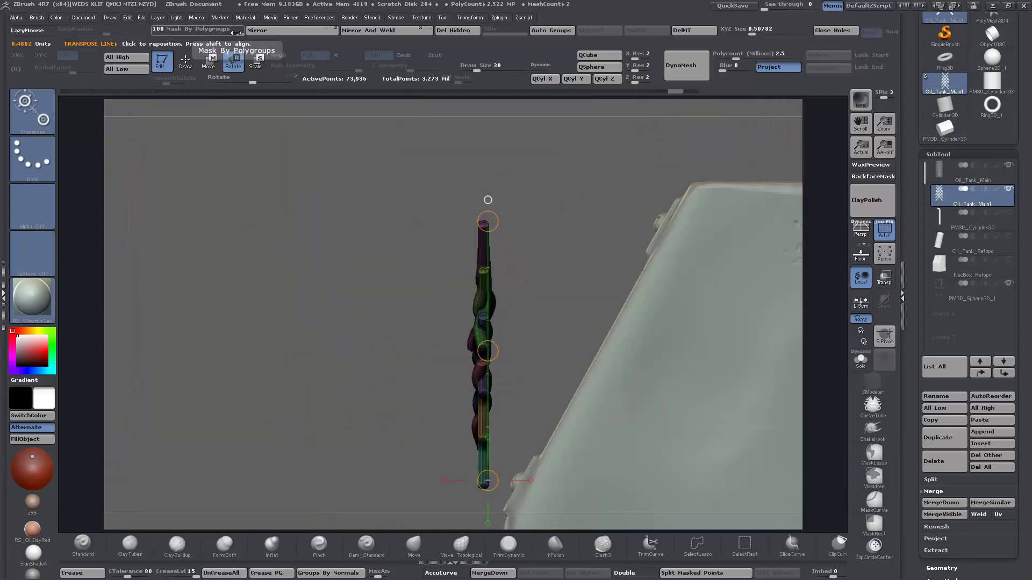
left_click_drag(236, 33, 161, 39)
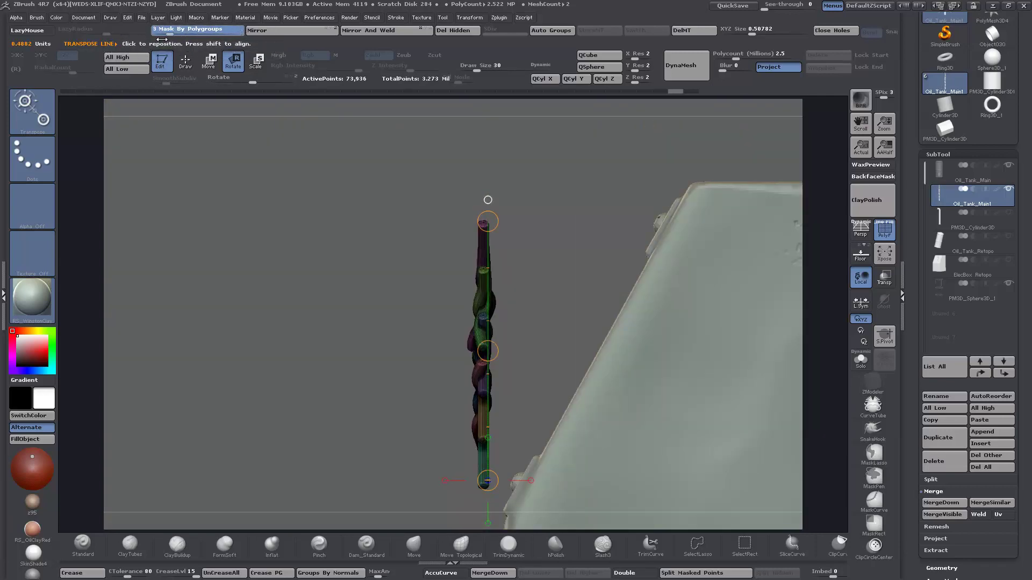
left_click_drag(487, 222, 614, 261)
- Move the lattice into the box's oval slot, using transparency to judge its placement
key("w")
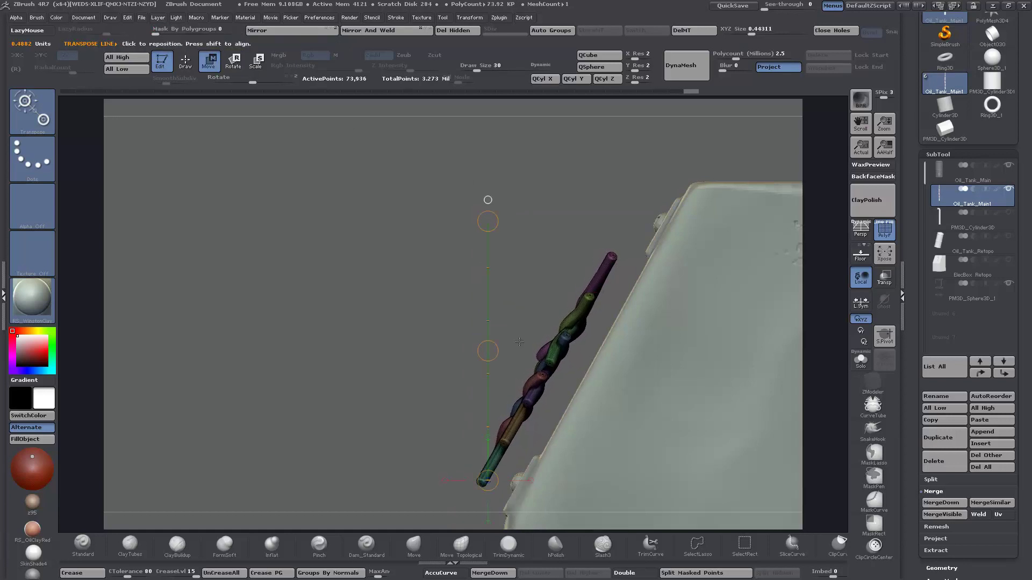
left_click_drag(488, 351, 517, 344)
left_click_drag(328, 346, 416, 368)
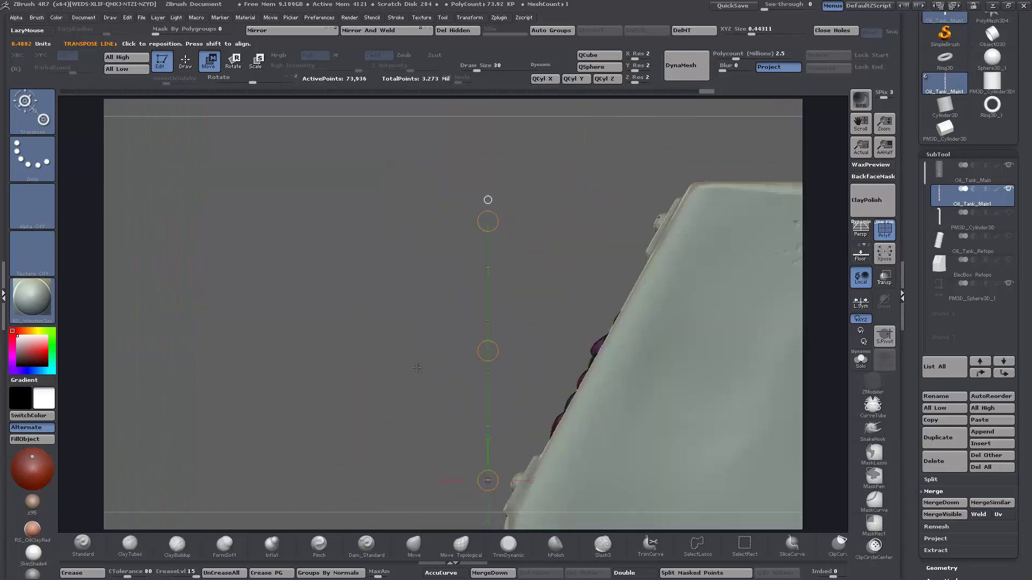
left_click(884, 277)
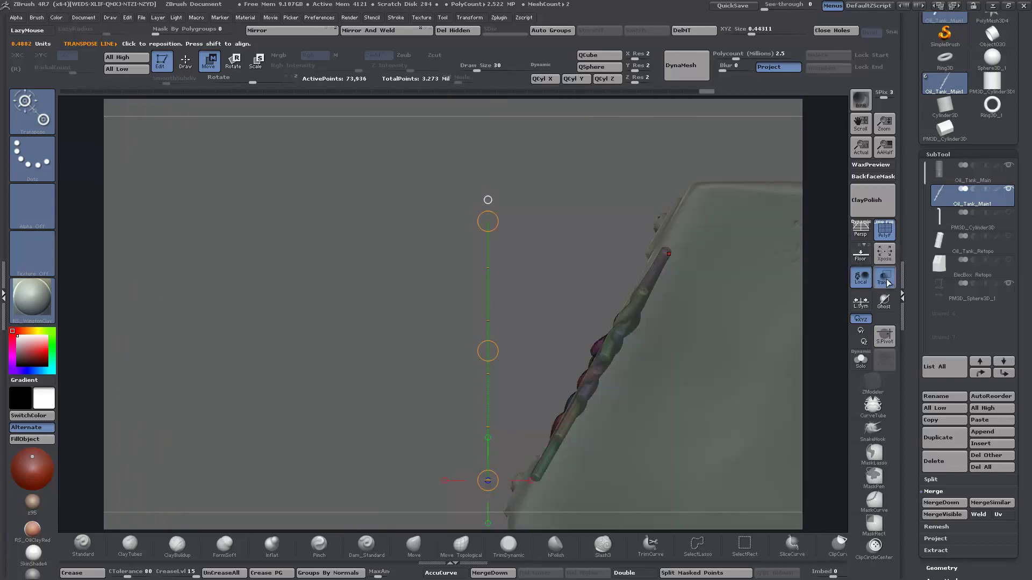
left_click(489, 348)
left_click_drag(489, 348, 880, 320)
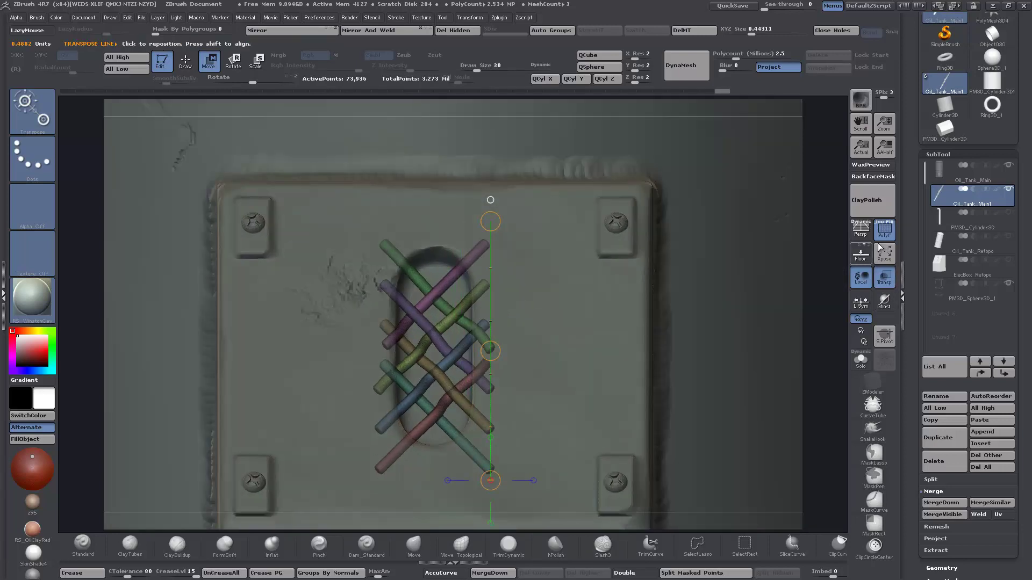
left_click(884, 283)
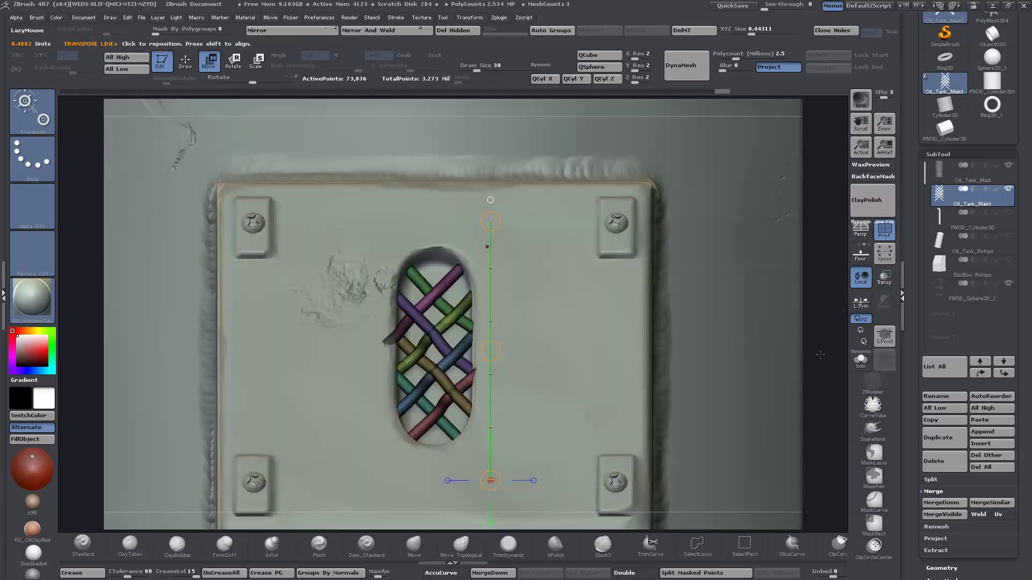
- Move the lattice deeper behind the box's sloped face and turn transparency on
left_click_drag(824, 356, 786, 362)
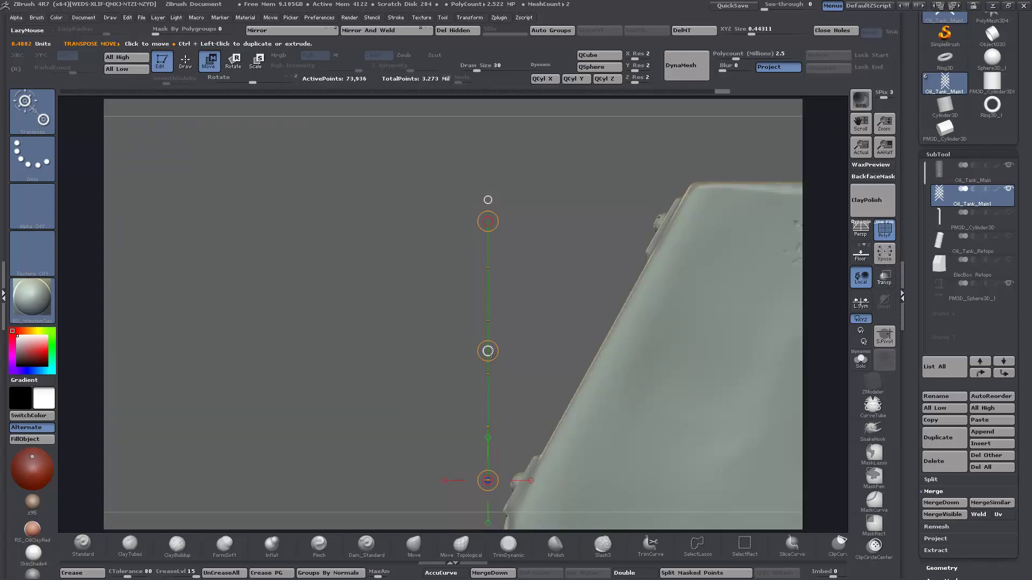
left_click_drag(501, 355, 340, 377)
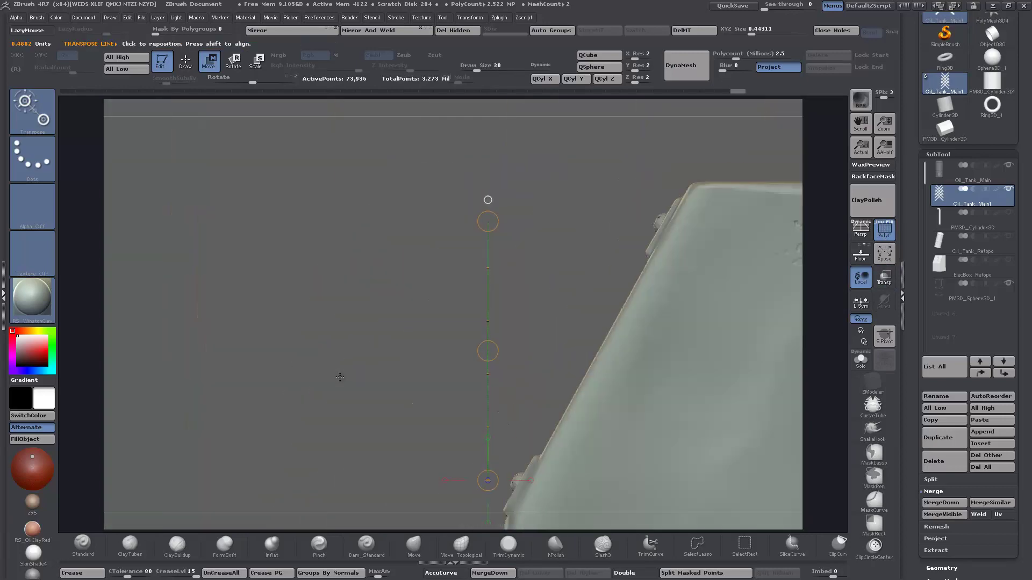
left_click(884, 279)
left_click_drag(269, 285, 240, 287)
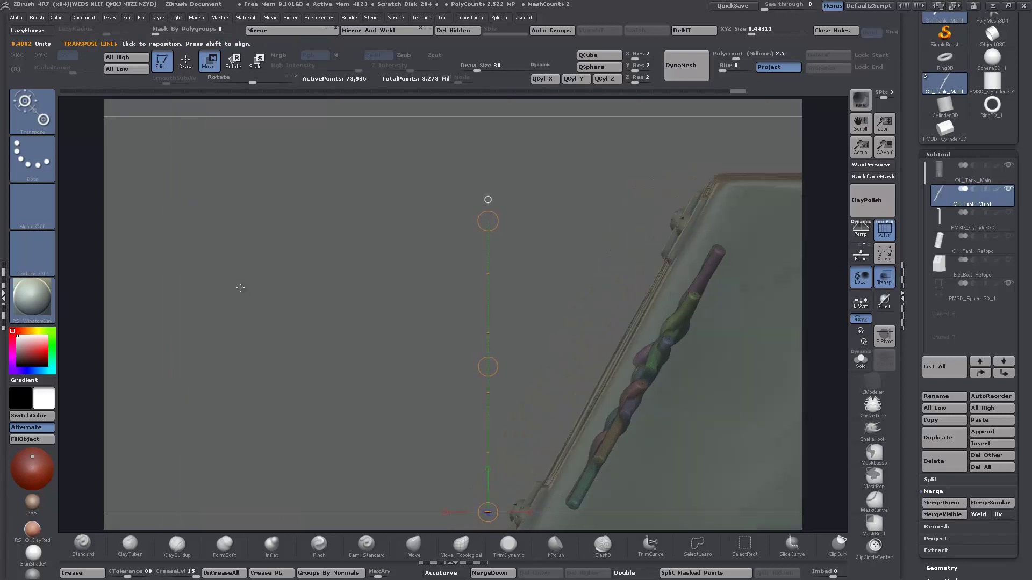
- Draw a Move line outward from the lattice, hide the polygroup colours, shift the lattice toward the face and turn transparency off
left_click_drag(653, 350, 368, 232)
left_click_drag(362, 318, 399, 343)
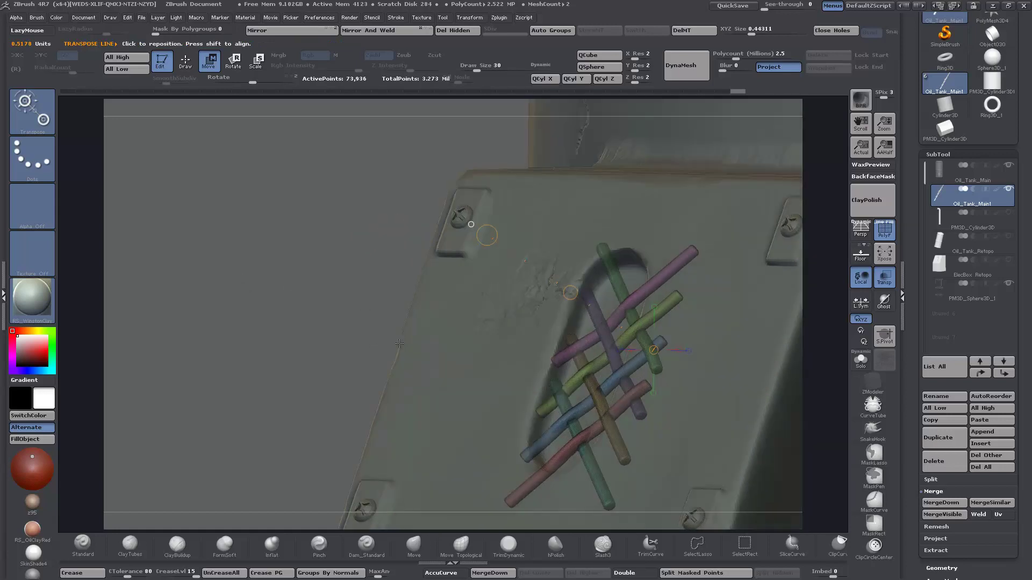
left_click(877, 235)
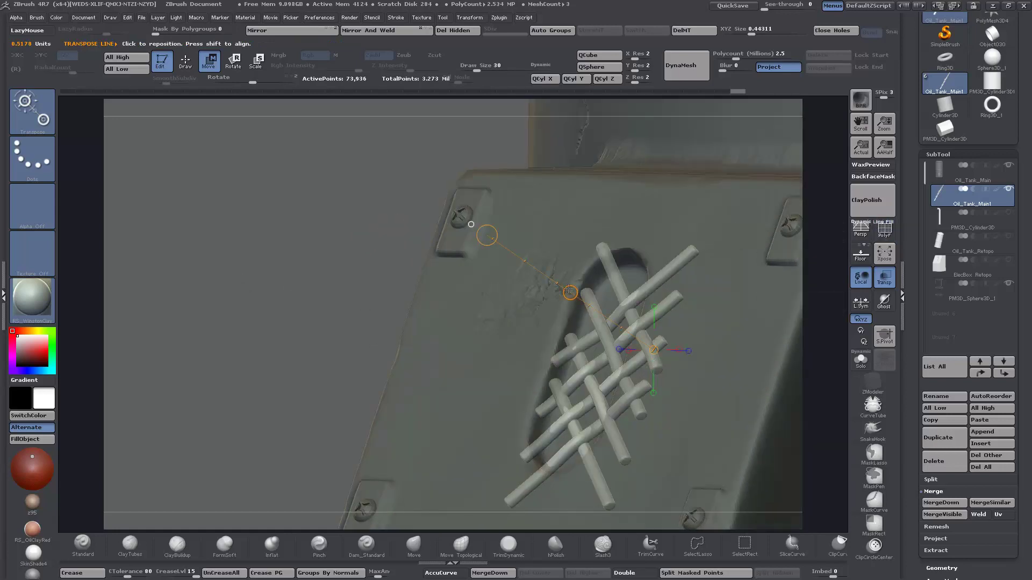
left_click_drag(570, 291, 557, 289)
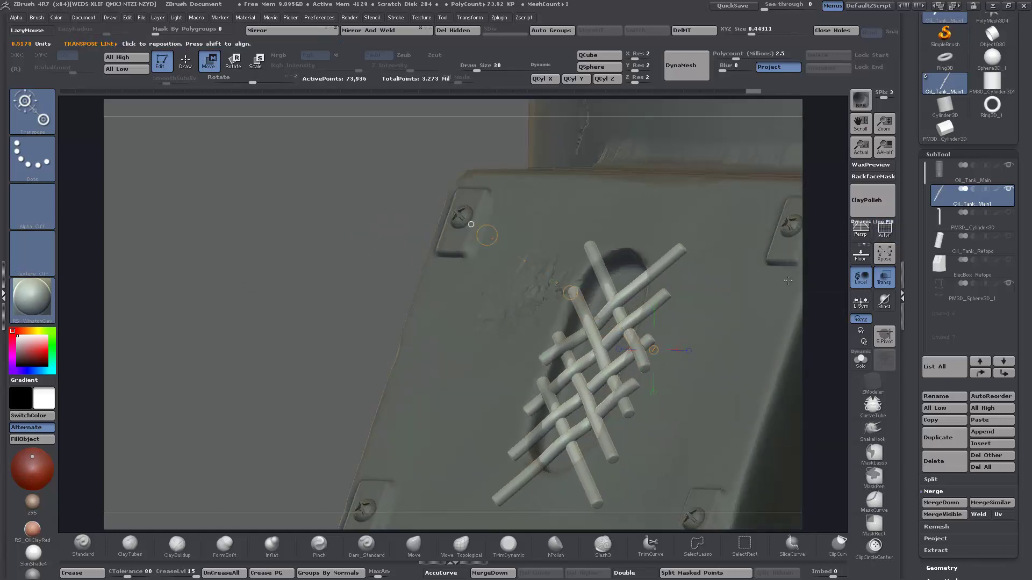
left_click(884, 279)
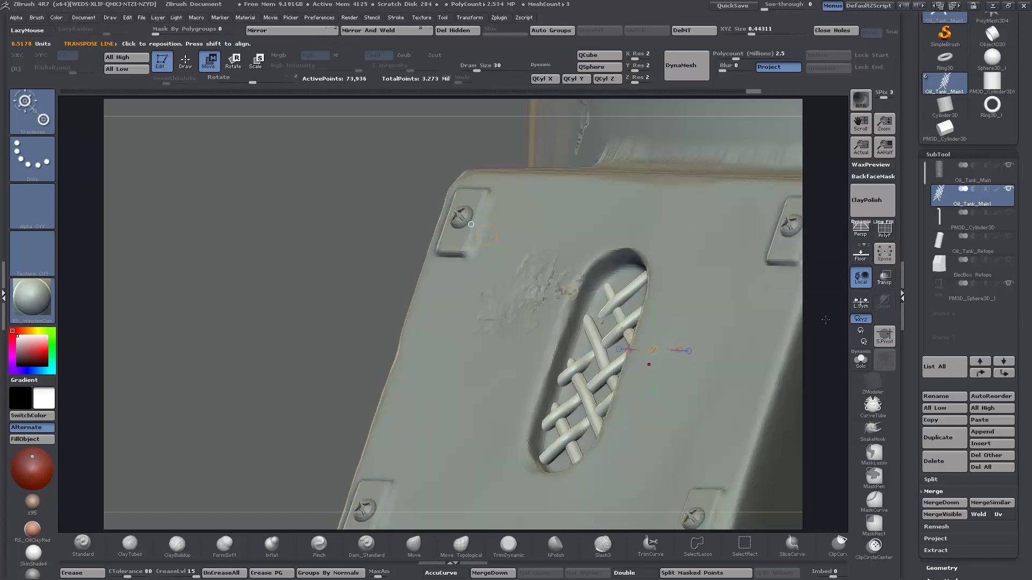
- Slide the lattice further outward in the slot and shift it sideways along a horizontal Move line to center it
left_click_drag(813, 316, 827, 326)
left_click_drag(564, 297, 545, 294)
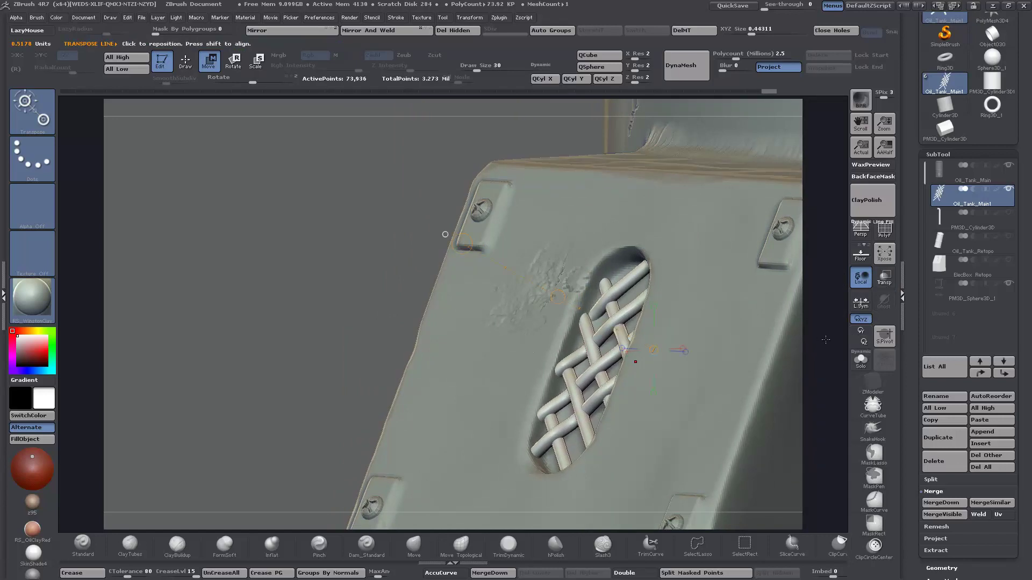
left_click_drag(825, 339, 847, 338)
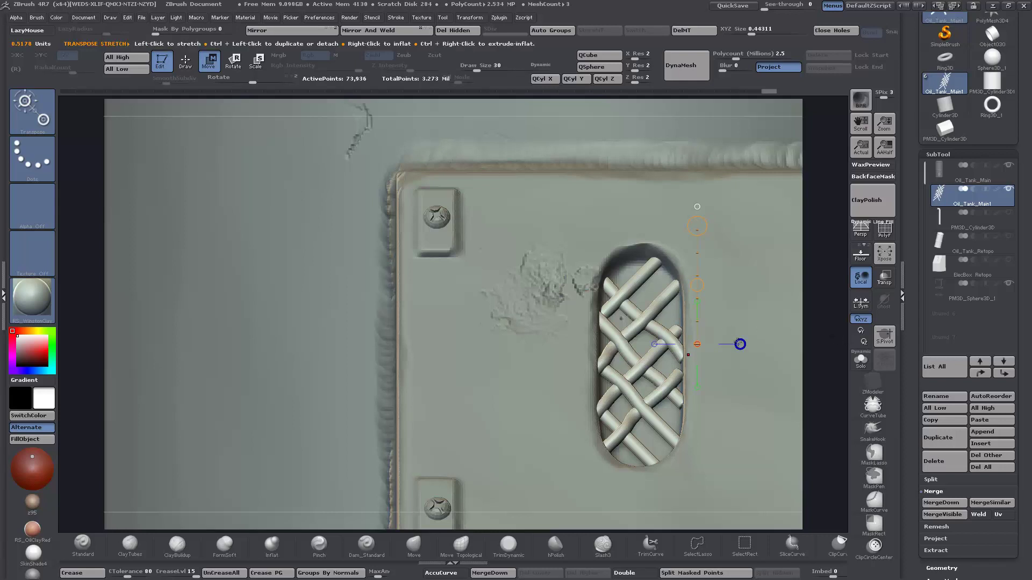
left_click_drag(654, 323, 807, 324)
left_click_drag(736, 325, 746, 320)
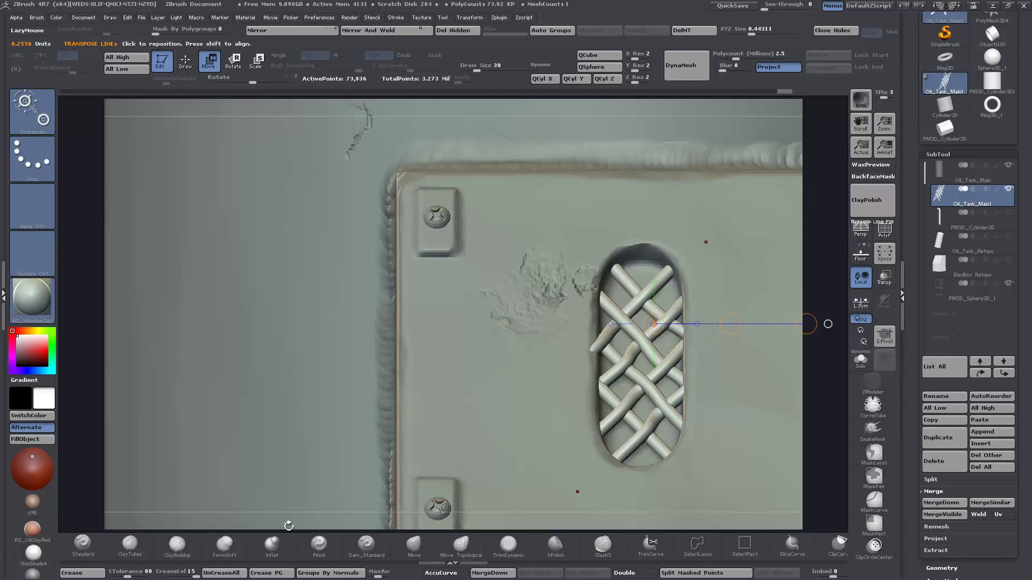
- Choose the Move brush and set Mask By Polygroups to 100 for the bar end protruding at the slot's edge
left_click(414, 544)
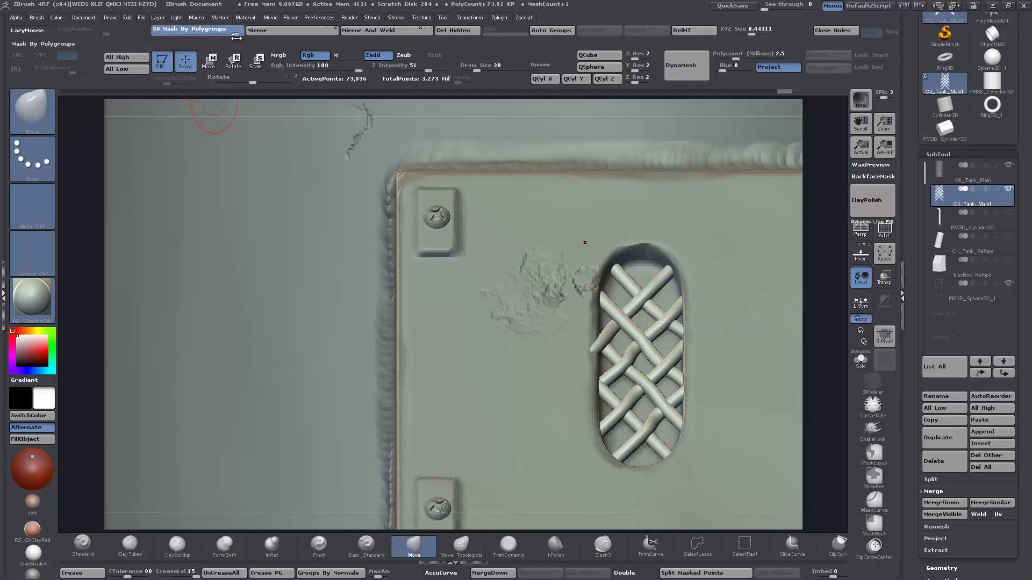
left_click_drag(157, 32, 240, 34)
left_click_drag(825, 350, 848, 384)
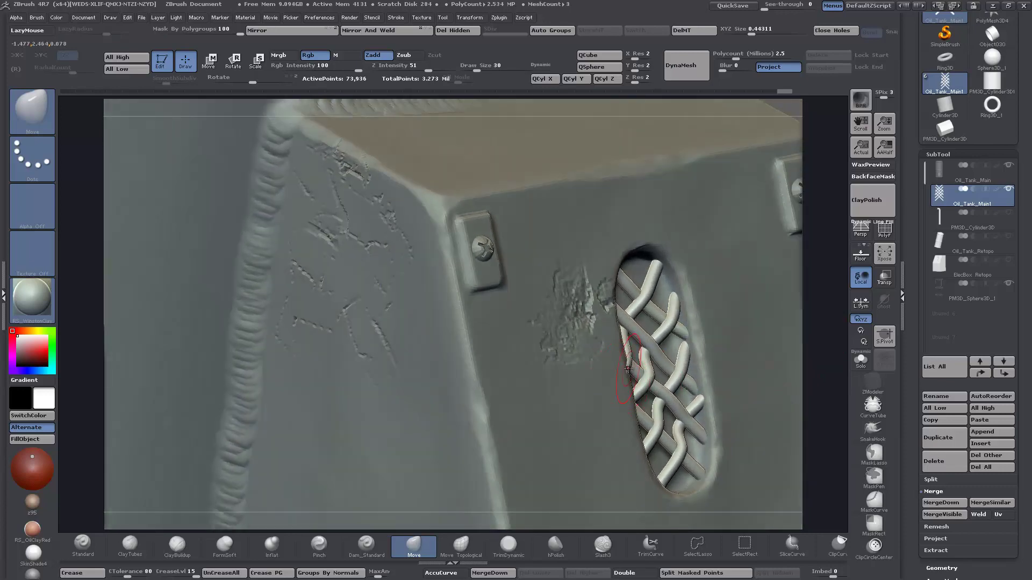
- Set Mask By Polygroups to 0, enlarge the Move brush to draw size 78 and push the protruding bar end into the slot
left_click_drag(239, 34, 153, 35)
key("space")
left_click_drag(815, 355, 826, 355)
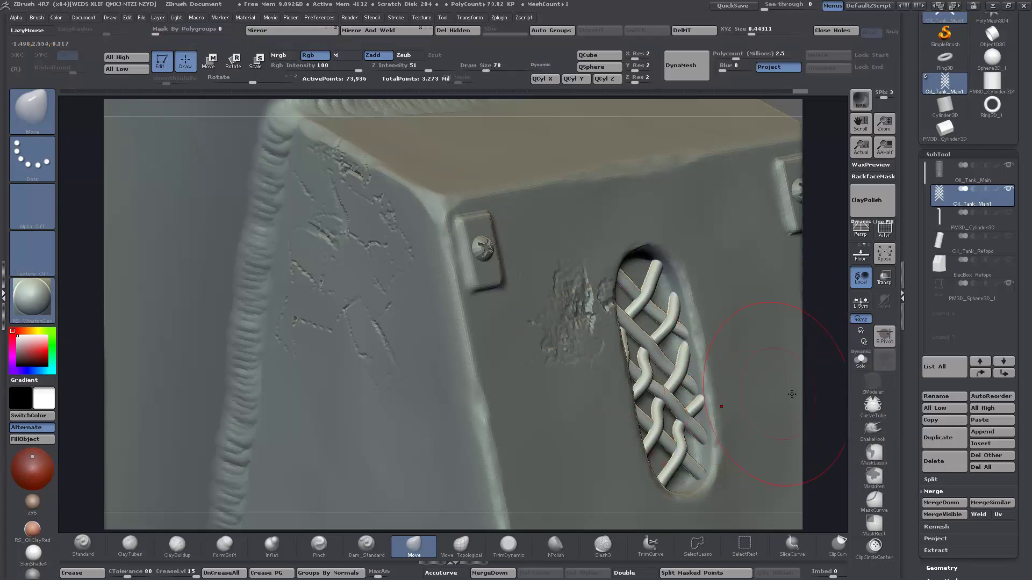
left_click_drag(818, 397, 374, 371)
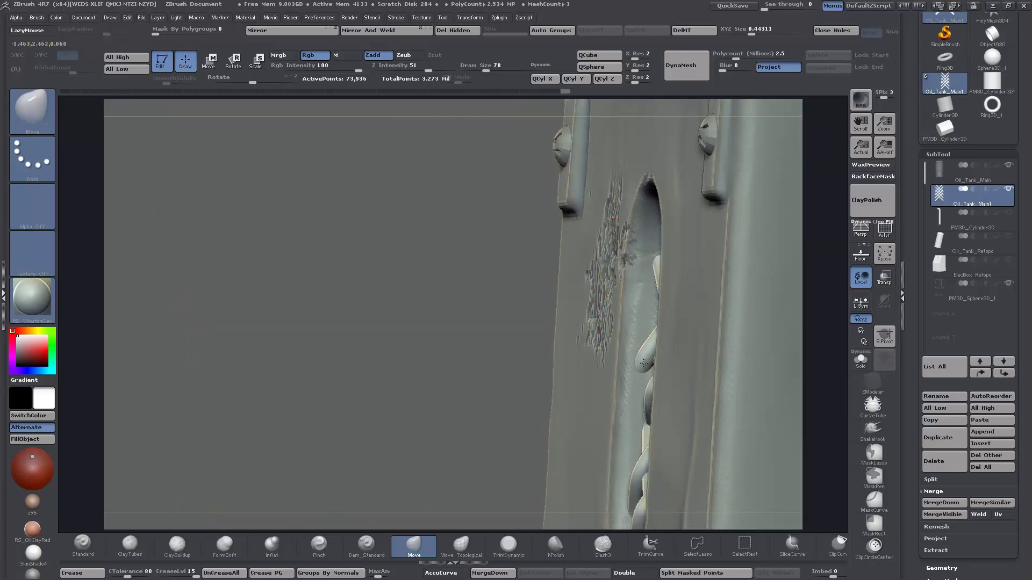
left_click_drag(418, 363, 452, 401)
left_click(205, 365, "alt")
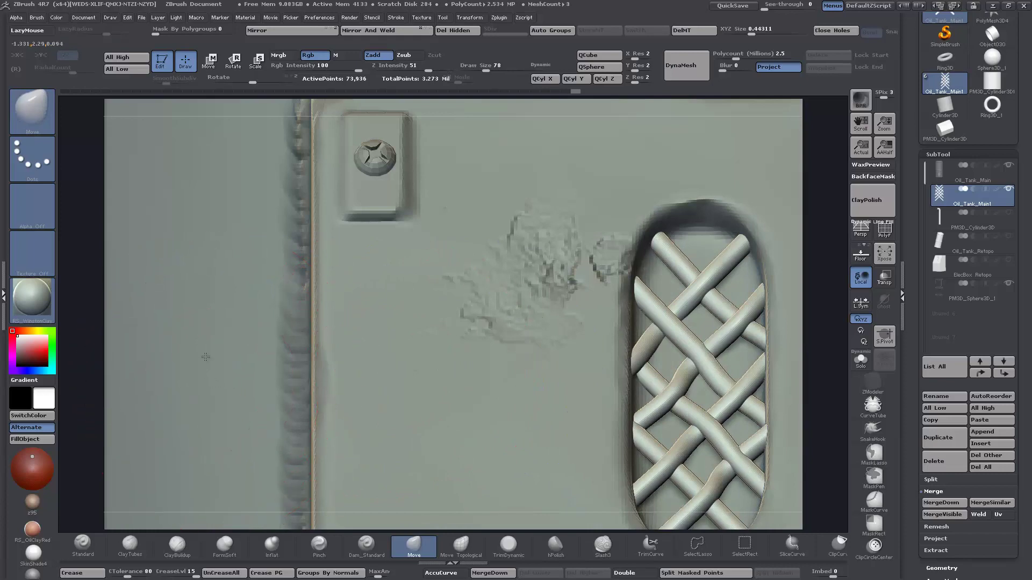
left_click_drag(829, 368, 783, 396, "alt")
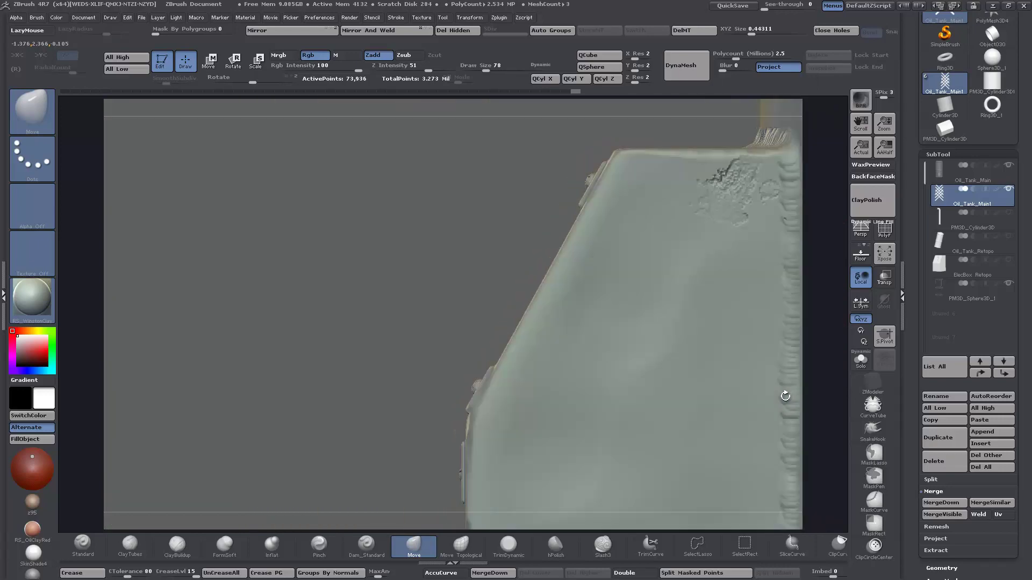
- Reposition the lattice with the Move line while transparency is on, turn transparency off and shift the lattice sideways to fit the oval slot
left_click(884, 284)
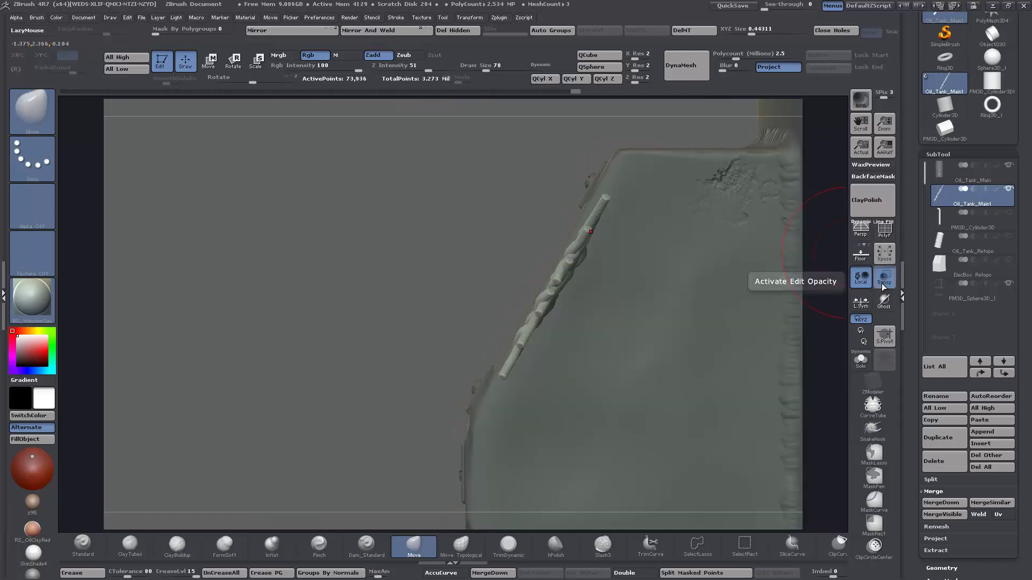
mouse_move(253, 346)
left_mouse_down()
mouse_move(280, 361)
mouse_move(113, 142)
left_mouse_up()
left_click(208, 61)
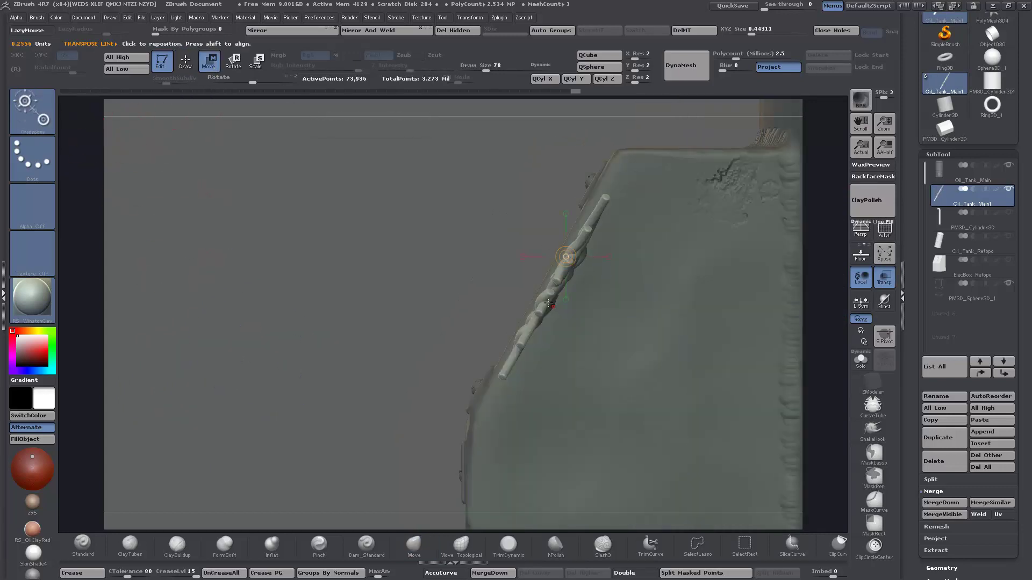
left_click_drag(612, 225, 618, 218)
left_click_drag(328, 281, 416, 279)
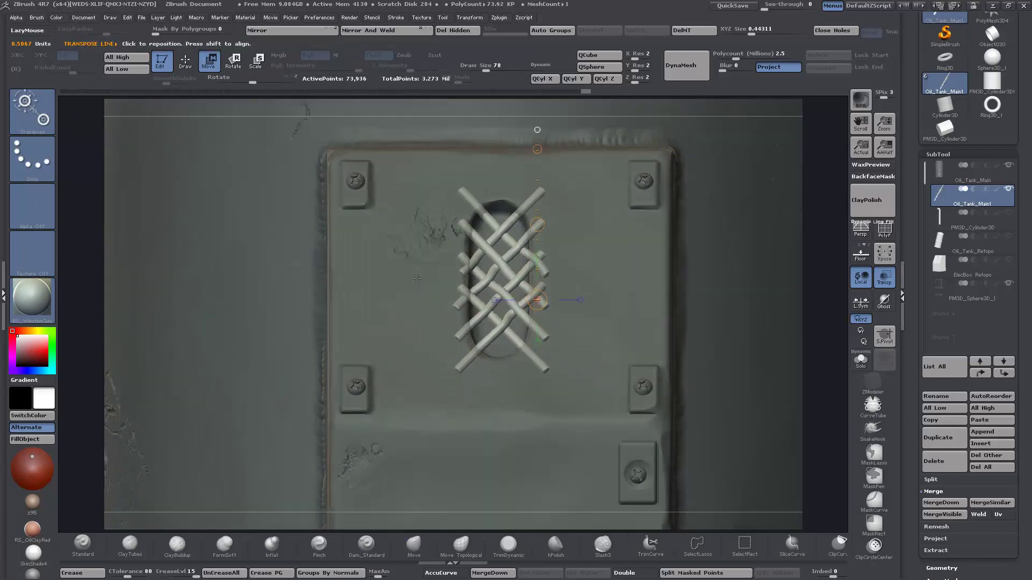
left_click(884, 277)
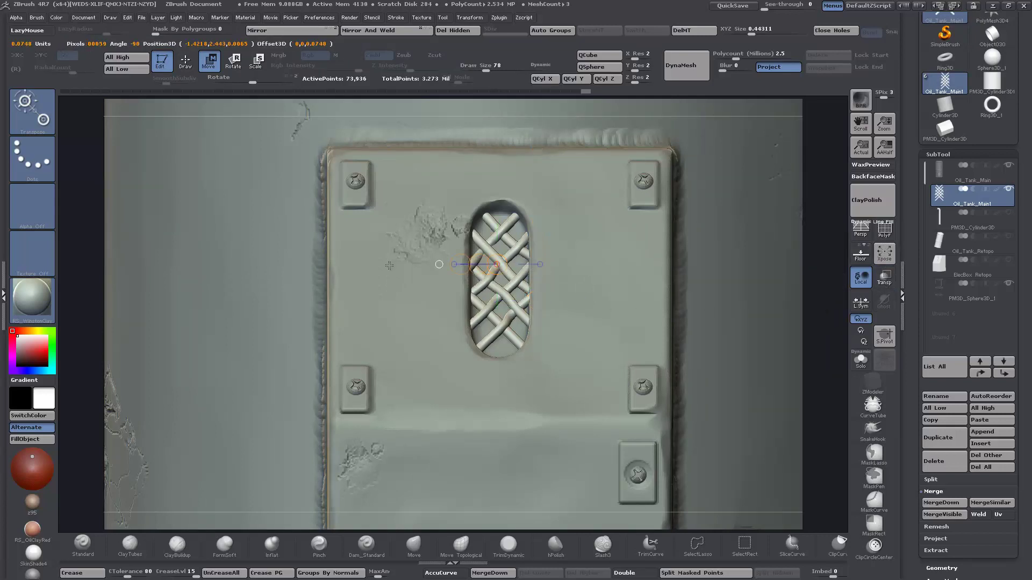
left_click_drag(491, 265, 433, 264)
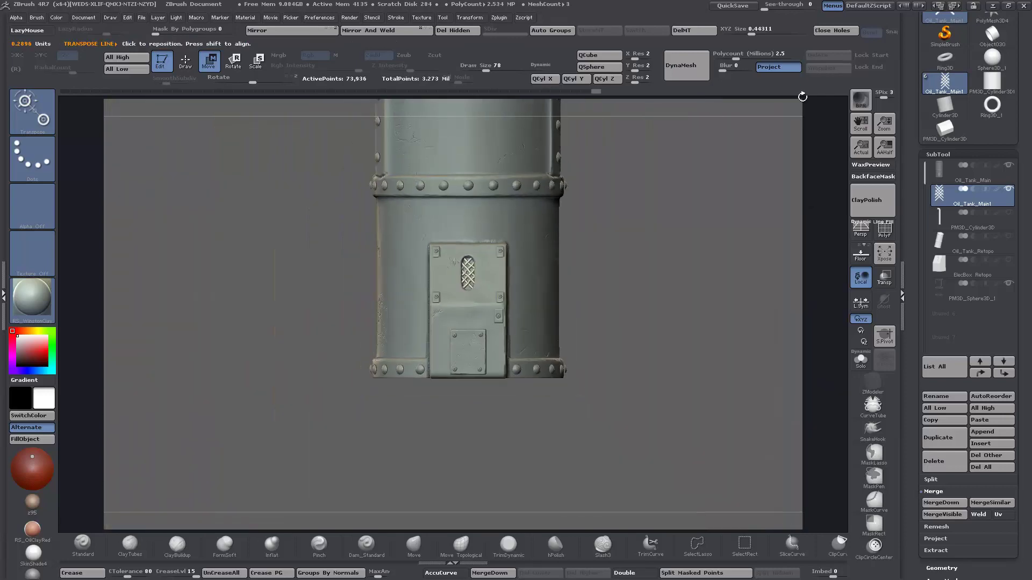
- Return to Draw mode with the Move brush and check the lattice's fit in the slot from several angles
mouse_move(802, 96)
left_mouse_down()
mouse_move(675, 321)
mouse_move(747, 311)
mouse_move(786, 330)
mouse_move(703, 333)
left_mouse_up()
left_click(185, 60)
key("b")
key("m")
key("v")
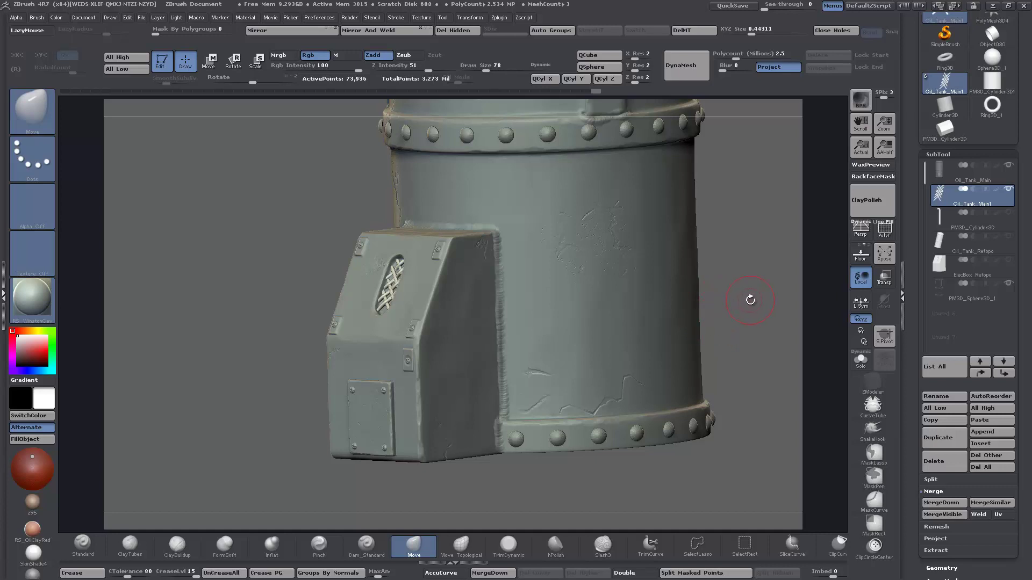
left_click_drag(751, 302, 720, 303)
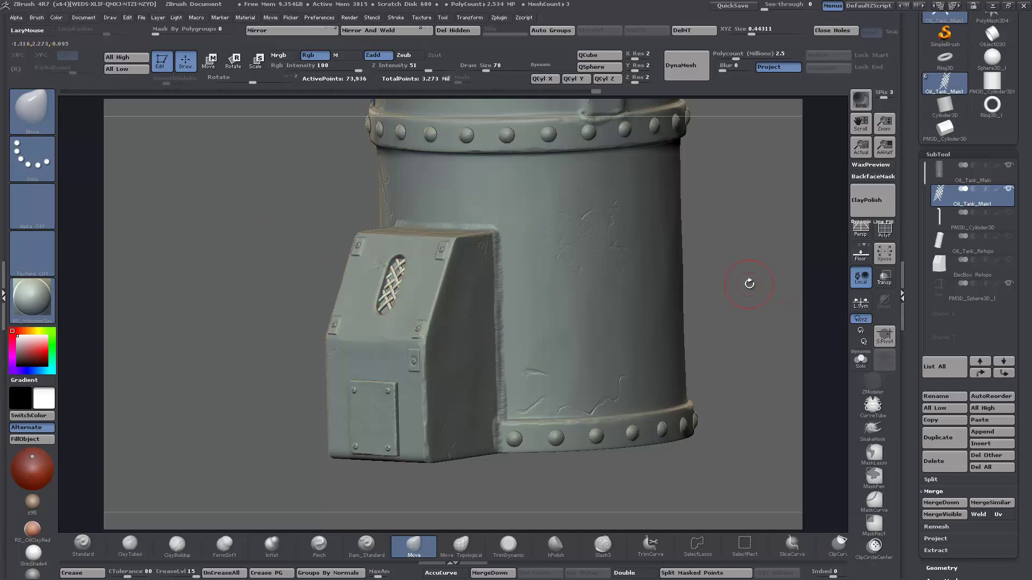
mouse_move(749, 283)
left_mouse_down()
mouse_move(726, 285)
mouse_move(768, 286)
mouse_move(750, 289)
left_mouse_up()
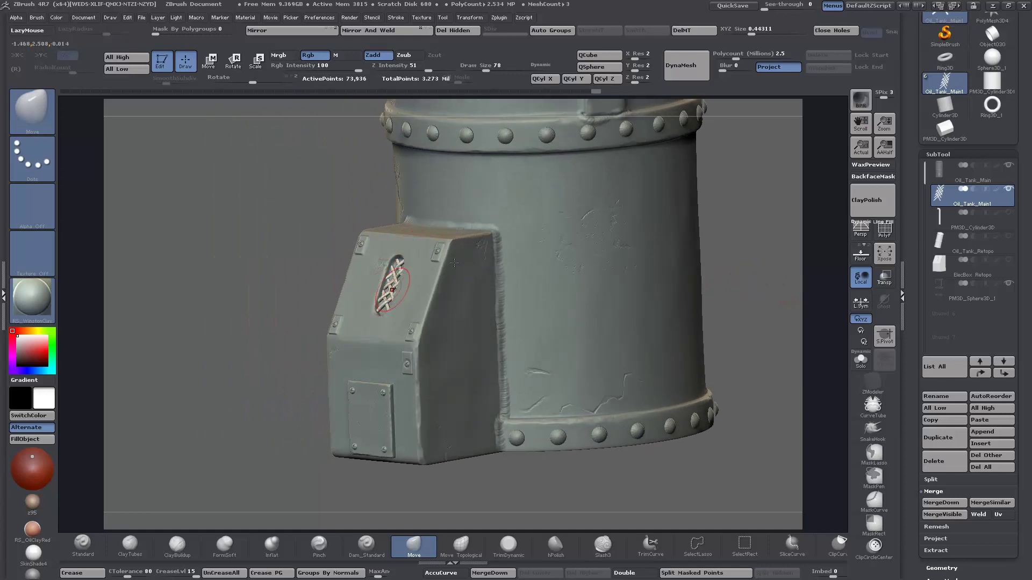
left_click_drag(740, 290, 743, 371, "alt")
left_click_drag(141, 327, 195, 331)
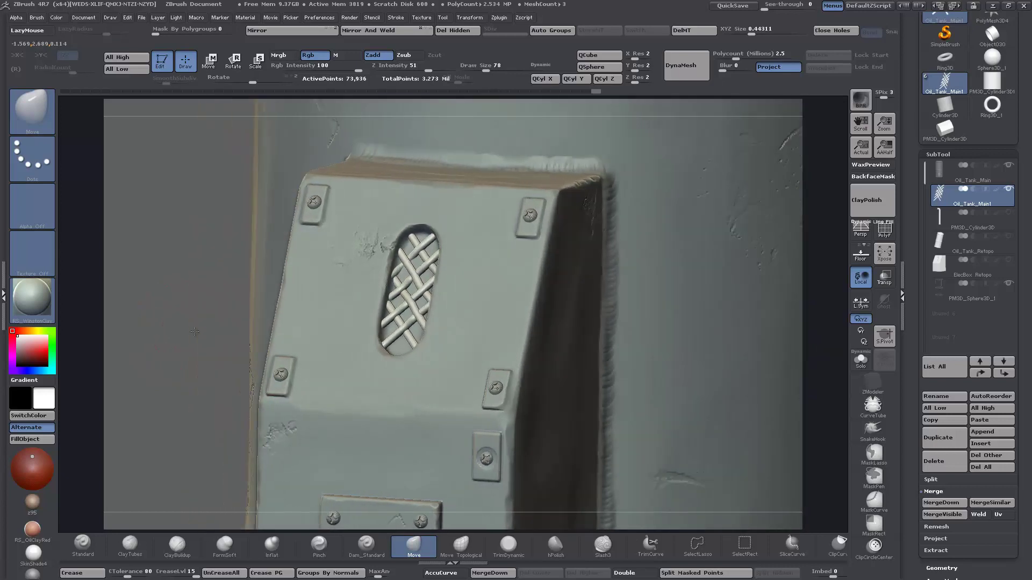
- Select the Oil_Tank_Main subtool, reduce the Move brush to draw size 35 and nudge the slot's upper rim around the lattice
left_click(472, 310, "alt")
left_click_drag(214, 332, 141, 343)
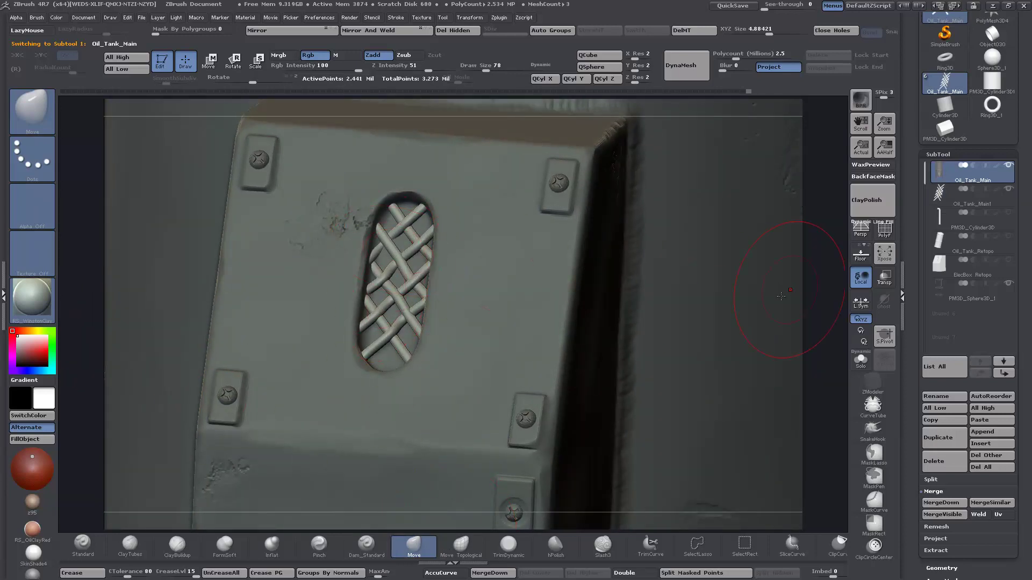
left_click_drag(817, 310, 636, 338)
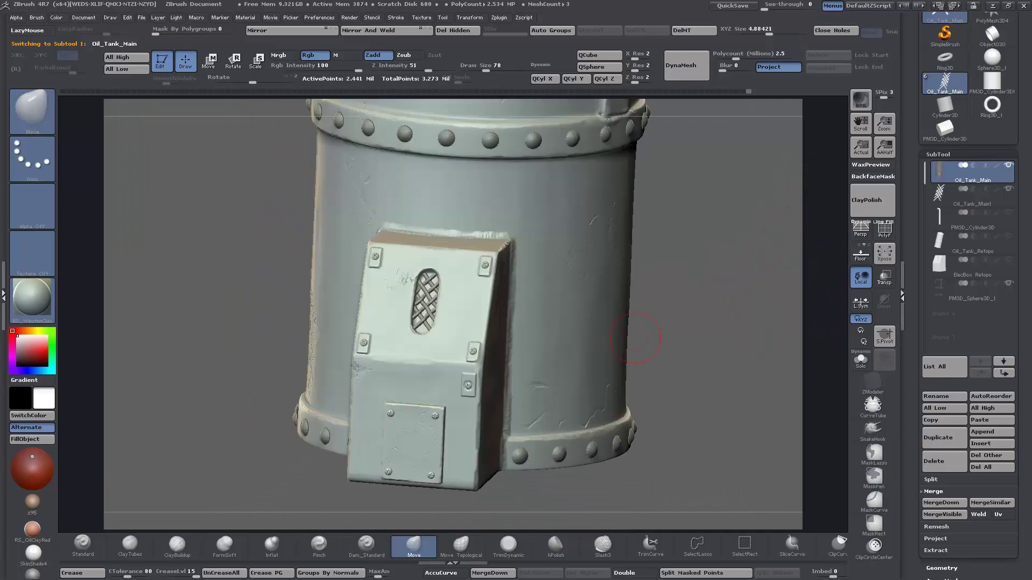
left_click_drag(218, 315, 362, 334)
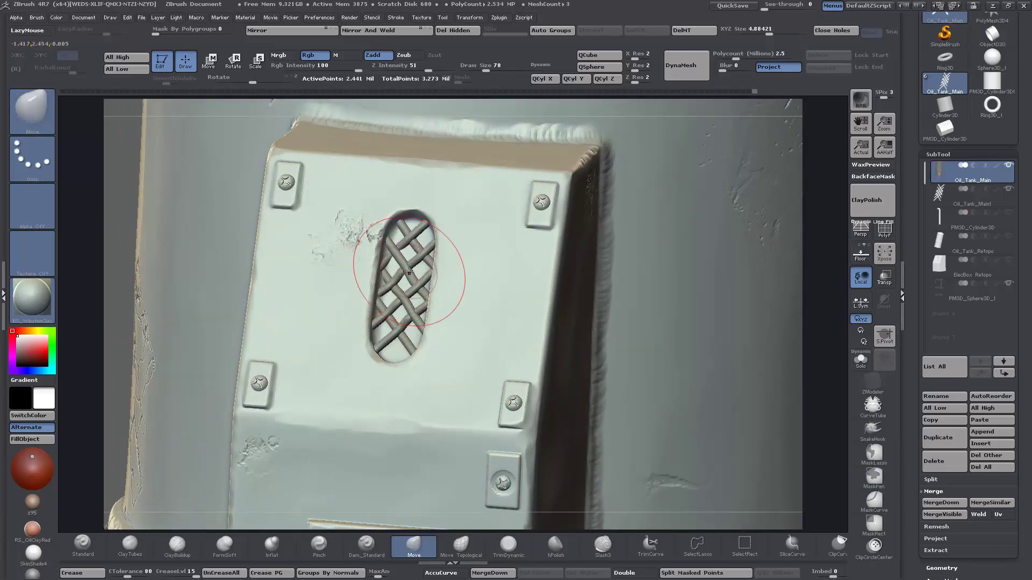
left_click_drag(836, 323, 842, 366)
left_click_drag(835, 372, 811, 396)
key("space")
mouse_move(404, 211)
left_mouse_down()
mouse_move(389, 208)
mouse_move(402, 199)
left_mouse_up()
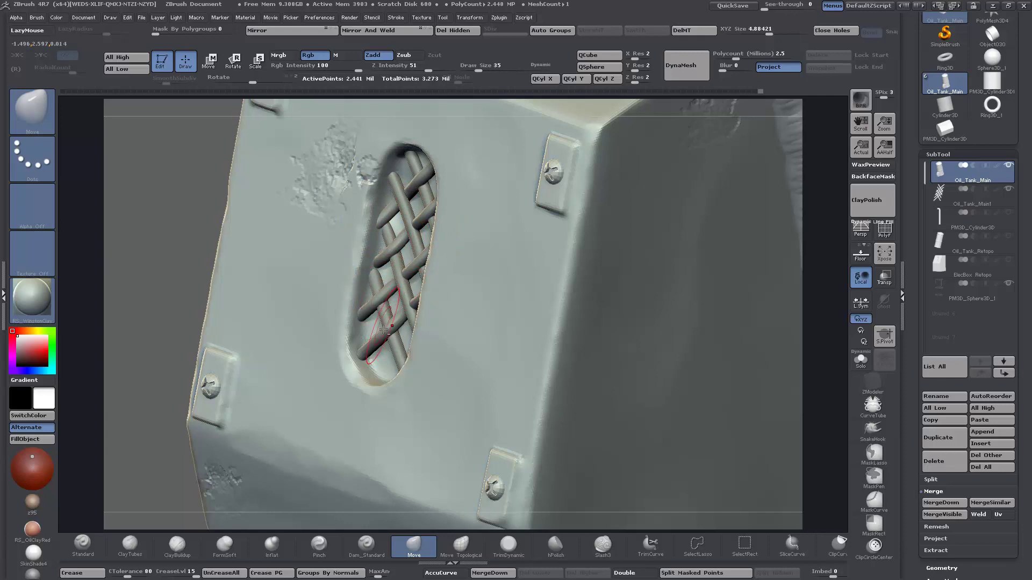
- Show the hidden pipe subtool PM3D_Cylinder3D beside the whole tank
mouse_move(164, 253)
left_mouse_down()
mouse_move(210, 244)
mouse_move(799, 324)
mouse_move(834, 361)
mouse_move(801, 89)
left_mouse_up()
left_click_drag(710, 387, 672, 404)
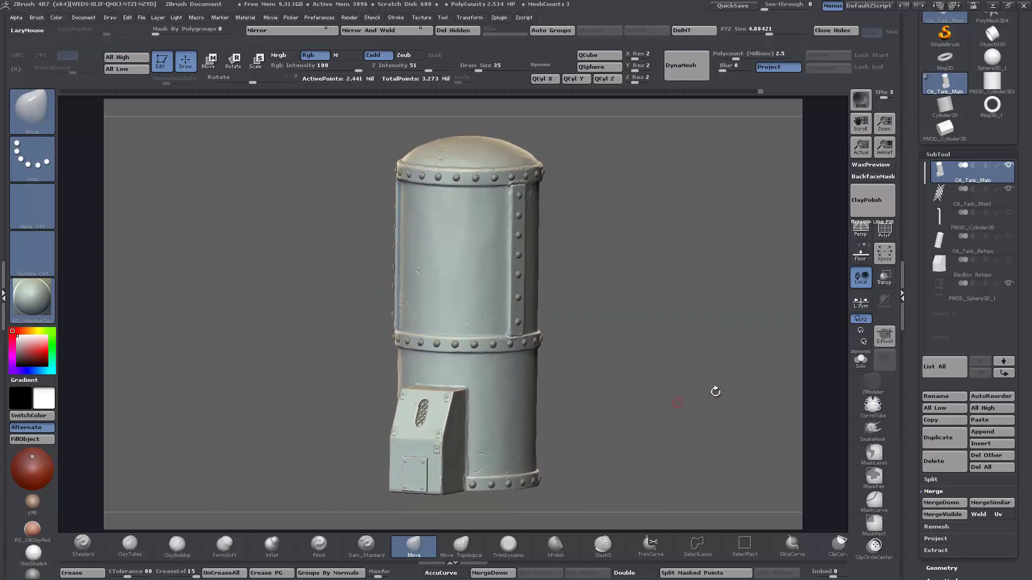
left_click(1008, 214)
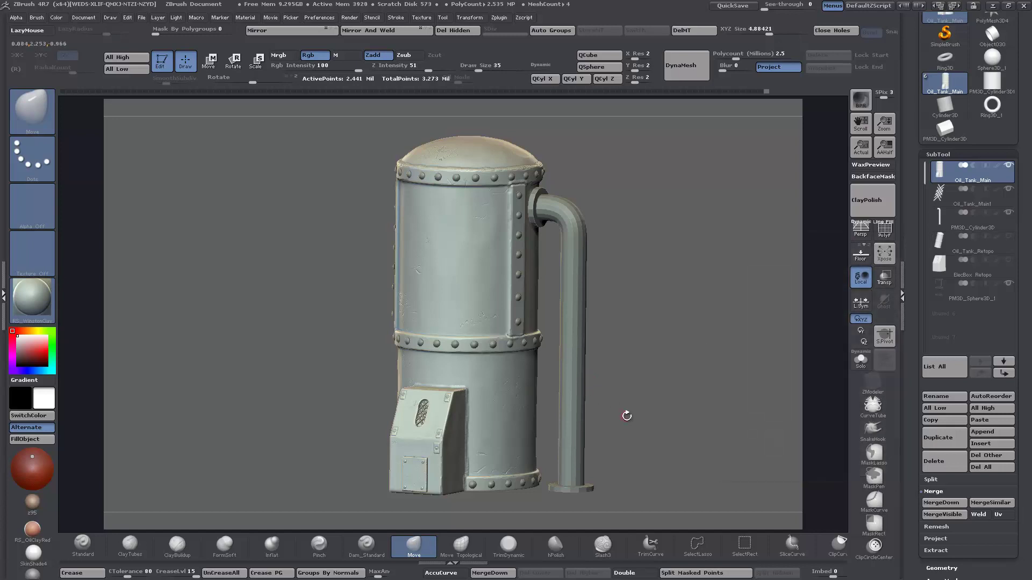
mouse_move(627, 416)
left_mouse_down("shift")
mouse_move(643, 418)
mouse_move(630, 432)
left_mouse_up("shift")
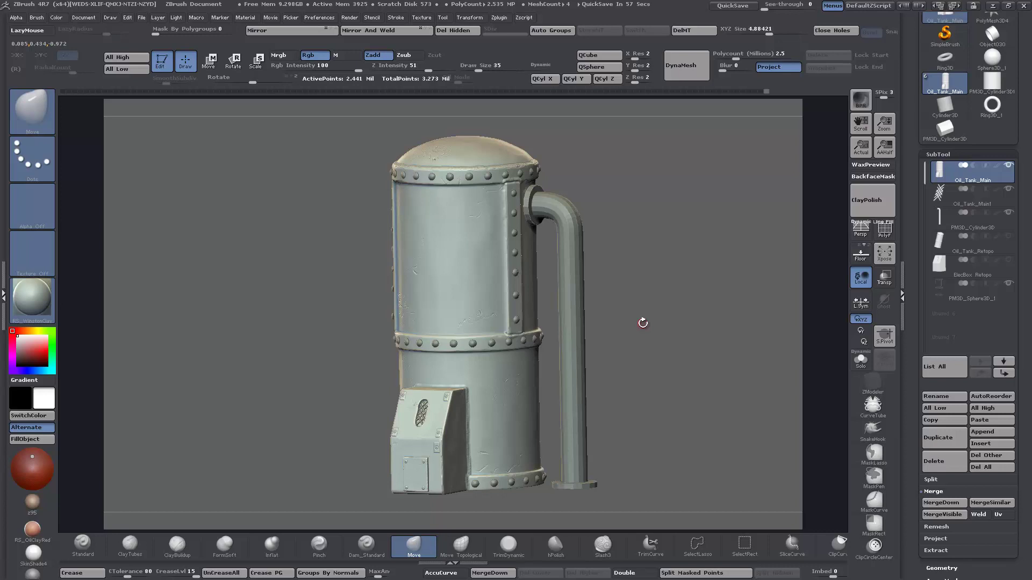
- Try subdividing the main tank mesh to level 3, step down to level 2 and undo the subdivision
key("ctrl+d")
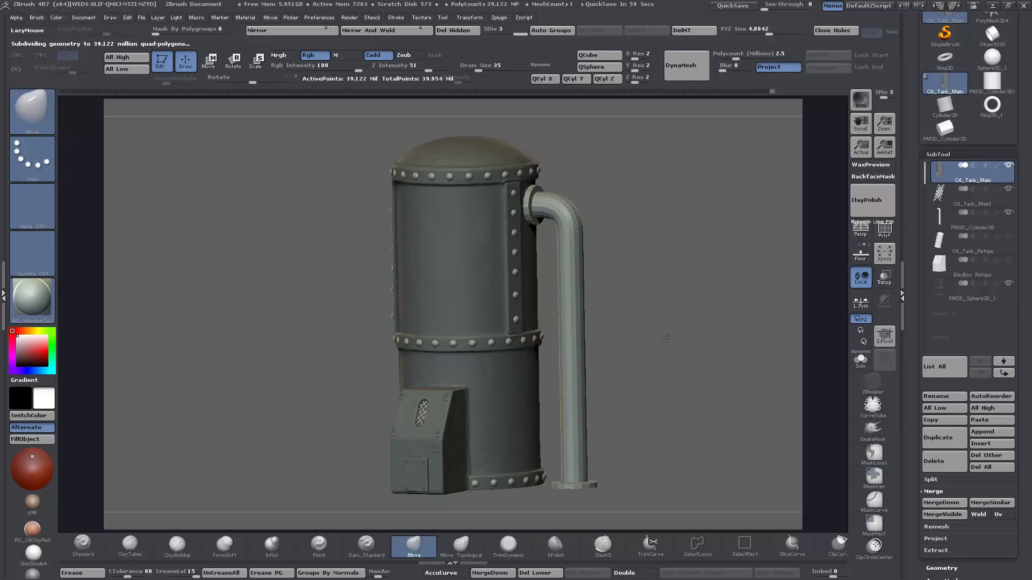
mouse_move(663, 338)
left_mouse_down()
mouse_move(684, 381)
mouse_move(684, 322)
left_mouse_up()
key("ctrl")
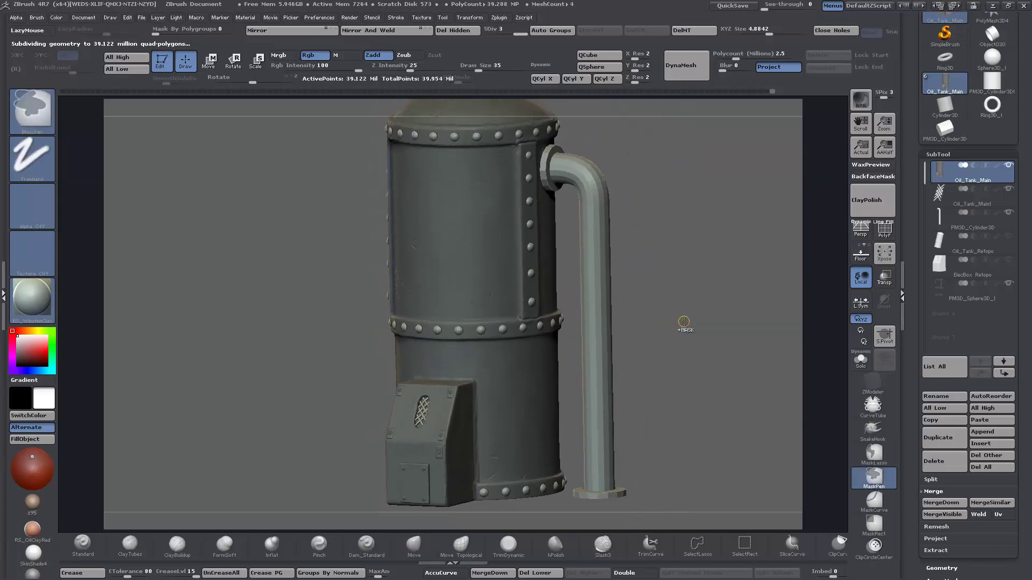
key("shift+d")
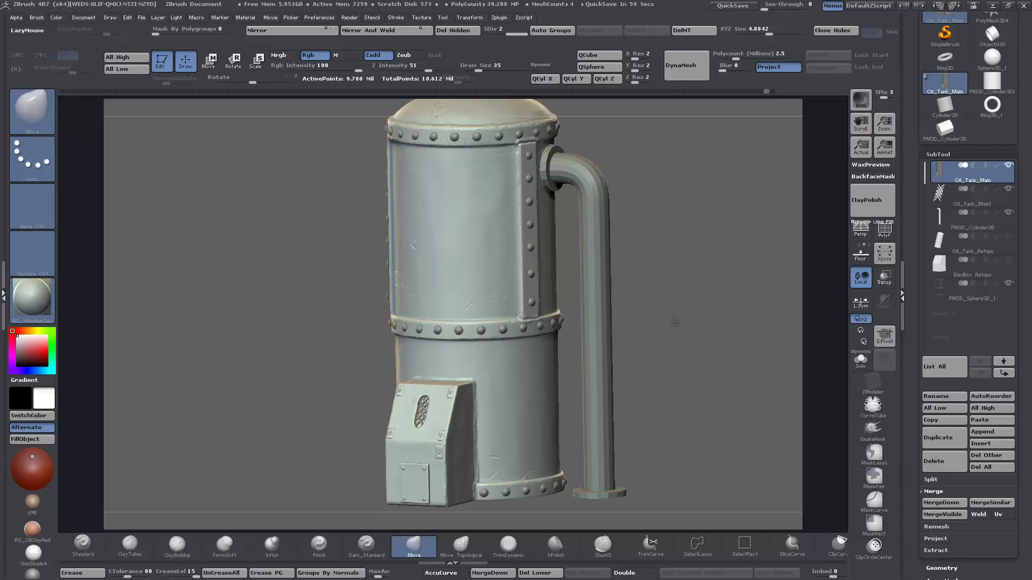
key("ctrl")
key("ctrl+z")
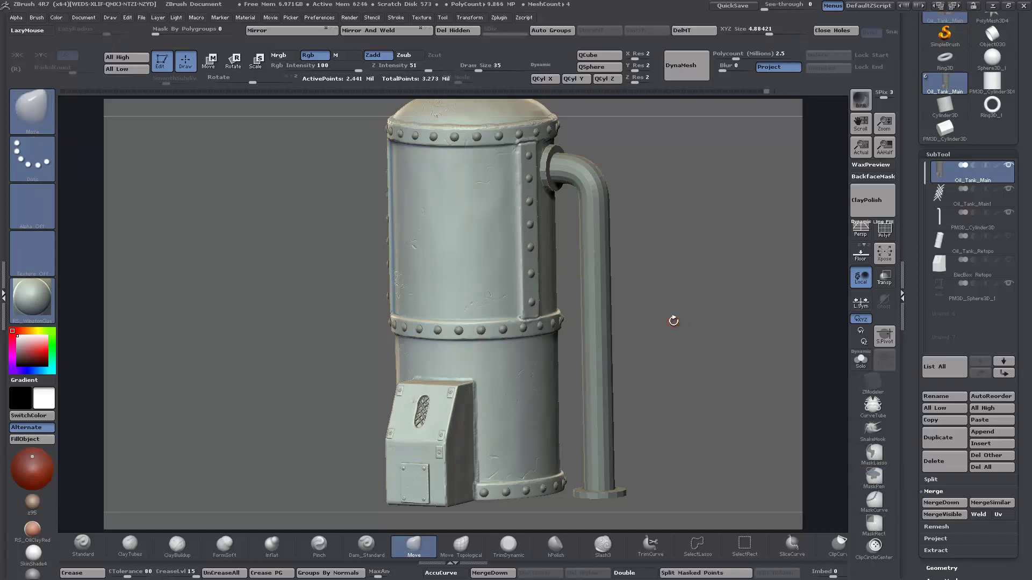
- Select the pipe subtool PM3D_Cylinder3D and turn on the floor grid
left_click_drag(672, 321, 677, 327)
left_click(582, 258, "alt")
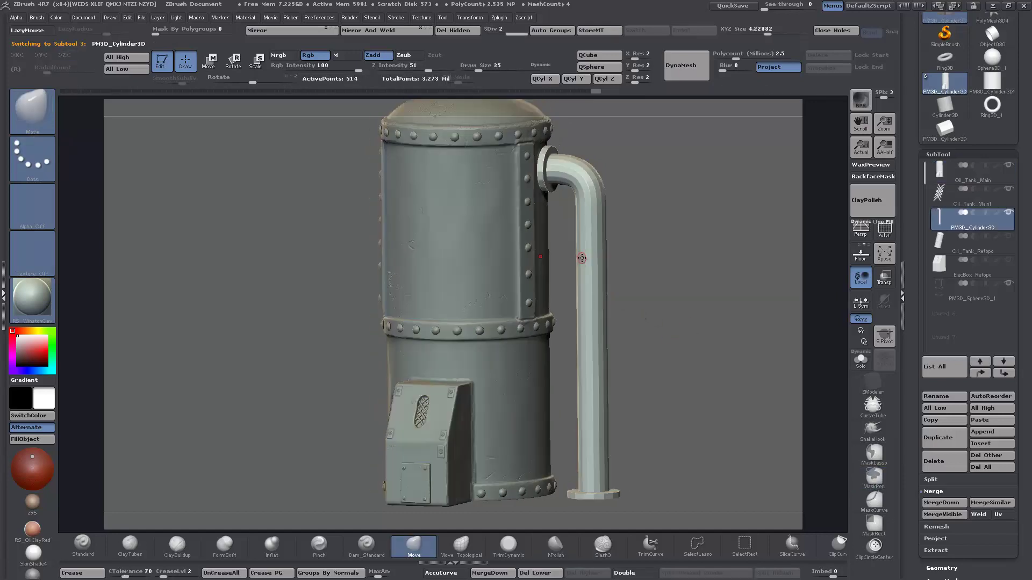
left_click_drag(664, 321, 681, 311)
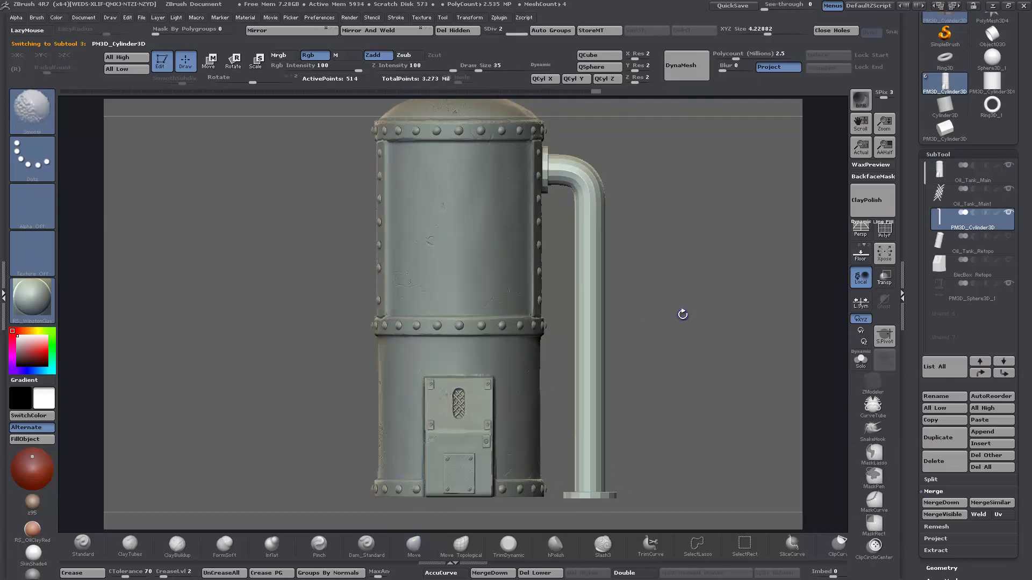
left_click(860, 253)
left_click_drag(700, 350, 456, 437, "alt")
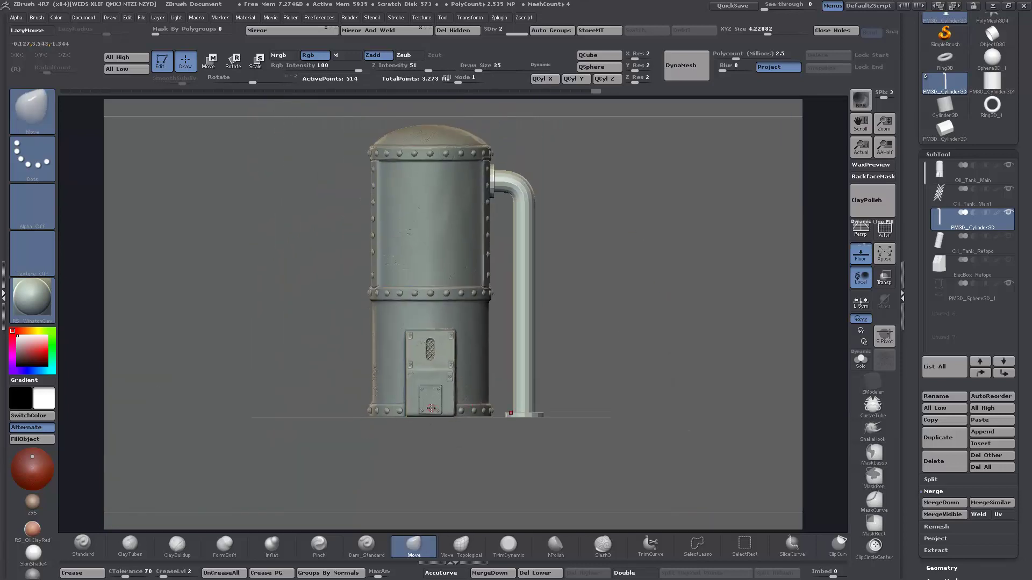
- Subdivide the pipe up to subdivision level 7
left_click_drag(610, 395, 619, 351)
key("ctrl")
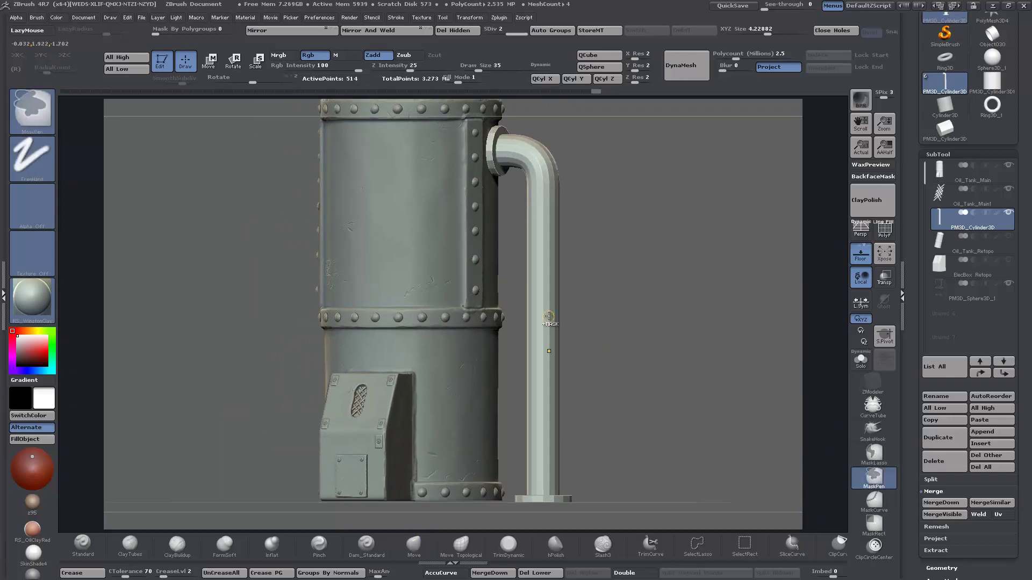
key("d")
key("d")
key("d")
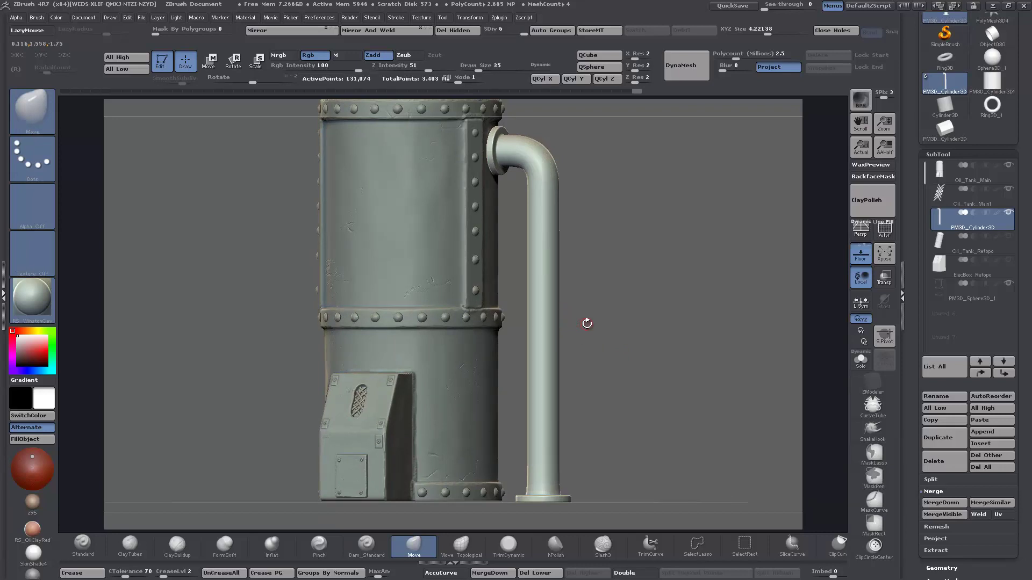
key("ctrl")
key("d")
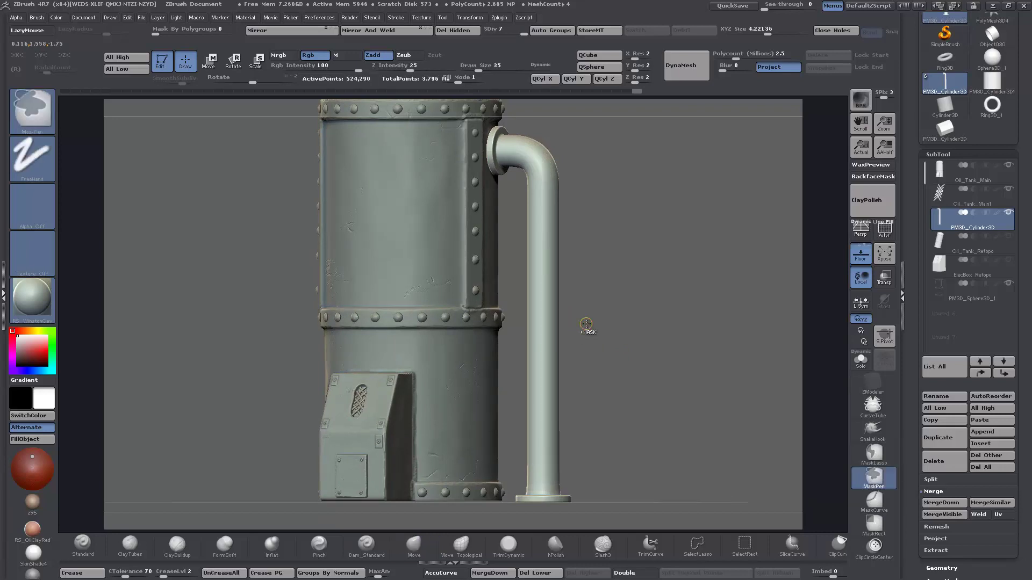
- Choose the hPolish brush, enlarge it to draw size 107 and polish the lower part of the pipe's shaft
left_click_drag(624, 340, 628, 337)
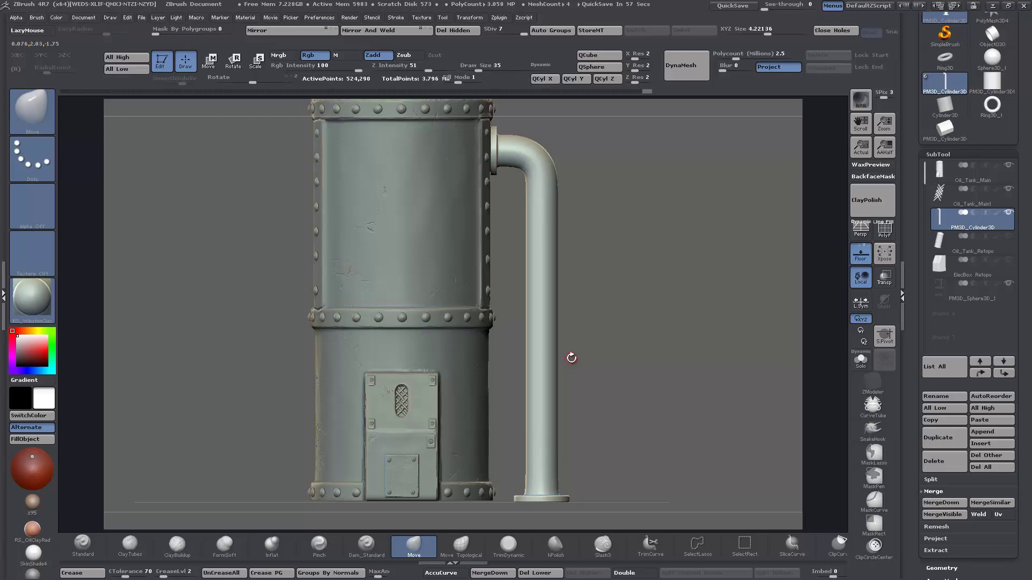
left_click(555, 545)
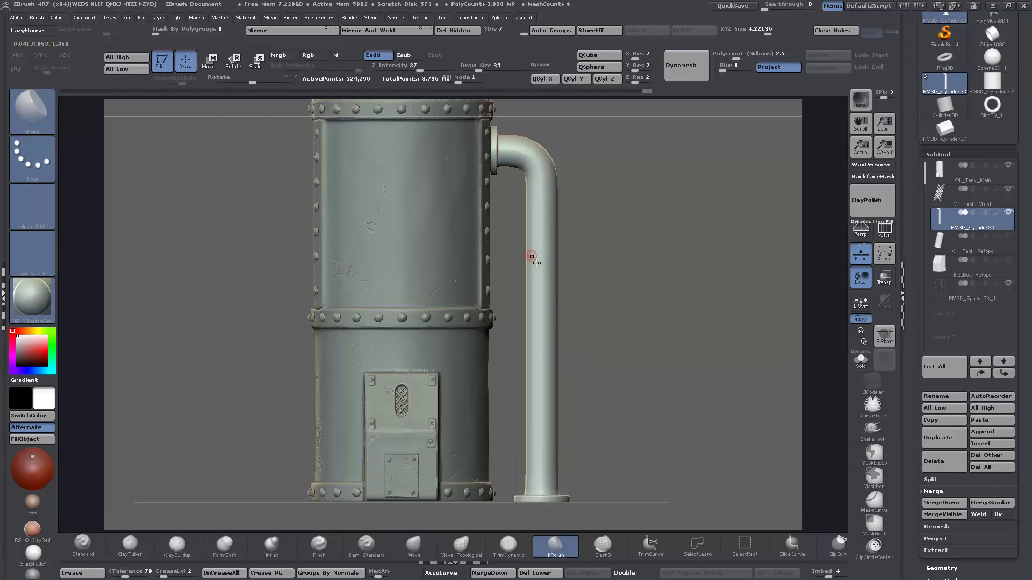
key("bracketright")
key("bracketright")
key("bracketright")
key("bracketright")
key("bracketright")
key("bracketright")
key("bracketright")
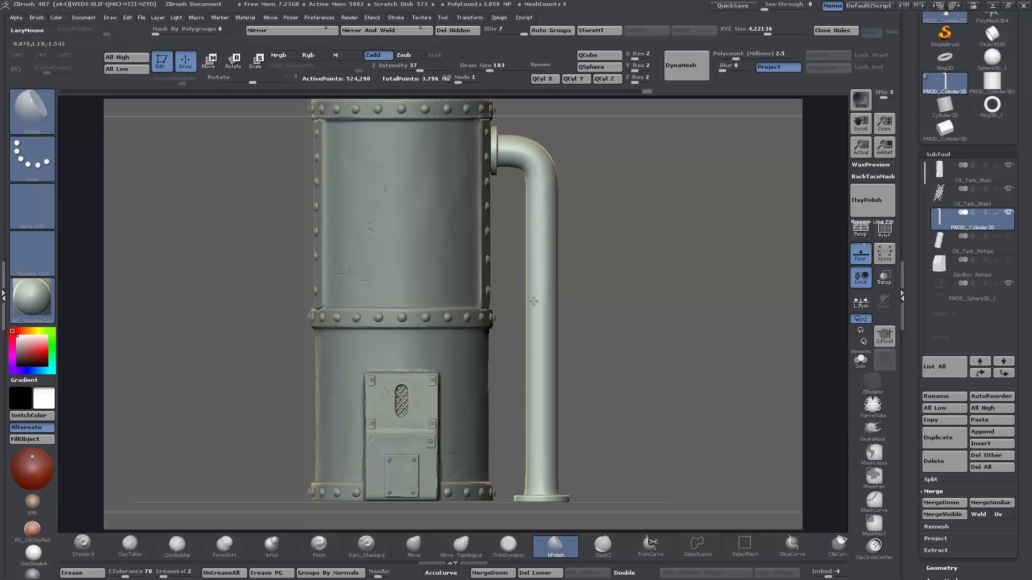
left_click_drag(532, 482, 550, 455)
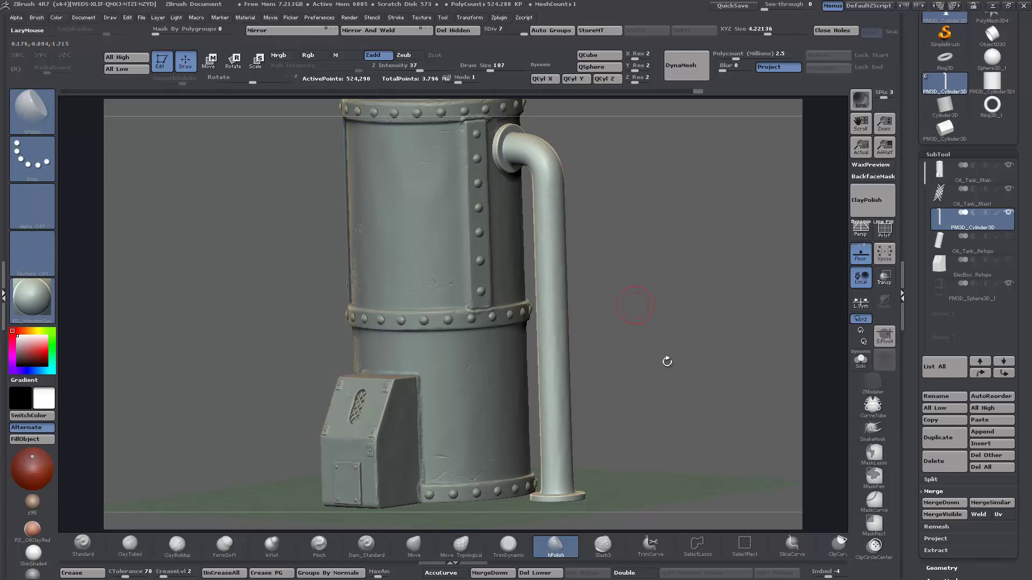
- Polish uneven flat areas along the pipe's shaft on its remaining sides with the hPolish brush
left_click_drag(668, 359, 698, 371)
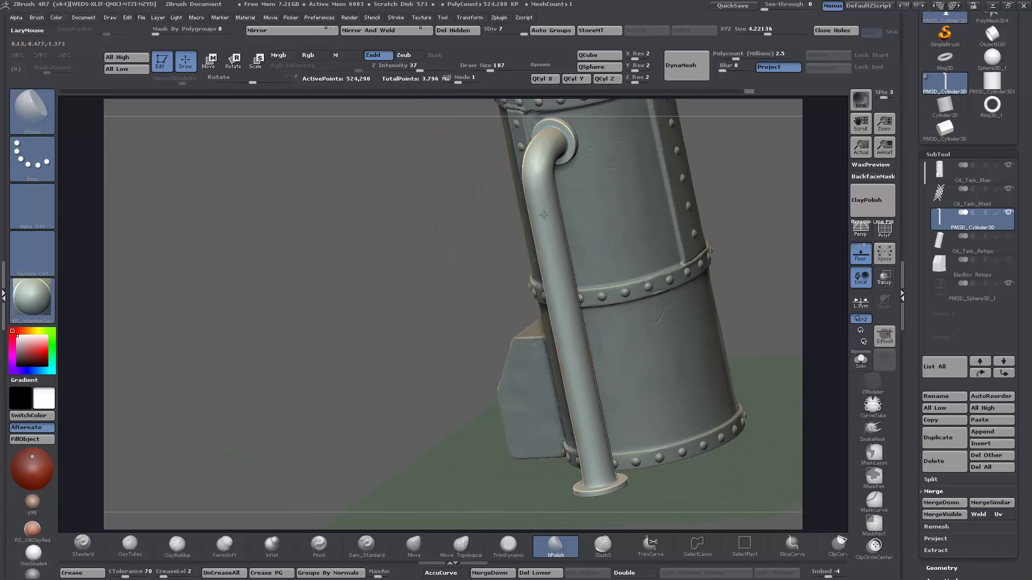
left_click_drag(389, 327, 548, 231)
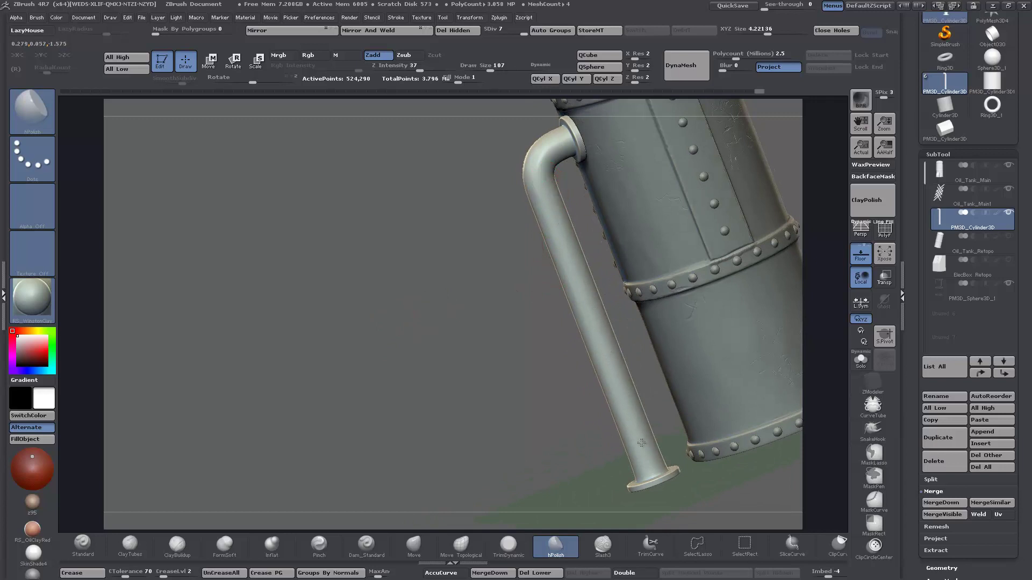
left_click_drag(462, 411, 698, 193)
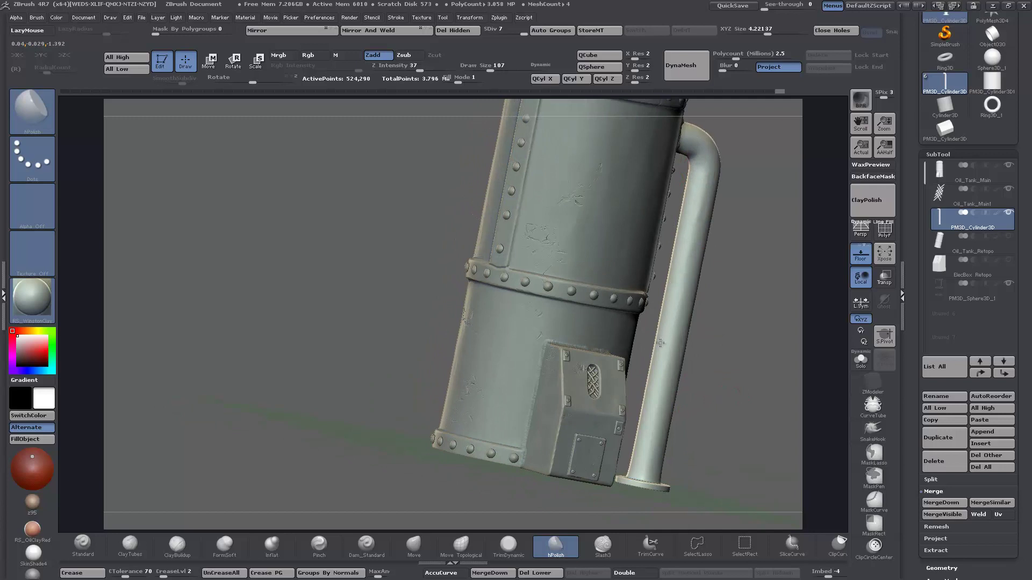
left_click_drag(728, 406, 583, 413)
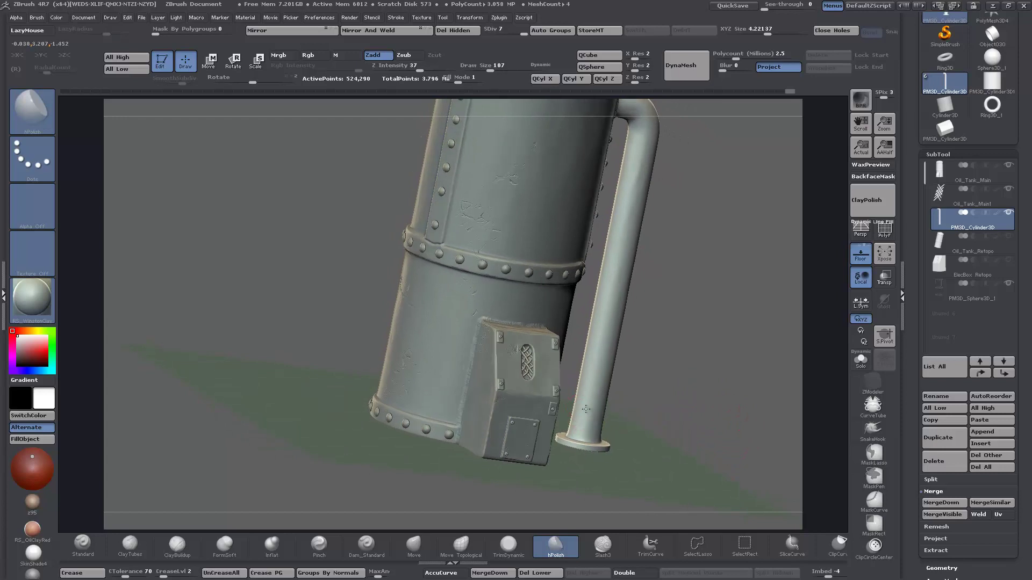
left_click_drag(605, 262, 636, 312)
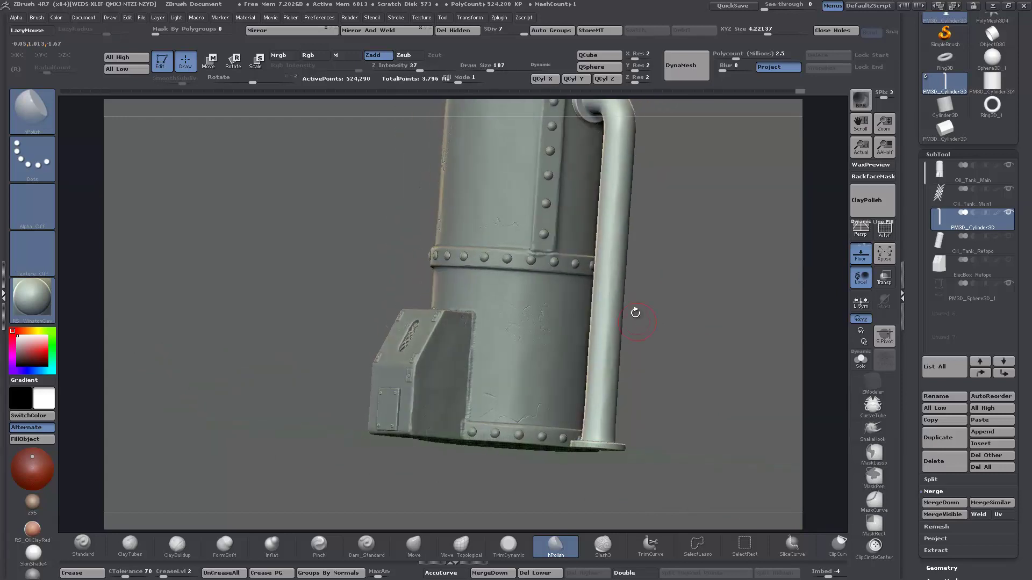
- Lower the side pipe to subdivision level 1 and display its polyframe
left_click_drag(703, 358, 571, 346)
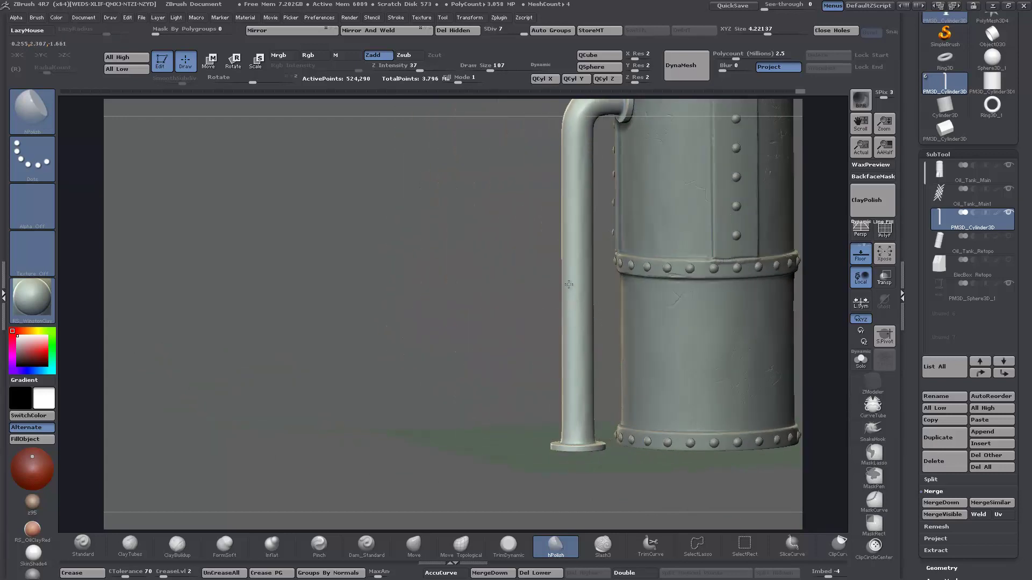
left_click_drag(579, 131, 567, 247)
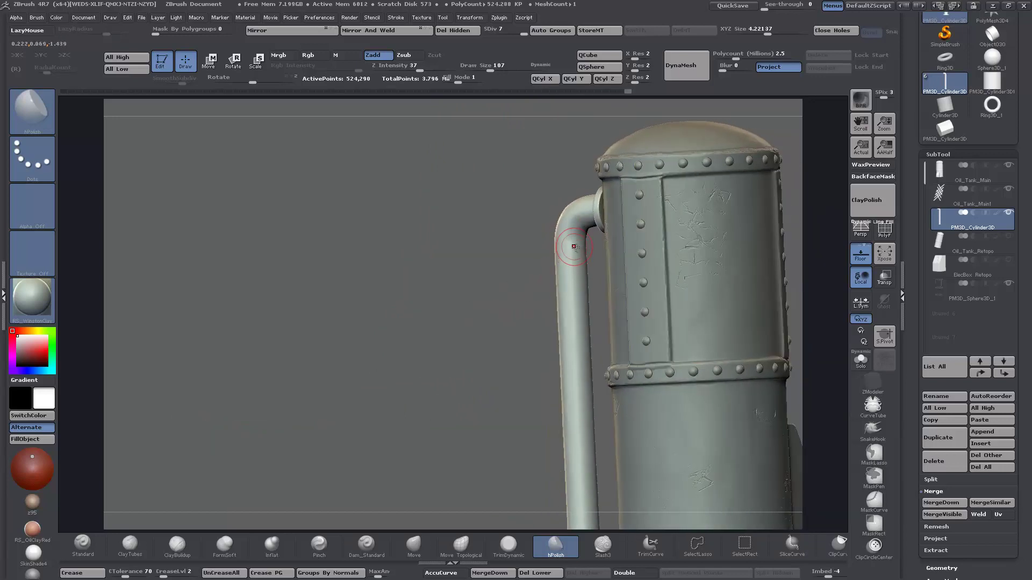
left_click_drag(499, 382, 518, 237)
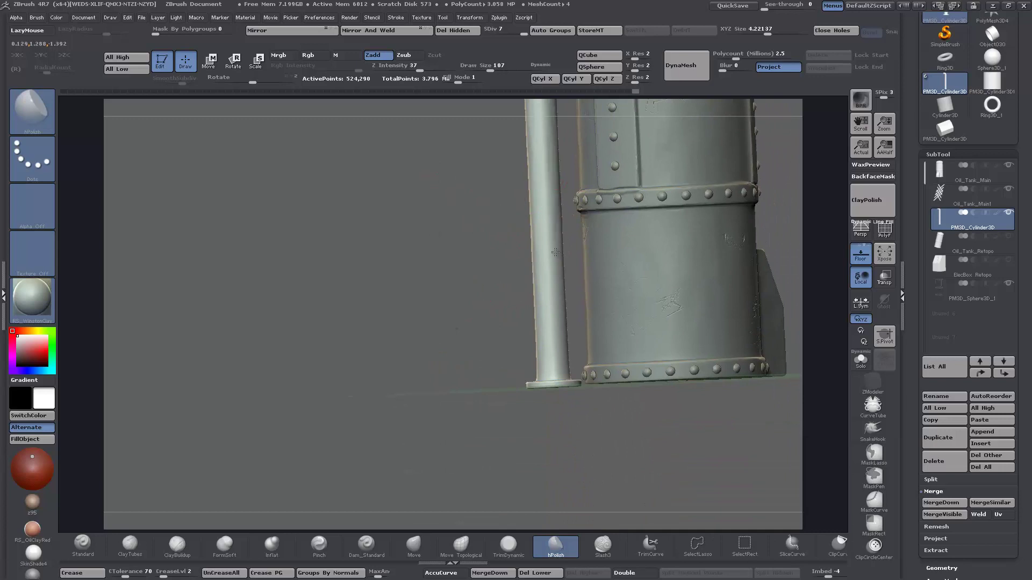
left_click_drag(410, 382, 720, 352)
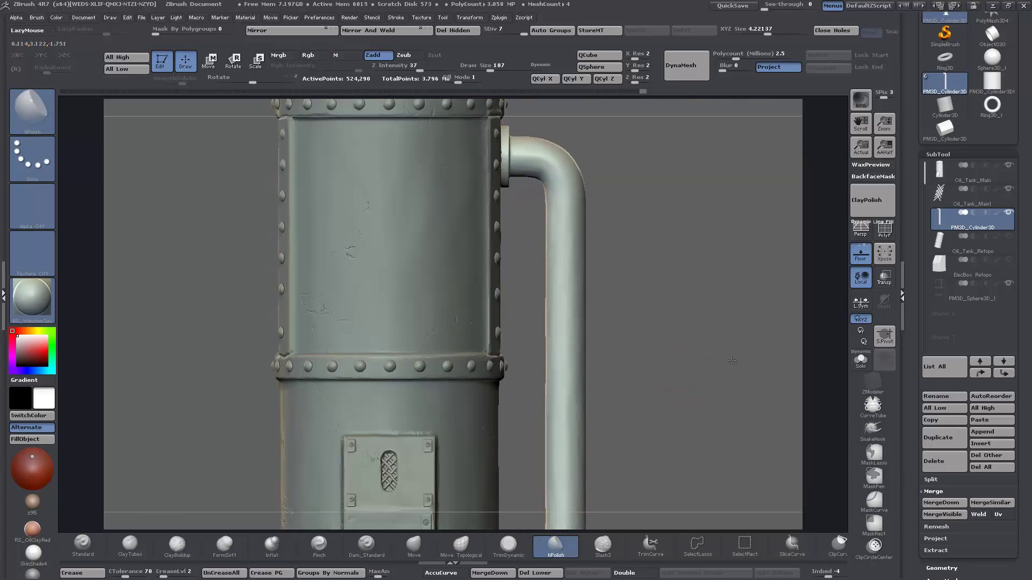
left_click_drag(524, 33, 482, 34)
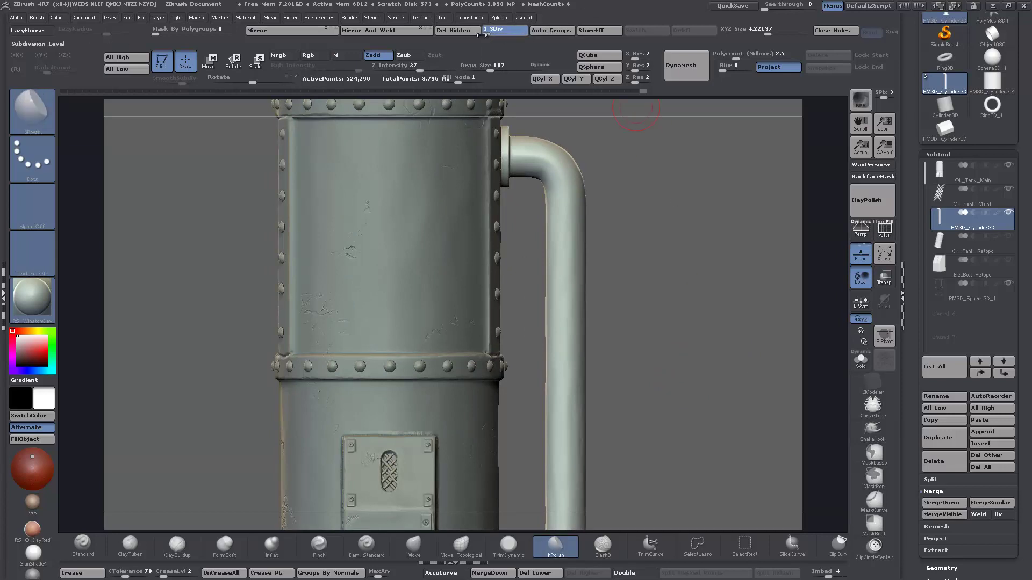
left_click(884, 230)
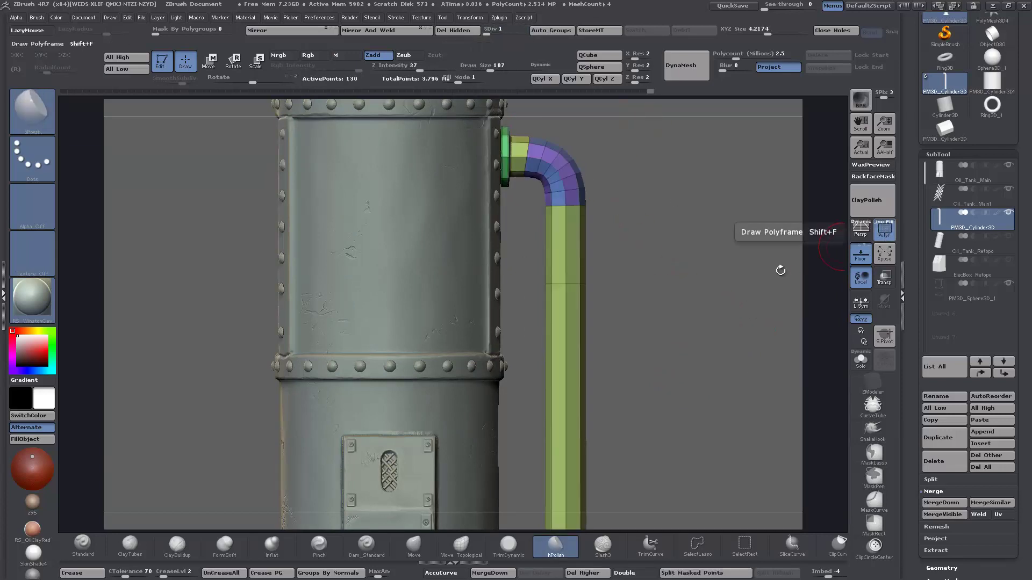
left_click_drag(675, 279, 700, 465)
- Switch to the ZModeler brush with the Insert edge action and delete the pipe's higher subdivision levels
left_click(872, 383)
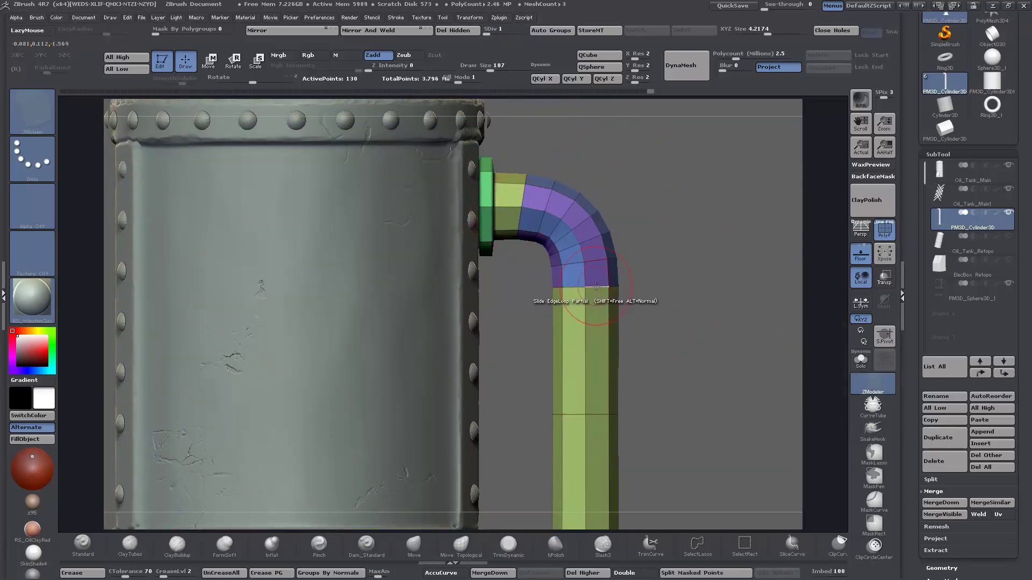
key("space")
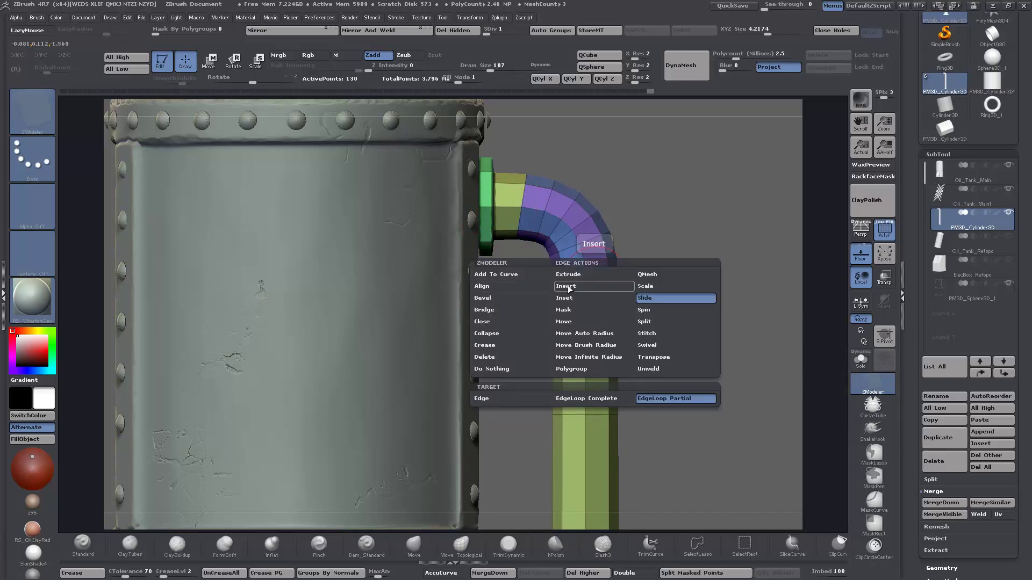
left_click_drag(571, 303, 586, 292)
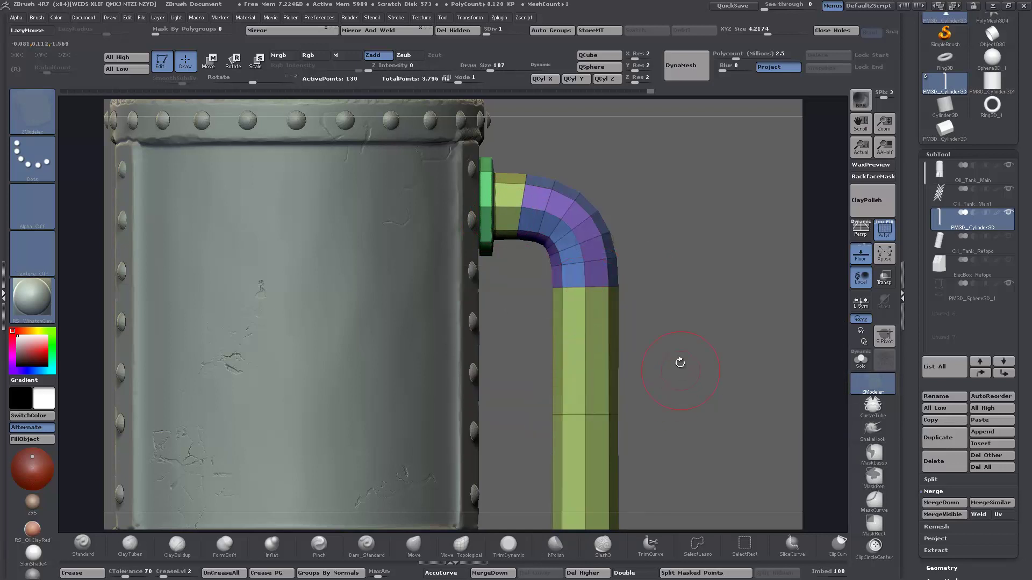
left_click(587, 573)
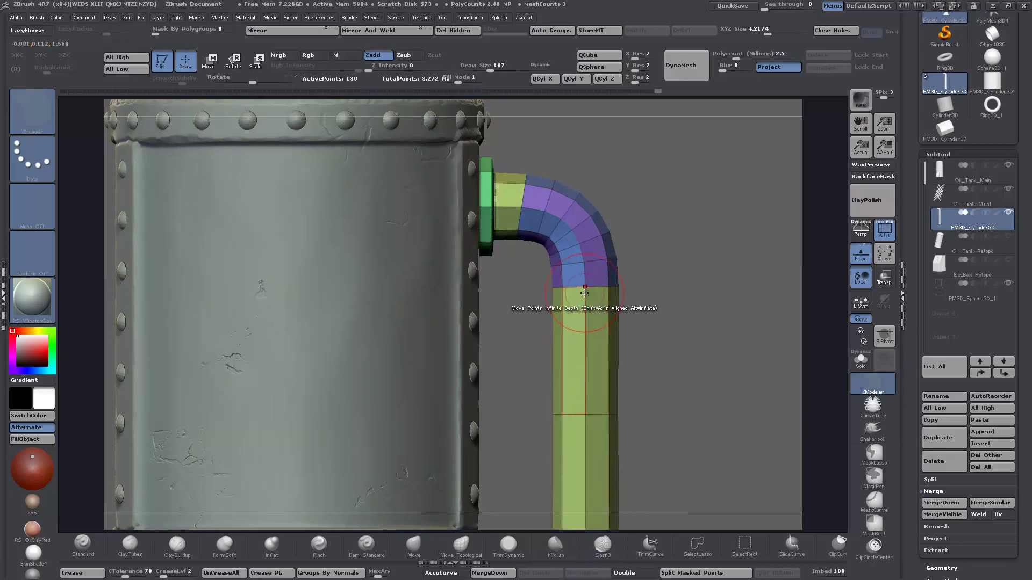
left_click_drag(705, 334, 721, 395, "alt")
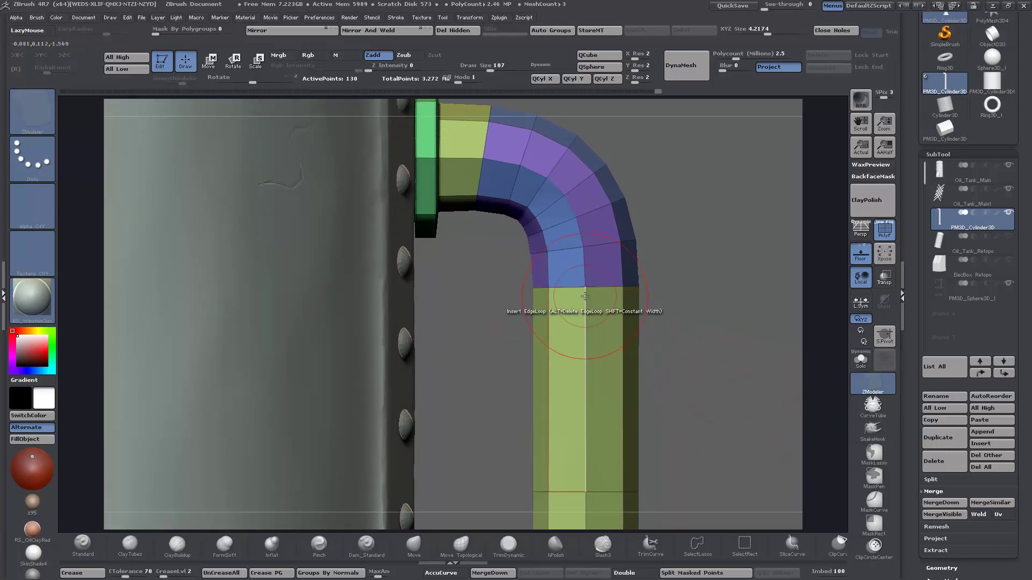
left_click_drag(704, 405, 683, 340, "alt")
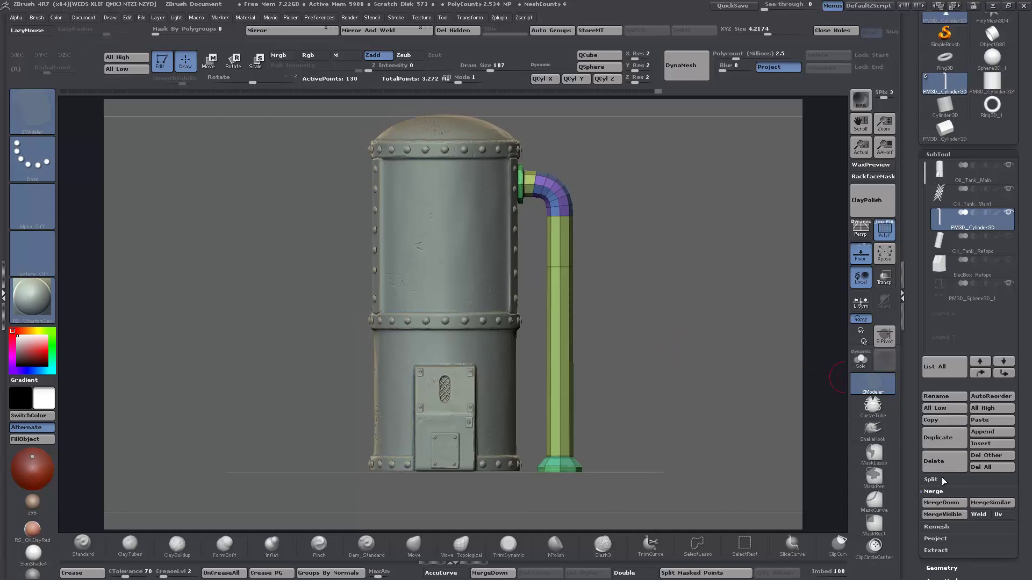
- Duplicate the low-poly pipe subtool and rename the original PM3D_Cylinder3D as Pipe-Topo
left_click(942, 440)
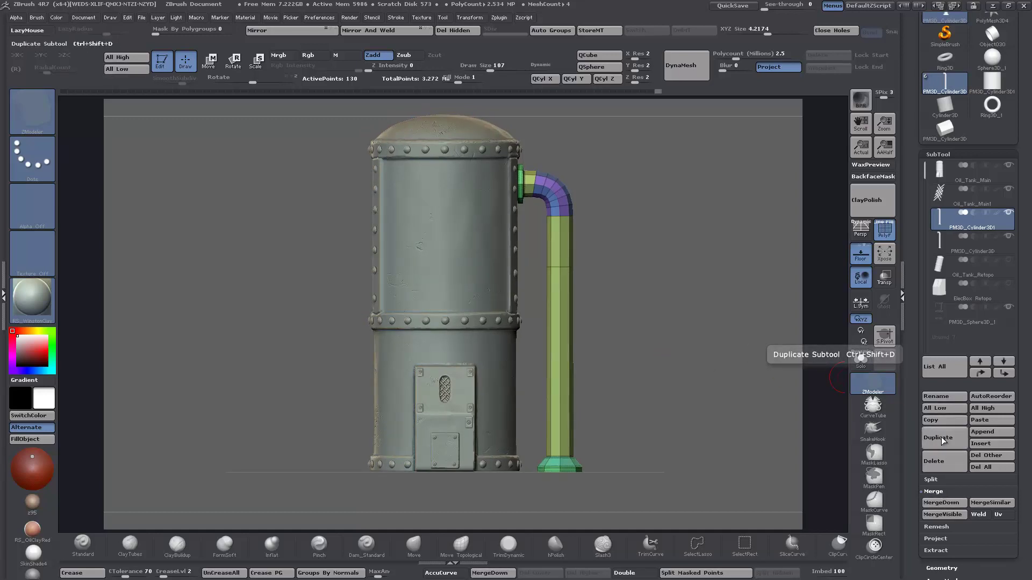
left_click(944, 245)
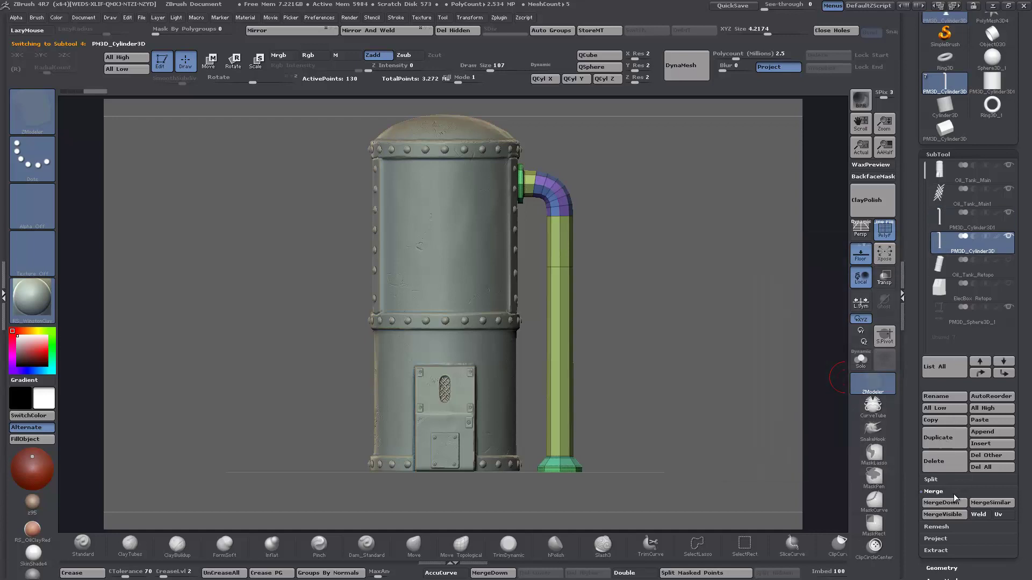
left_click(941, 397)
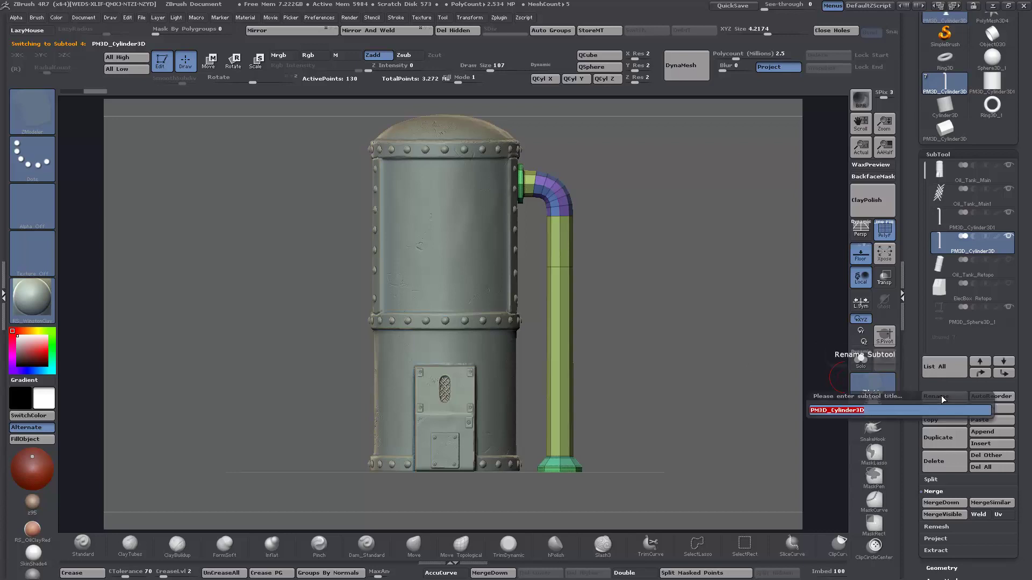
type("Pipe")
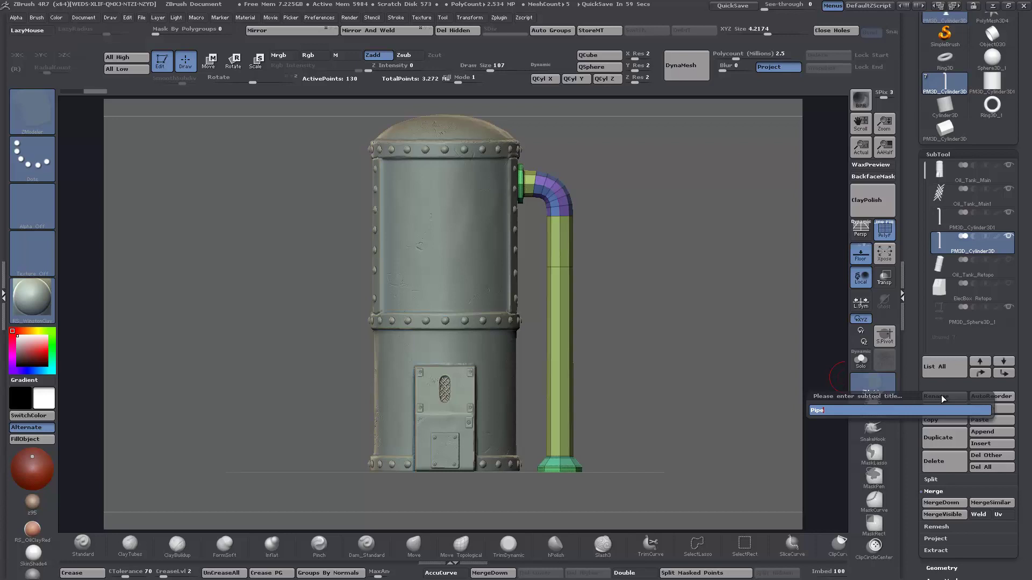
type("-")
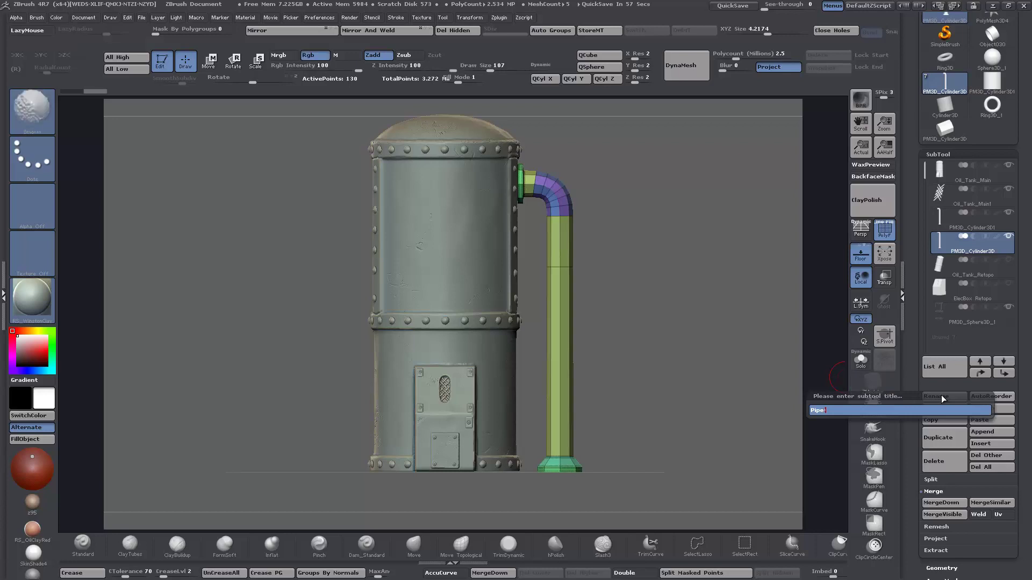
type("Topo")
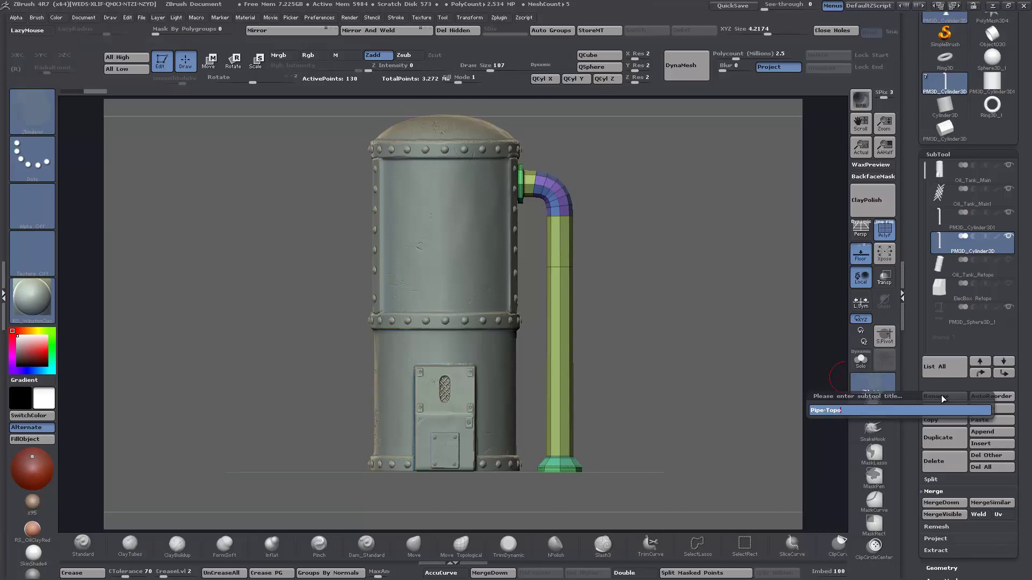
key("Return")
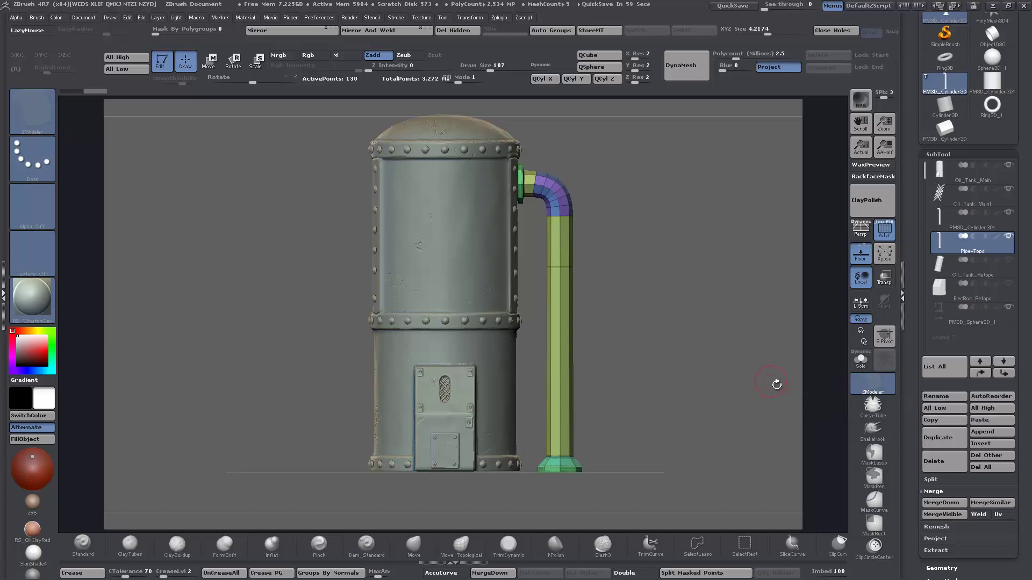
- Turn off the polyframe, subdivide the duplicate pipe PM3D_Cylinder3D1 to level 6 and hide Pipe-Topo
left_click(885, 236)
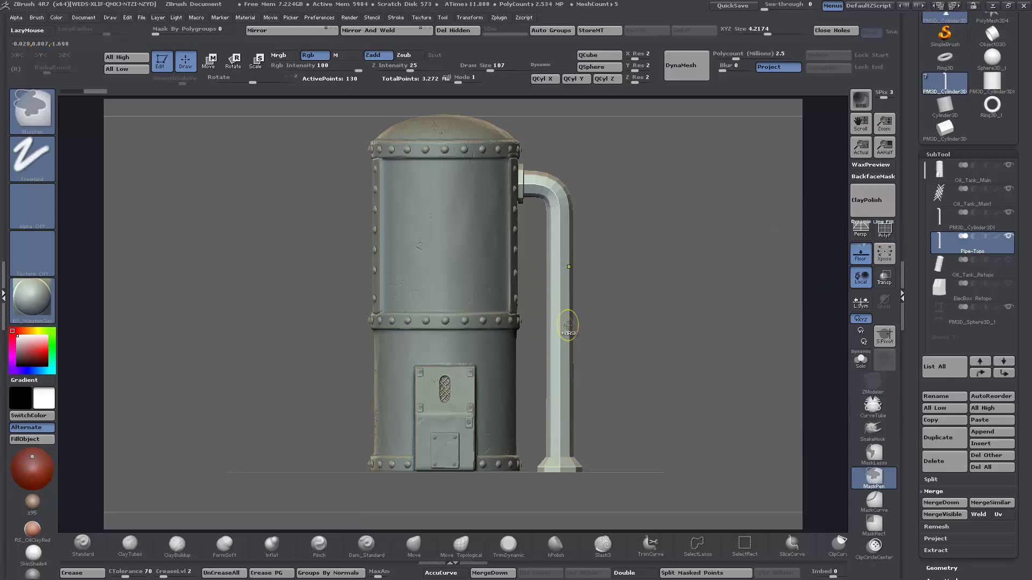
left_click(950, 226)
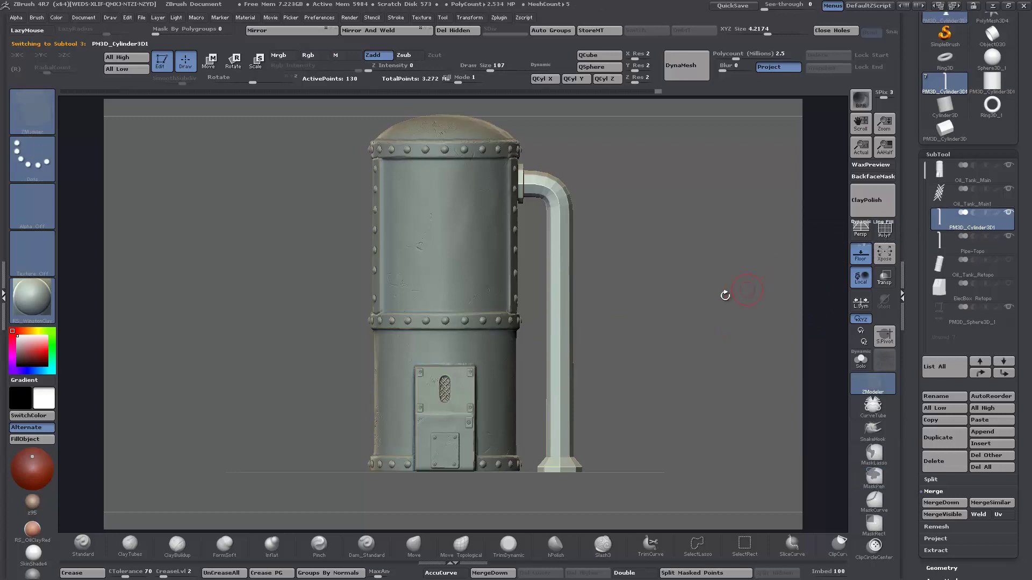
left_click_drag(671, 295, 676, 307, "alt")
key("ctrl")
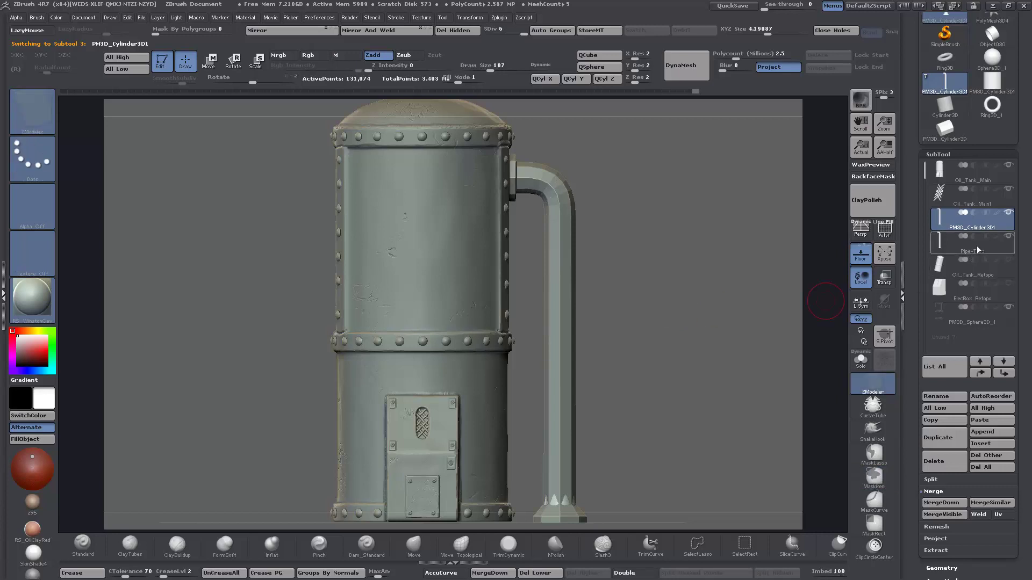
left_click(1008, 237)
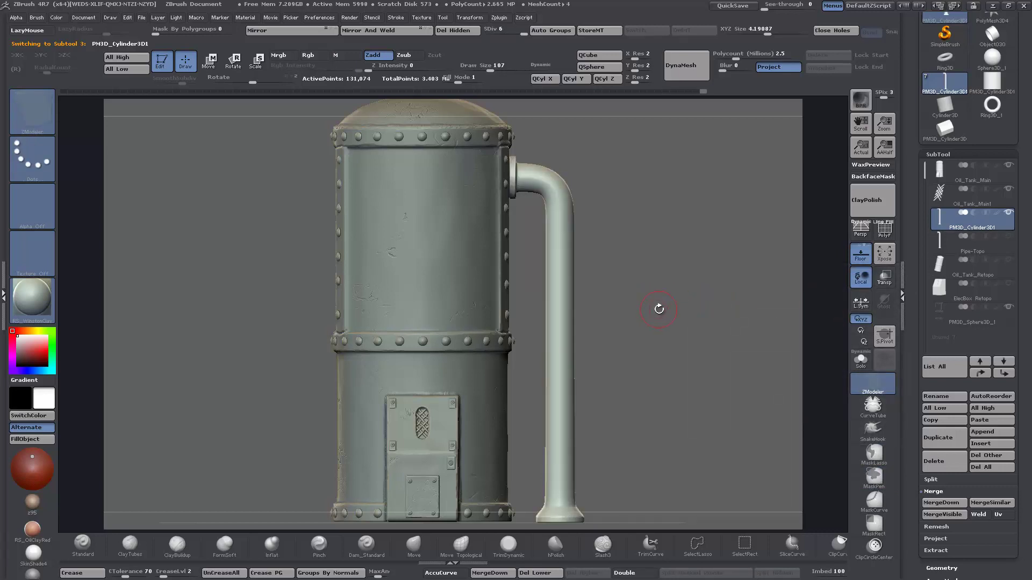
mouse_move(660, 316)
left_mouse_down()
mouse_move(643, 382)
mouse_move(632, 311)
mouse_move(643, 347)
mouse_move(632, 332)
left_mouse_up()
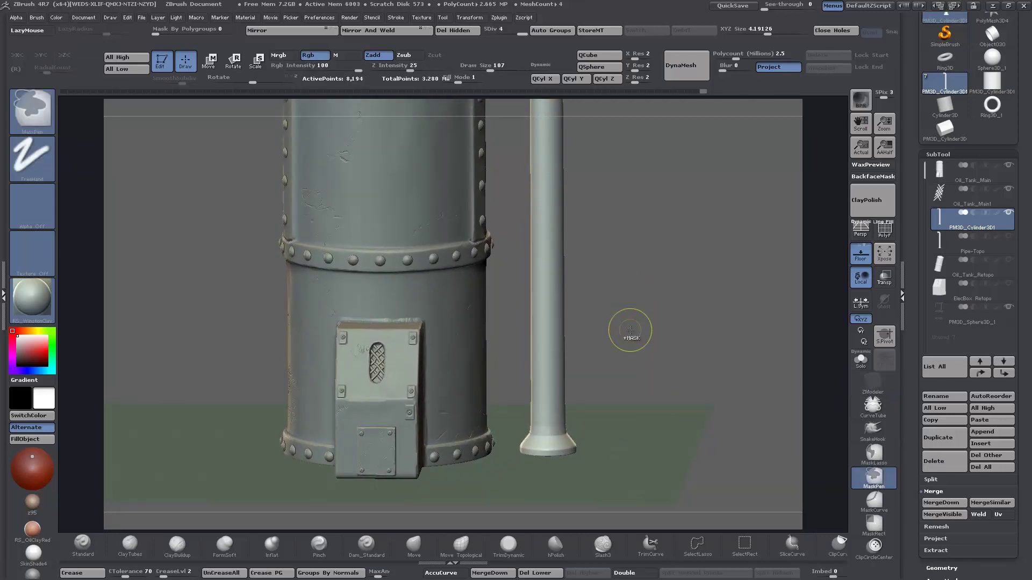
- Step the duplicate pipe back down through its levels and undo its subdivisions to return to the base mesh
key("shift+d")
key("shift+d")
key("b")
key("z")
key("m")
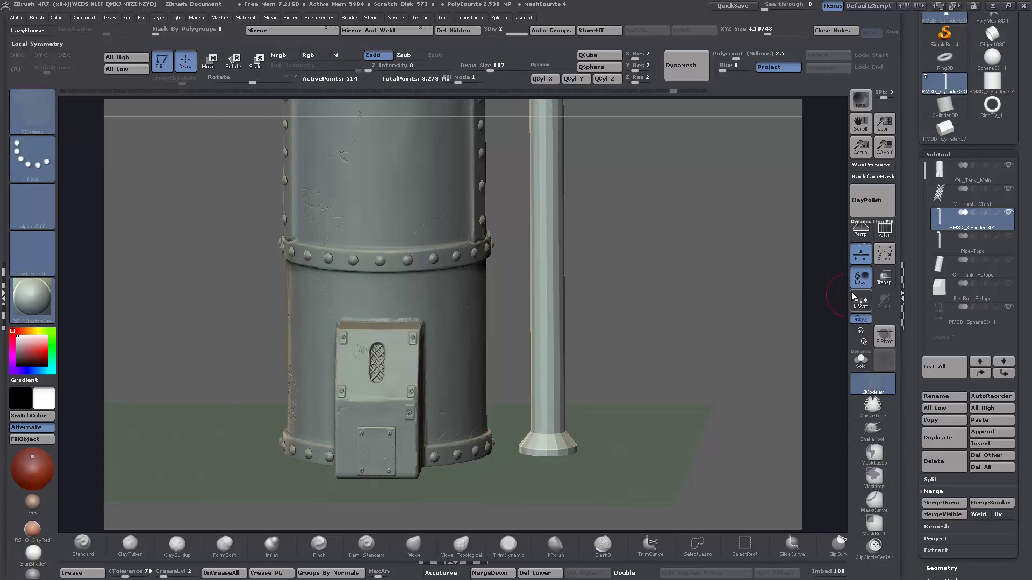
mouse_move(939, 237)
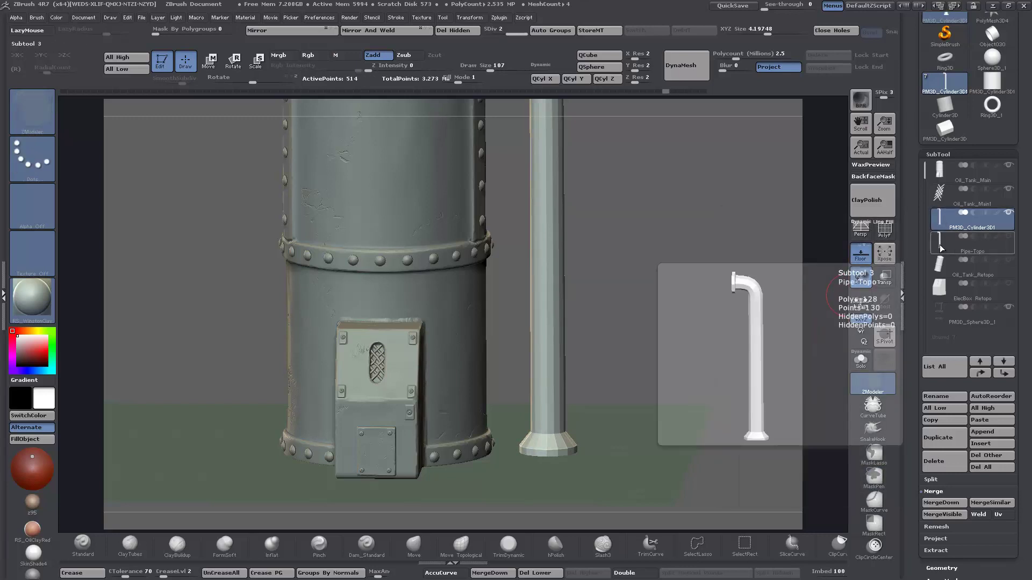
key("Down")
left_click(943, 215)
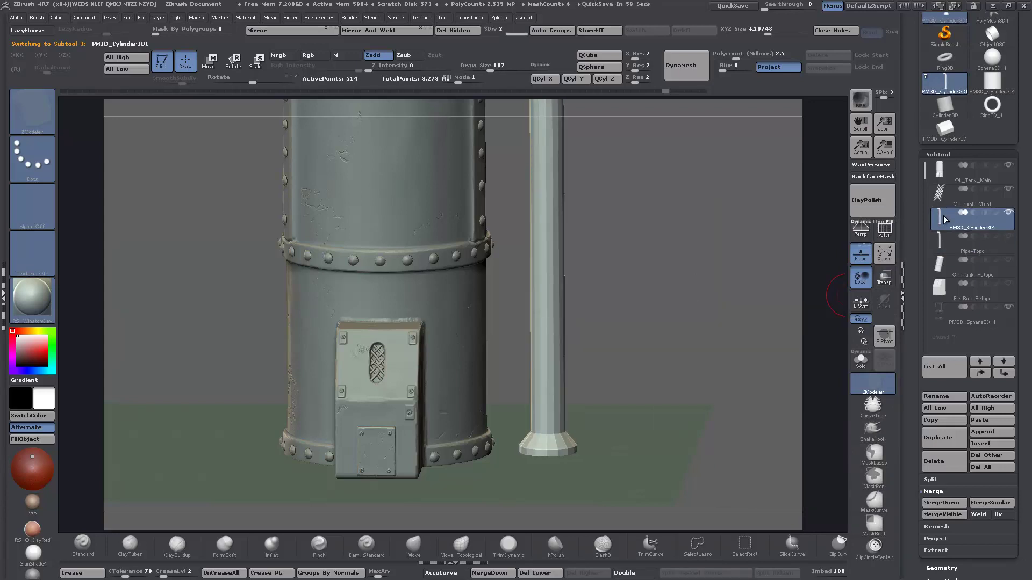
key("ctrl+z")
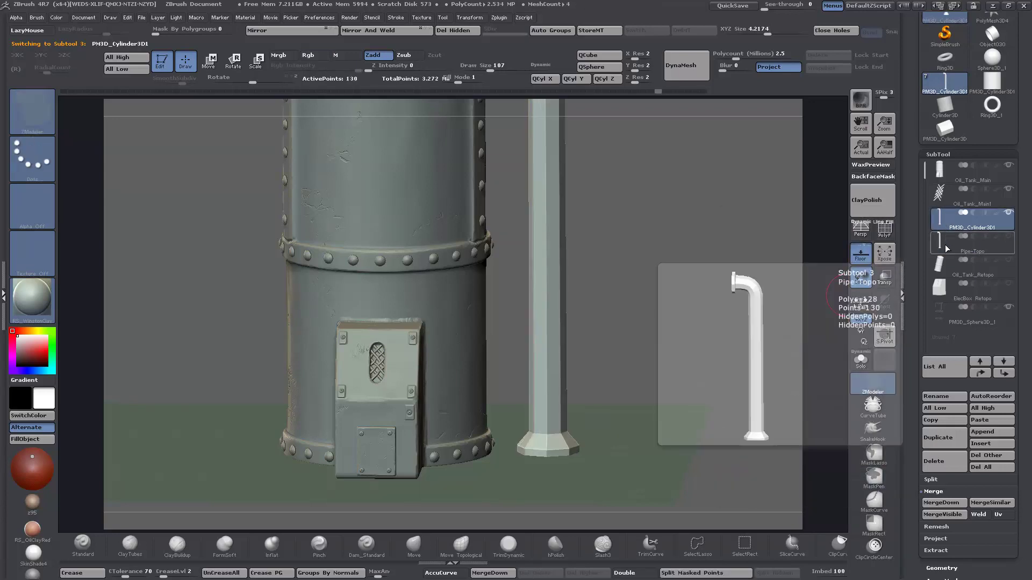
- Delete the Pipe-Topo subtool and reselect the remaining pipe, PM3D_Cylinder3D1
left_click(947, 249)
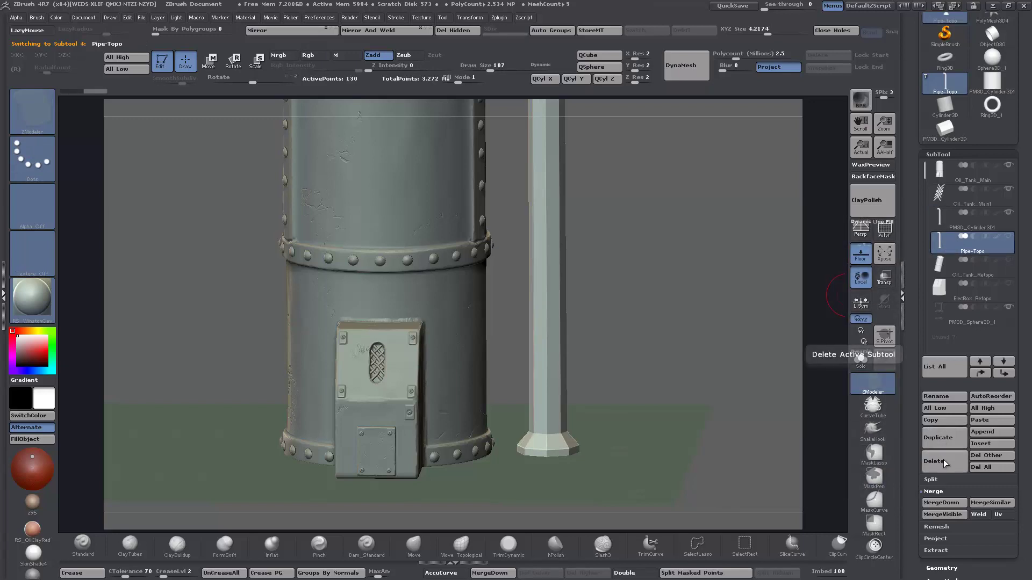
left_click(942, 461)
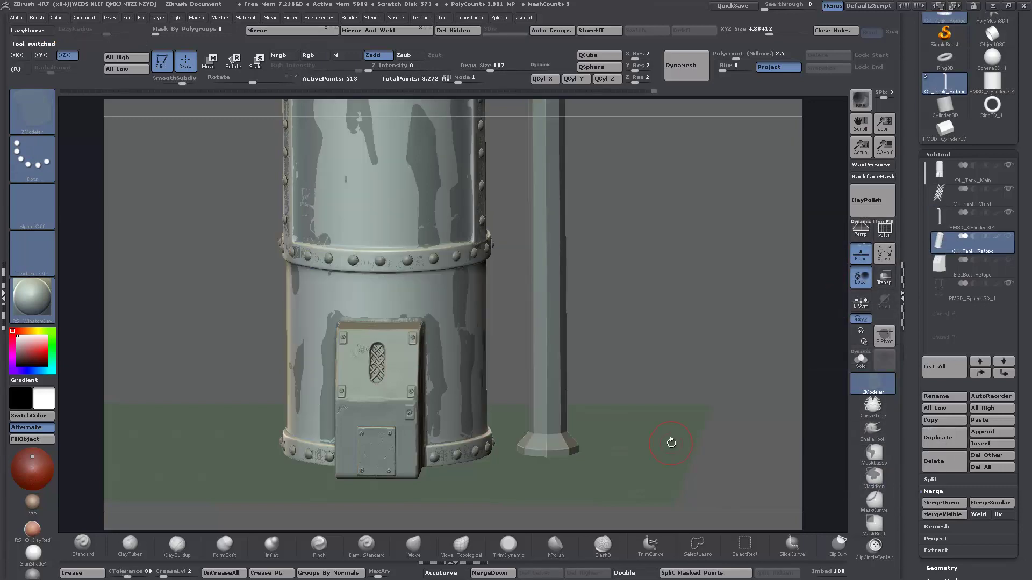
left_click(944, 223)
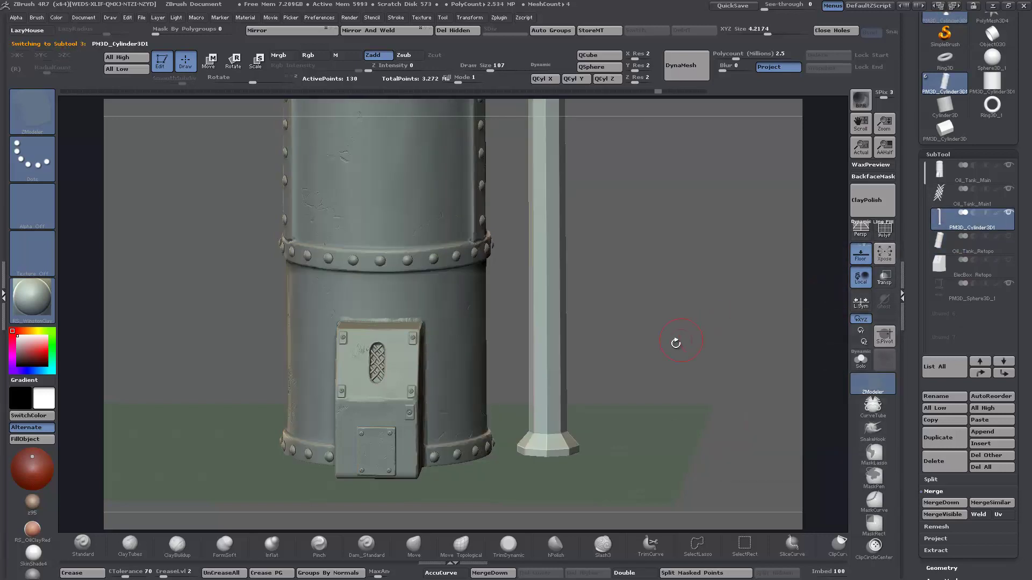
- Subdivide the pipe PM3D_Cylinder3D1 up to subdivision level 7
left_click_drag(634, 391, 637, 385)
key("ctrl")
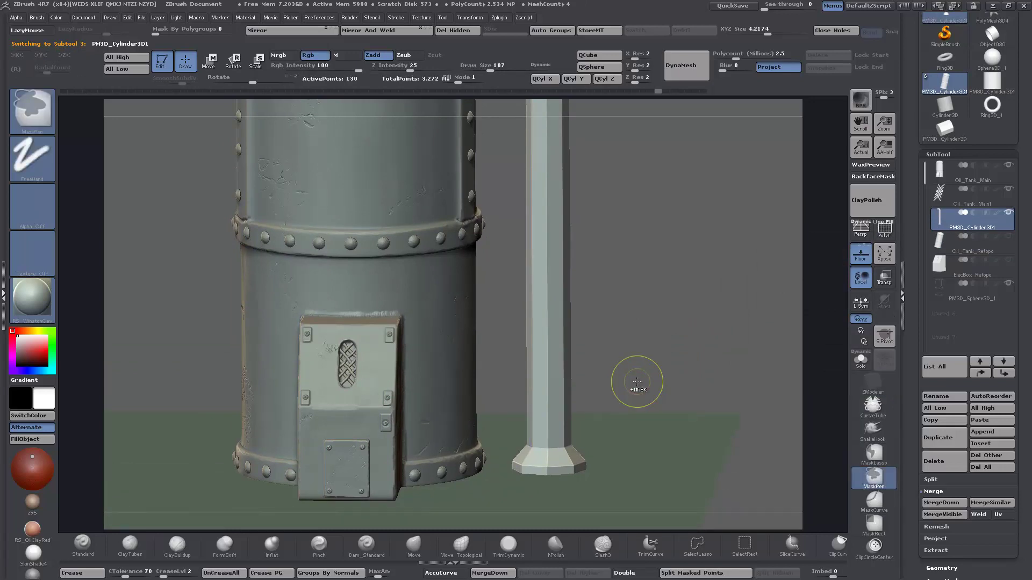
key("ctrl+d")
key("ctrl+d")
key("ctrl+d")
key("ctrl+d")
key("ctrl+d")
key("ctrl+d")
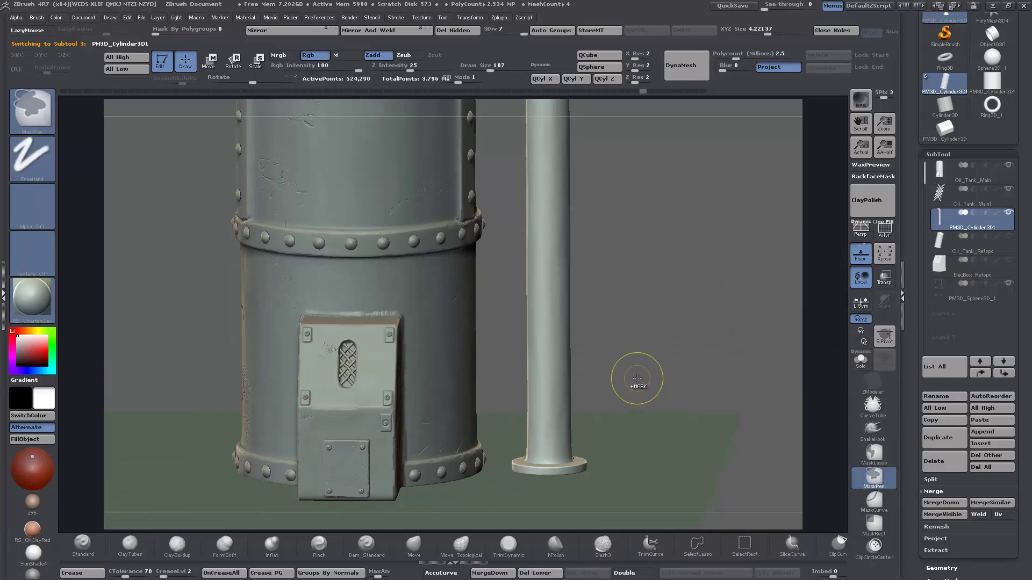
- Turn the polyframe back on and drop the newly subdivided pipe to subdivision level 1
mouse_move(644, 376)
left_mouse_down()
mouse_move(624, 393)
mouse_move(647, 369)
left_mouse_up()
left_click(885, 232)
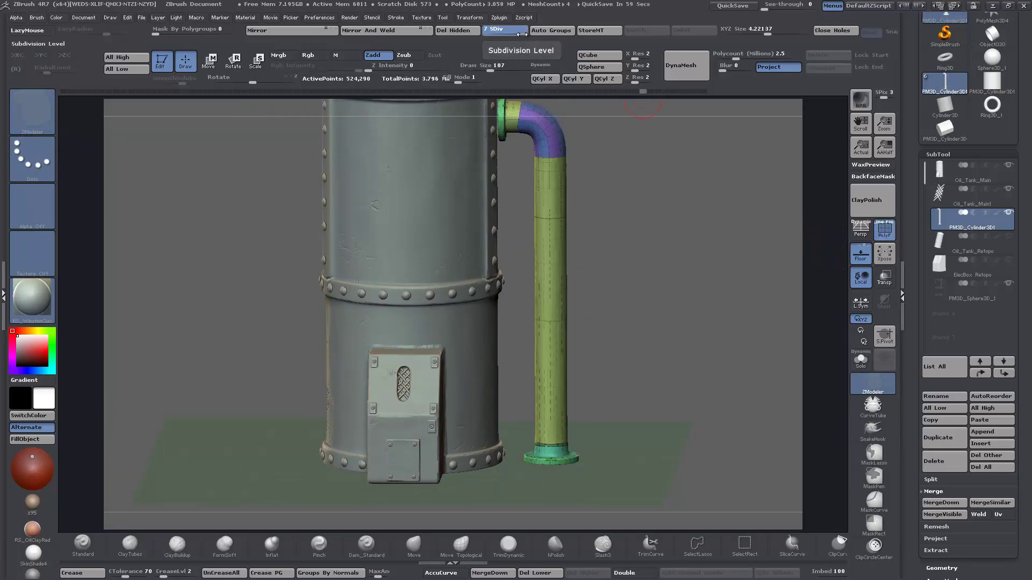
left_click_drag(524, 34, 488, 34)
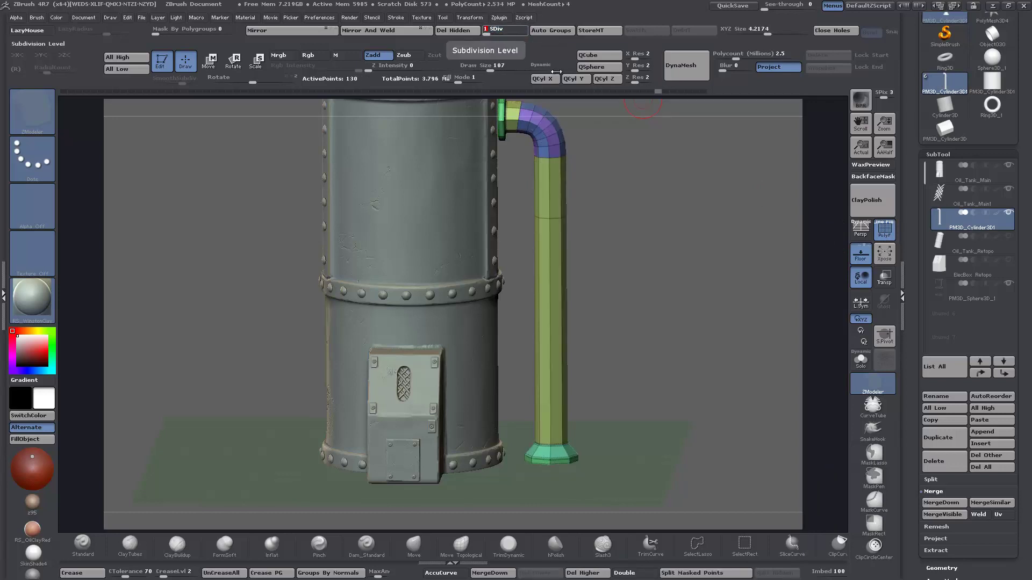
- Revert the pipe through its undo history to its earlier low-poly state and drop it to subdivision level 1
left_click_drag(628, 91, 540, 92)
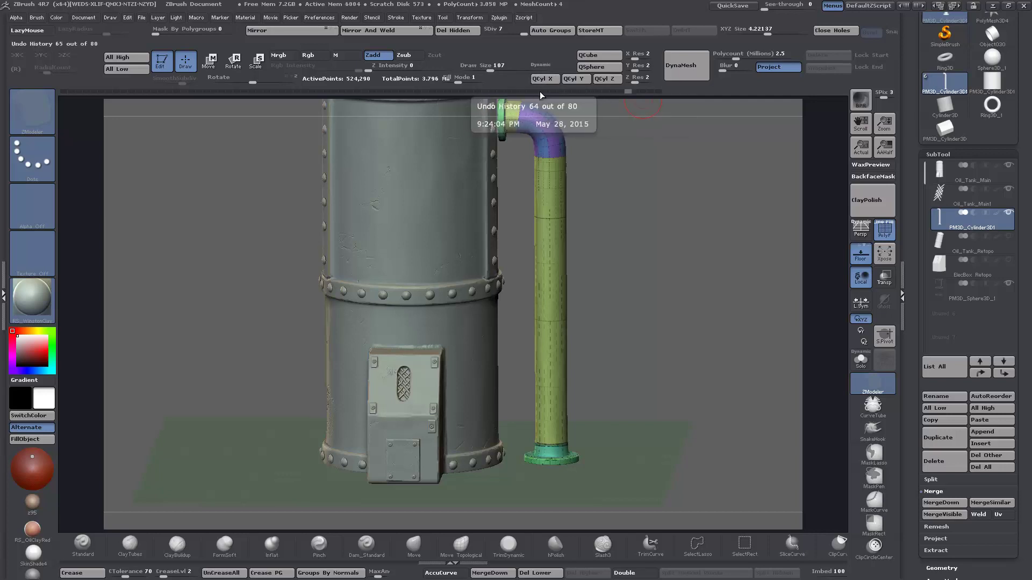
left_click(538, 92)
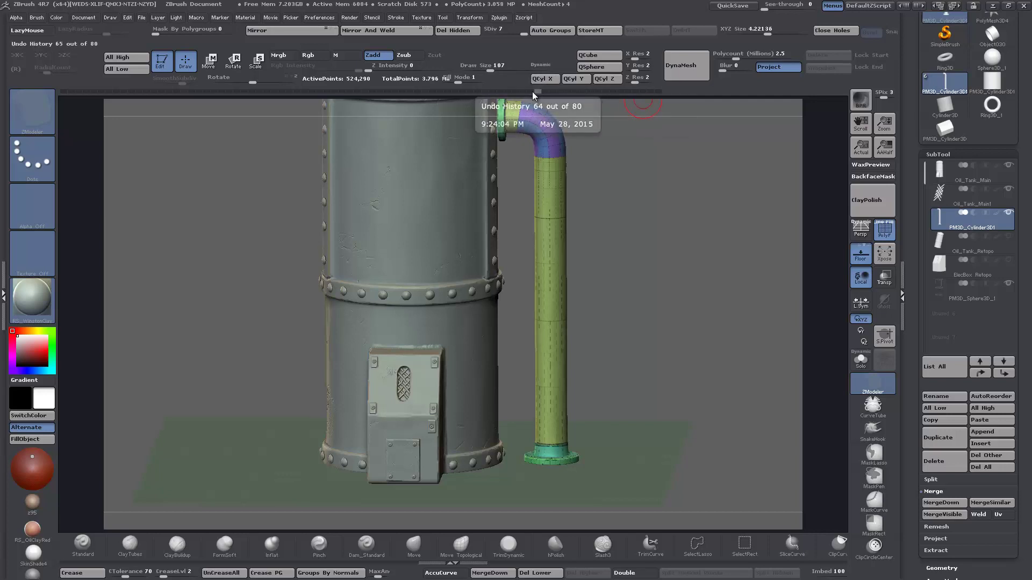
left_click(455, 91)
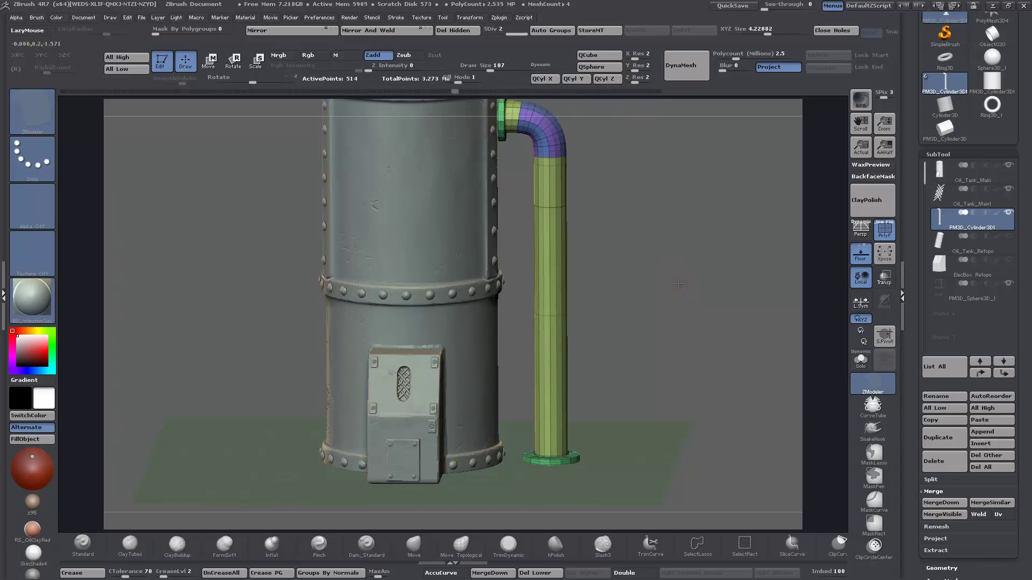
left_click_drag(689, 334, 668, 389)
left_click(493, 33)
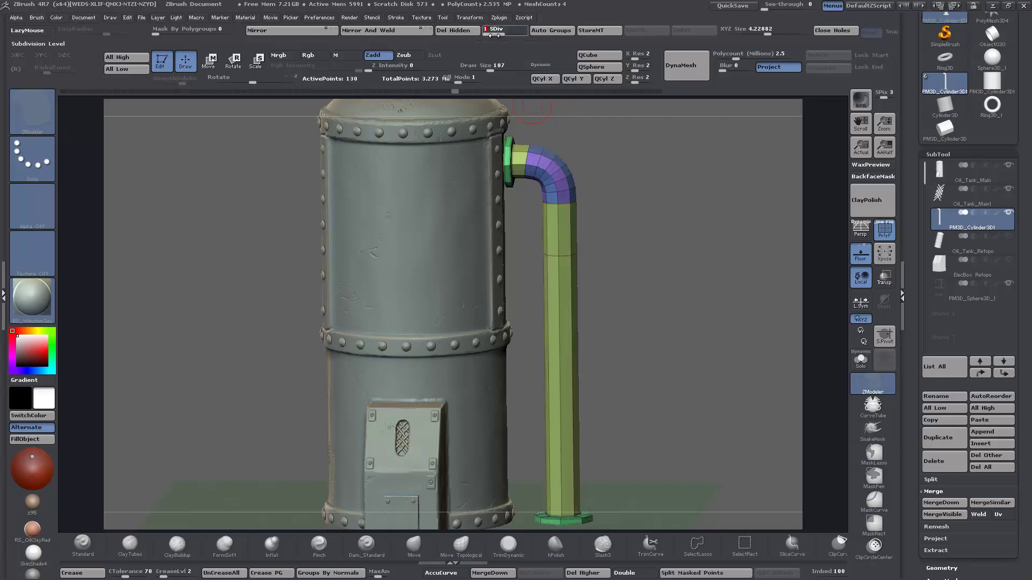
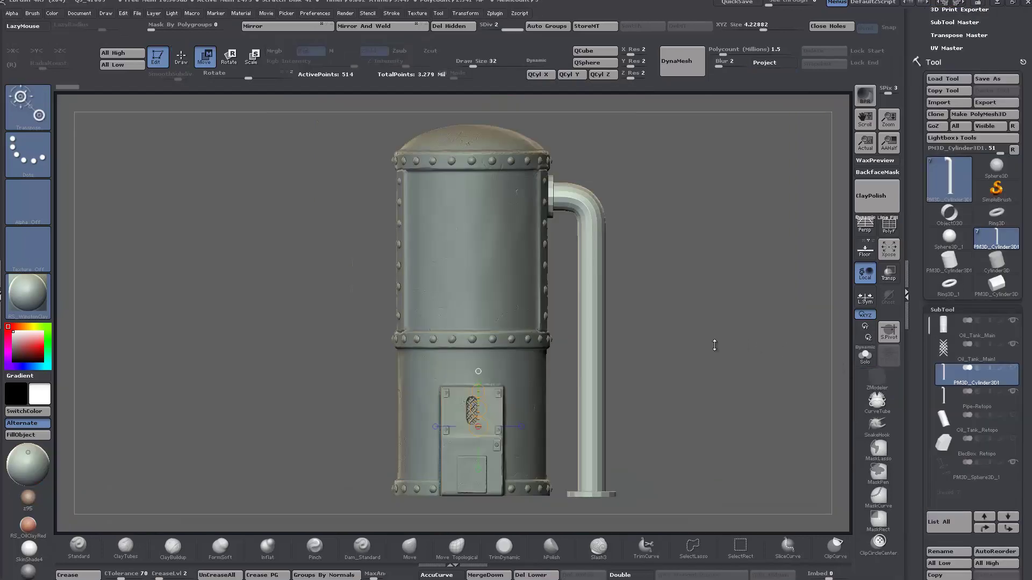
- Examine the pipe beside the tank from several angles and check the retopo subtools in the list
left_click_drag(714, 345, 683, 356)
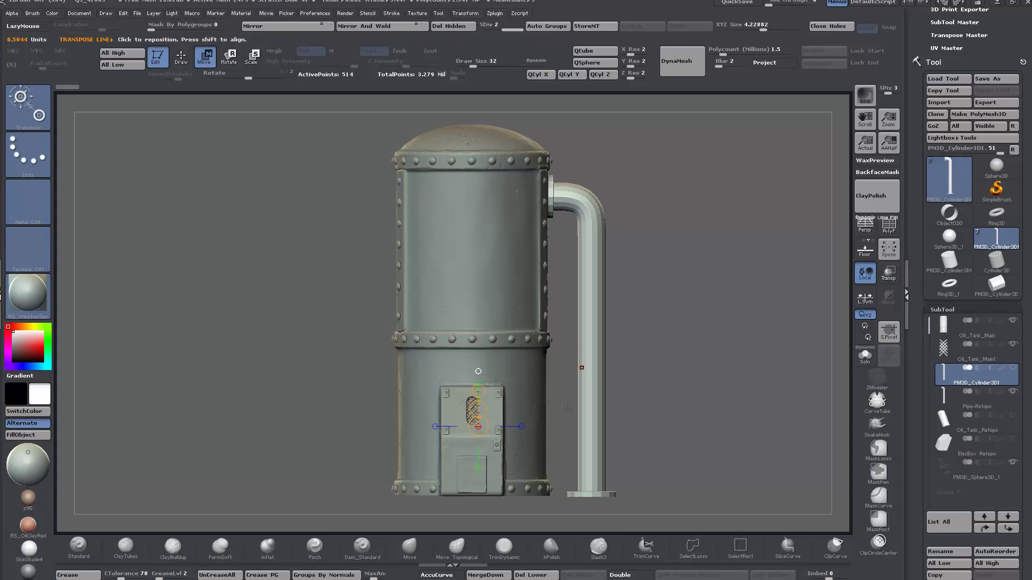
left_click_drag(729, 367, 718, 369)
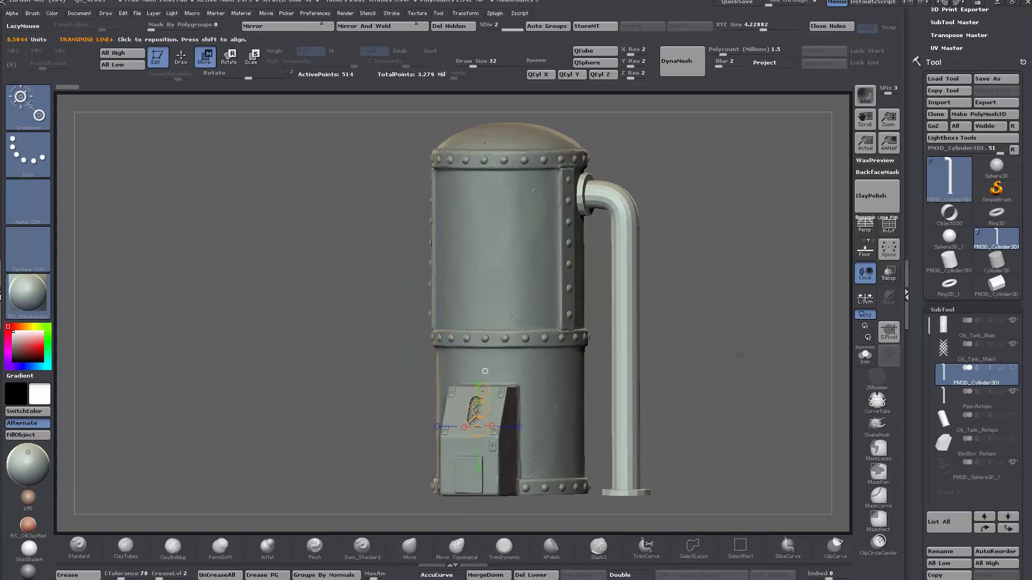
left_click_drag(740, 354, 711, 340)
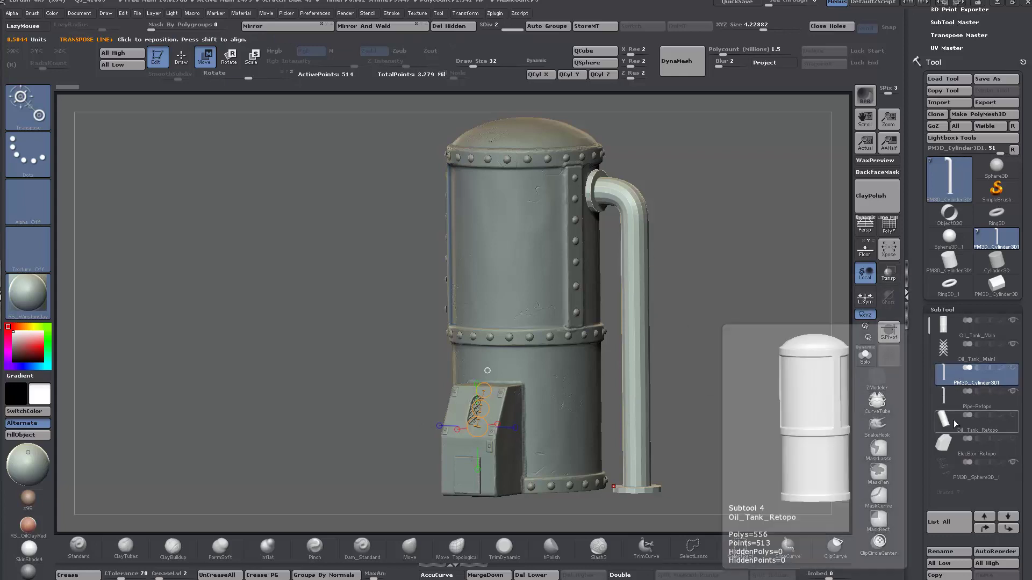
left_click_drag(713, 370, 763, 371)
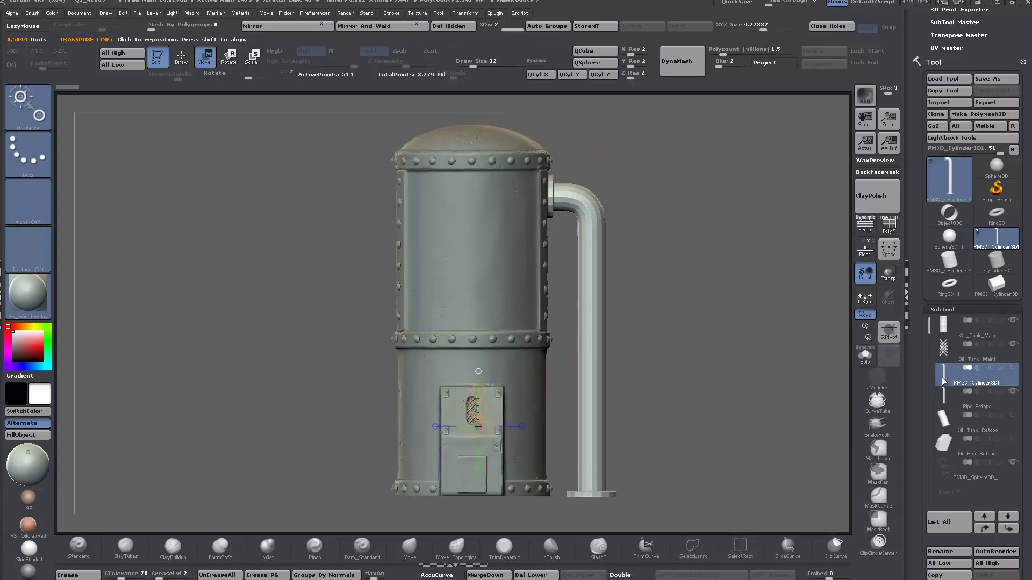
mouse_move(971, 408)
mouse_move(970, 474)
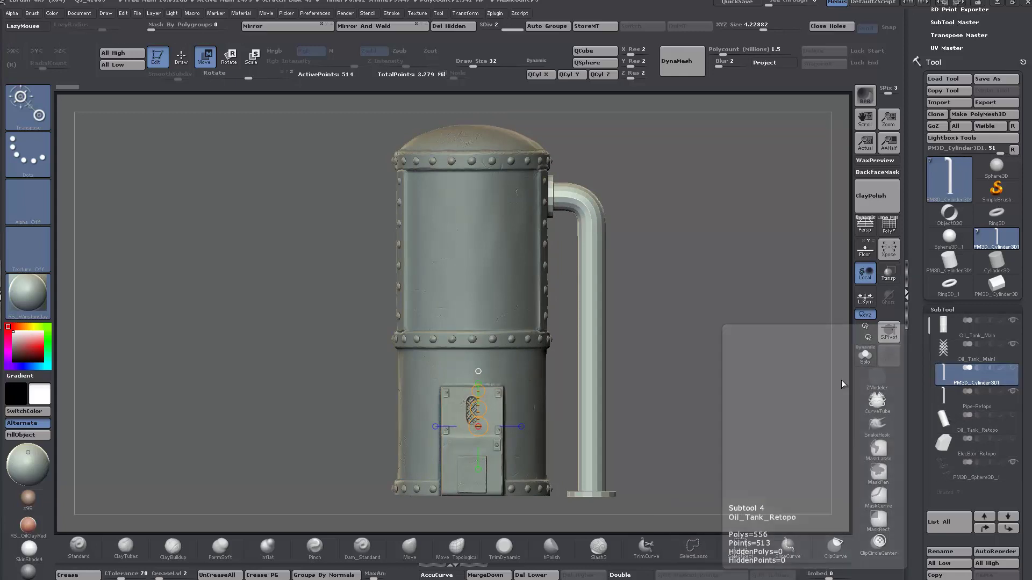
key("f")
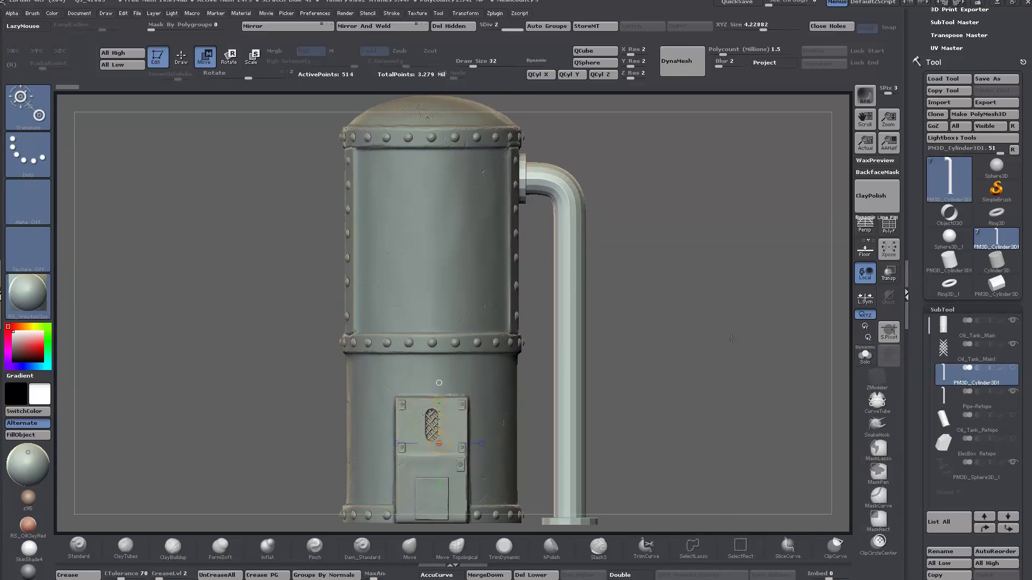
left_click_drag(687, 355, 677, 407)
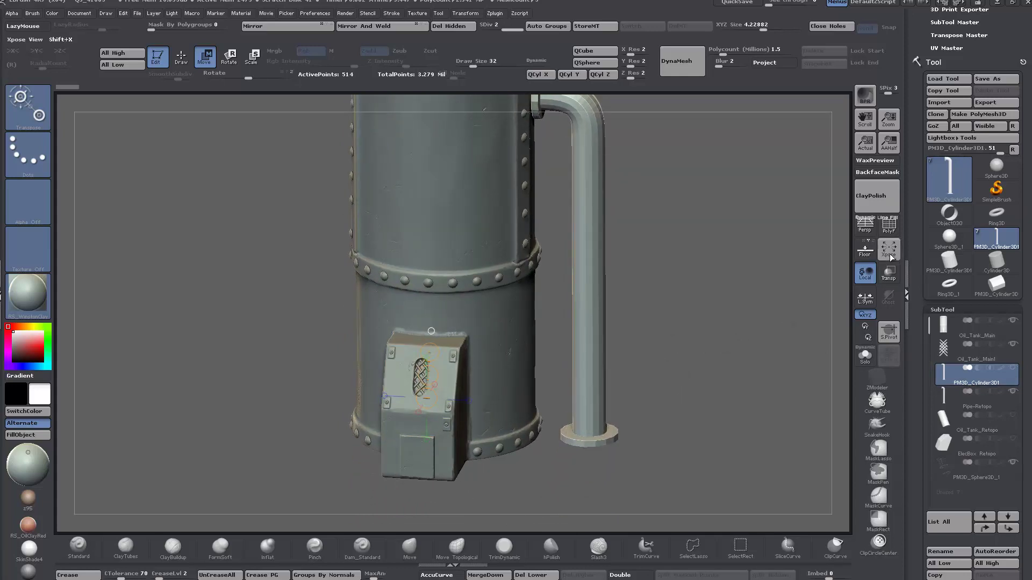
- Turn on the polyframe around the pipe's base and switch to the ZModeler brush
left_click(888, 224)
left_click_drag(733, 361, 730, 431, "alt")
left_click_drag(714, 389, 558, 342, "alt")
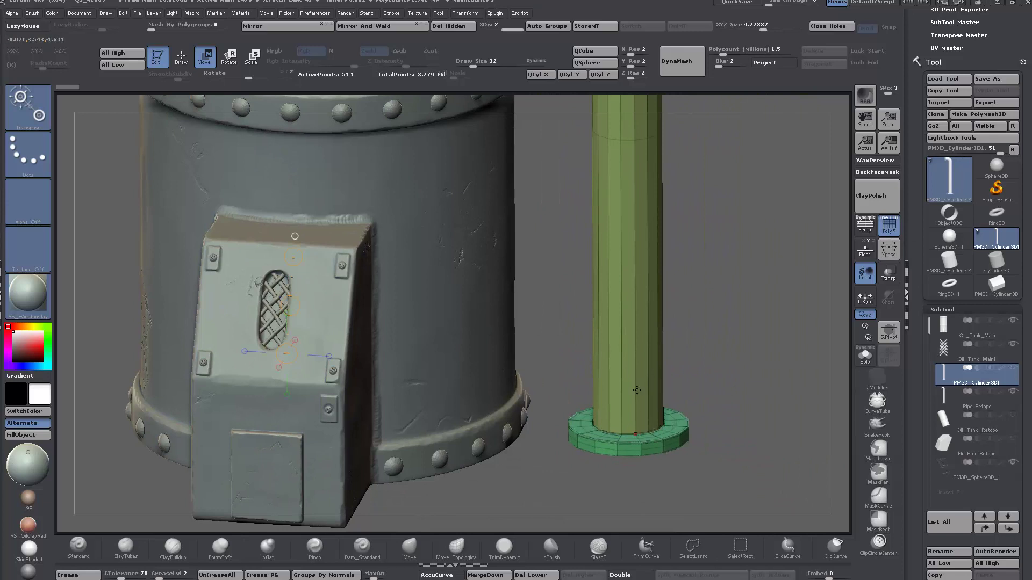
left_click(877, 378)
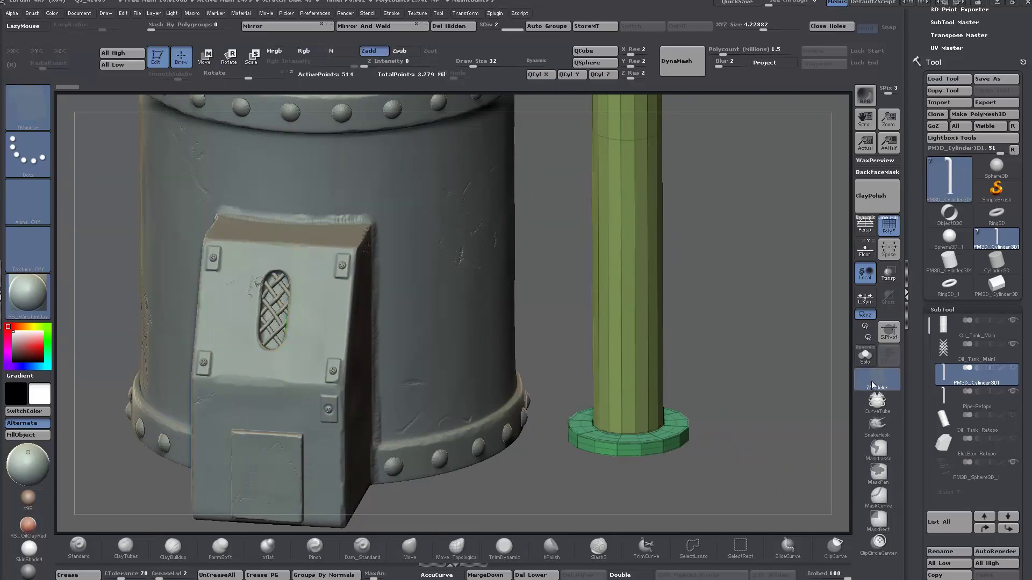
- Try to insert an edge loop around the pipe just above its base flange
left_click_drag(740, 380, 618, 301)
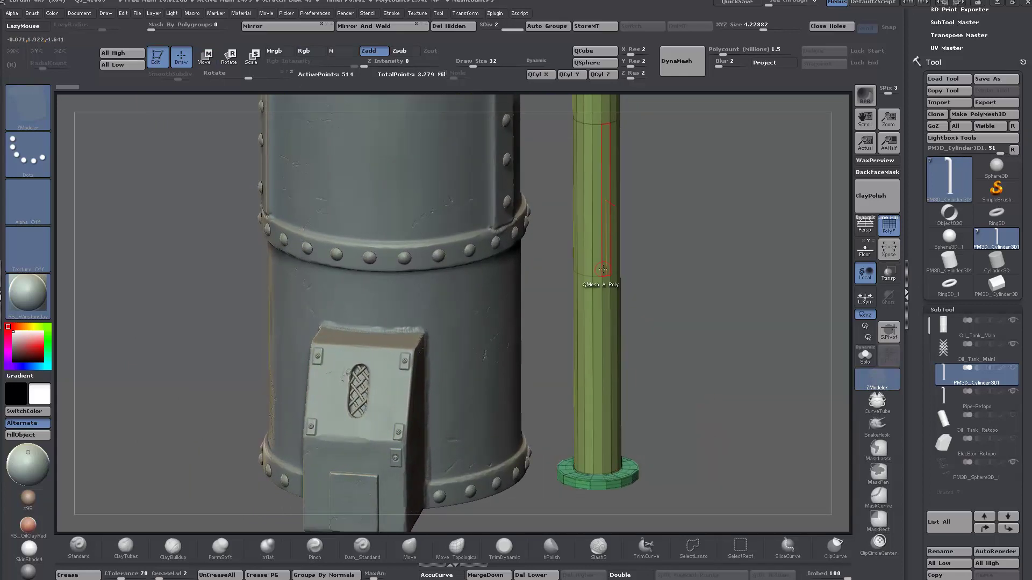
left_click(597, 276)
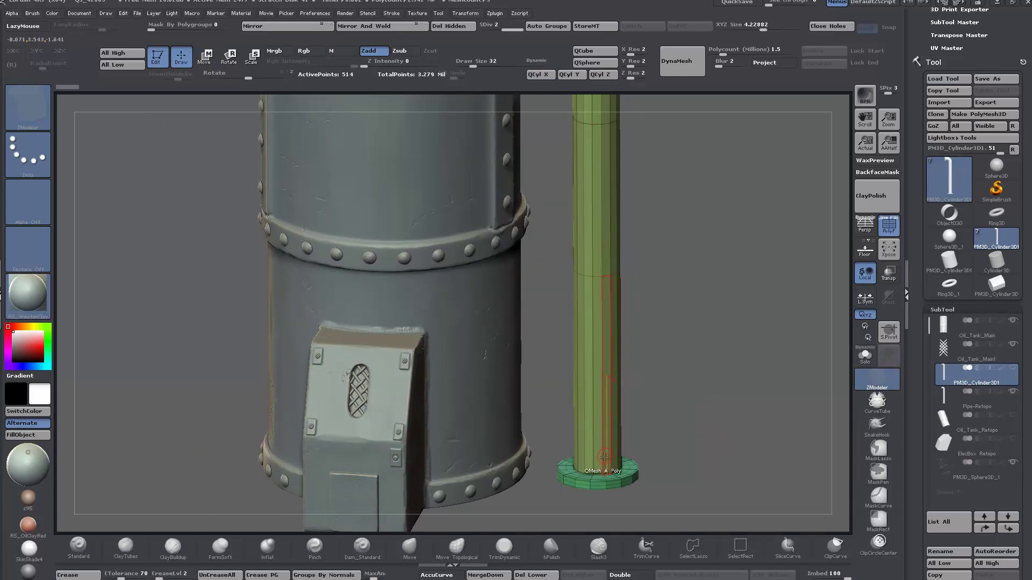
left_click(603, 463)
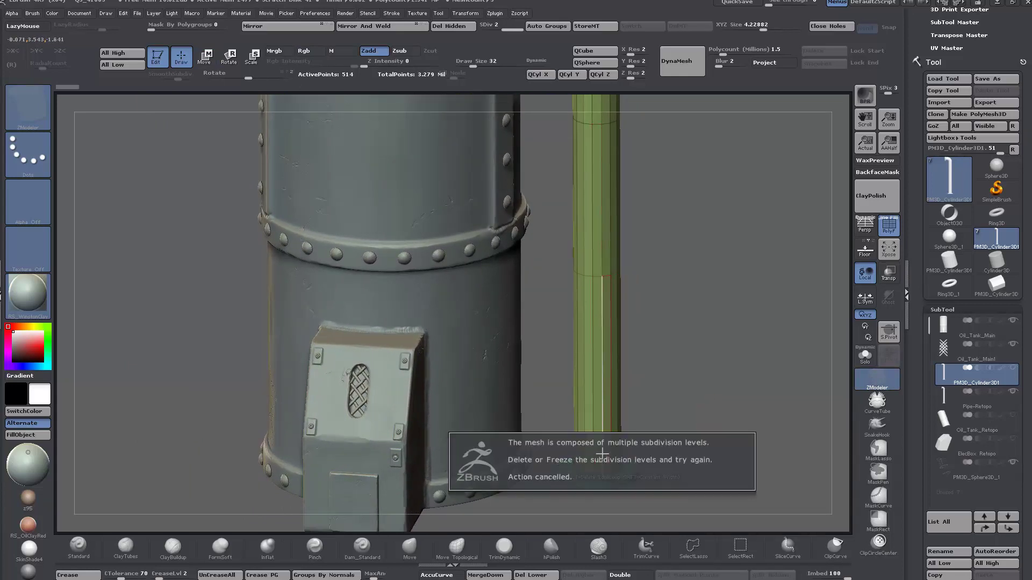
left_click(681, 350)
left_click(688, 297)
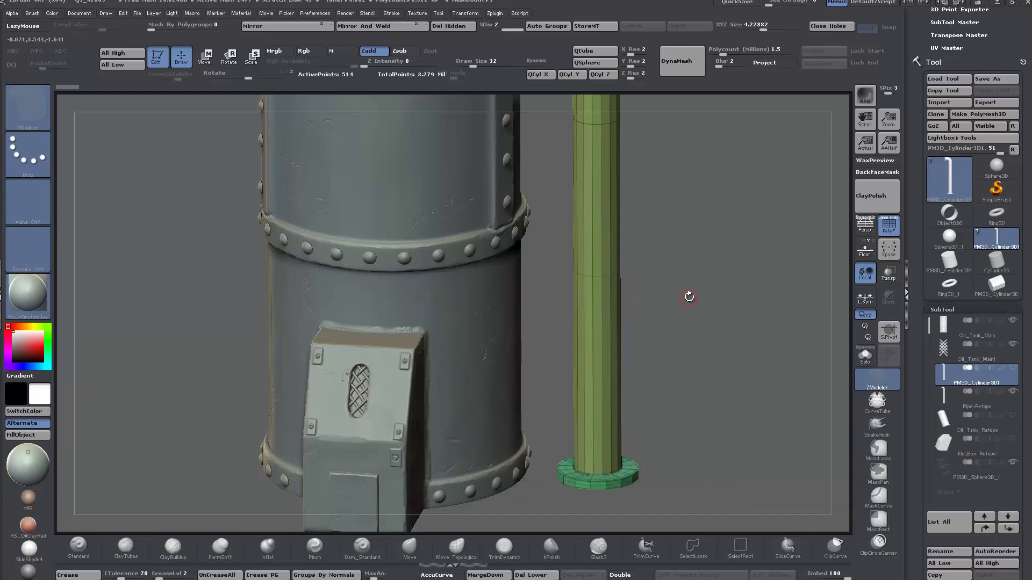
- Delete the pipe's lower subdivision levels and insert an edge loop just above its base flange
left_click(531, 575)
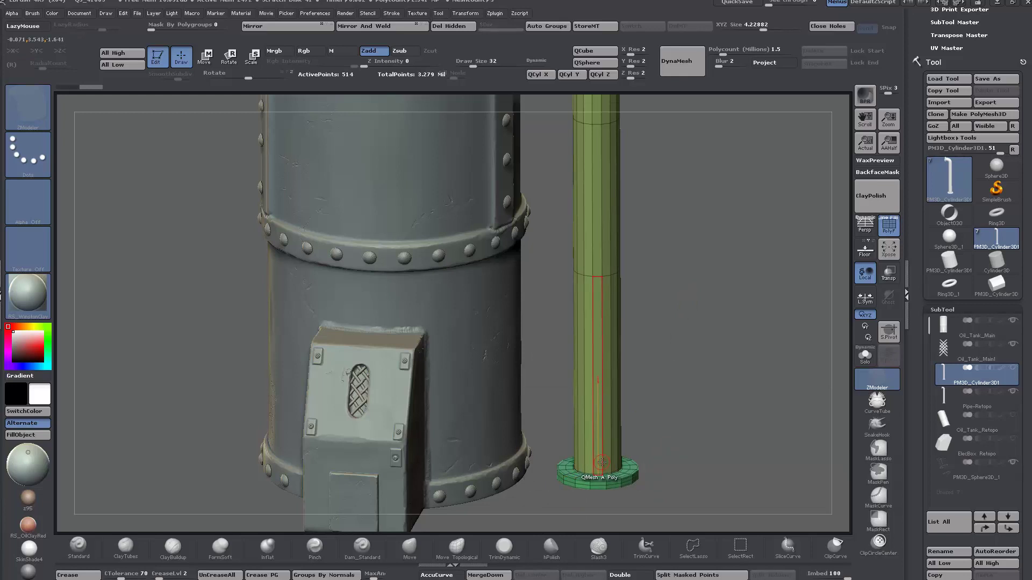
left_click(603, 460)
left_click(602, 461)
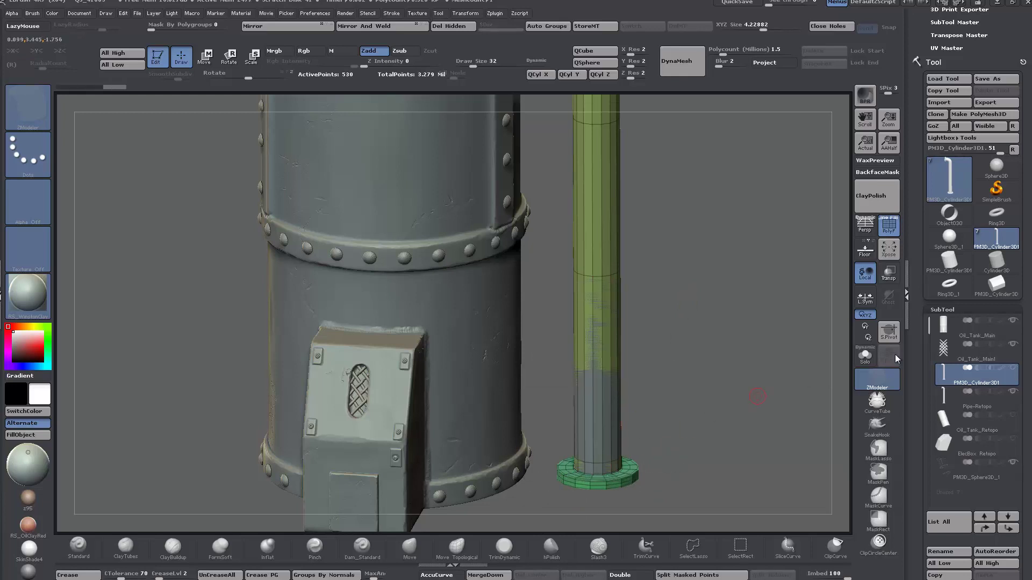
- Subdivide the pipe up to subdivision level 6 and turn the polyframe off
mouse_move(1015, 393)
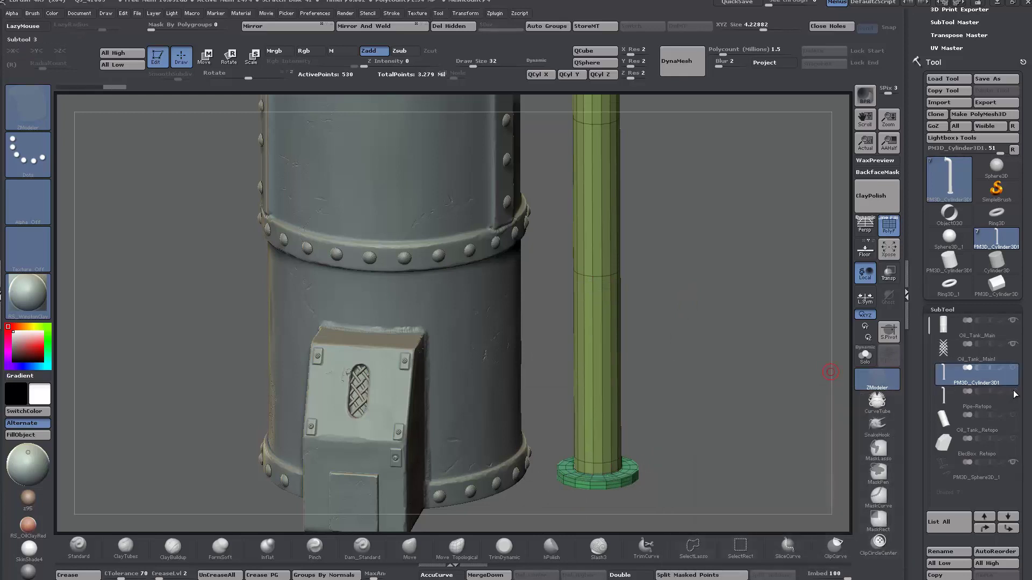
key("ctrl")
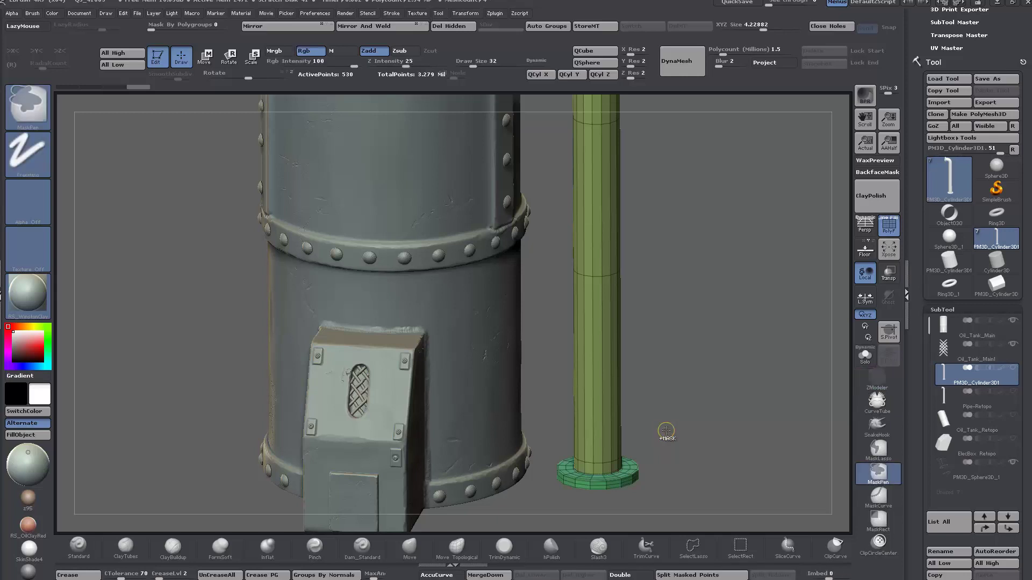
key("ctrl+d")
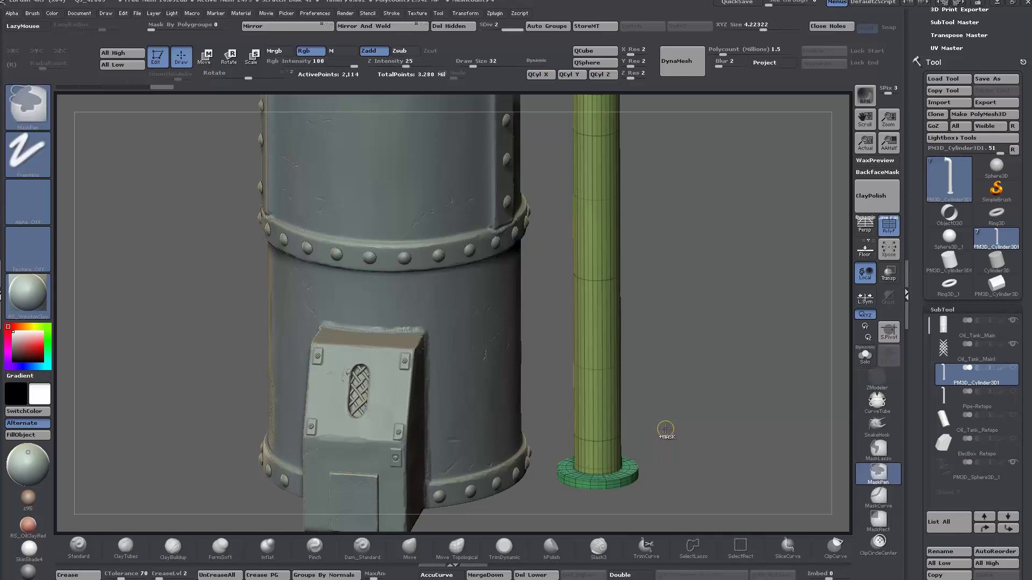
key("ctrl+d")
key("ctrl+d")
key("ctrl+d")
key("ctrl+d")
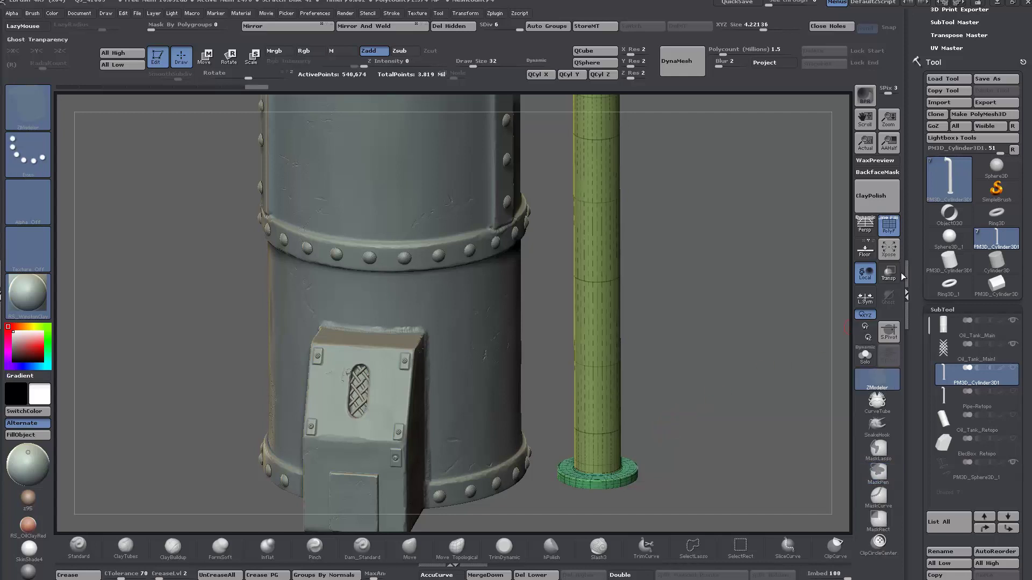
left_click(889, 225)
left_click_drag(690, 373, 671, 386)
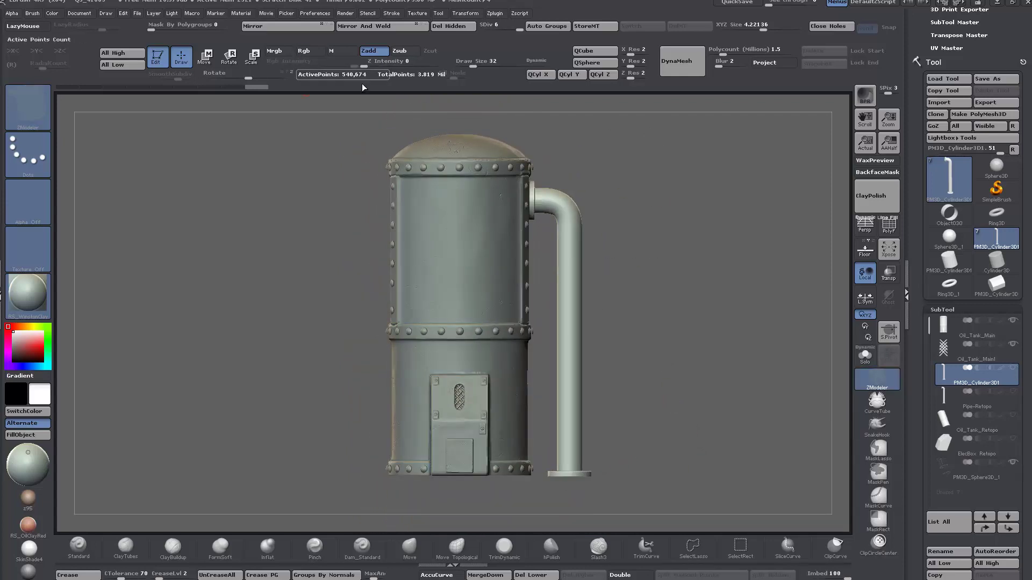
- DynaMesh the pipe at a polycount of 0.6 million with Blur 0 and projection turned on
left_click(772, 49)
type(".6")
key("Return")
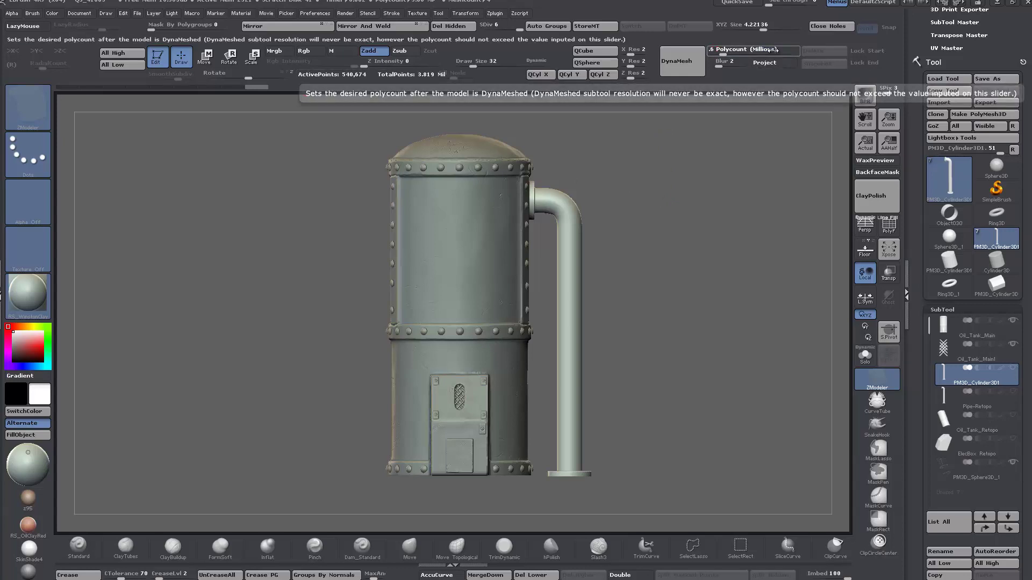
left_click(759, 63)
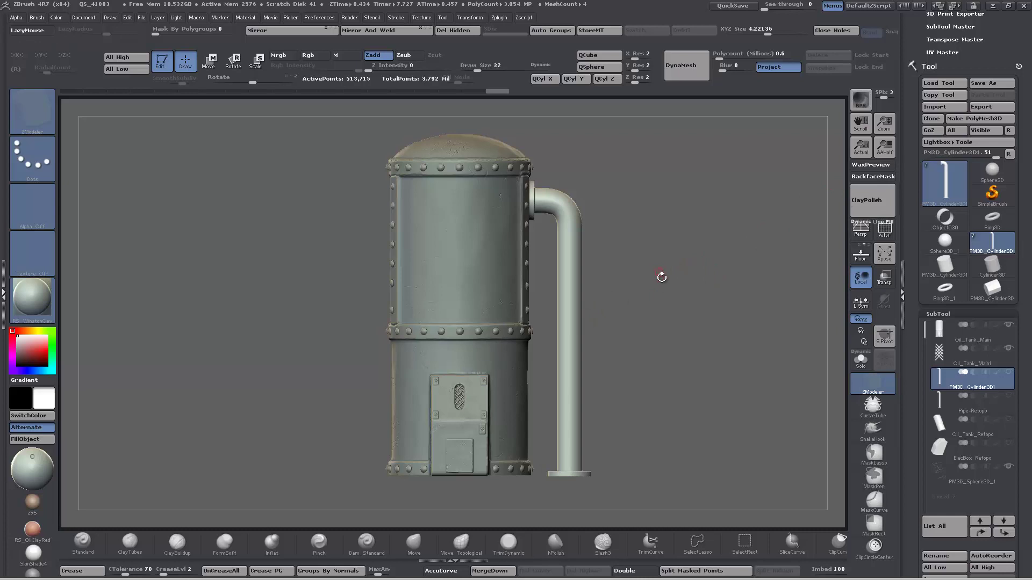
- Isolate the pipe in Solo mode with its long vertical shaft and base flange in view
left_click_drag(683, 327, 666, 340)
left_click_drag(672, 308, 695, 337, "alt")
left_click_drag(692, 224, 713, 401, "alt")
left_click_drag(689, 354, 677, 355)
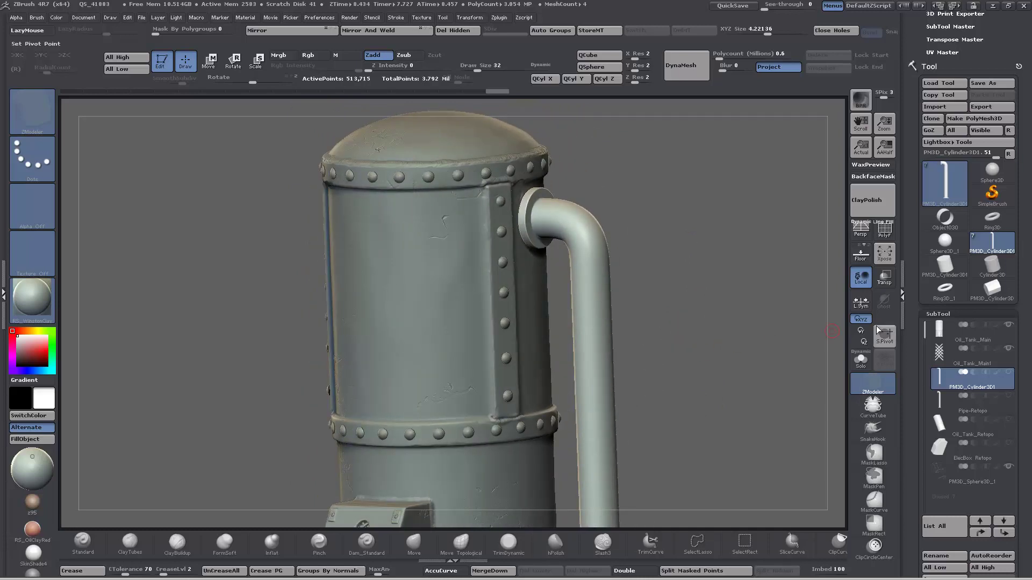
left_click(860, 361)
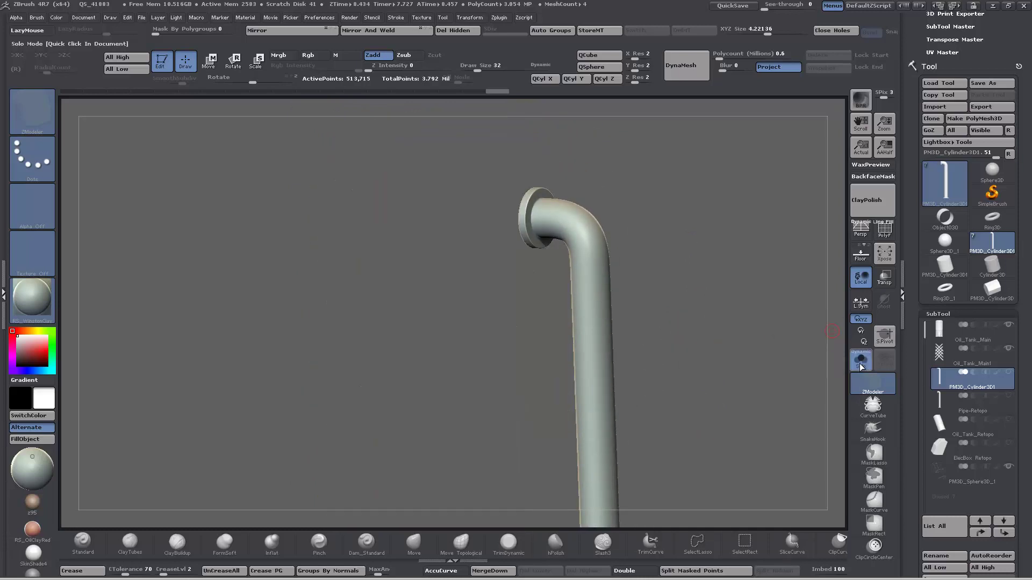
left_click_drag(690, 306, 631, 240)
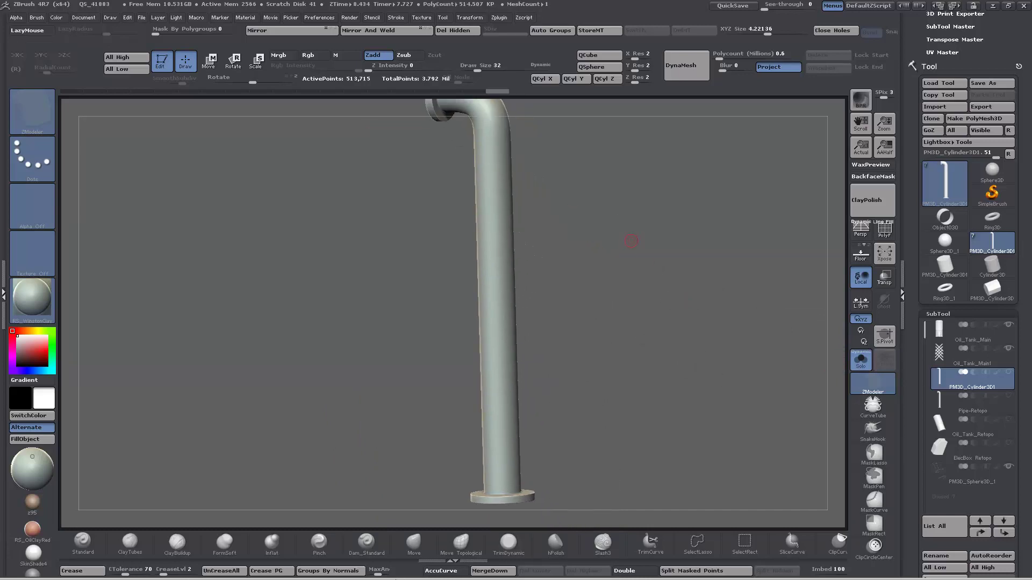
- Switch to the hPolish brush, enlarge its draw size to about 150 and polish along the upper half of the pipe's shaft
left_click(555, 543)
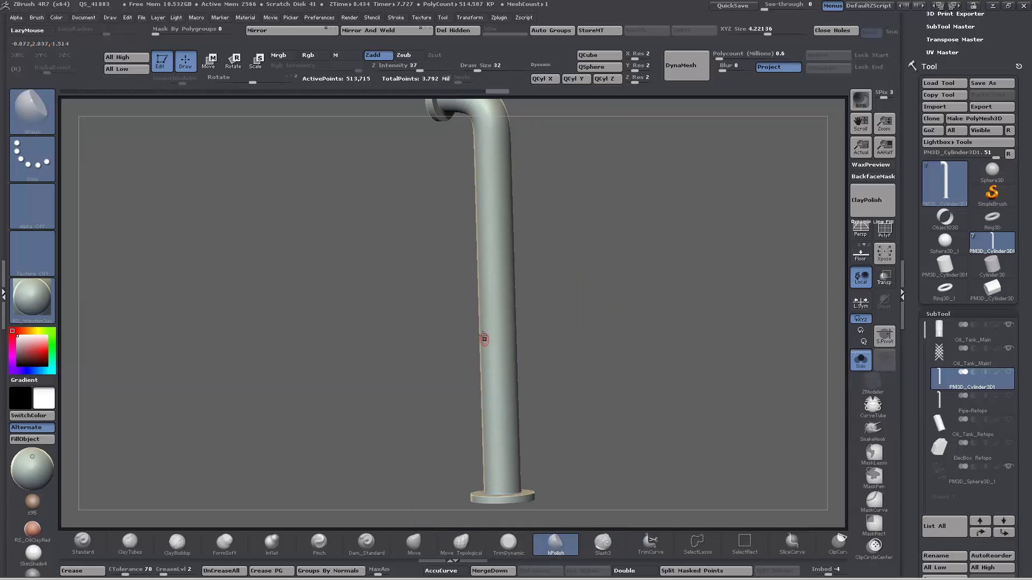
key("bracketright")
key("bracketright")
key("bracketright")
key("bracketright")
key("bracketright")
key("bracketright")
key("bracketright")
key("bracketright")
key("bracketright")
key("bracketright")
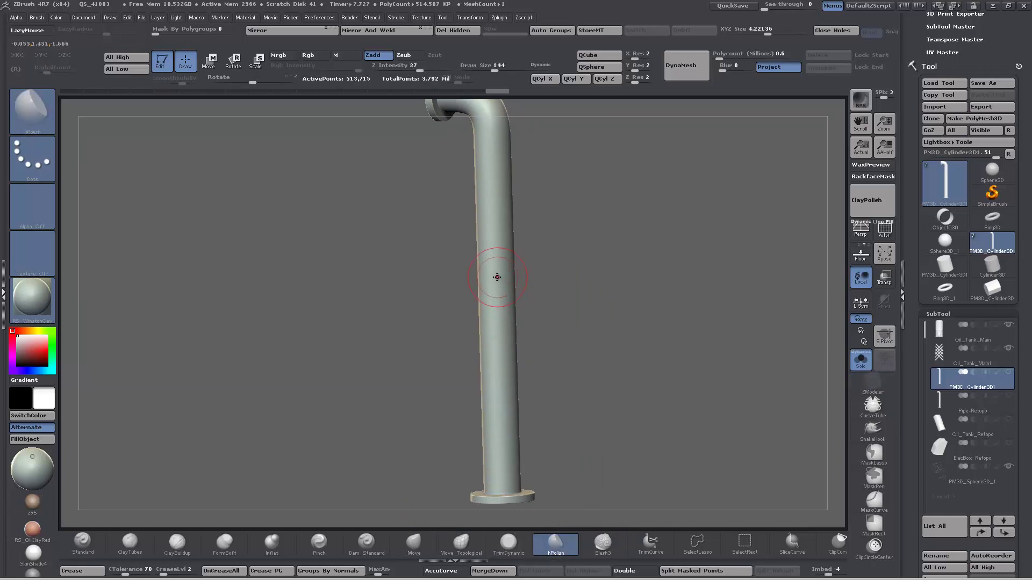
left_click_drag(488, 173, 505, 335)
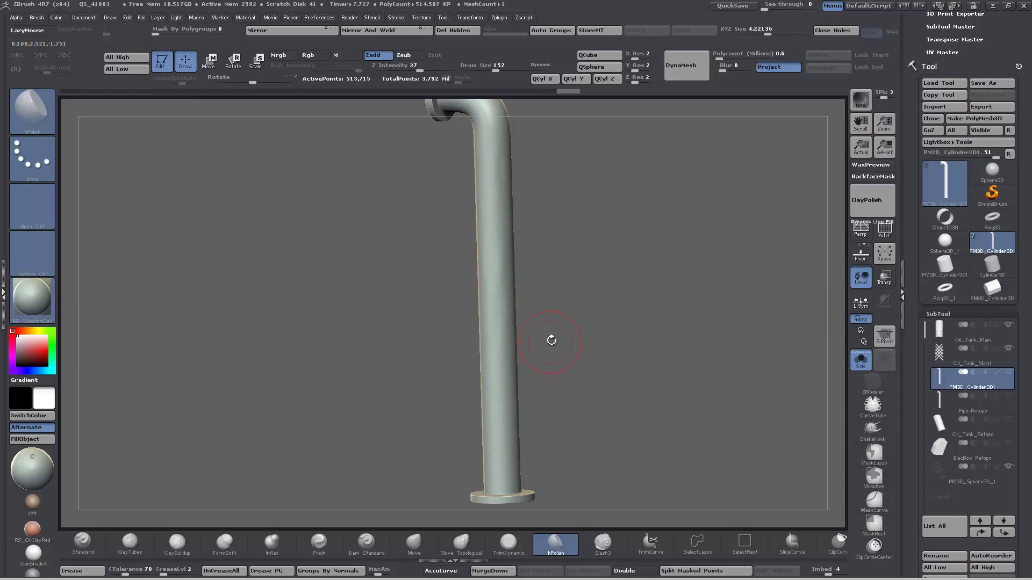
left_click(884, 231)
left_click(884, 231)
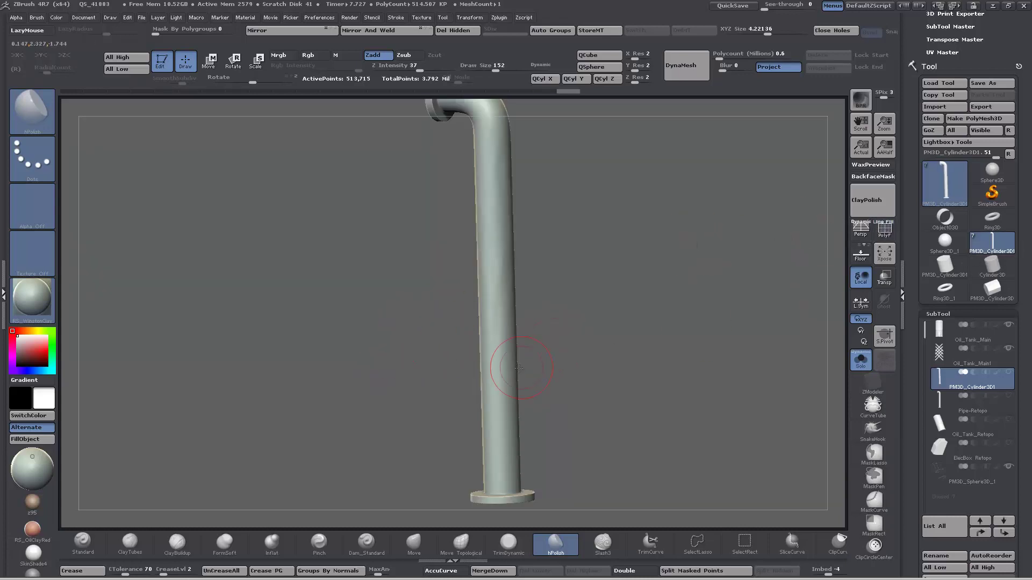
- Polish the front of the pipe's shaft down to the base flange, enlarging the hPolish draw size to about 180
left_click_drag(512, 477, 513, 484)
left_click_drag(592, 398, 611, 412)
left_click_drag(515, 400, 524, 448)
mouse_move(508, 317)
left_mouse_down()
mouse_move(507, 301)
mouse_move(527, 373)
left_mouse_up()
left_click_drag(492, 155, 502, 328)
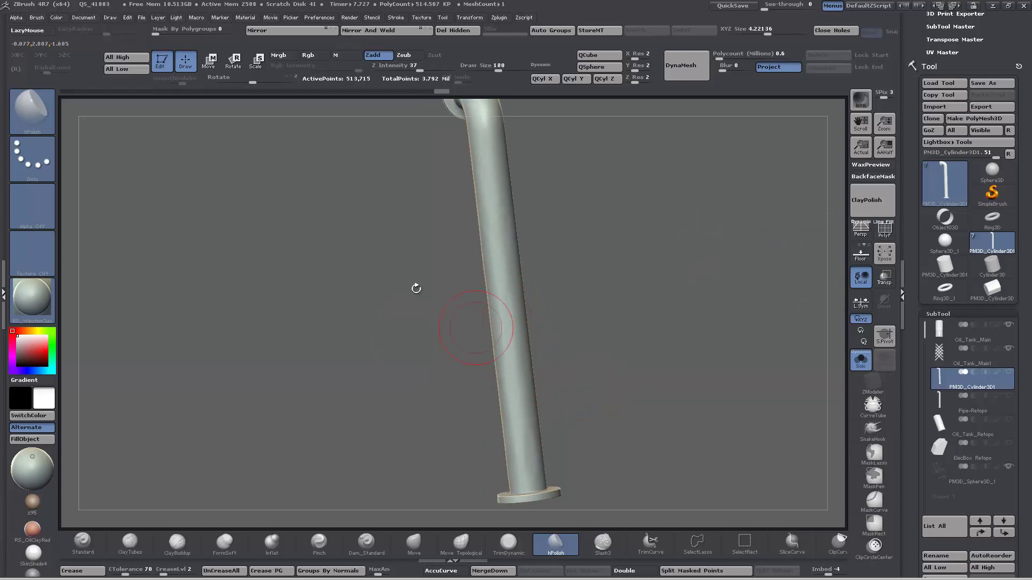
- Polish the remaining sides of the pipe's long shaft from its middle down to the base flange
mouse_move(414, 288)
left_mouse_down()
mouse_move(368, 299)
mouse_move(372, 397)
left_mouse_up()
mouse_move(479, 252)
left_mouse_down()
mouse_move(484, 188)
mouse_move(491, 219)
left_mouse_up()
mouse_move(557, 417)
left_mouse_down("alt")
mouse_move(573, 276)
mouse_move(466, 279)
left_mouse_up("alt")
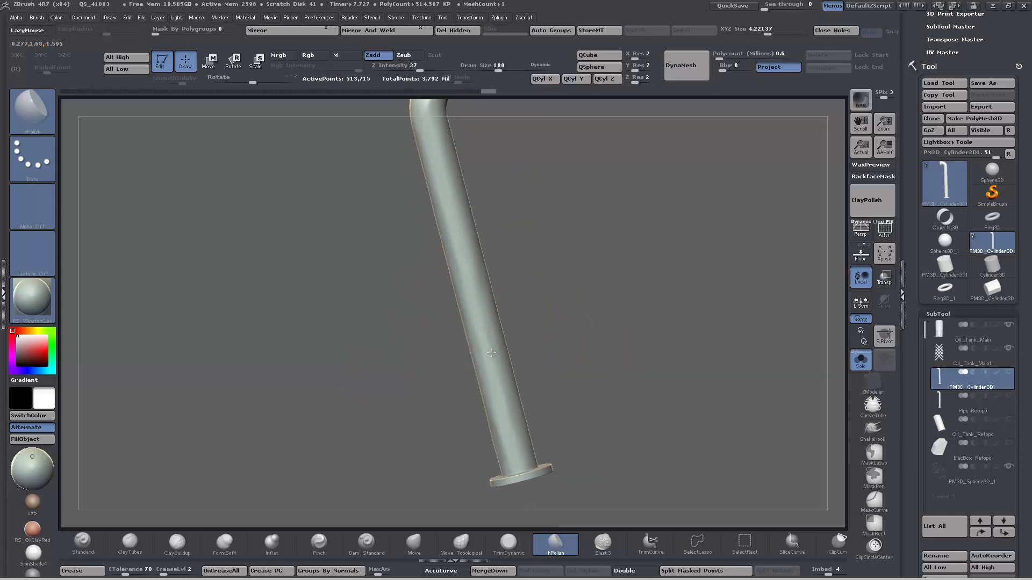
left_click_drag(491, 352, 455, 243)
left_click_drag(413, 296, 377, 308)
mouse_move(466, 173)
left_mouse_down()
mouse_move(452, 132)
mouse_move(463, 169)
left_mouse_up()
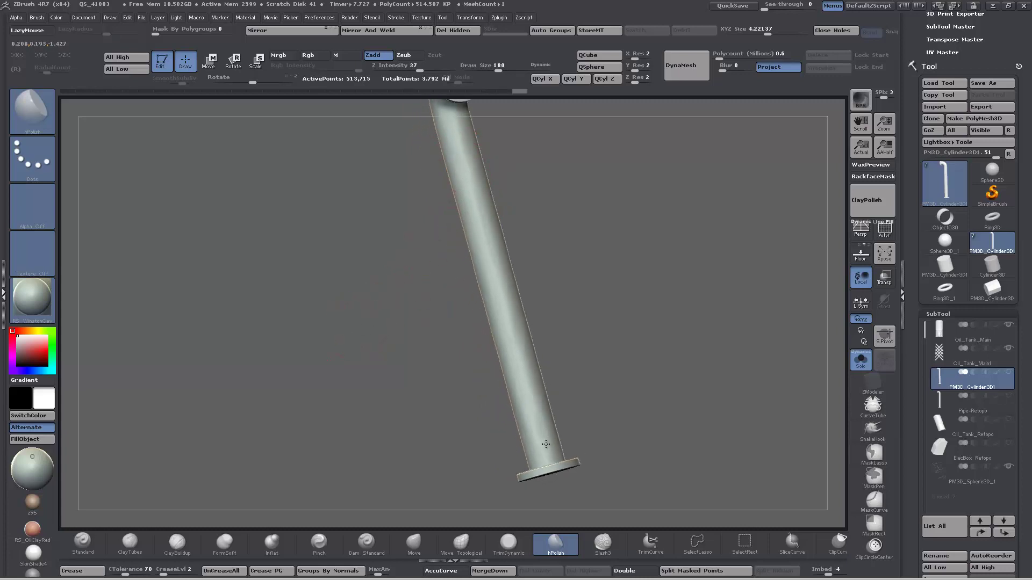
left_click_drag(545, 444, 548, 455)
- Reduce the hPolish draw size to 104 and polish the pipe's elbow from both sides, including the bend near the upper flange
mouse_move(301, 258)
left_mouse_down()
mouse_move(339, 220)
mouse_move(389, 341)
left_mouse_up()
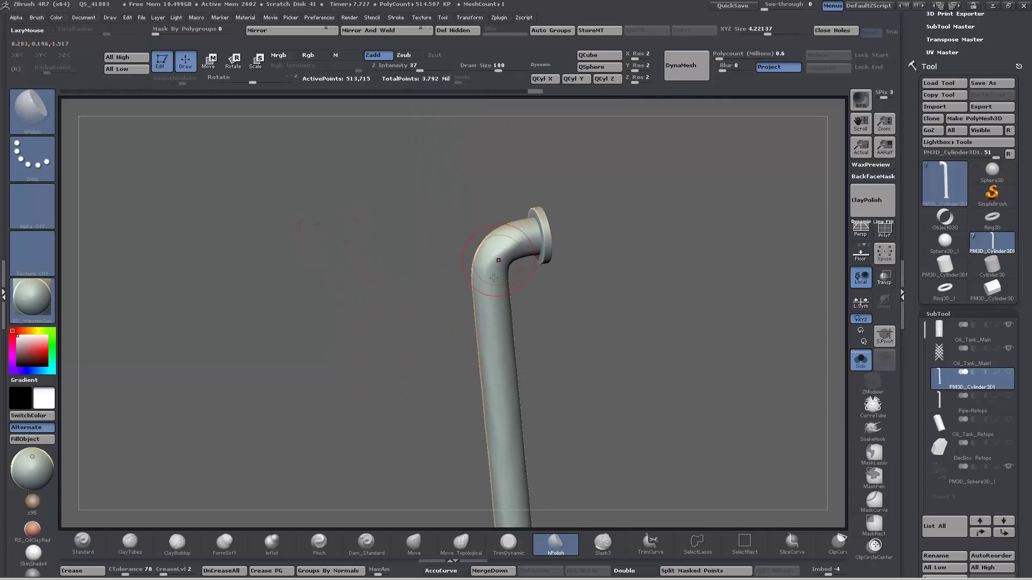
key("bracketleft")
key("bracketleft")
key("bracketleft")
mouse_move(497, 272)
left_mouse_down()
mouse_move(525, 236)
mouse_move(491, 253)
left_mouse_up()
left_click_drag(384, 282, 467, 280)
left_click_drag(520, 247, 512, 225)
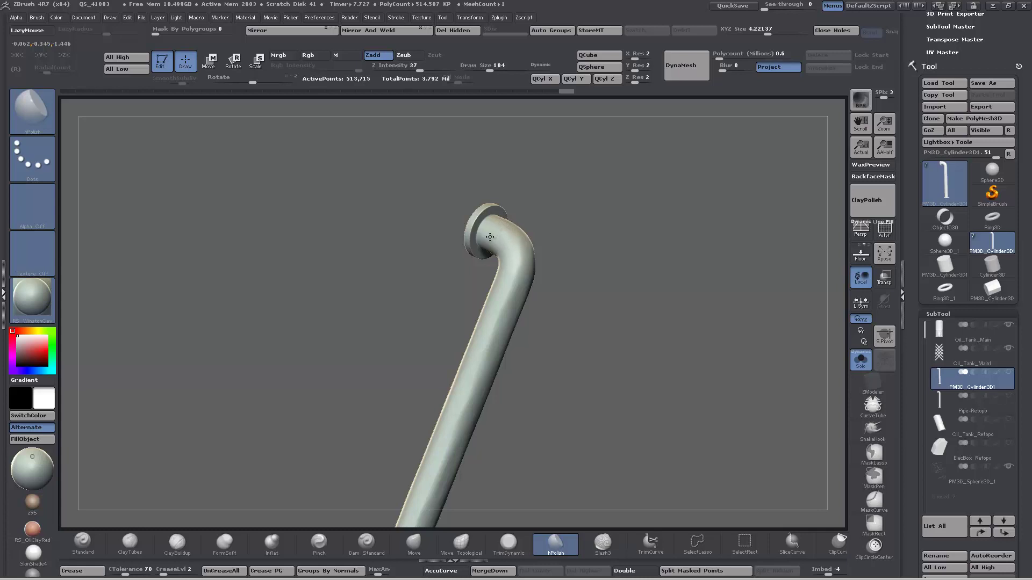
left_click_drag(507, 260, 519, 277)
left_click_drag(546, 369, 500, 320)
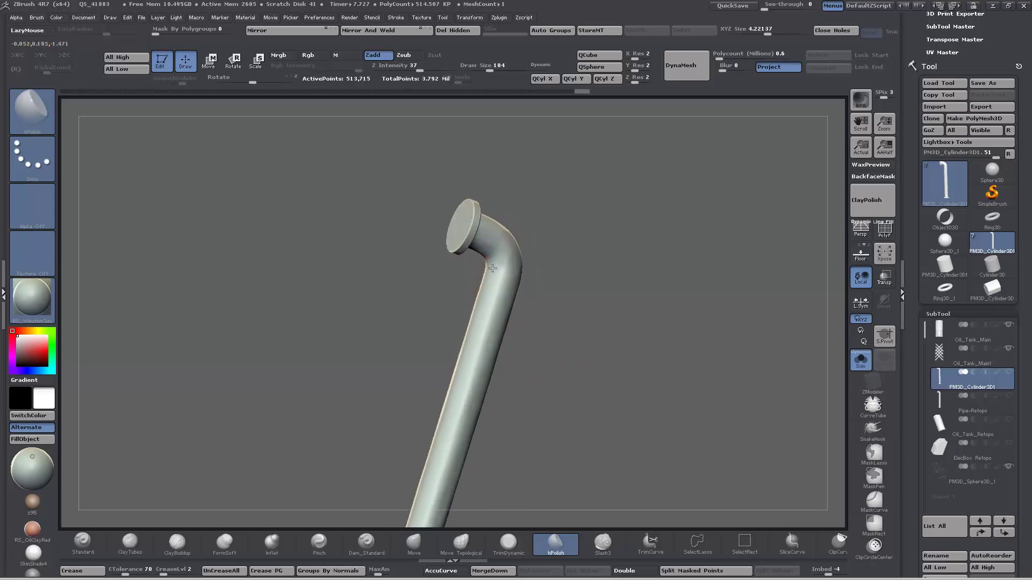
- Polish the upper shaft and elbow from further angles to flatten the rounded surface unevenly
left_click_drag(537, 373, 521, 235, "alt")
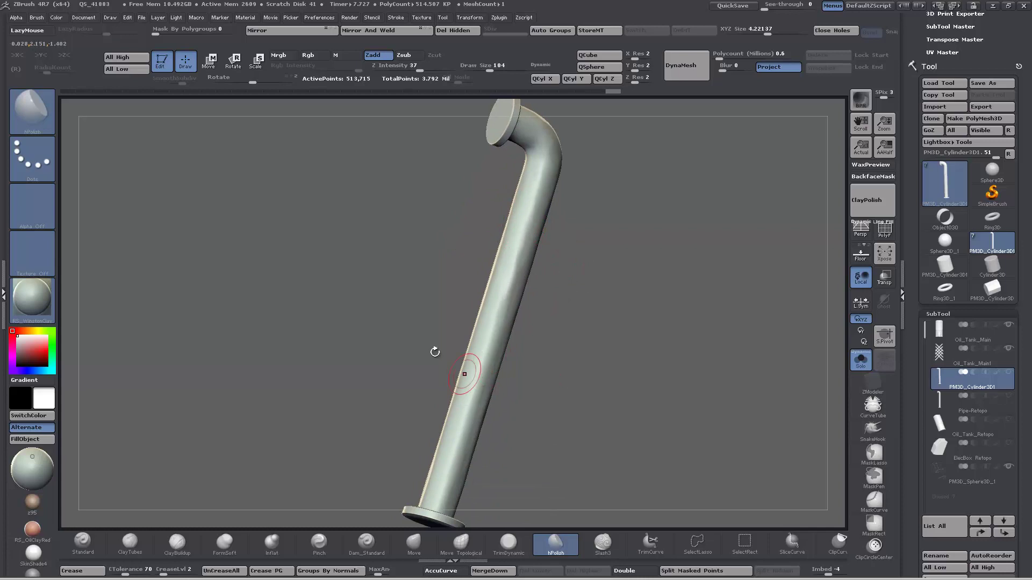
left_click_drag(433, 350, 478, 341)
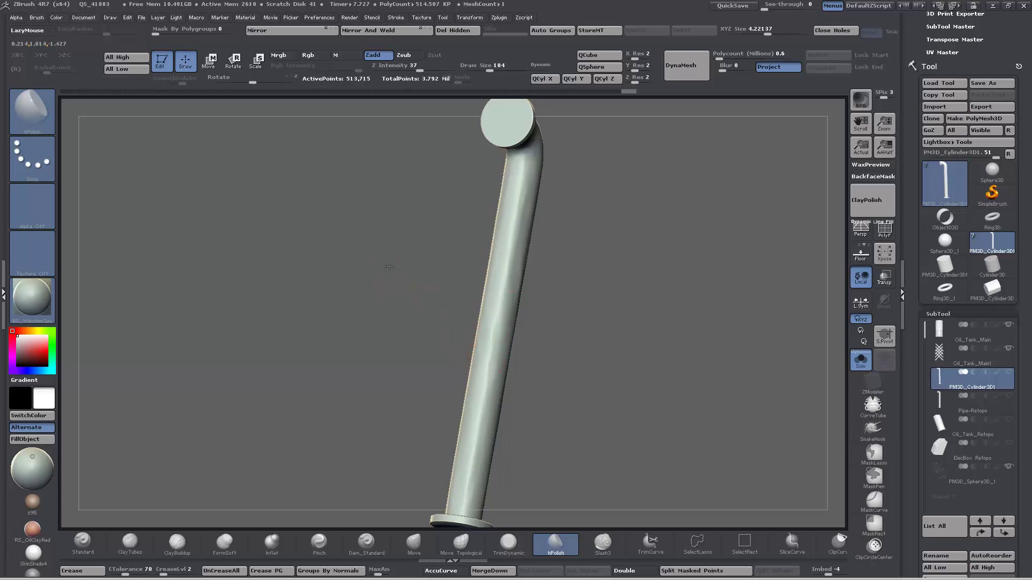
left_click_drag(459, 325, 349, 299, "shift")
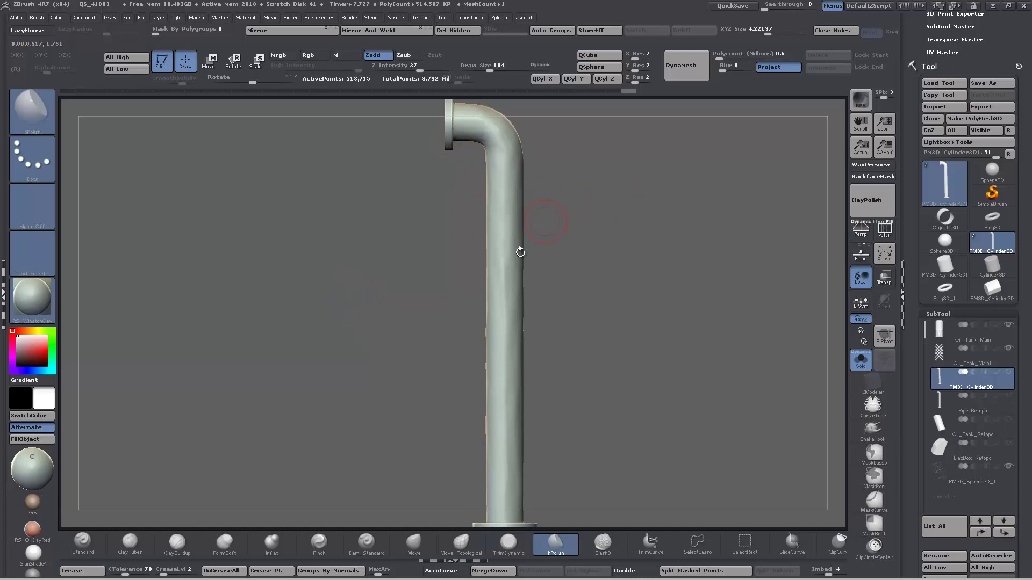
mouse_move(370, 336)
left_mouse_down()
mouse_move(354, 319)
mouse_move(360, 331)
left_mouse_up()
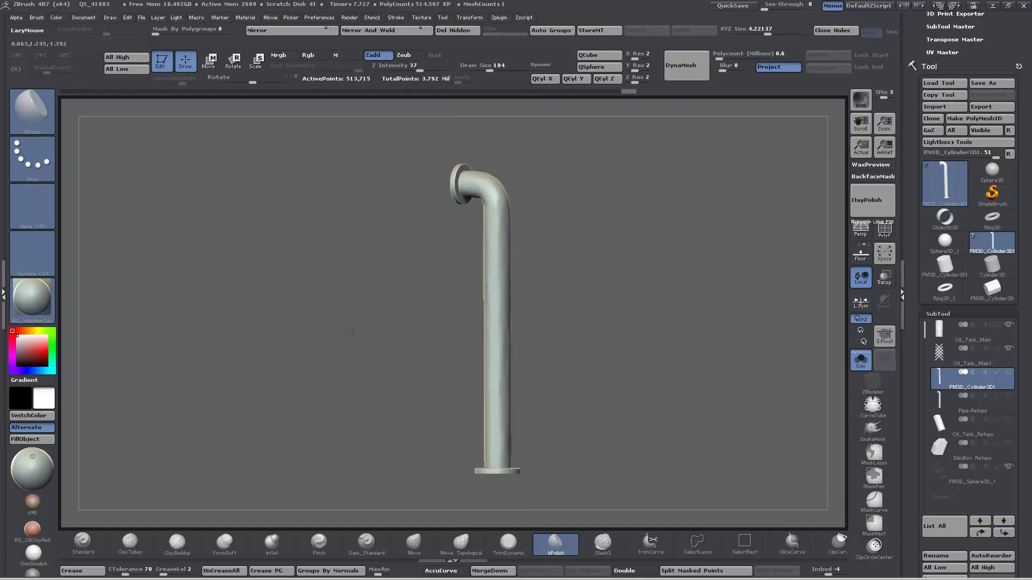
left_click_drag(416, 394, 501, 299)
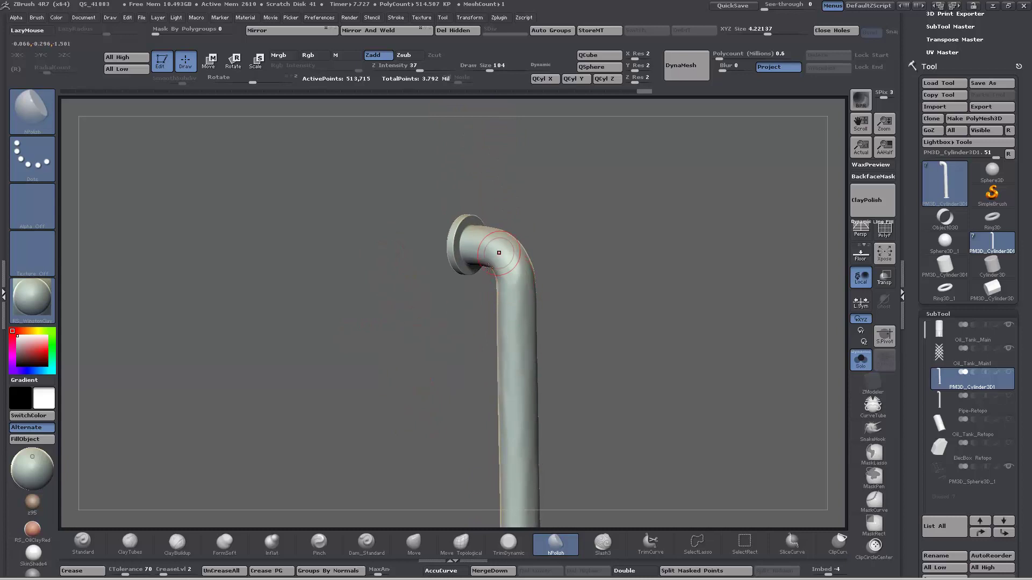
left_click_drag(404, 356, 477, 223)
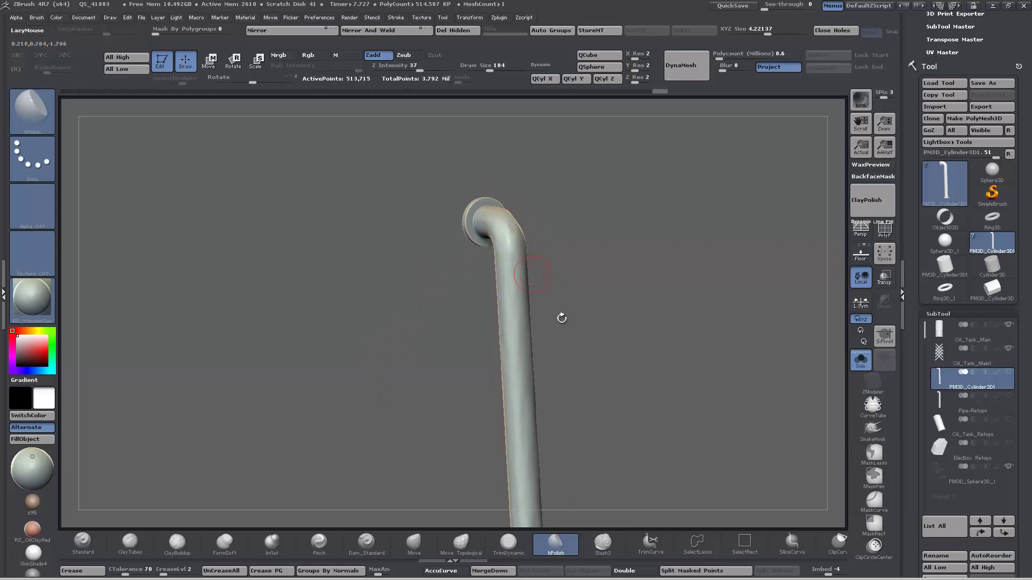
- Polish the lower and middle shaft above the base flange, and switch to the TrimDynamic brush
left_click_drag(559, 315, 562, 378)
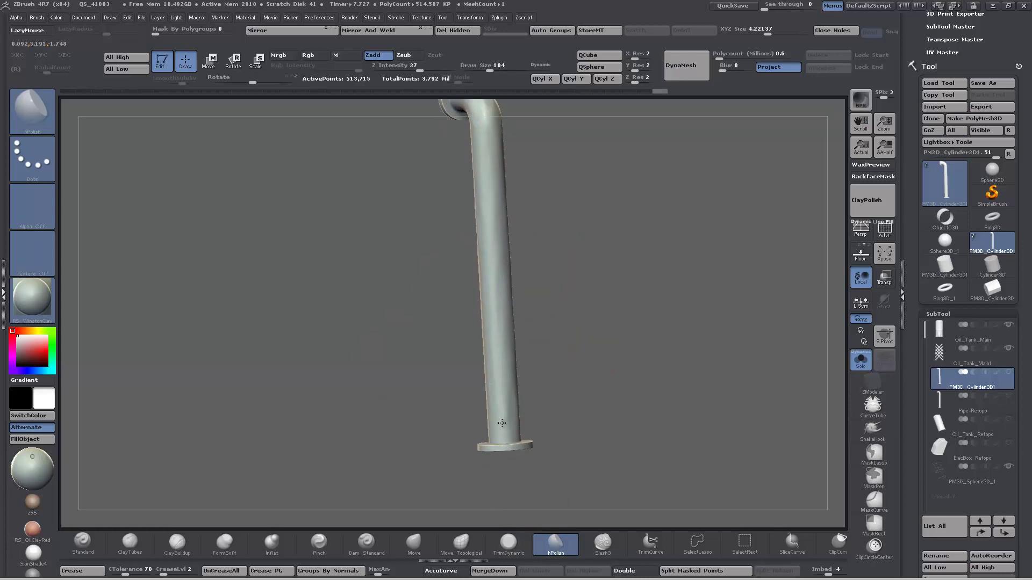
left_click_drag(495, 380, 491, 370)
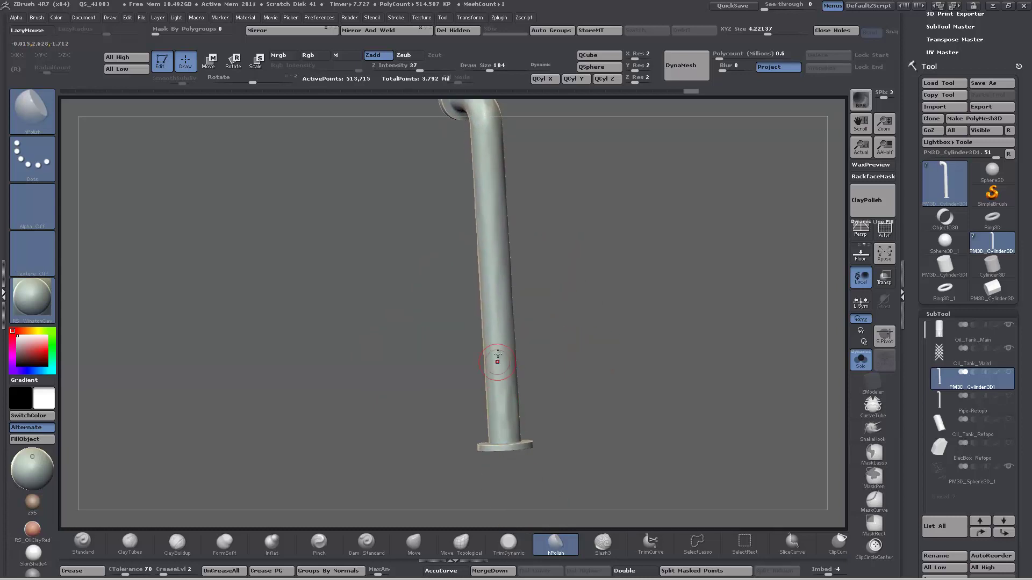
mouse_move(492, 273)
left_mouse_down()
mouse_move(489, 212)
mouse_move(405, 329)
mouse_move(496, 186)
mouse_move(513, 176)
left_mouse_up()
left_click_drag(387, 299, 396, 336)
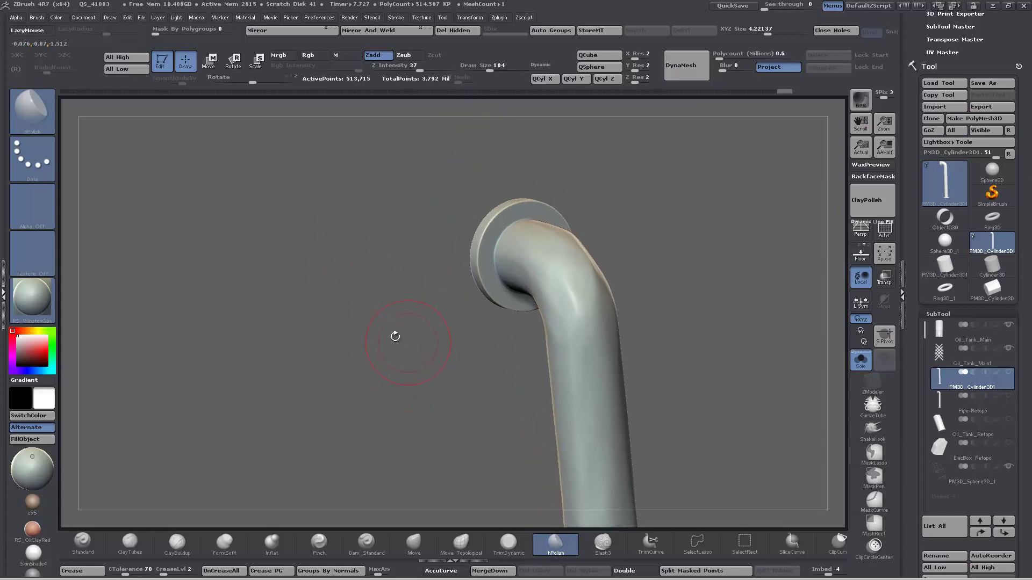
left_click(505, 544)
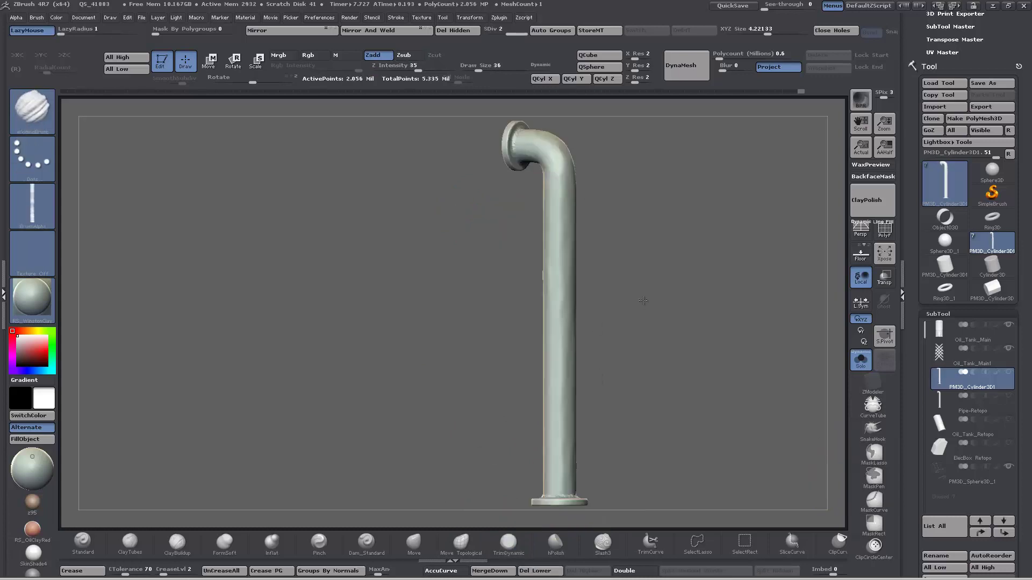
- Load the MAHcut Mech B brush from the brush library for cutting into the pipe
left_click_drag(643, 300, 576, 230)
left_click_drag(665, 253, 641, 315)
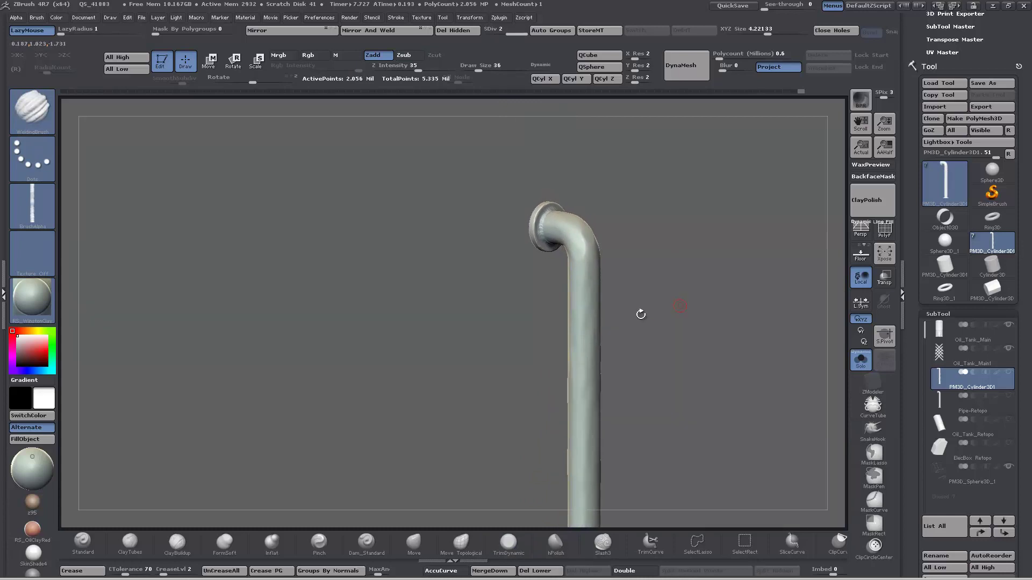
mouse_move(486, 298)
left_mouse_down("alt")
mouse_move(469, 391)
mouse_move(452, 238)
left_mouse_up("alt")
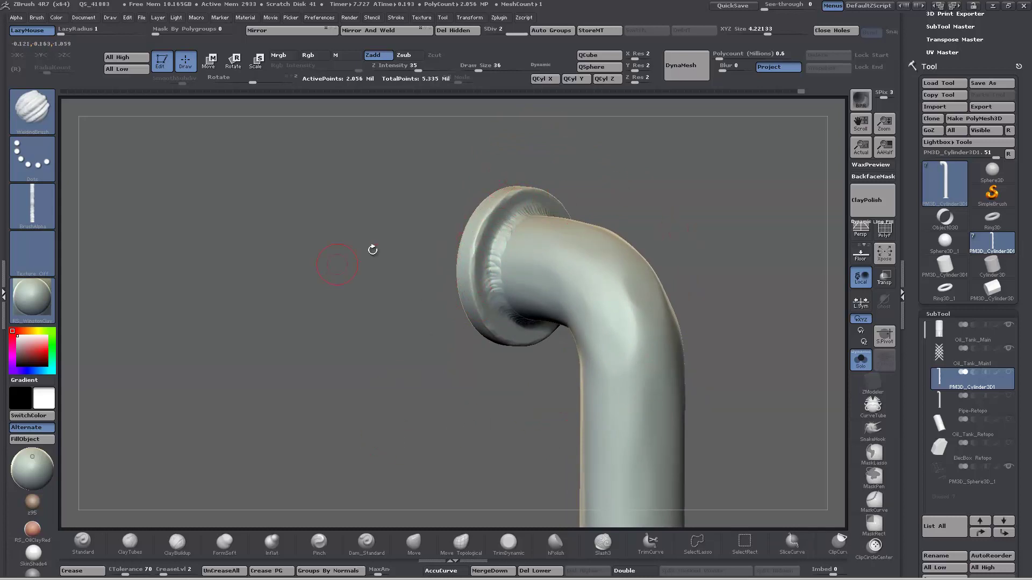
mouse_move(733, 253)
left_mouse_down()
mouse_move(689, 259)
mouse_move(643, 372)
left_mouse_up()
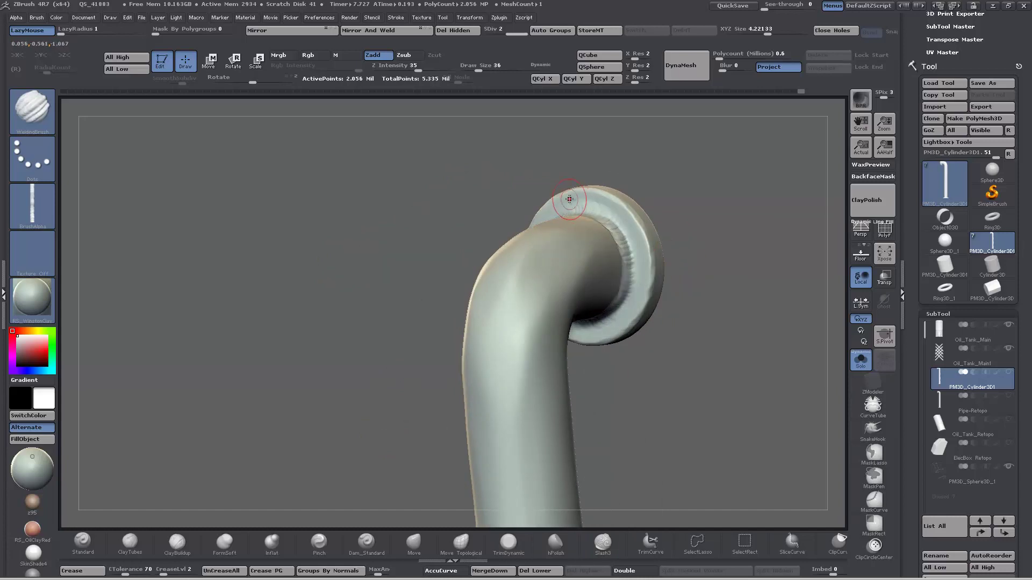
left_click_drag(685, 469, 410, 368)
left_click_drag(605, 237, 621, 427)
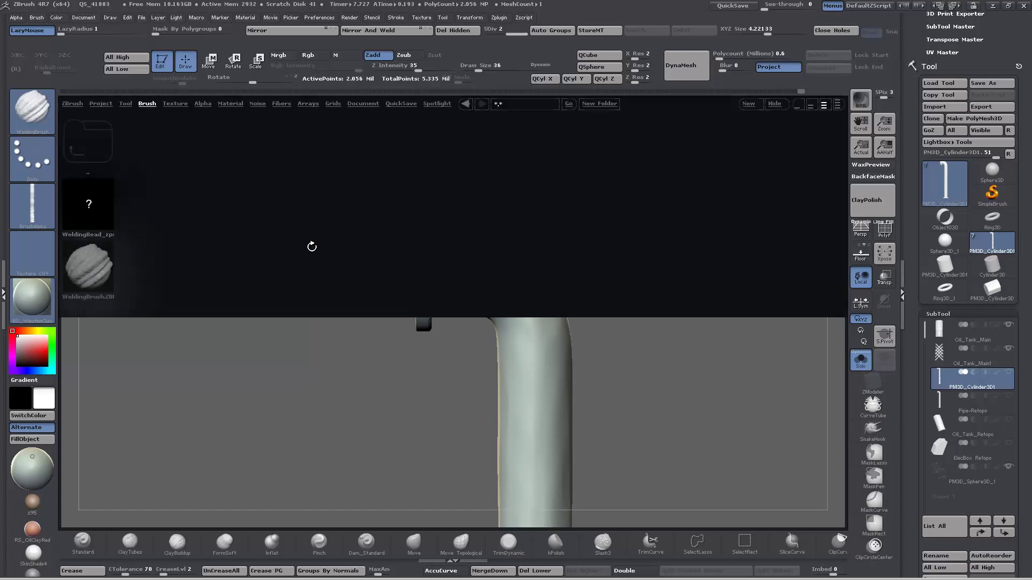
left_click(79, 142)
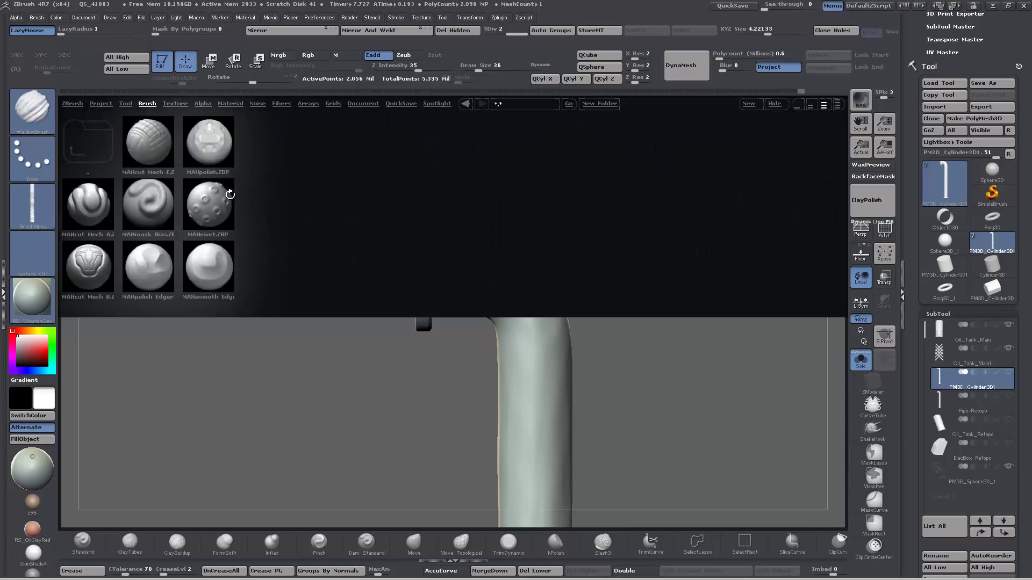
double_click(89, 263)
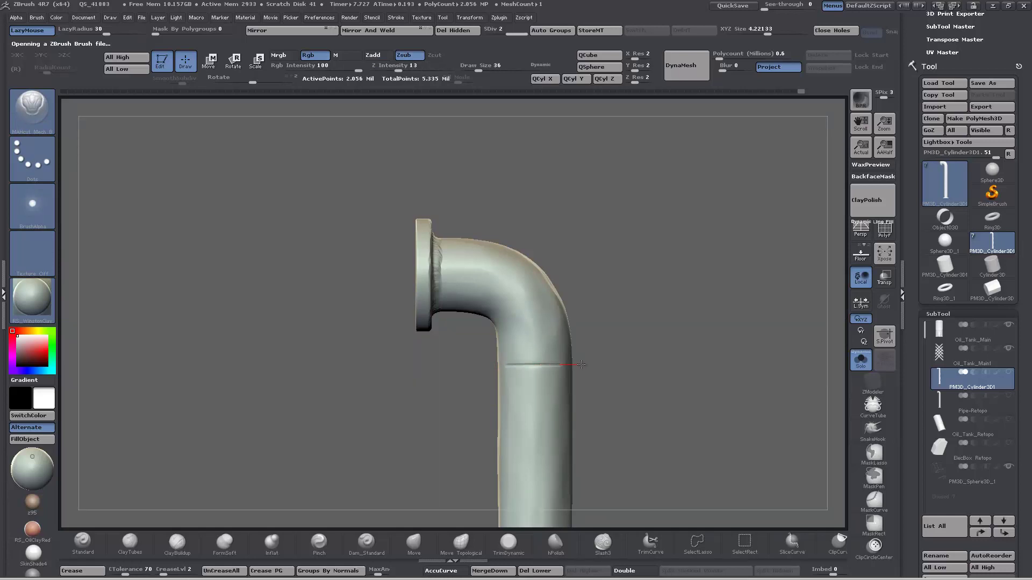
- Try horizontal cuts across the shaft just below the elbow with different brush and stroke settings, and undo them
left_click_drag(581, 364, 515, 371)
key("ctrl+z")
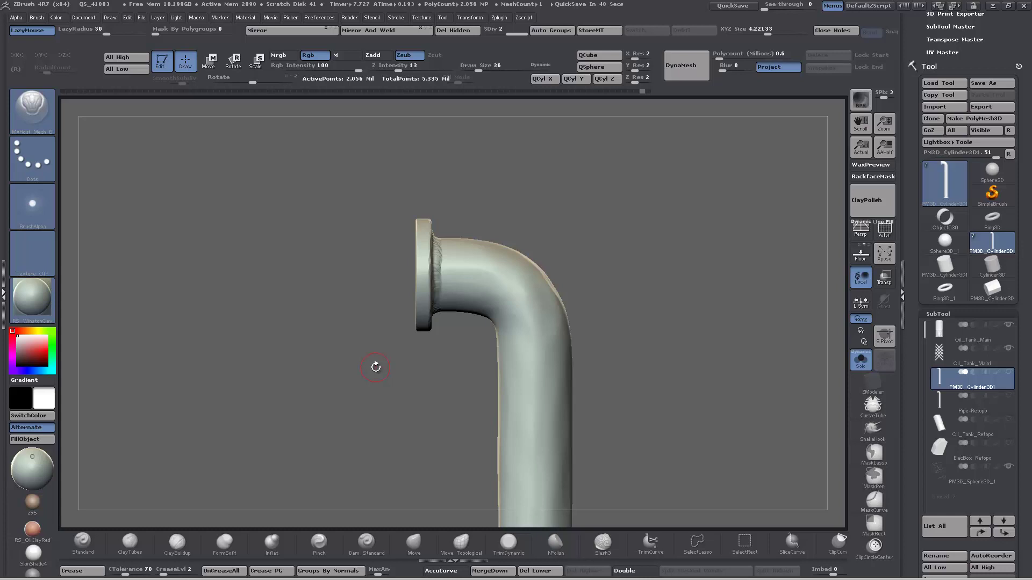
mouse_move(340, 396)
left_mouse_down("alt")
mouse_move(342, 417)
mouse_move(653, 399)
mouse_move(634, 376)
left_mouse_up("alt")
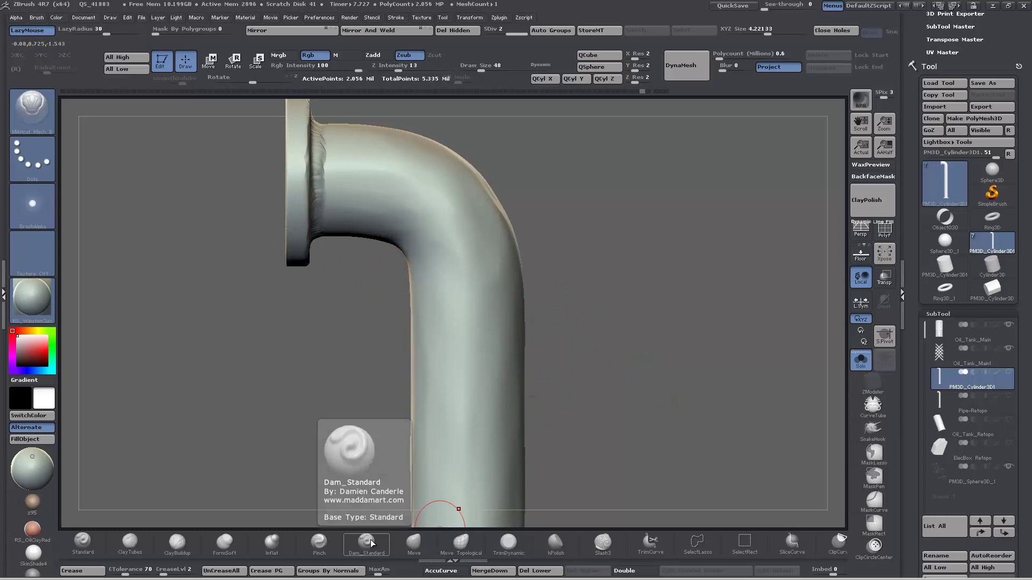
left_click_drag(629, 375, 634, 391, "alt")
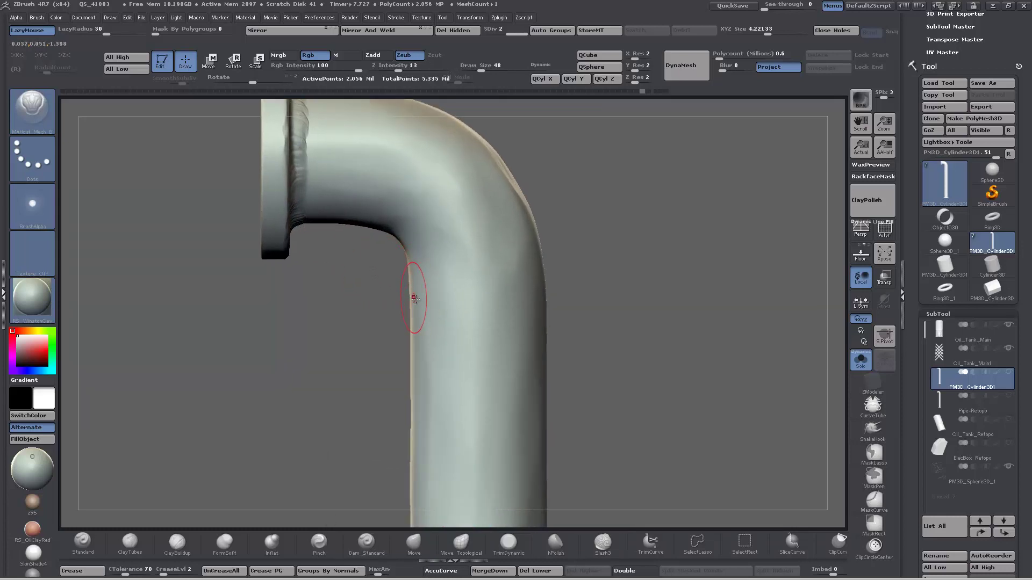
mouse_move(422, 298)
left_mouse_down()
mouse_move(554, 296)
mouse_move(659, 417)
mouse_move(702, 449)
mouse_move(646, 355)
left_mouse_up()
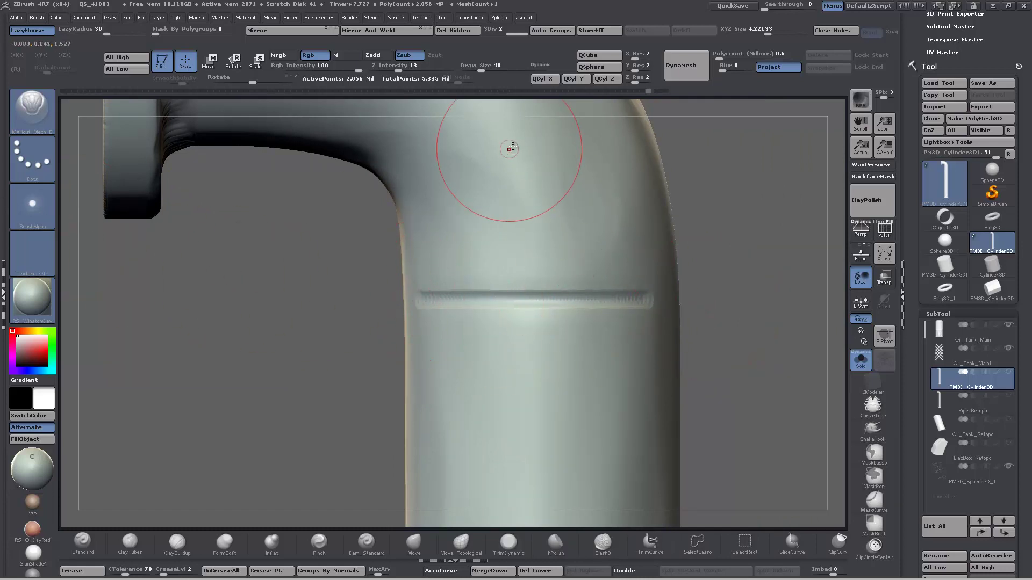
left_click(395, 17)
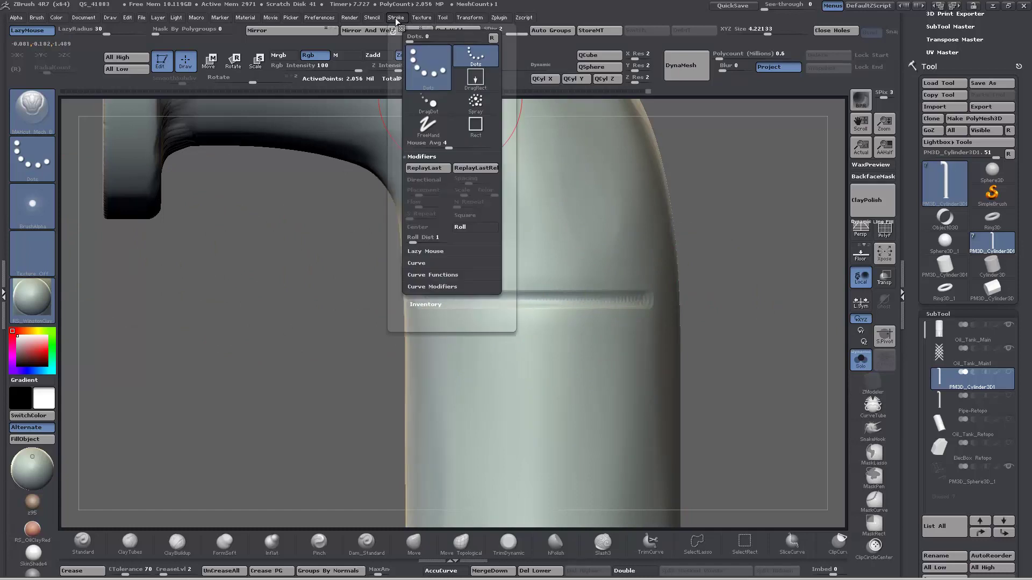
left_click(417, 241)
left_click_drag(441, 349, 668, 350)
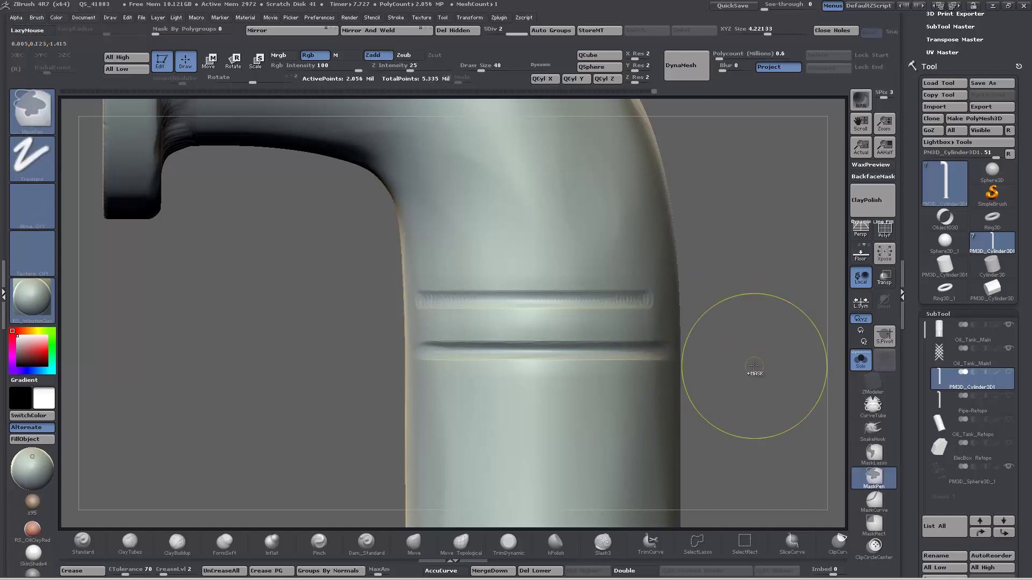
key("ctrl+z")
left_click_drag(741, 355, 732, 323)
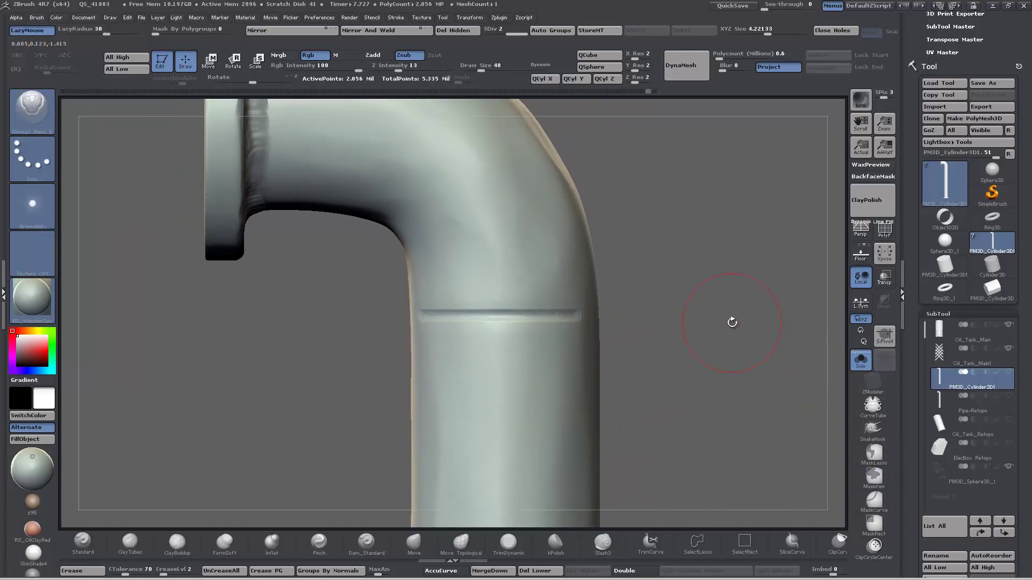
key("ctrl")
key("ctrl+z")
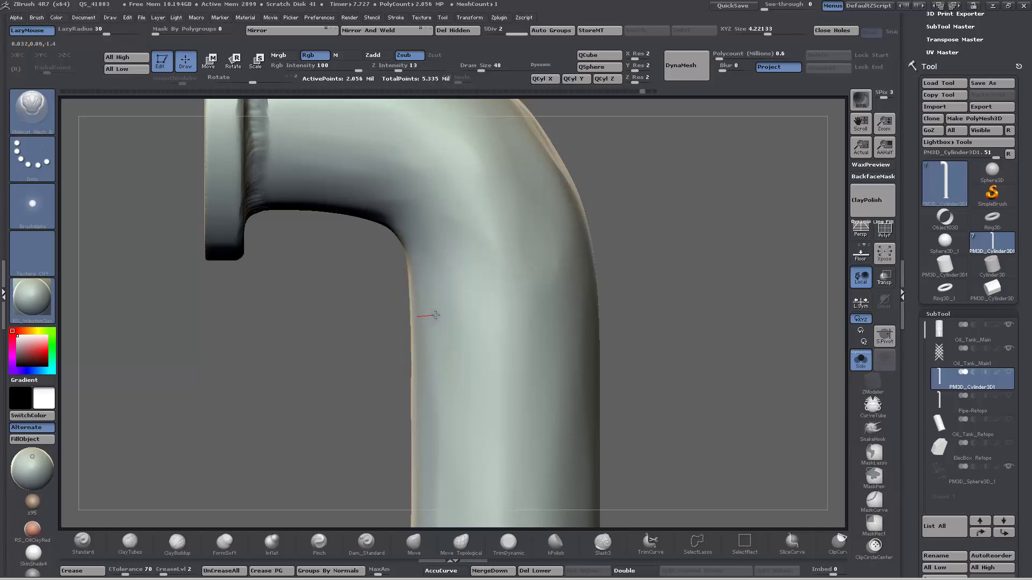
- Cut a continuous horizontal seam around all four sides of the shaft just below the elbow with MAHcut Mech B at draw size 48
left_click_drag(446, 317, 614, 316)
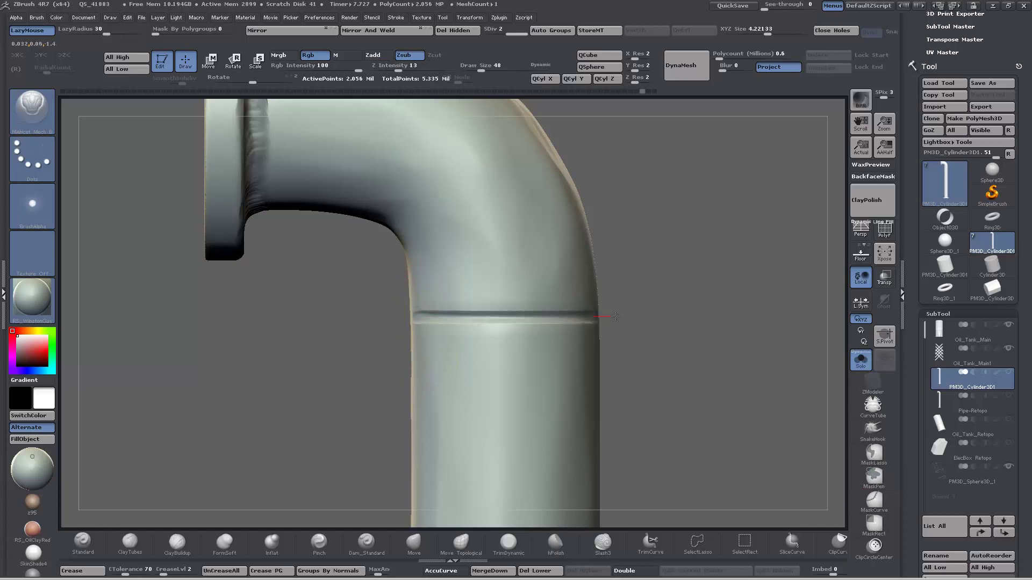
left_click_drag(666, 365, 623, 364)
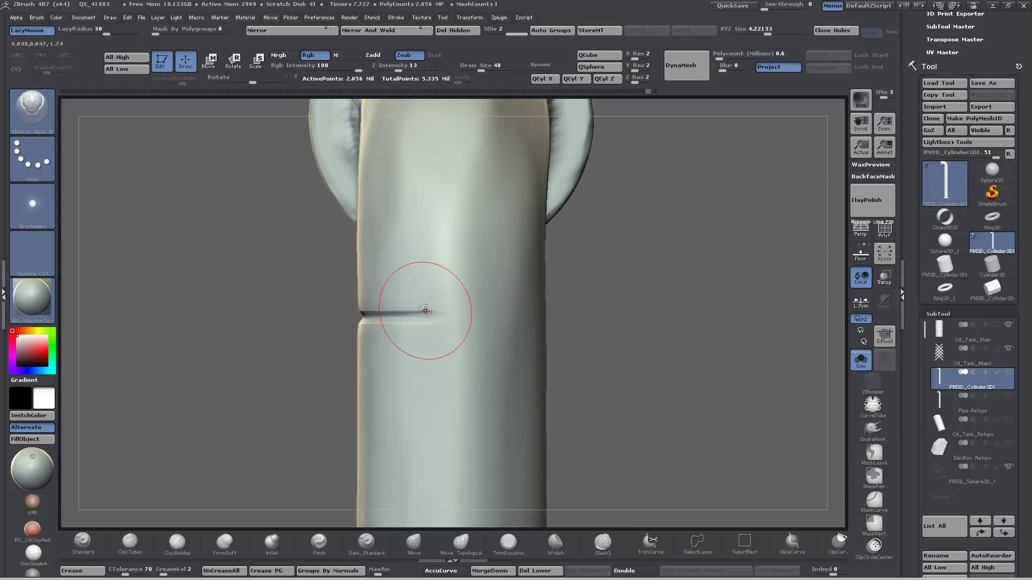
left_click_drag(426, 317, 541, 318)
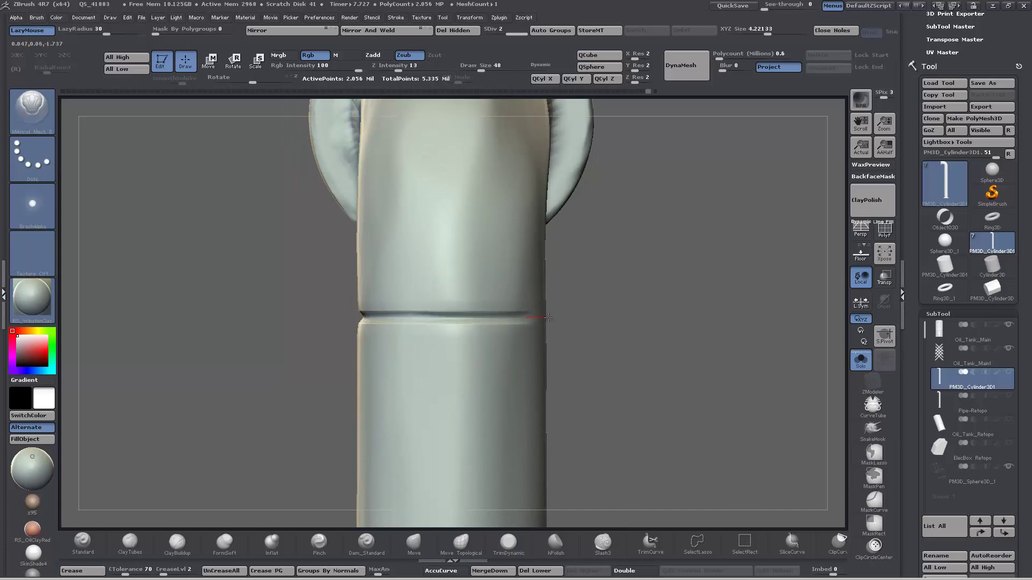
left_click_drag(663, 352, 516, 349, "shift")
left_click_drag(457, 321, 611, 314)
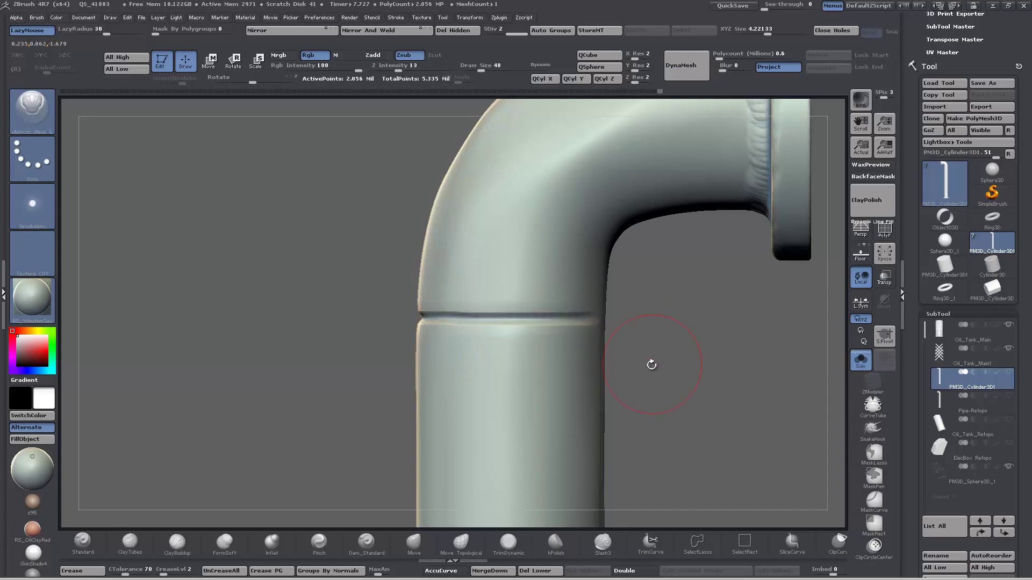
left_click_drag(651, 365, 538, 360, "shift")
left_click_drag(477, 317, 583, 317)
left_click_drag(712, 405, 685, 297, "alt")
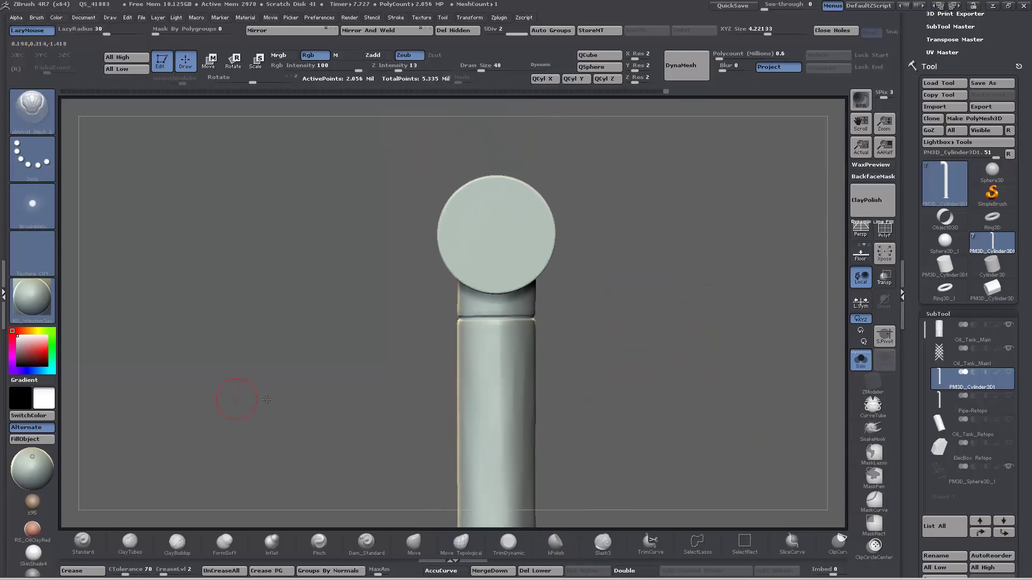
- Cut a continuous seam around the pipe's horizontal section between the elbow and the upper flange's weld
left_click_drag(266, 400, 386, 399)
left_click_drag(559, 312, 574, 410, "alt")
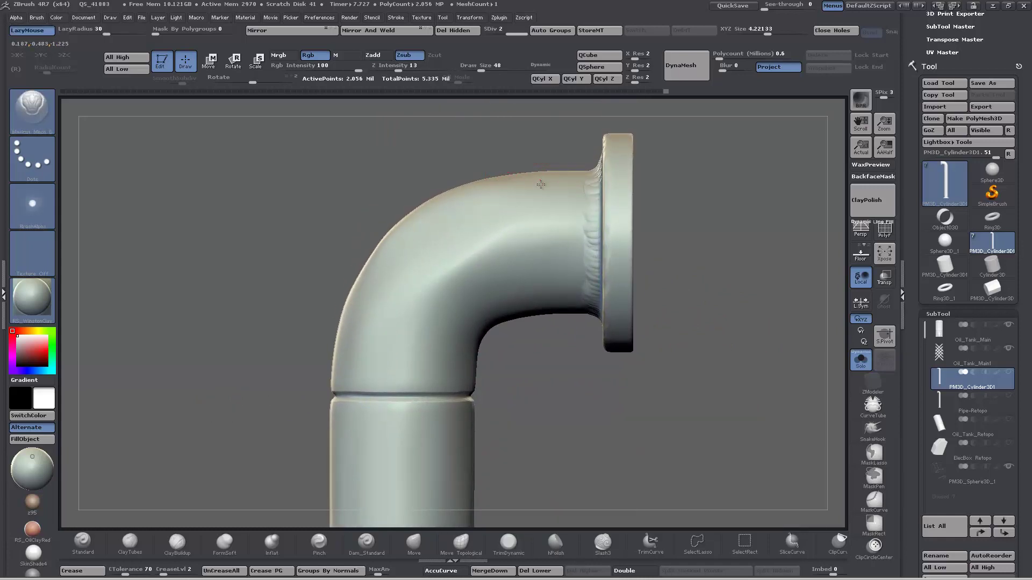
left_click_drag(540, 221, 549, 310)
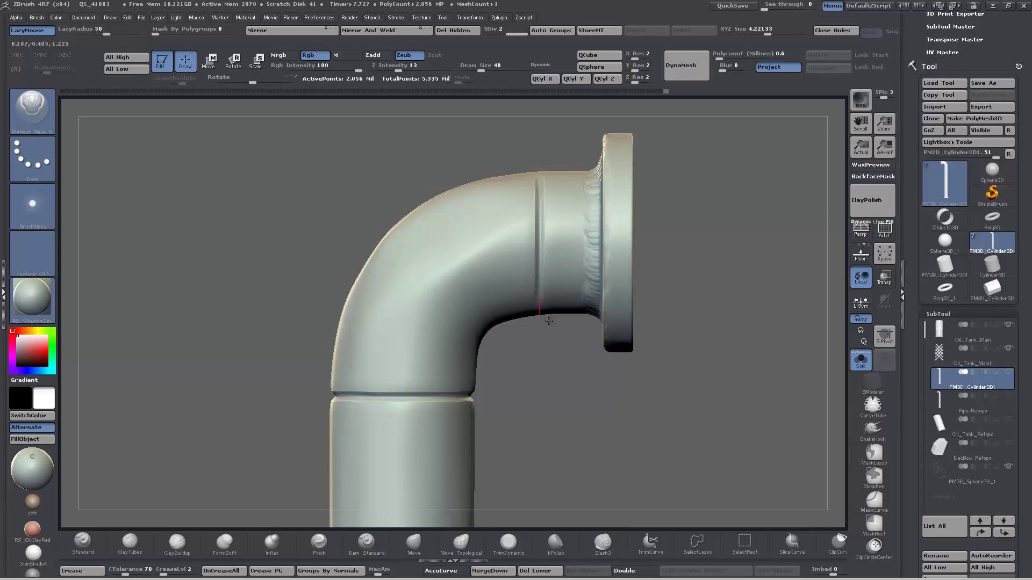
left_click_drag(518, 389, 540, 178)
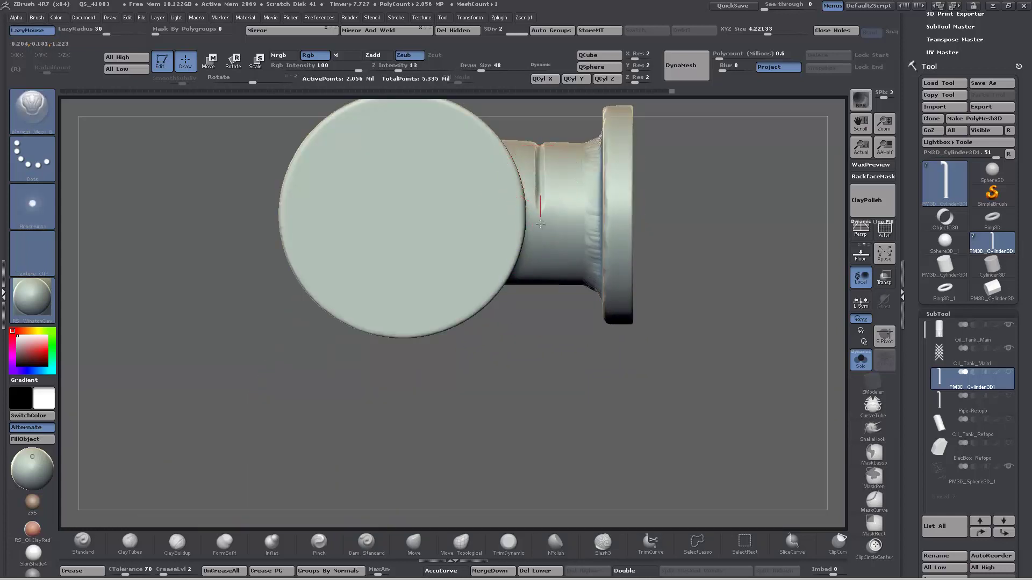
left_click_drag(537, 338, 534, 228)
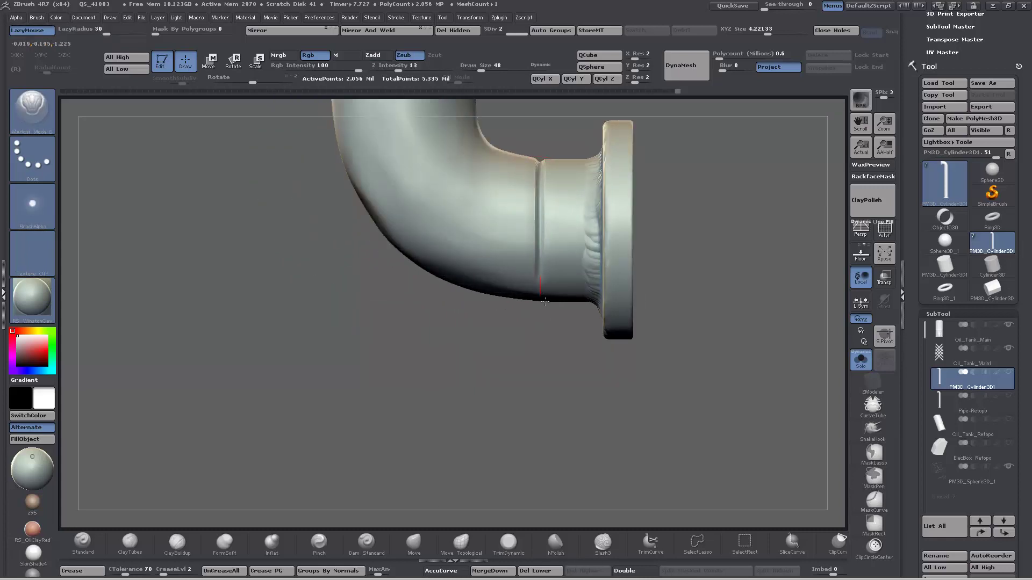
left_click_drag(525, 384, 532, 242)
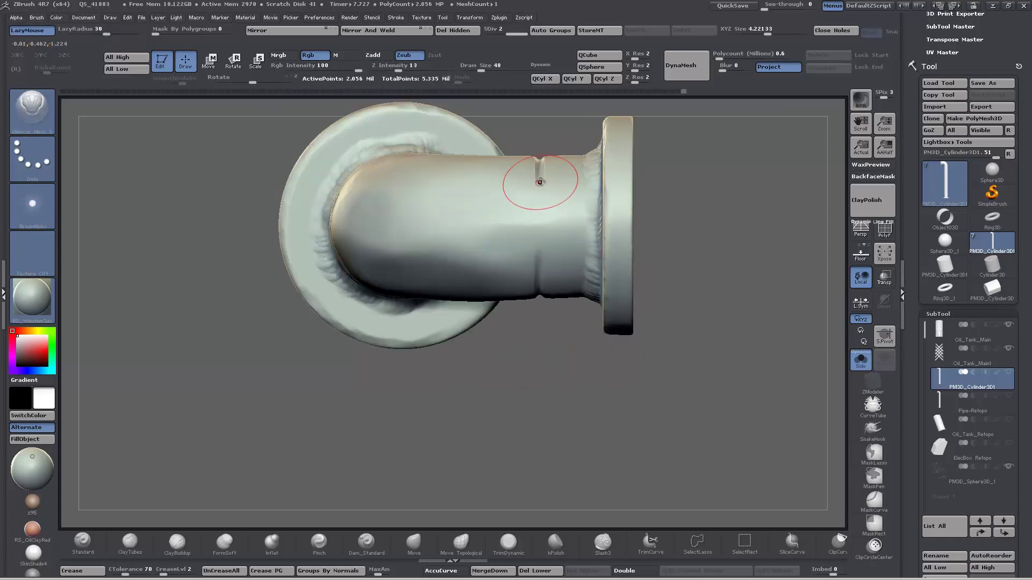
left_click_drag(540, 177, 540, 251)
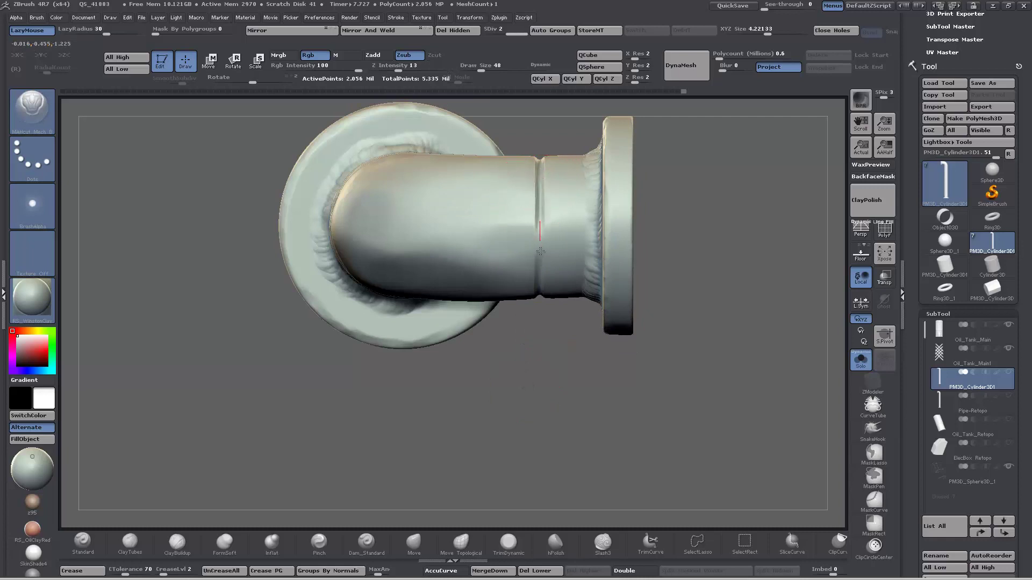
- Switch to the WeldingBrush for adding weld beads along the pipe's cut seams
left_click_drag(548, 406, 548, 354, "alt")
left_click_drag(549, 359, 579, 383)
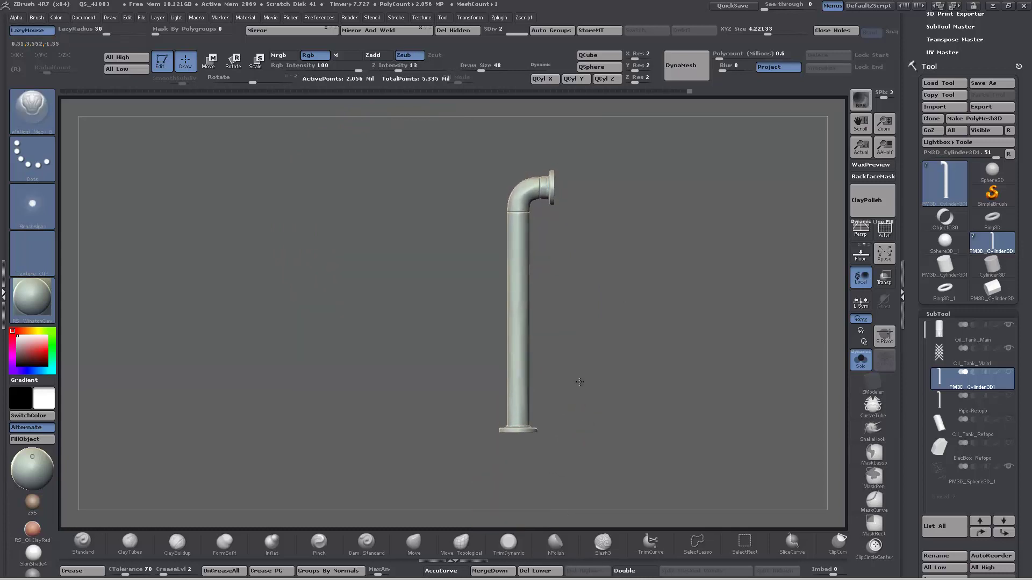
left_click_drag(565, 416, 559, 387, "alt")
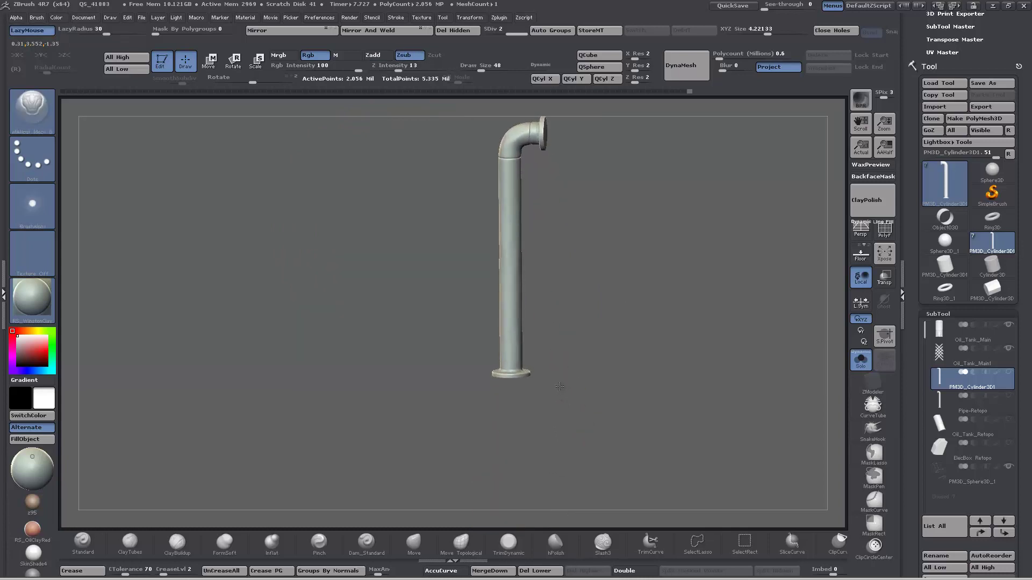
left_click_drag(557, 329, 558, 351, "alt")
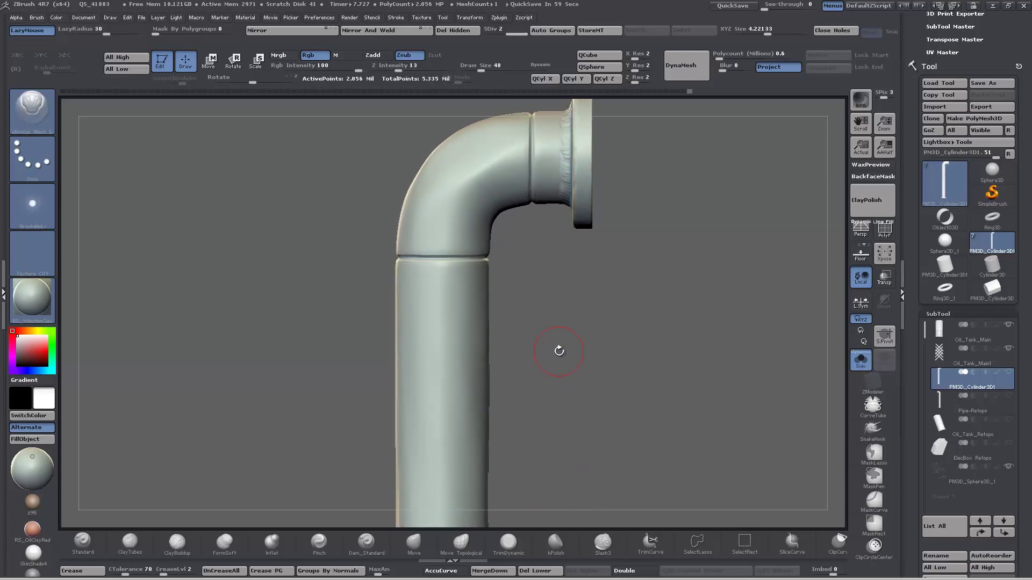
left_click(4, 287)
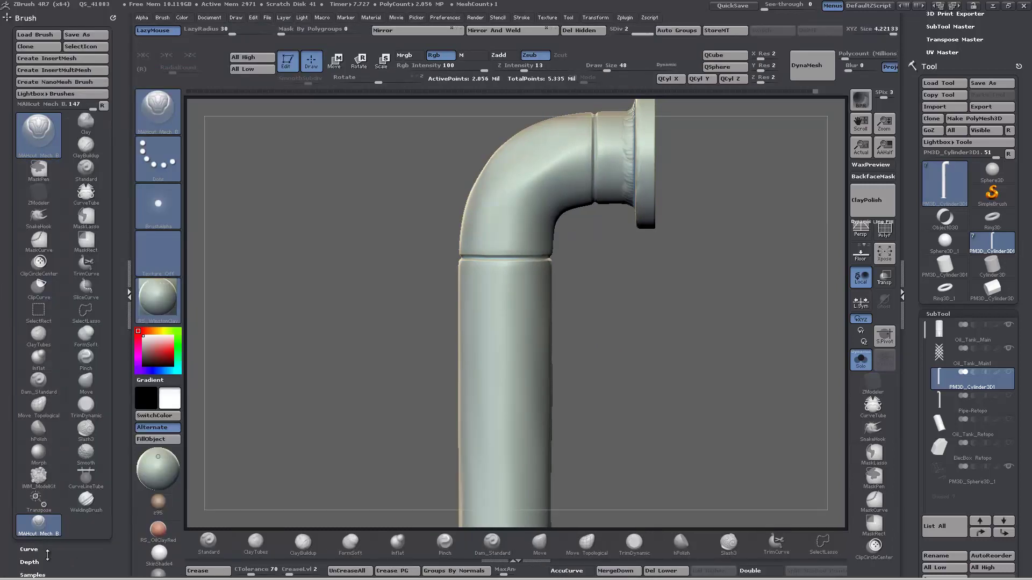
left_click(86, 500)
left_click(128, 290)
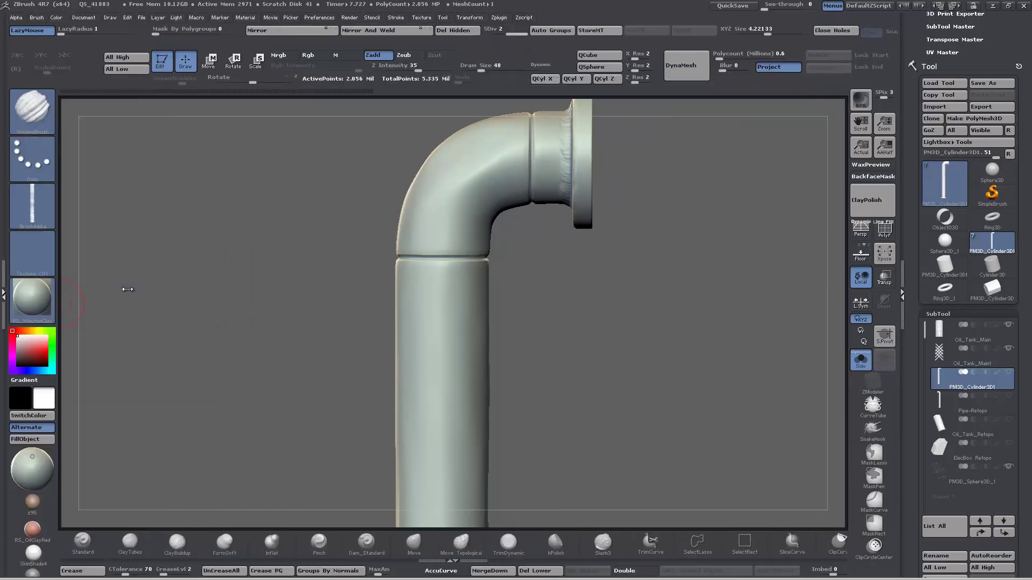
- Lay a weld bead around the pipe just above the lower elbow seam with the WeldingBrush at draw size 36
mouse_move(308, 296)
left_mouse_down()
mouse_move(306, 323)
mouse_move(397, 258)
left_mouse_up()
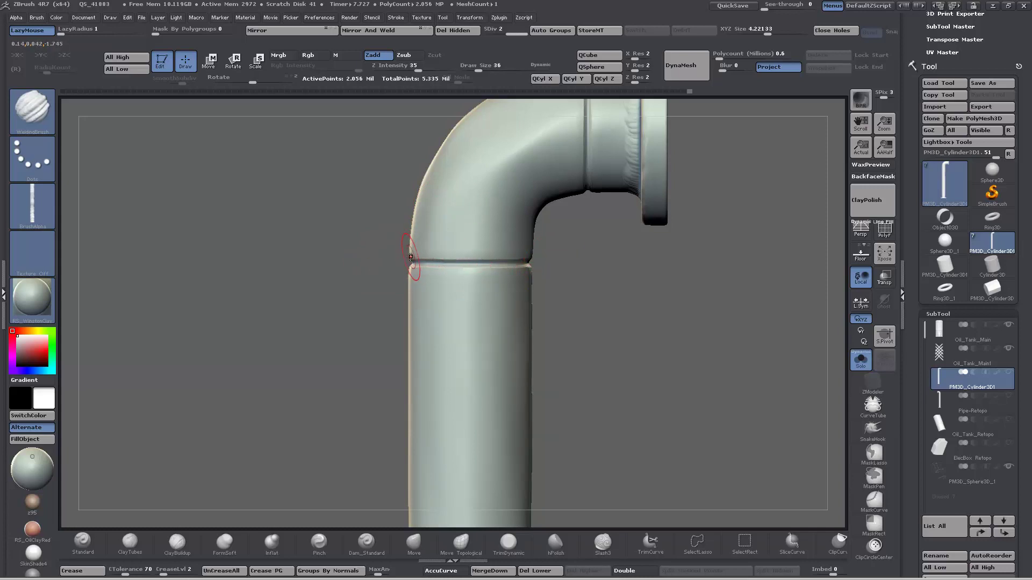
left_click_drag(451, 256, 480, 256)
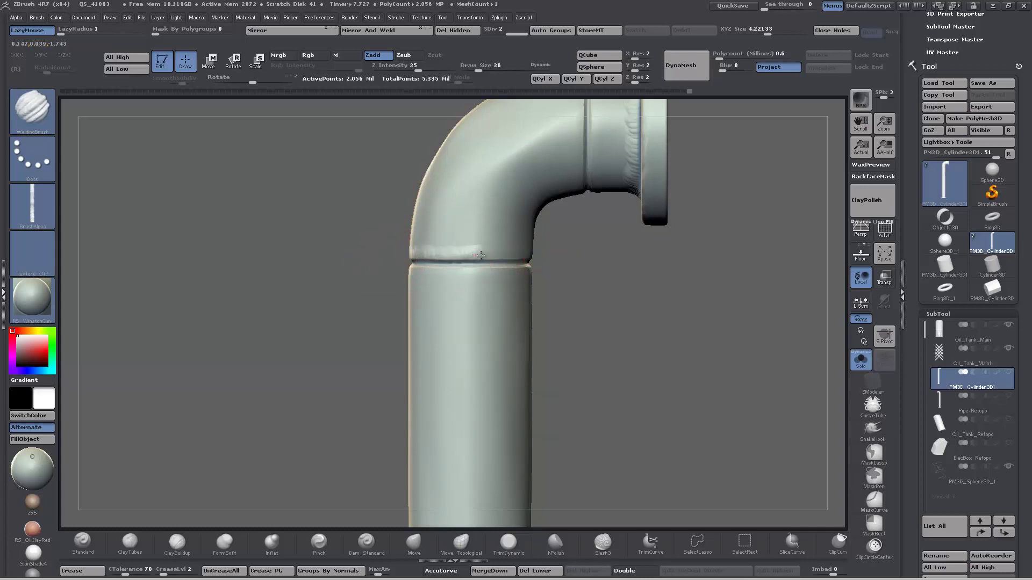
mouse_move(572, 269)
left_mouse_down()
mouse_move(553, 320)
mouse_move(525, 323)
left_mouse_up()
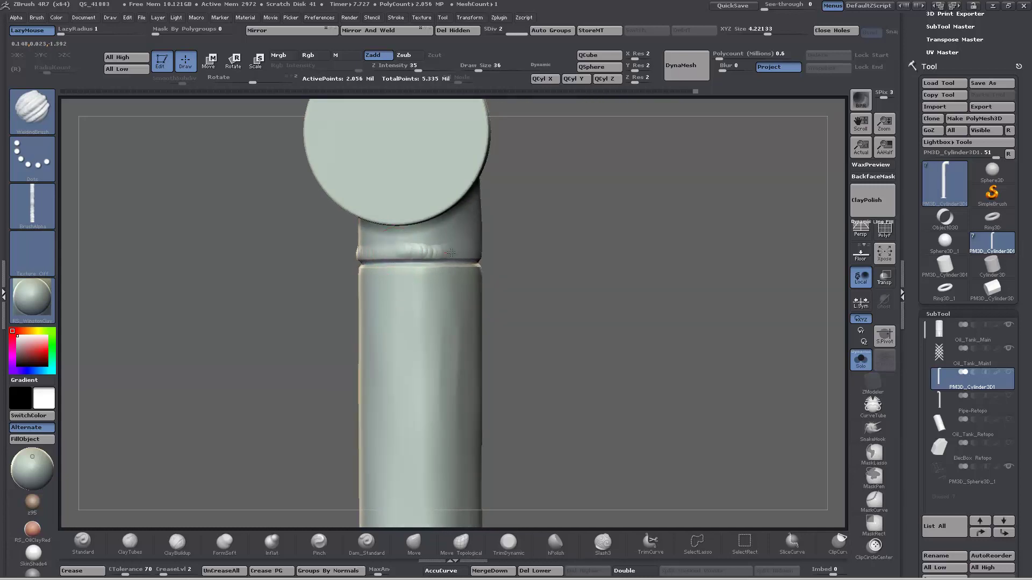
left_click_drag(525, 285, 473, 292)
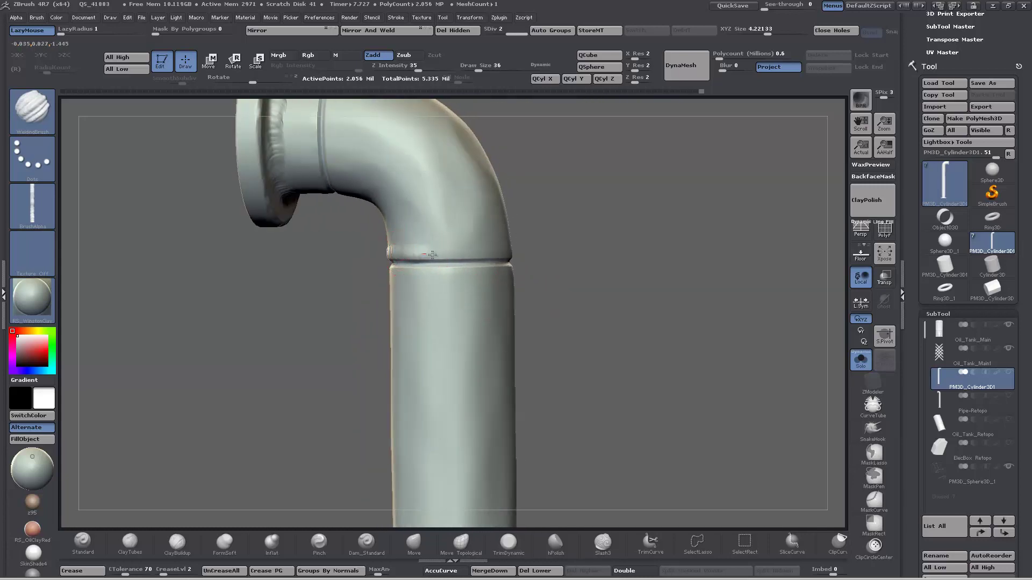
left_click_drag(495, 253, 431, 279)
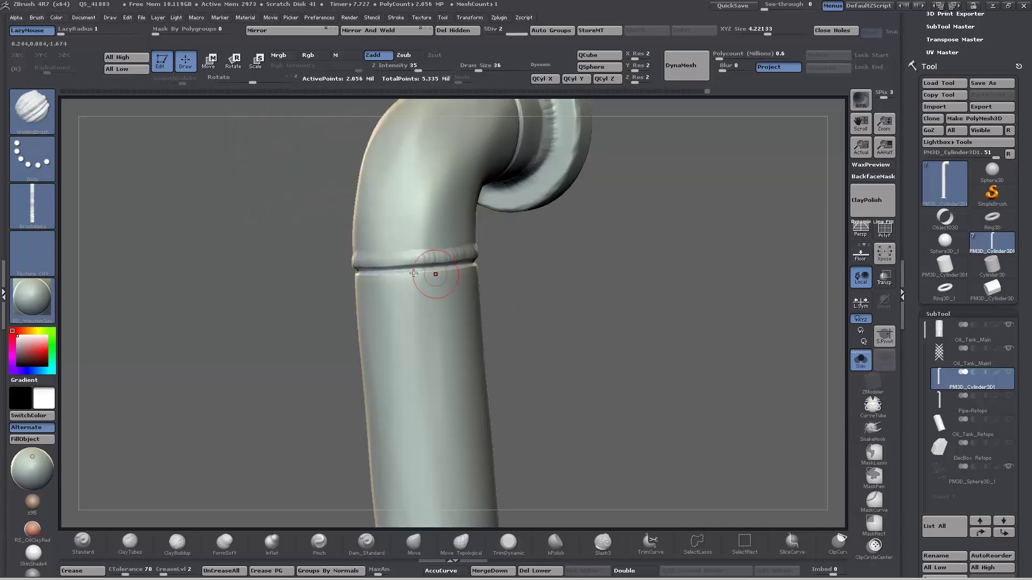
- Lay a weld bead around the pipe on the elbow side of the seam near the upper flange
mouse_move(565, 350)
left_mouse_down()
mouse_move(428, 339)
mouse_move(466, 303)
mouse_move(498, 301)
mouse_move(516, 371)
mouse_move(582, 313)
mouse_move(577, 328)
left_mouse_up()
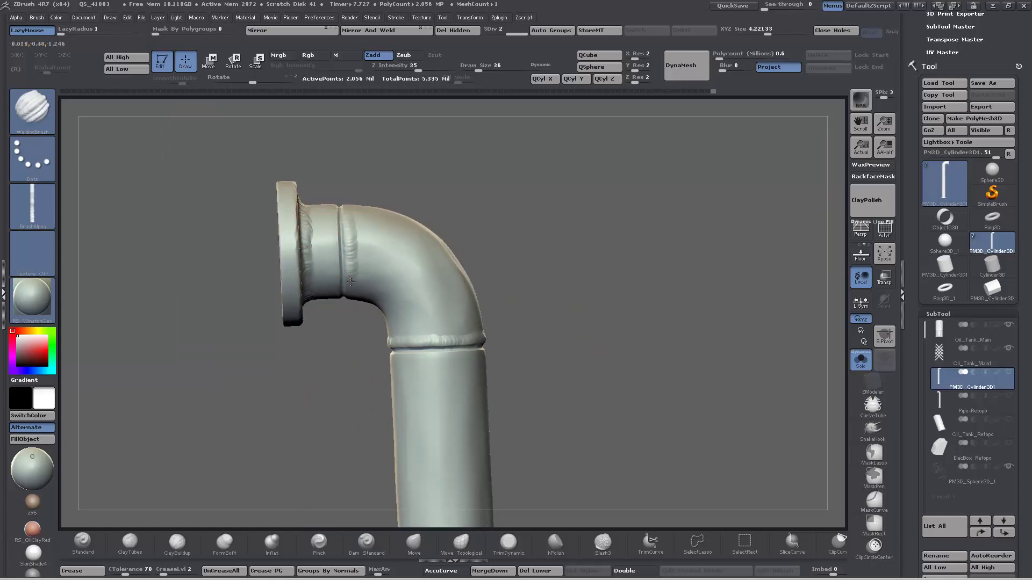
left_click_drag(343, 353, 348, 232)
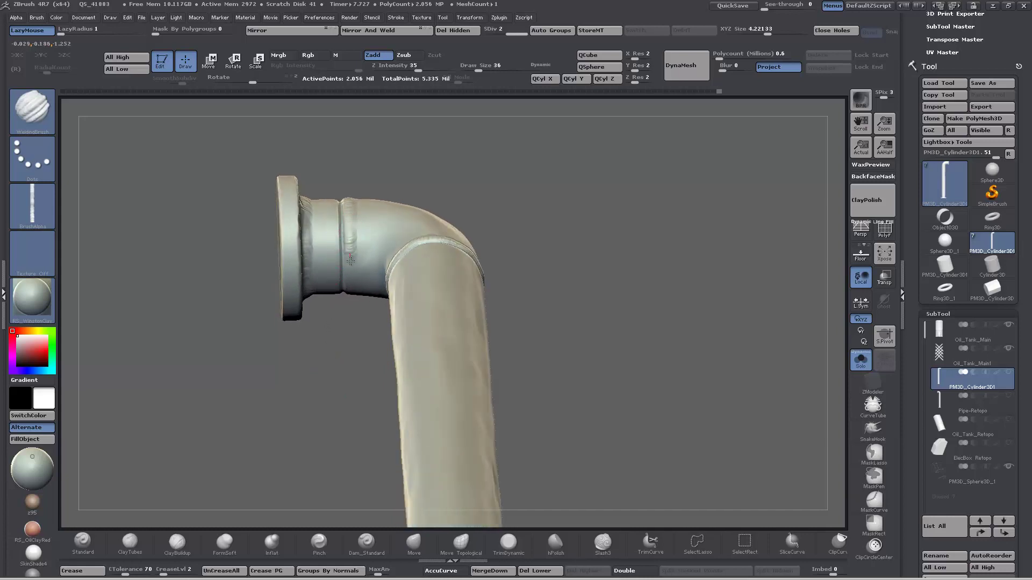
left_click_drag(335, 379, 340, 260)
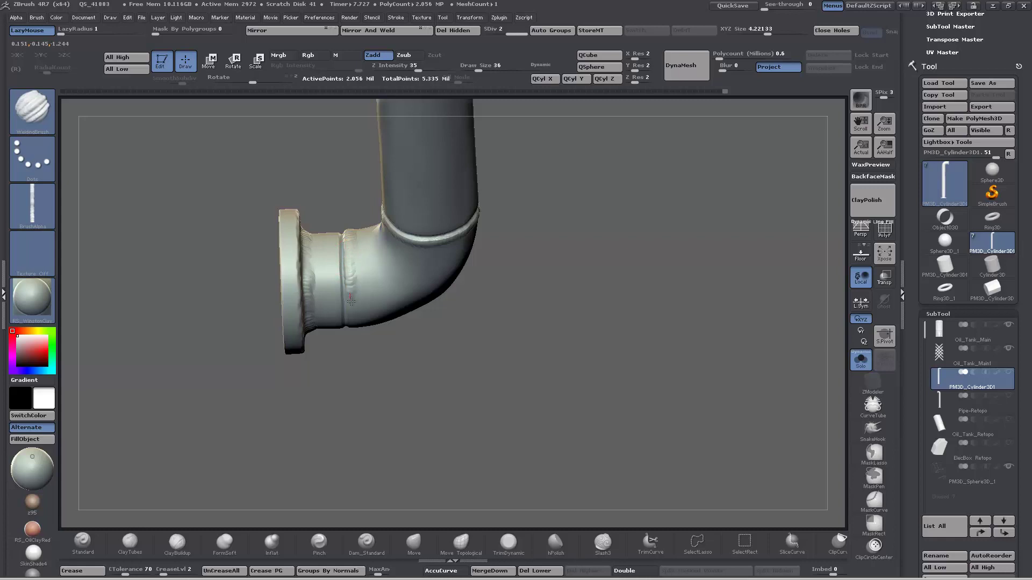
left_click_drag(351, 302, 351, 273)
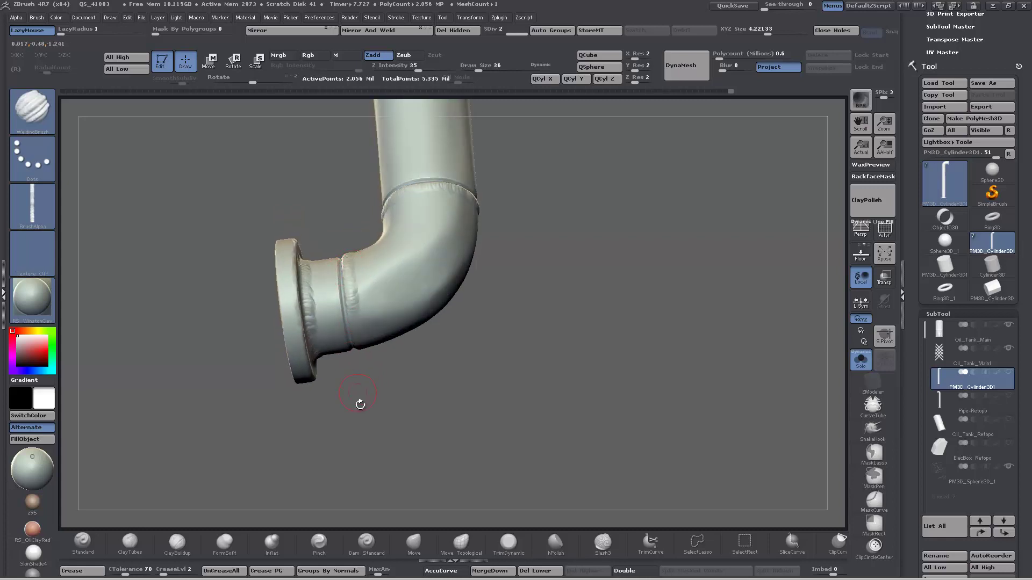
left_click_drag(360, 404, 341, 262)
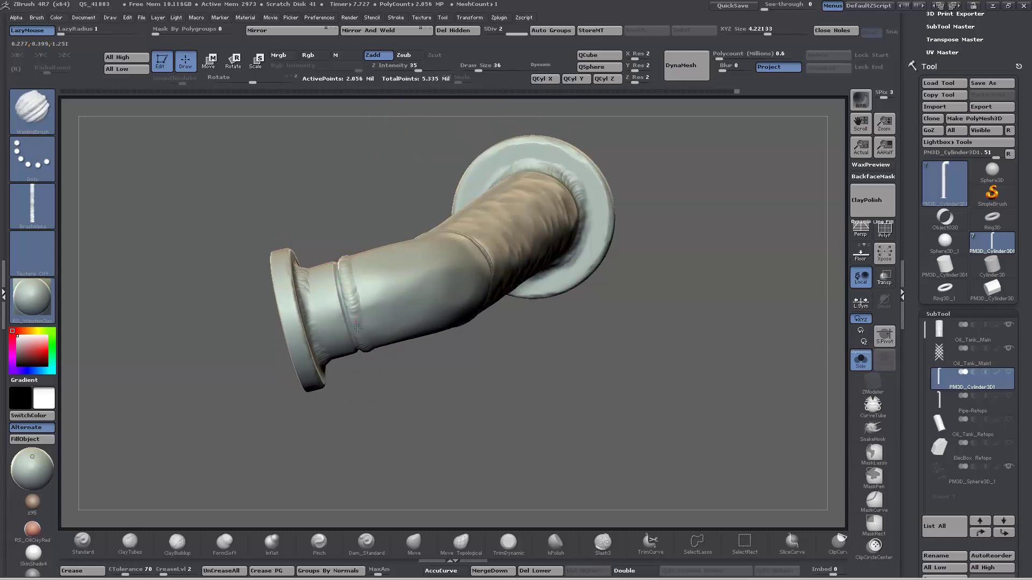
- Smooth the elbow surface between the two weld beads with the Smooth brush
left_click_drag(453, 417, 463, 280)
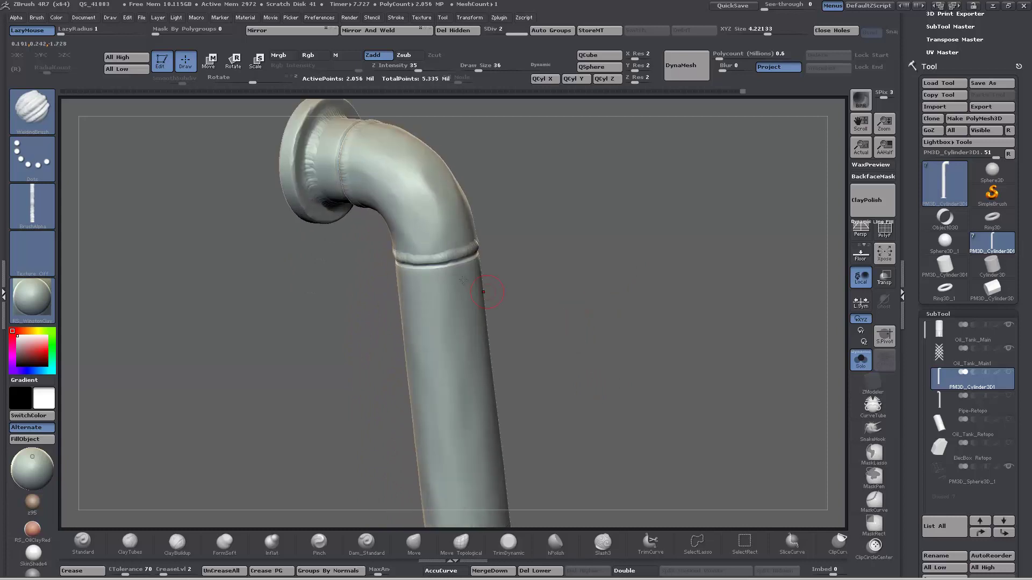
key("shift")
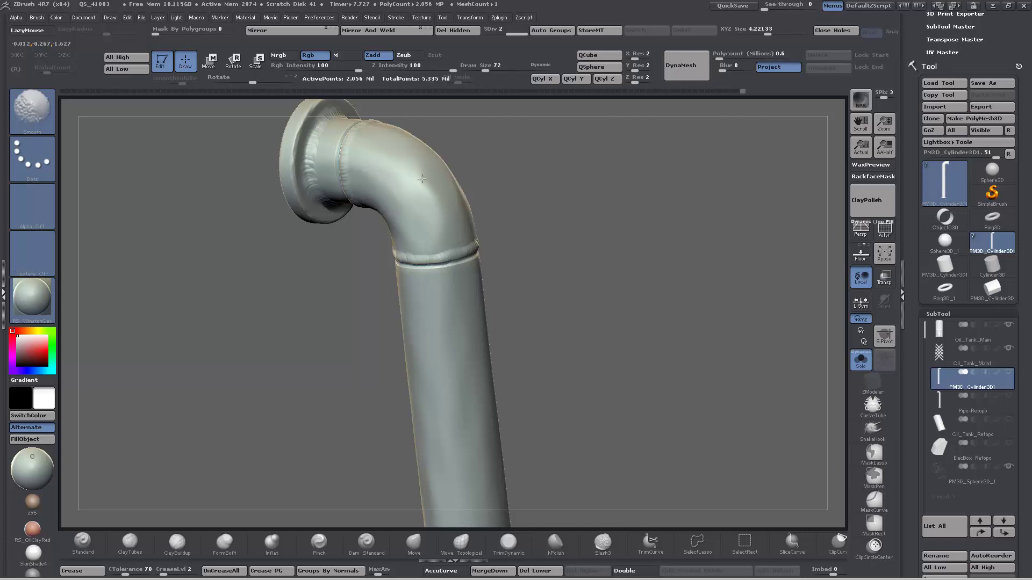
mouse_move(605, 349)
left_mouse_down()
mouse_move(561, 150)
mouse_move(575, 296)
mouse_move(557, 325)
mouse_move(543, 322)
mouse_move(567, 435)
mouse_move(578, 293)
mouse_move(615, 278)
left_mouse_up()
key("ctrl")
key("shift")
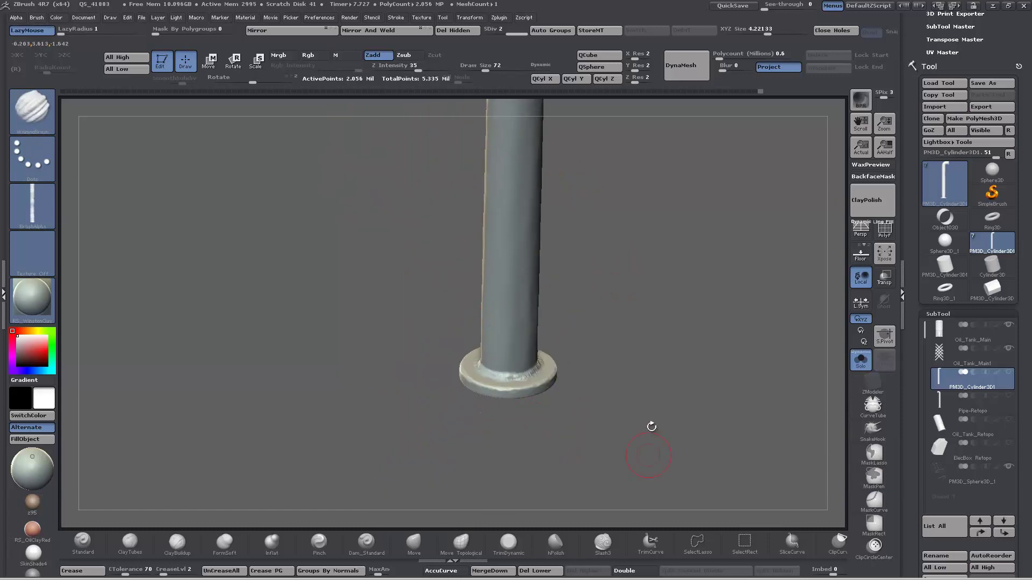
- Switch to the IMM_ModelKit brush and choose the Fasteners_17 hex bolt for the base flange
left_click_drag(651, 426, 647, 283)
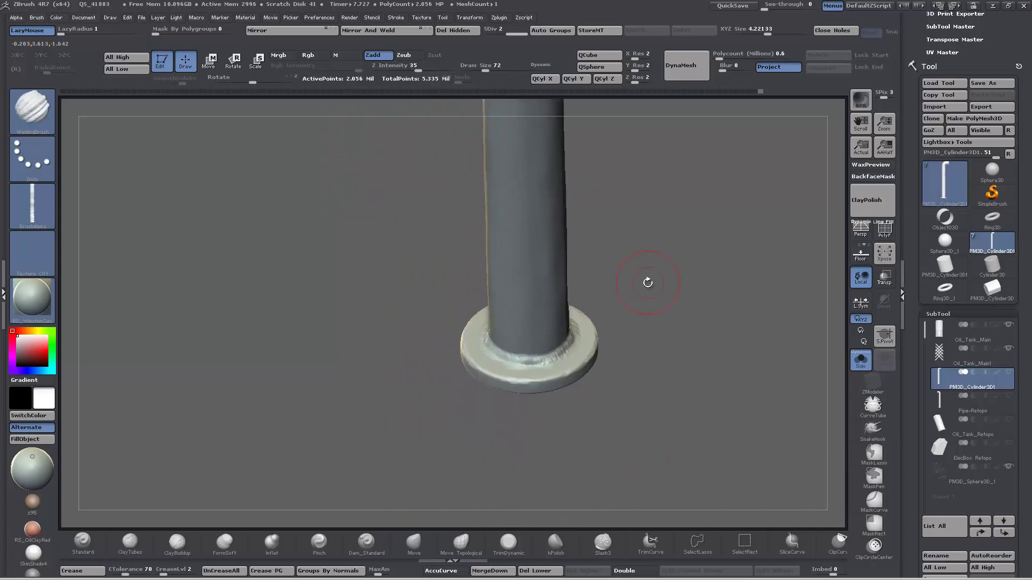
key("b")
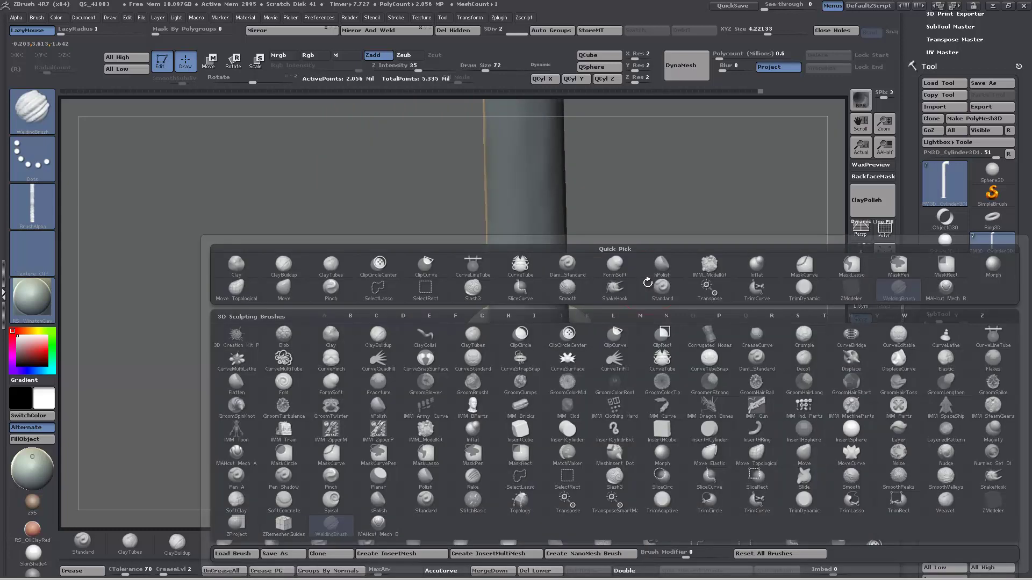
key("i")
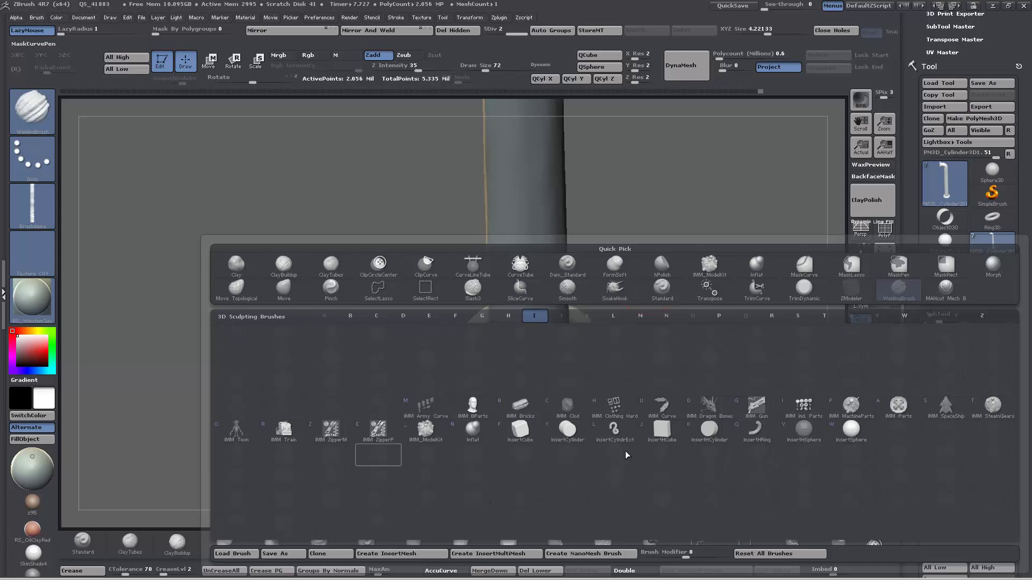
left_click(421, 431)
key("m")
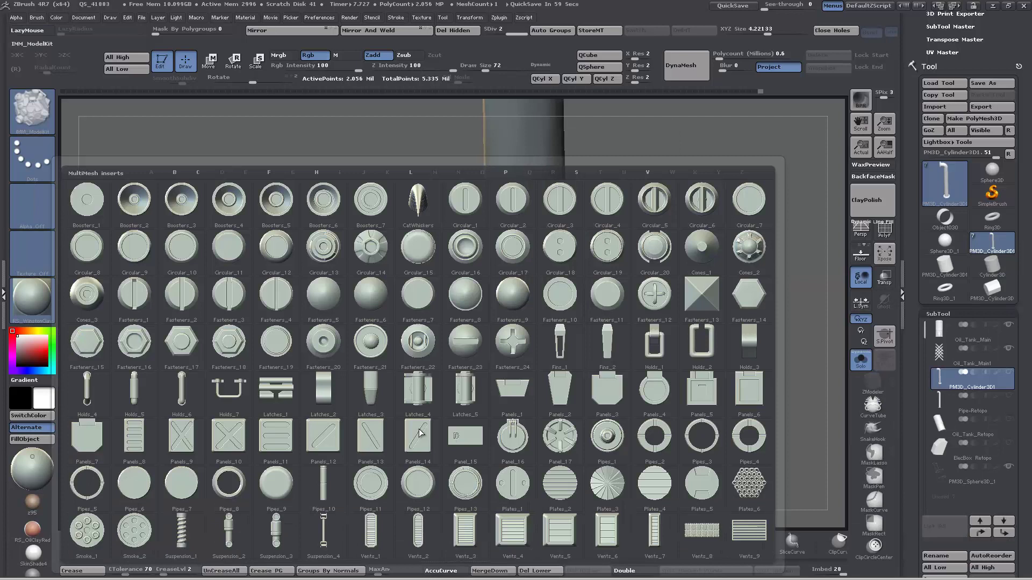
mouse_move(420, 433)
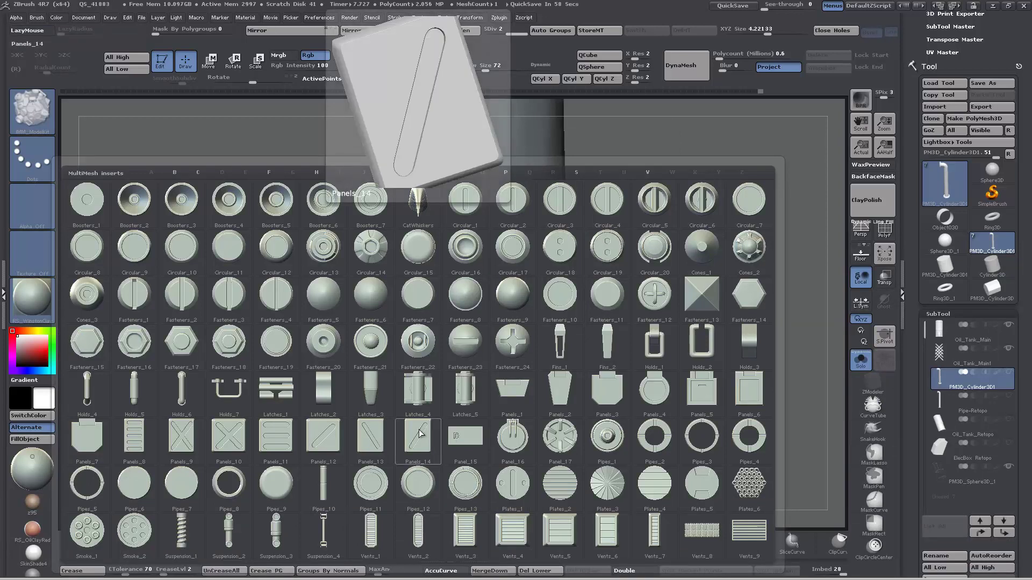
mouse_move(427, 408)
mouse_move(391, 395)
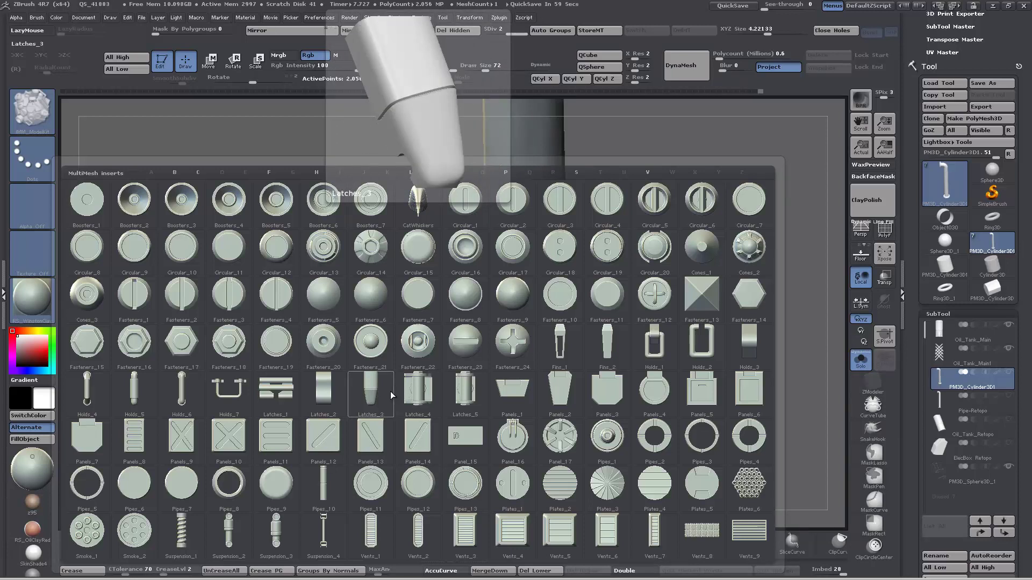
mouse_move(190, 342)
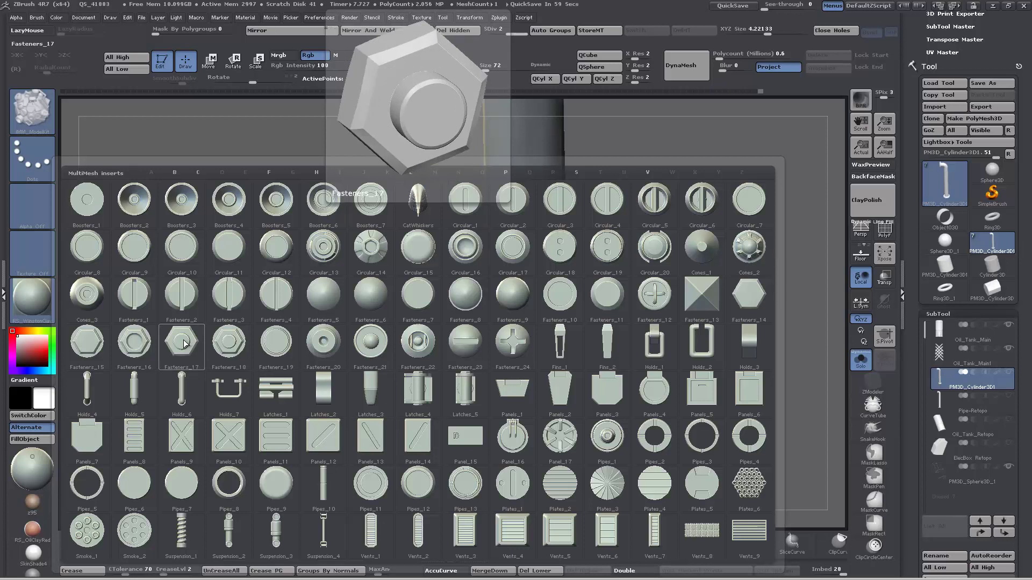
left_click(184, 344)
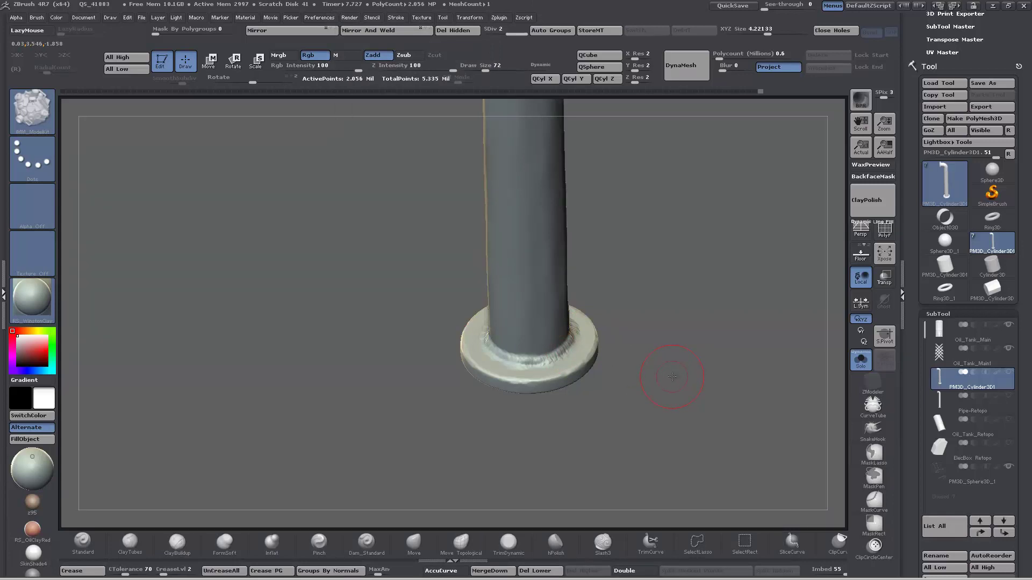
- Set the draw size to 19 and insert the first hex bolt on the base flange beside the pipe
left_click_drag(672, 376, 678, 394)
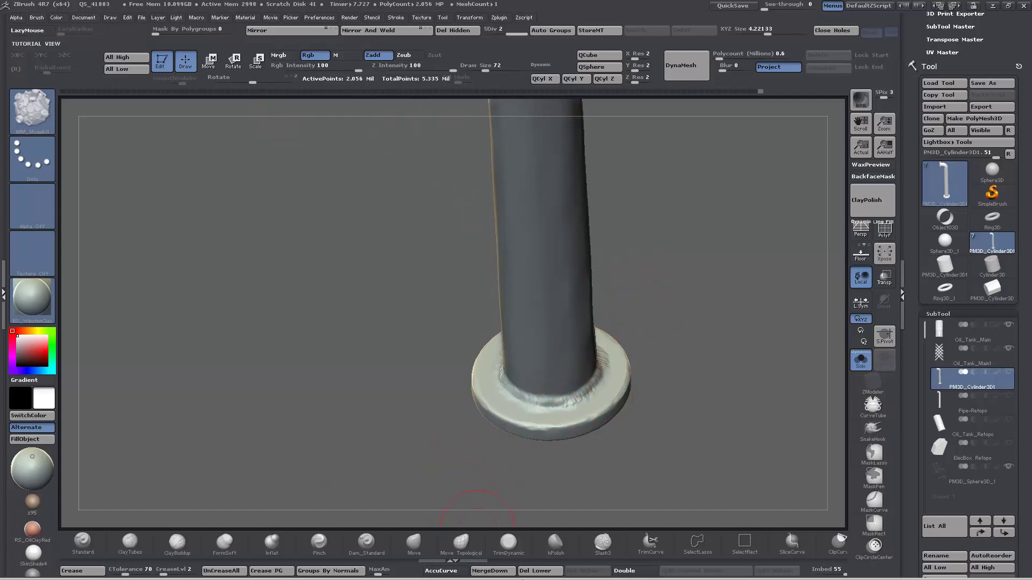
left_click(546, 572)
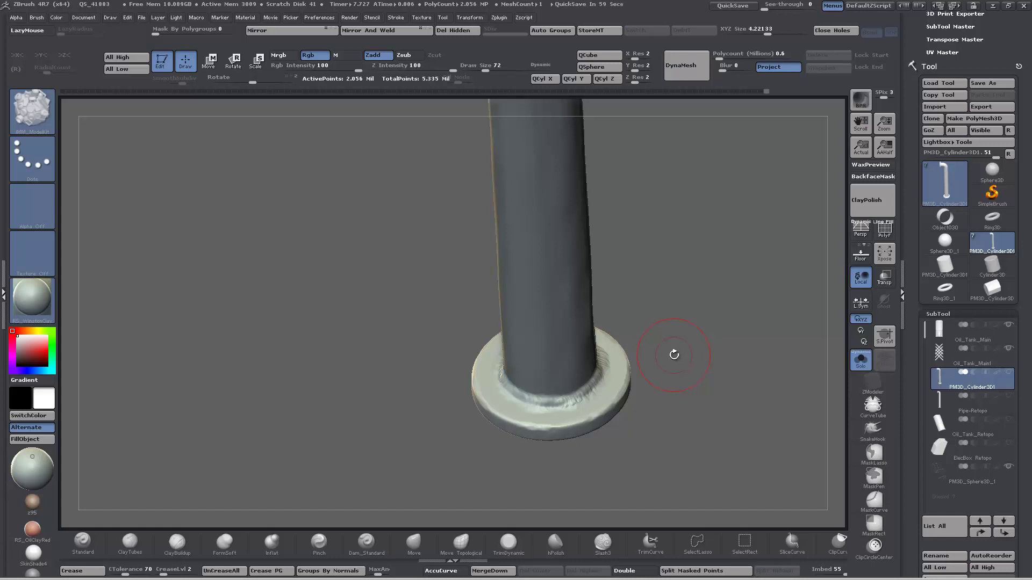
key("space")
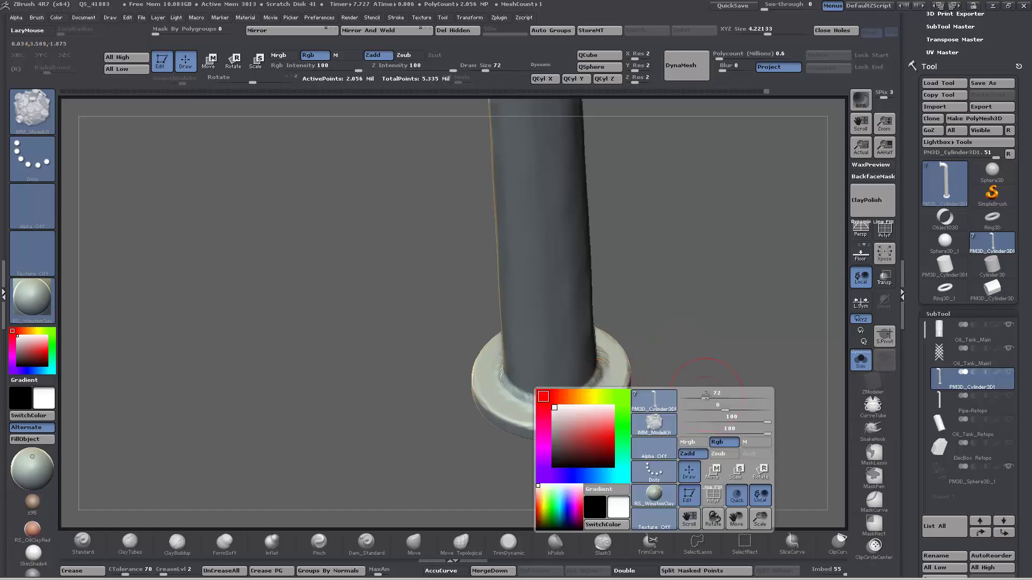
left_click_drag(704, 396, 701, 400)
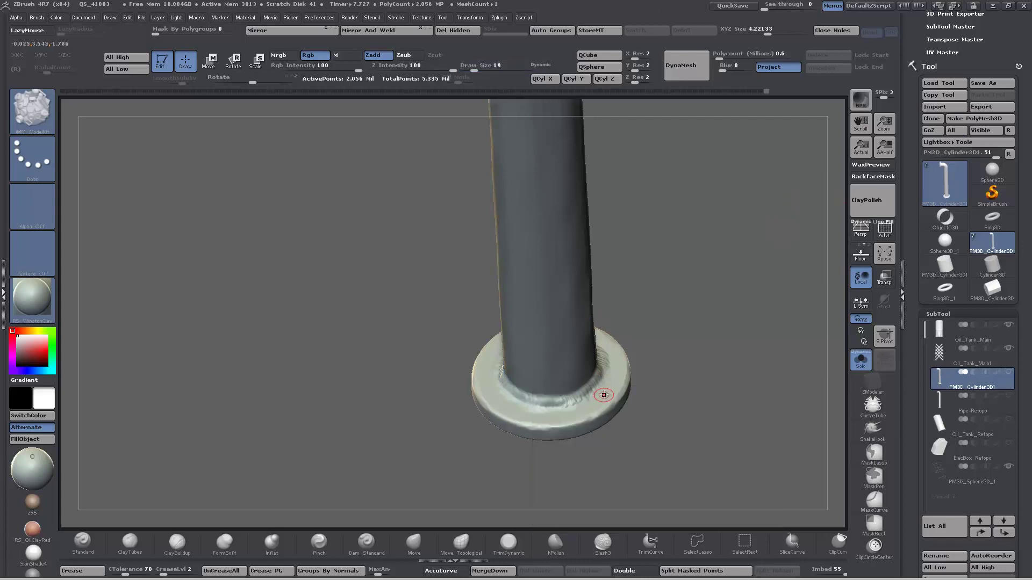
left_click_drag(603, 393, 604, 390)
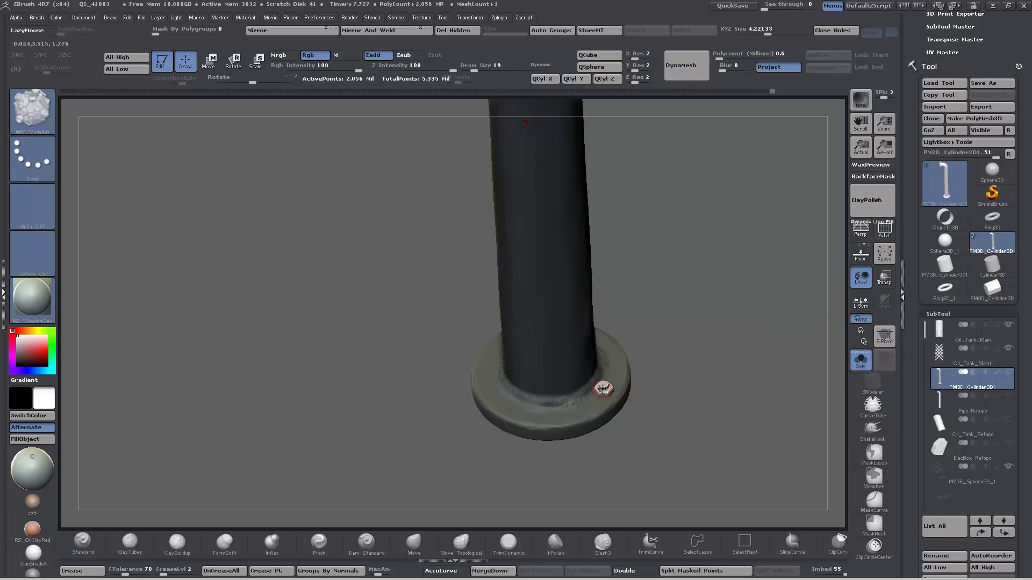
- Turn off Solo and insert three more hex bolts around the base flange, spacing them around the pipe
left_click(860, 361)
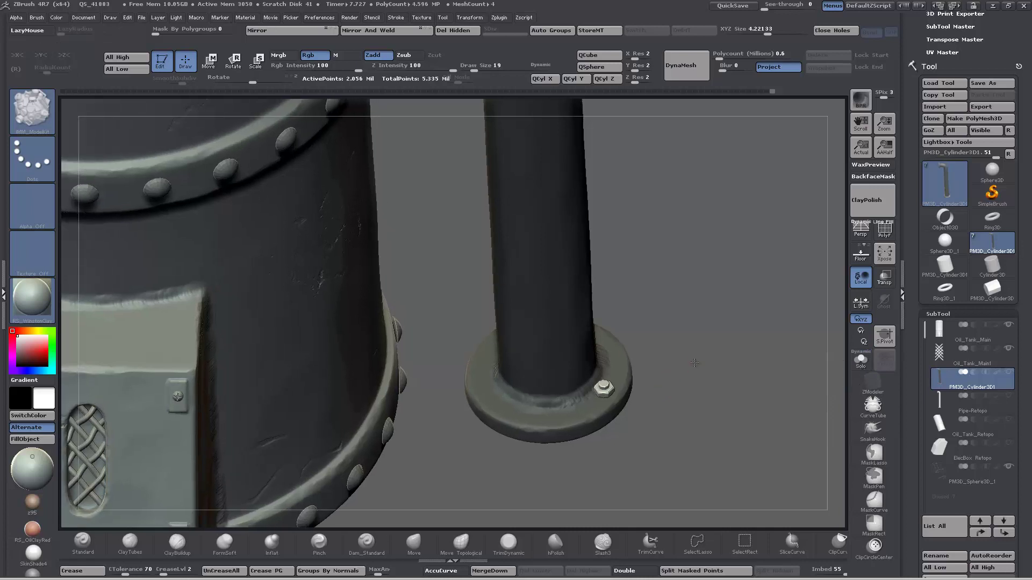
left_click_drag(695, 363, 591, 403)
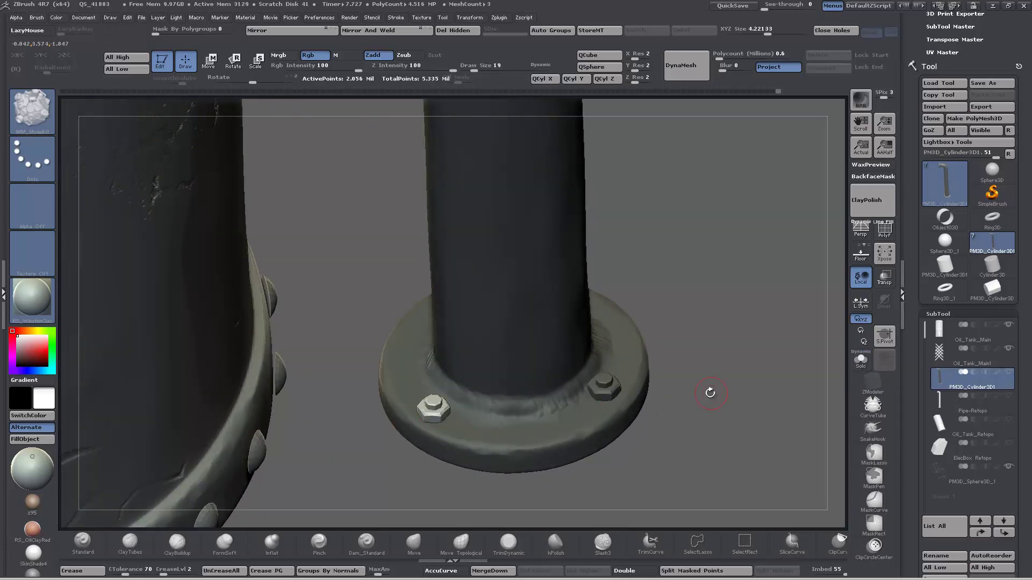
left_click_drag(709, 392, 707, 454)
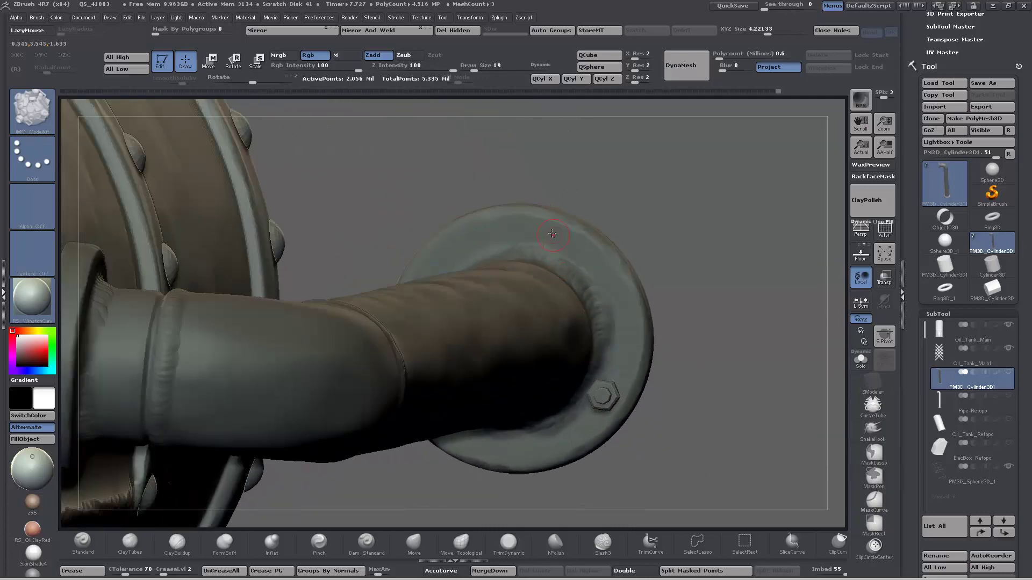
left_click_drag(554, 238, 564, 240)
left_click_drag(583, 145, 524, 169)
left_click_drag(417, 286, 425, 287)
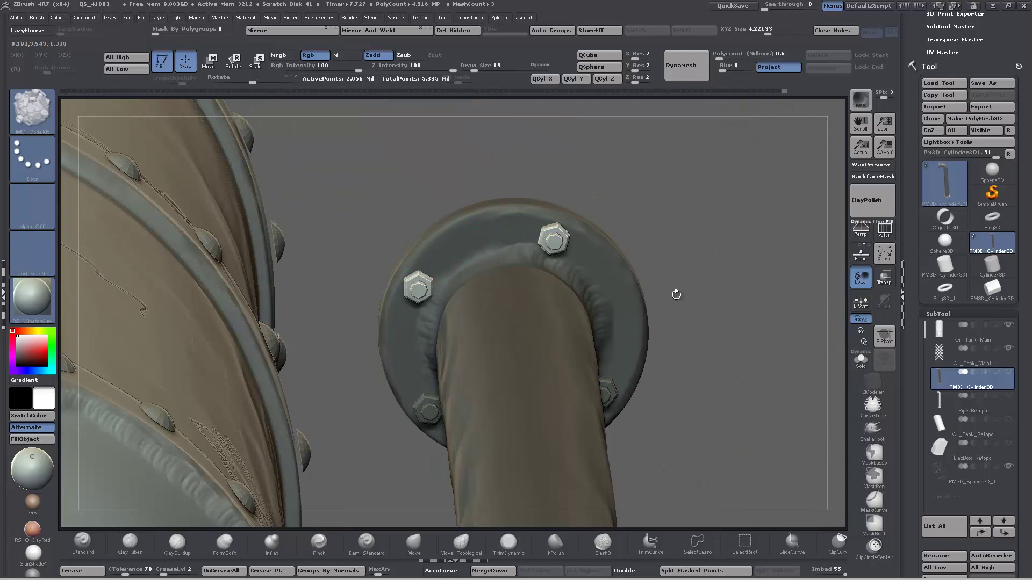
- Try a hex bolt on the upper pipe flange at draw size 19 and again at draw size 11
left_click_drag(721, 340, 520, 407)
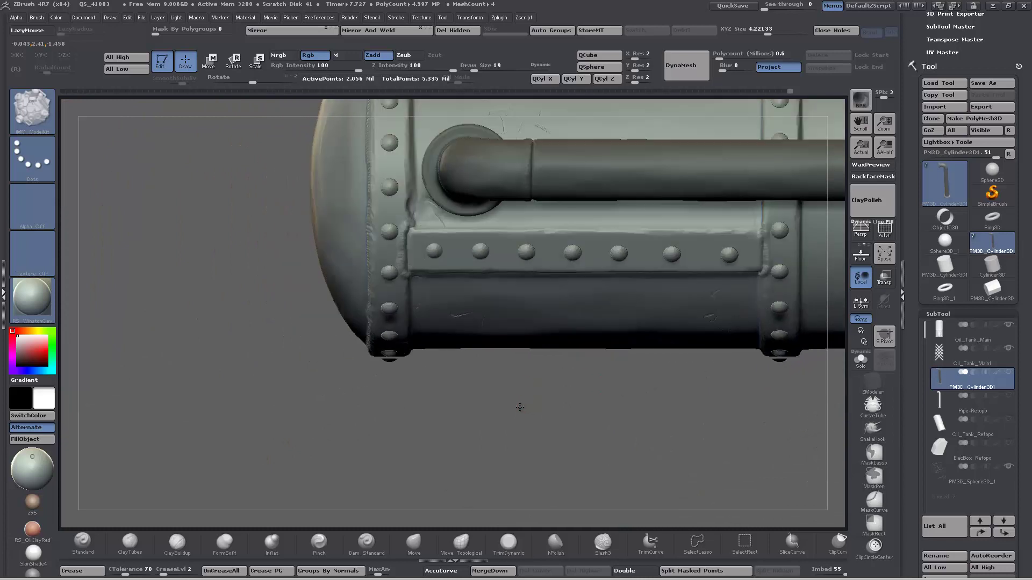
left_click_drag(226, 309, 280, 412)
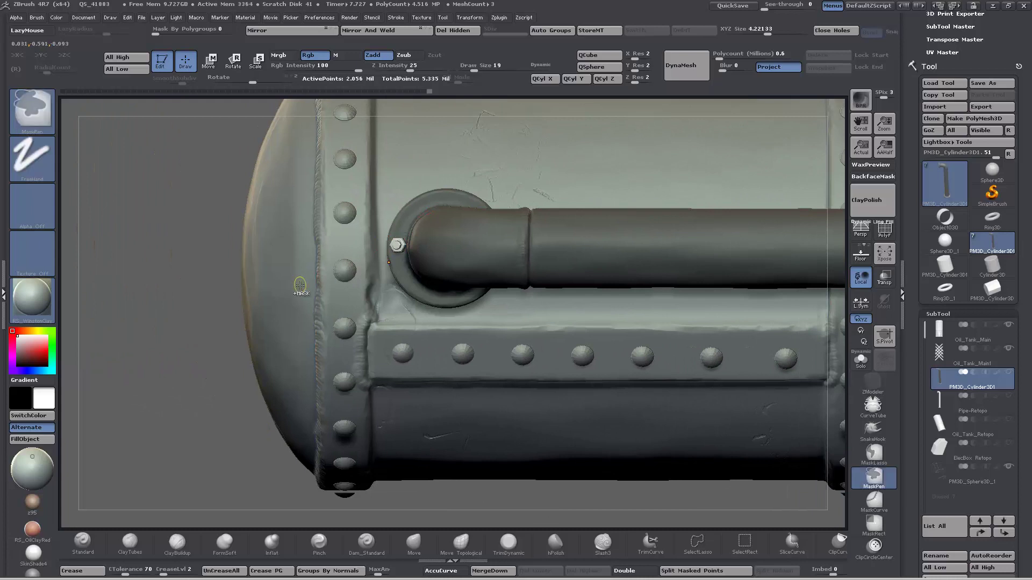
left_click_drag(228, 300, 396, 218, "alt")
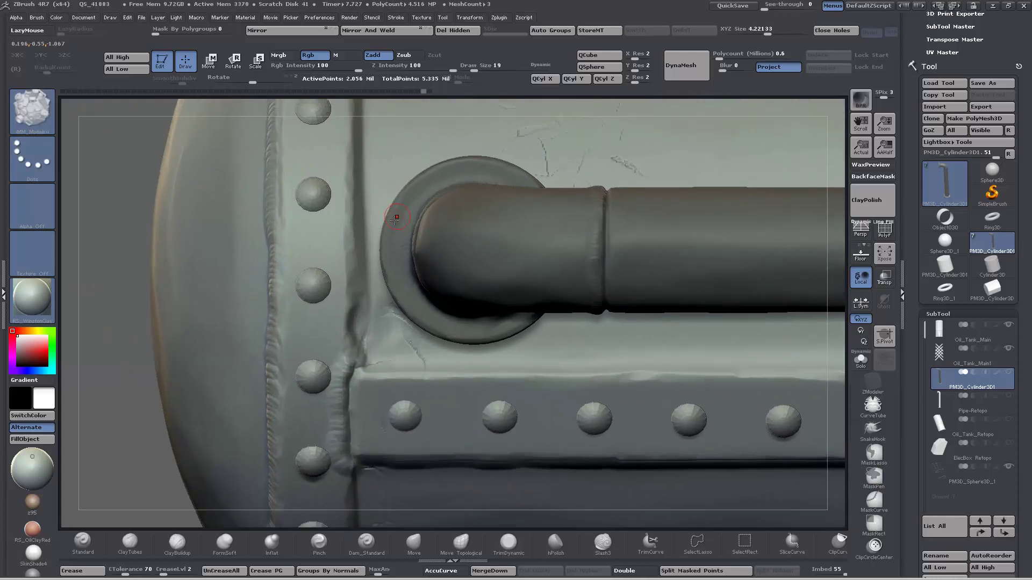
key("space")
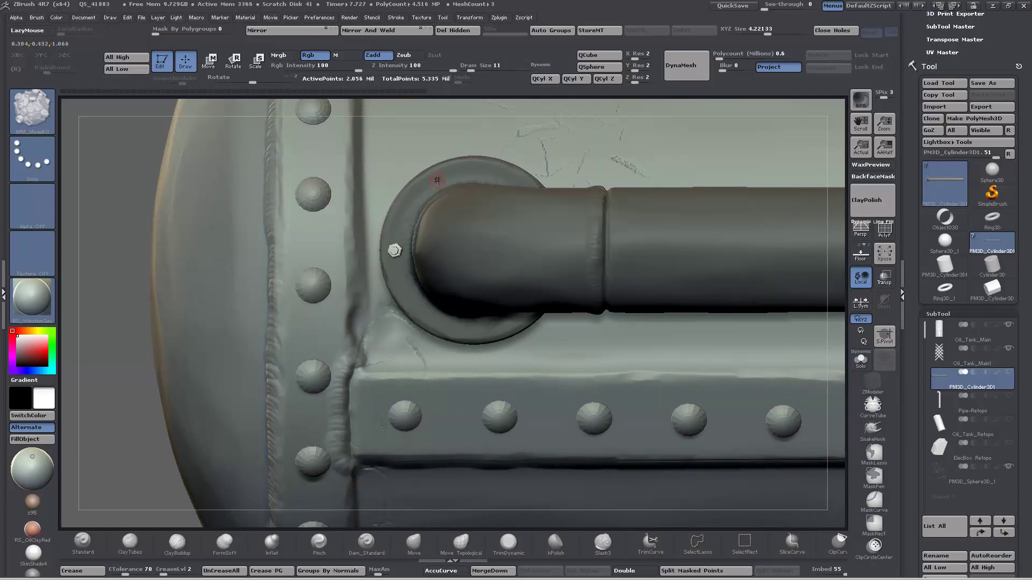
- Set the draw size to 14 and insert evenly spaced hex bolts around the upper pipe flange
key("space")
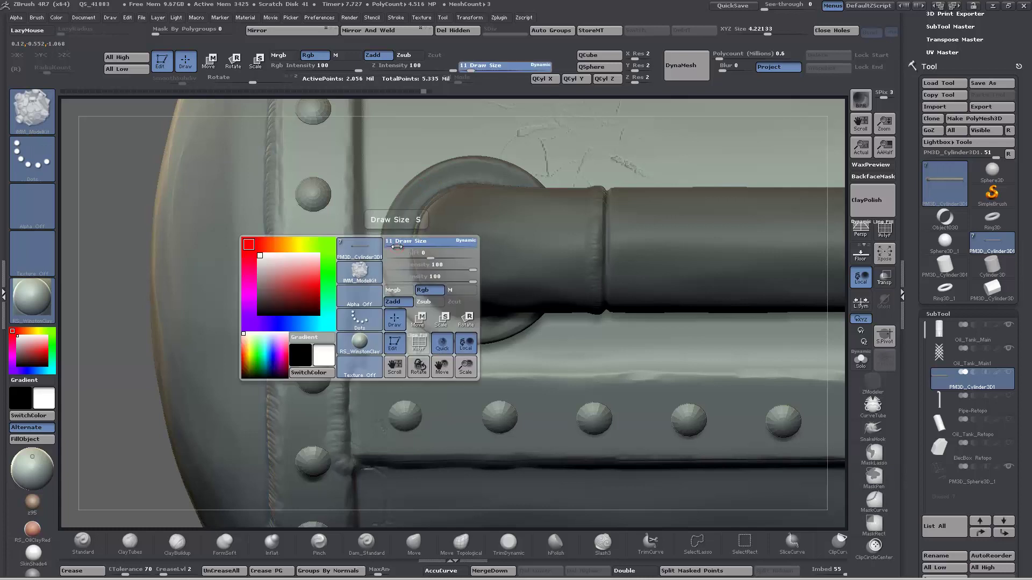
left_click_drag(396, 246, 396, 246)
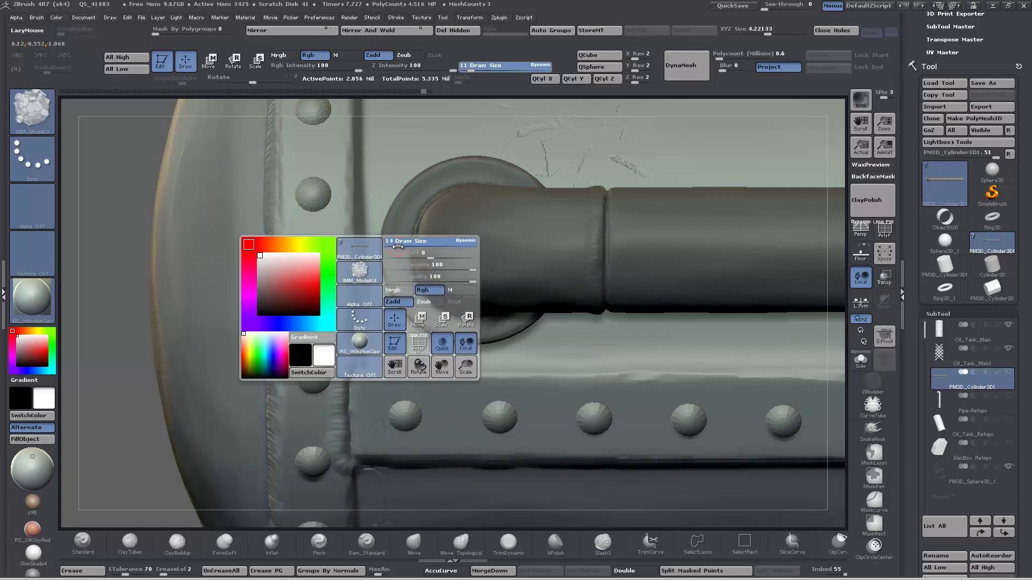
left_click_drag(394, 244, 401, 250)
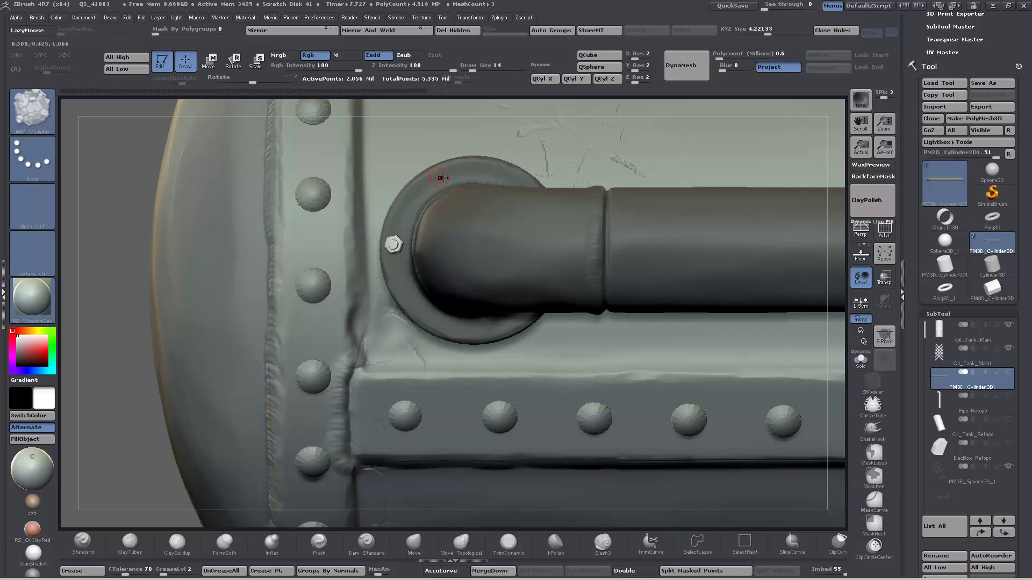
left_click_drag(449, 173, 452, 177)
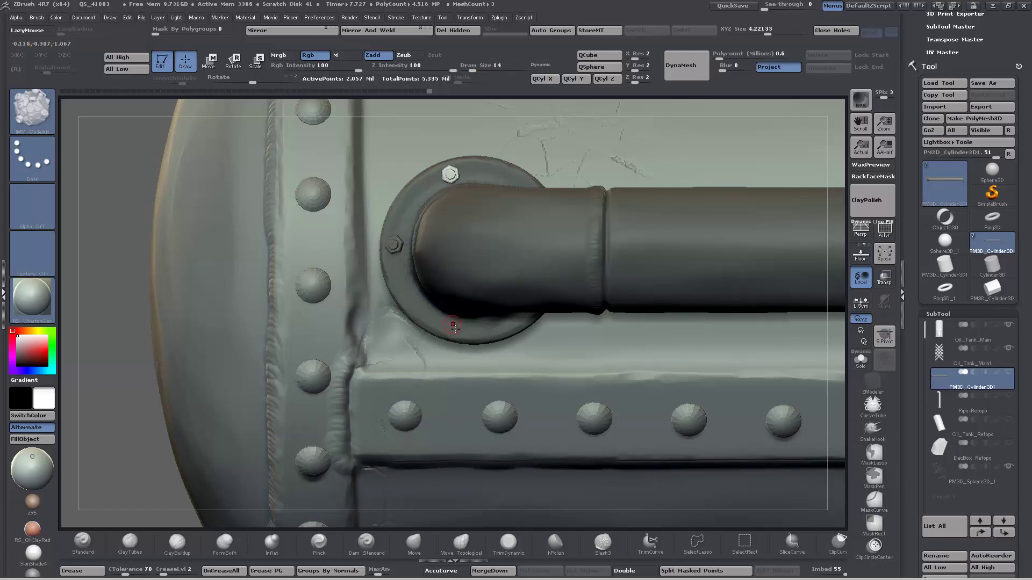
left_click_drag(454, 327, 456, 329)
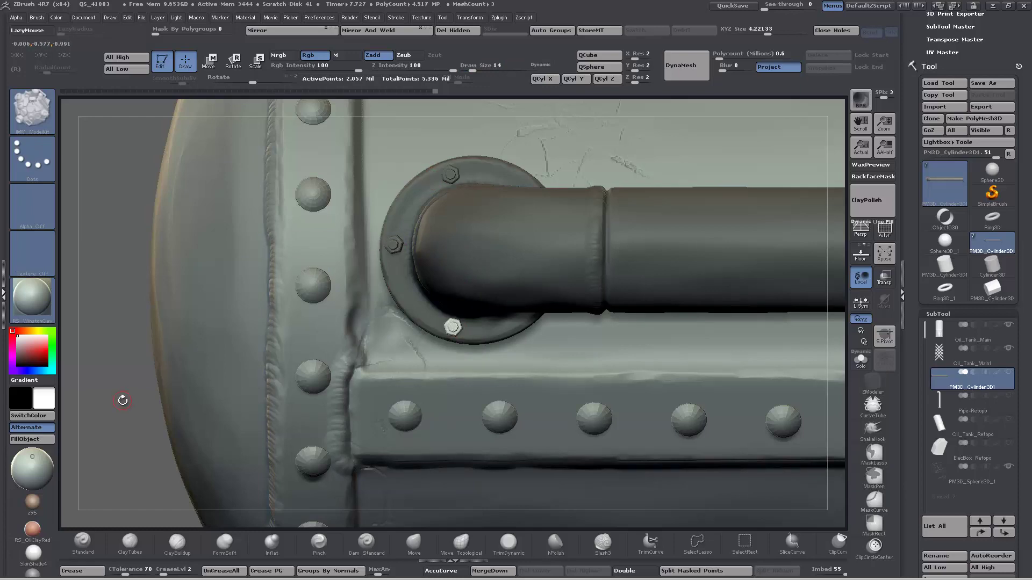
left_click_drag(122, 398, 112, 329)
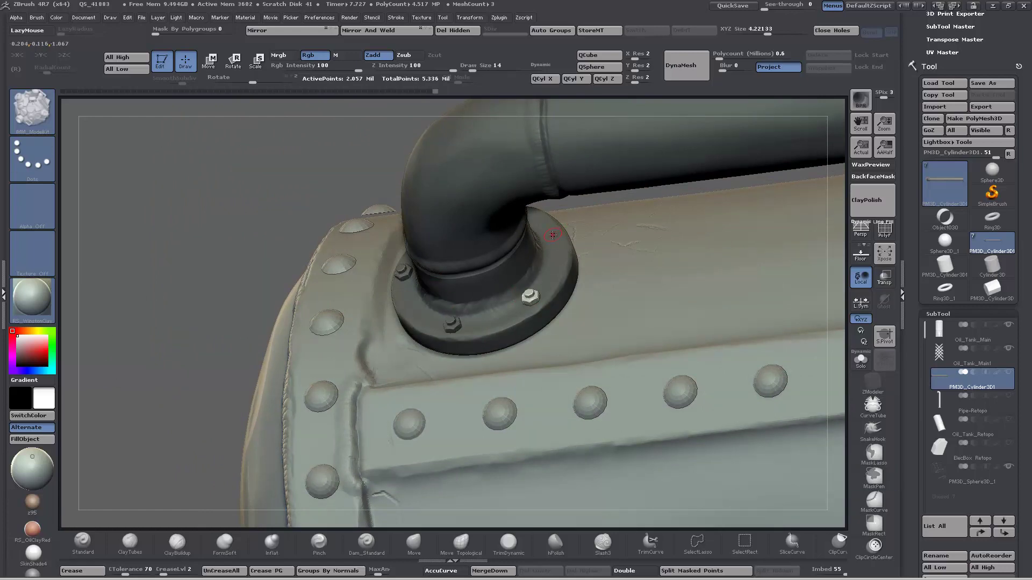
left_click_drag(285, 166, 333, 157)
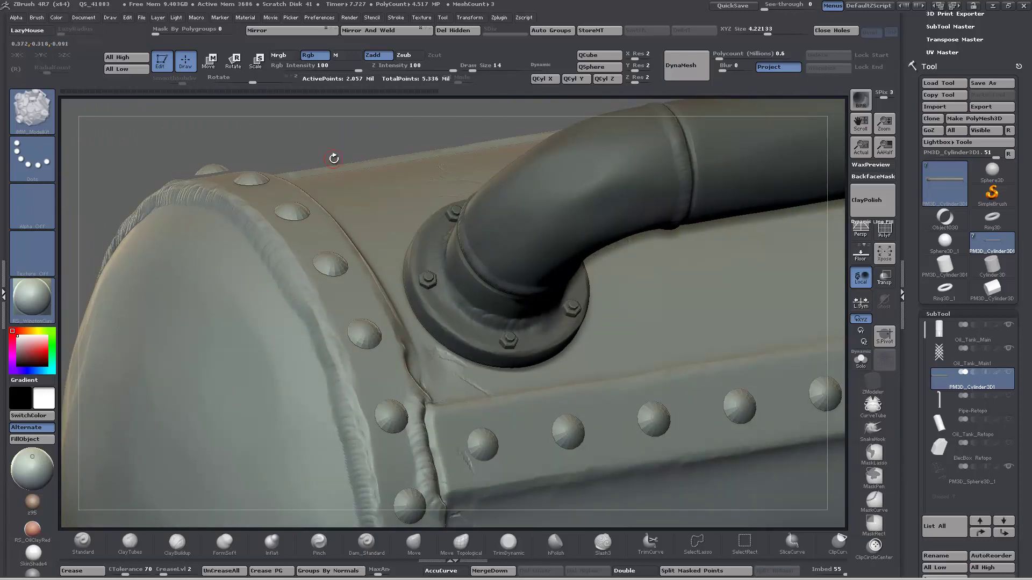
left_click_drag(327, 79, 290, 258, "alt")
left_click_drag(228, 419, 376, 361, "alt")
left_click_drag(673, 304, 687, 340)
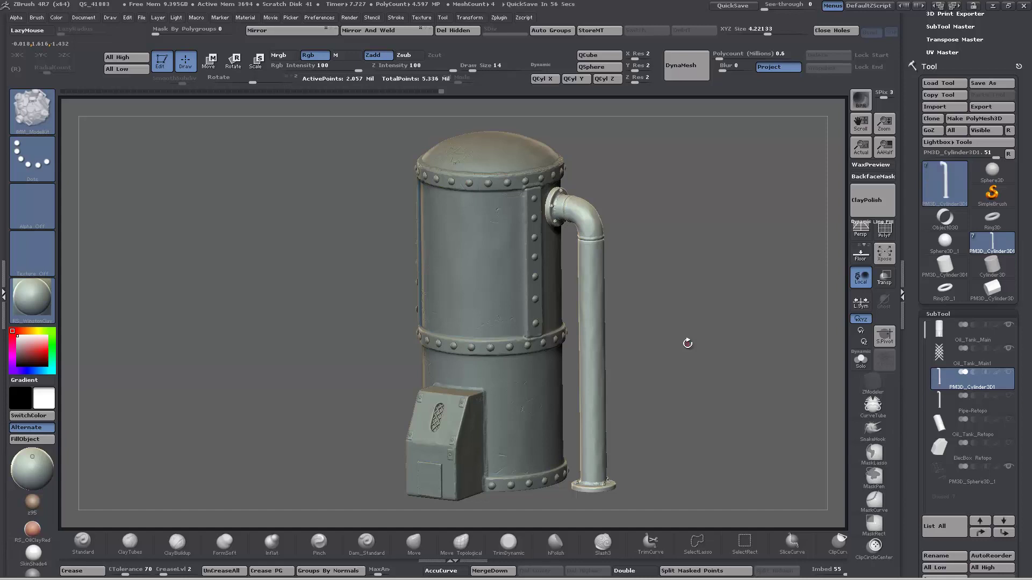
left_click_drag(672, 358, 671, 356)
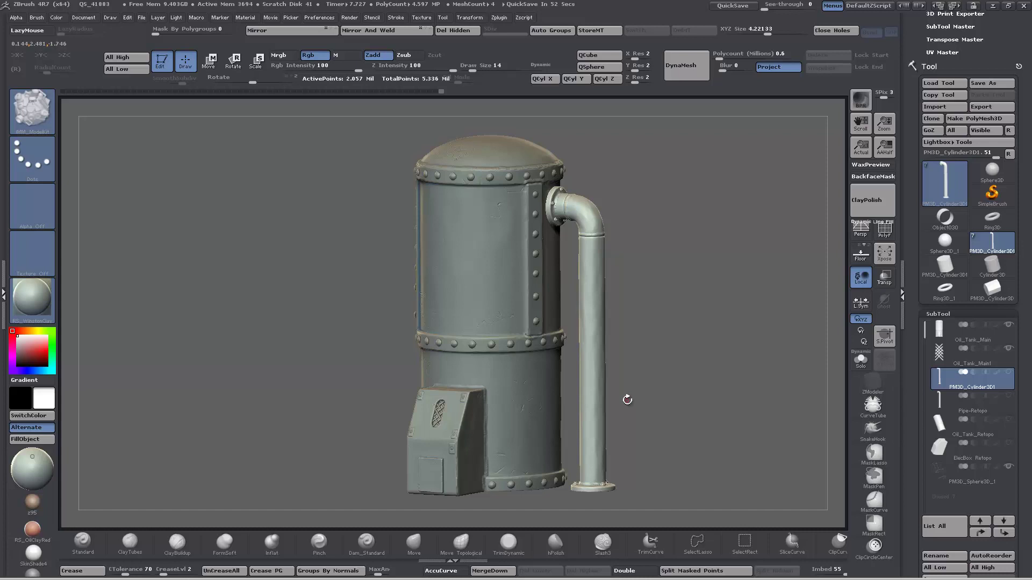
left_click_drag(654, 398, 660, 394)
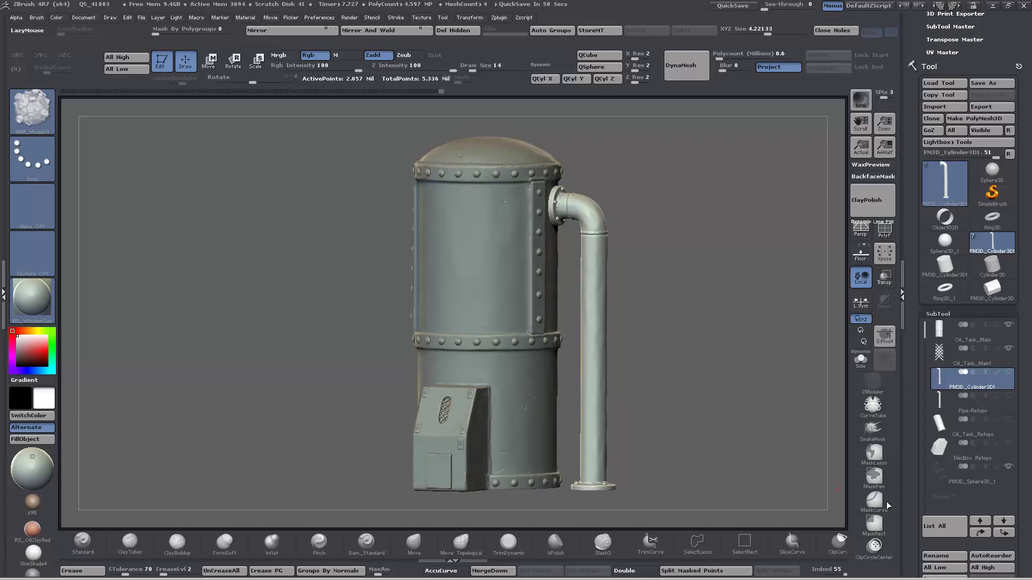